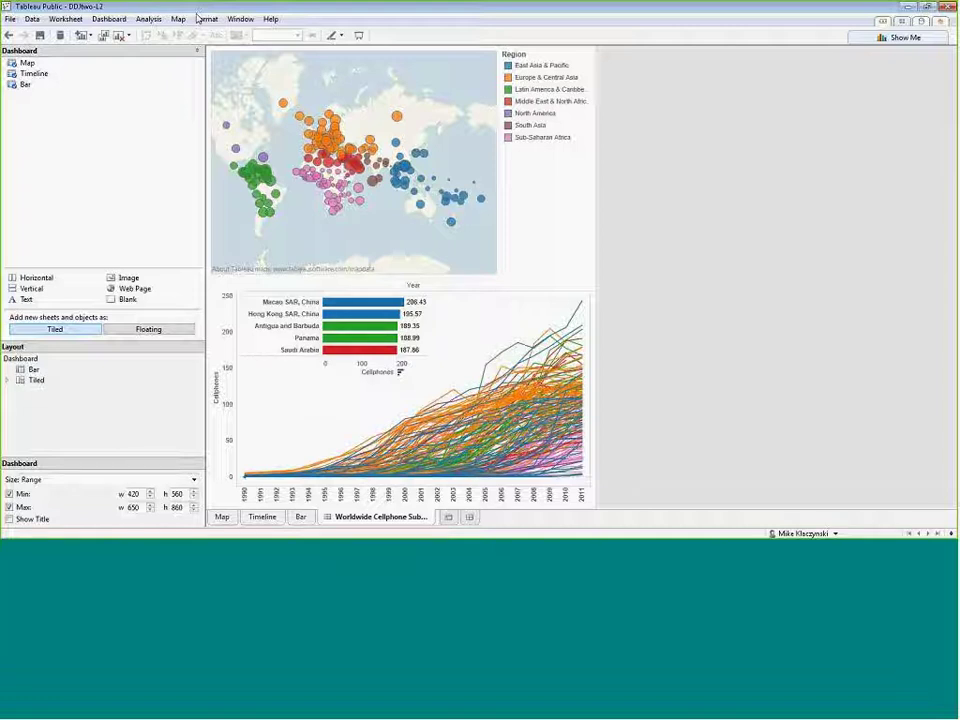
# Switch to the browser, open the WK1-Assignment thread on reddit and read through the submissions and feedback comments.
pyautogui.hotkey('alt', 'Tab')
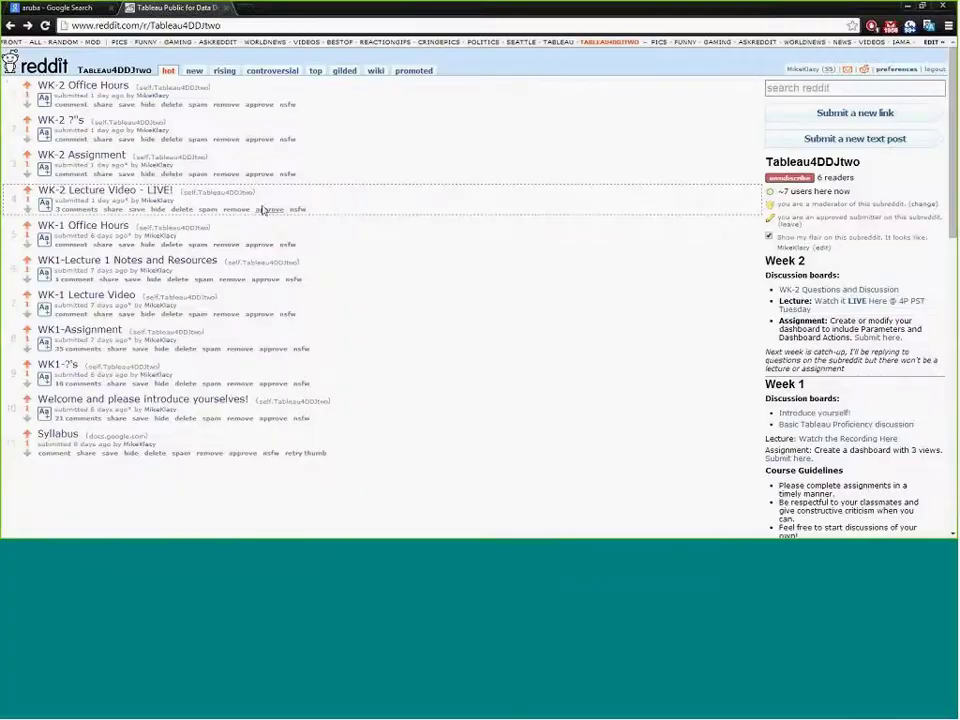
pyautogui.click(90, 333)
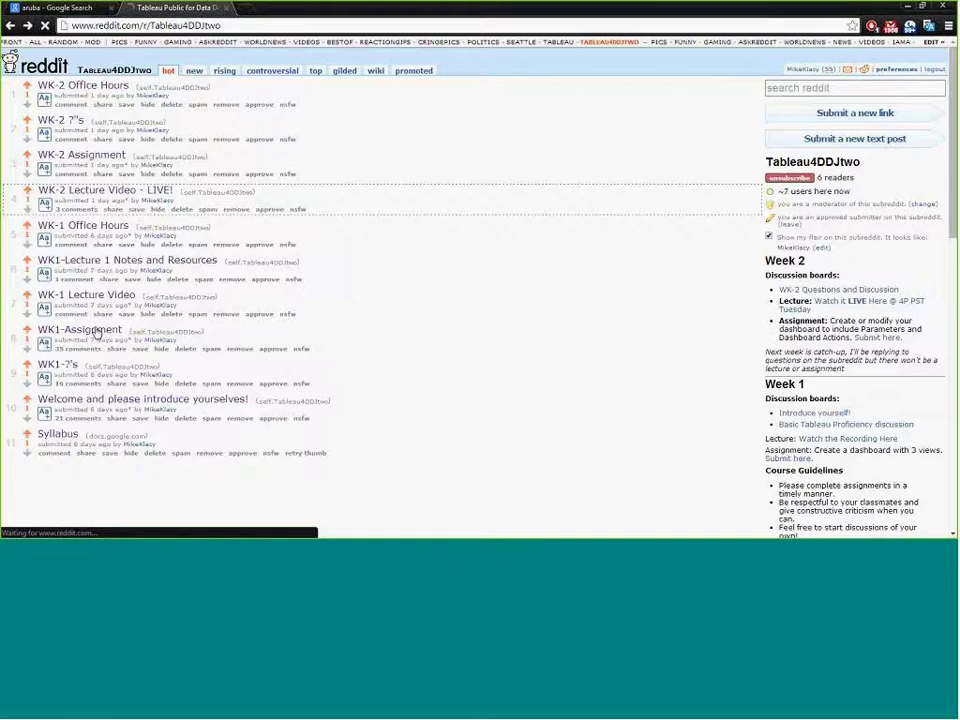
pyautogui.scroll(-10, 573, 318)
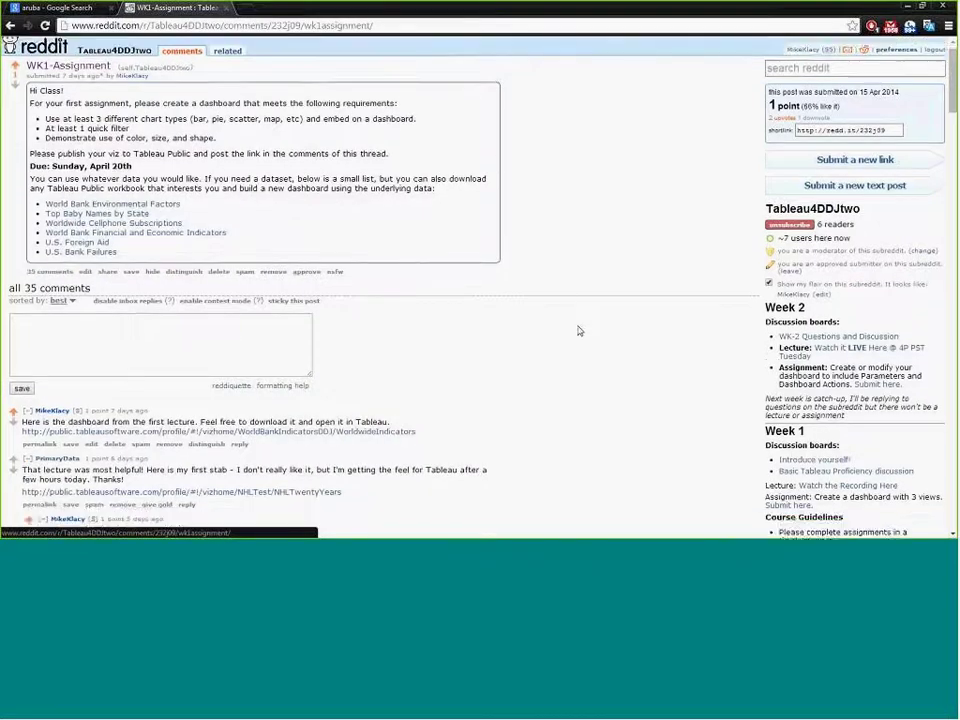
pyautogui.scroll(-7, 548, 320)
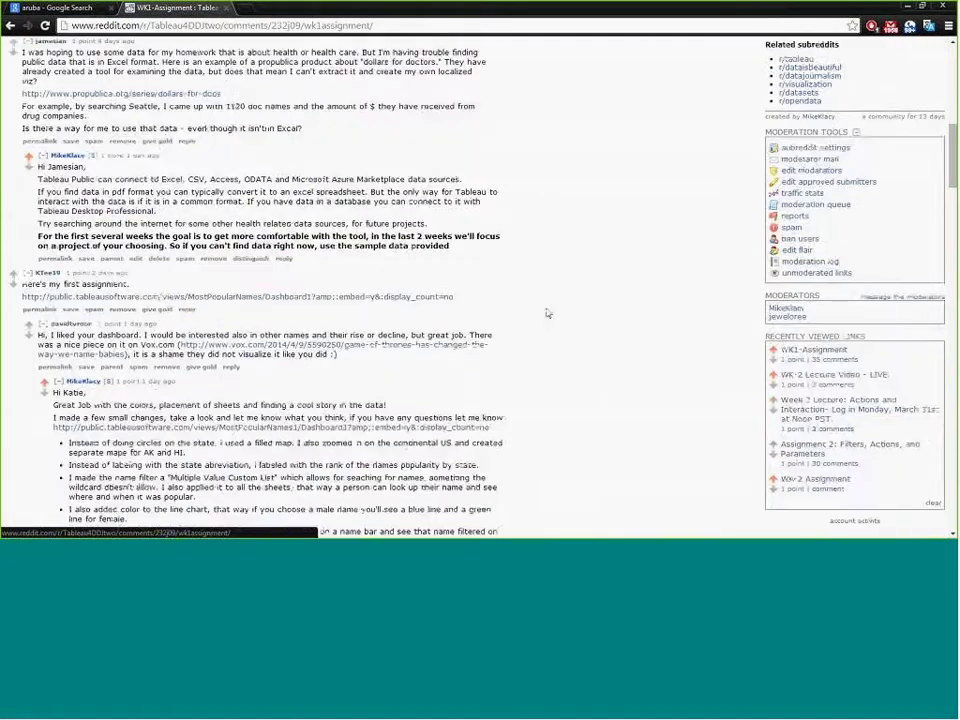
pyautogui.scroll(-4, 548, 320)
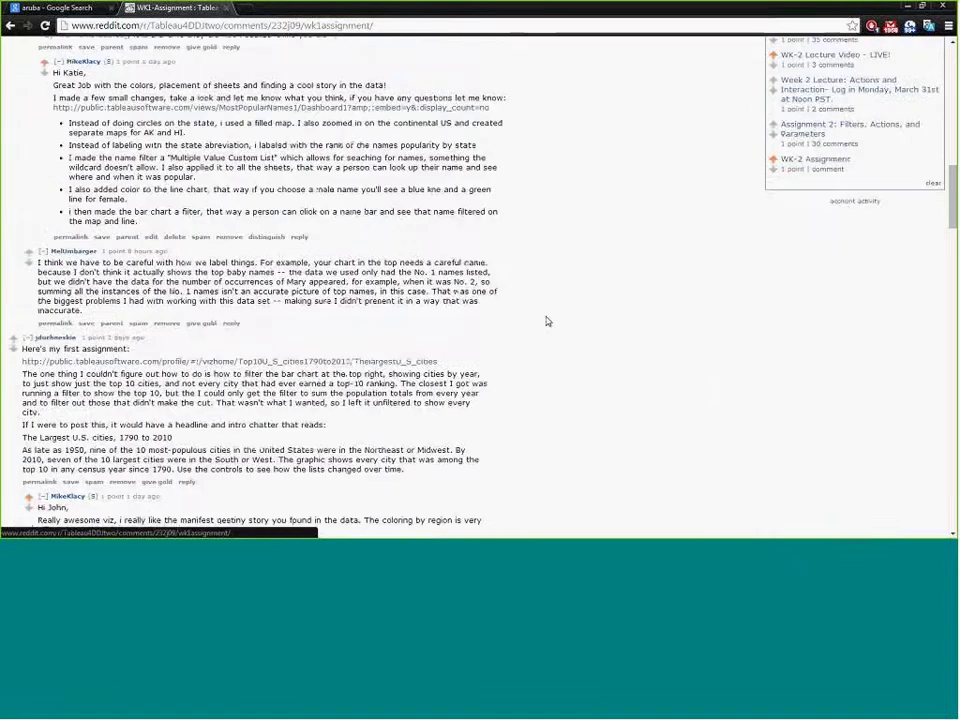
pyautogui.scroll(-9, 548, 320)
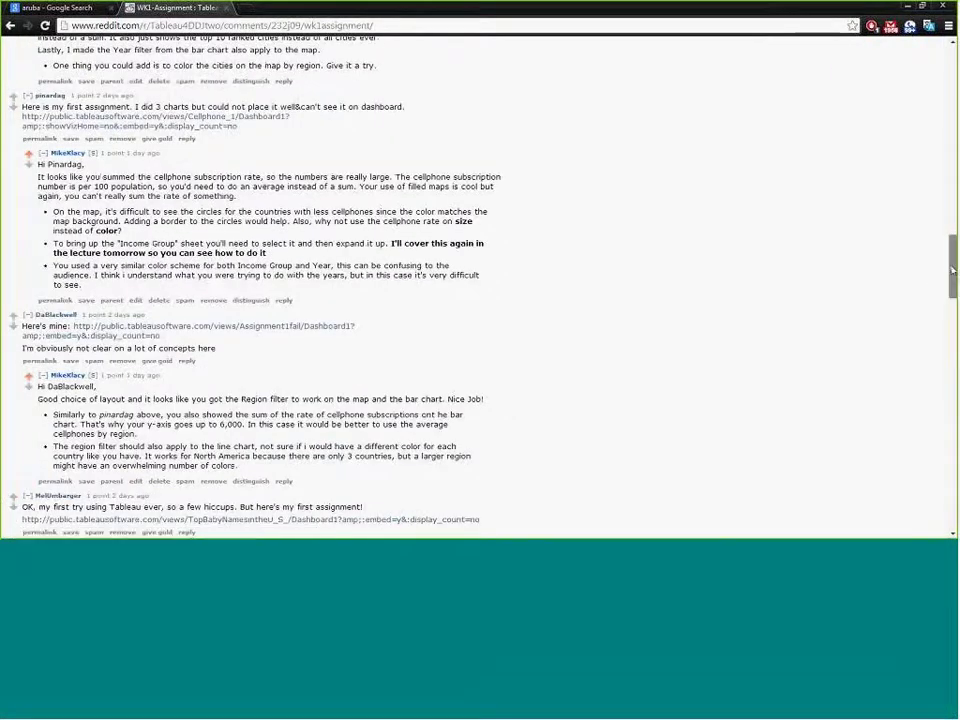
pyautogui.press('Home')
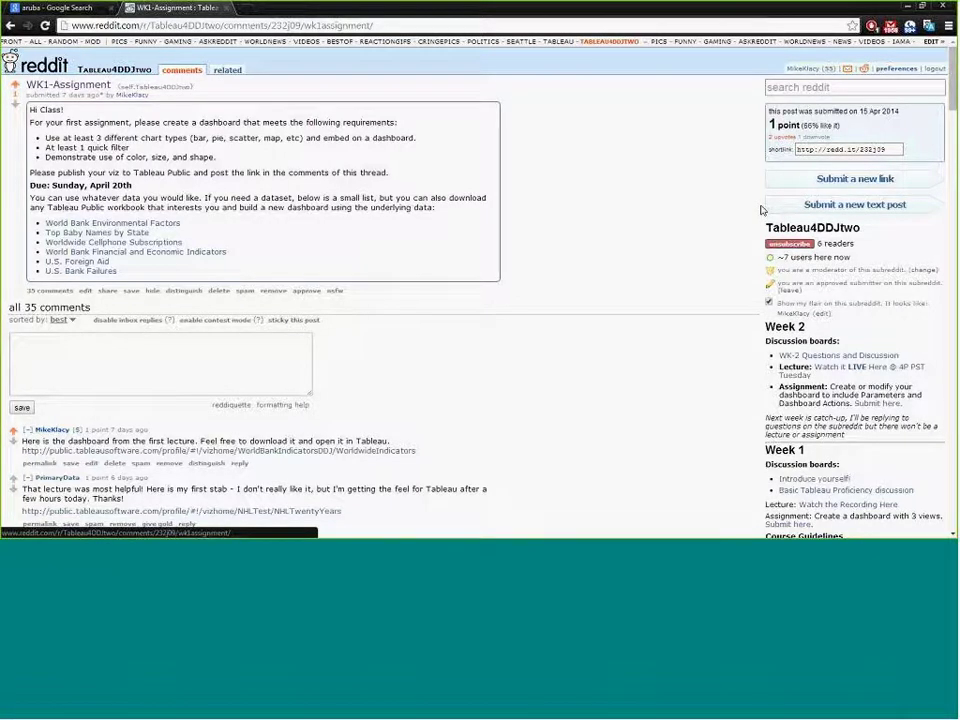
# Return to Tableau Public and review the Timeline and Bar sheets, ending on the Worldwide Cellphone Subscriptions dashboard.
pyautogui.click(908, 6)
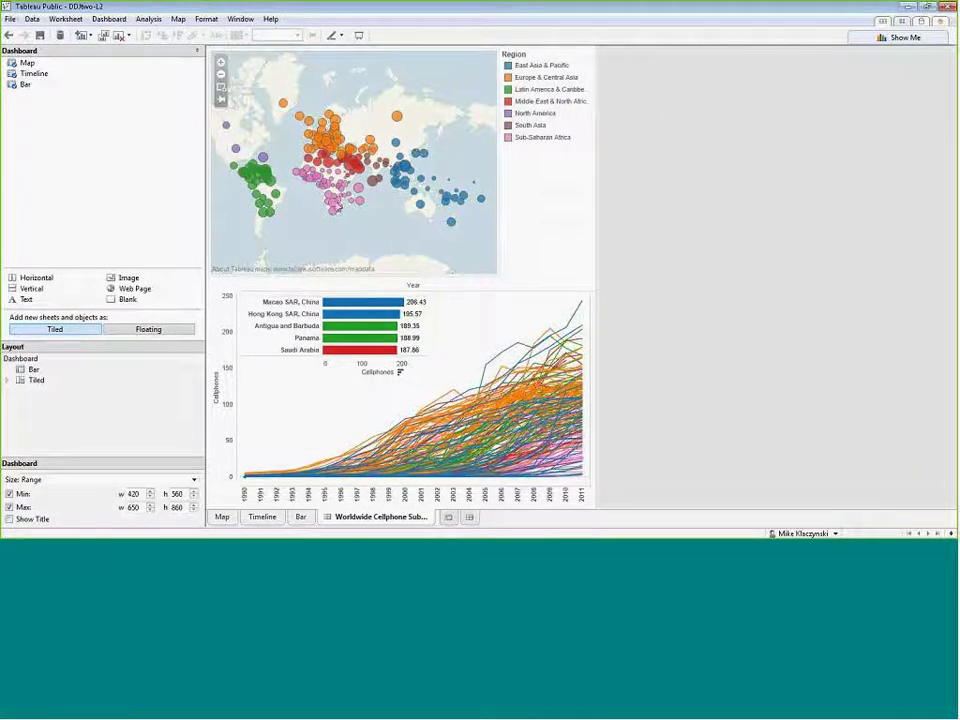
pyautogui.click(332, 242)
pyautogui.click(264, 517)
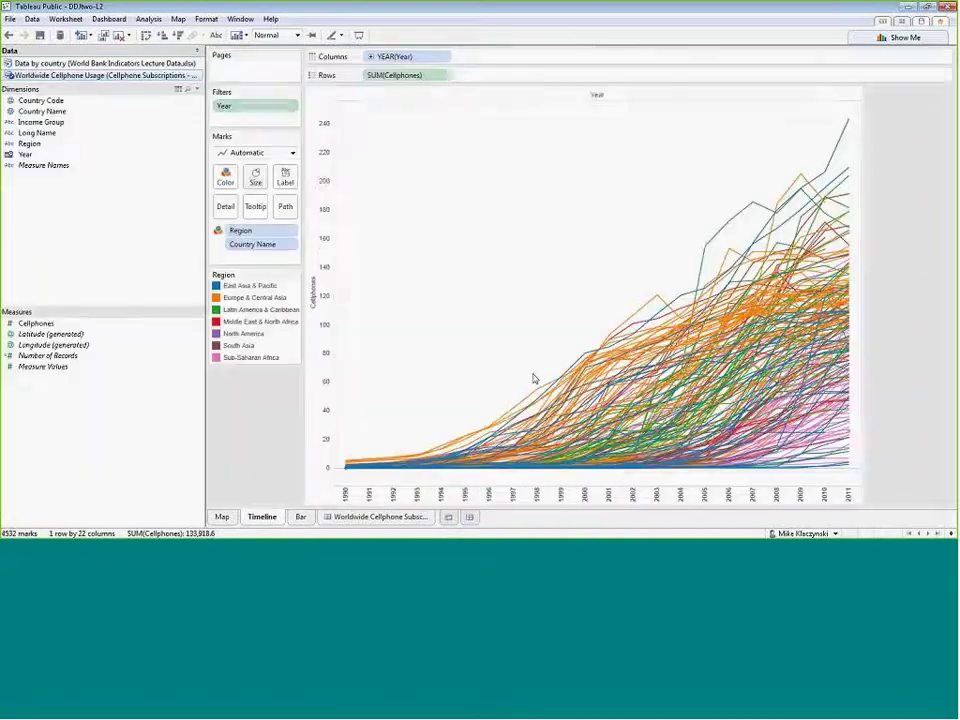
pyautogui.click(302, 517)
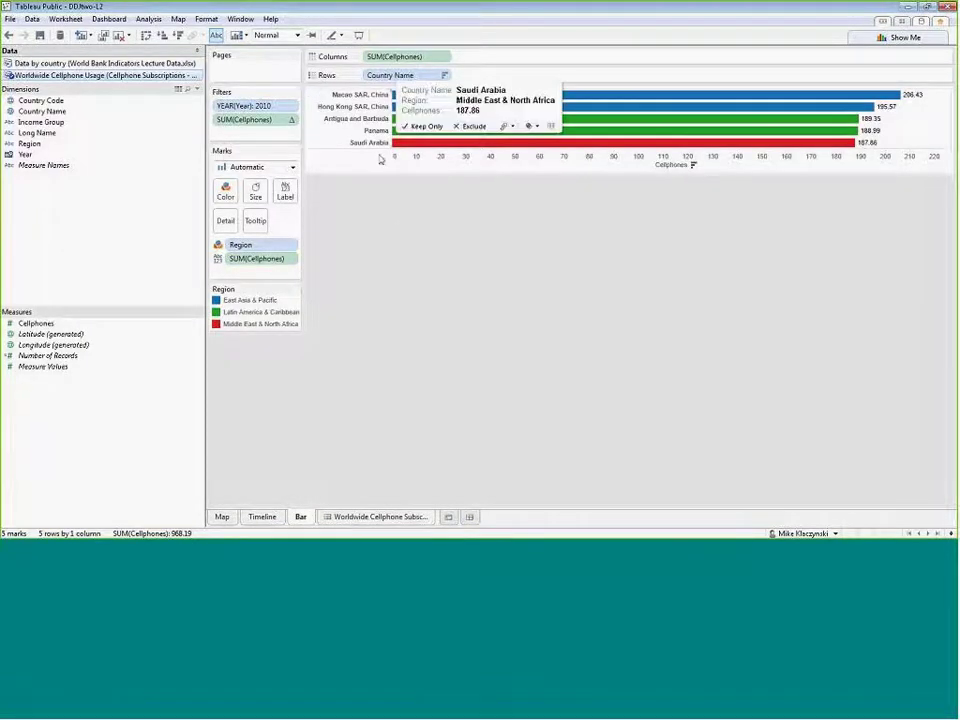
pyautogui.click(368, 517)
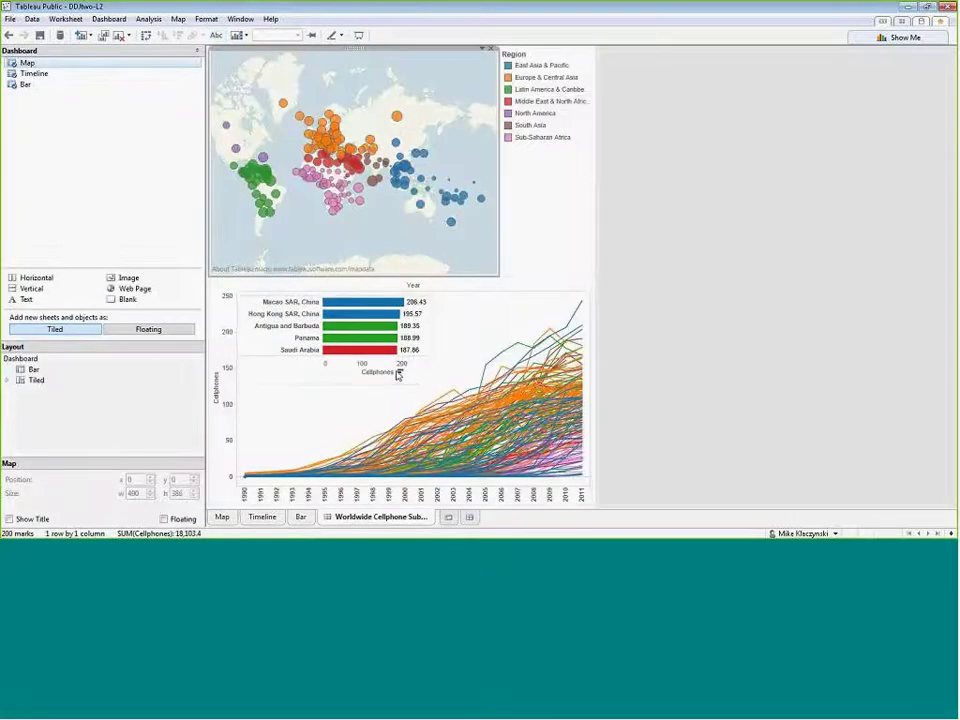
# Look through the data source options for Worldwide Cellphone Usage without changing anything.
pyautogui.click(38, 22)
pyautogui.moveTo(71, 109)
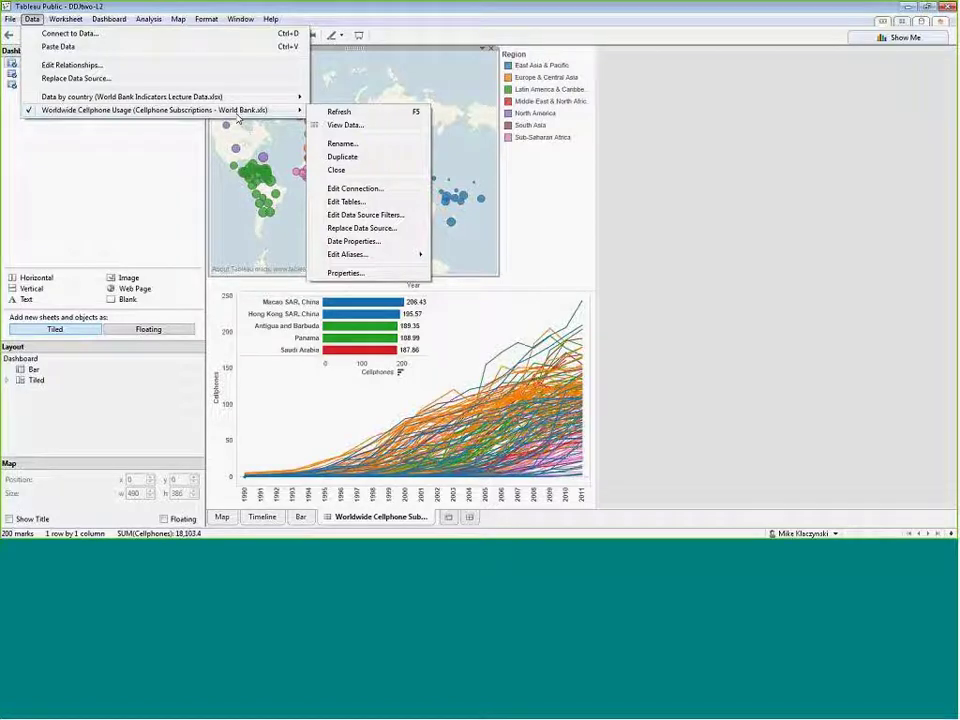
pyautogui.click(538, 227)
pyautogui.click(683, 261)
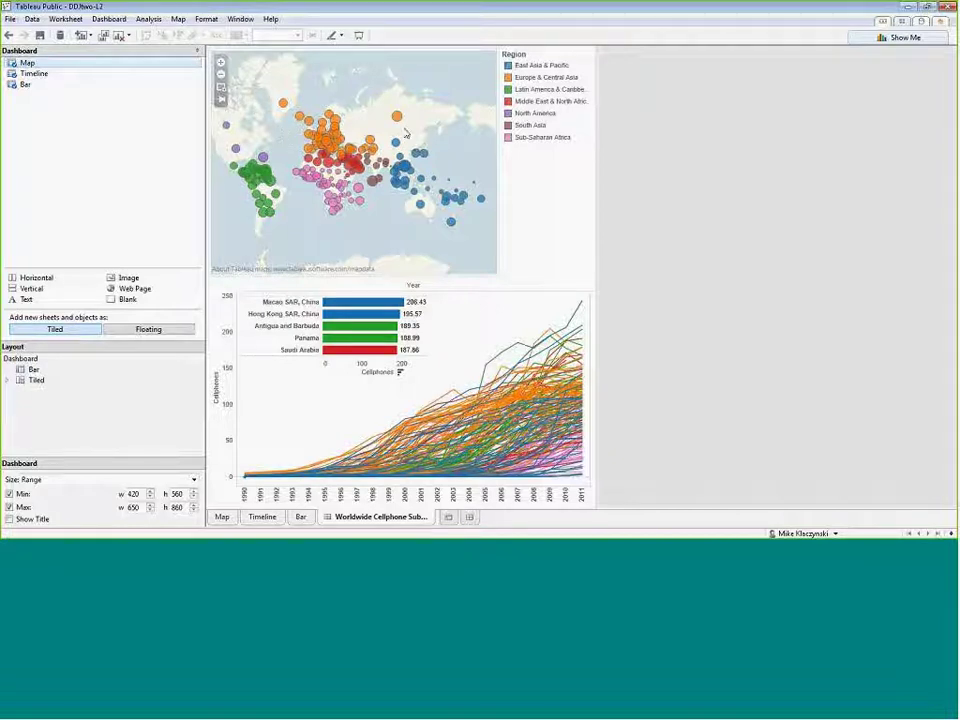
# Add a quick filter for Region from the map to the dashboard.
pyautogui.click(463, 97)
pyautogui.click(487, 49)
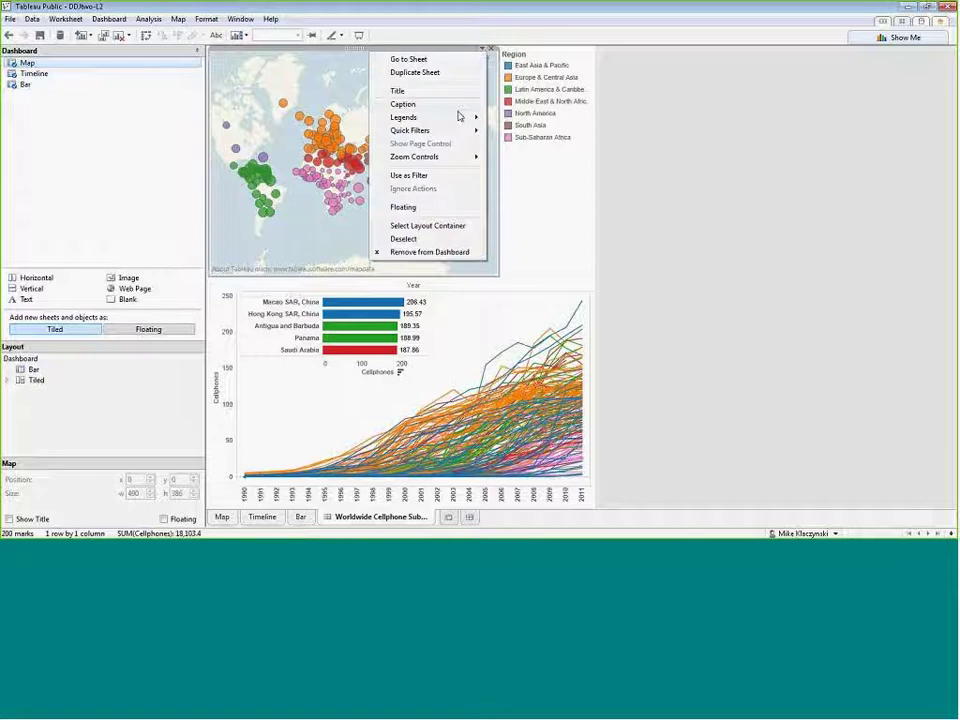
pyautogui.moveTo(478, 131)
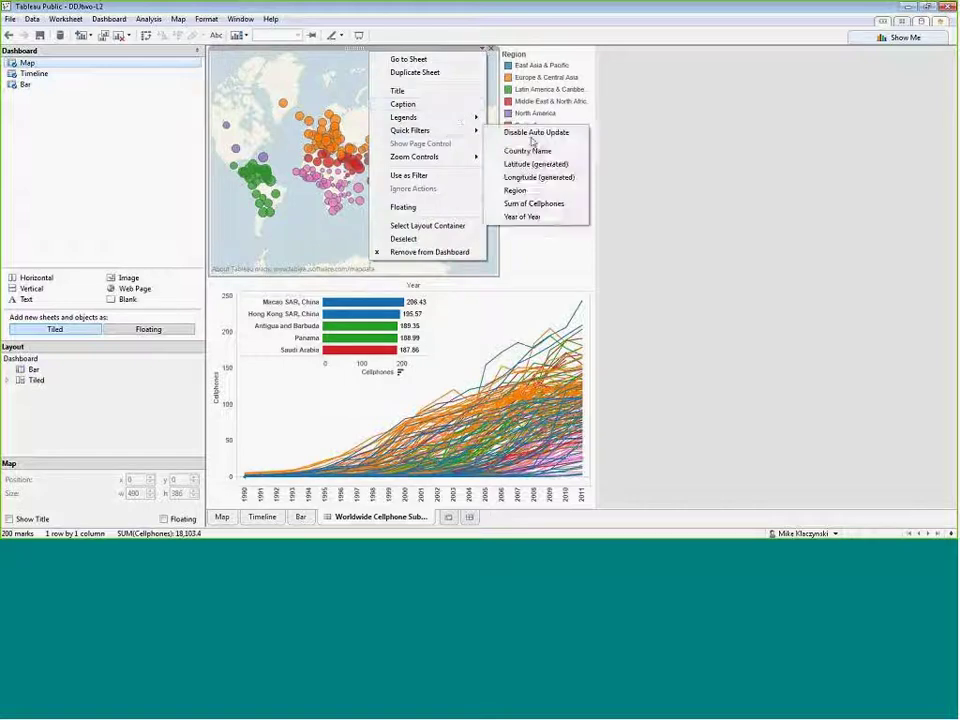
pyautogui.click(520, 191)
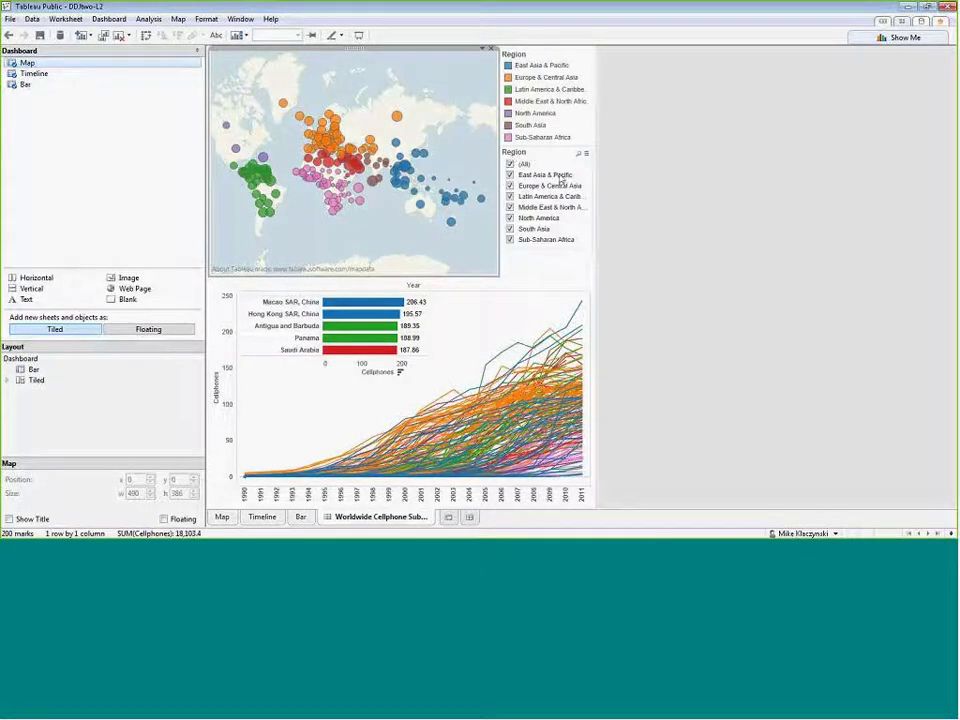
# Try the Region filter by limiting the map to East Asia & Pacific, and deselect that region again.
pyautogui.click(510, 163)
pyautogui.click(510, 102)
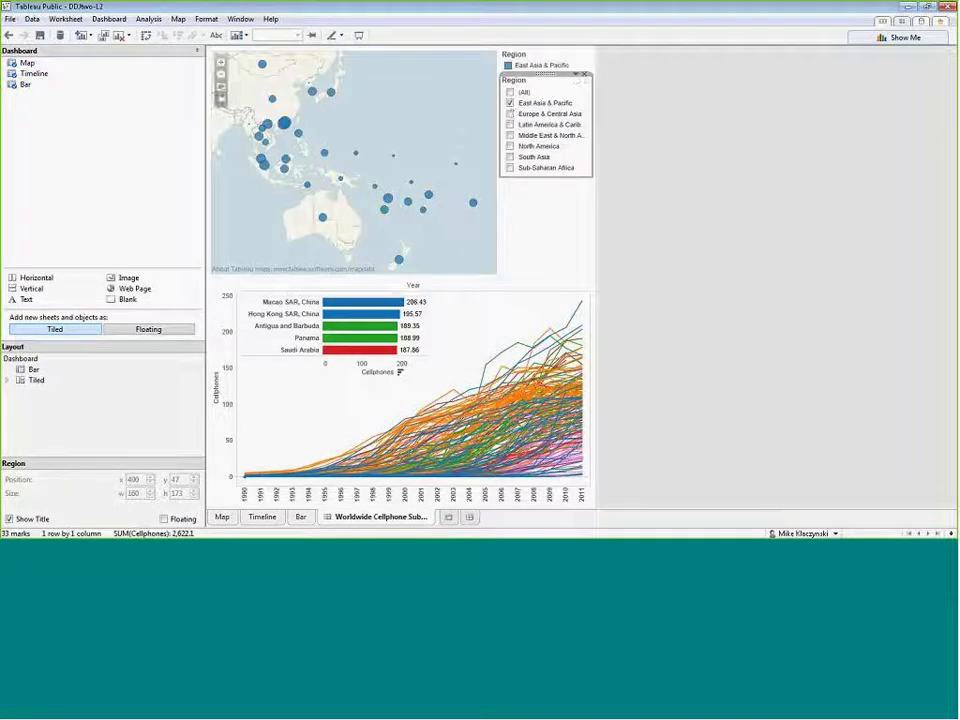
pyautogui.click(510, 102)
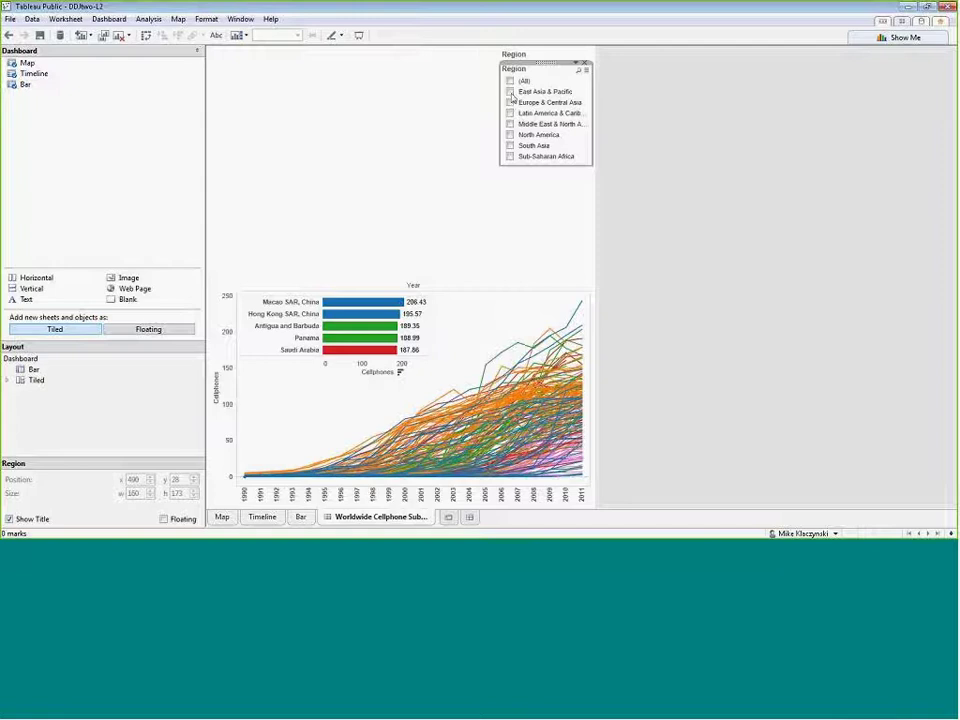
# Reselect all seven regions one by one in the Region filter.
pyautogui.click(510, 91)
pyautogui.click(510, 113)
pyautogui.click(510, 136)
pyautogui.click(510, 159)
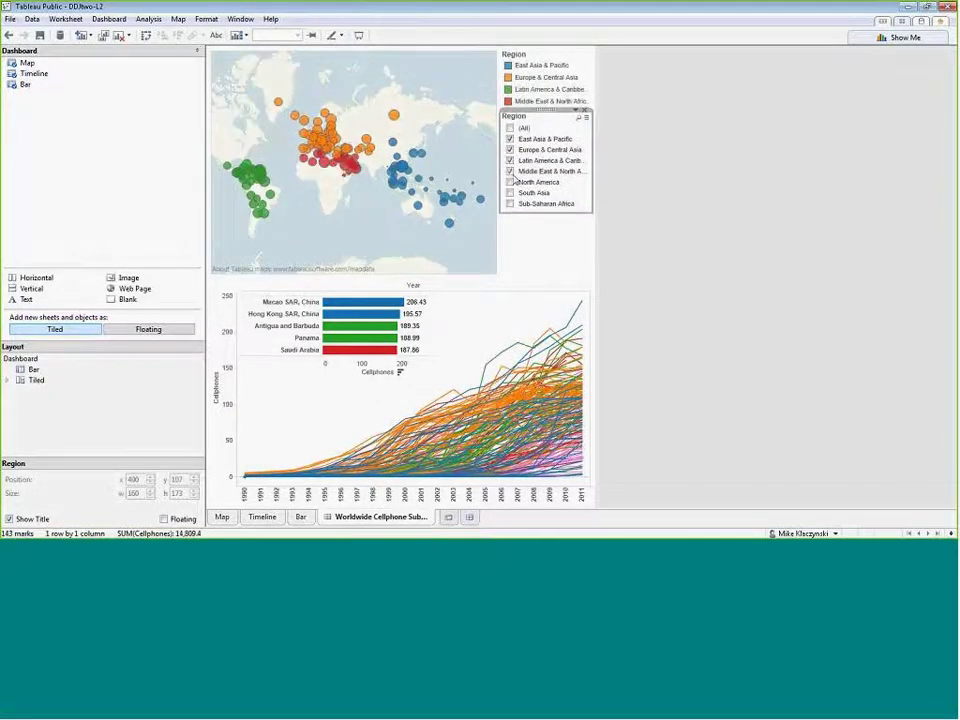
pyautogui.click(510, 182)
pyautogui.click(510, 204)
pyautogui.click(510, 227)
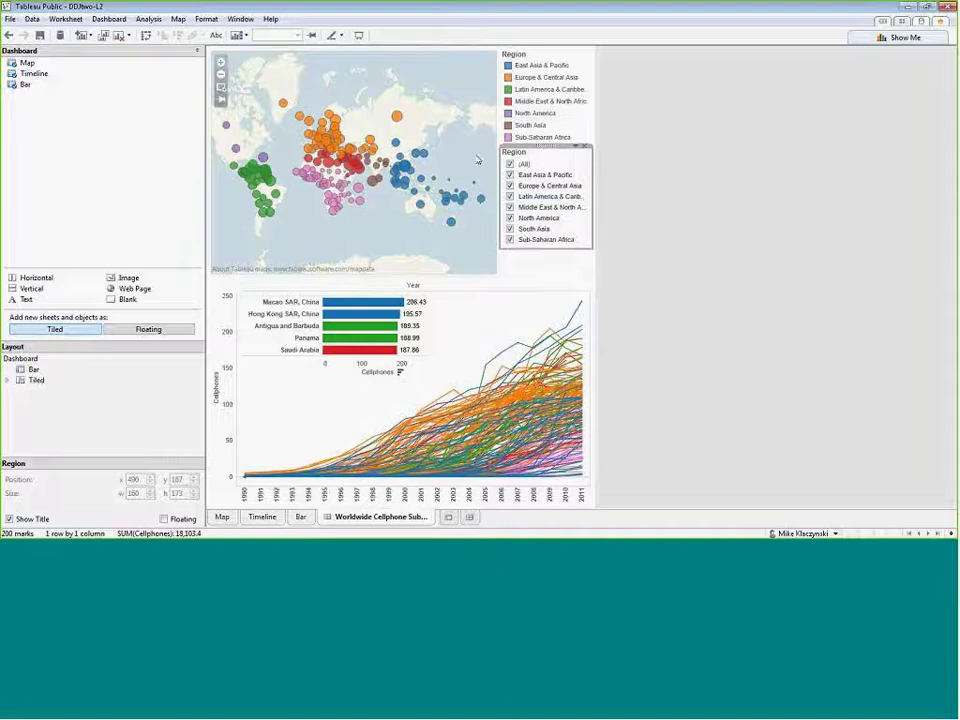
# Set the map to be used as a filter for the other dashboard views.
pyautogui.click(430, 100)
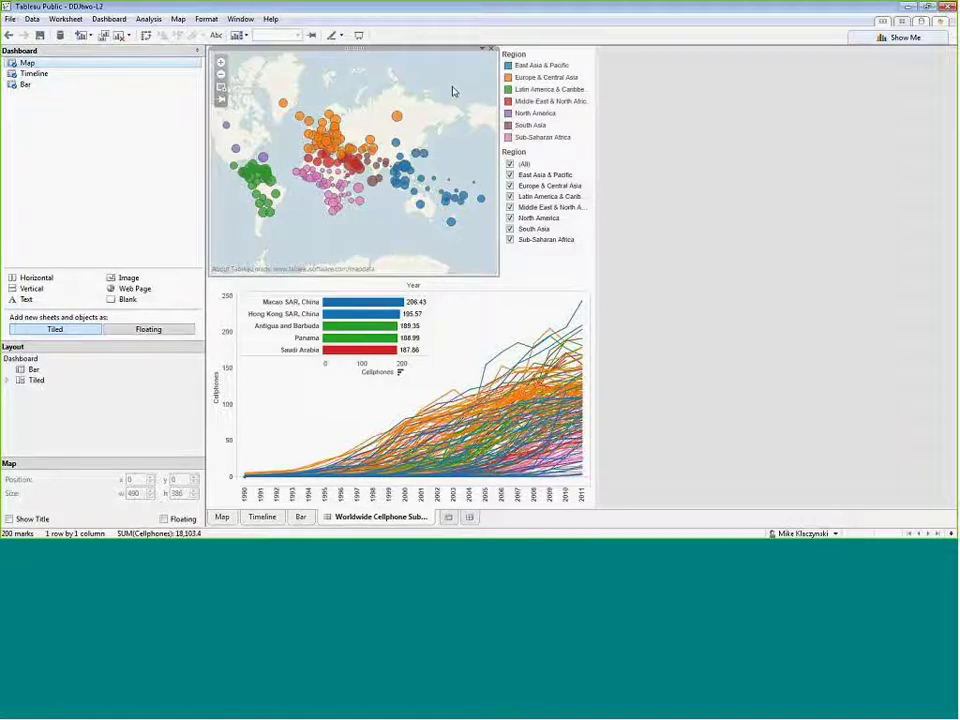
pyautogui.click(487, 49)
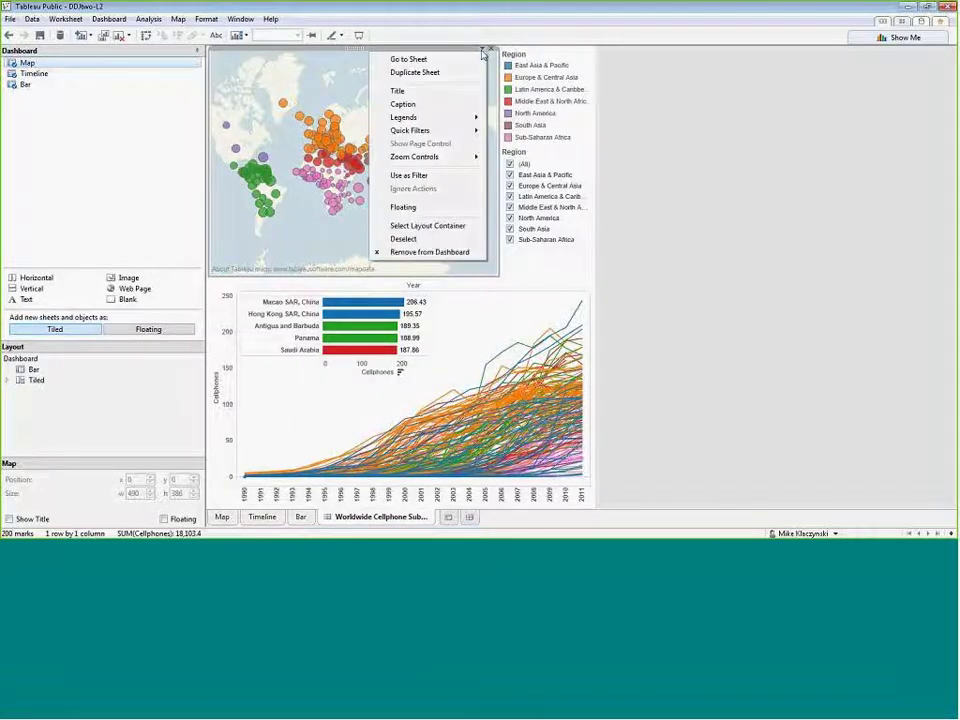
pyautogui.click(423, 178)
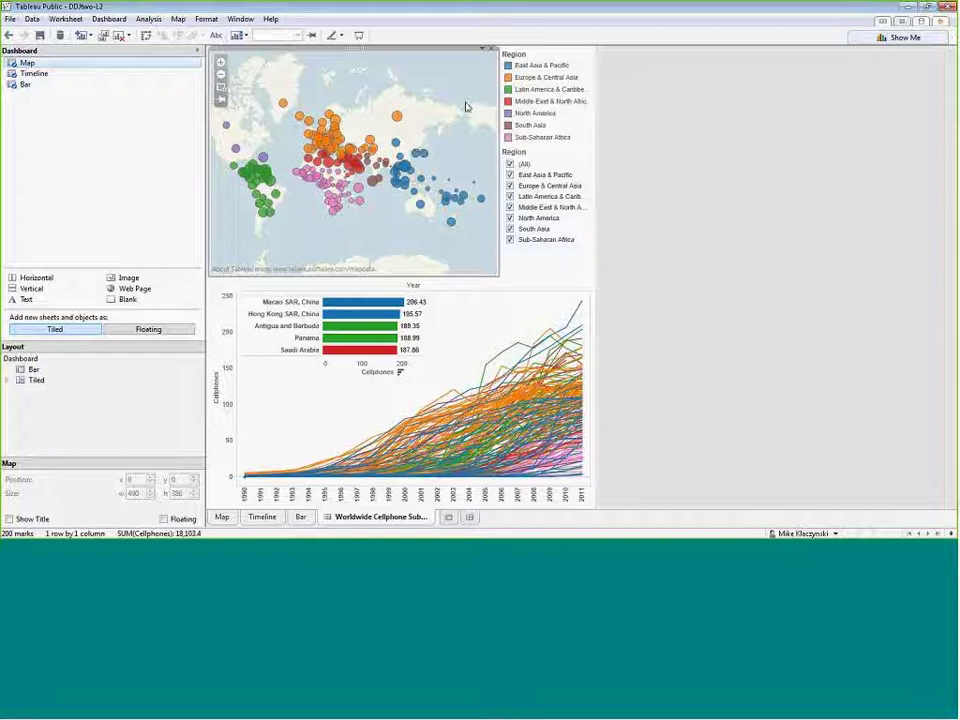
# Test the map filter by selecting Russian Federation and Kazakhstan in turn, and clear the map selection.
pyautogui.moveTo(398, 120)
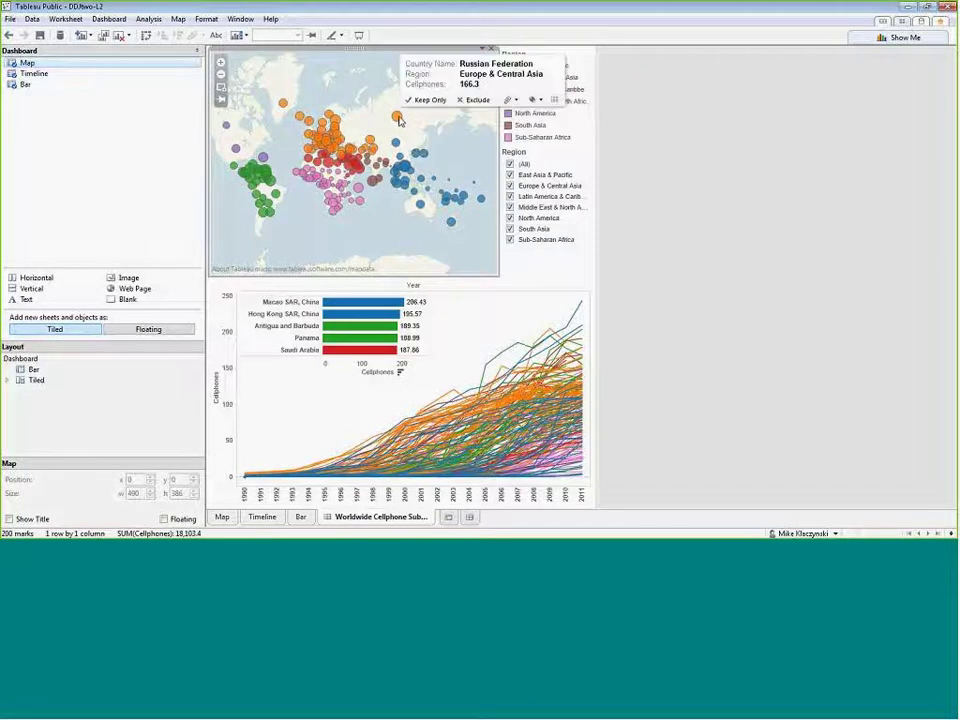
pyautogui.click(397, 118)
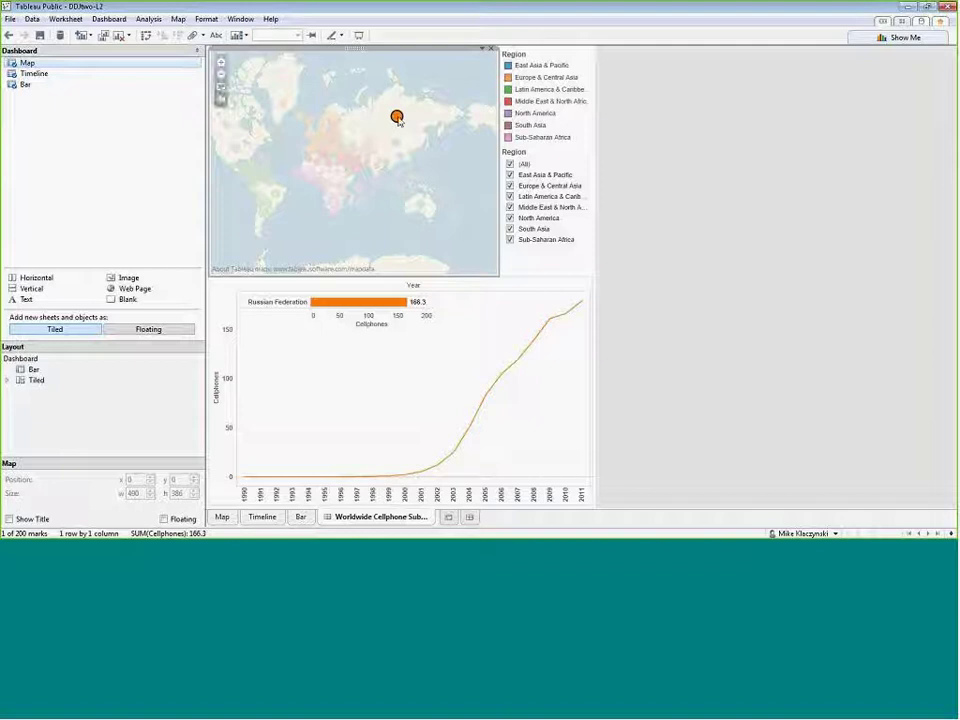
pyautogui.click(397, 118)
pyautogui.click(370, 141)
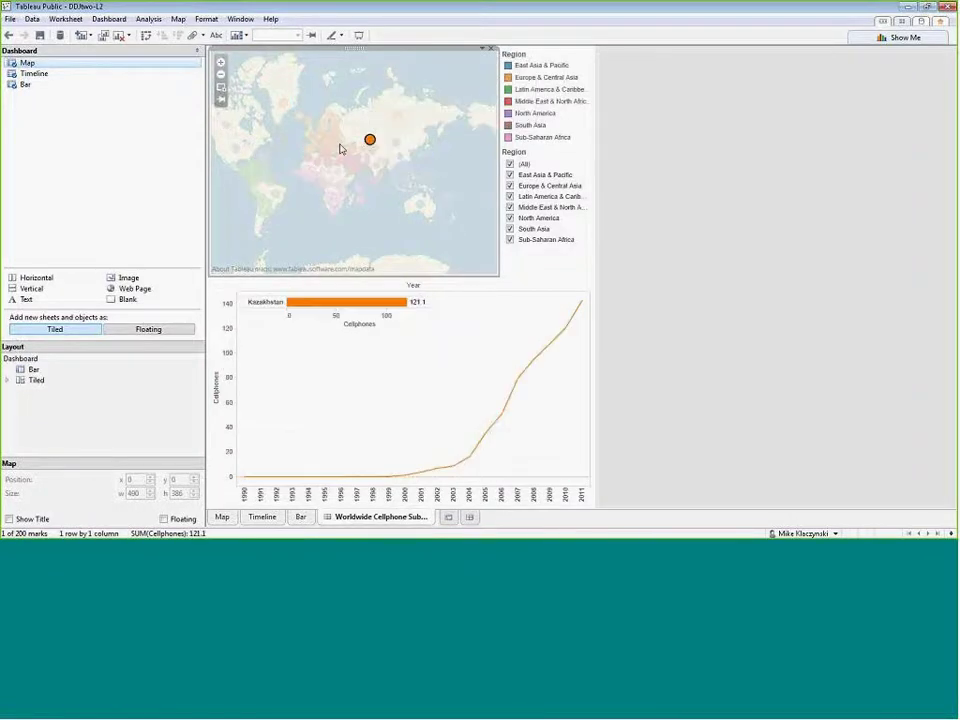
pyautogui.click(332, 148)
pyautogui.click(322, 189)
pyautogui.click(322, 189)
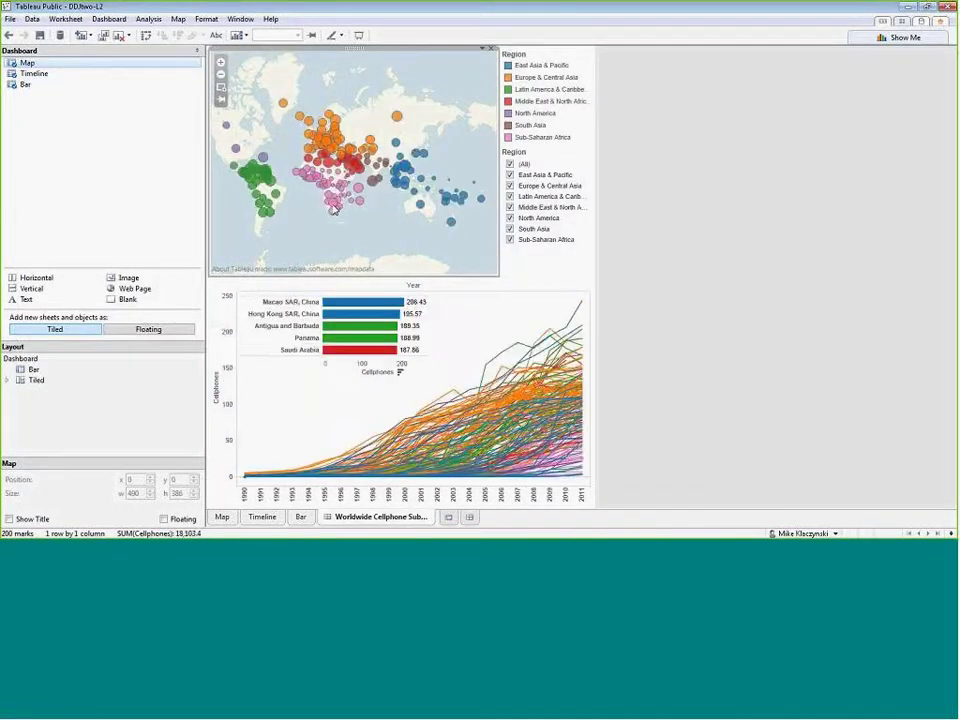
# Filter the charts by a southern African country and by Hong Kong SAR, China on the map, and clear the selection.
pyautogui.click(332, 204)
pyautogui.click(334, 207)
pyautogui.click(403, 172)
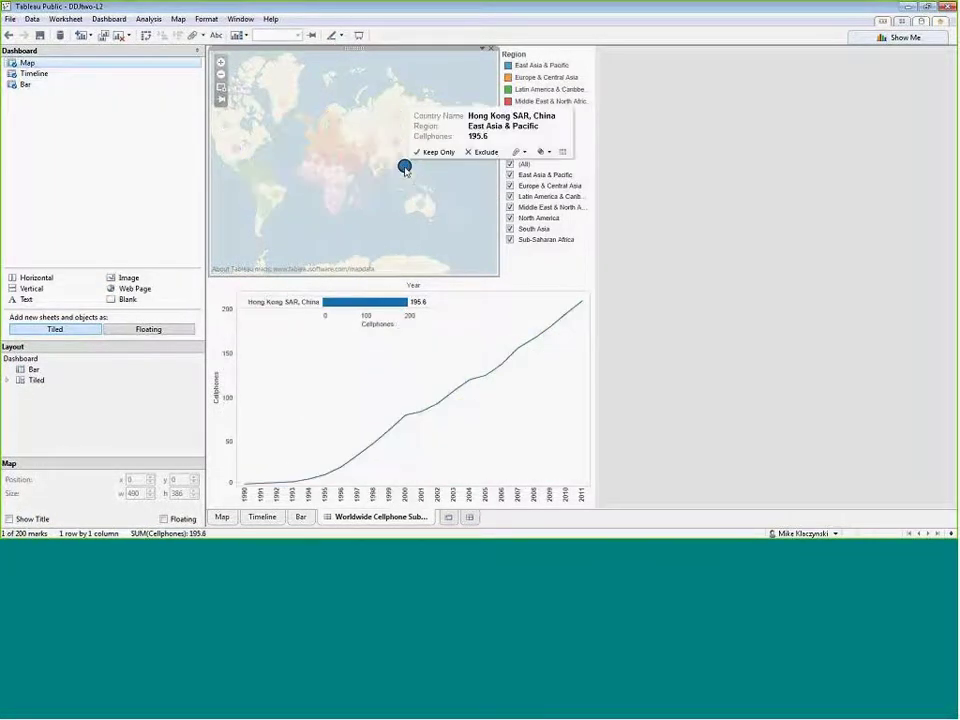
pyautogui.click(405, 176)
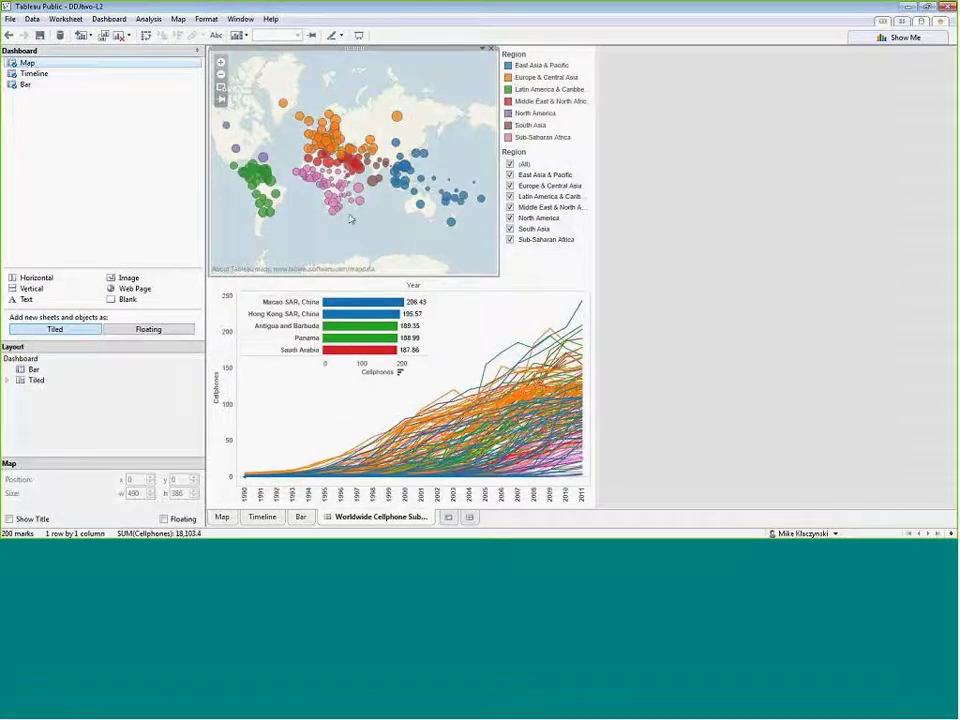
# Filter the timeline and bar chart to Kazakhstan from the map, and clear the selection.
pyautogui.moveTo(343, 212)
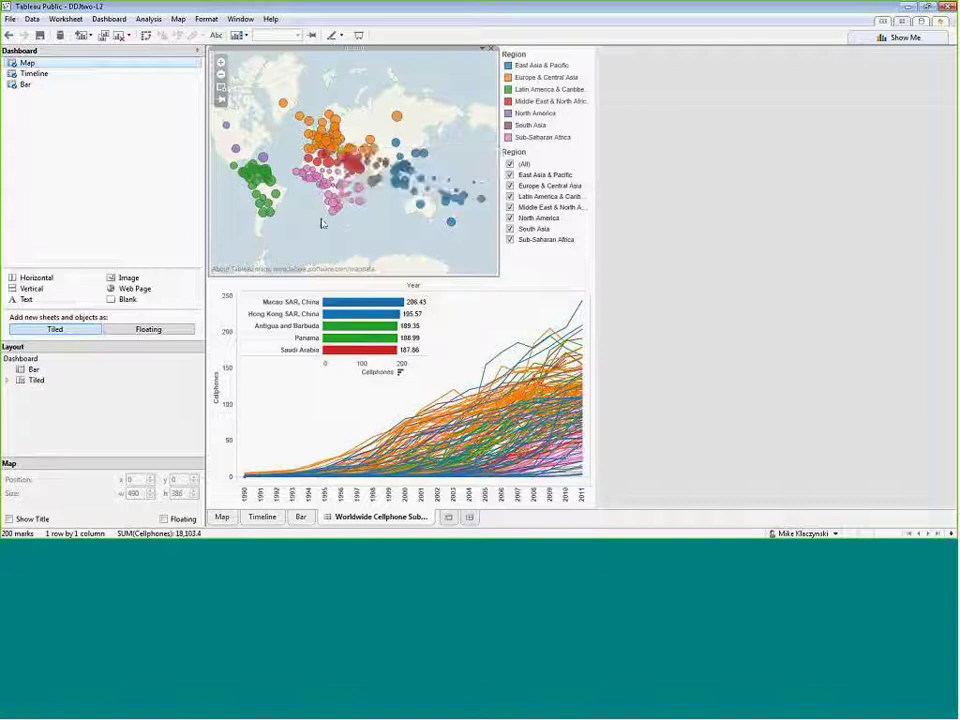
pyautogui.moveTo(337, 218)
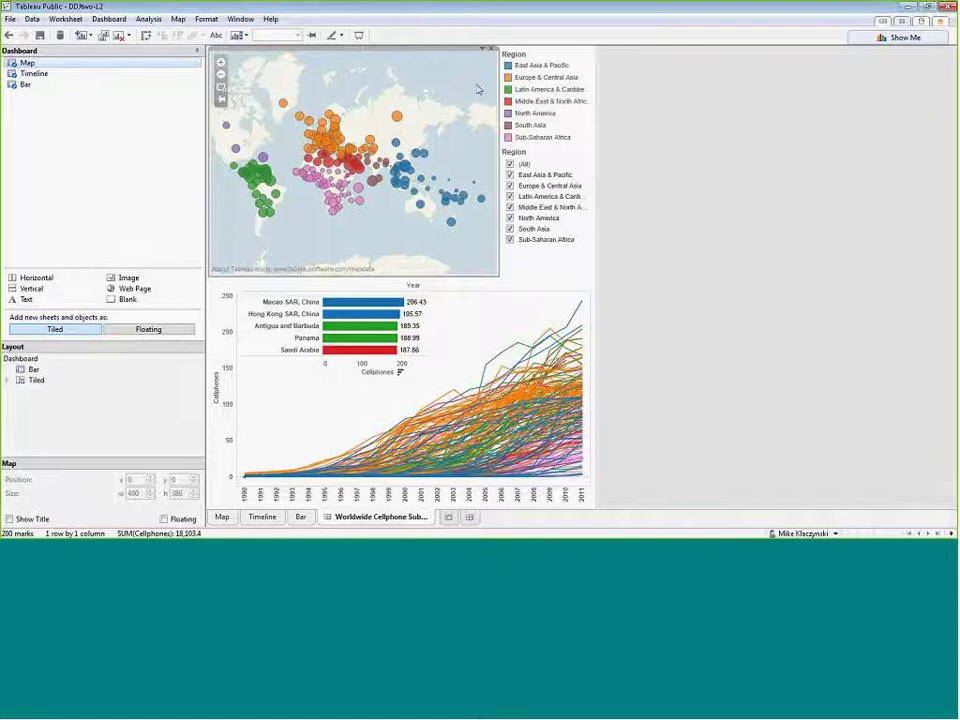
pyautogui.click(370, 142)
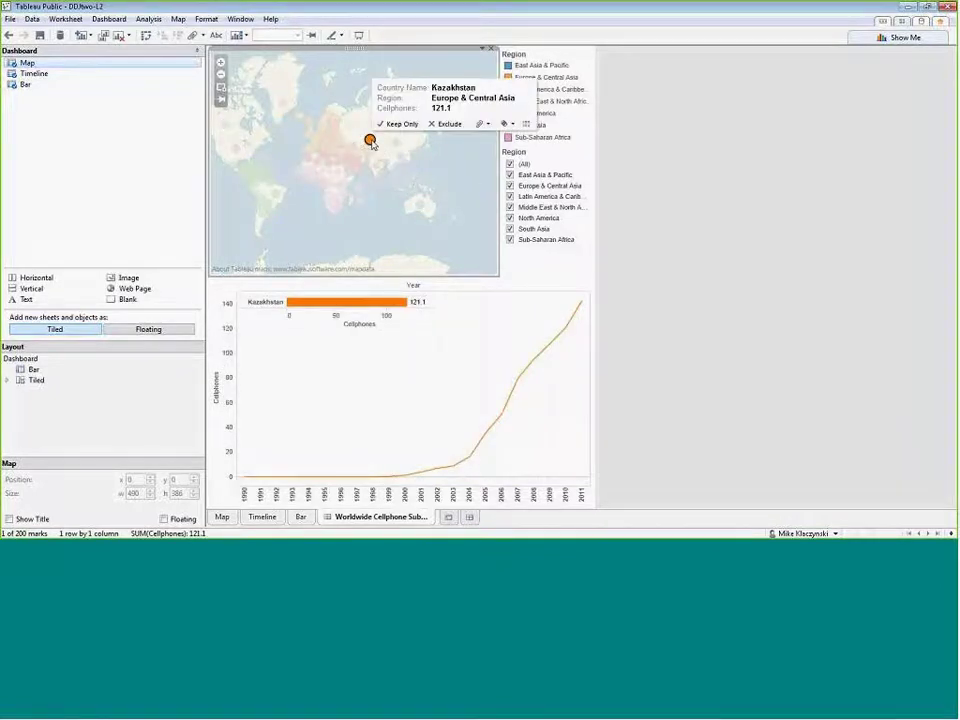
pyautogui.click(354, 117)
# Check the map's Use as Filter option and filter the timeline and bar chart to Russian Federation.
pyautogui.click(483, 48)
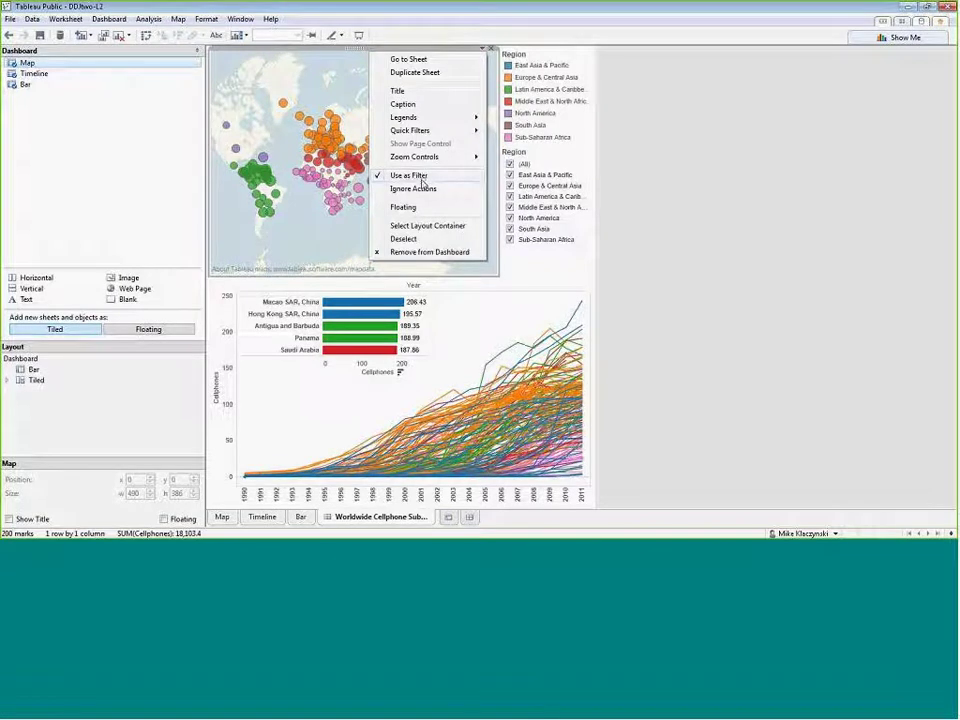
pyautogui.click(357, 126)
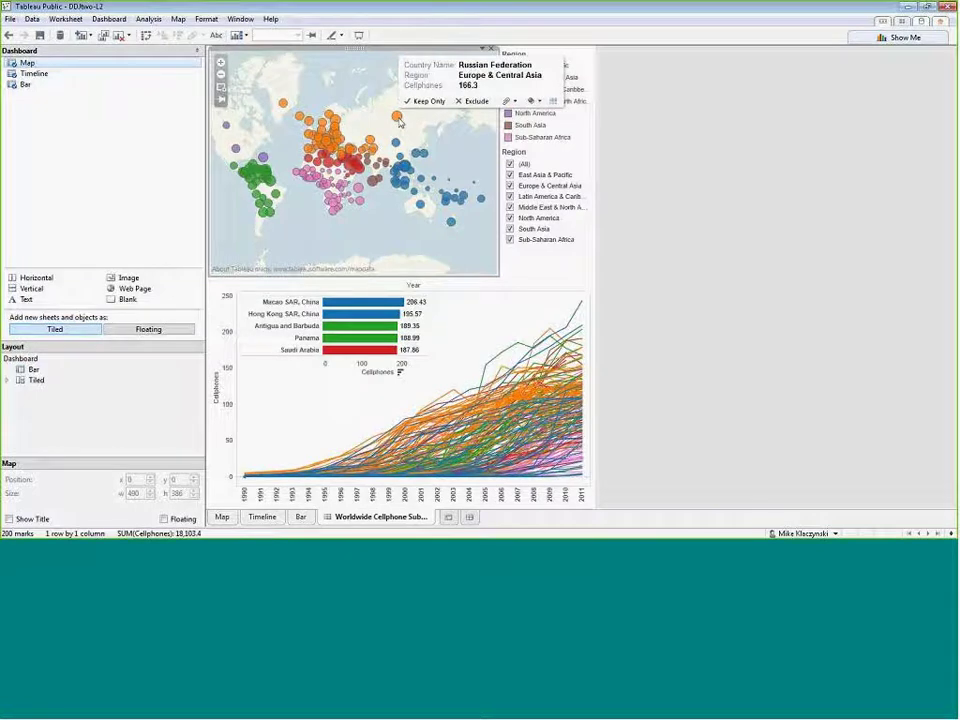
pyautogui.click(398, 119)
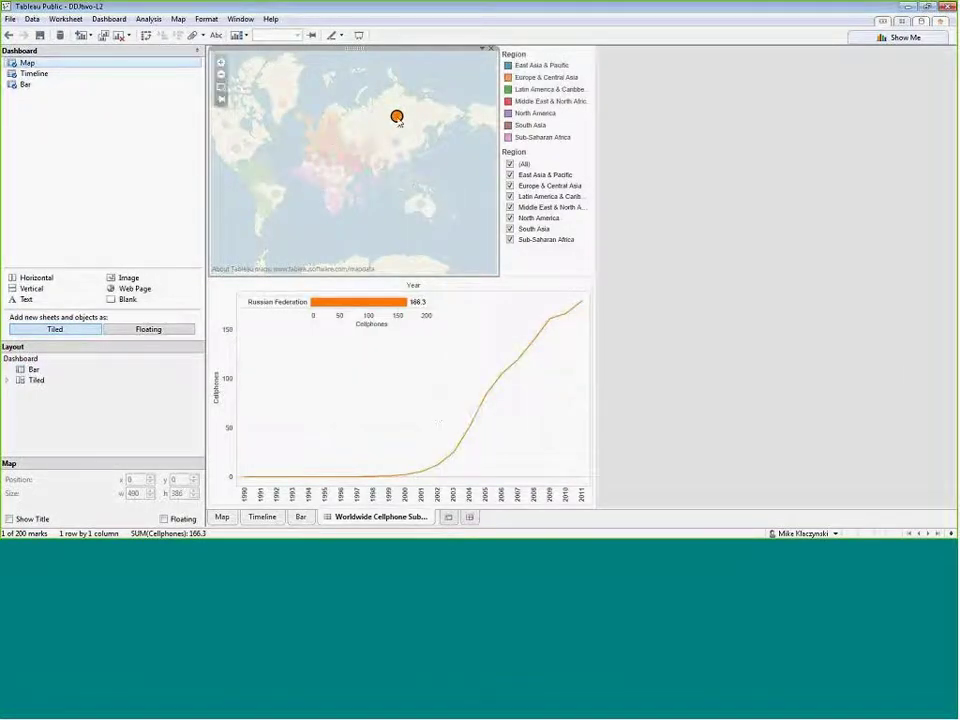
# Clear the map selection and check the map's Use as Filter option.
pyautogui.click(370, 125)
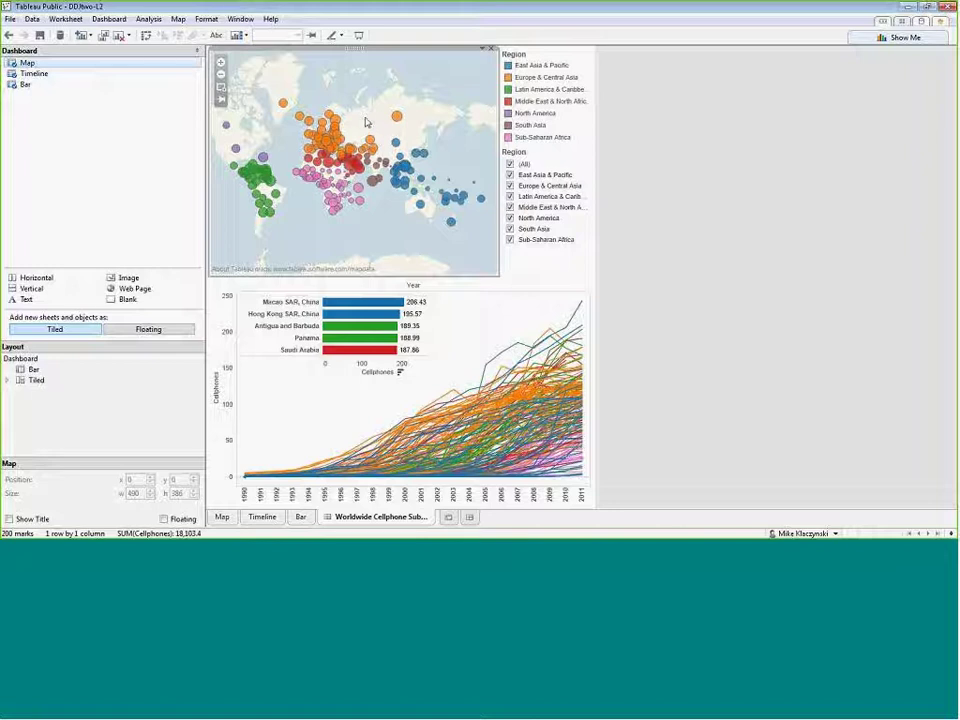
pyautogui.click(489, 48)
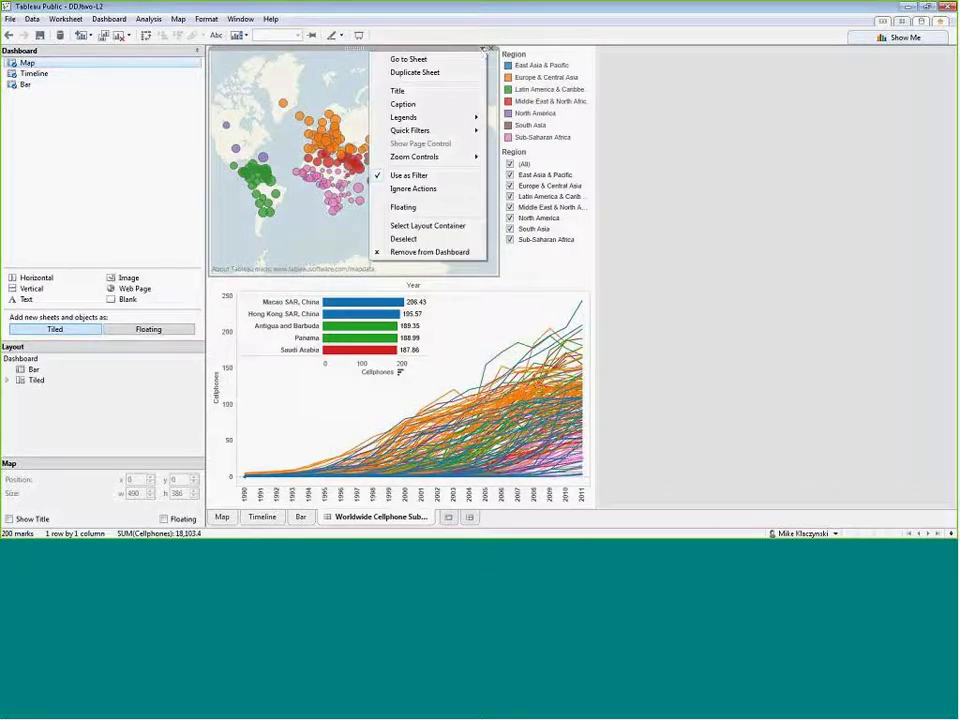
pyautogui.click(437, 177)
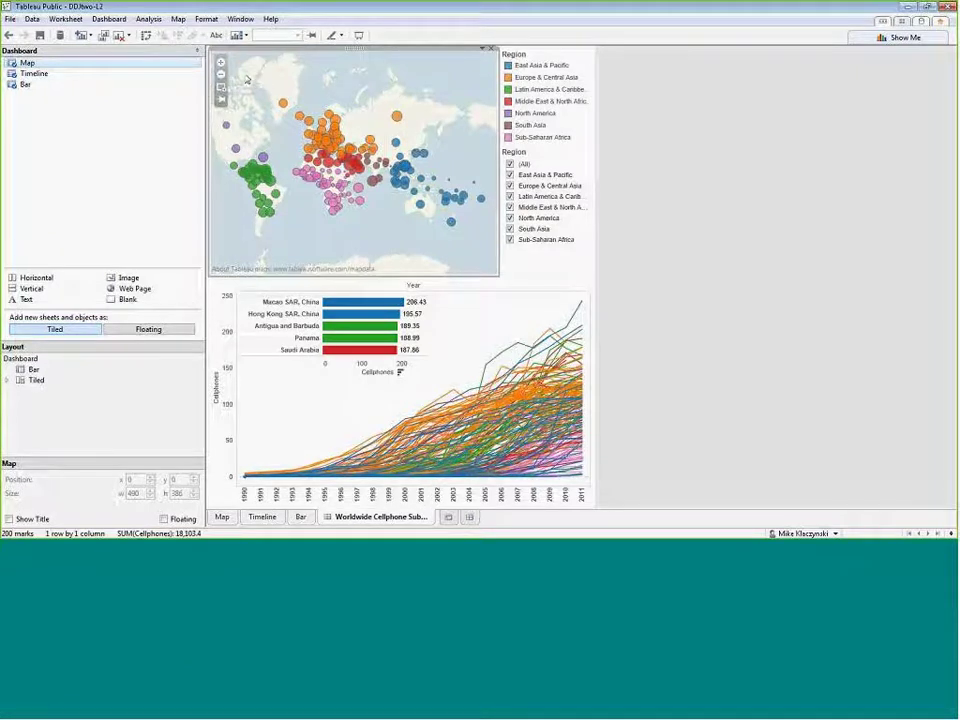
# Add Bar as a source sheet of the dashboard's generated filter action, in addition to Map.
pyautogui.click(112, 21)
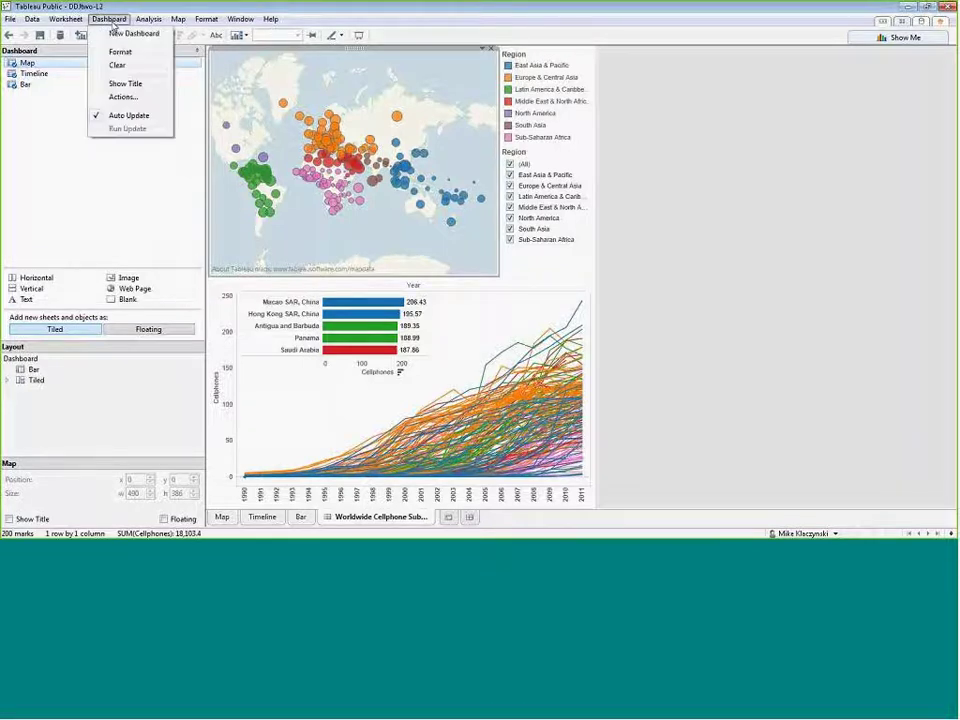
pyautogui.click(129, 97)
pyautogui.moveTo(404, 180); pyautogui.dragTo(636, 118)
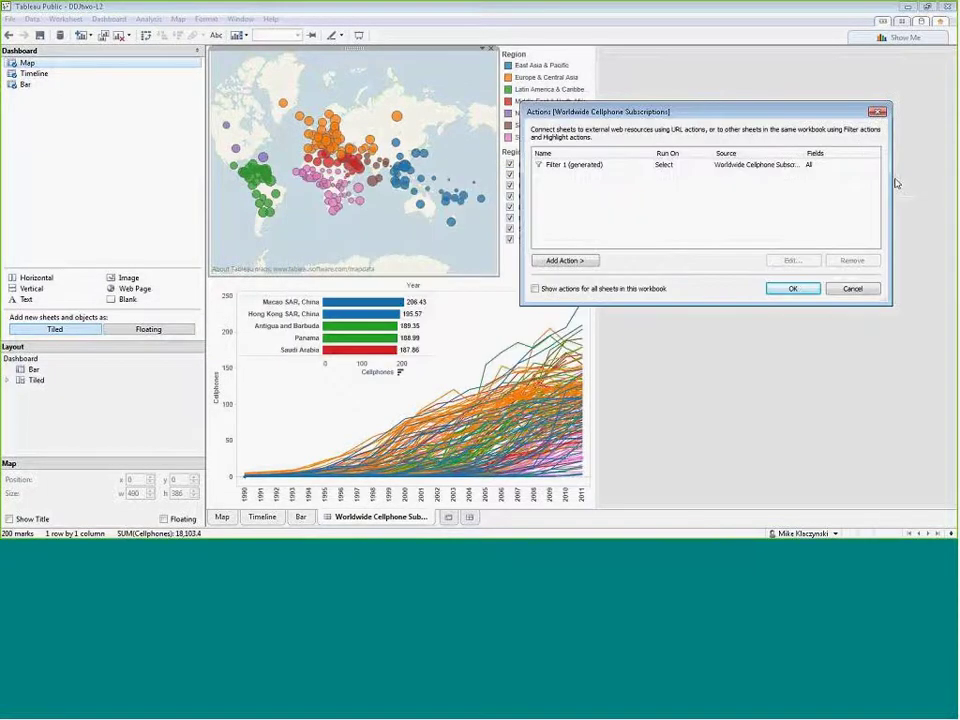
pyautogui.moveTo(755, 184); pyautogui.dragTo(855, 190)
pyautogui.moveTo(689, 115)
pyautogui.mouseDown()
pyautogui.moveTo(767, 106)
pyautogui.moveTo(683, 108)
pyautogui.mouseUp()
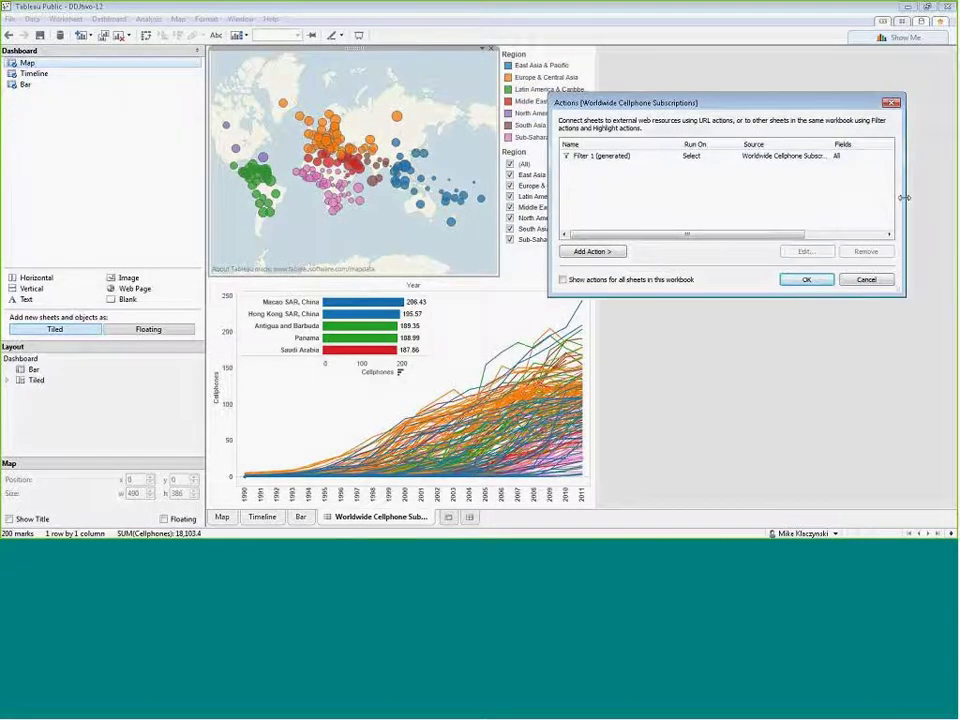
pyautogui.moveTo(902, 195); pyautogui.dragTo(929, 197)
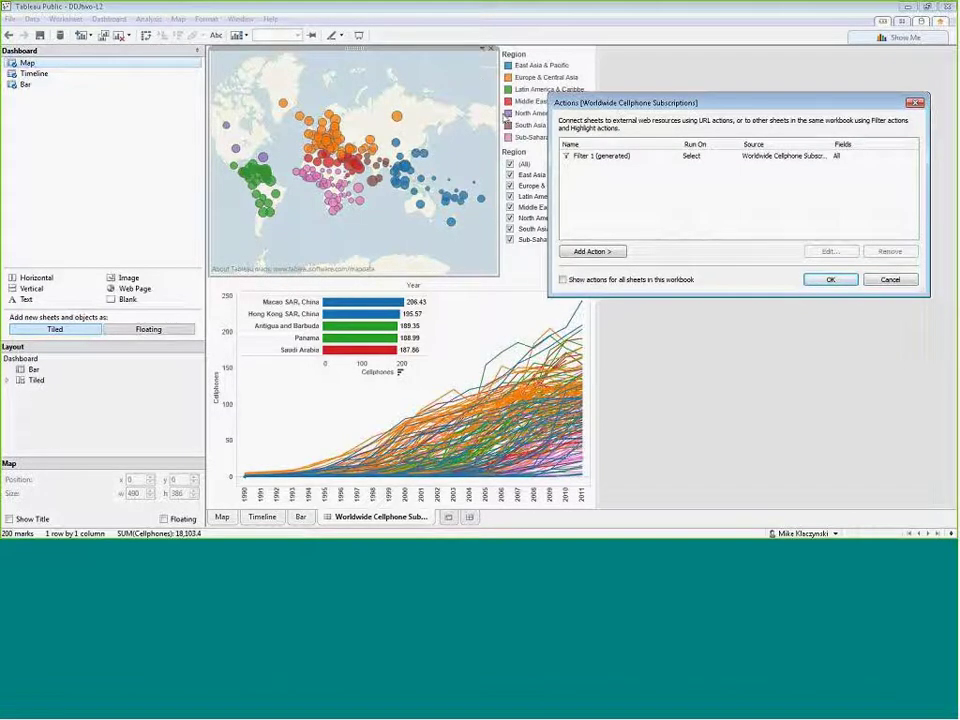
pyautogui.click(597, 158)
pyautogui.click(811, 252)
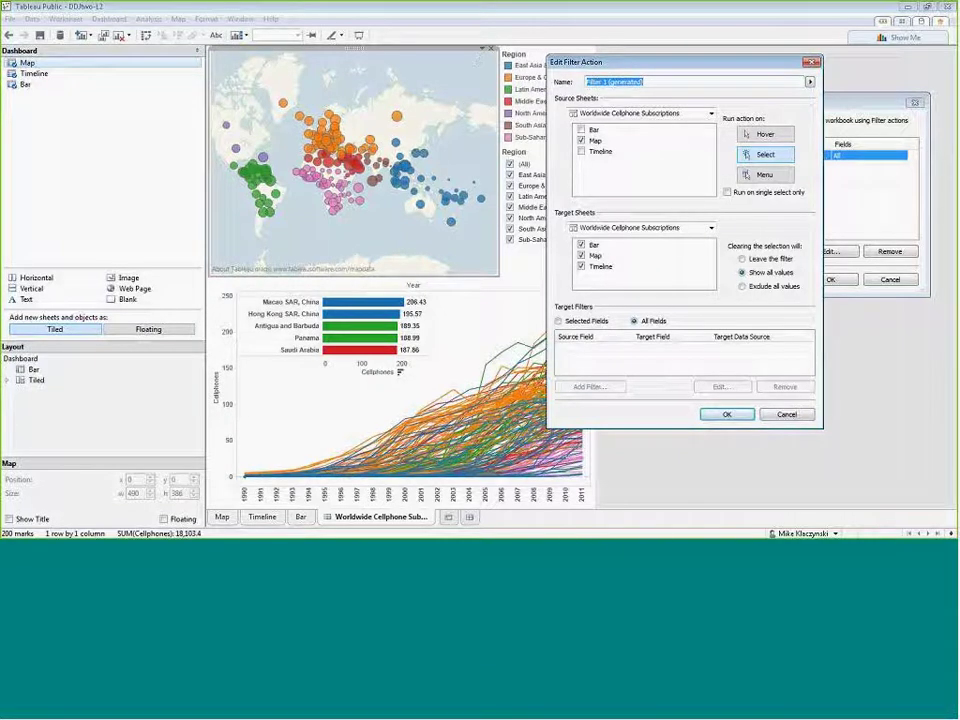
pyautogui.click(581, 130)
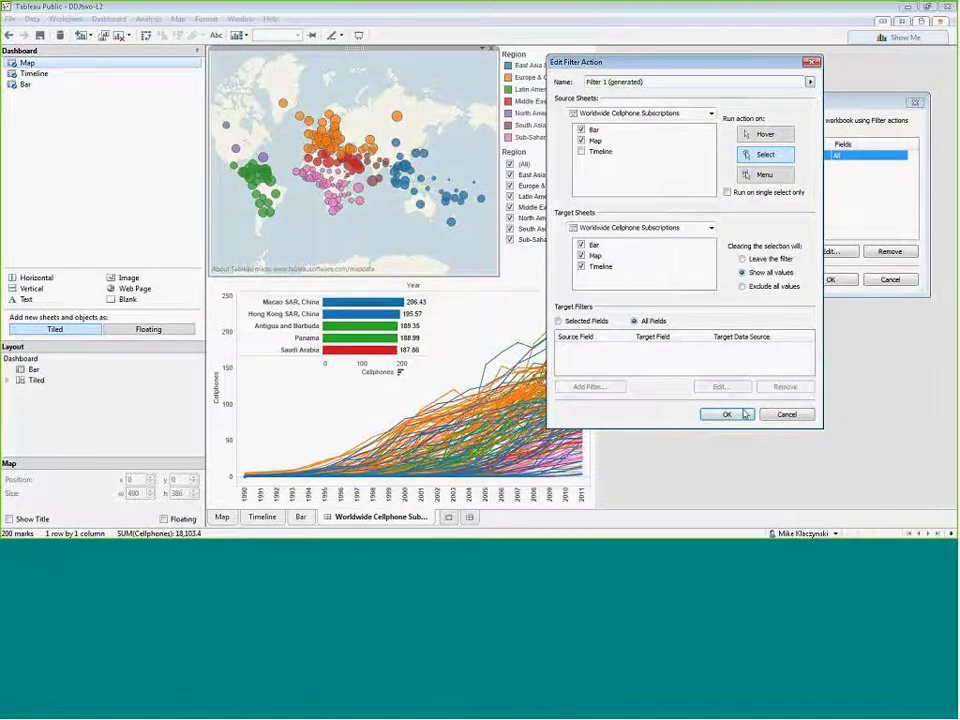
pyautogui.click(740, 414)
pyautogui.click(830, 280)
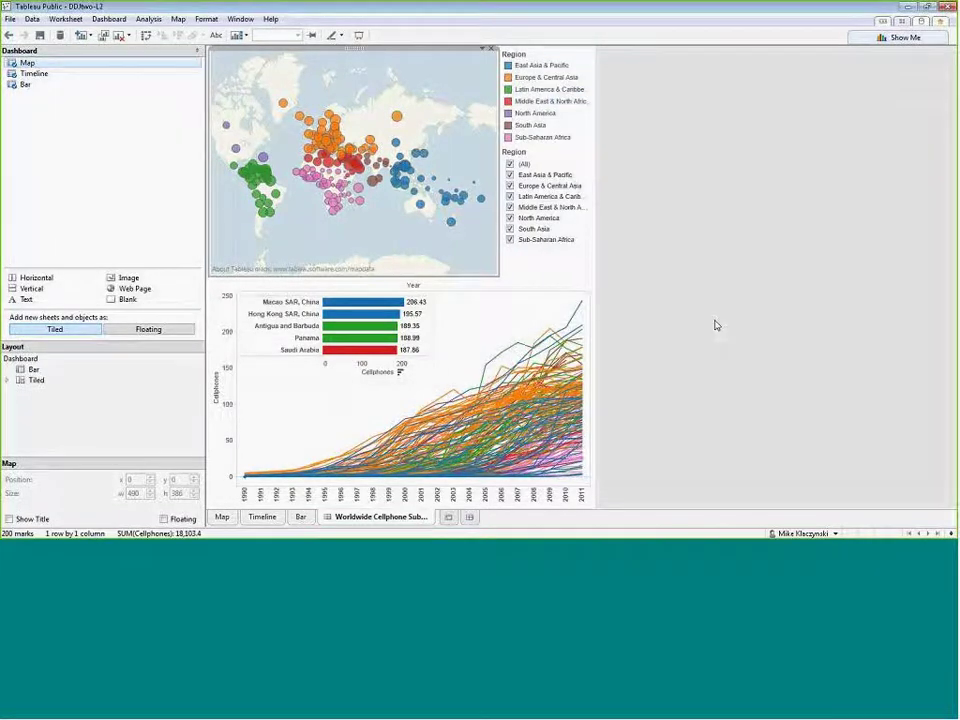
# Test the bar chart as a filter with Macao SAR, China and Saudi Arabia, and try selecting a point on the timeline.
pyautogui.click(369, 311)
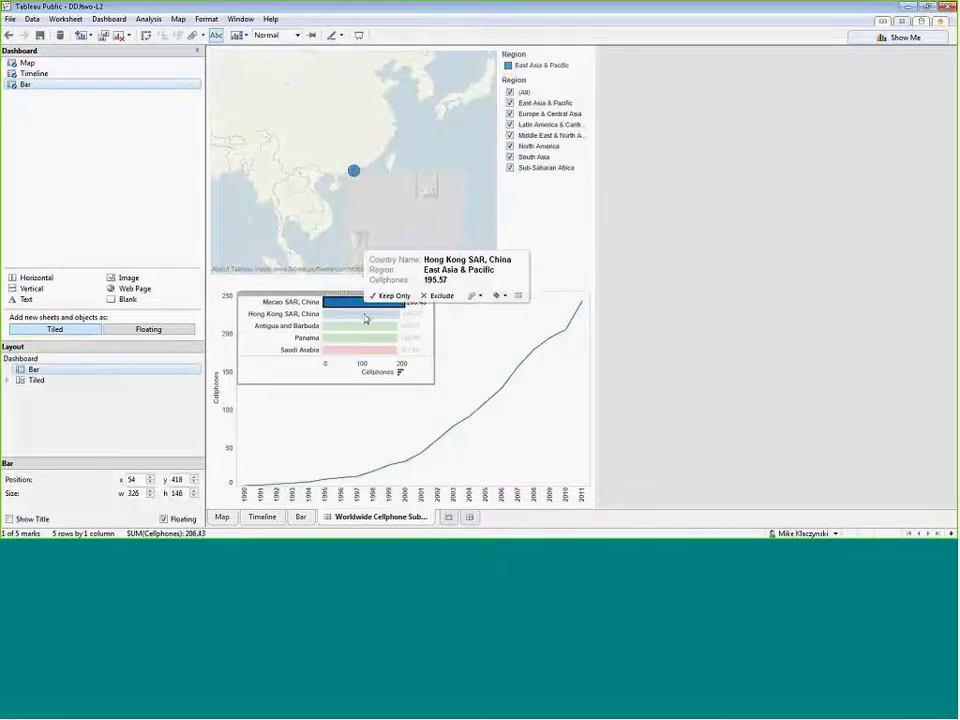
pyautogui.click(364, 325)
pyautogui.click(354, 356)
pyautogui.click(354, 356)
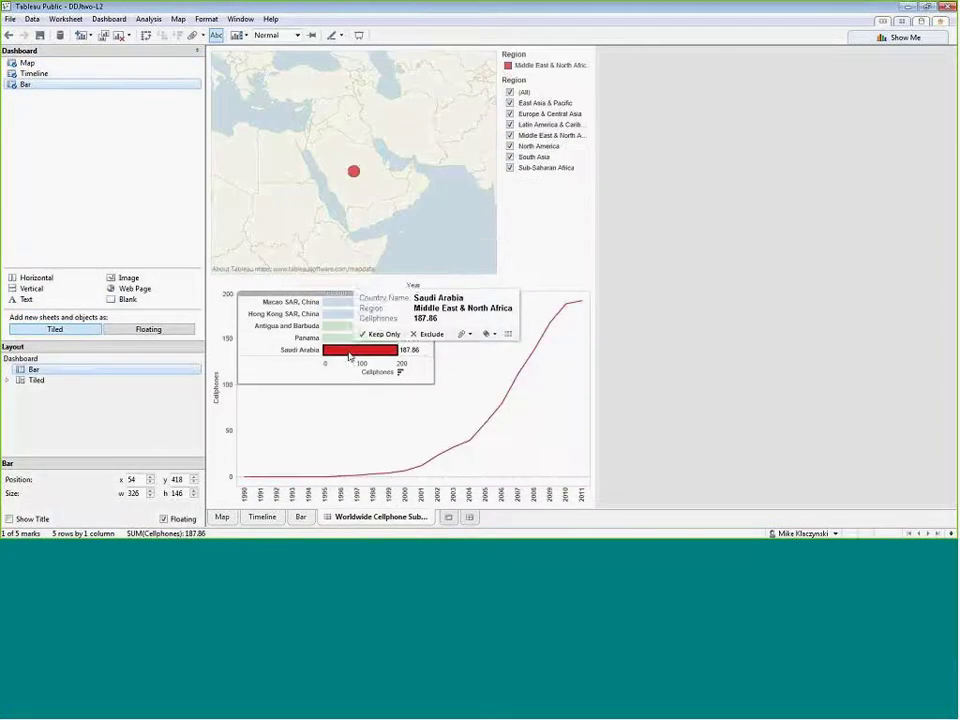
pyautogui.click(352, 356)
pyautogui.click(489, 396)
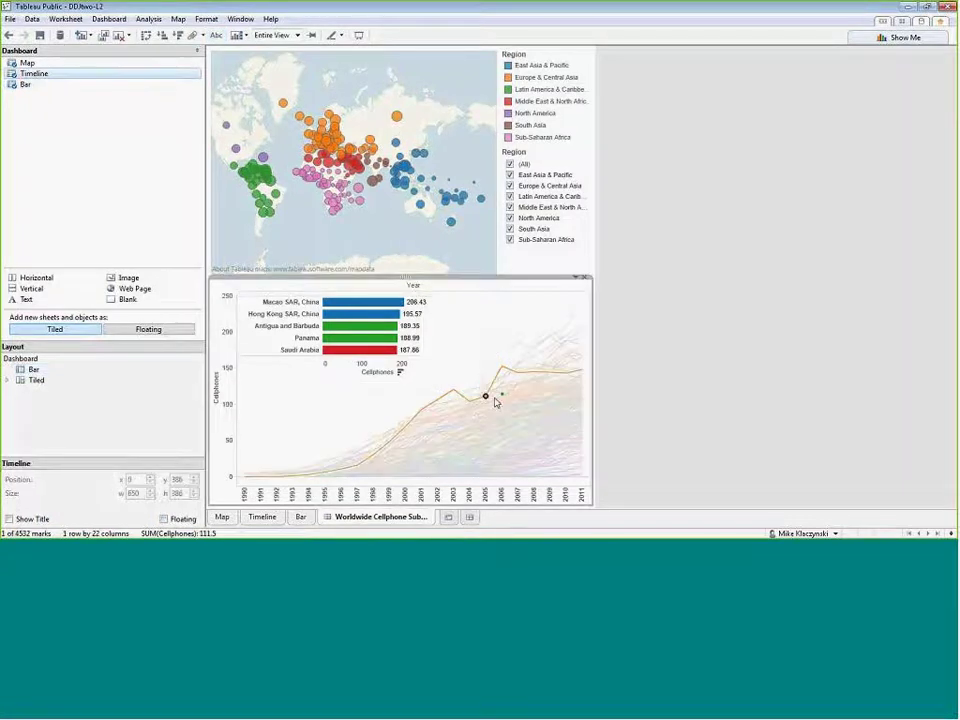
pyautogui.click(386, 413)
# Add Timeline as a source sheet of the generated filter action and test it with Malaysia's line on the timeline.
pyautogui.click(109, 19)
pyautogui.click(129, 100)
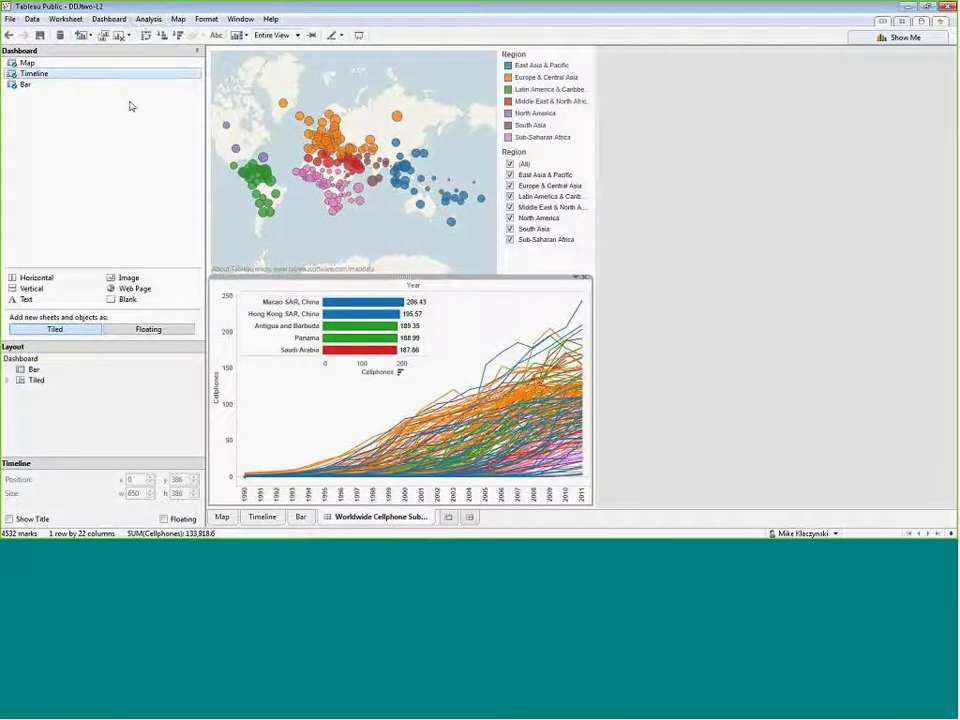
pyautogui.click(349, 231)
pyautogui.click(565, 327)
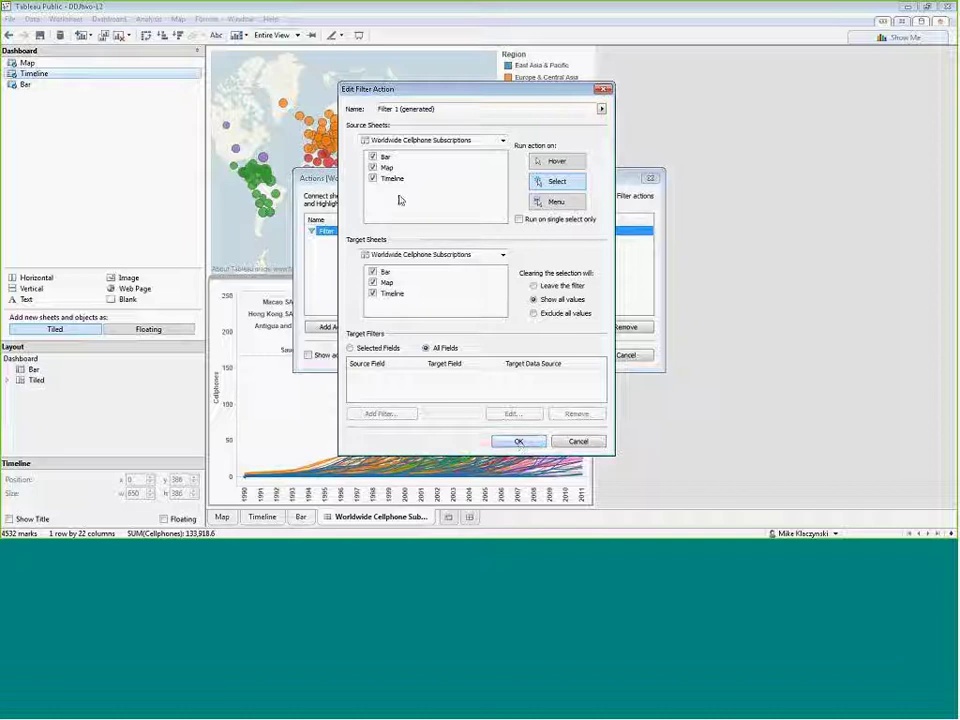
pyautogui.click(517, 440)
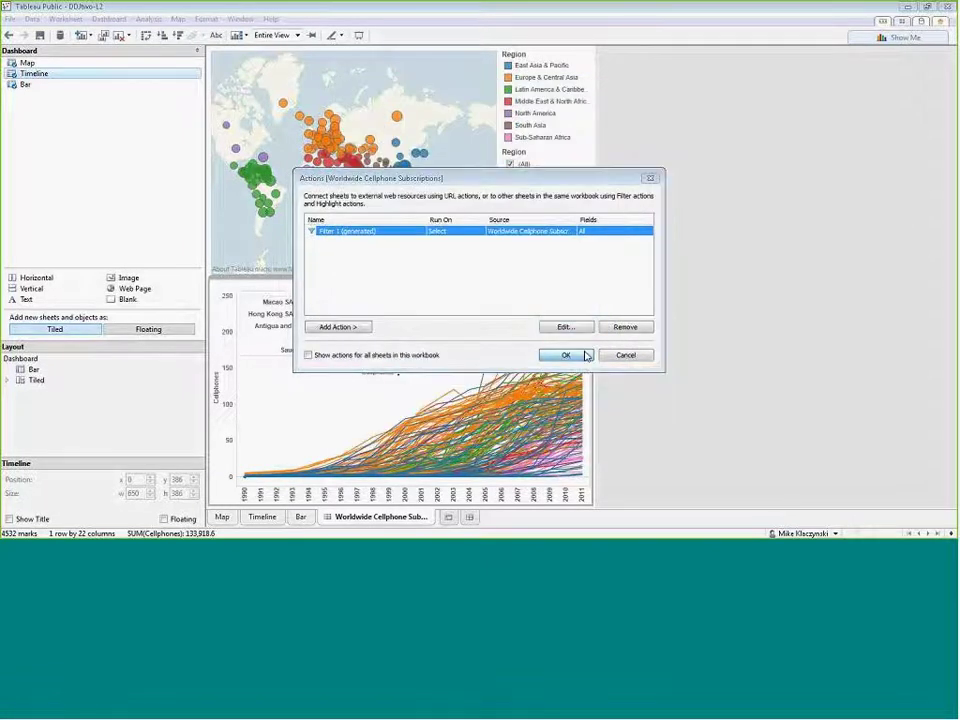
pyautogui.click(566, 355)
pyautogui.click(505, 421)
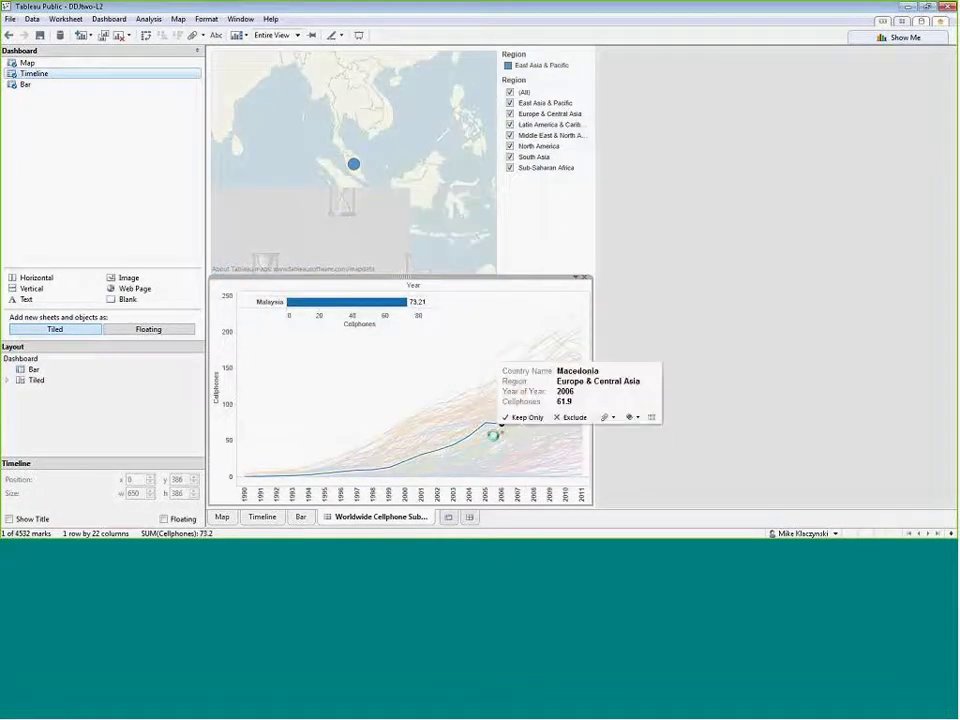
pyautogui.click(347, 402)
# Restrict the generated filter action to Map as the only source sheet and to Bar and Timeline as target sheets.
pyautogui.click(97, 20)
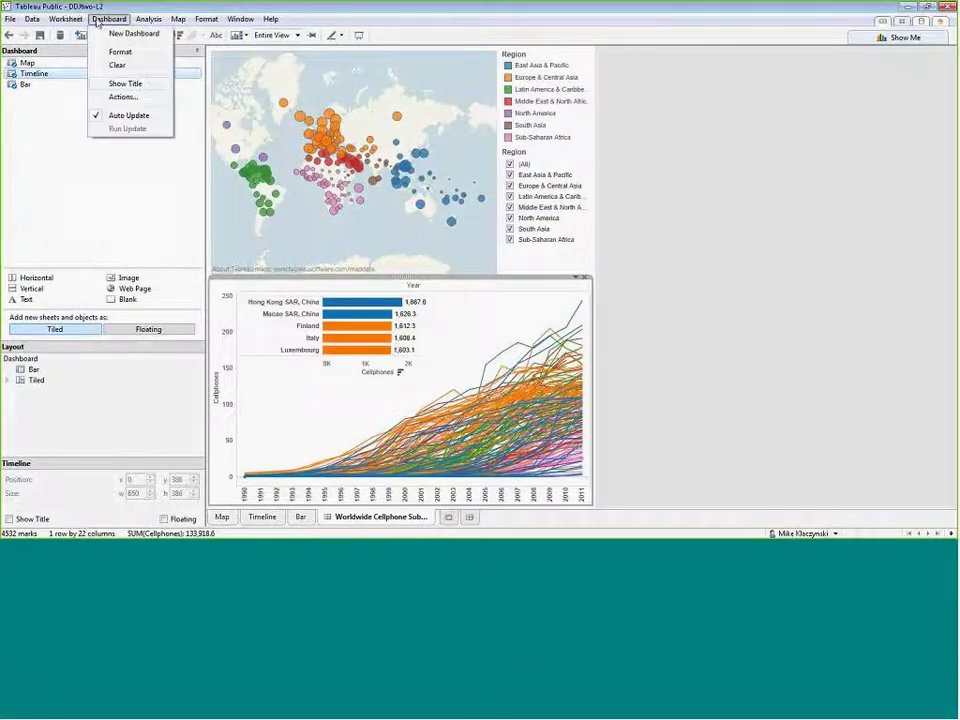
pyautogui.click(123, 97)
pyautogui.doubleClick(506, 231)
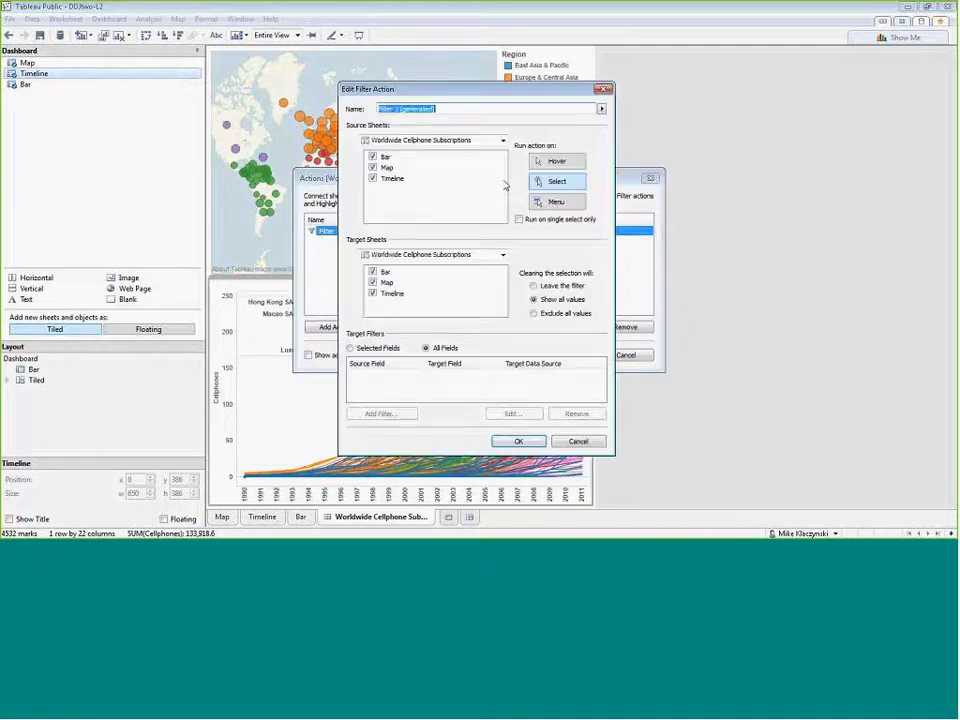
pyautogui.moveTo(457, 89); pyautogui.dragTo(572, 89)
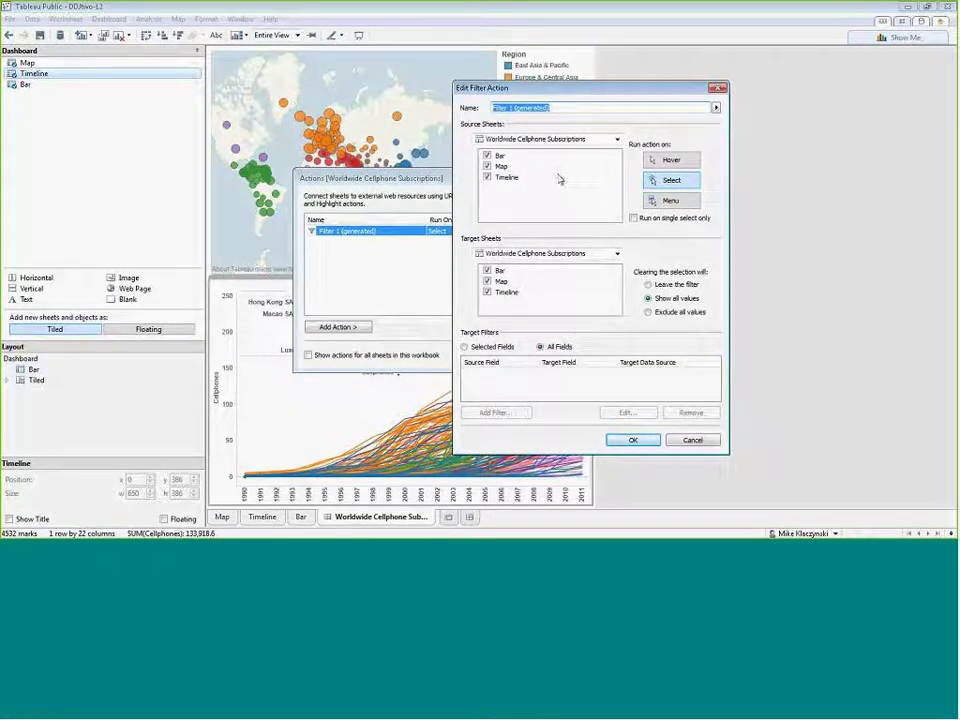
pyautogui.click(487, 177)
pyautogui.click(487, 155)
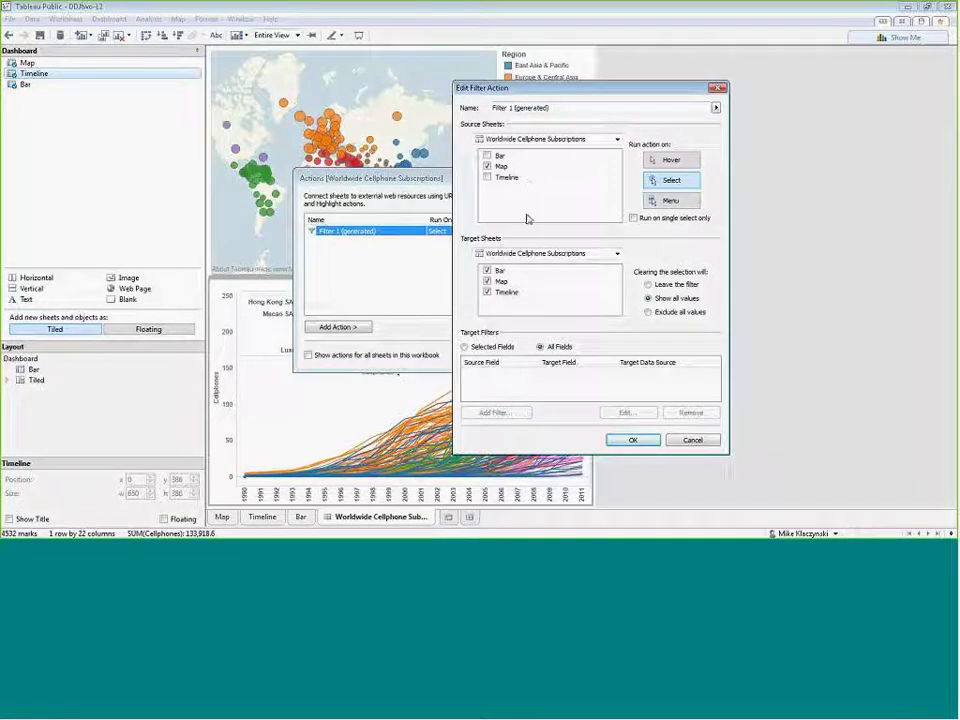
pyautogui.click(487, 283)
pyautogui.click(632, 440)
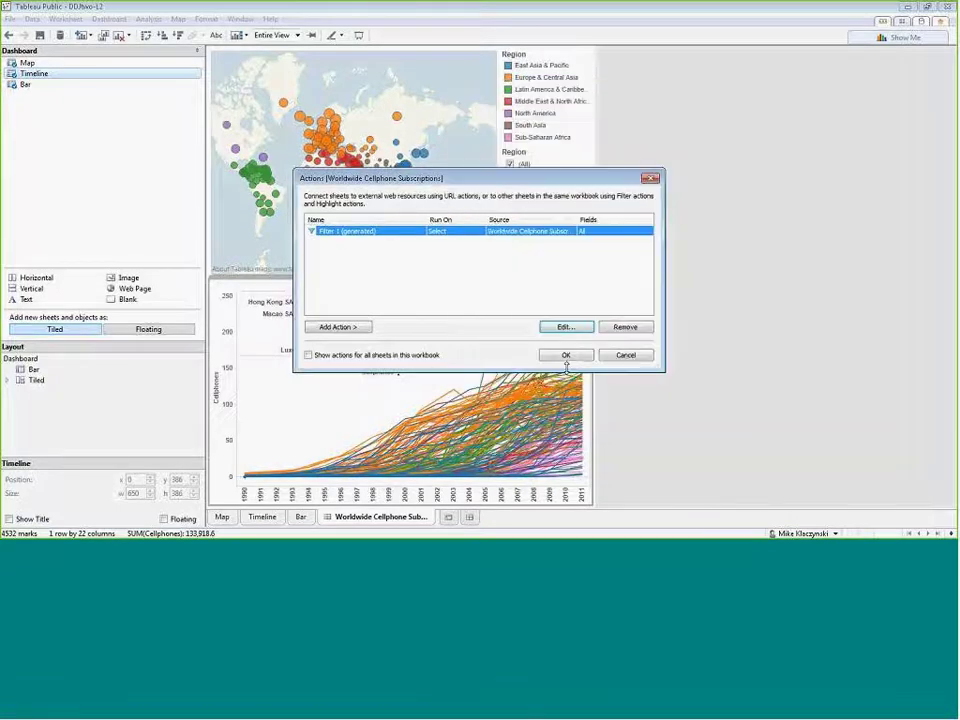
pyautogui.click(564, 356)
# Test the map filter with Hong Kong SAR, China, Austria and other countries in Europe and Africa, and clear the selection.
pyautogui.click(404, 166)
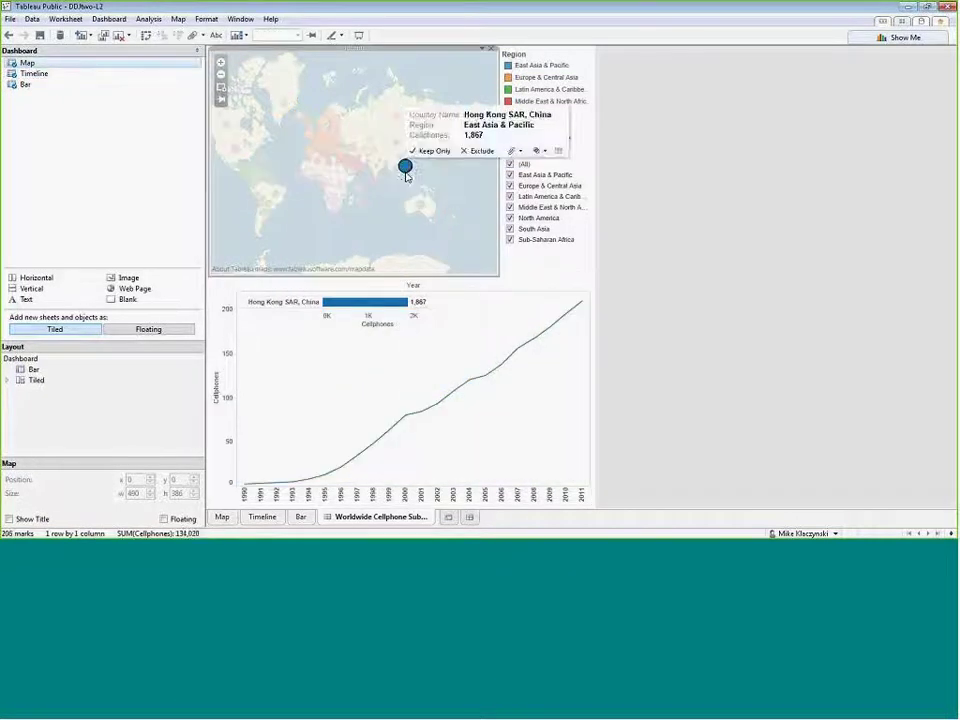
pyautogui.click(326, 140)
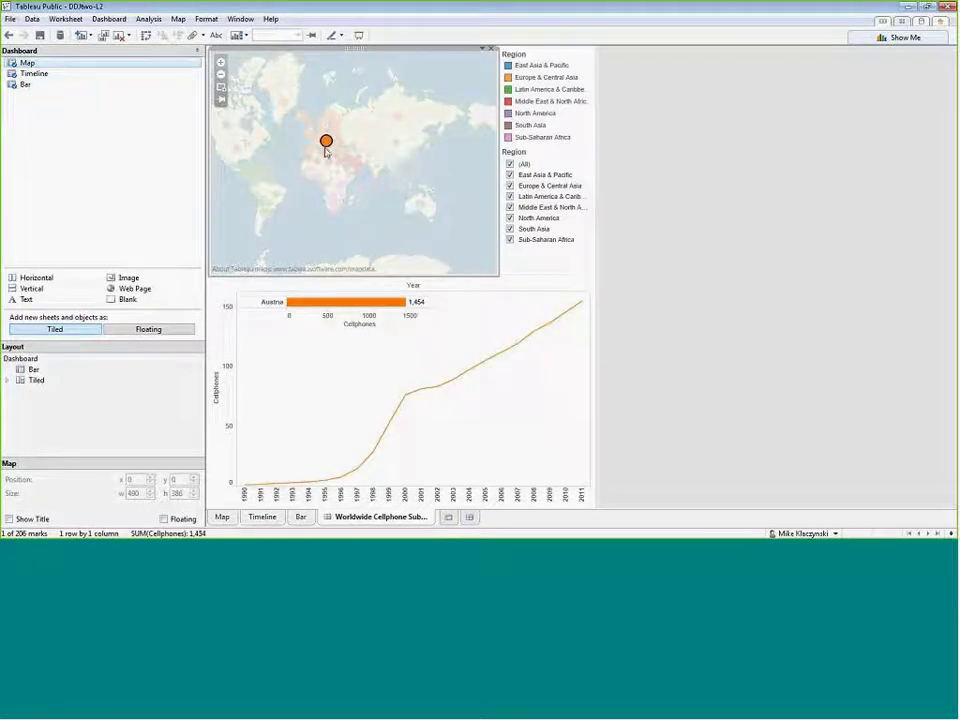
pyautogui.click(332, 148)
pyautogui.click(329, 162)
pyautogui.click(321, 172)
pyautogui.click(375, 240)
pyautogui.click(358, 188)
pyautogui.click(519, 366)
pyautogui.click(435, 300)
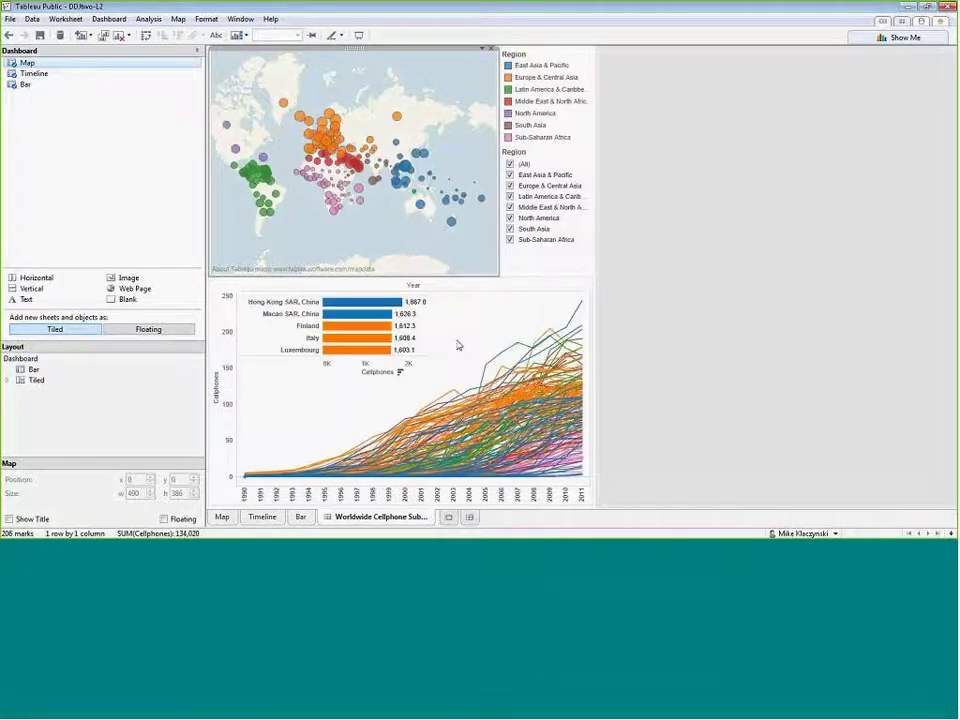
# Set the generated filter action to run on Hover and check the charts with Vietnam on the map.
pyautogui.moveTo(434, 262)
pyautogui.click(109, 19)
pyautogui.click(118, 96)
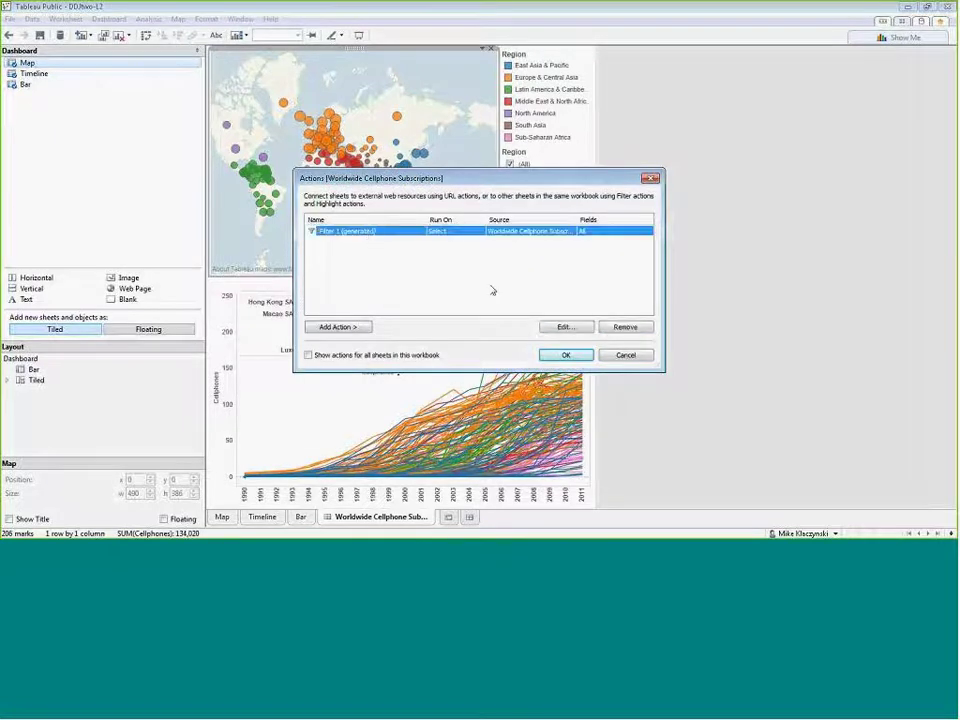
pyautogui.click(565, 327)
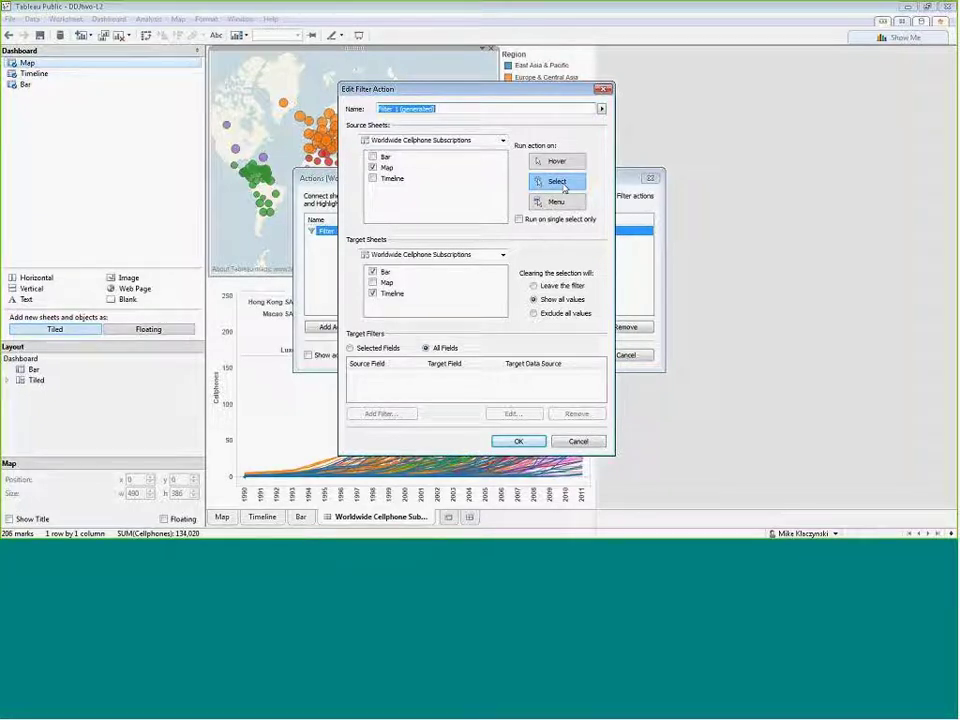
pyautogui.click(558, 165)
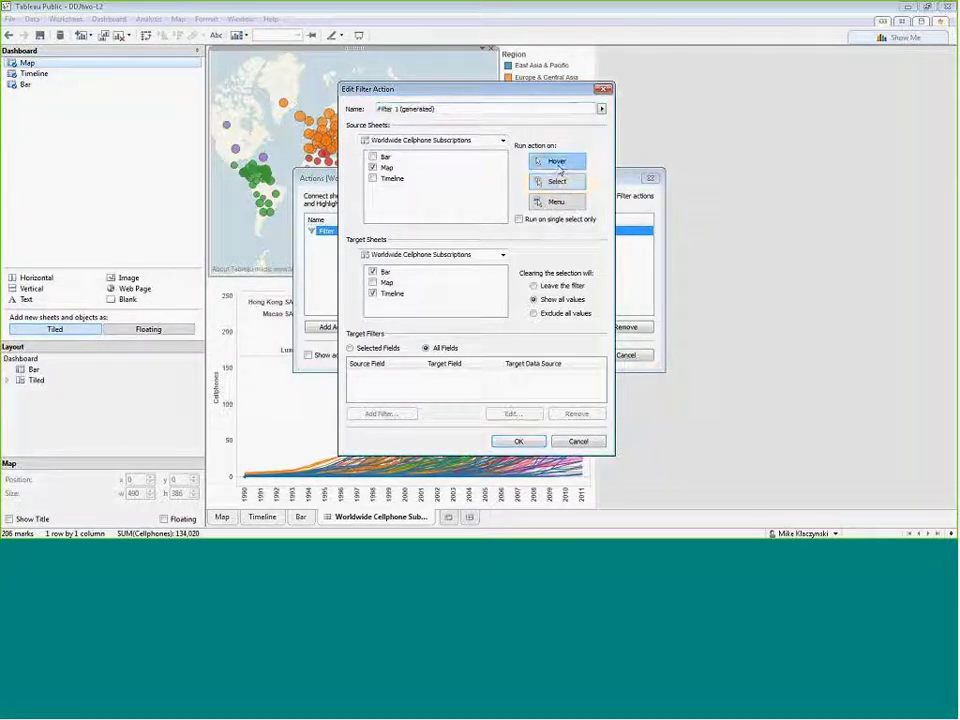
pyautogui.click(518, 441)
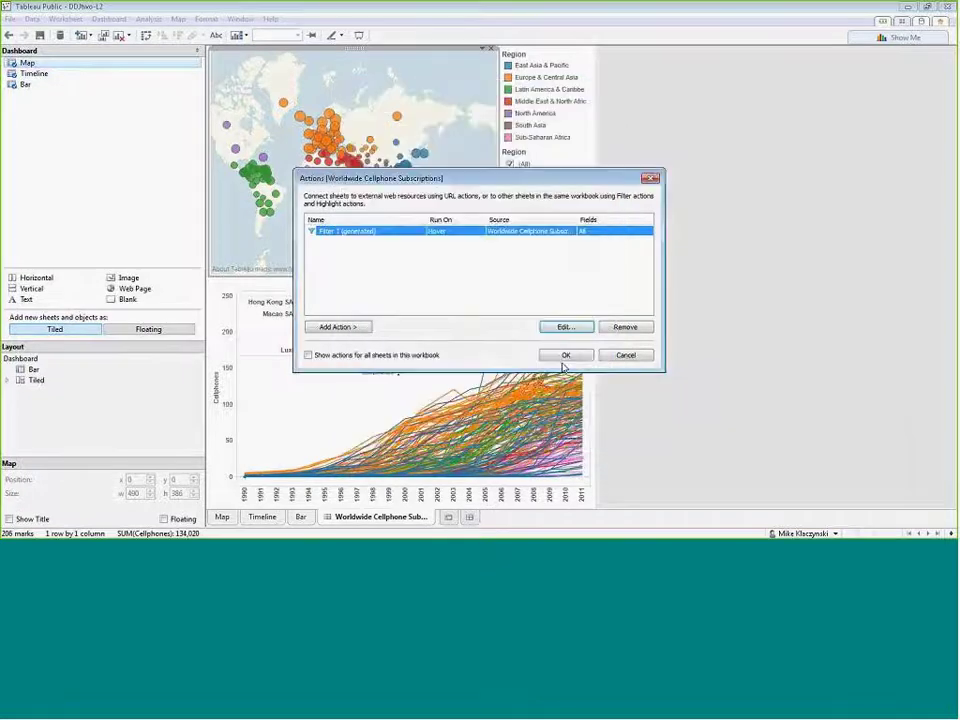
pyautogui.click(563, 356)
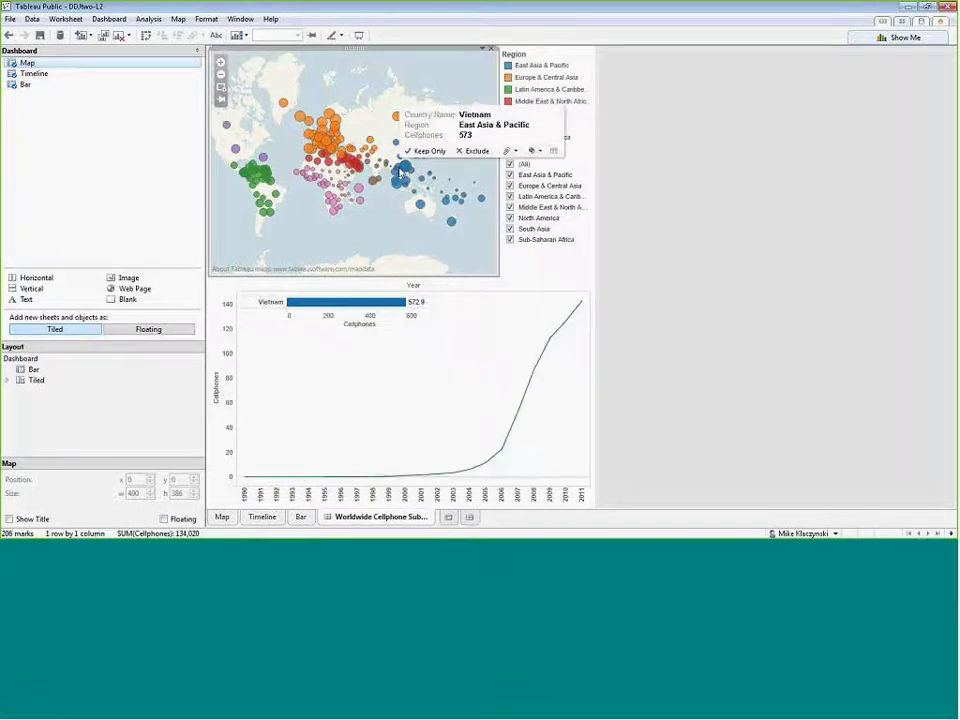
# Set the generated filter action to run on Menu.
pyautogui.click(109, 19)
pyautogui.click(138, 104)
pyautogui.click(512, 232)
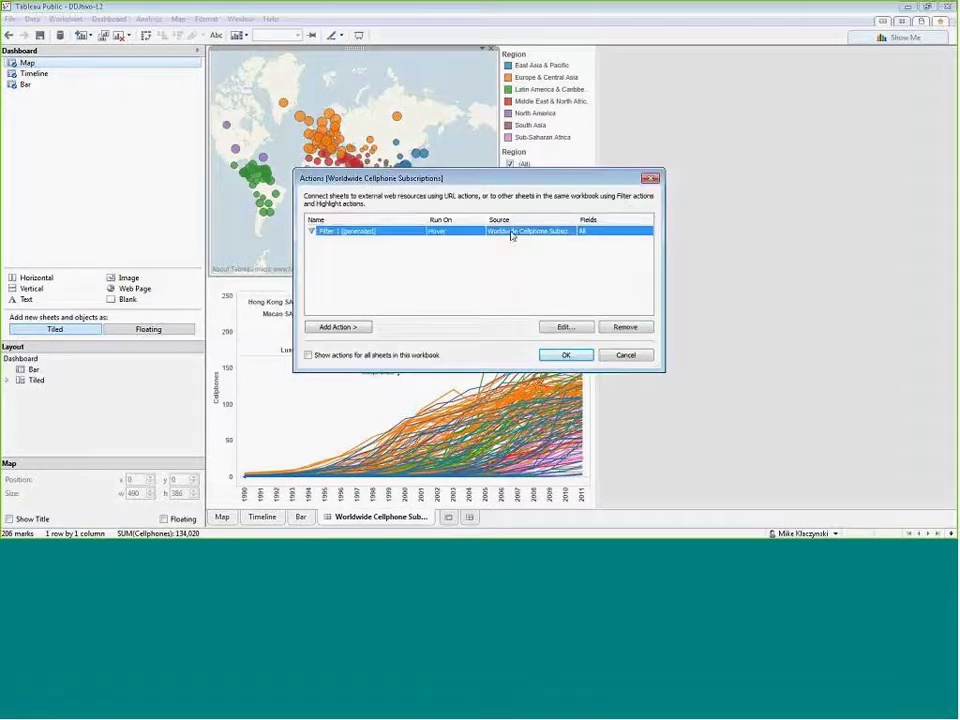
pyautogui.click(560, 328)
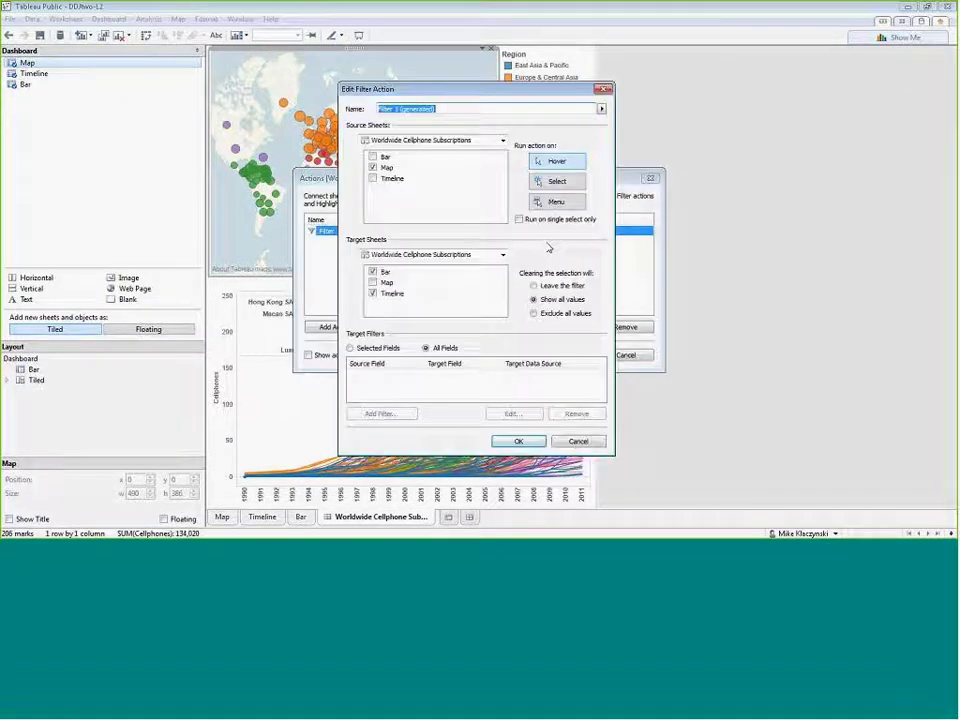
pyautogui.click(558, 183)
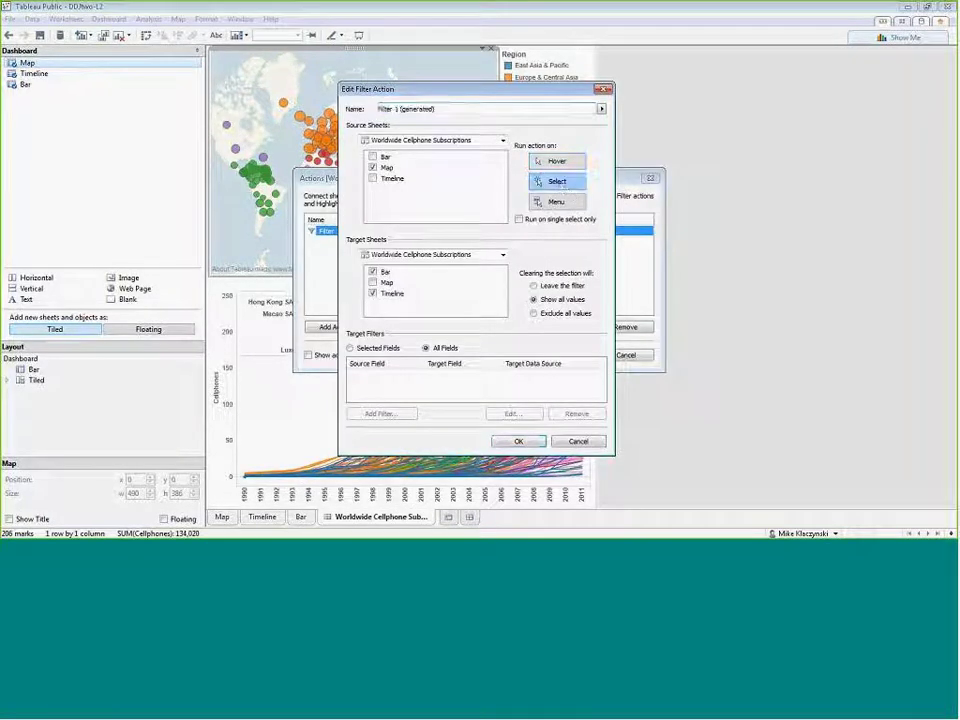
pyautogui.click(556, 203)
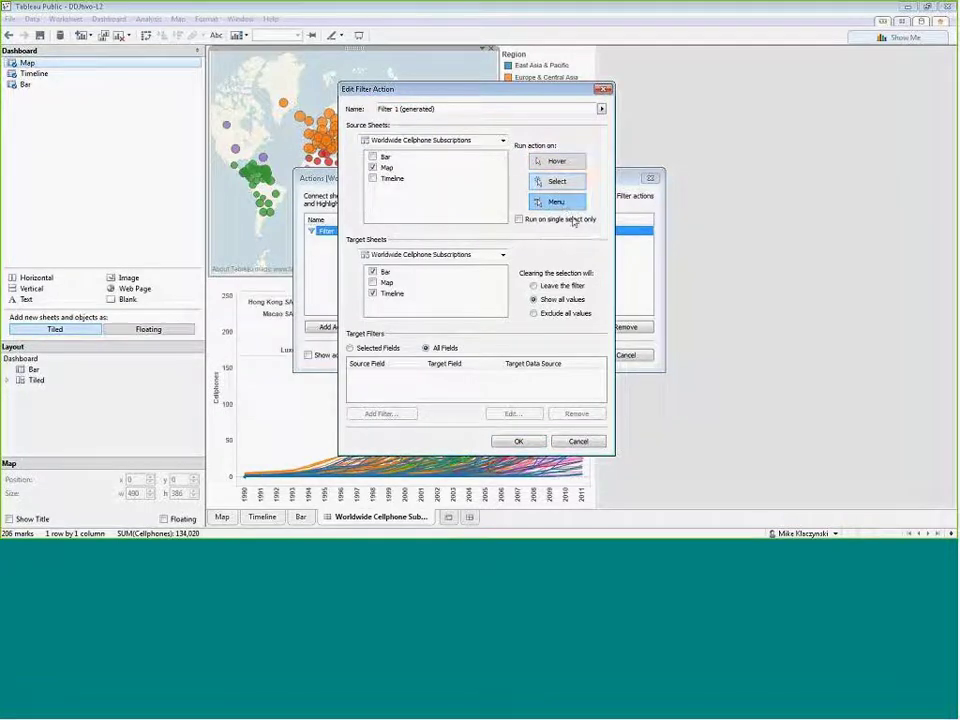
pyautogui.click(518, 441)
pyautogui.click(565, 355)
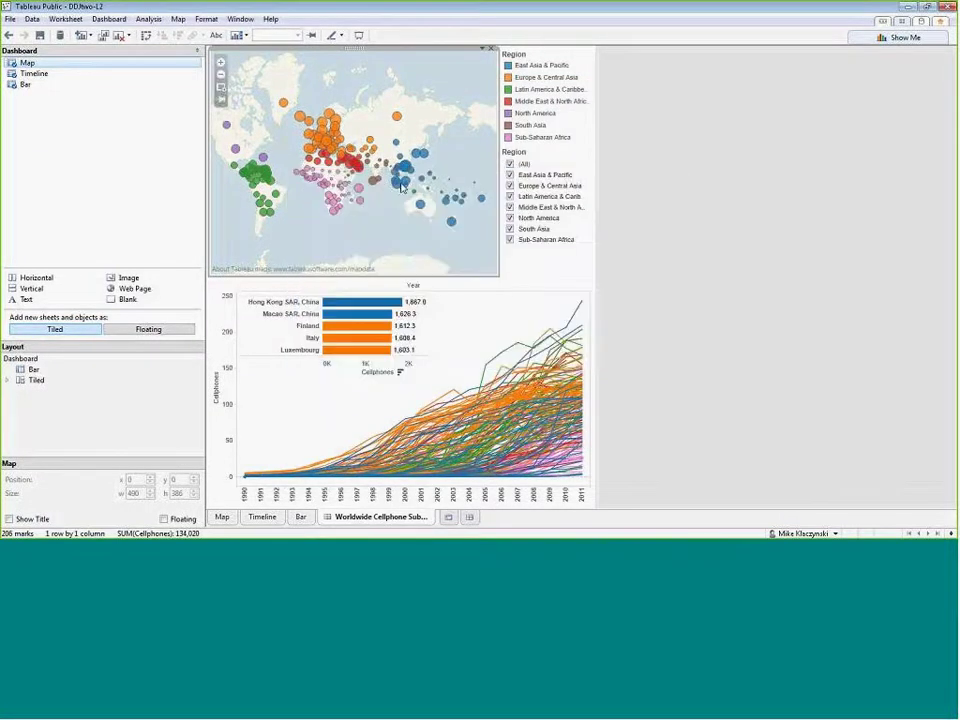
# Test the menu-driven filter on the map with Kazakhstan, Mongolia and China, and clear the selection.
pyautogui.moveTo(398, 188)
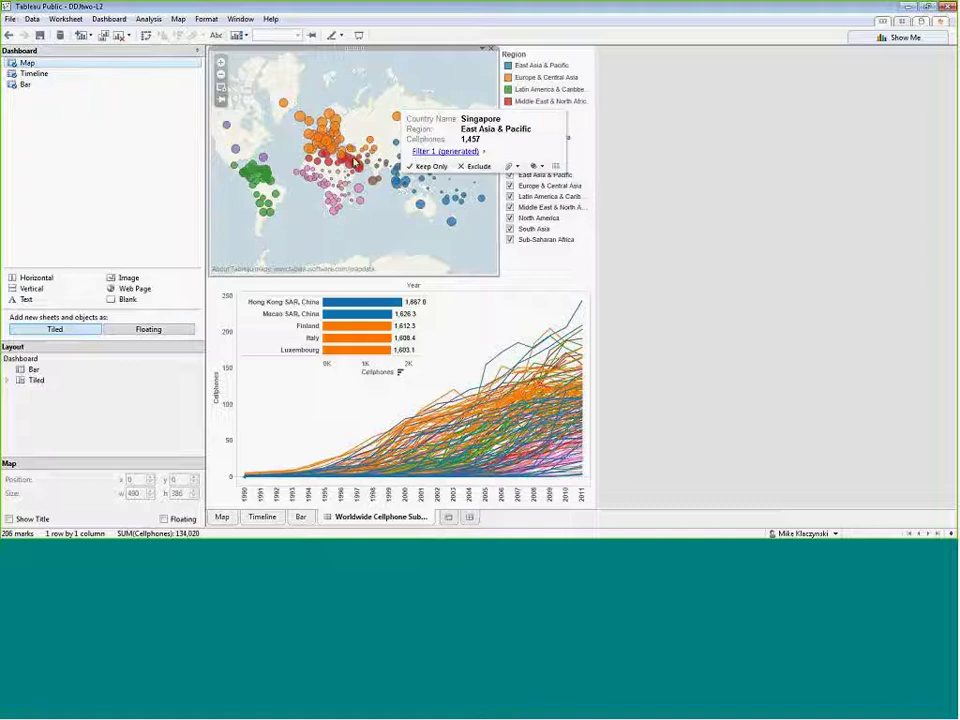
pyautogui.moveTo(338, 150)
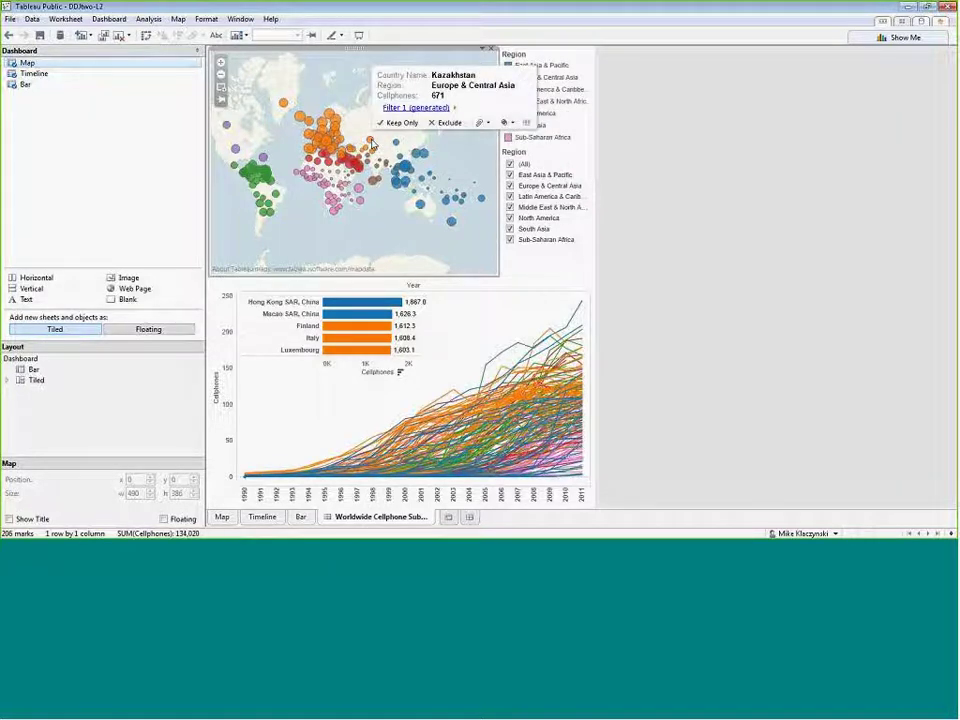
pyautogui.moveTo(371, 147)
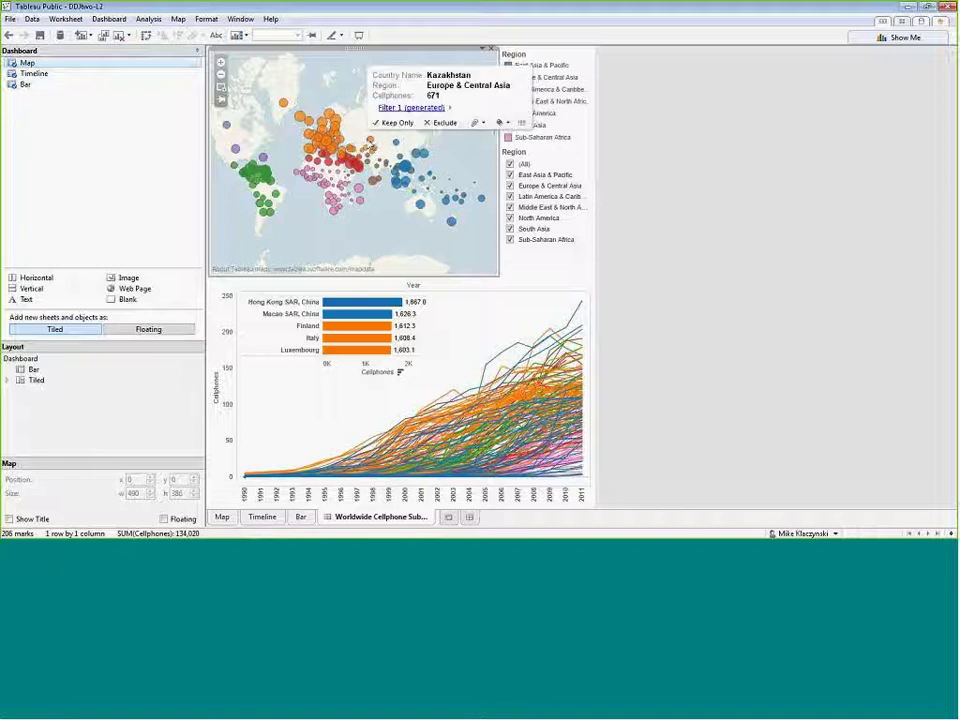
pyautogui.click(391, 109)
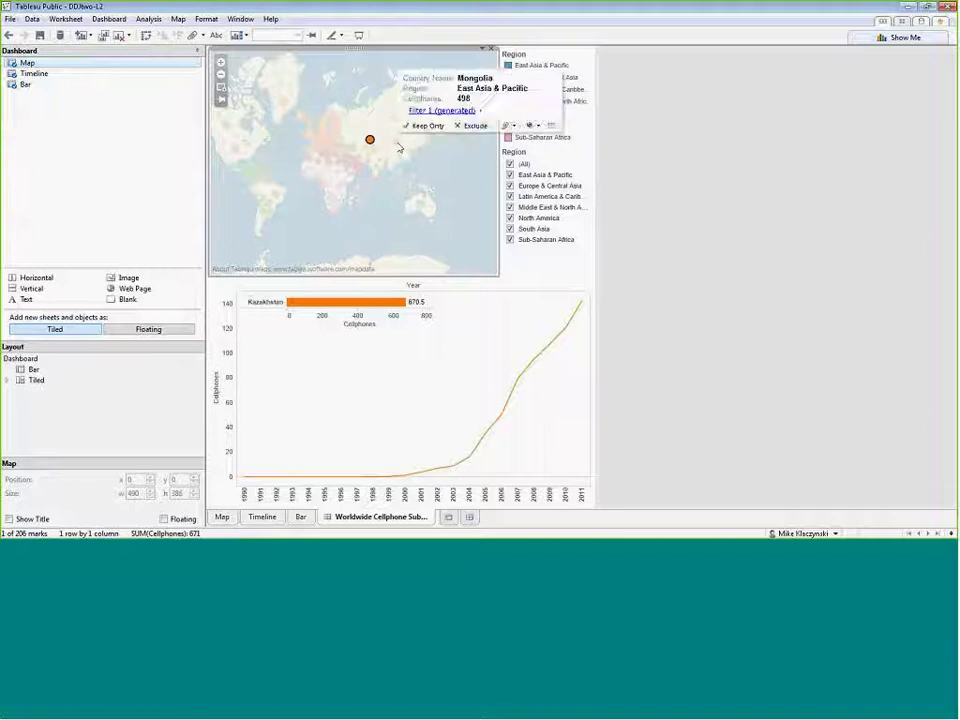
pyautogui.click(400, 142)
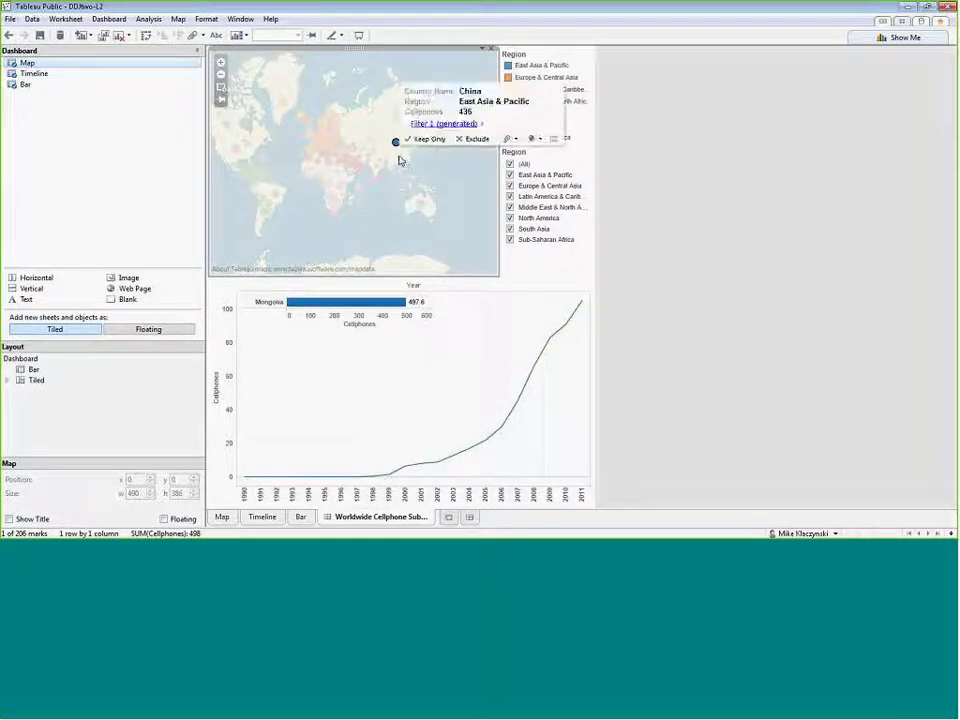
pyautogui.click(426, 137)
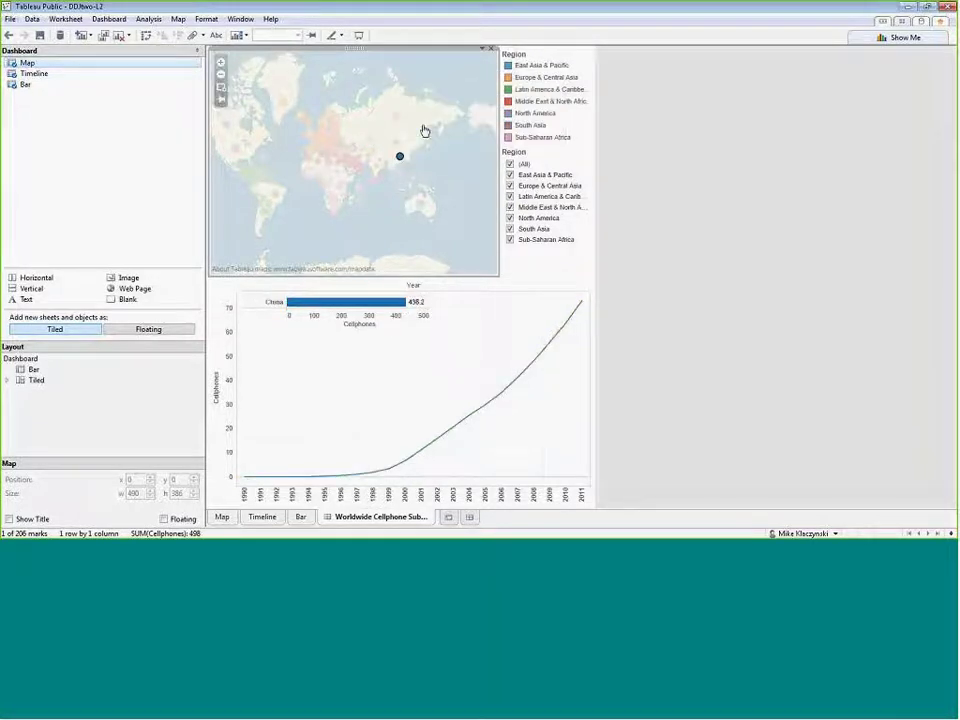
pyautogui.click(358, 165)
pyautogui.click(349, 131)
pyautogui.moveTo(357, 170)
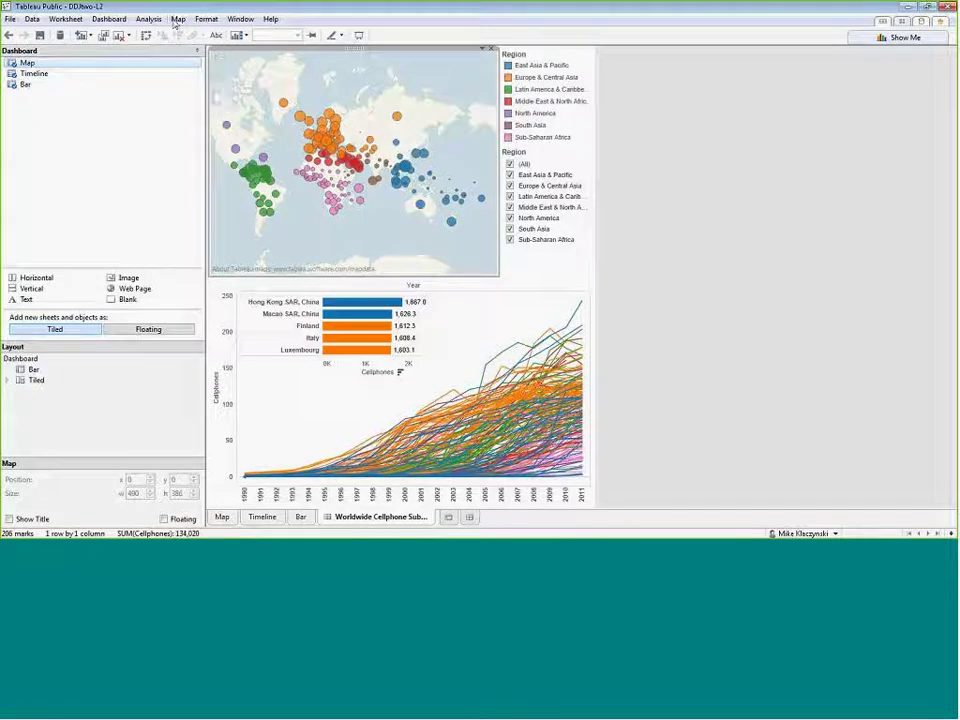
# Rename the generated filter action as Filter by Region.
pyautogui.click(109, 19)
pyautogui.click(110, 97)
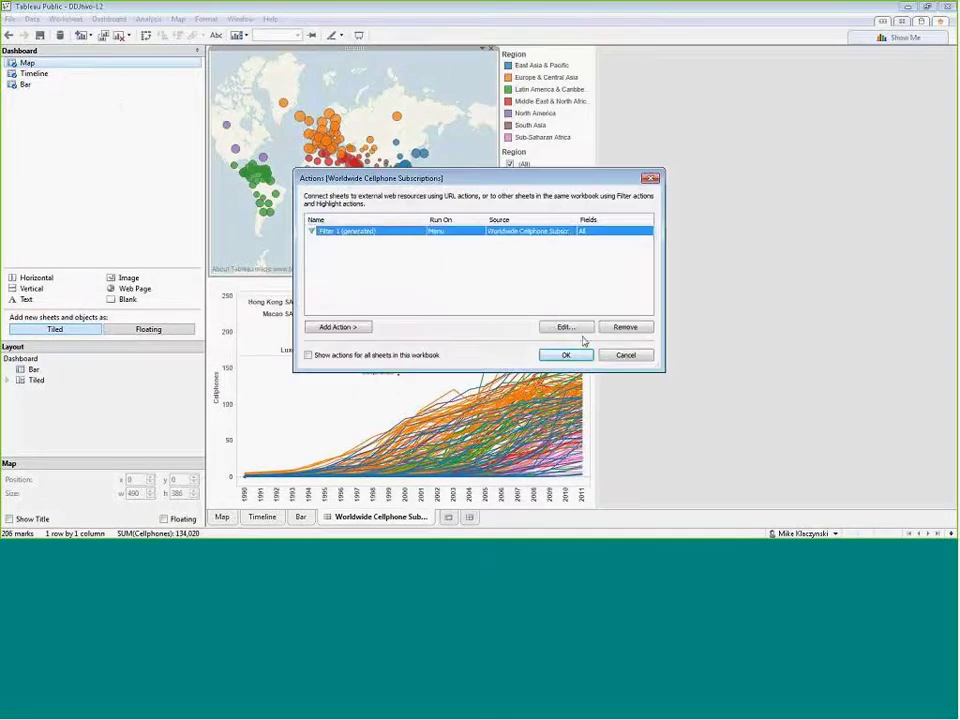
pyautogui.click(563, 327)
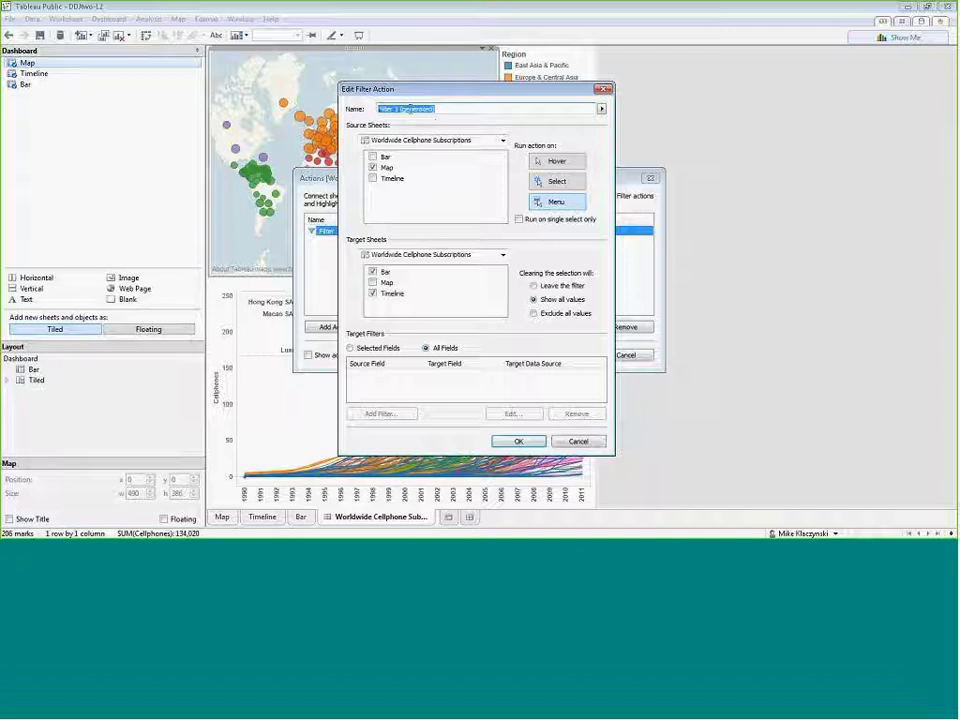
pyautogui.write('M')
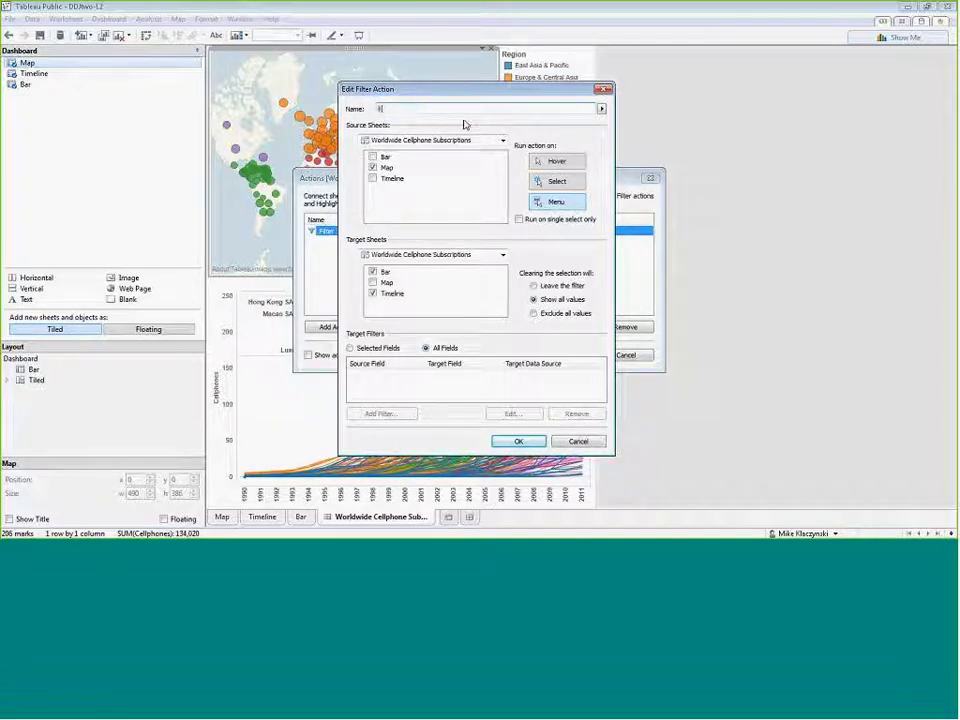
pyautogui.press('BackSpace')
pyautogui.press('BackSpace')
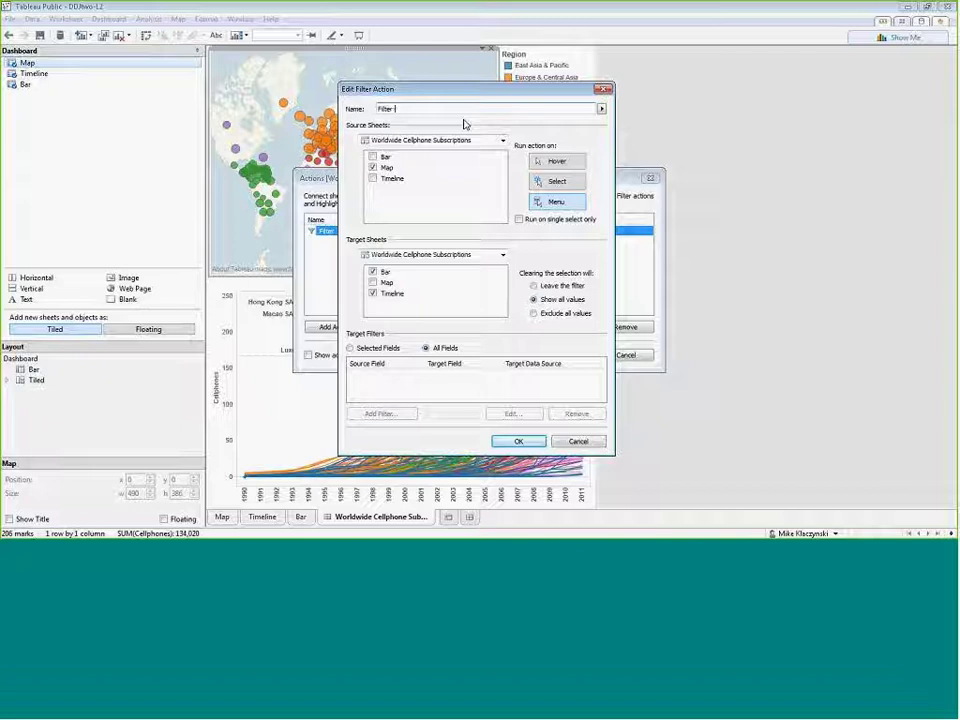
pyautogui.write('Region')
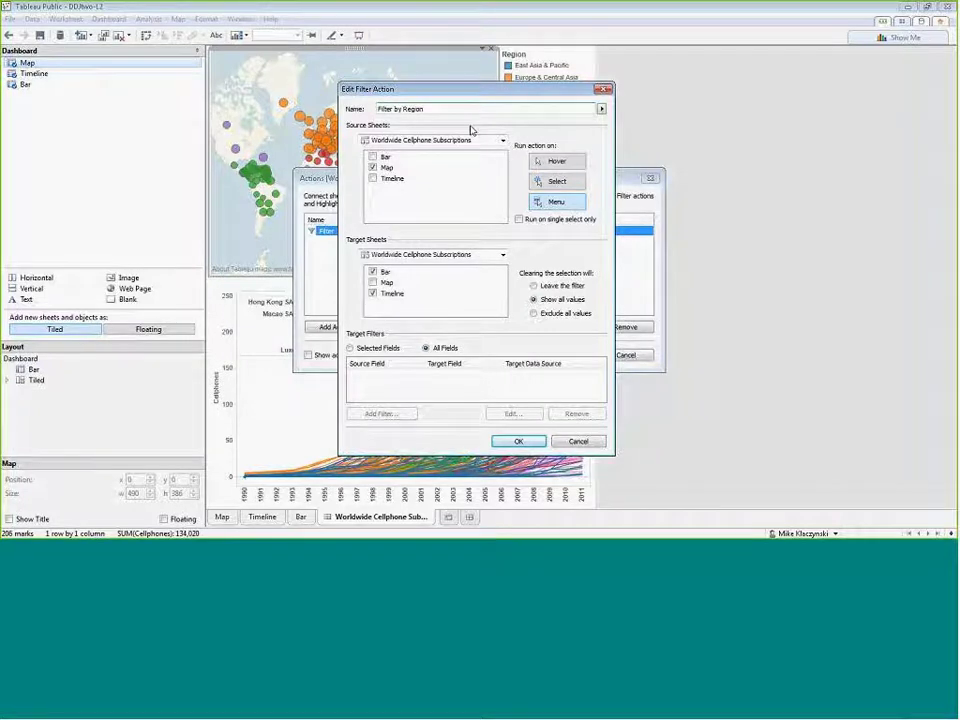
pyautogui.click(518, 441)
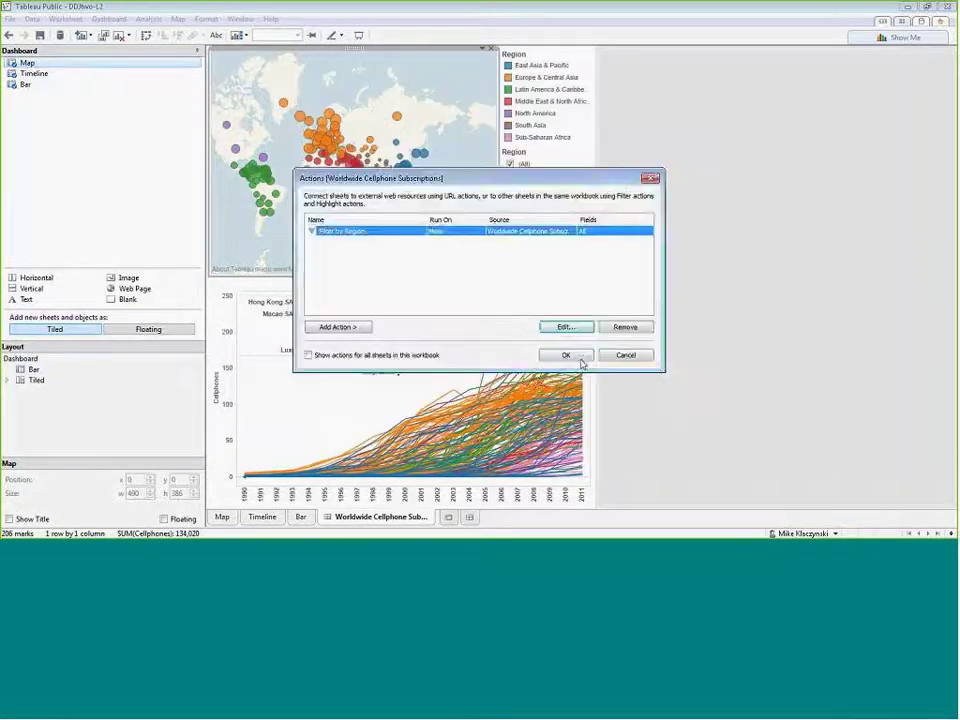
pyautogui.click(563, 354)
# Run Filter by Region for Bahrain on the map and clear the selection.
pyautogui.moveTo(373, 158)
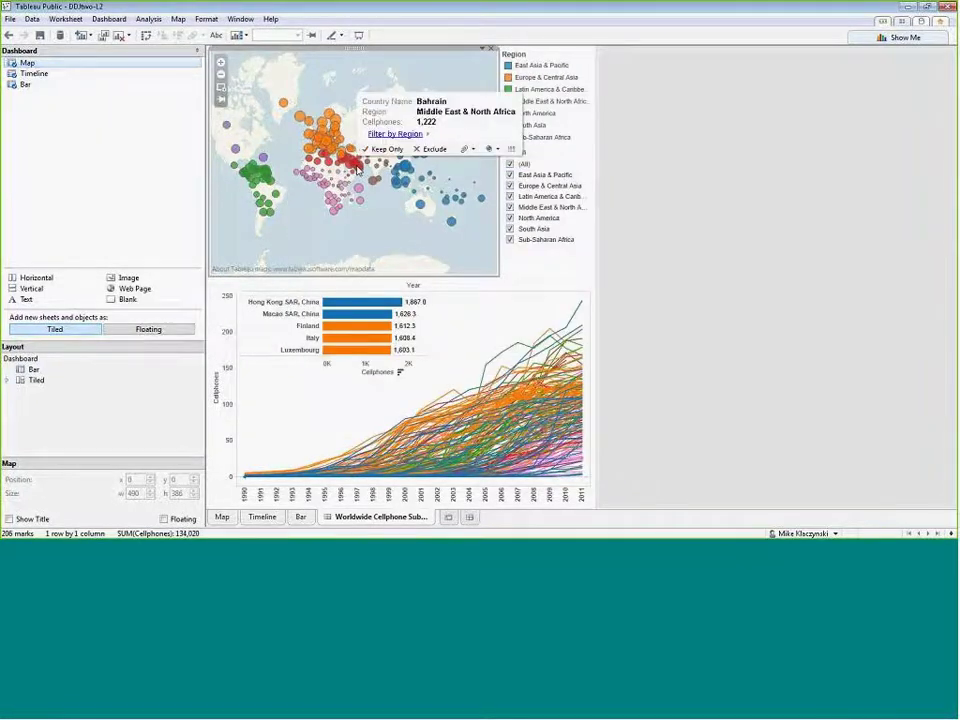
pyautogui.click(386, 135)
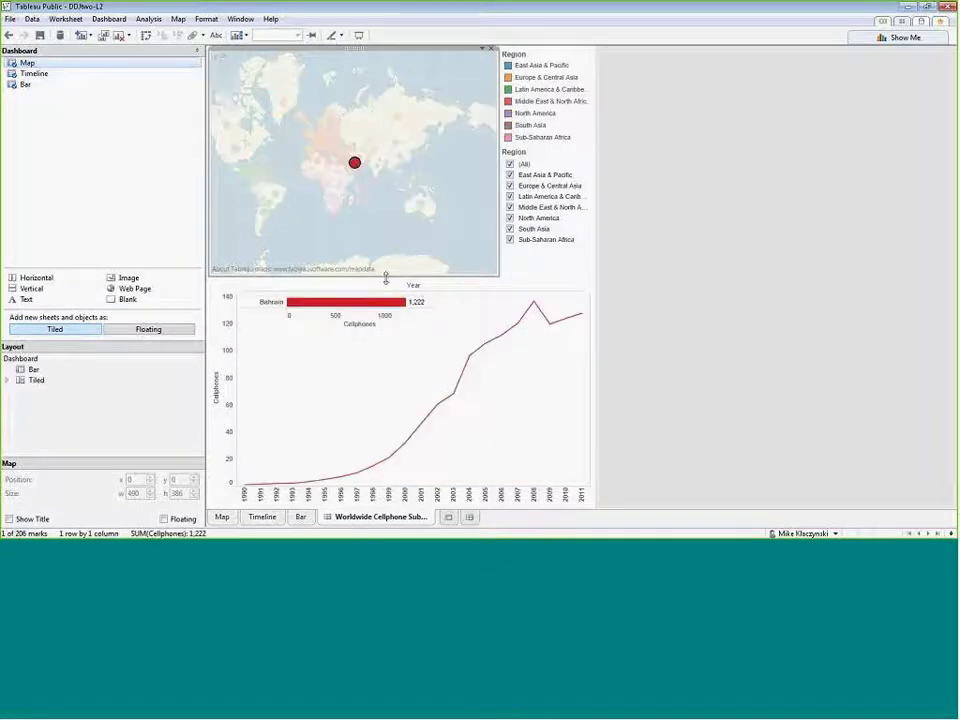
pyautogui.click(249, 100)
# Set the Filter by Region action to run on Select.
pyautogui.click(109, 19)
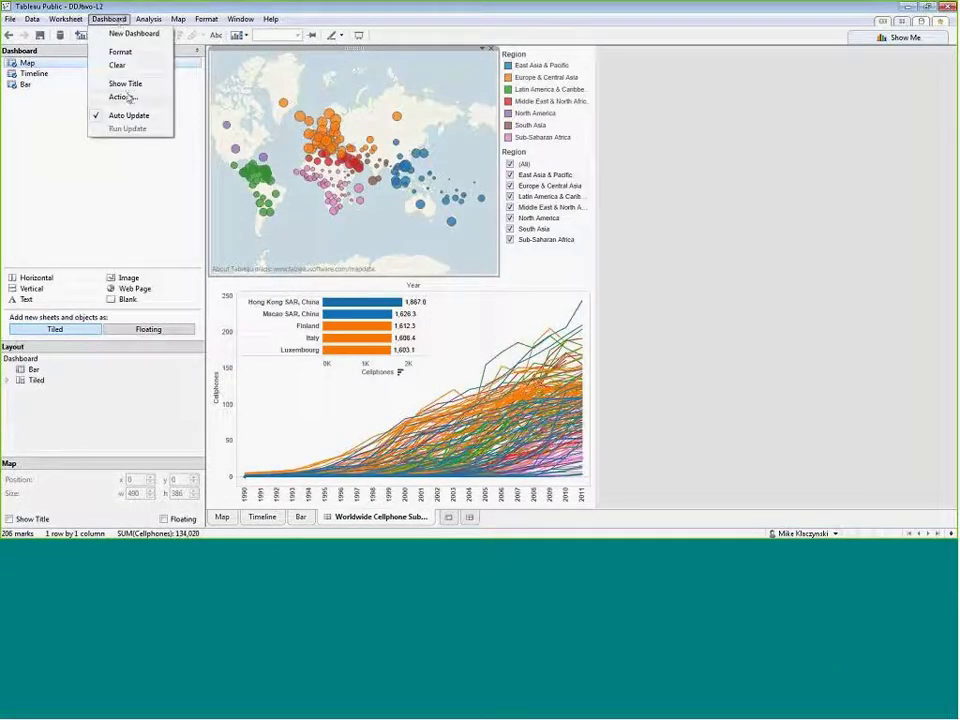
pyautogui.click(108, 96)
pyautogui.click(375, 232)
pyautogui.click(562, 327)
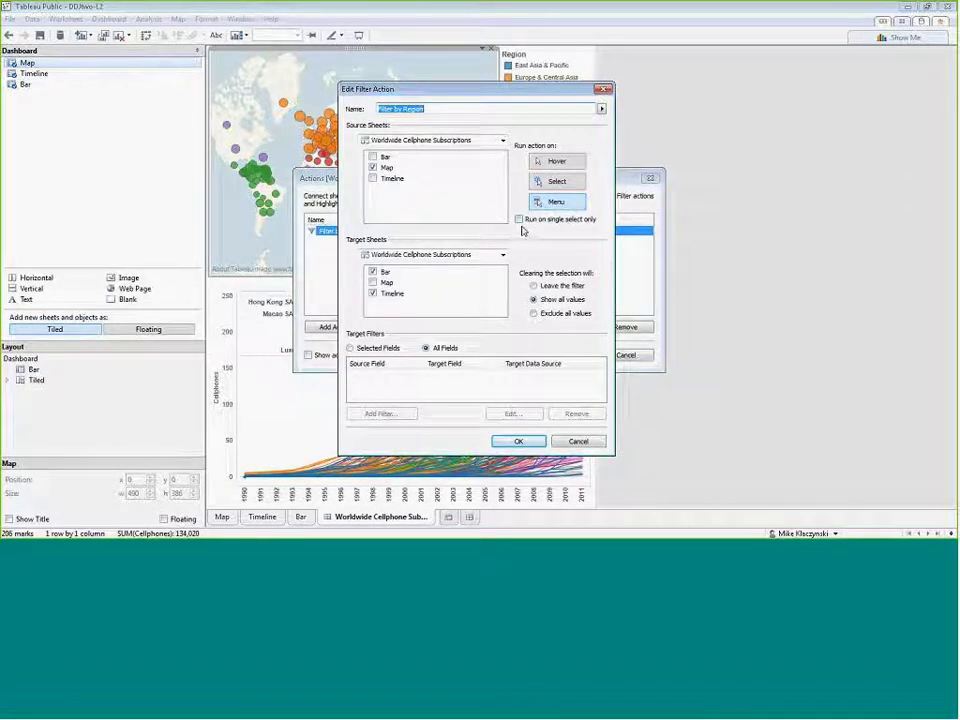
pyautogui.click(548, 181)
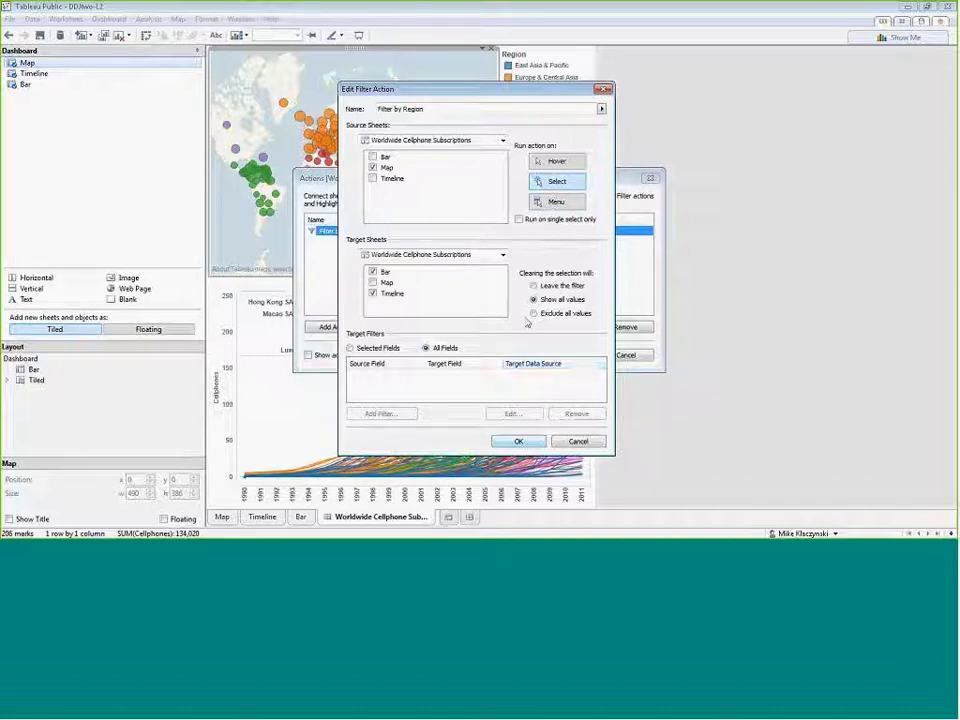
pyautogui.click(519, 442)
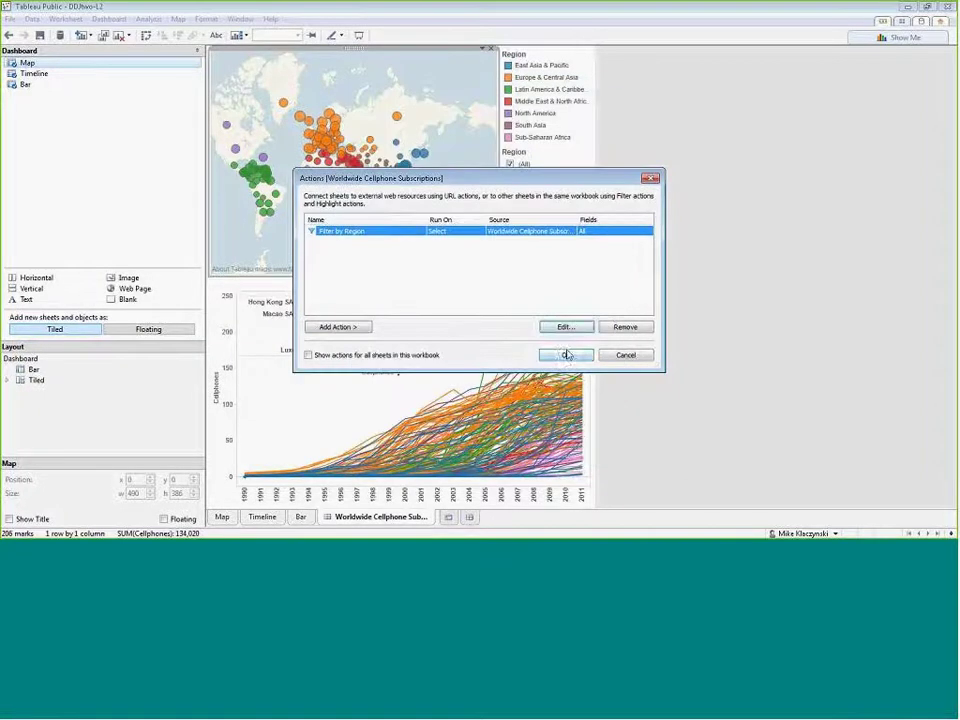
pyautogui.press('Return')
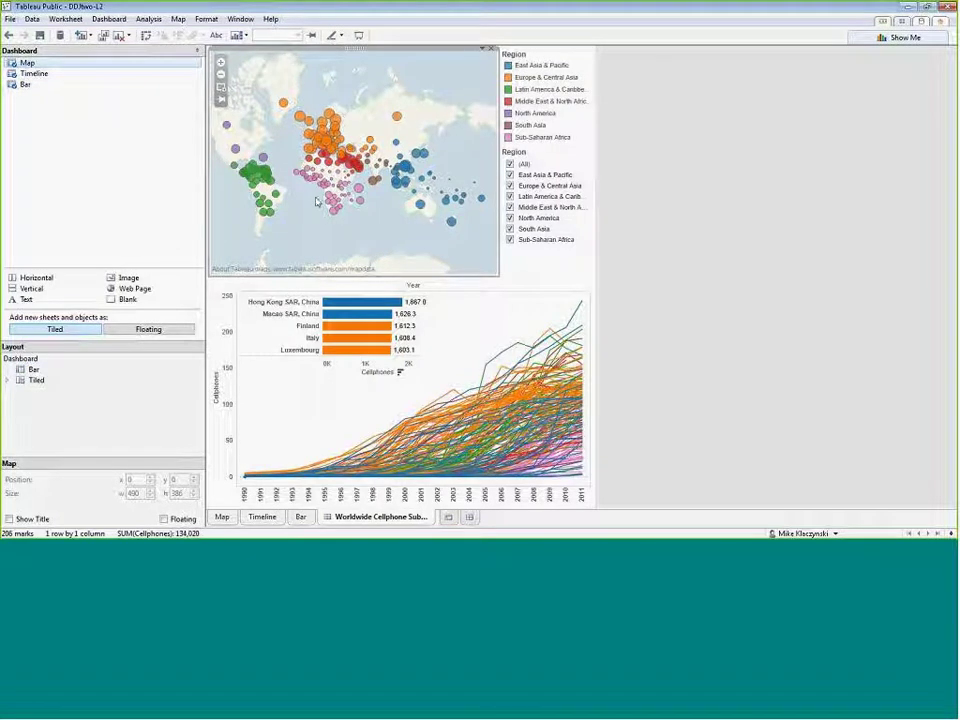
# Test the filter by area-selecting groups of countries around Africa on the map, and clear the selection.
pyautogui.moveTo(310, 190); pyautogui.dragTo(365, 230)
pyautogui.moveTo(292, 164); pyautogui.dragTo(370, 238)
pyautogui.moveTo(448, 120); pyautogui.dragTo(224, 128)
pyautogui.moveTo(287, 166); pyautogui.dragTo(357, 232)
pyautogui.click(380, 215)
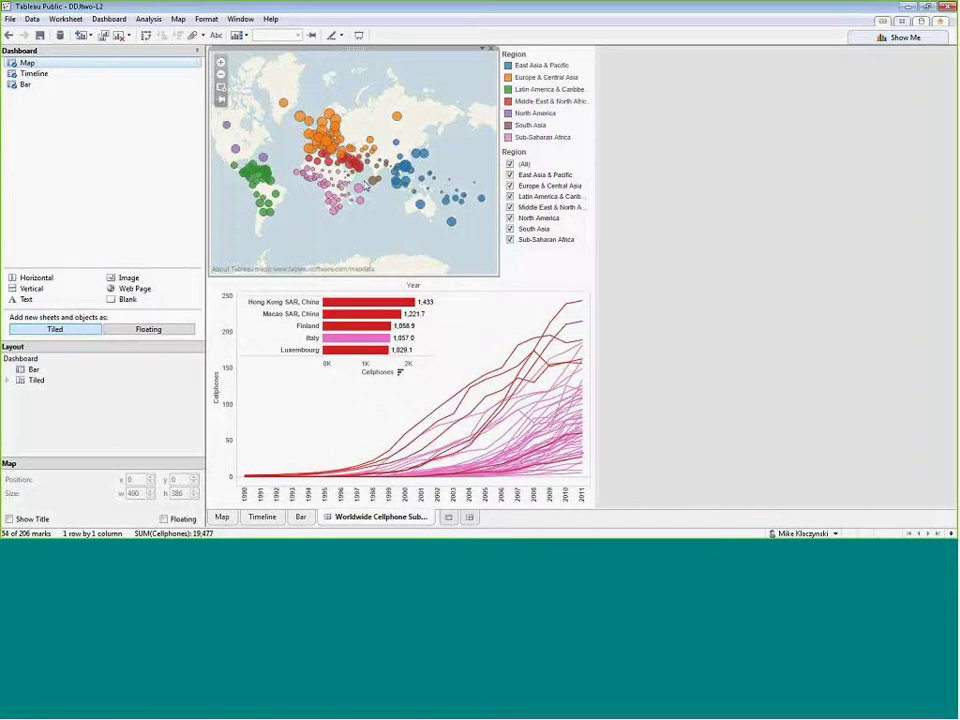
# Test a multiple selection of Maldives, Malaysia, Iraq, Austria and Botswana on the map, and clear it.
pyautogui.click(372, 181)
pyautogui.keyDown('ctrl'); pyautogui.click(395, 181); pyautogui.keyUp('ctrl')
pyautogui.keyDown('ctrl'); pyautogui.click(348, 156); pyautogui.keyUp('ctrl')
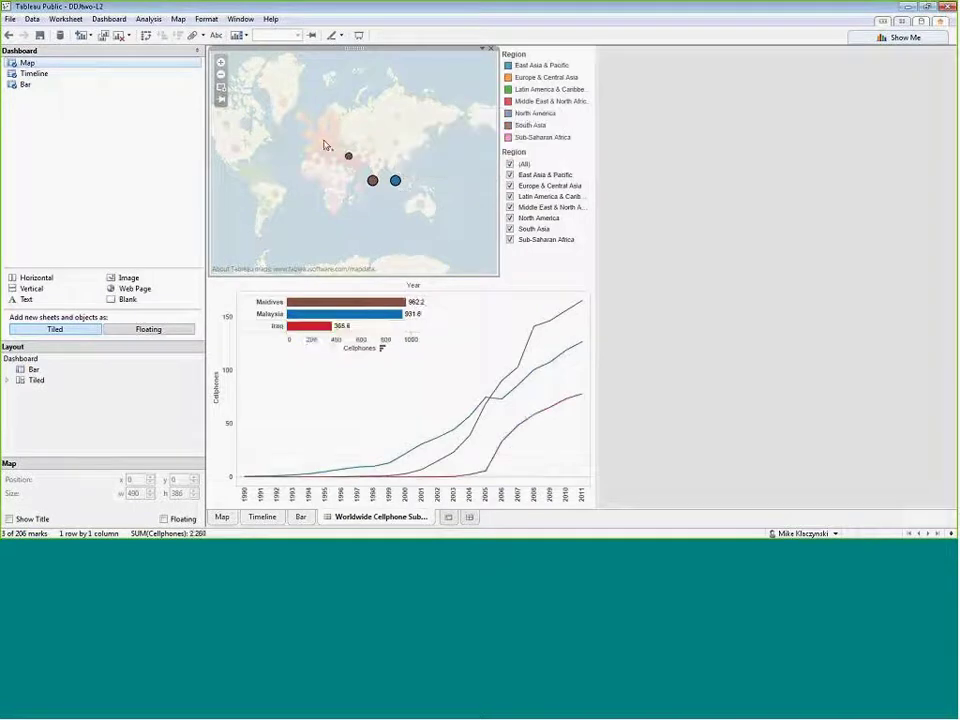
pyautogui.keyDown('ctrl'); pyautogui.click(326, 141); pyautogui.keyUp('ctrl')
pyautogui.keyDown('ctrl'); pyautogui.click(333, 202); pyautogui.keyUp('ctrl')
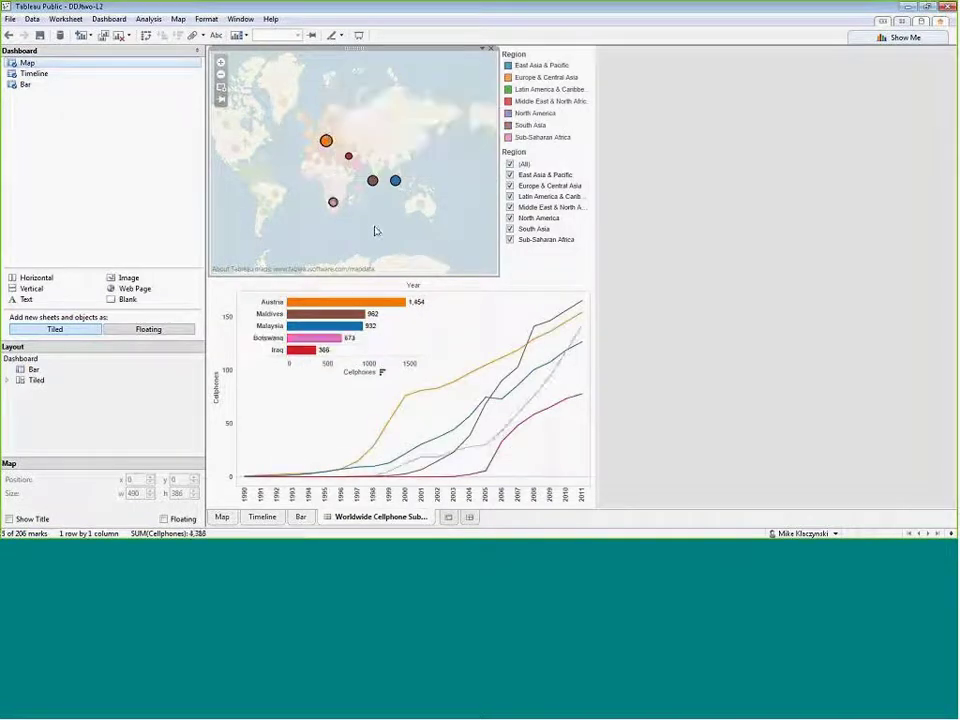
pyautogui.click(405, 237)
# Restrict the Filter by Region action to run on single select only.
pyautogui.click(109, 19)
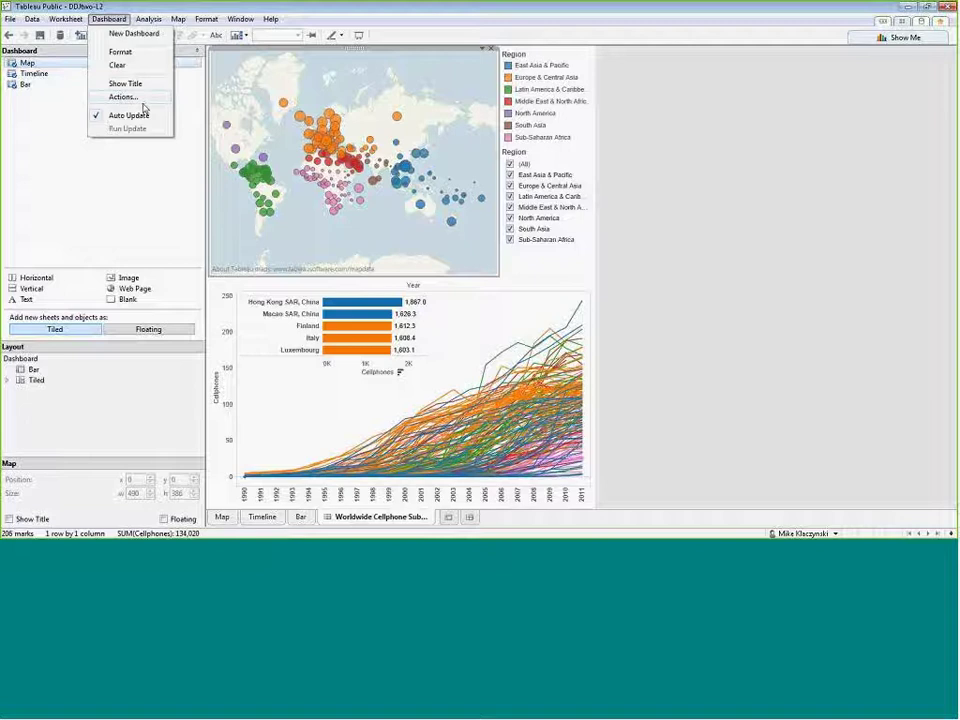
pyautogui.click(108, 96)
pyautogui.doubleClick(427, 233)
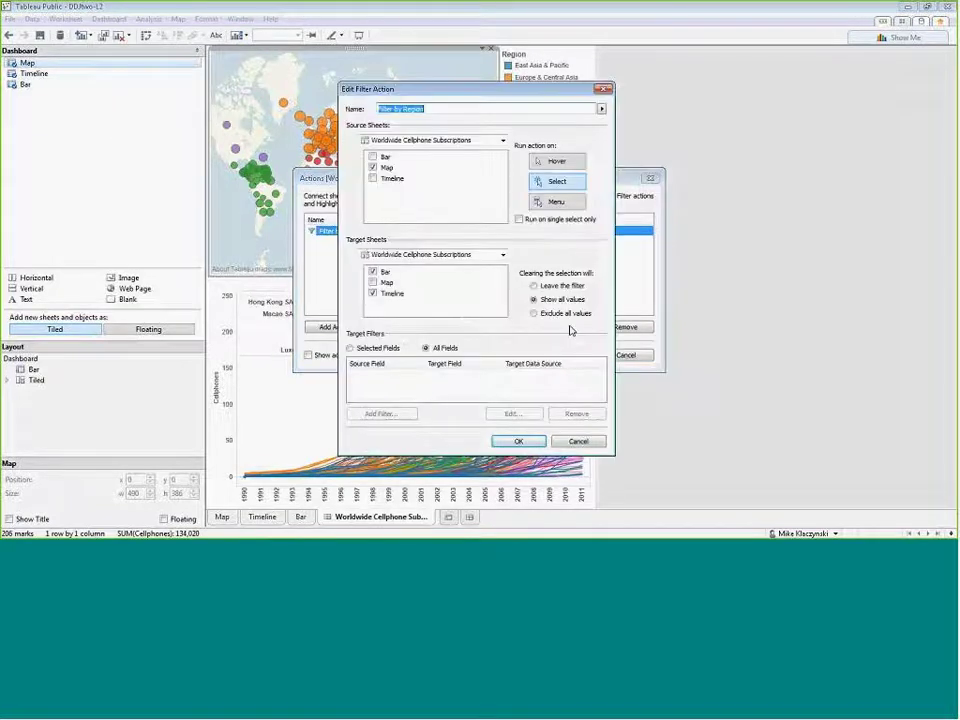
pyautogui.click(519, 219)
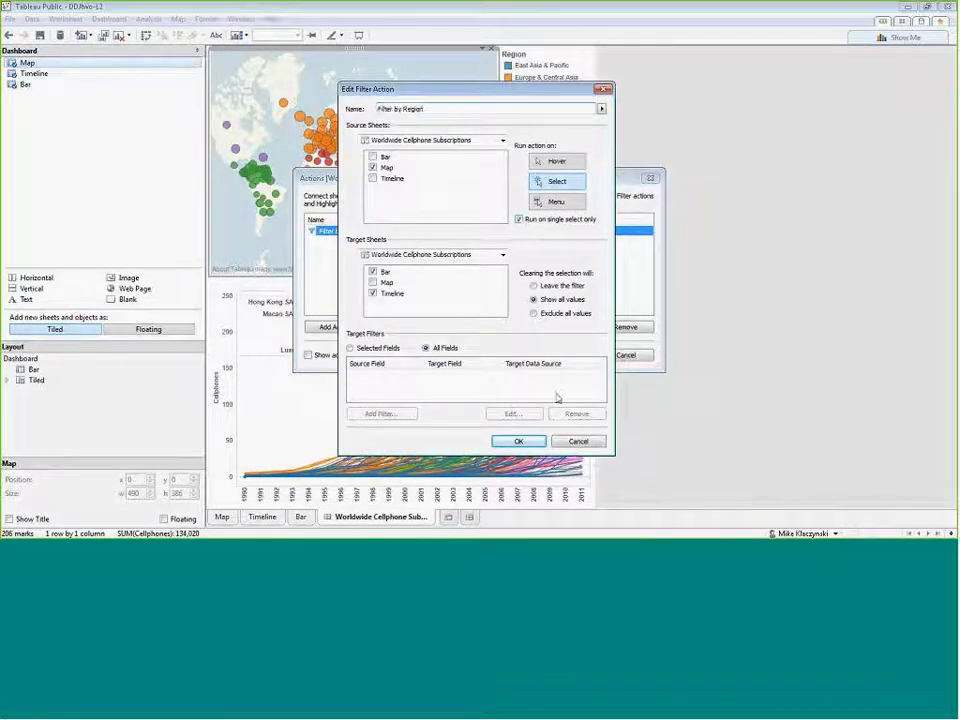
pyautogui.click(518, 441)
pyautogui.click(563, 354)
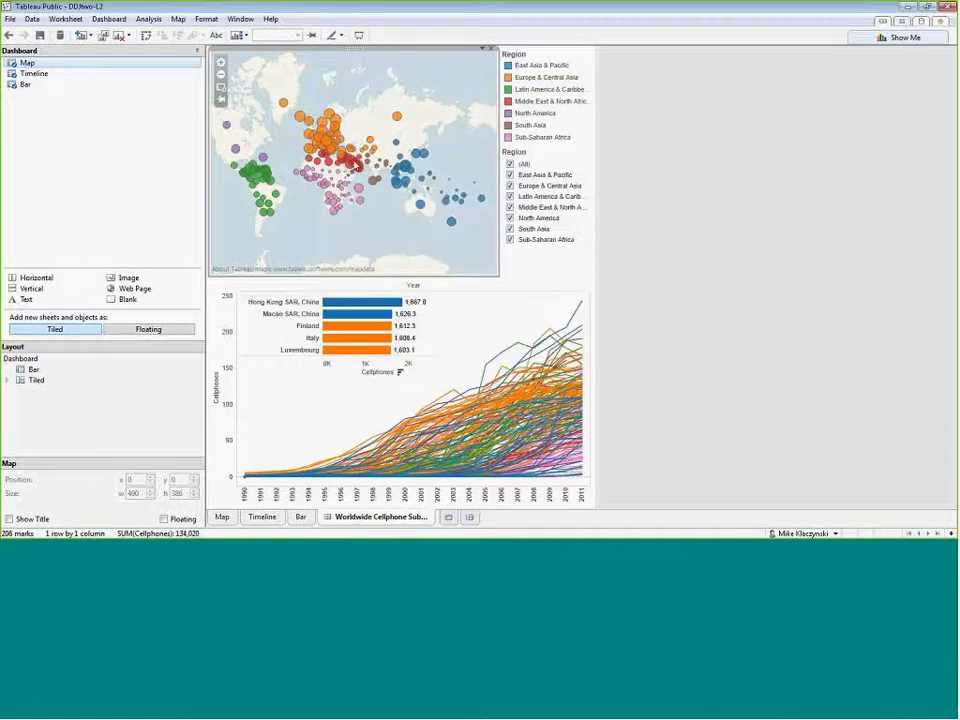
# Test the single-select filter with Bahrain and with area selections across Africa, Europe and Asia, and clear the selection.
pyautogui.click(352, 161)
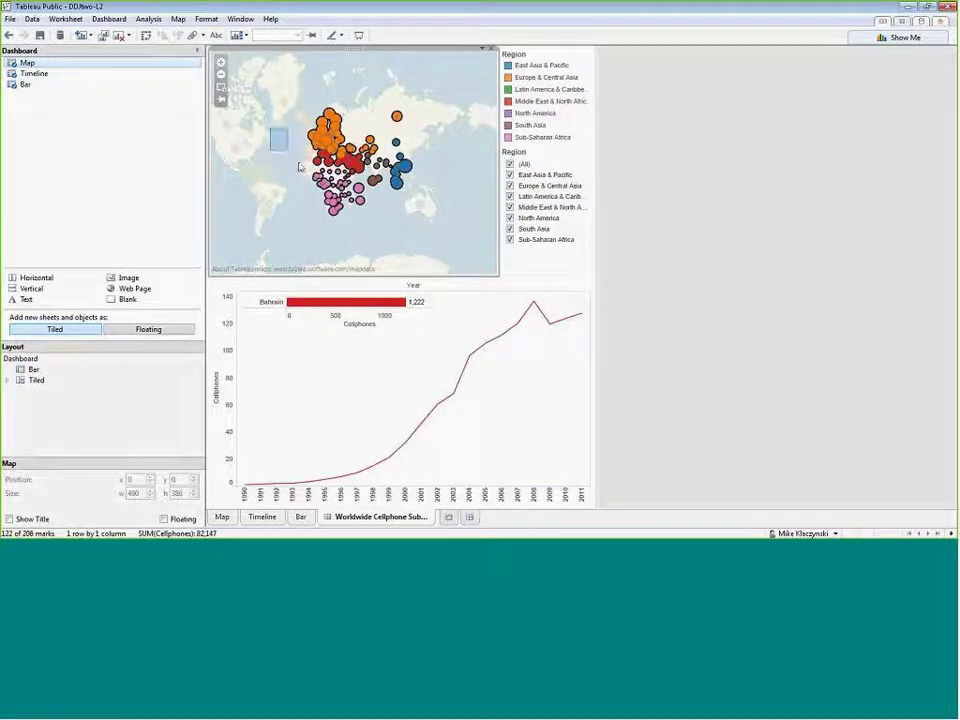
pyautogui.moveTo(299, 167); pyautogui.dragTo(358, 231)
pyautogui.click(333, 263)
pyautogui.moveTo(334, 87); pyautogui.dragTo(405, 225)
pyautogui.moveTo(385, 97); pyautogui.dragTo(462, 233)
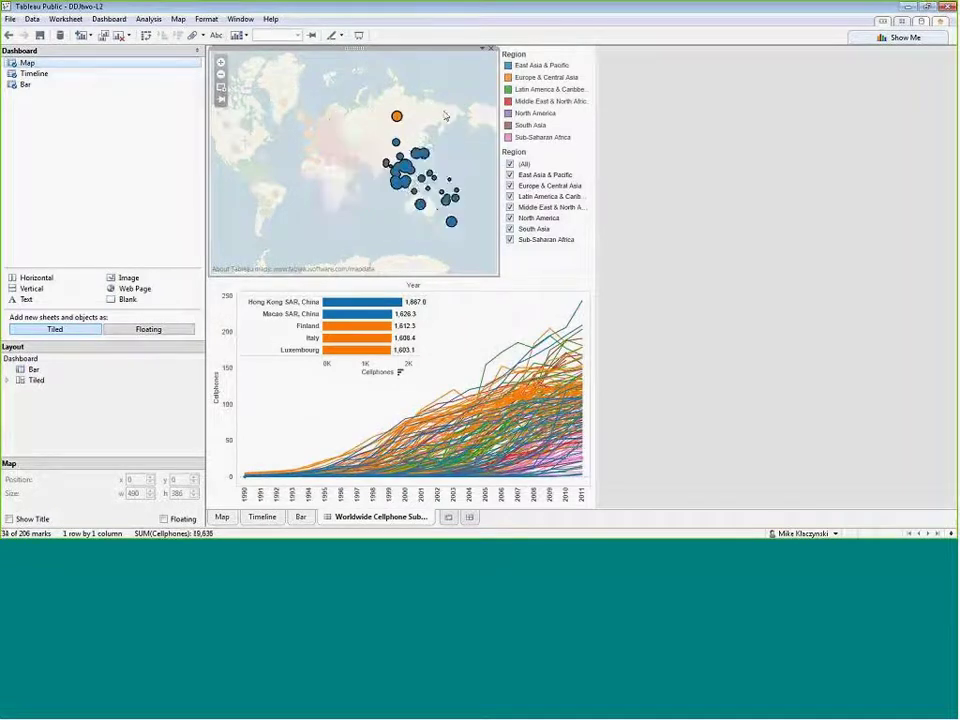
pyautogui.moveTo(445, 114); pyautogui.dragTo(304, 194)
pyautogui.click(362, 242)
# Filter by individual African countries such as Congo, Rep., try an area selection over Africa, and clear it.
pyautogui.click(333, 203)
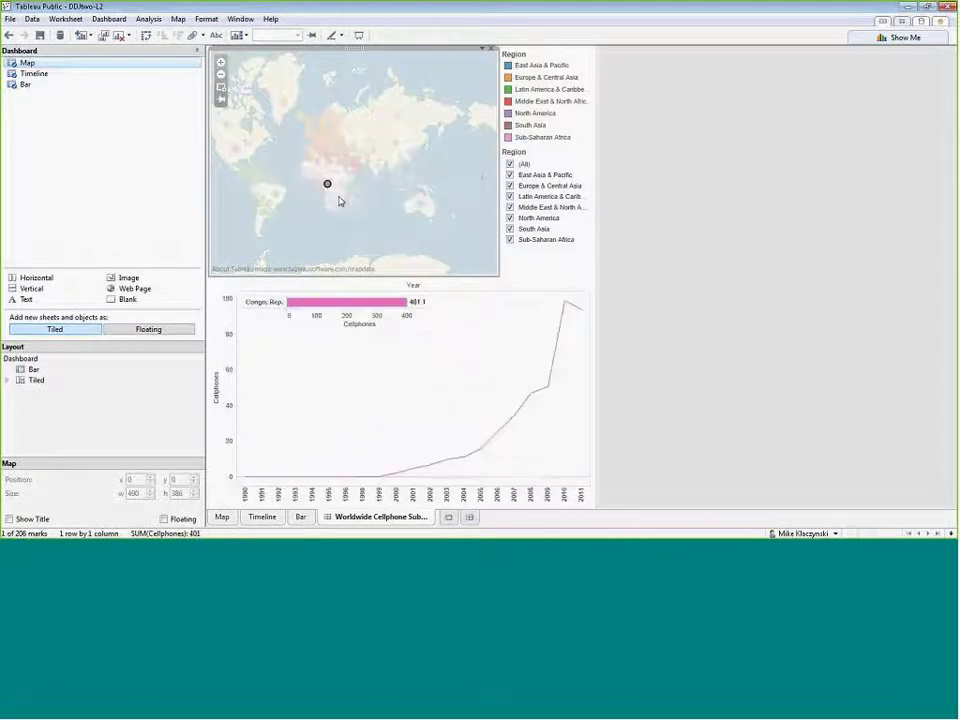
pyautogui.click(337, 211)
pyautogui.click(380, 240)
pyautogui.moveTo(383, 240); pyautogui.dragTo(297, 153)
pyautogui.click(368, 233)
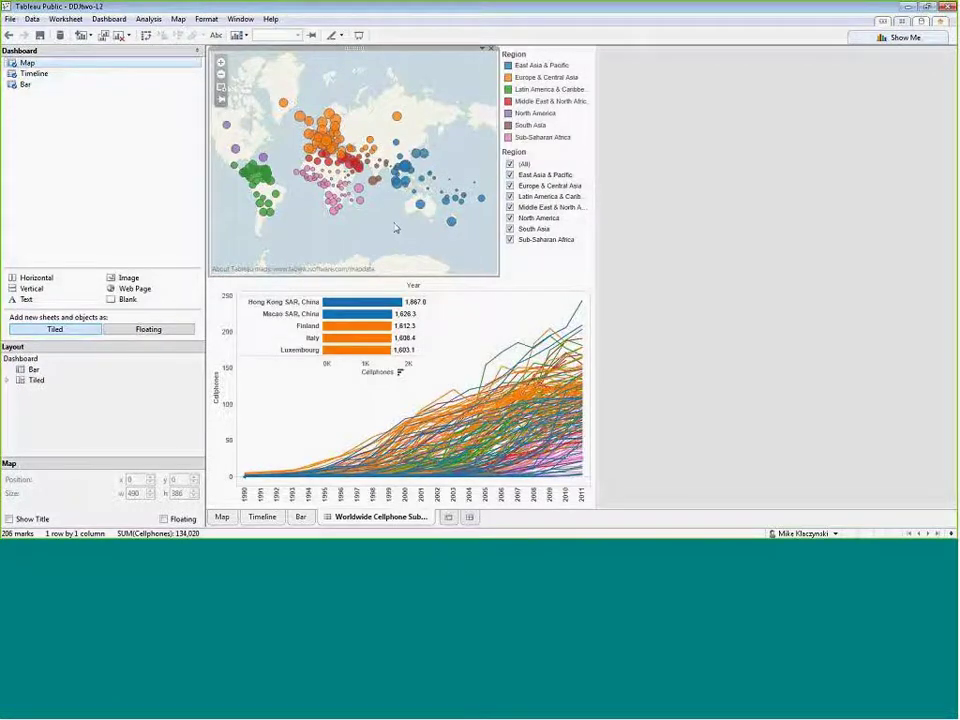
# Area-select countries across Africa and southern Europe, clear them, and select only Seychelles on the map.
pyautogui.moveTo(278, 148); pyautogui.dragTo(390, 212)
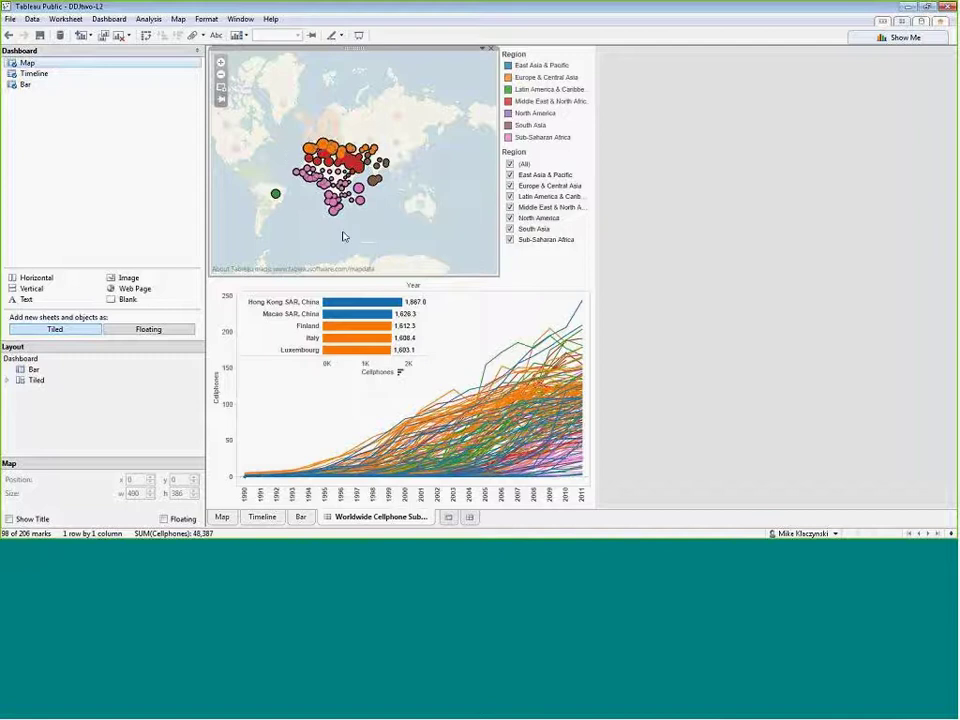
pyautogui.moveTo(289, 137); pyautogui.dragTo(377, 245)
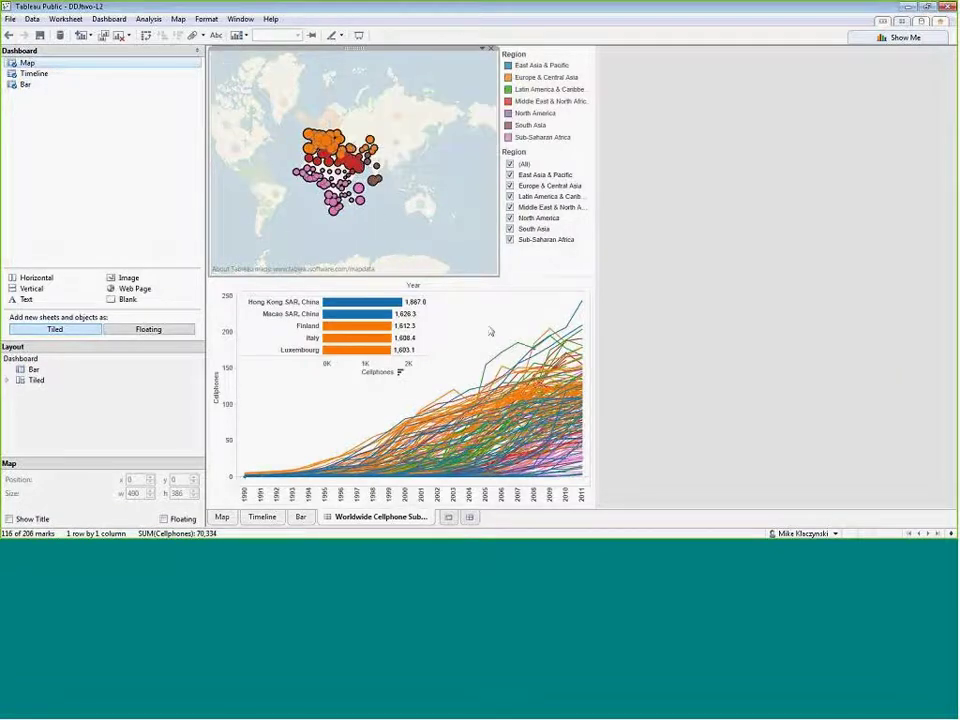
pyautogui.press('Escape')
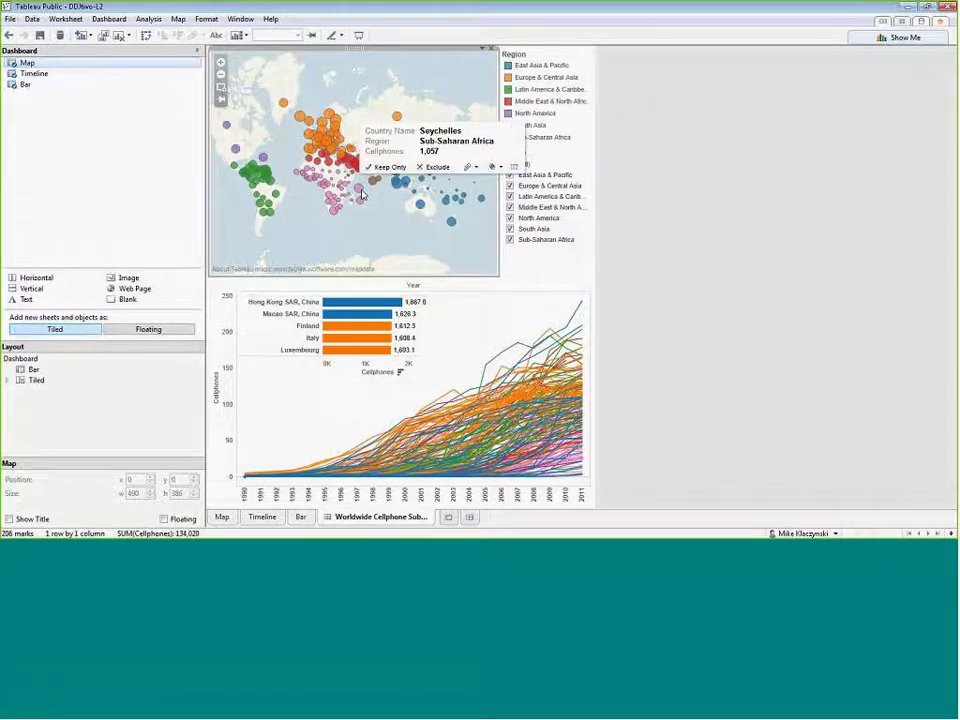
pyautogui.click(360, 190)
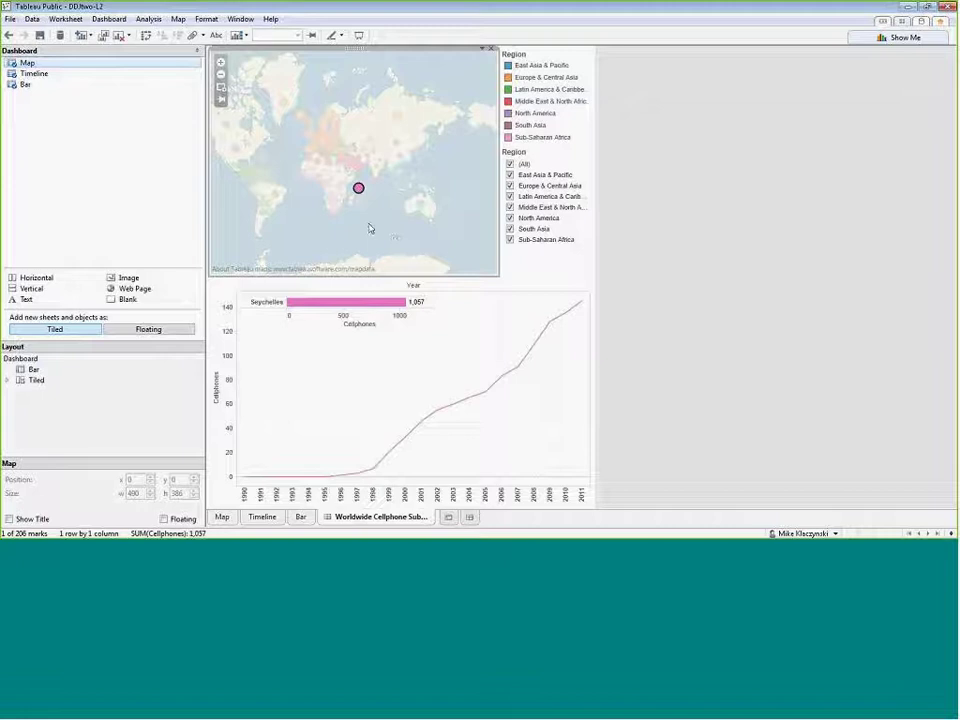
# Clear the map selection and examine the Filter by Region action's settings for clearing a selection.
pyautogui.click(369, 229)
pyautogui.click(109, 19)
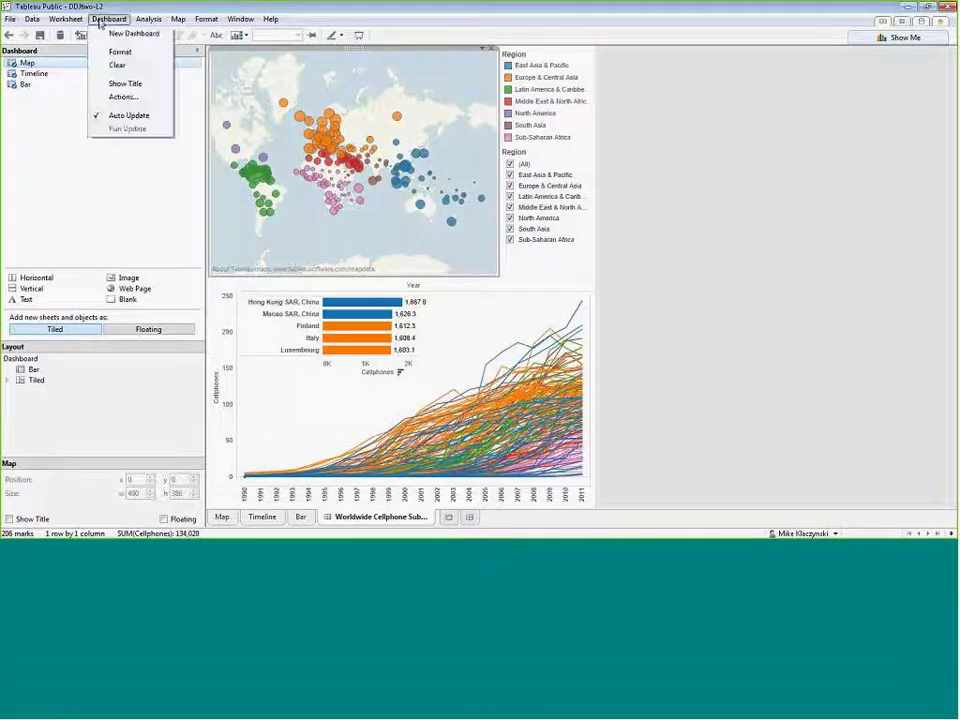
pyautogui.click(123, 97)
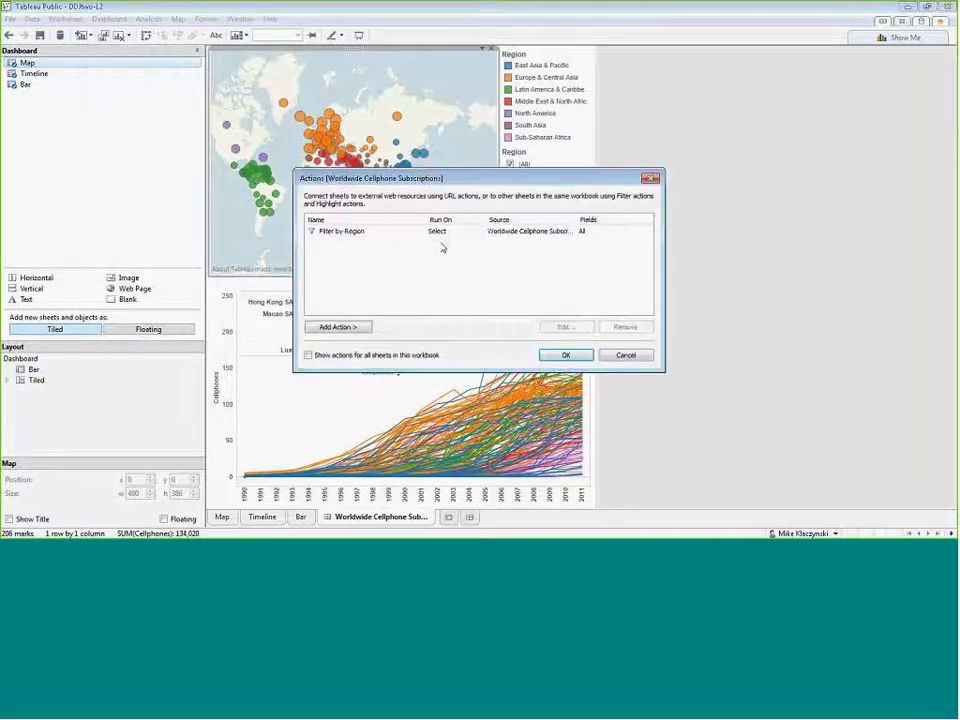
pyautogui.click(362, 232)
pyautogui.click(556, 327)
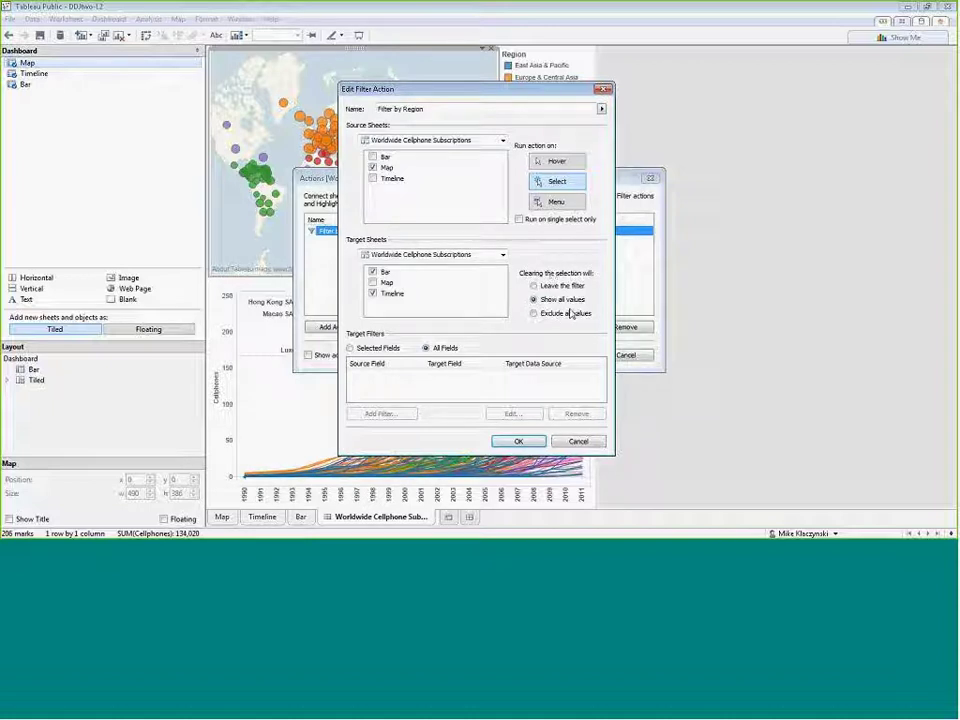
pyautogui.click(519, 442)
pyautogui.click(561, 354)
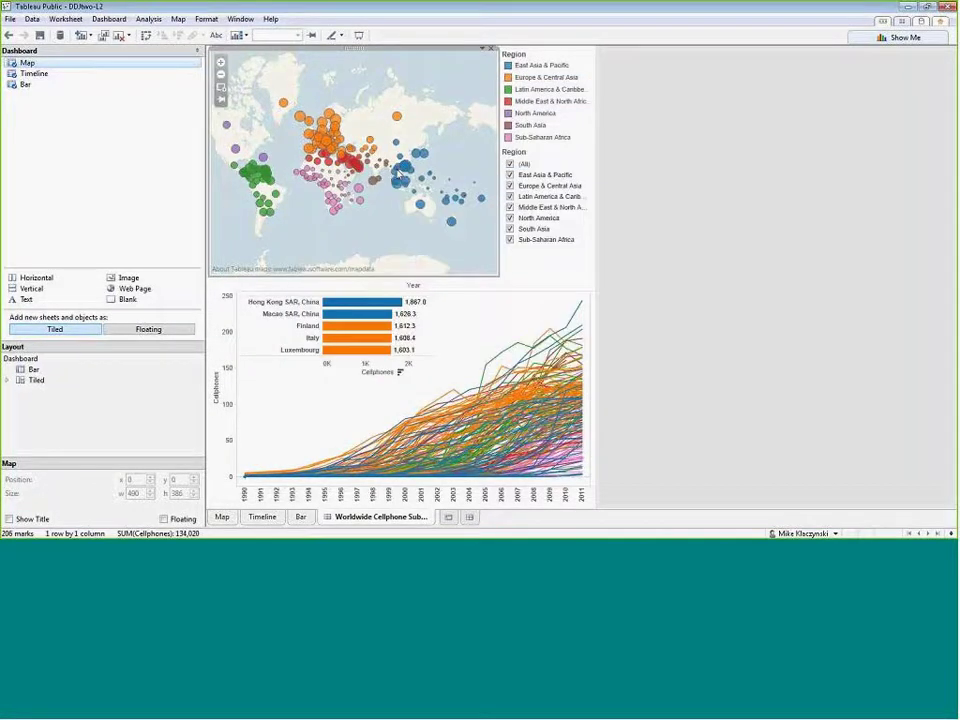
# Test the filter by selecting Hong Kong SAR, China and South Korea on the map, clearing each selection.
pyautogui.click(404, 166)
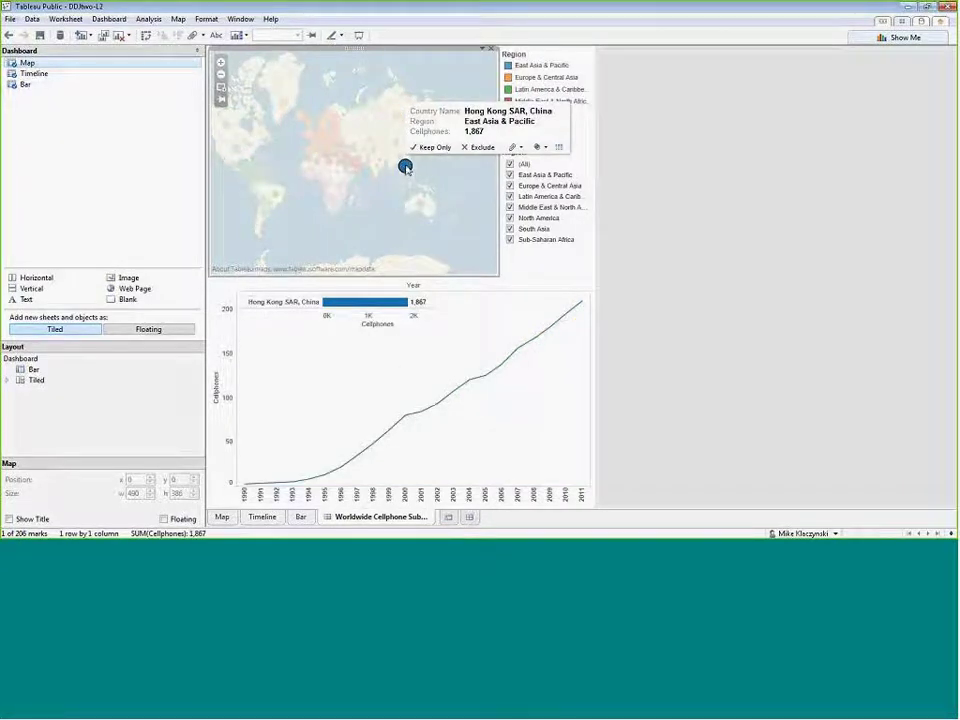
pyautogui.click(405, 168)
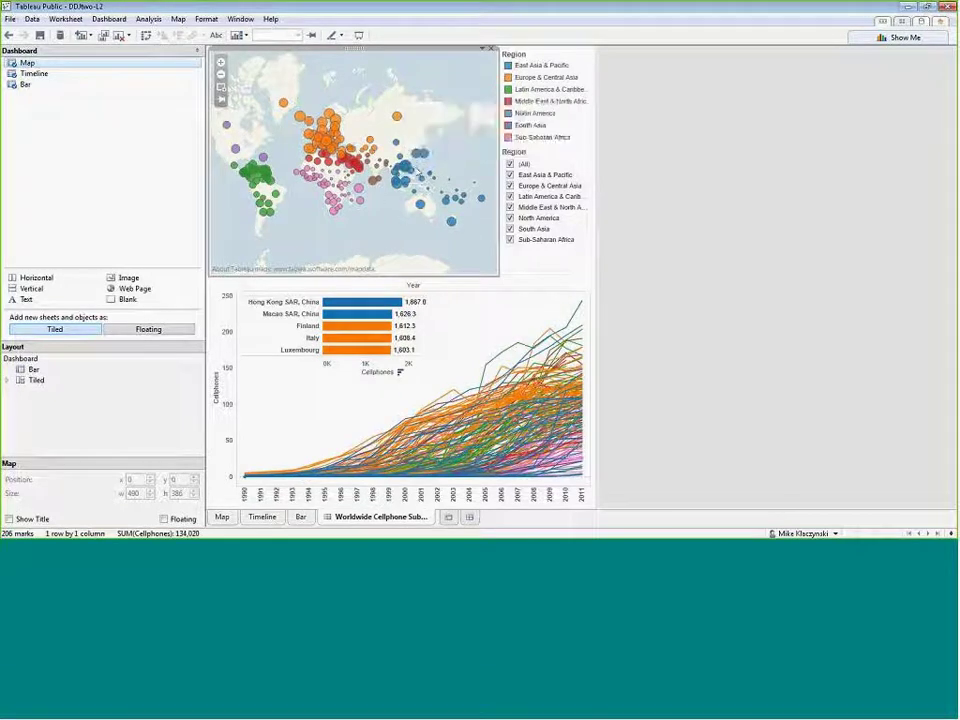
pyautogui.click(416, 154)
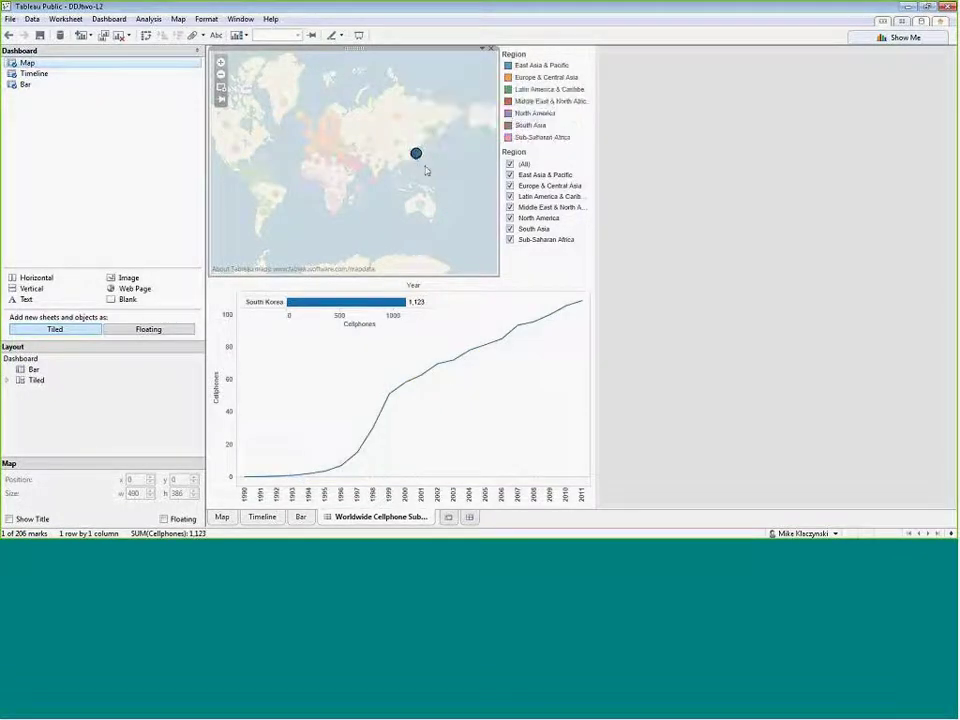
pyautogui.click(425, 171)
# Set the Filter by Region action to leave the filter when the selection is cleared.
pyautogui.click(109, 19)
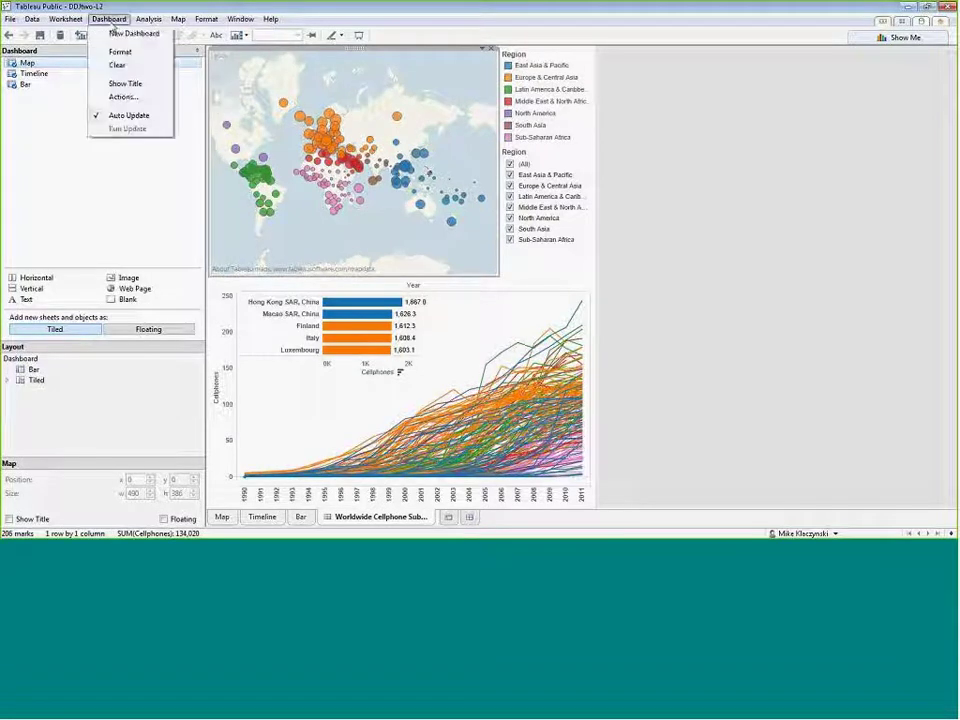
pyautogui.click(139, 97)
pyautogui.doubleClick(414, 233)
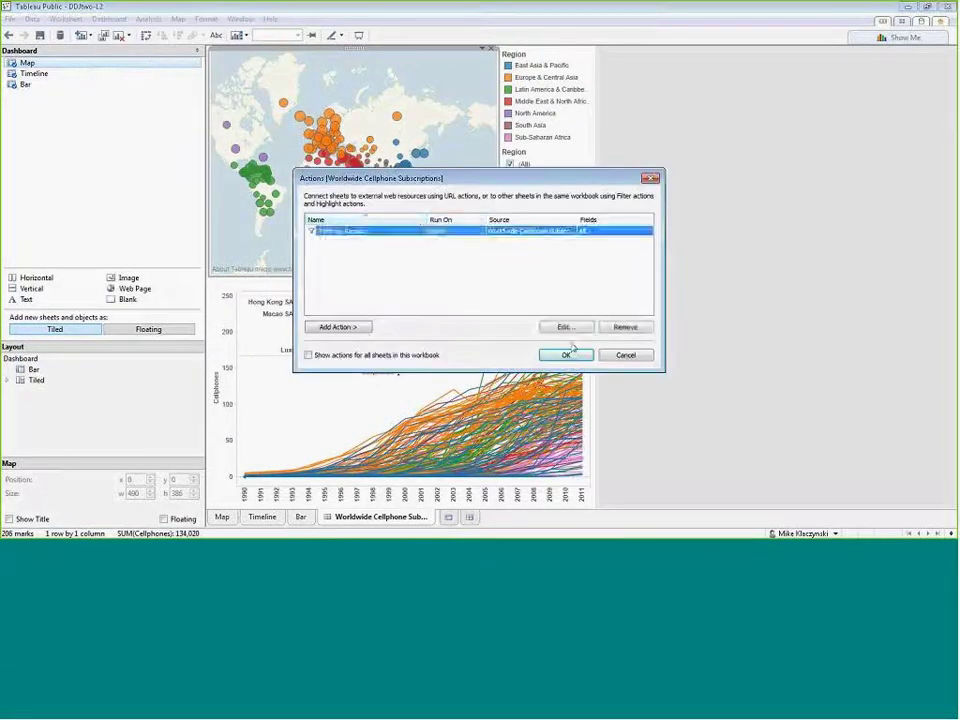
pyautogui.click(537, 288)
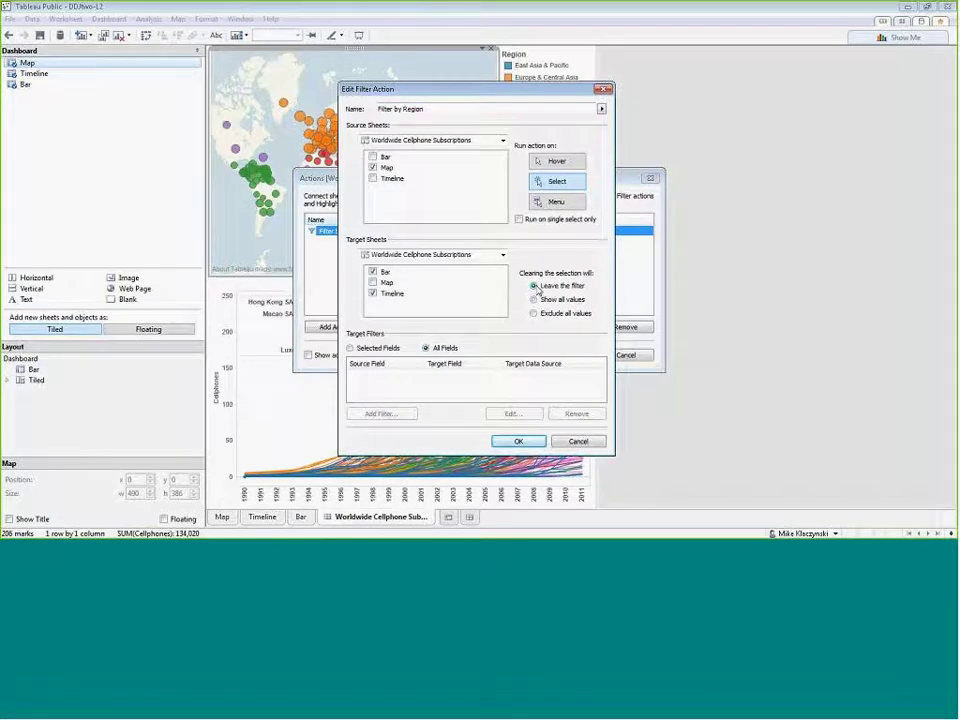
pyautogui.click(518, 441)
pyautogui.click(566, 355)
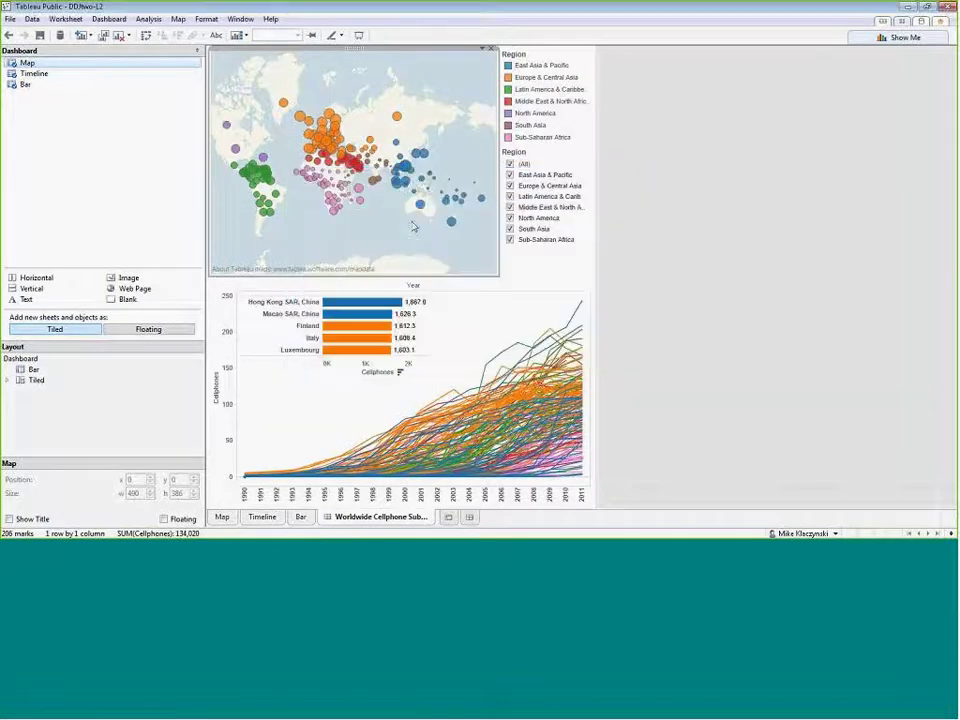
# Test the leave-the-filter behaviour by selecting and clearing Hong Kong SAR, China, Bahrain and Algeria on the map.
pyautogui.click(405, 167)
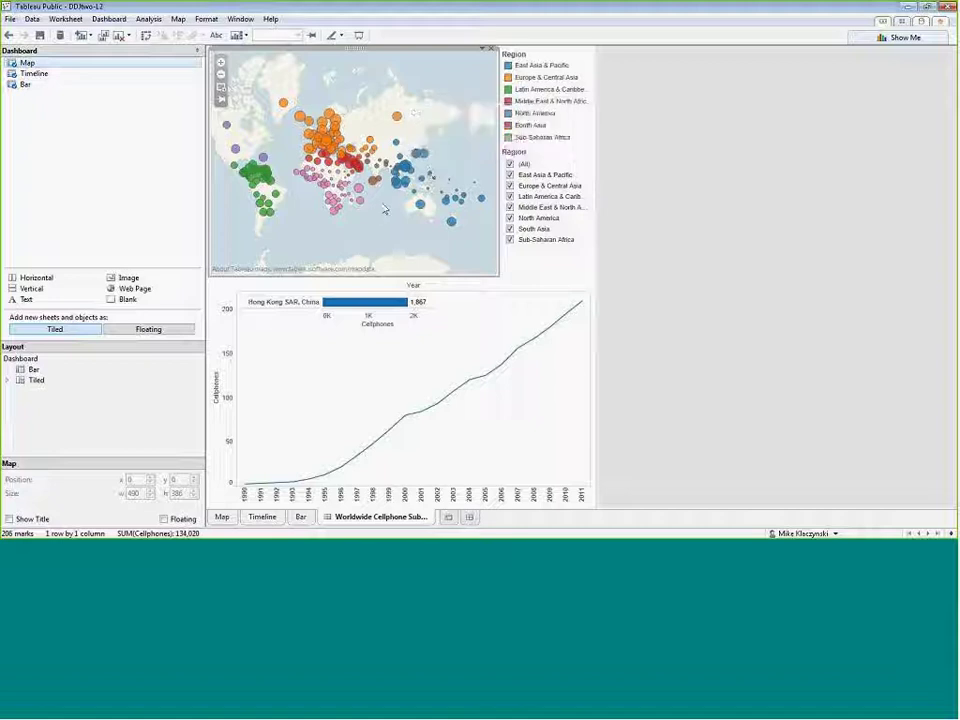
pyautogui.click(405, 166)
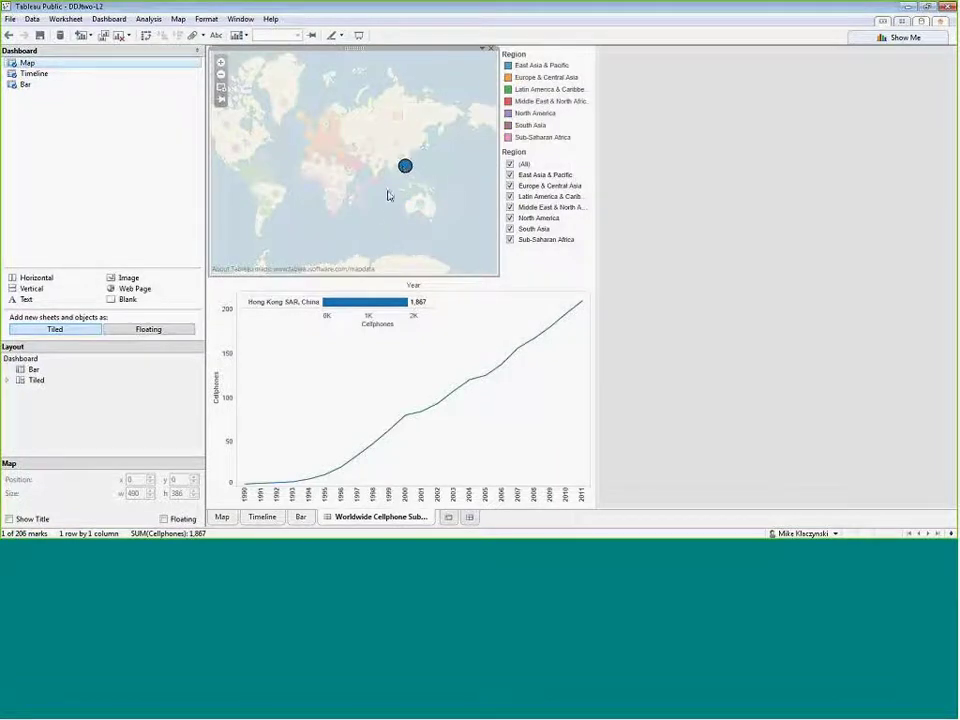
pyautogui.click(390, 198)
pyautogui.click(355, 163)
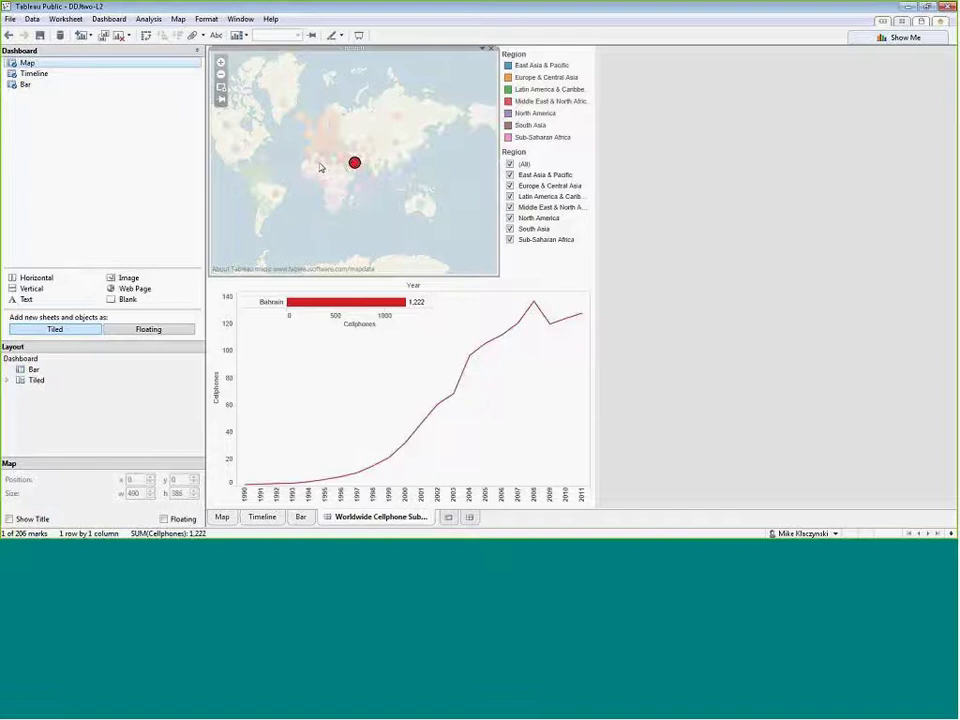
pyautogui.click(319, 164)
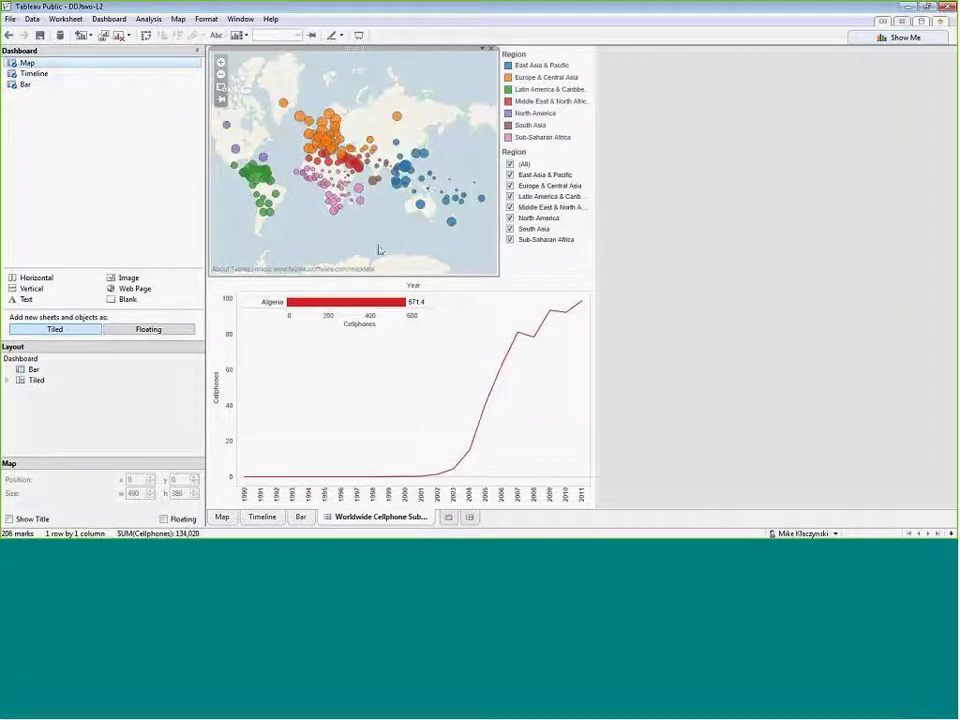
# Set the Filter by Region action to exclude all values when the selection is cleared.
pyautogui.click(109, 19)
pyautogui.click(137, 96)
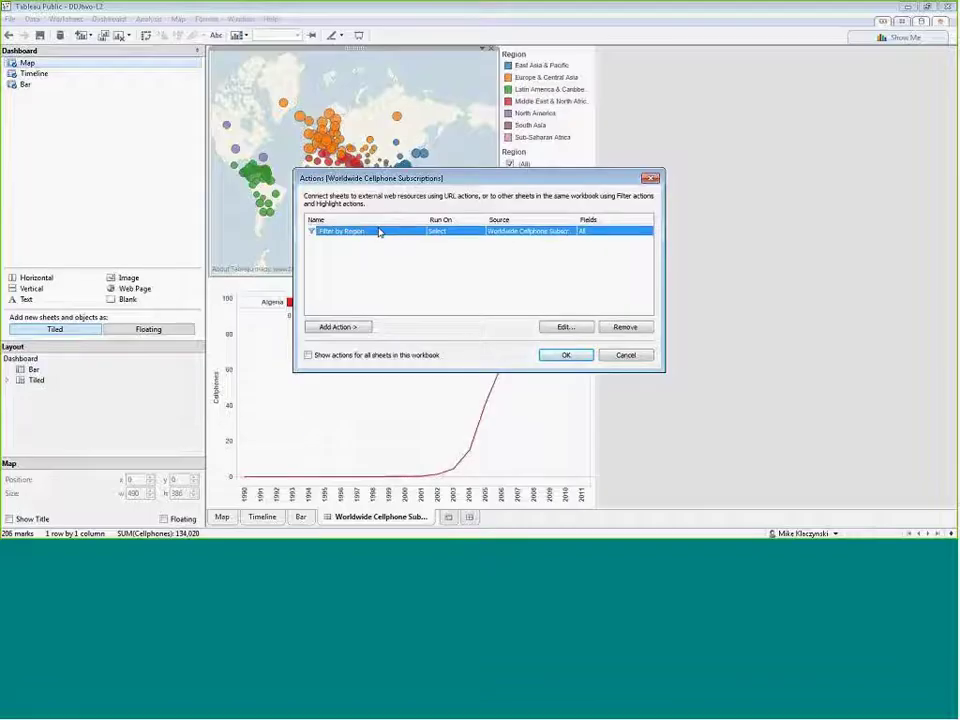
pyautogui.doubleClick(379, 232)
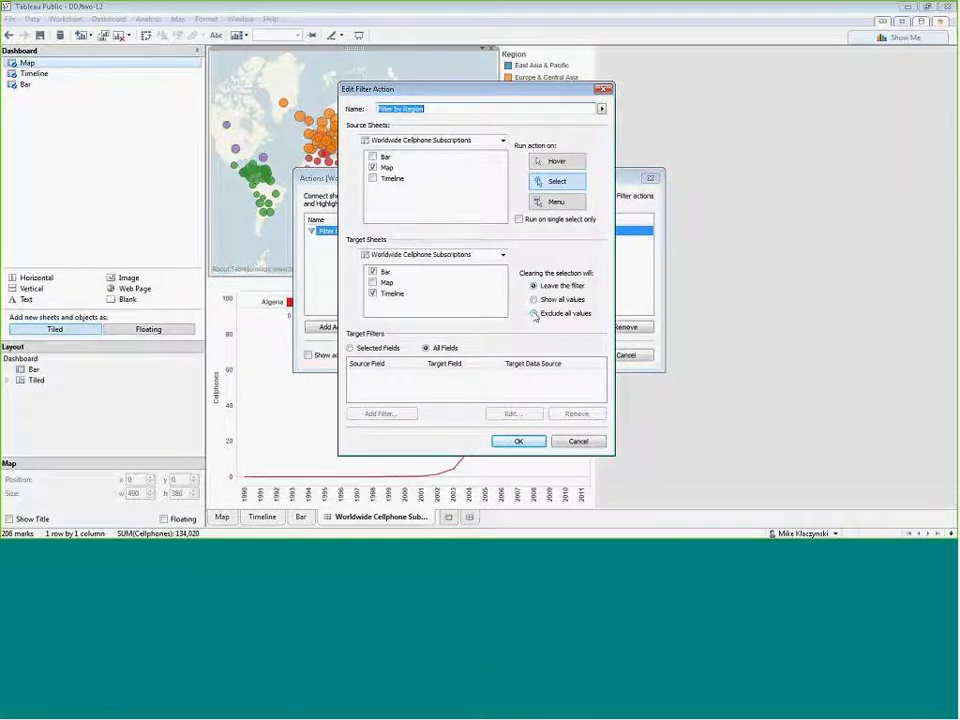
pyautogui.click(535, 314)
pyautogui.click(518, 441)
pyautogui.press('Return')
# Test the exclude-all-values behaviour by selecting and clearing Malaysia and Hong Kong SAR, China on the map.
pyautogui.click(395, 182)
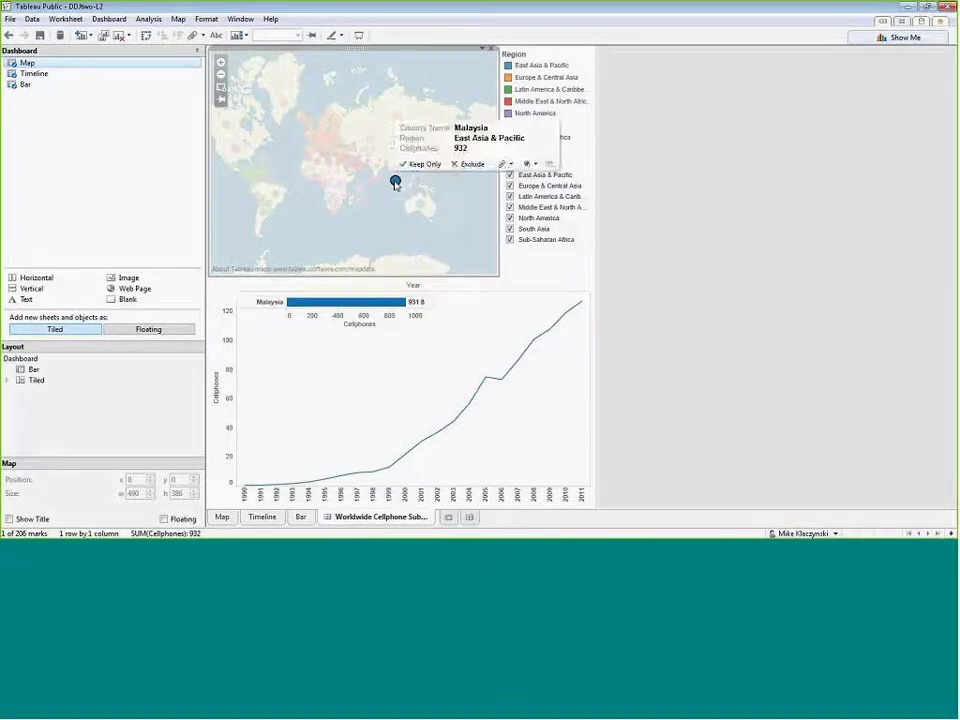
pyautogui.click(395, 182)
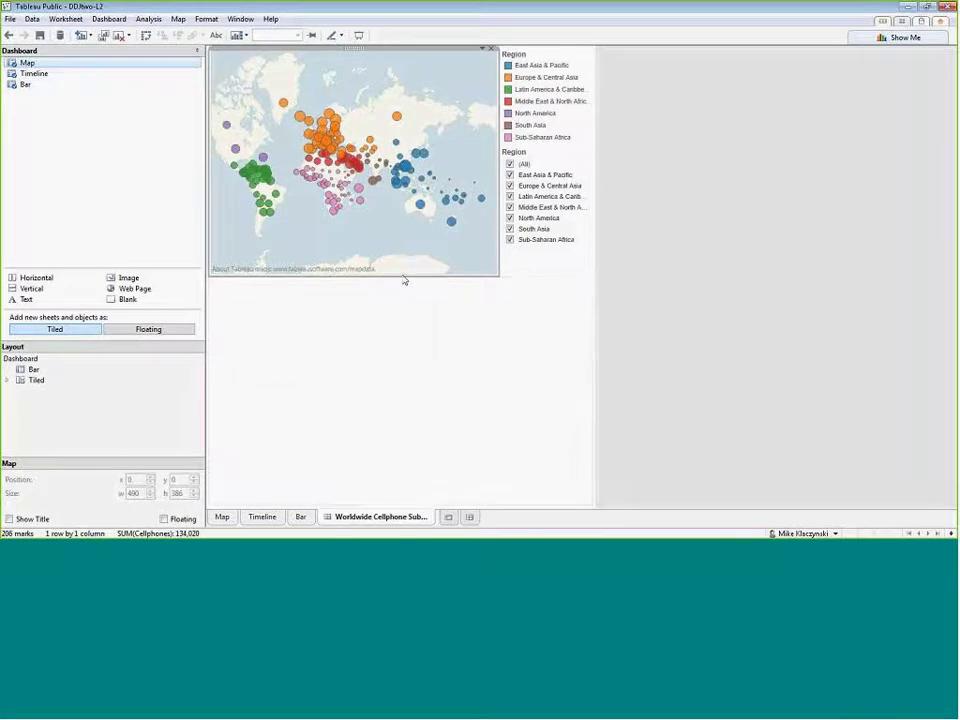
pyautogui.click(405, 166)
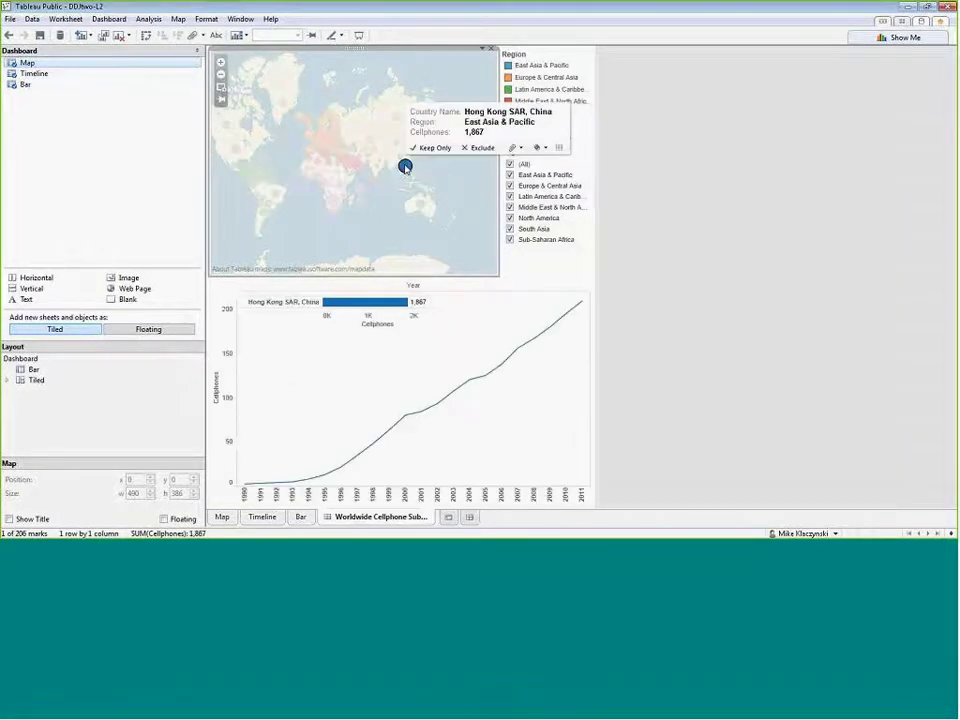
pyautogui.click(405, 167)
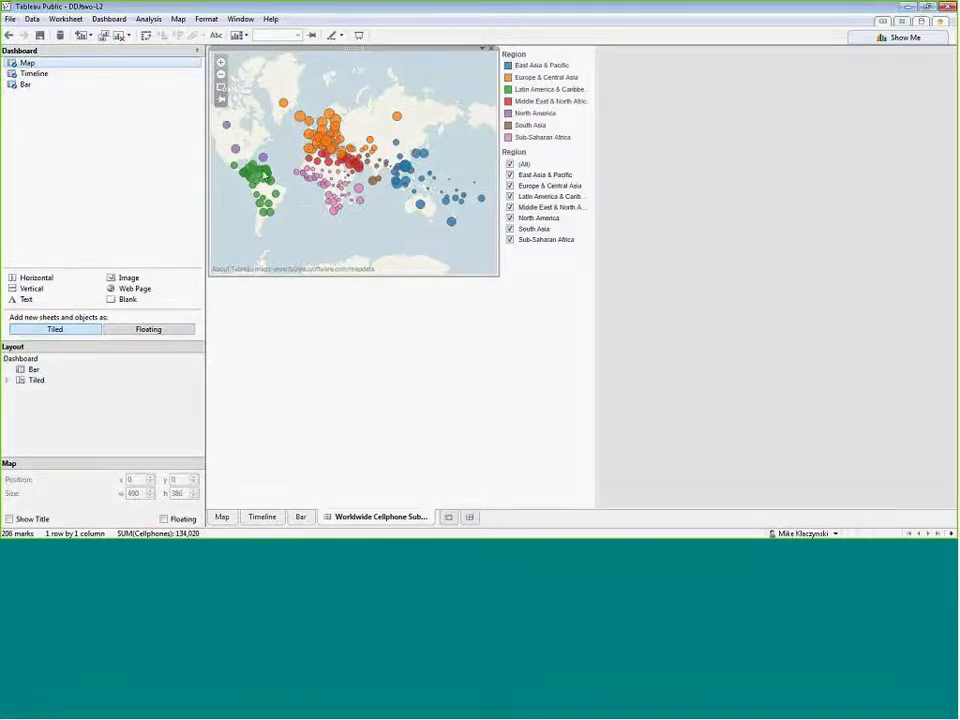
# Select countries in Latin America, Mauritius and Malaysia on the map to compare the charts, and clear the selection.
pyautogui.click(265, 173)
pyautogui.click(259, 174)
pyautogui.click(287, 191)
pyautogui.click(360, 200)
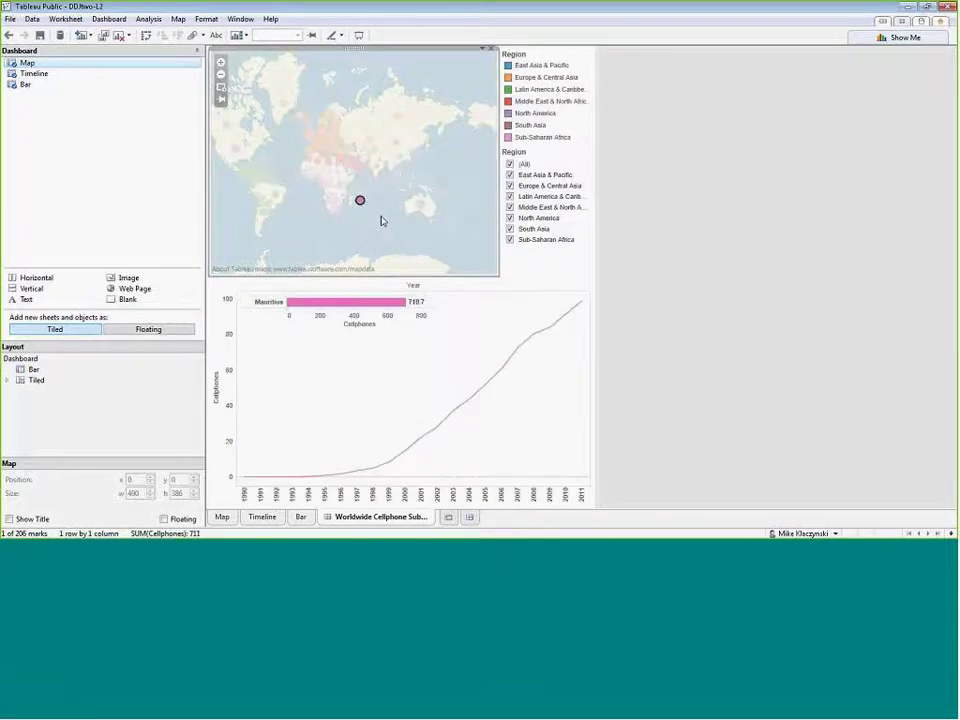
pyautogui.click(376, 216)
pyautogui.click(396, 184)
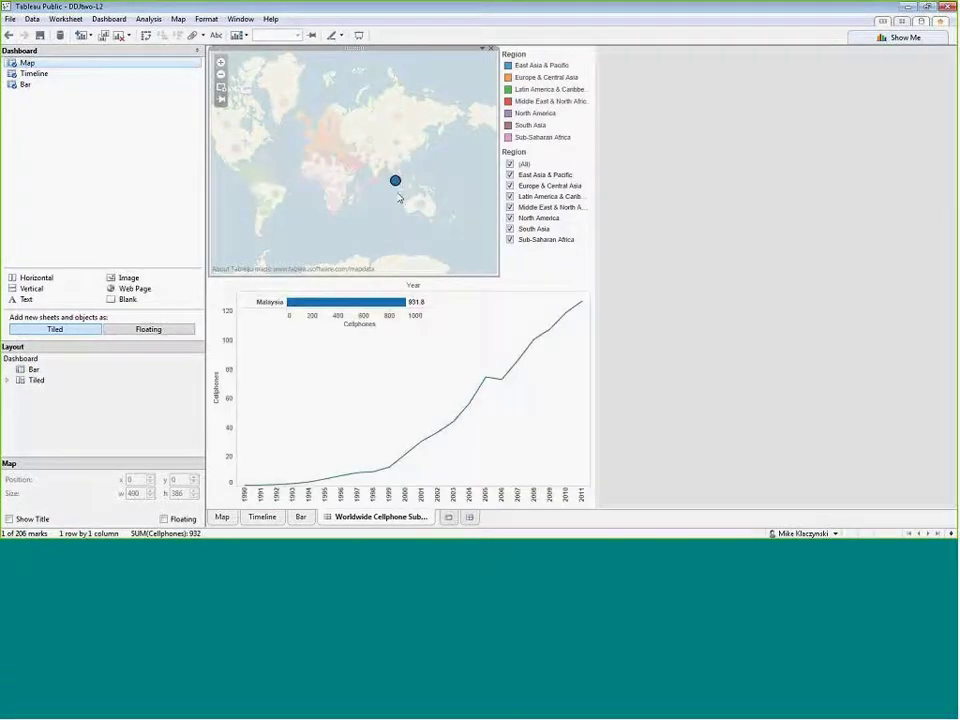
pyautogui.click(312, 158)
# Remove Timeline from the target sheets of the Filter by Region action.
pyautogui.click(109, 19)
pyautogui.click(121, 96)
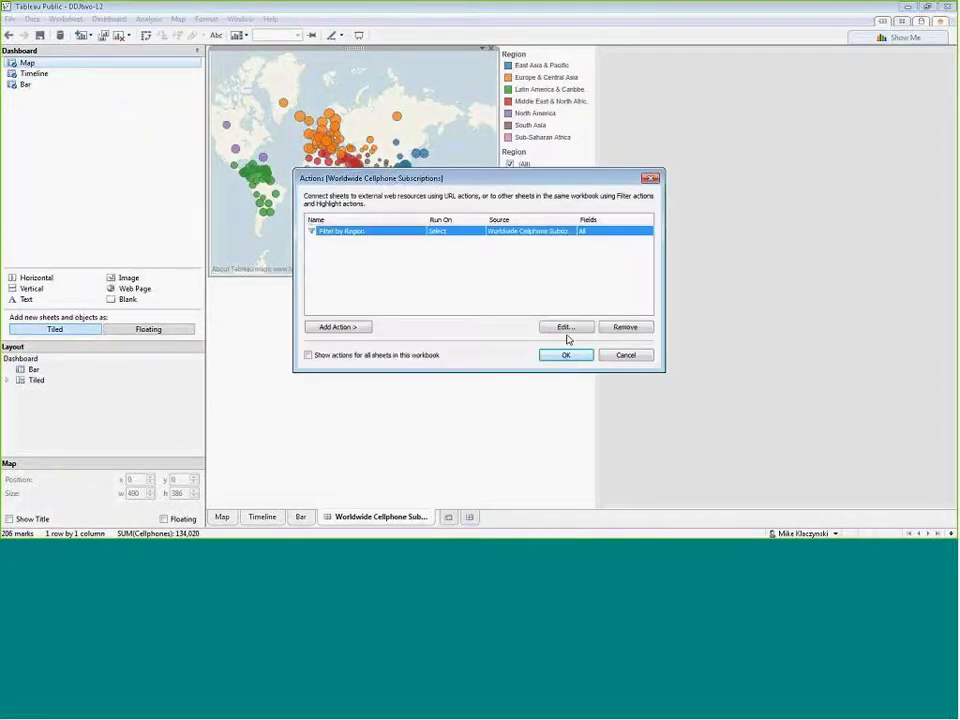
pyautogui.click(564, 327)
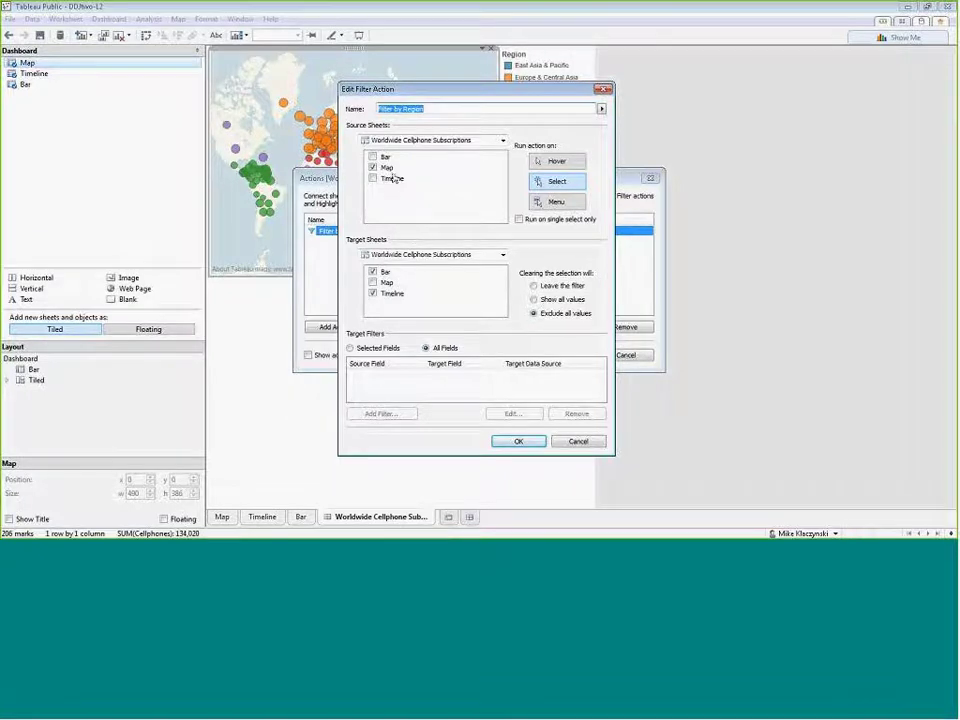
pyautogui.moveTo(428, 90); pyautogui.dragTo(508, 89)
pyautogui.click(453, 293)
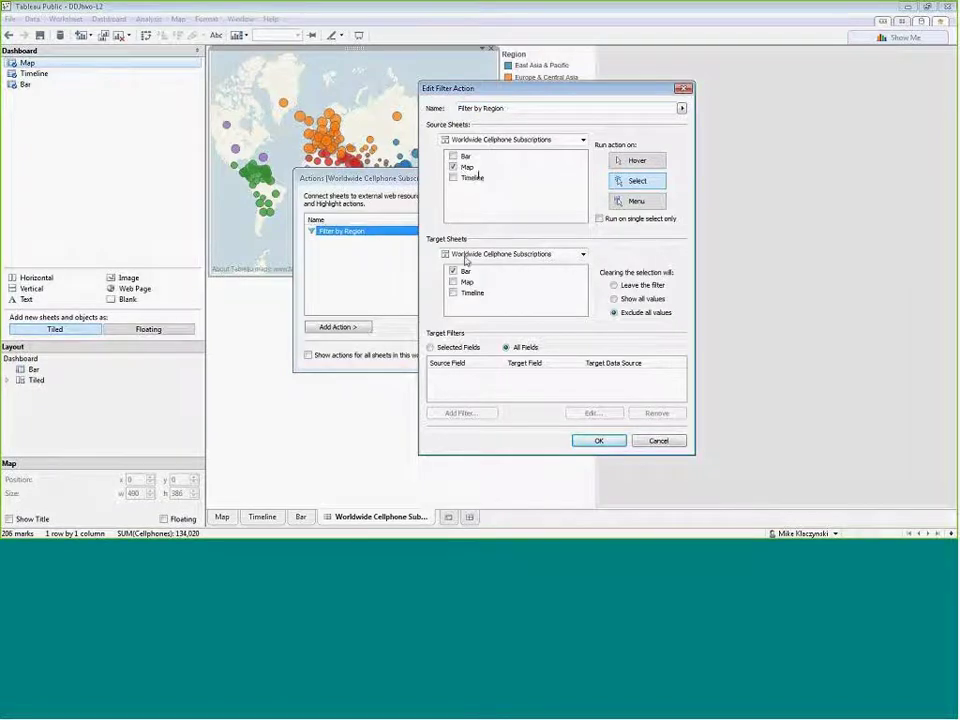
pyautogui.click(599, 440)
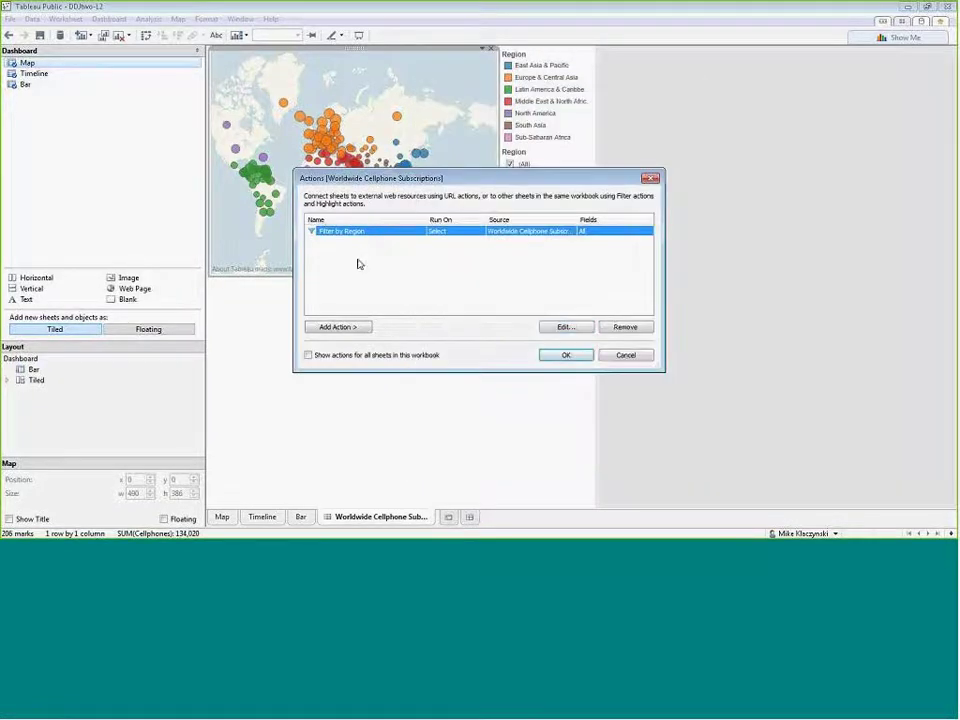
pyautogui.click(366, 327)
pyautogui.click(401, 328)
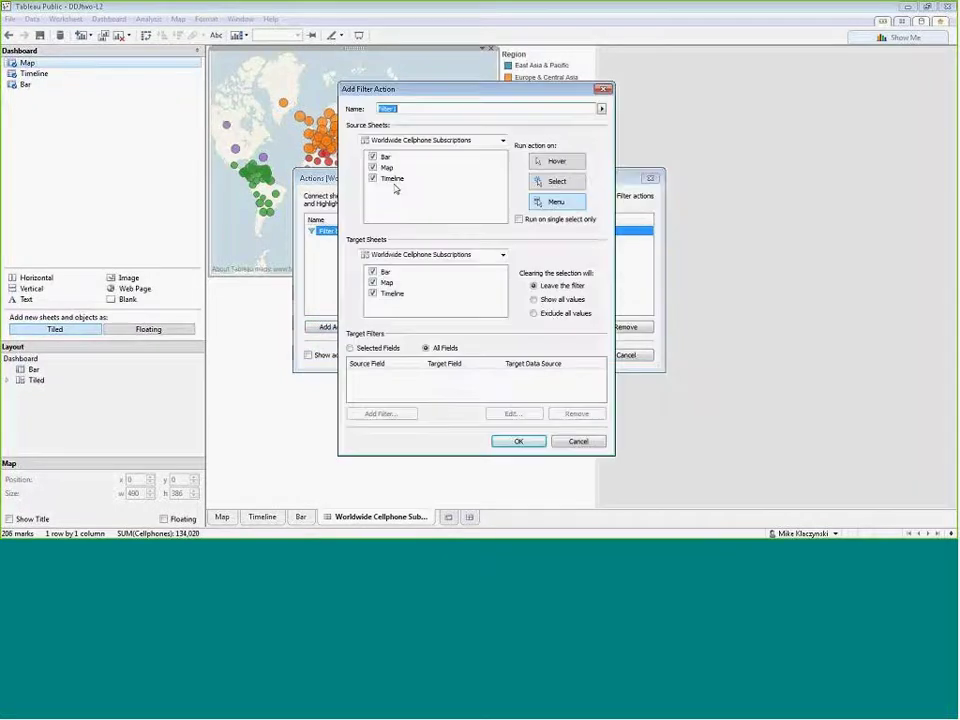
pyautogui.click(372, 178)
pyautogui.click(372, 157)
pyautogui.click(372, 282)
pyautogui.click(372, 271)
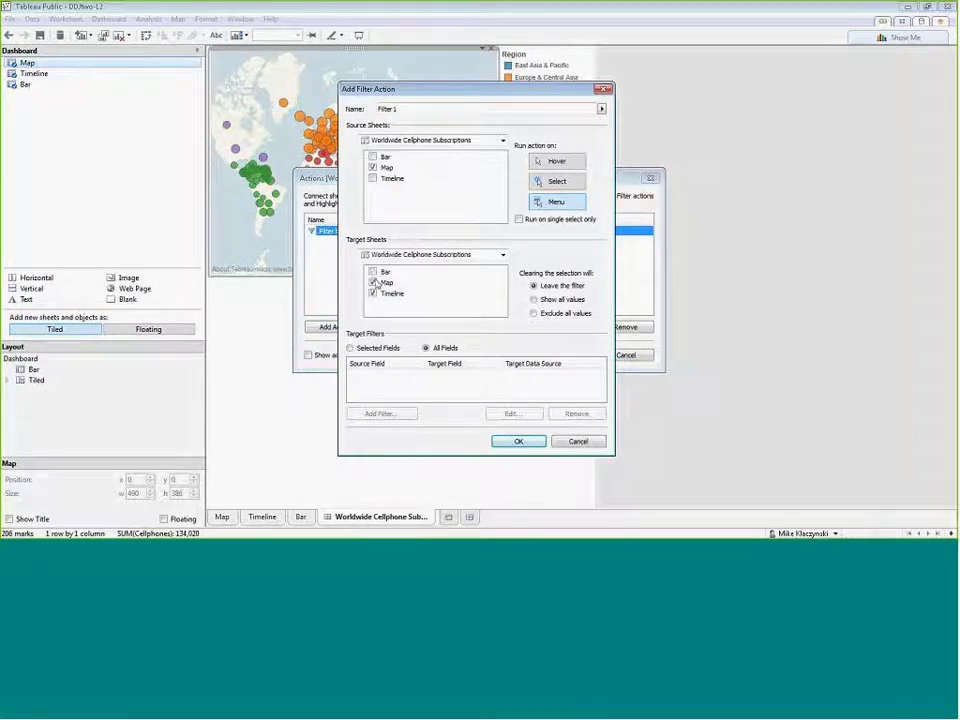
pyautogui.click(534, 299)
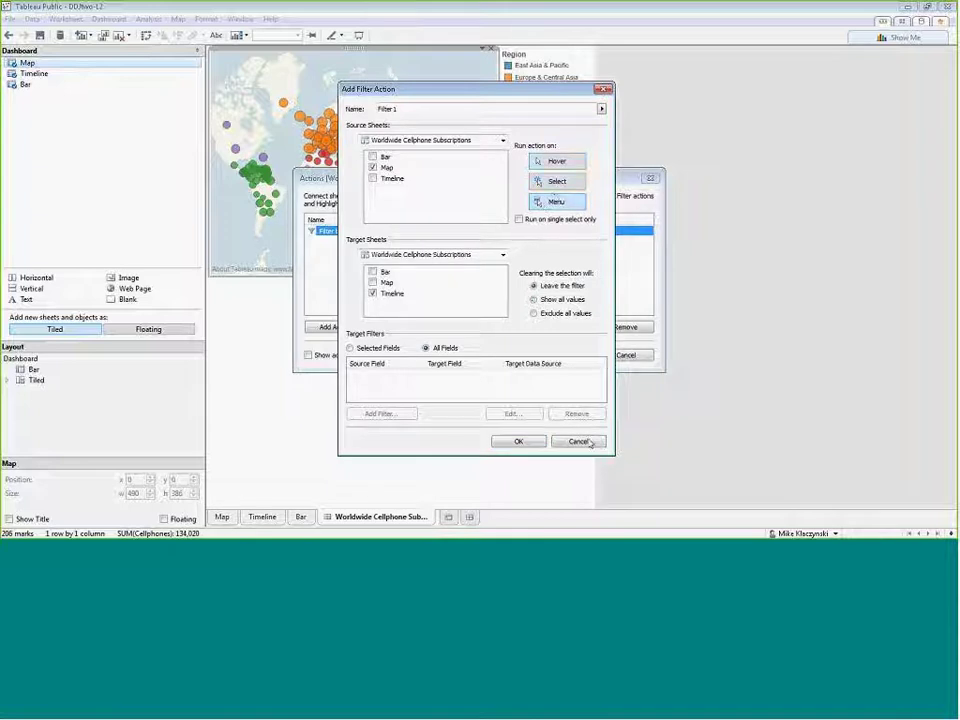
pyautogui.click(579, 441)
# Make Timeline a target sheet of the Filter by Region action and have clearing the selection leave the filter.
pyautogui.click(549, 331)
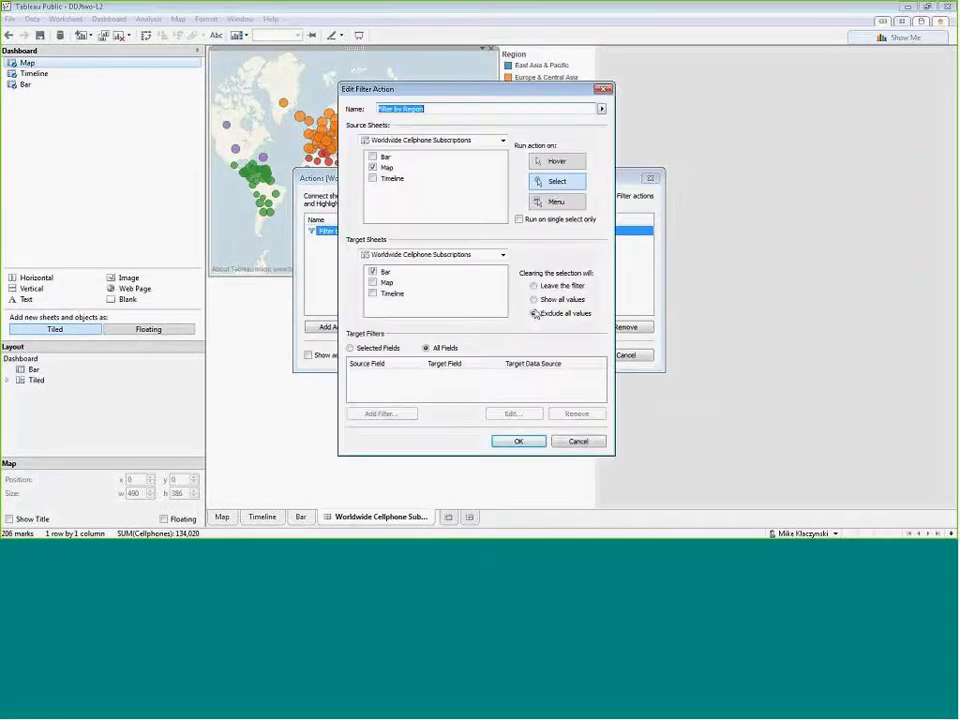
pyautogui.click(390, 293)
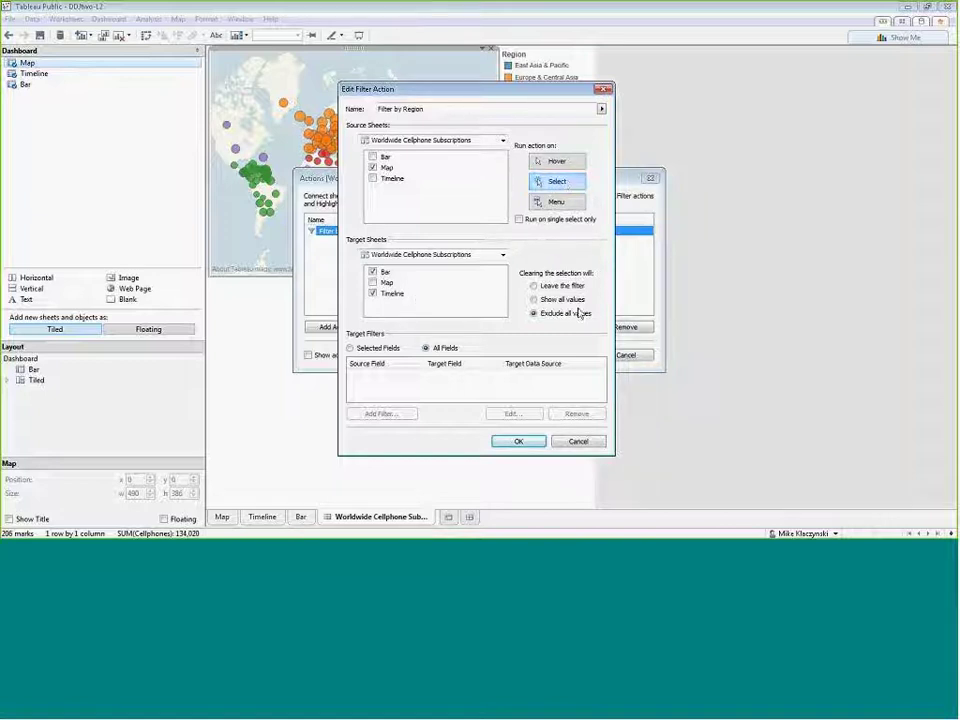
pyautogui.click(534, 300)
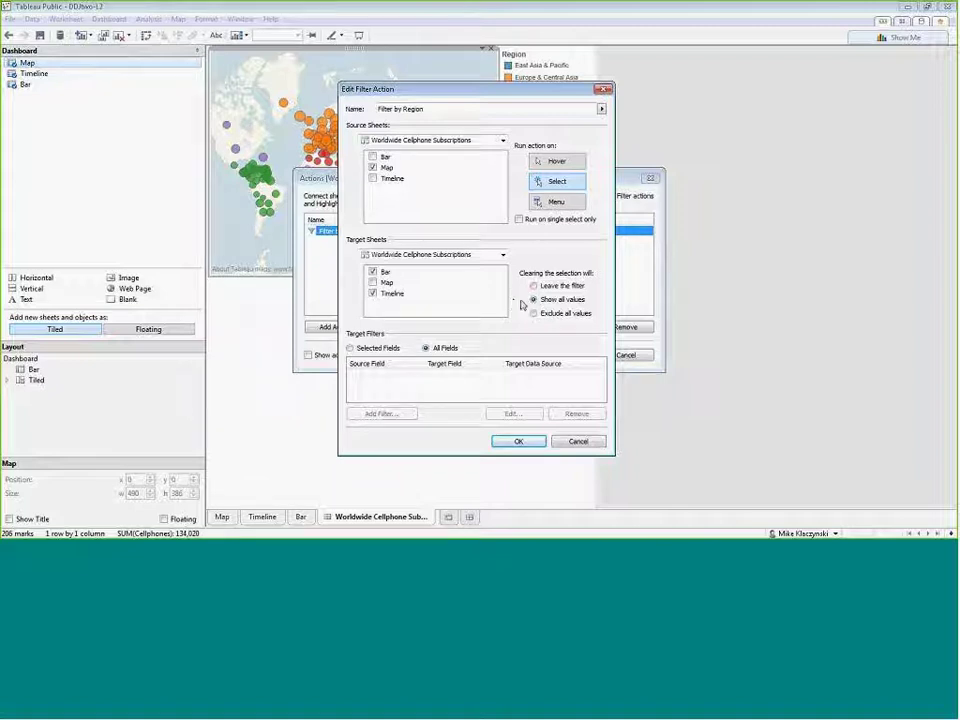
pyautogui.click(533, 286)
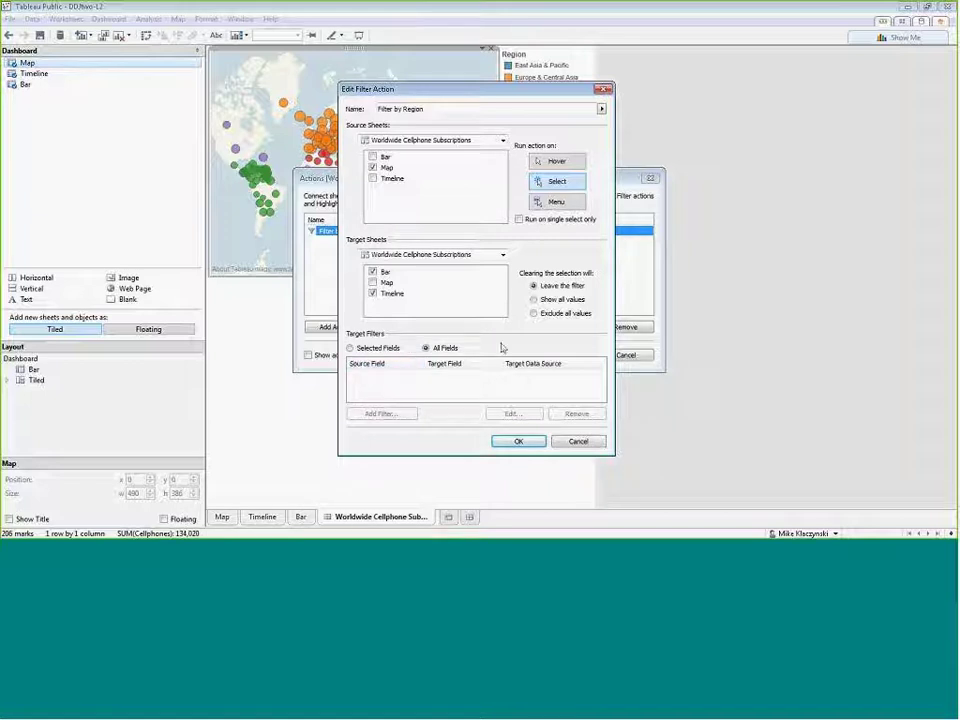
pyautogui.click(518, 441)
pyautogui.click(563, 357)
pyautogui.moveTo(351, 168)
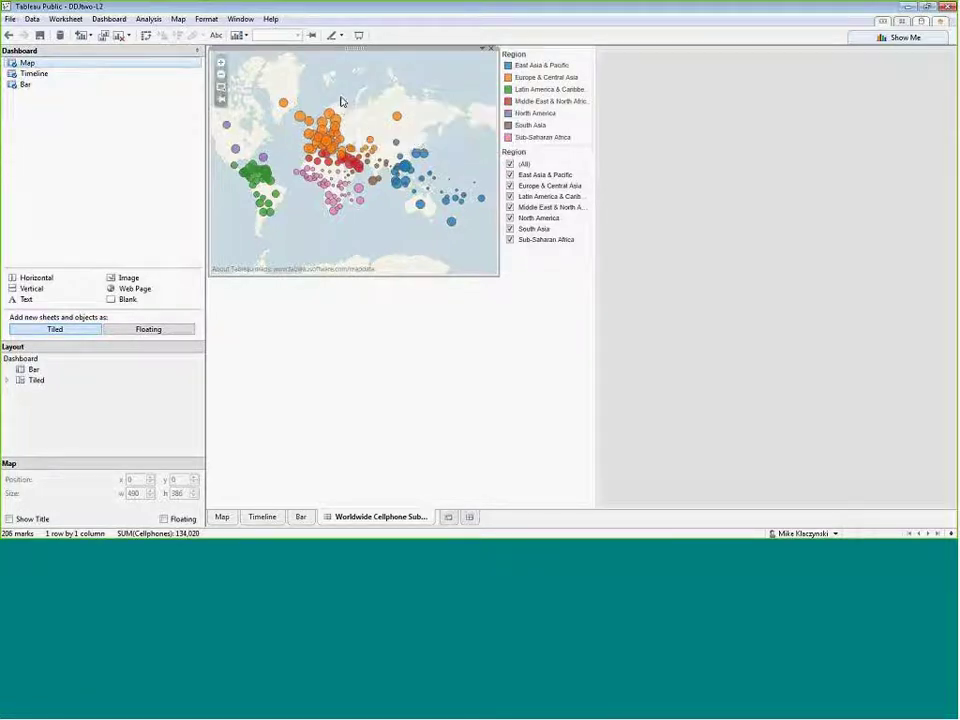
# Select the Russian Federation on the map to filter the bar and timeline charts to that country.
pyautogui.click(109, 19)
pyautogui.click(343, 114)
pyautogui.click(397, 117)
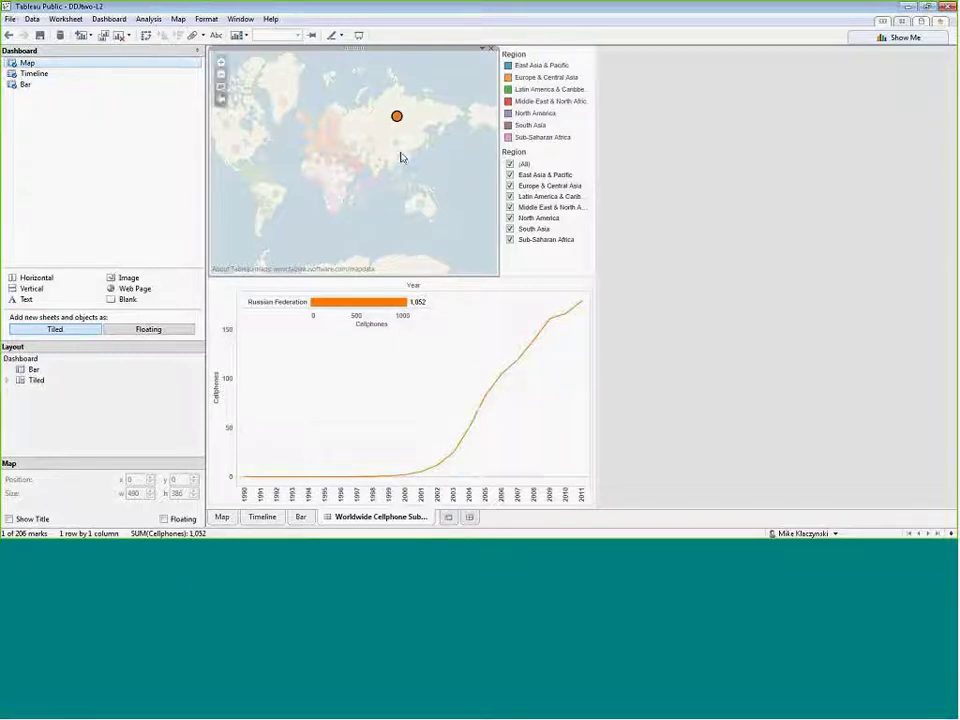
# Edit the Filter by Region action so its target filters use selected fields instead of all fields.
pyautogui.click(109, 18)
pyautogui.click(122, 95)
pyautogui.click(384, 233)
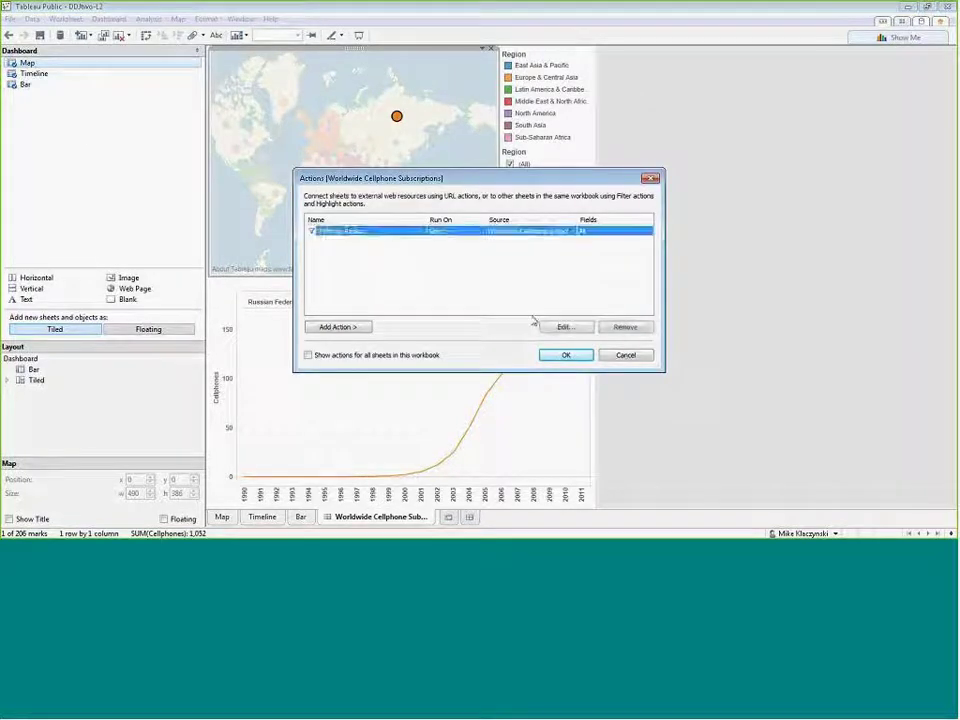
pyautogui.click(547, 330)
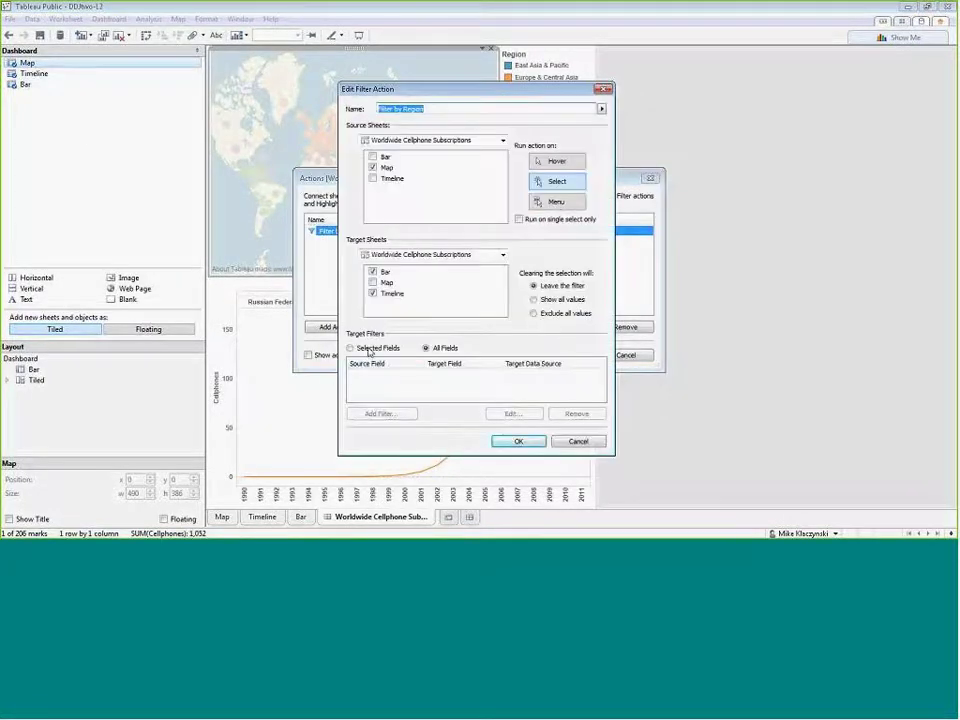
pyautogui.click(377, 349)
pyautogui.click(380, 414)
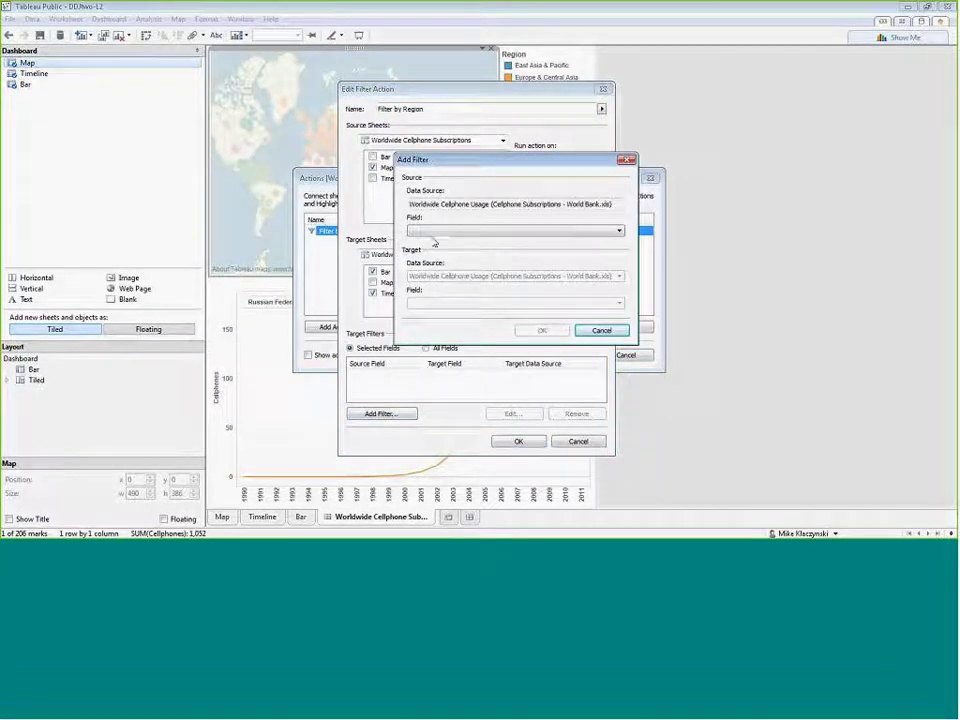
pyautogui.click(432, 233)
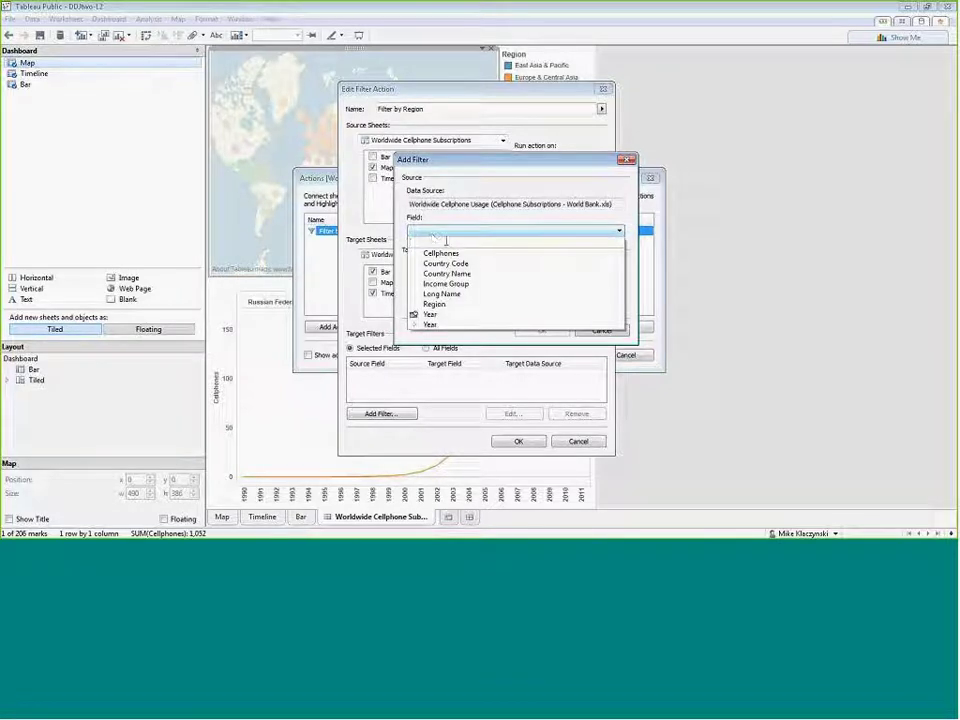
pyautogui.click(450, 304)
pyautogui.click(435, 232)
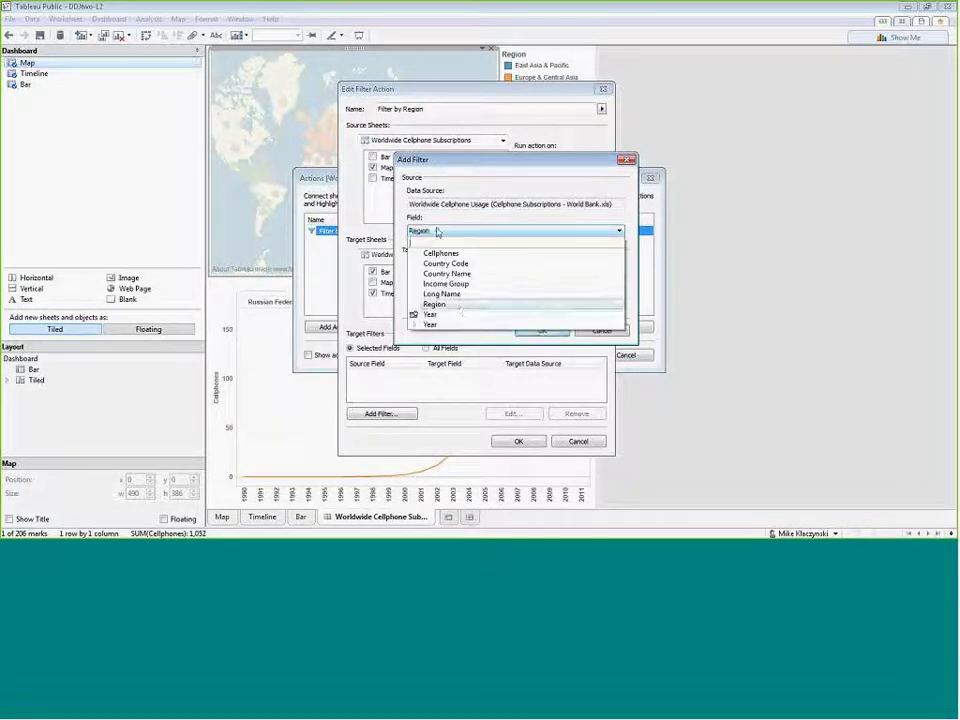
pyautogui.click(439, 230)
pyautogui.click(600, 330)
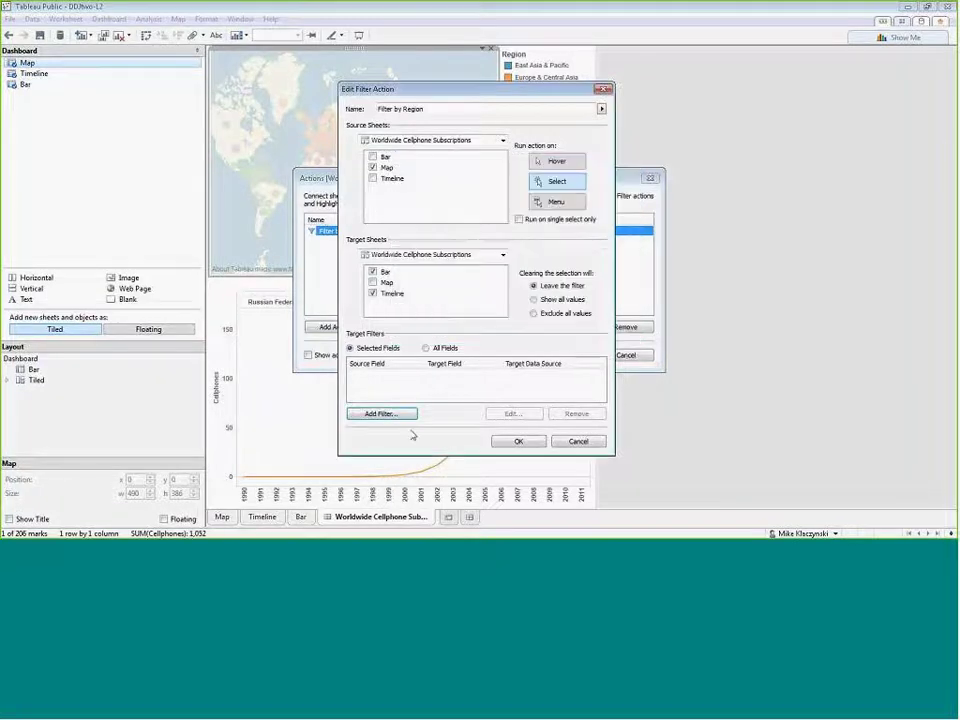
# Add a target filter matching source field Region to target field Region, and apply the edited Filter by Region action.
pyautogui.click(401, 413)
pyautogui.click(438, 231)
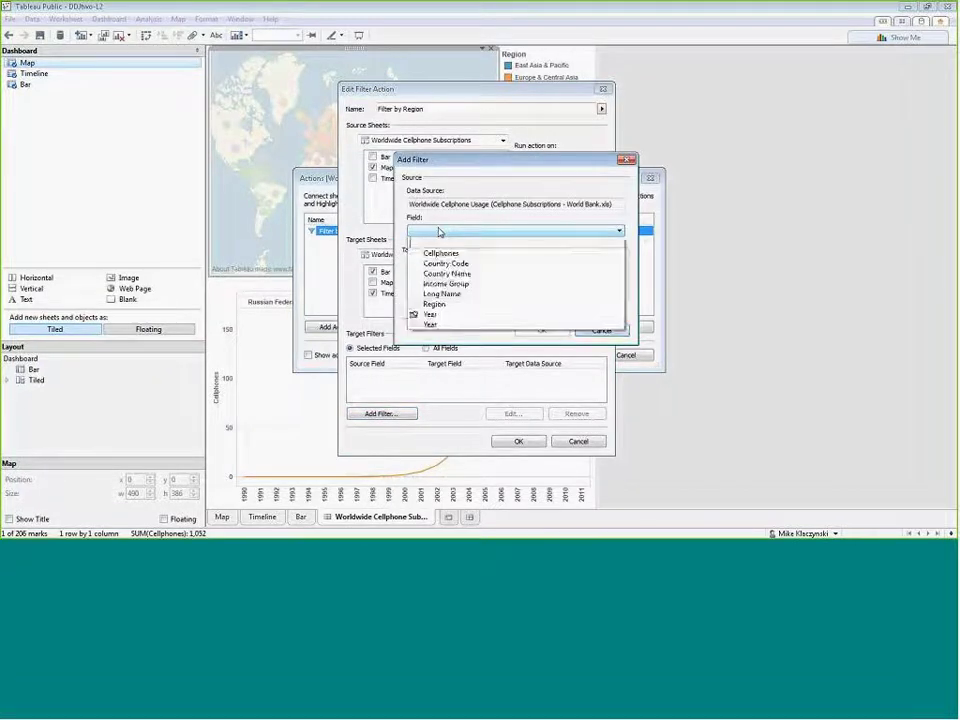
pyautogui.click(448, 306)
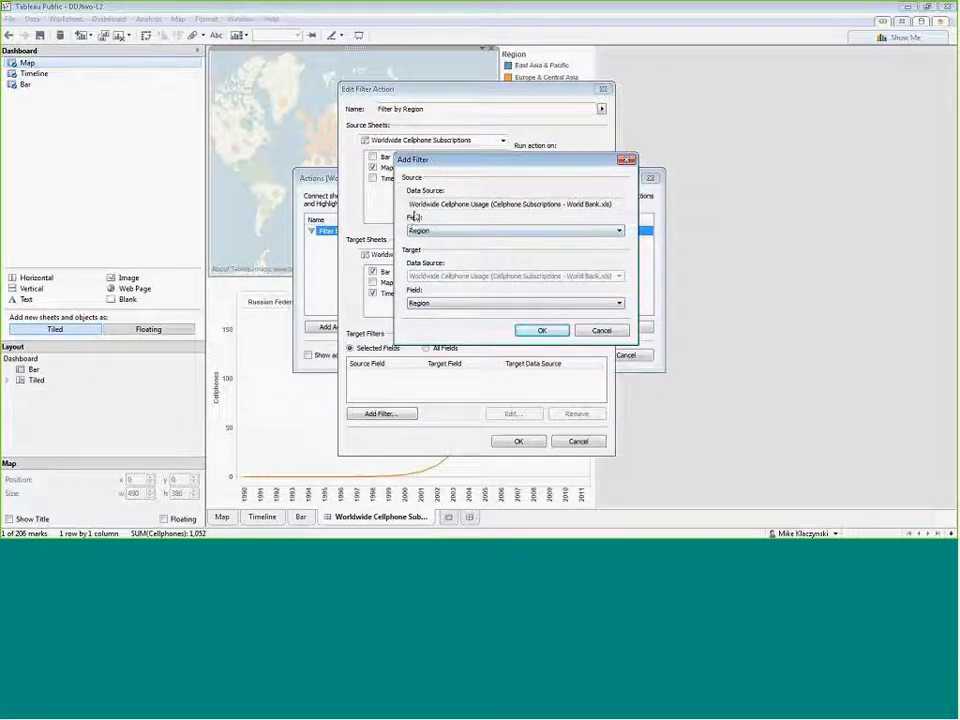
pyautogui.click(542, 331)
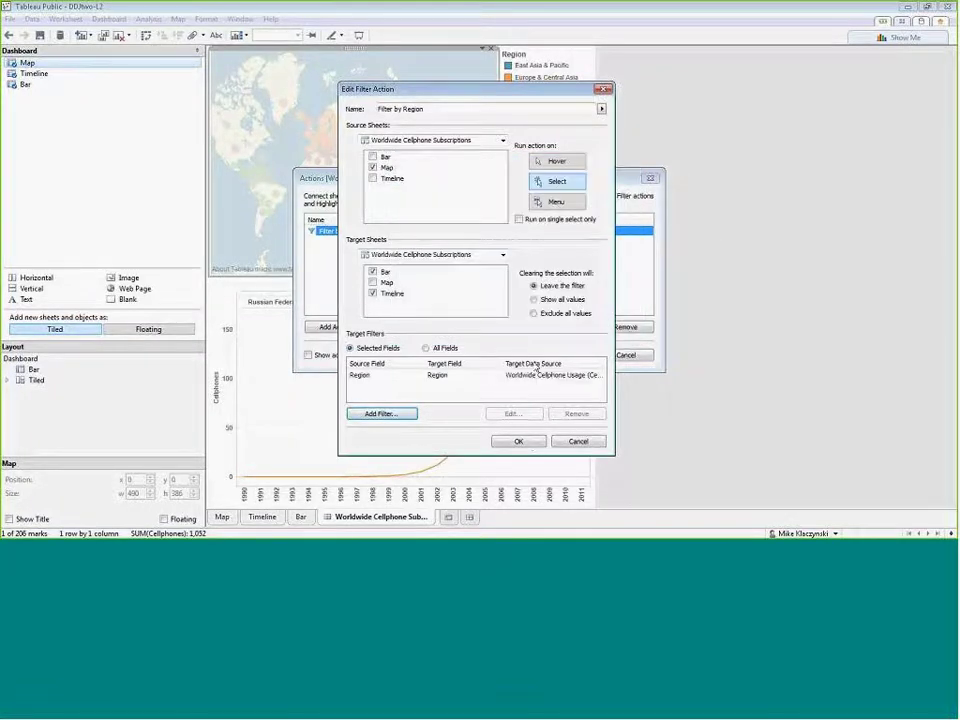
pyautogui.click(518, 441)
pyautogui.click(545, 355)
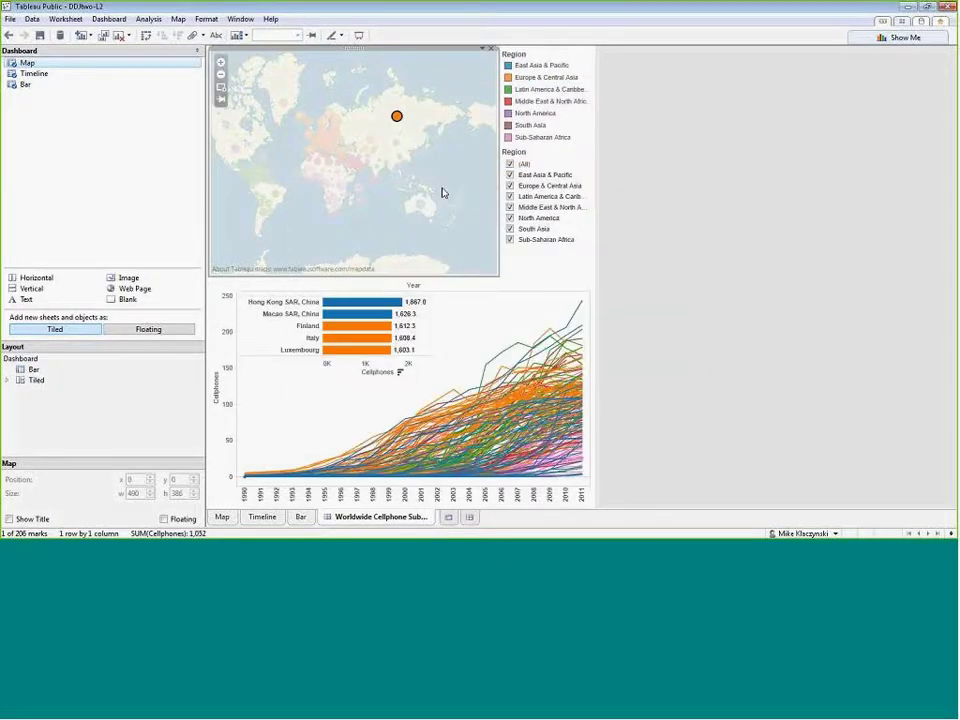
# Test the region-level filter by selecting countries such as Australia, Paraguay, the United States and Aruba on the map, and clear the selection.
pyautogui.click(420, 203)
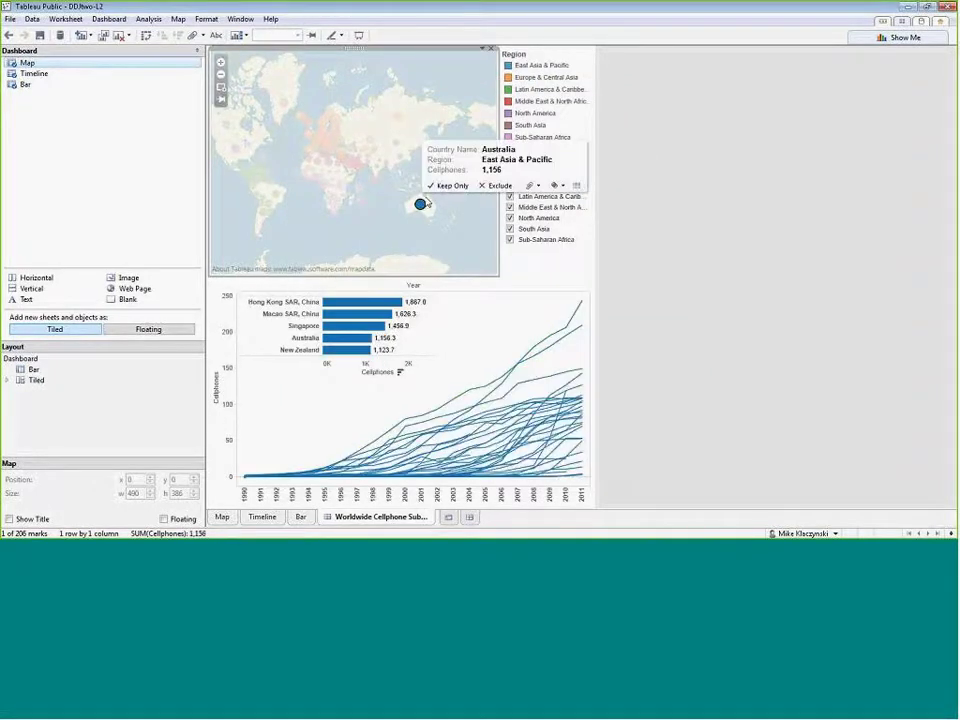
pyautogui.click(328, 195)
pyautogui.click(275, 196)
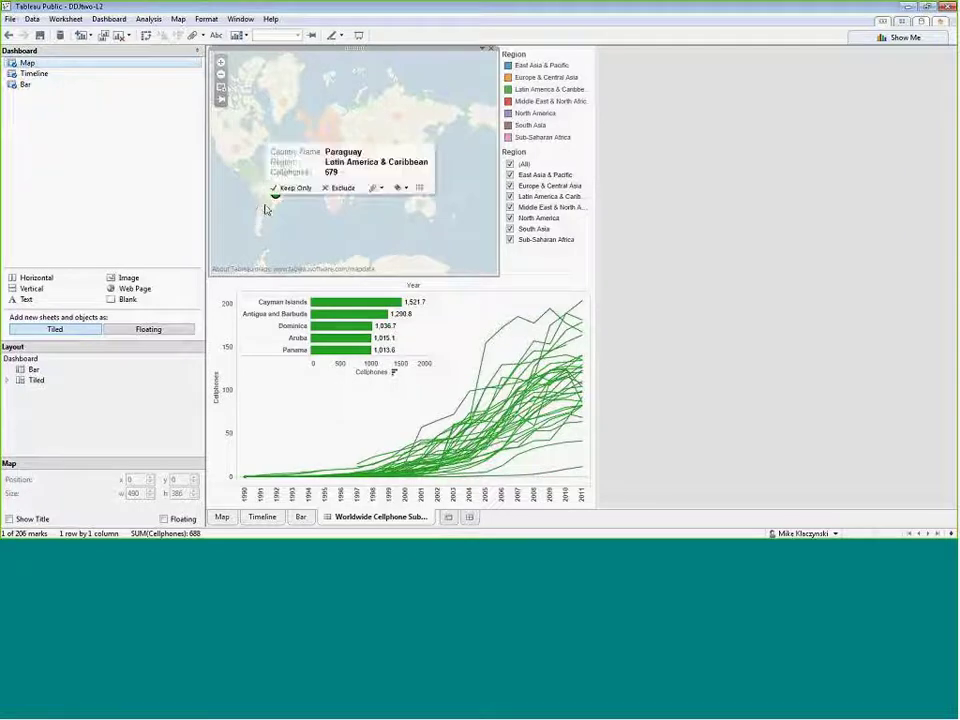
pyautogui.click(235, 149)
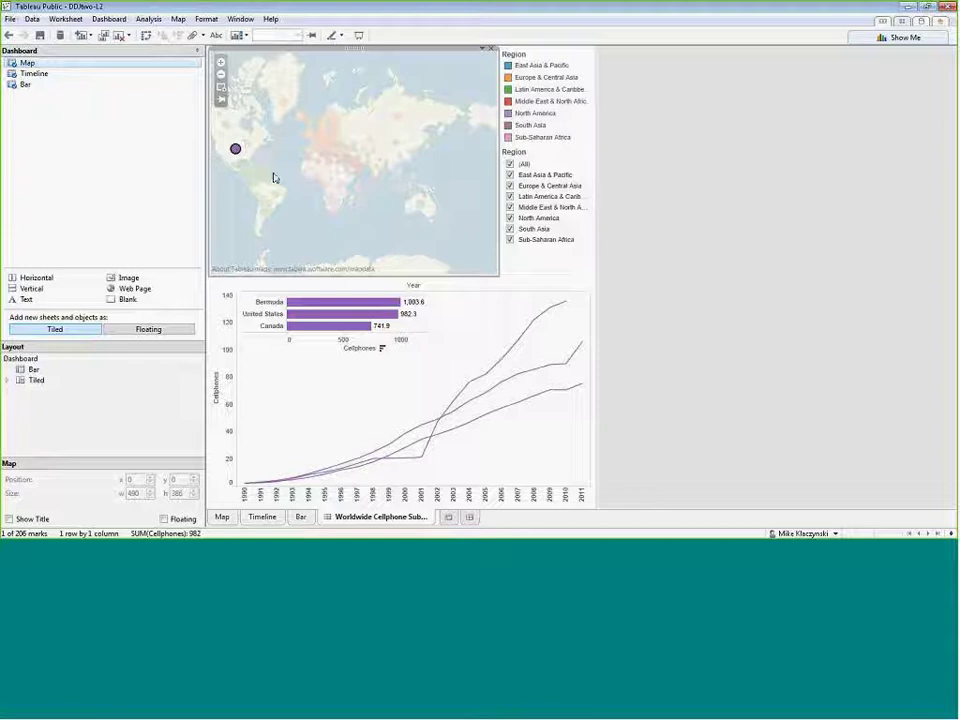
pyautogui.click(258, 176)
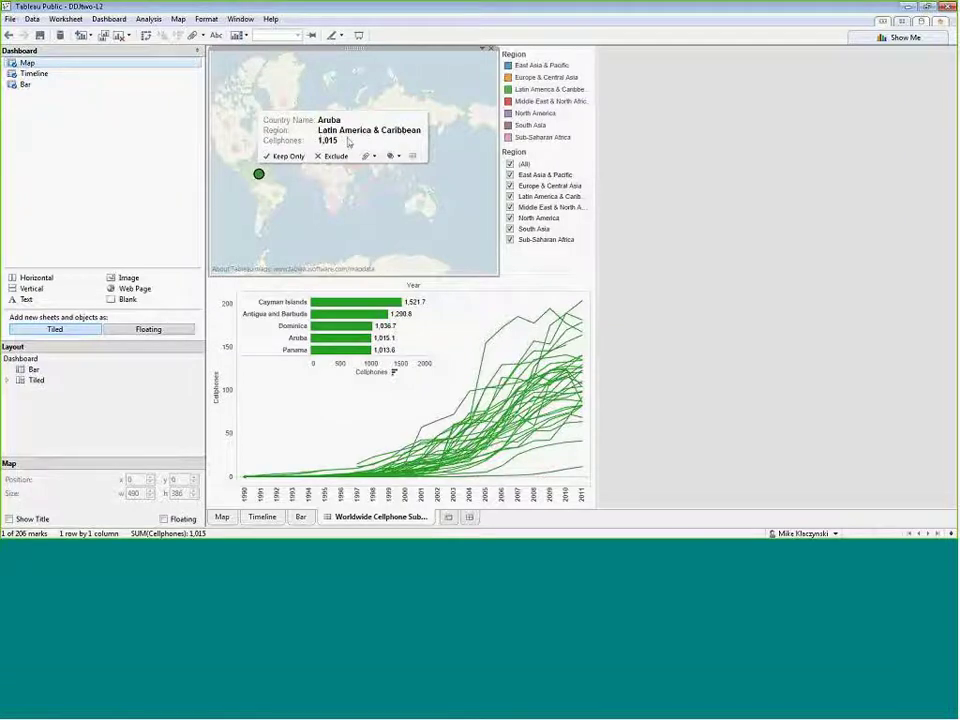
pyautogui.click(324, 185)
pyautogui.click(420, 206)
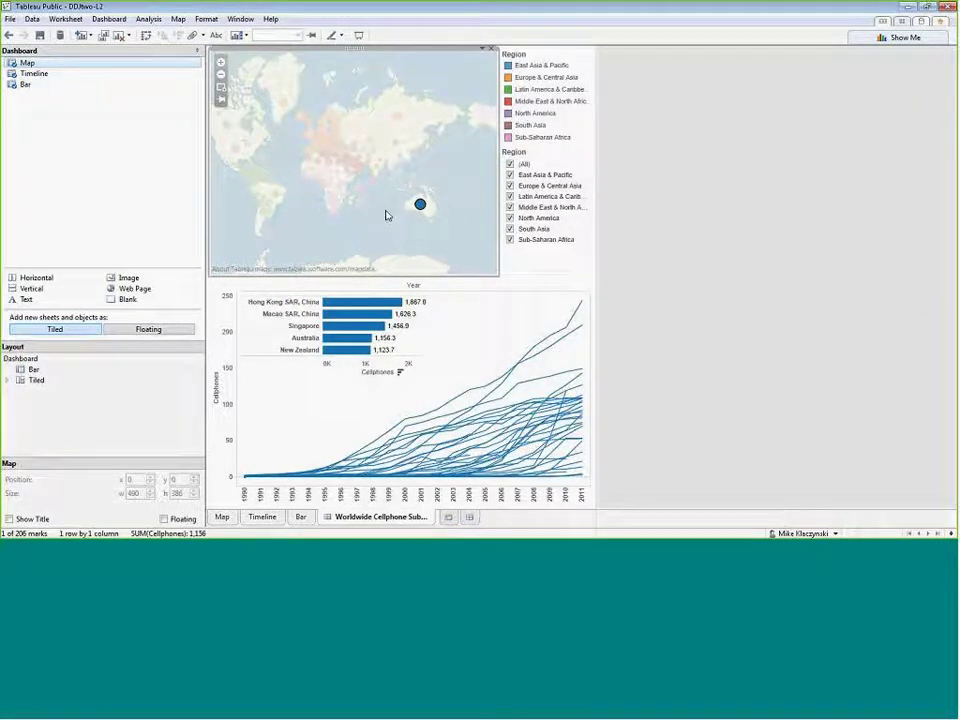
pyautogui.click(386, 215)
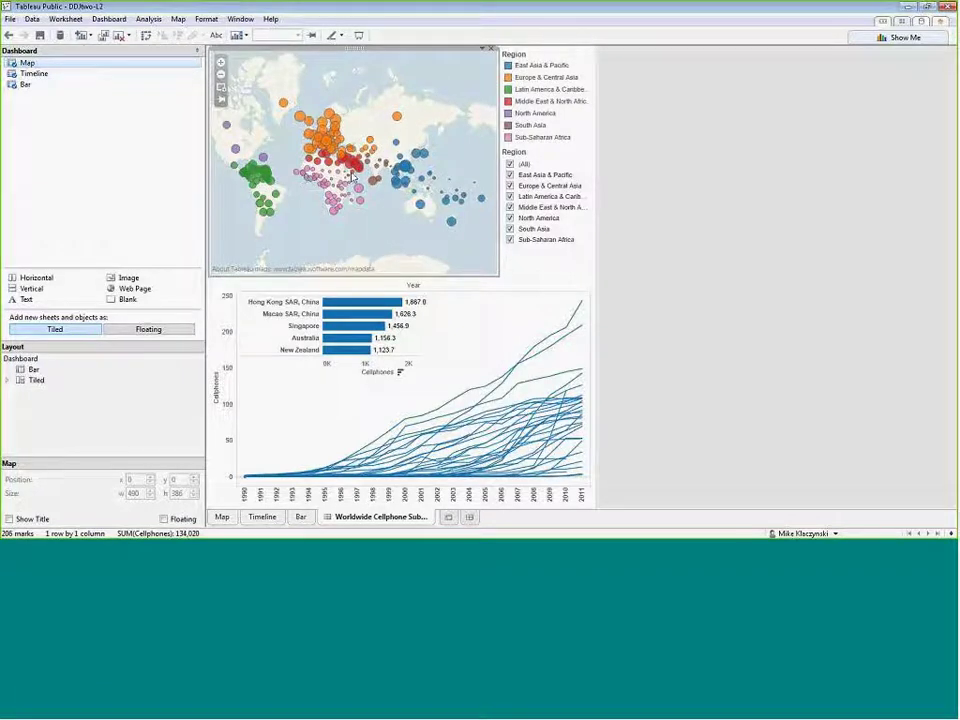
# Select and clear Hong Kong SAR, China on the map, and compare Bermuda, North African and European countries before reselecting Hong Kong.
pyautogui.click(405, 165)
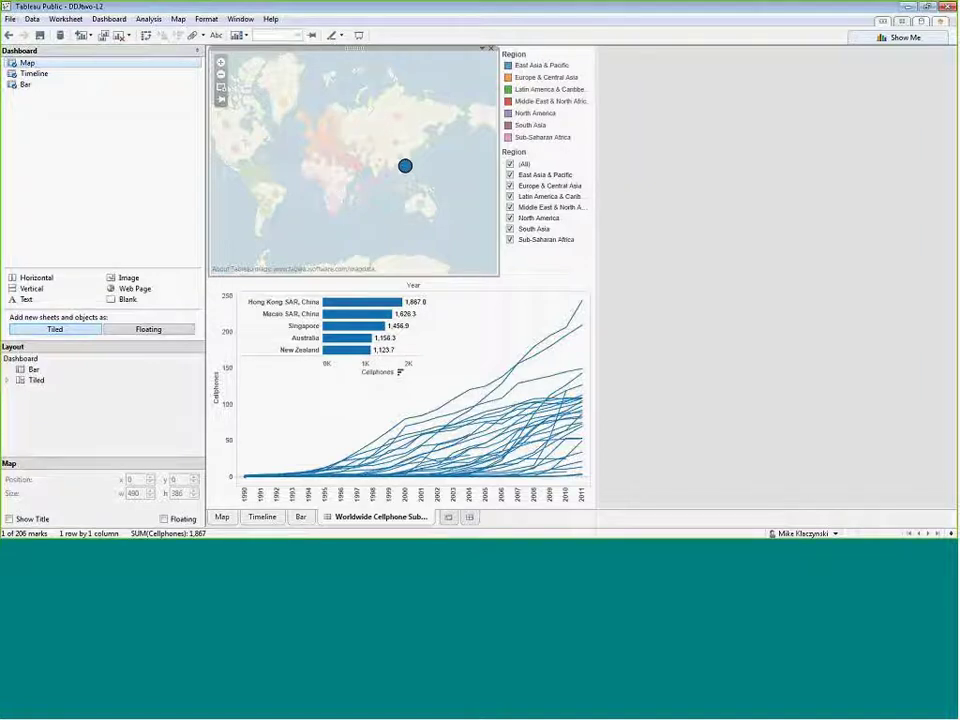
pyautogui.click(274, 146)
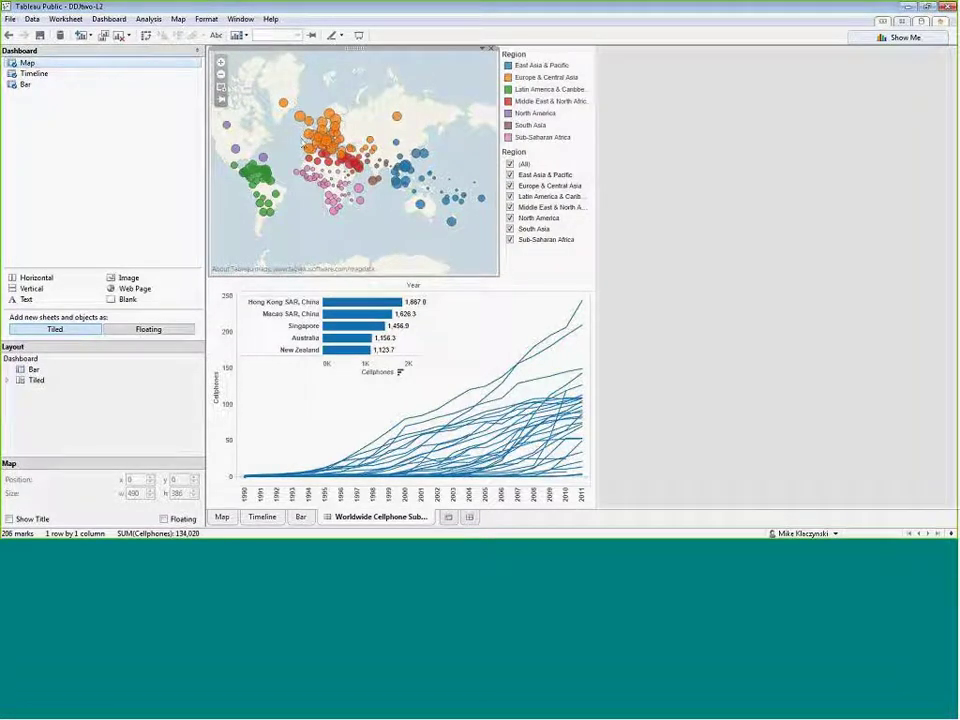
pyautogui.click(263, 158)
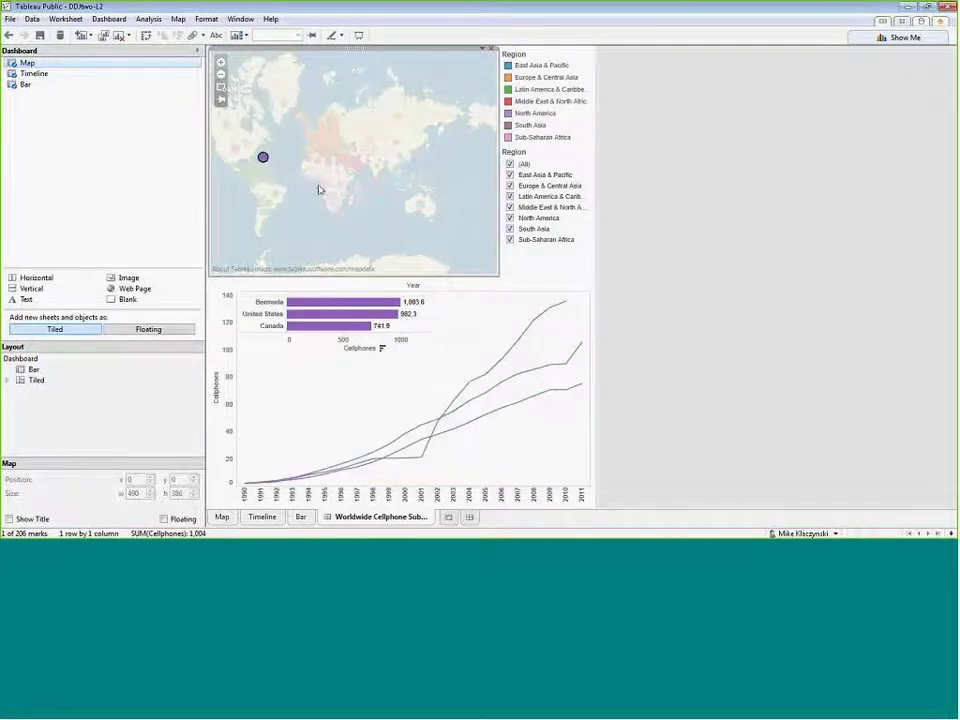
pyautogui.click(331, 162)
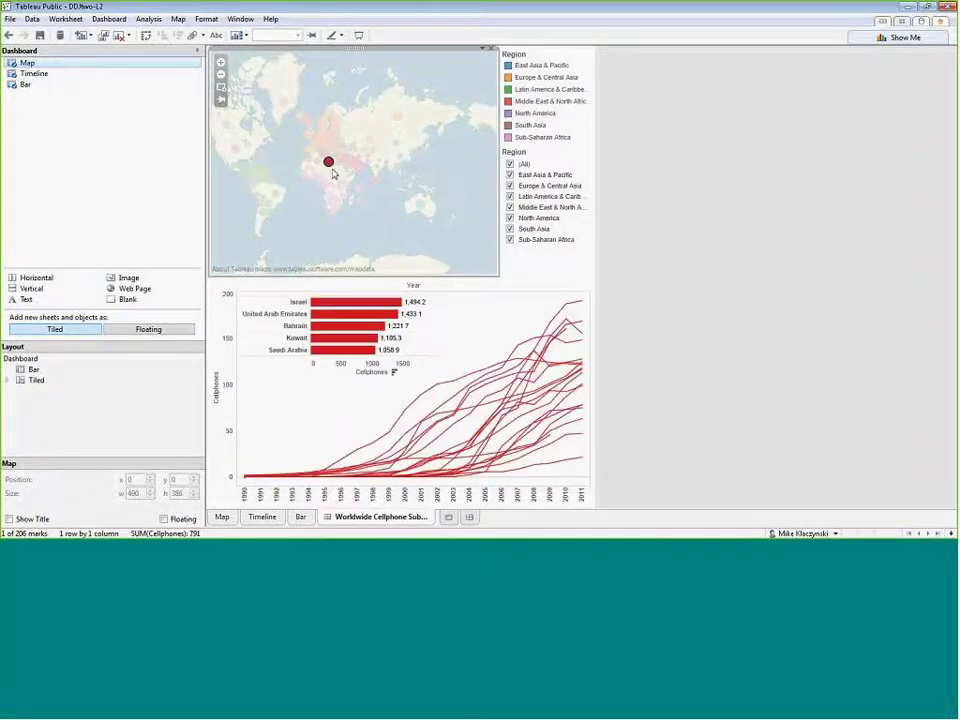
pyautogui.click(327, 142)
pyautogui.click(405, 165)
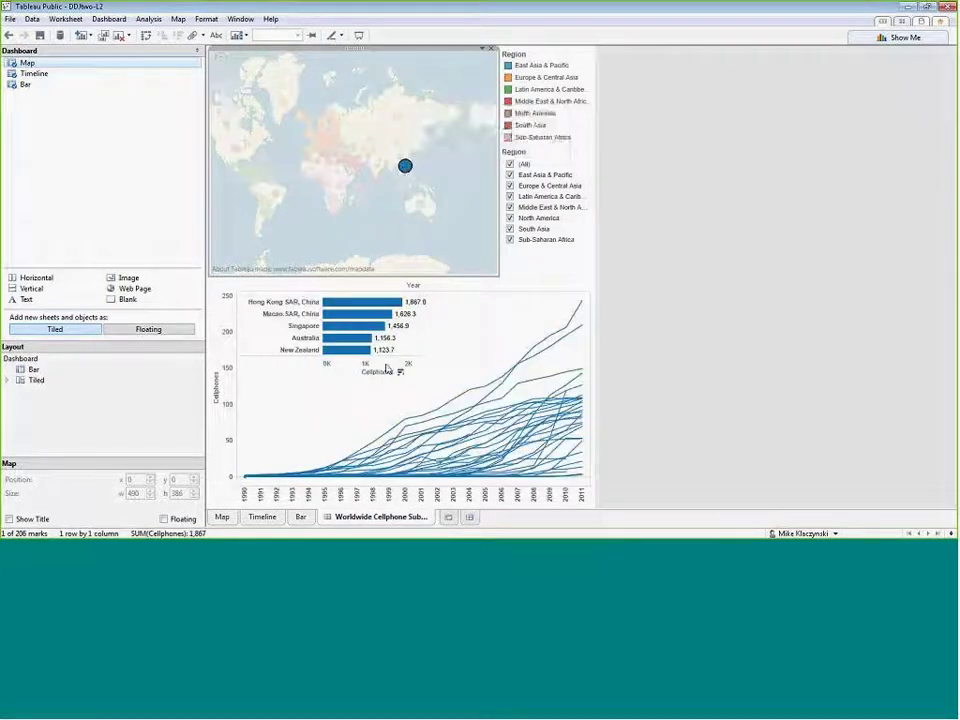
# Select Macao SAR, China and Singapore in the bar chart to check for filtering, and clear the Hong Kong selection on the map.
pyautogui.click(341, 317)
pyautogui.click(343, 329)
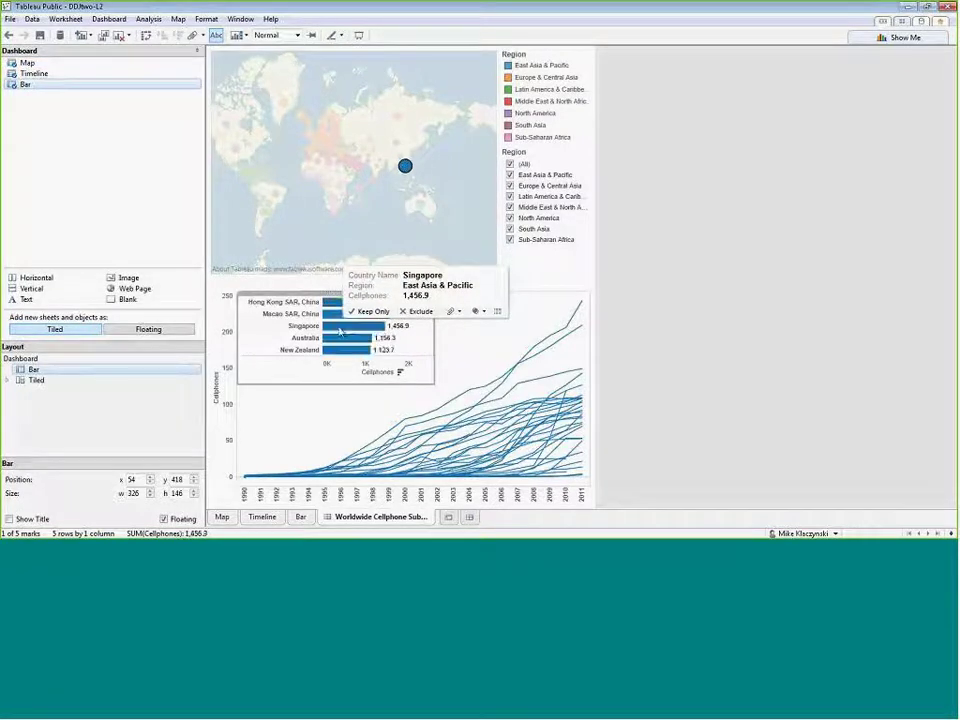
pyautogui.click(427, 206)
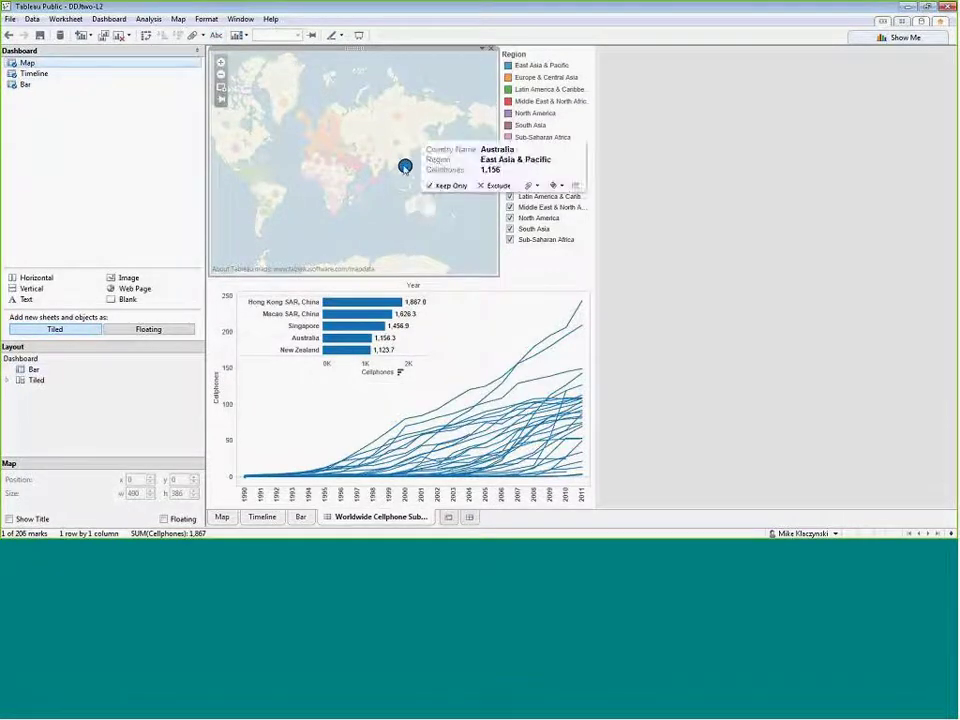
pyautogui.click(404, 167)
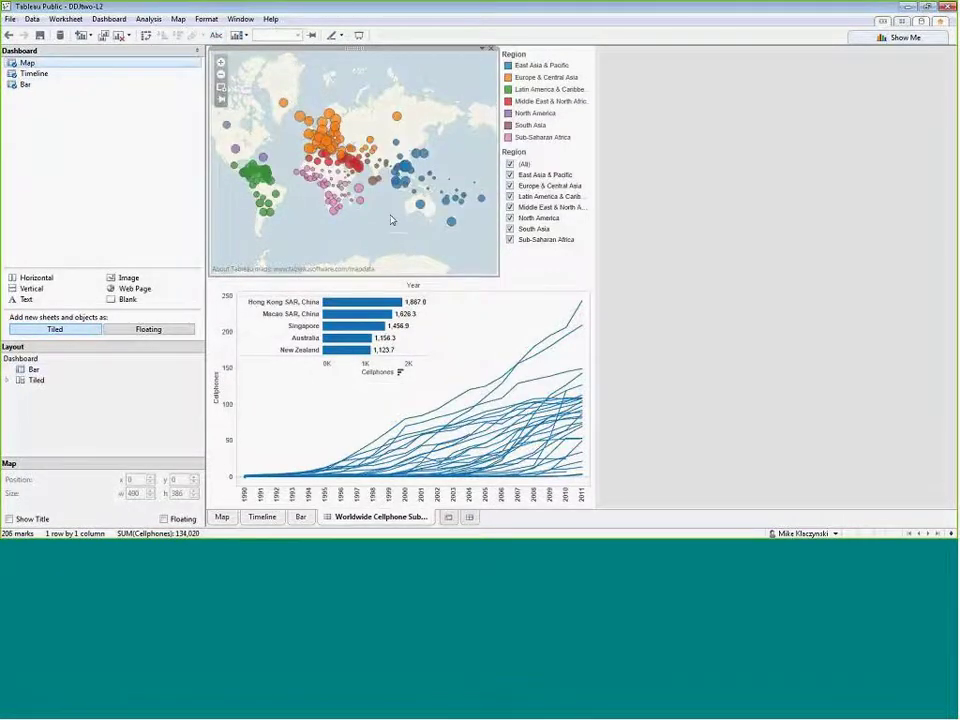
# Use the bar chart as a filter for the other dashboard sheets.
pyautogui.click(410, 318)
pyautogui.click(425, 294)
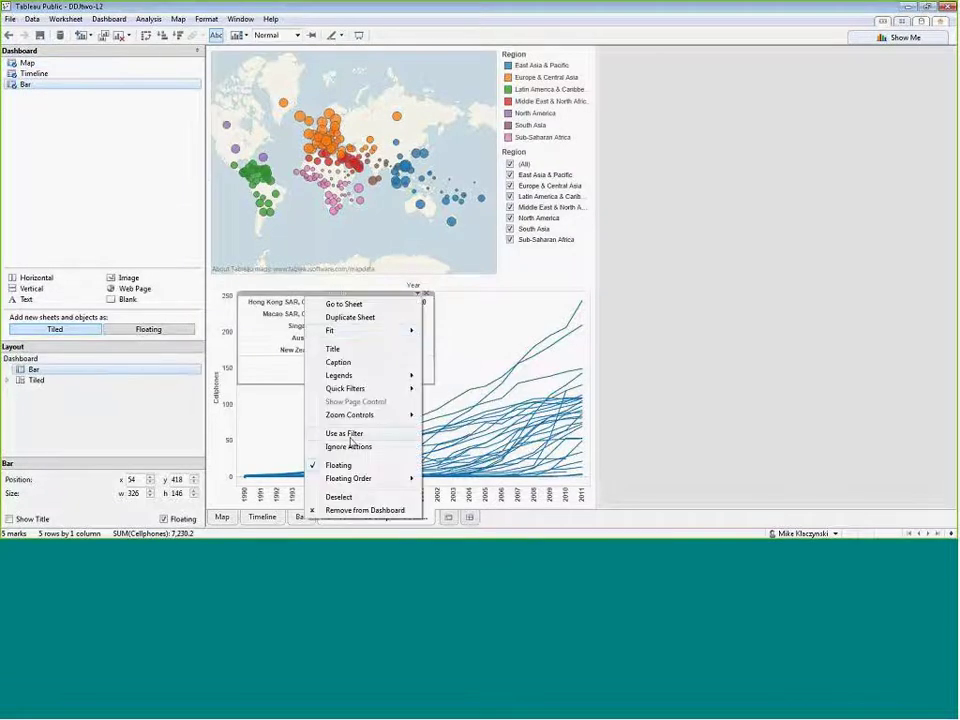
pyautogui.click(349, 434)
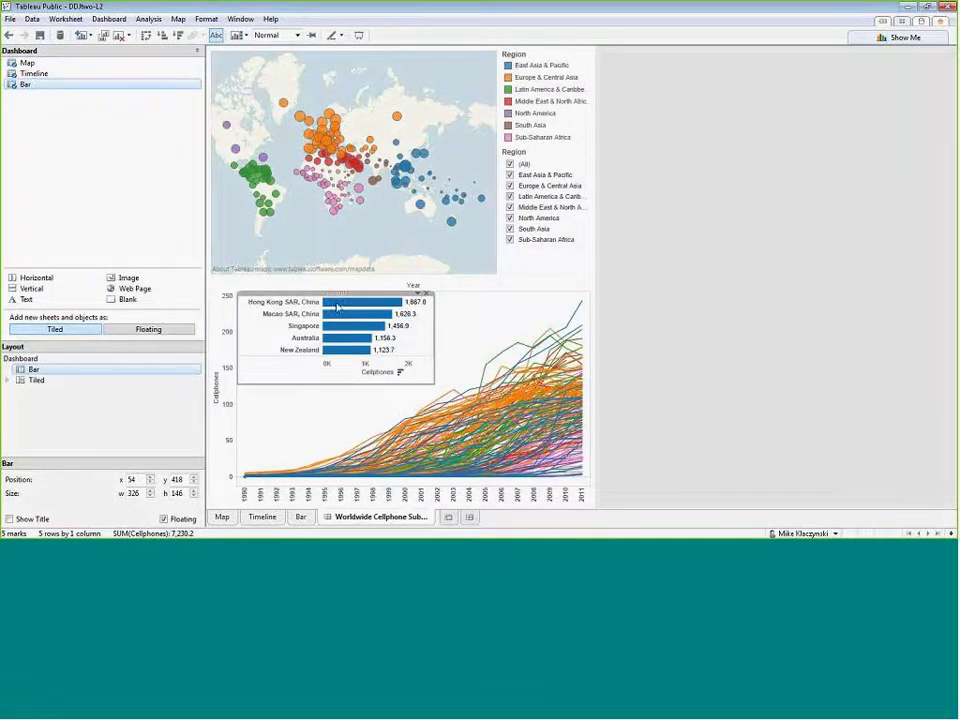
# Test the bar chart filter by selecting and clearing the Hong Kong SAR, China bar twice.
pyautogui.click(337, 307)
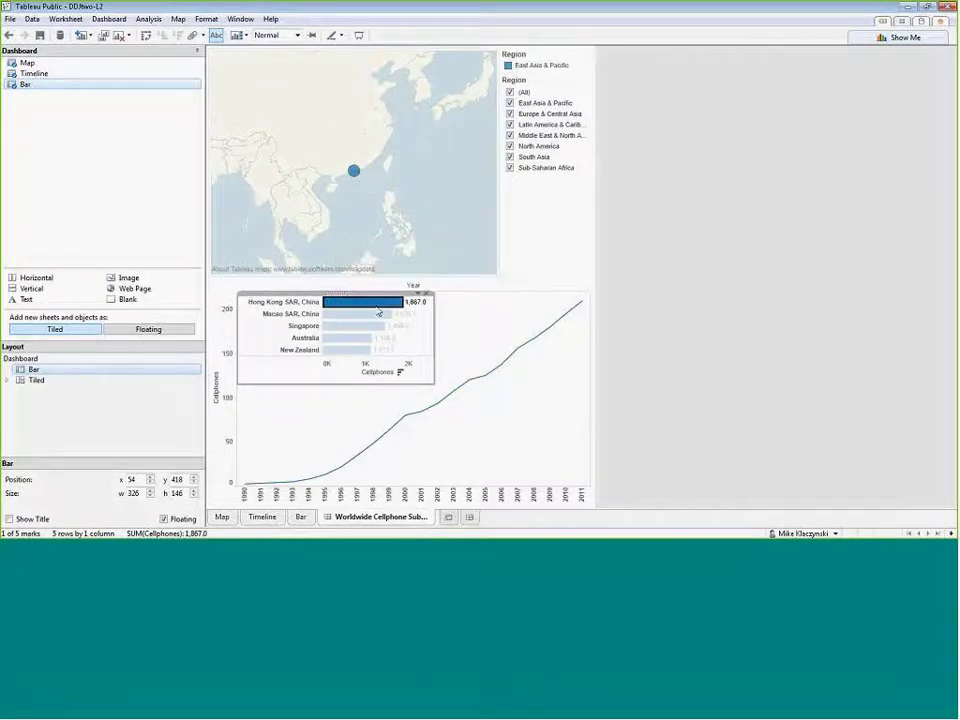
pyautogui.click(375, 304)
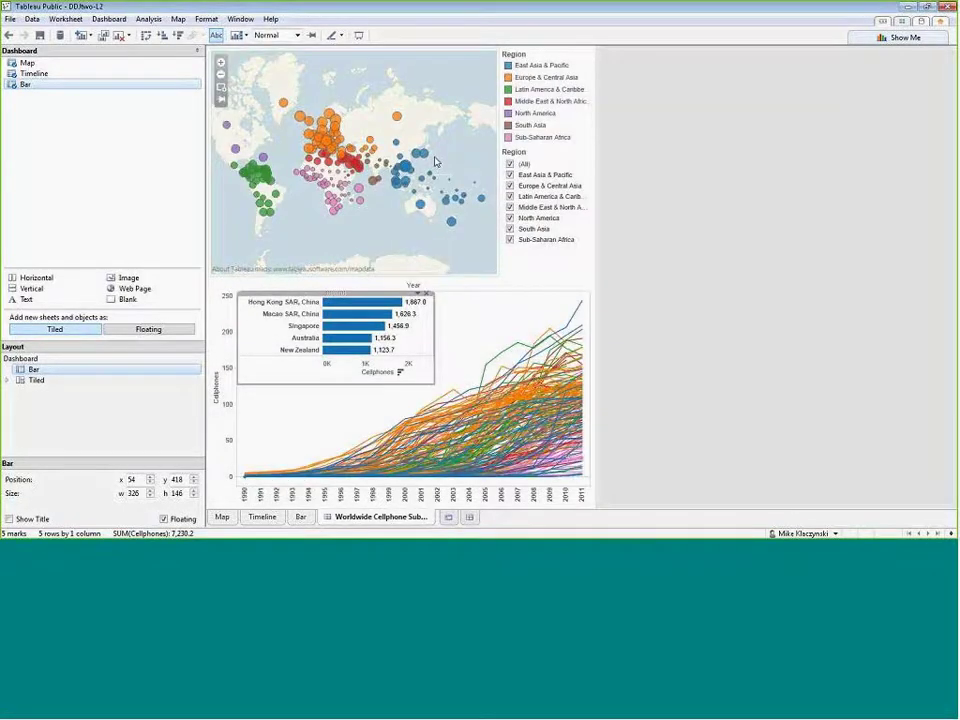
pyautogui.click(372, 306)
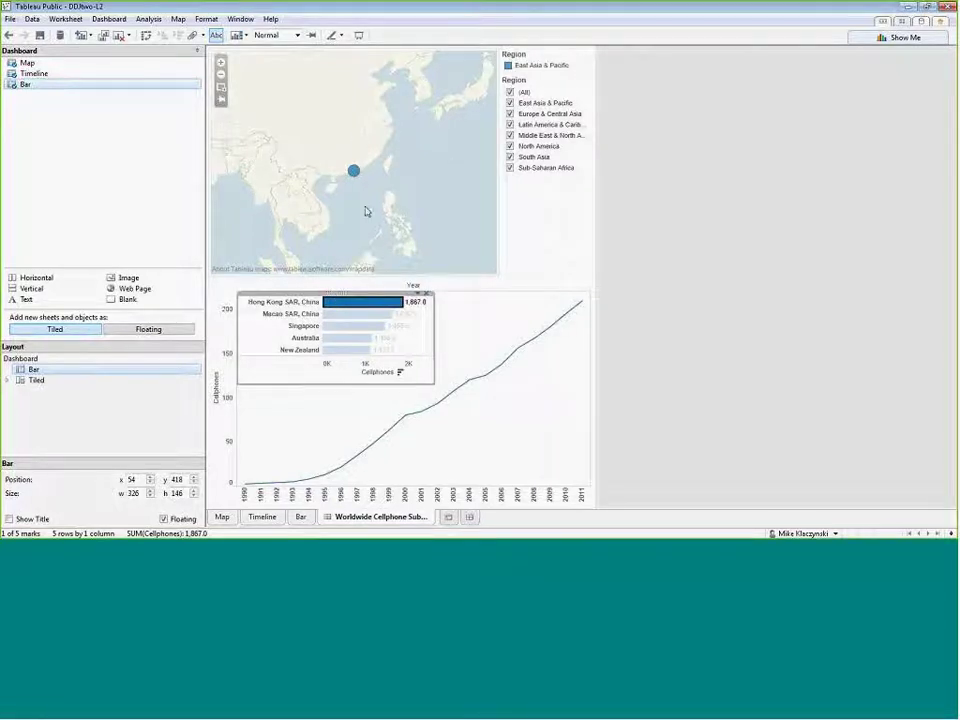
pyautogui.click(383, 304)
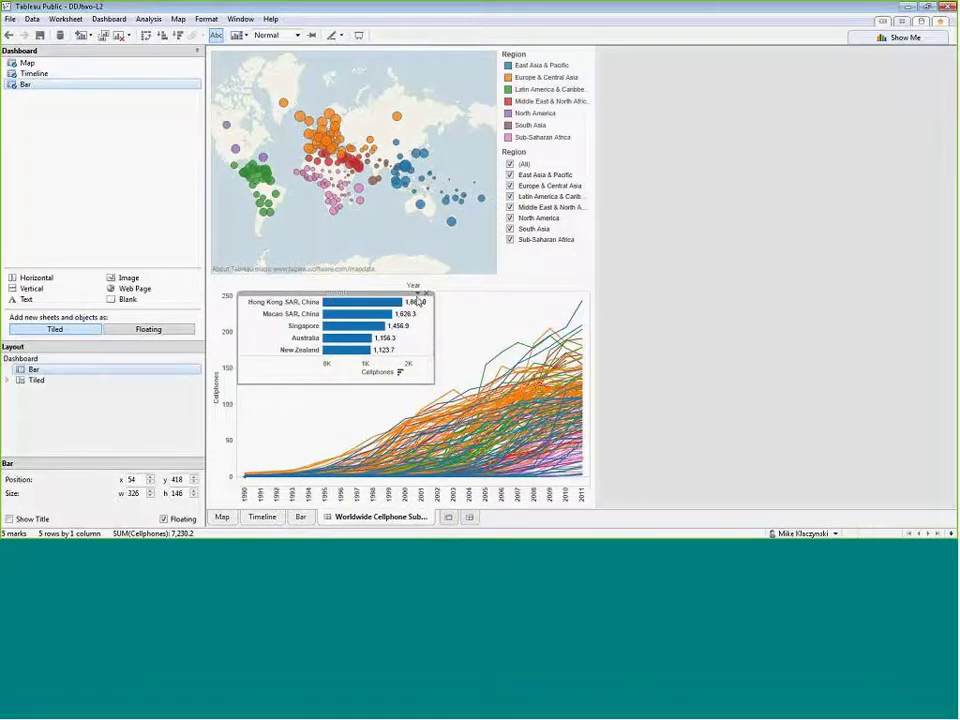
# Stop using the bar chart as a filter, and check by selecting Hong Kong SAR, China in the bar chart and on the map.
pyautogui.click(417, 296)
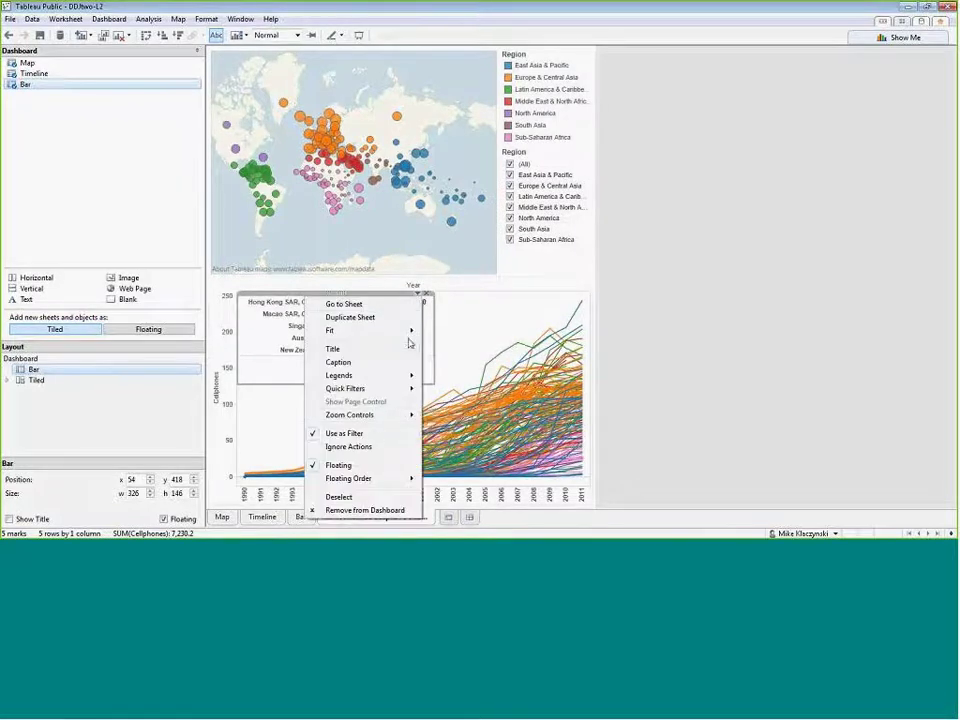
pyautogui.click(348, 433)
pyautogui.click(395, 302)
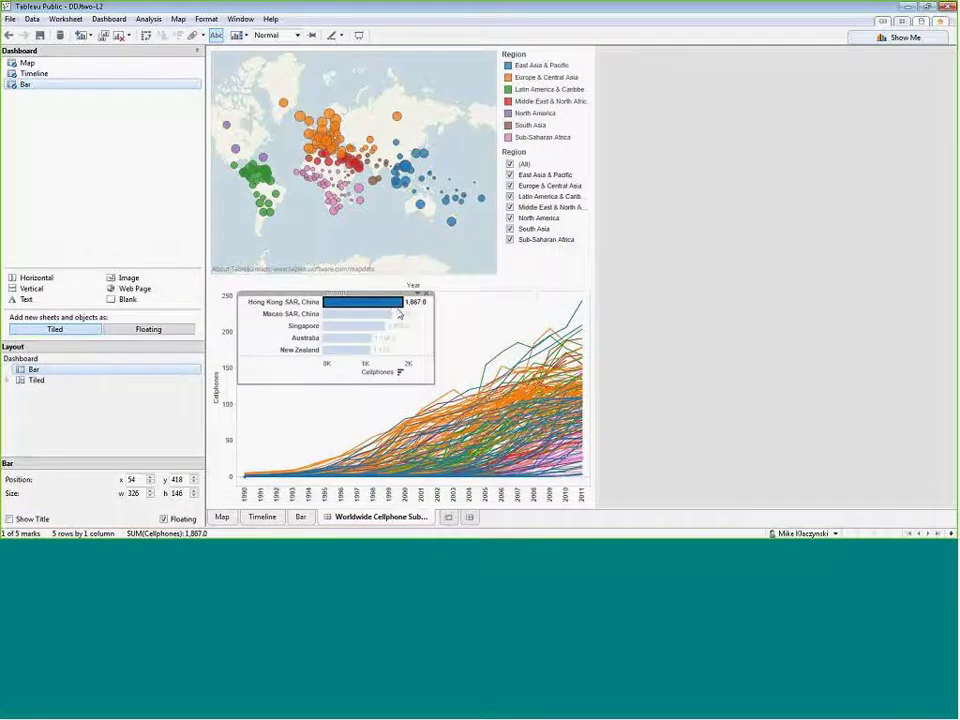
pyautogui.click(406, 168)
pyautogui.click(406, 168)
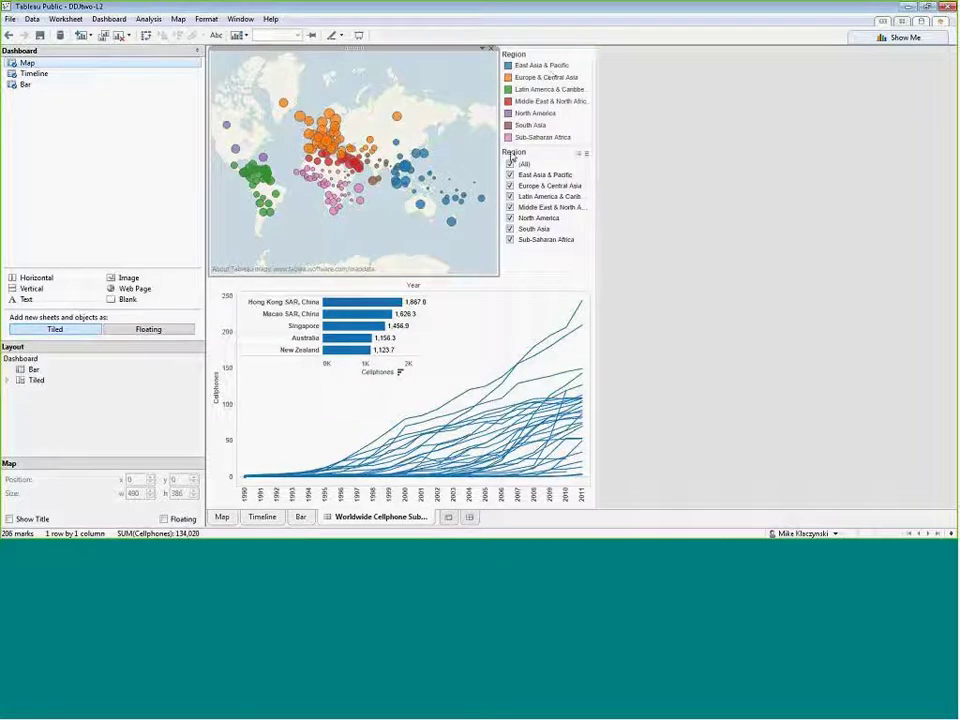
# Highlight Europe & Central Asia, Latin America & Caribbean, and Middle East & North Africa in turn from the Region colour legend.
pyautogui.click(536, 77)
pyautogui.click(531, 90)
pyautogui.click(531, 101)
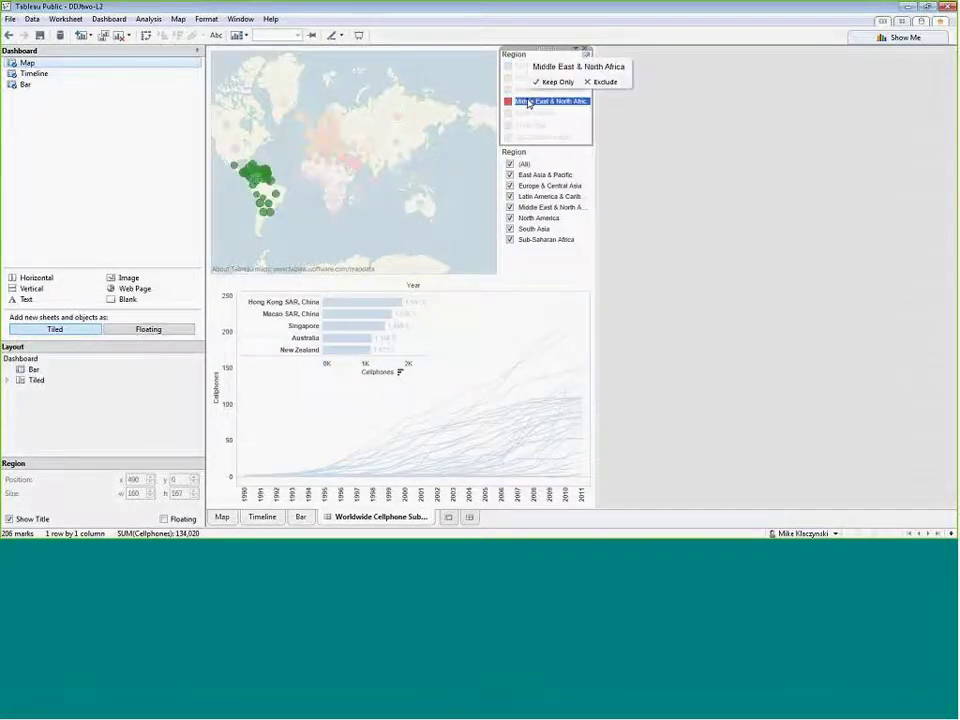
# Highlight each listed region in turn from the Region colour legend, finishing with East Asia & Pacific, and clear the highlight.
pyautogui.click(527, 113)
pyautogui.click(527, 125)
pyautogui.click(527, 137)
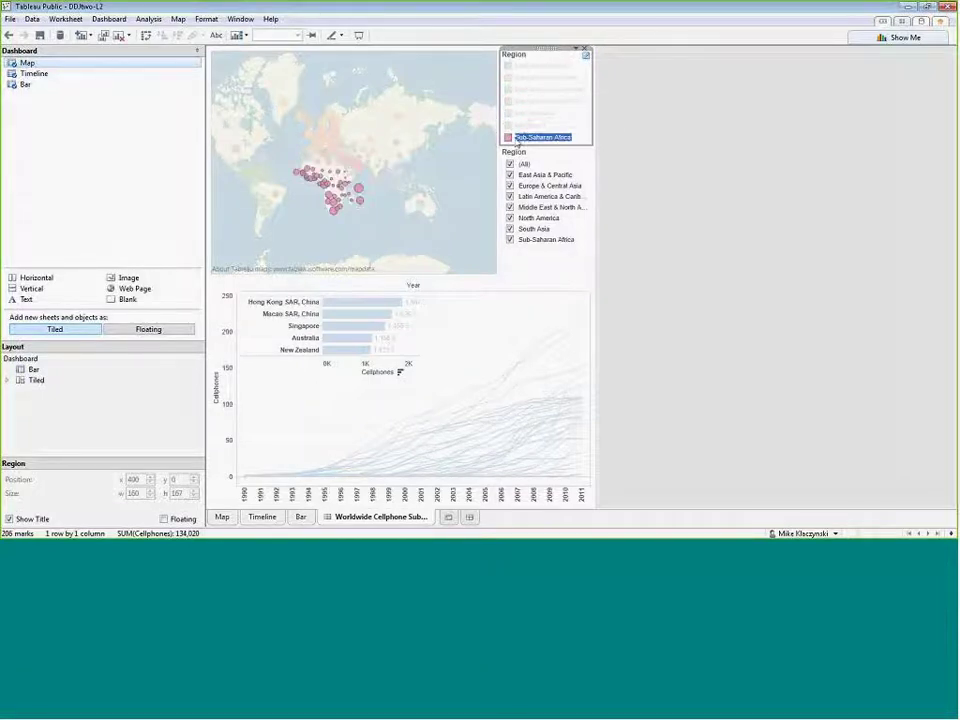
pyautogui.click(516, 101)
pyautogui.click(515, 89)
pyautogui.click(513, 77)
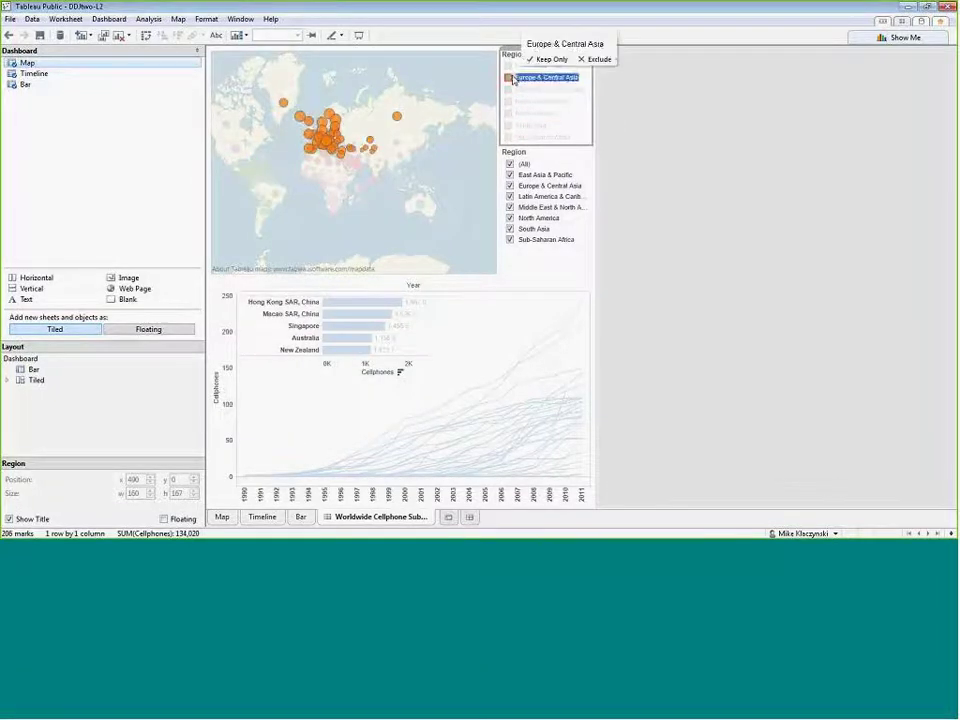
pyautogui.click(511, 66)
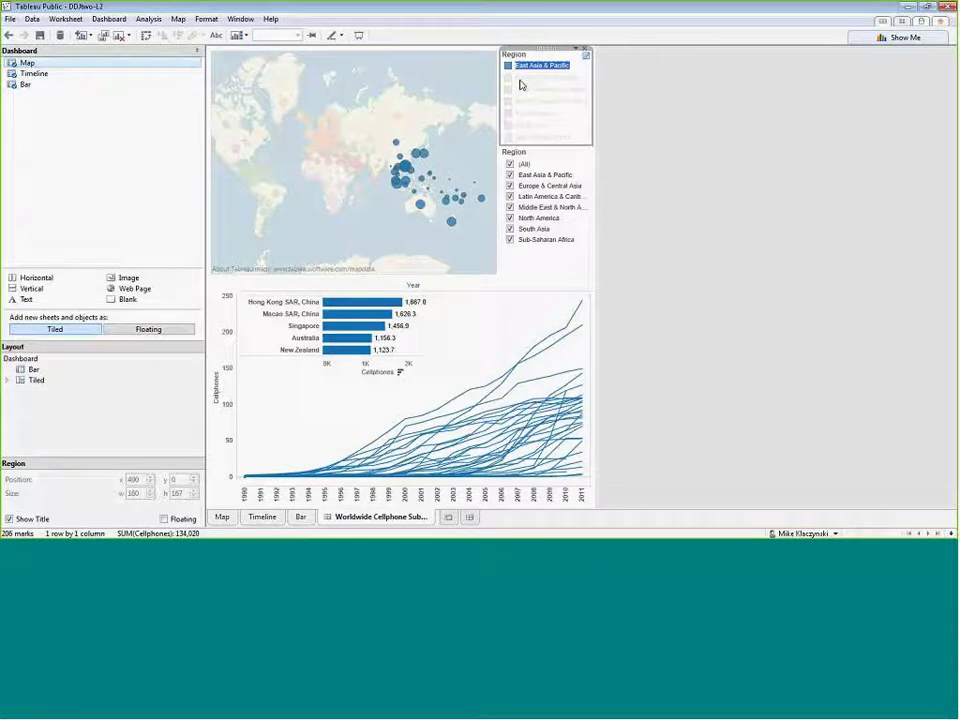
pyautogui.click(529, 80)
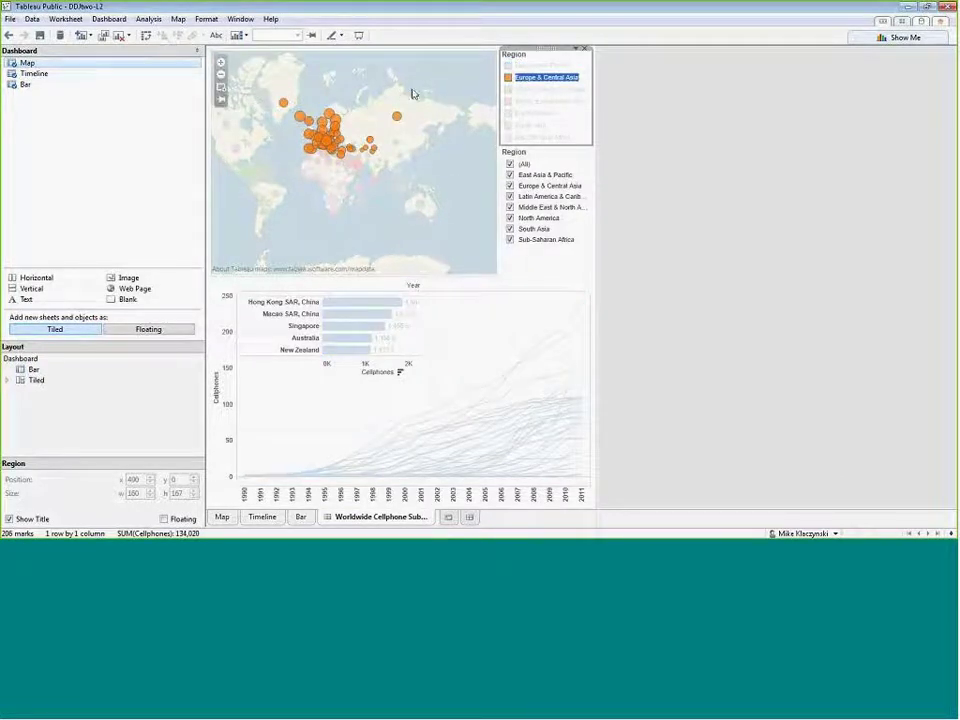
pyautogui.click(522, 70)
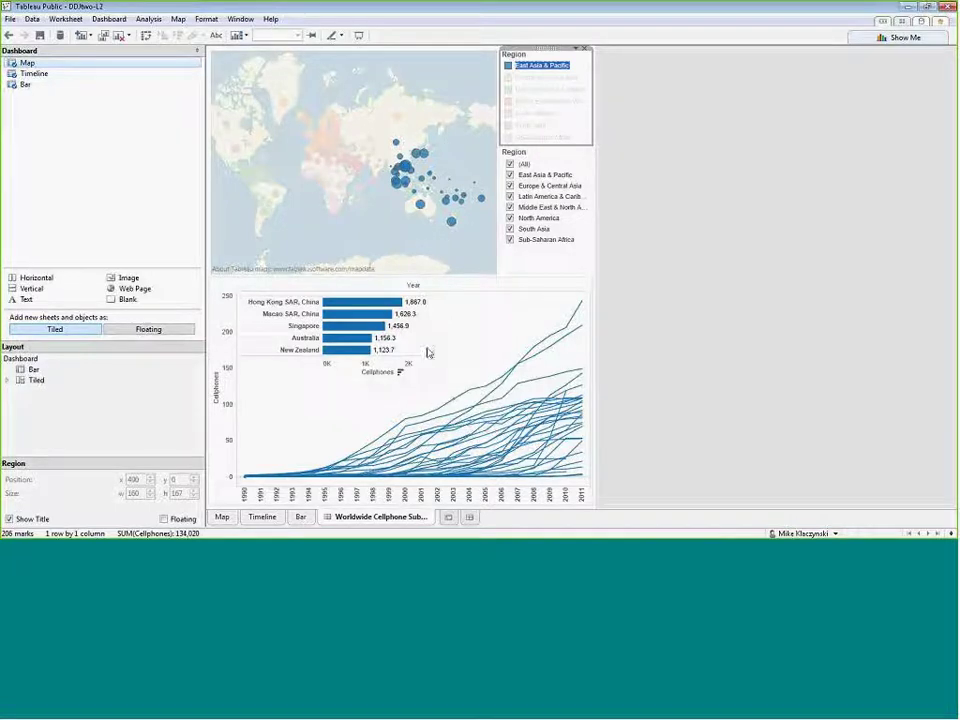
pyautogui.click(542, 66)
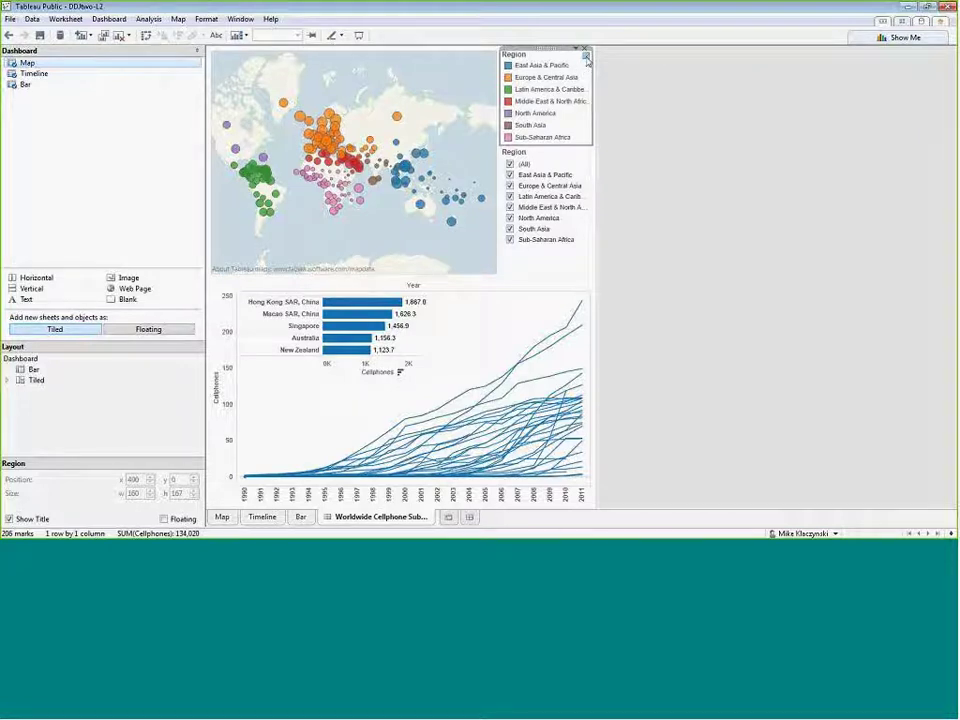
# Turn legend highlighting off and back on, checking it with East Asia & Pacific and other legend regions, and clear the selection.
pyautogui.click(587, 59)
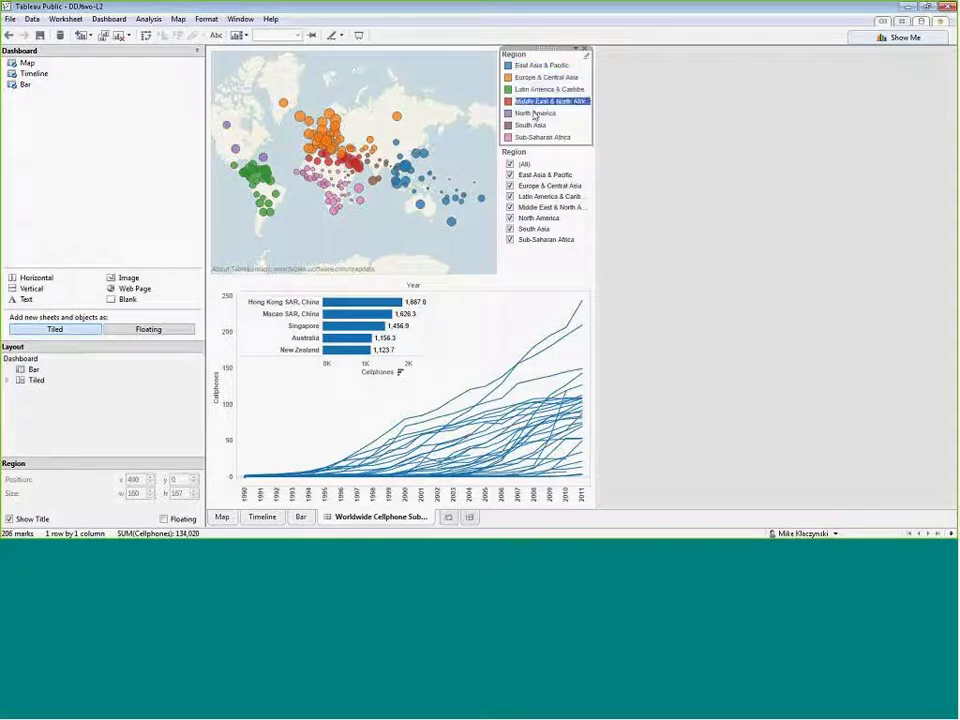
pyautogui.moveTo(533, 138)
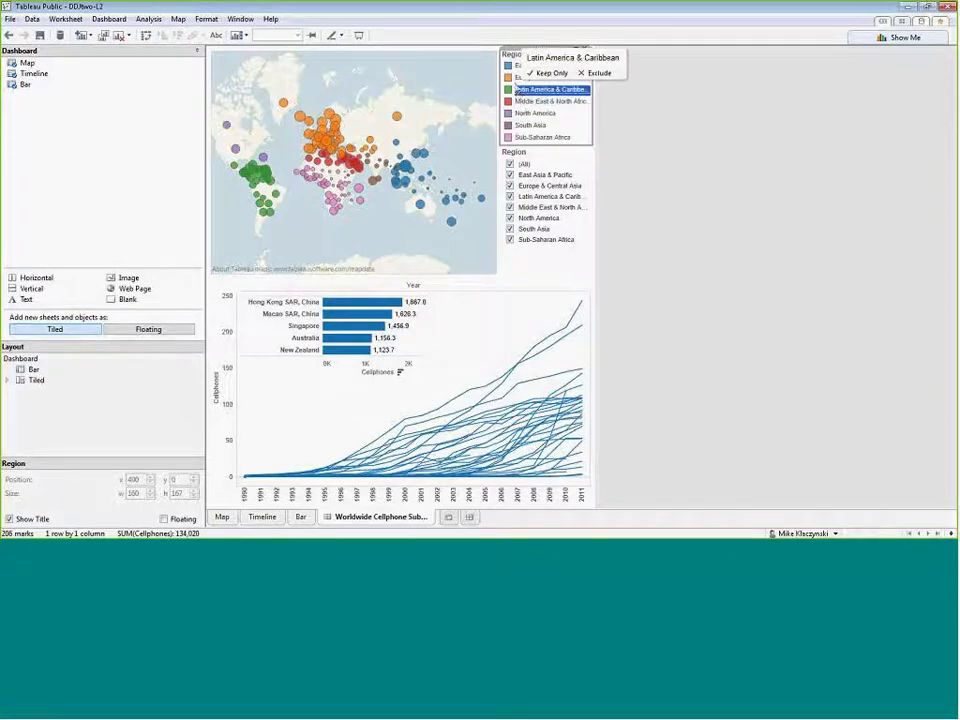
pyautogui.click(585, 56)
pyautogui.click(540, 65)
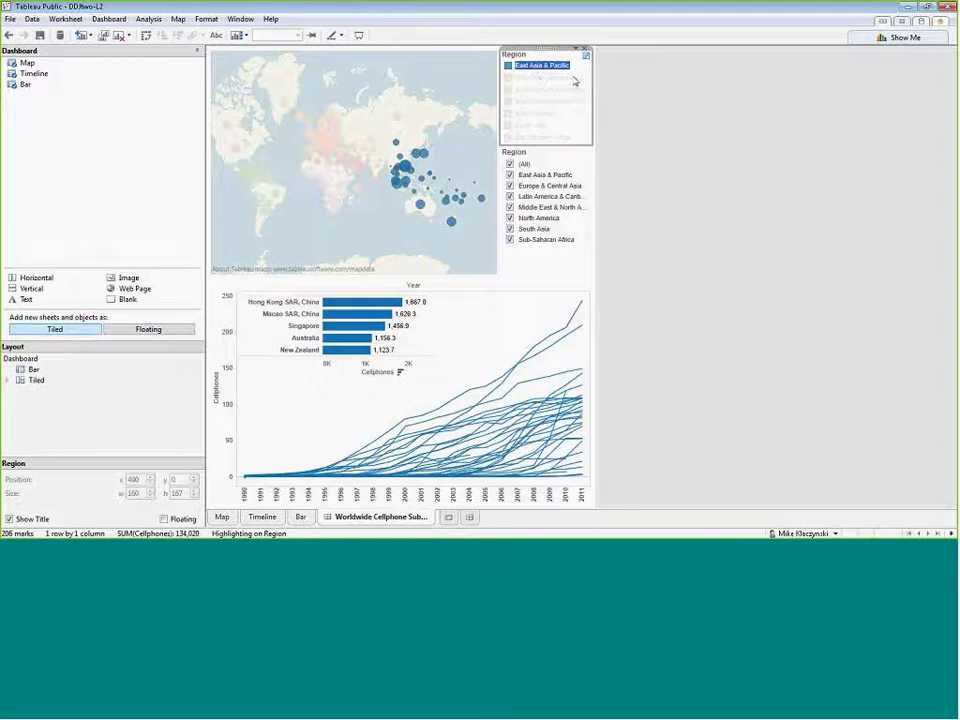
pyautogui.click(525, 78)
pyautogui.click(529, 90)
pyautogui.click(532, 100)
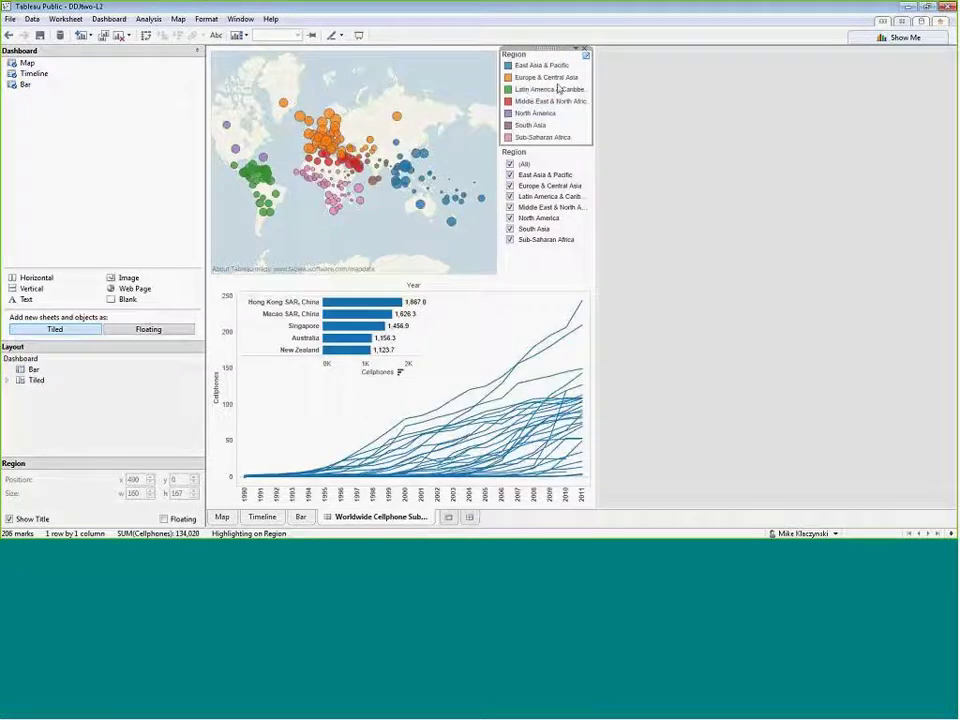
pyautogui.click(450, 84)
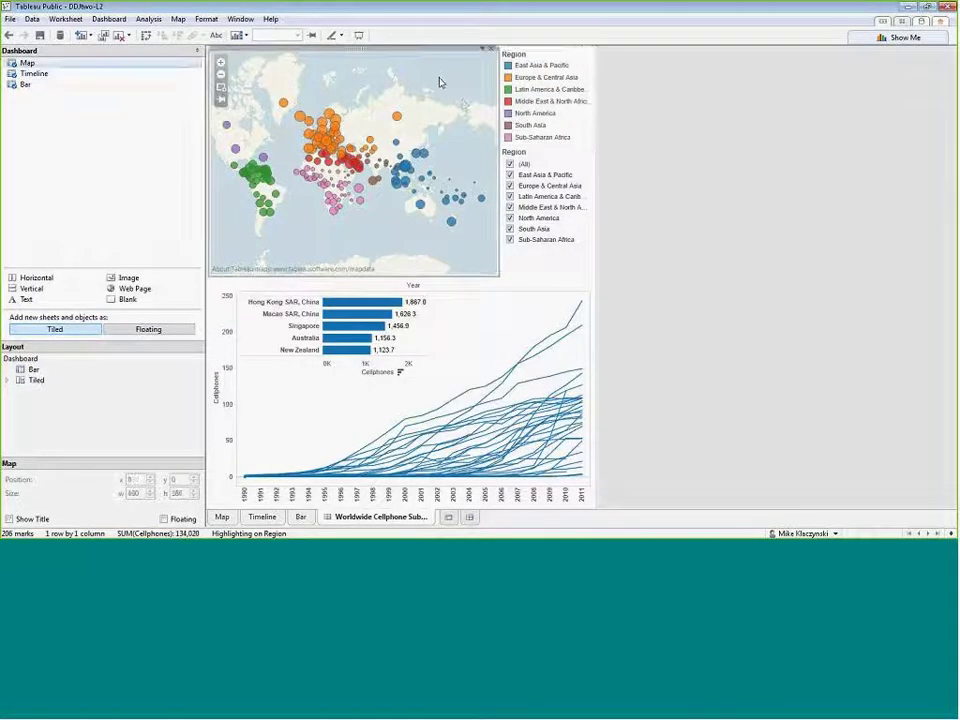
# Stop highlighting on Region and set the dashboard highlighting to Country Name.
pyautogui.click(331, 36)
pyautogui.click(341, 37)
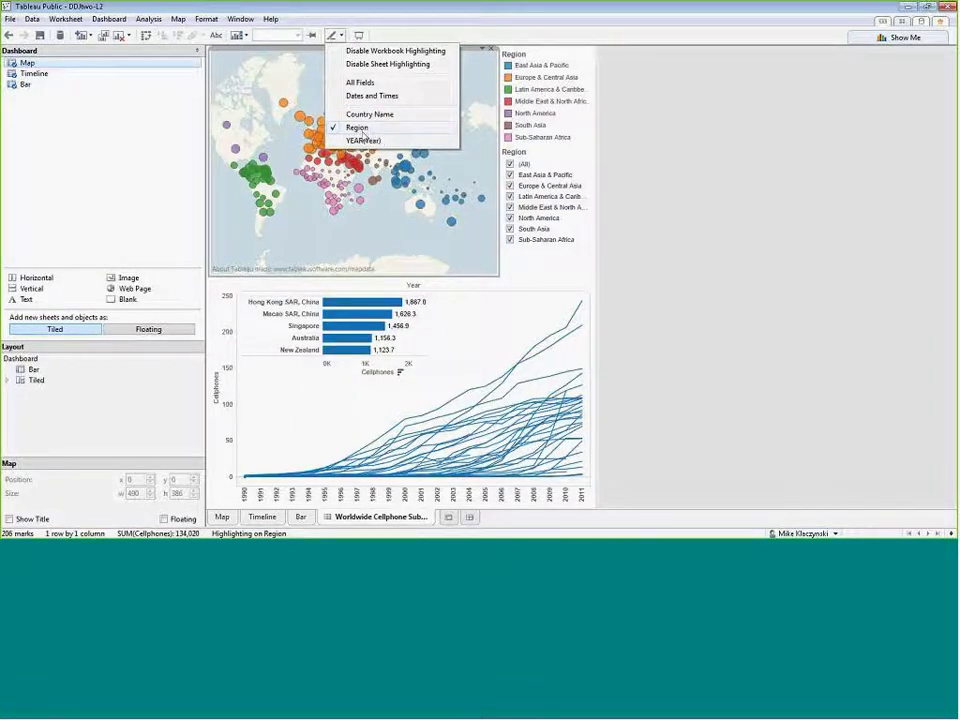
pyautogui.click(340, 130)
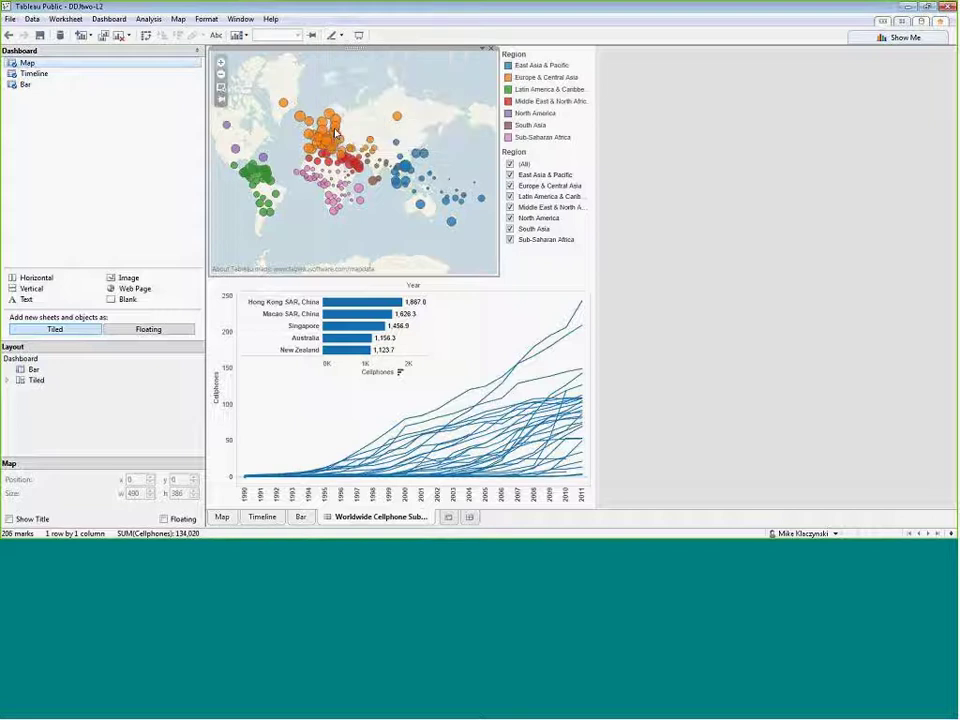
pyautogui.click(340, 35)
pyautogui.click(394, 116)
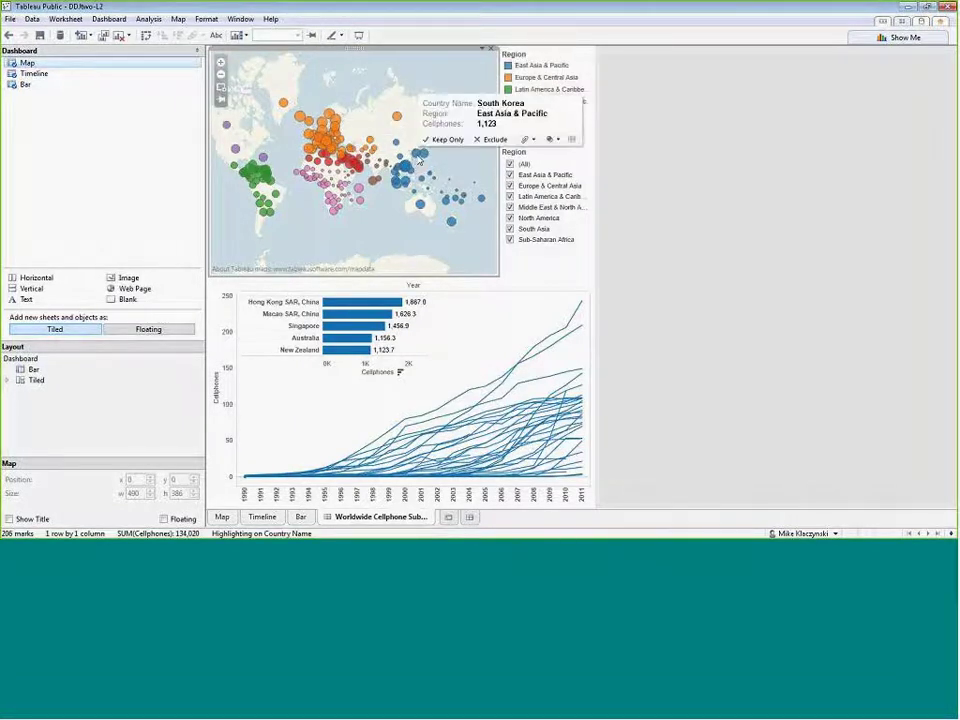
# Test the country highlighting by selecting South Korea and Australia on the map, and clear the selection.
pyautogui.click(416, 155)
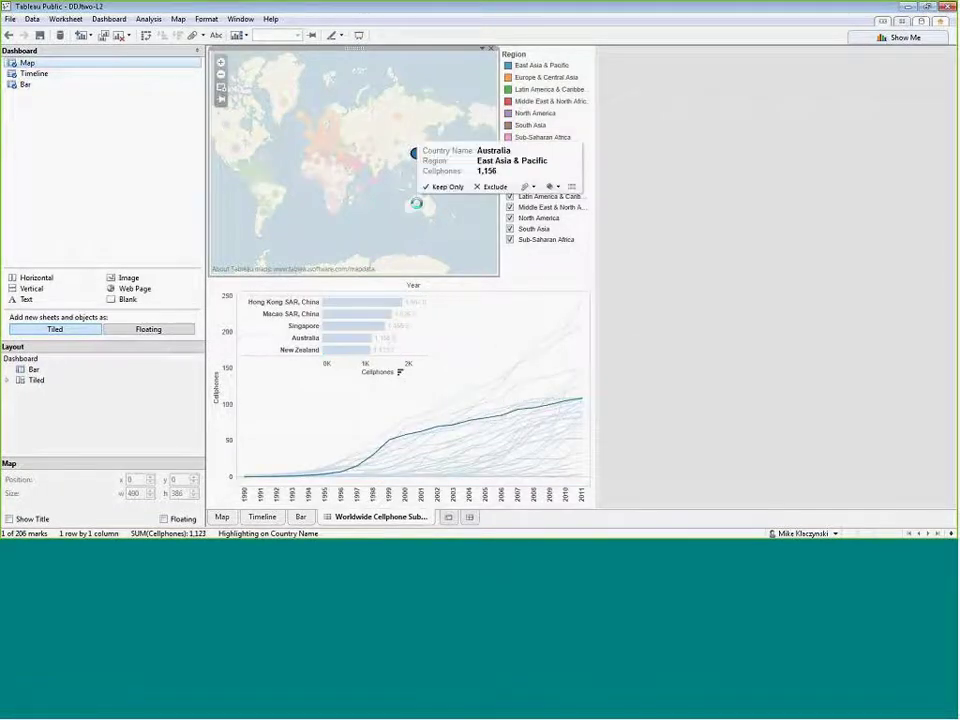
pyautogui.click(416, 203)
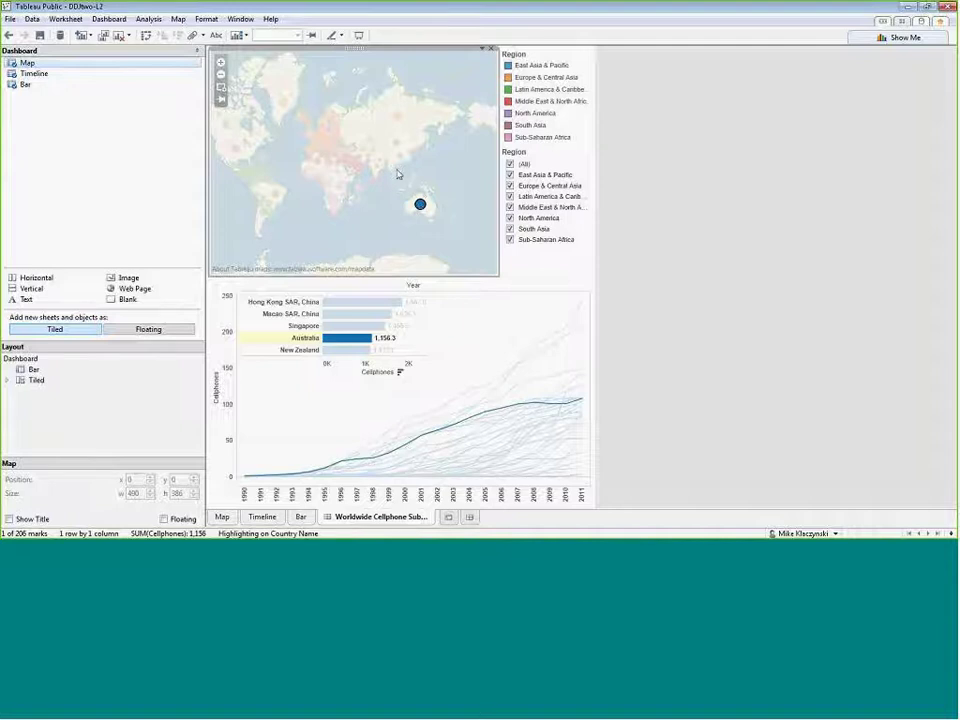
pyautogui.click(396, 169)
pyautogui.click(395, 170)
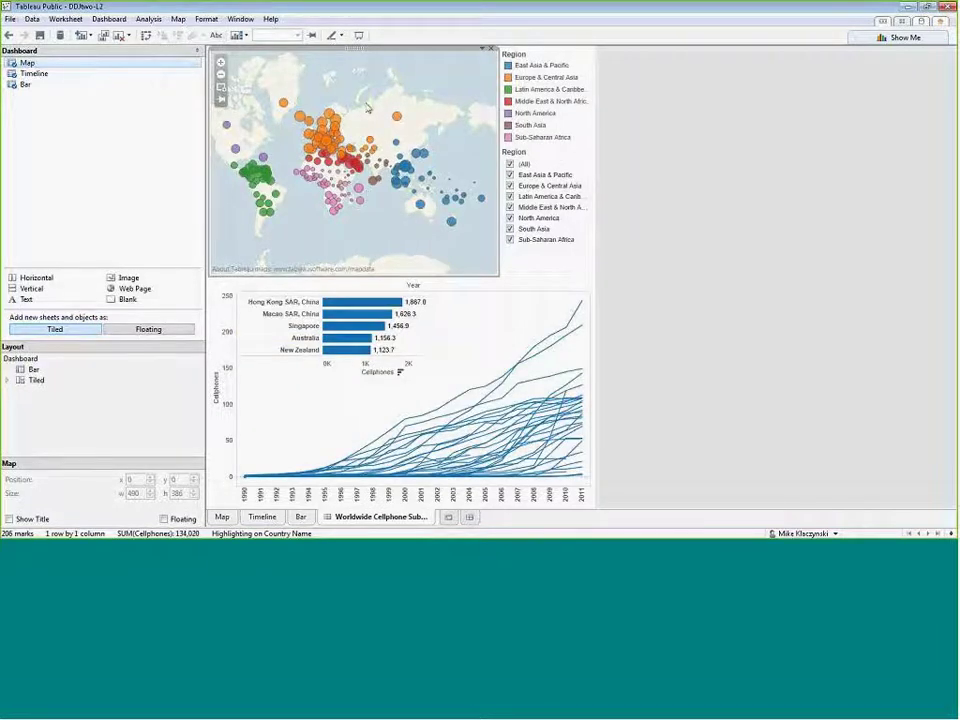
# Highlight Estonia, several other Europe & Central Asia countries and Australia one by one on the map, and clear the selection.
pyautogui.moveTo(338, 132)
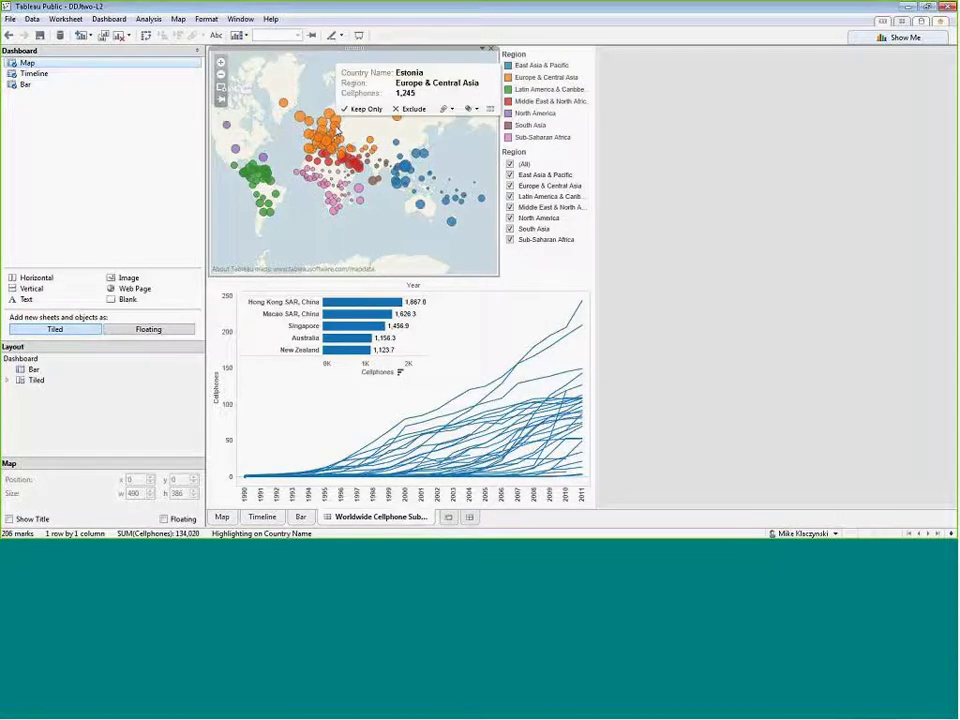
pyautogui.click(336, 128)
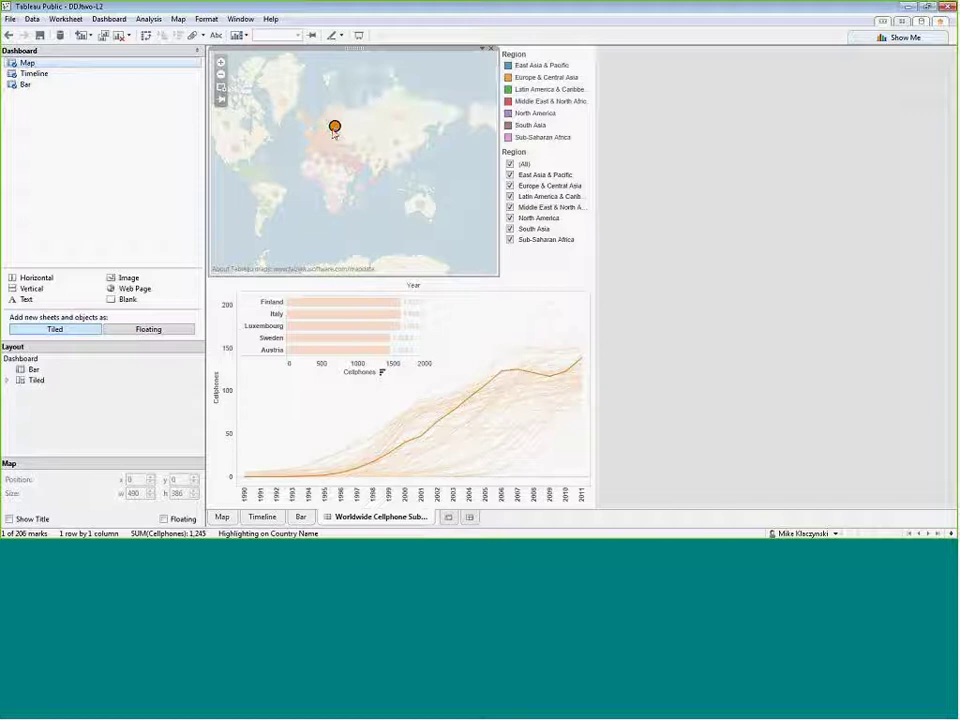
pyautogui.moveTo(329, 142)
pyautogui.click(397, 118)
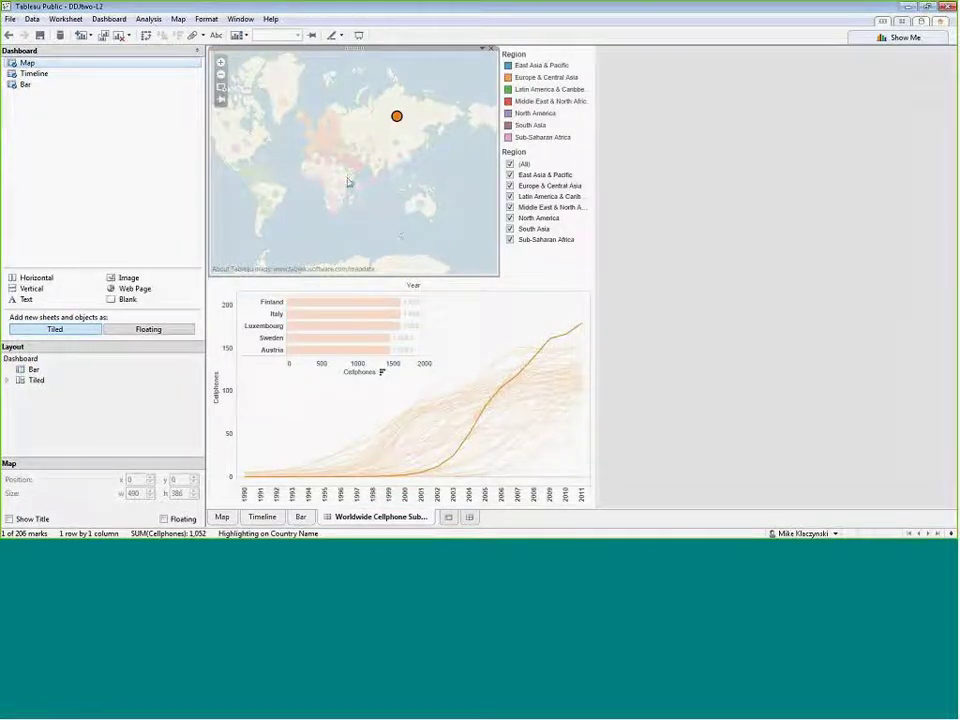
pyautogui.click(309, 121)
pyautogui.click(312, 136)
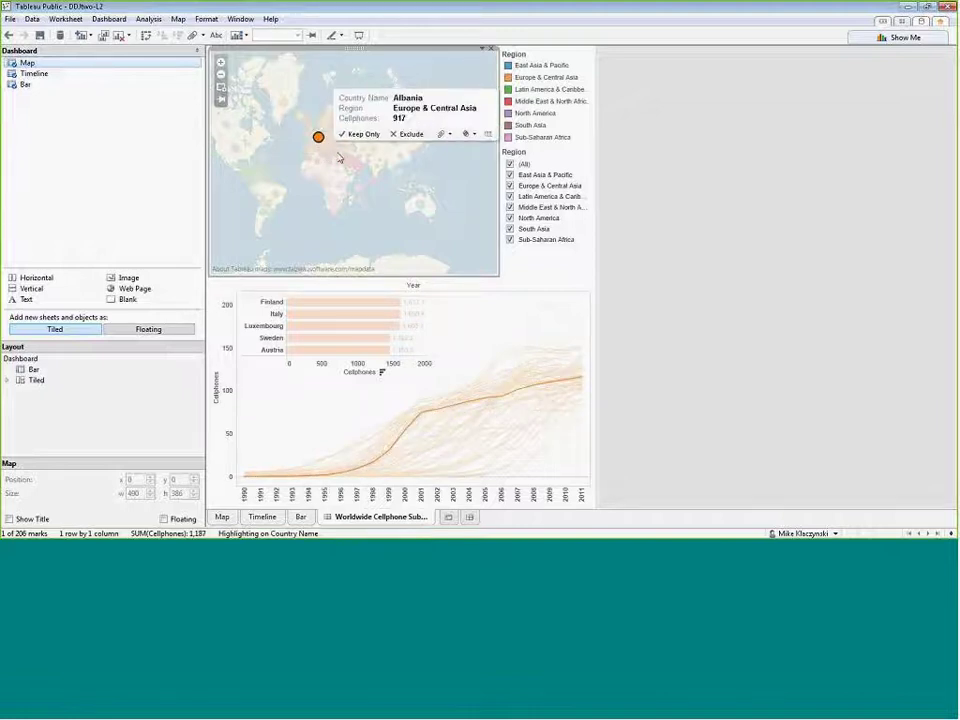
pyautogui.click(311, 148)
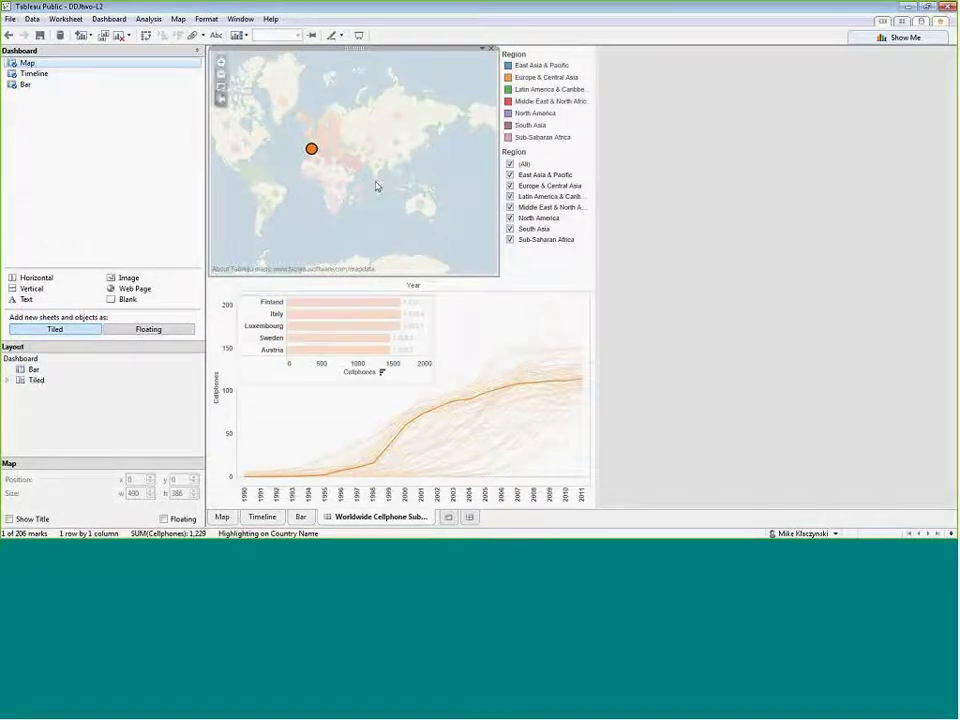
pyautogui.click(319, 135)
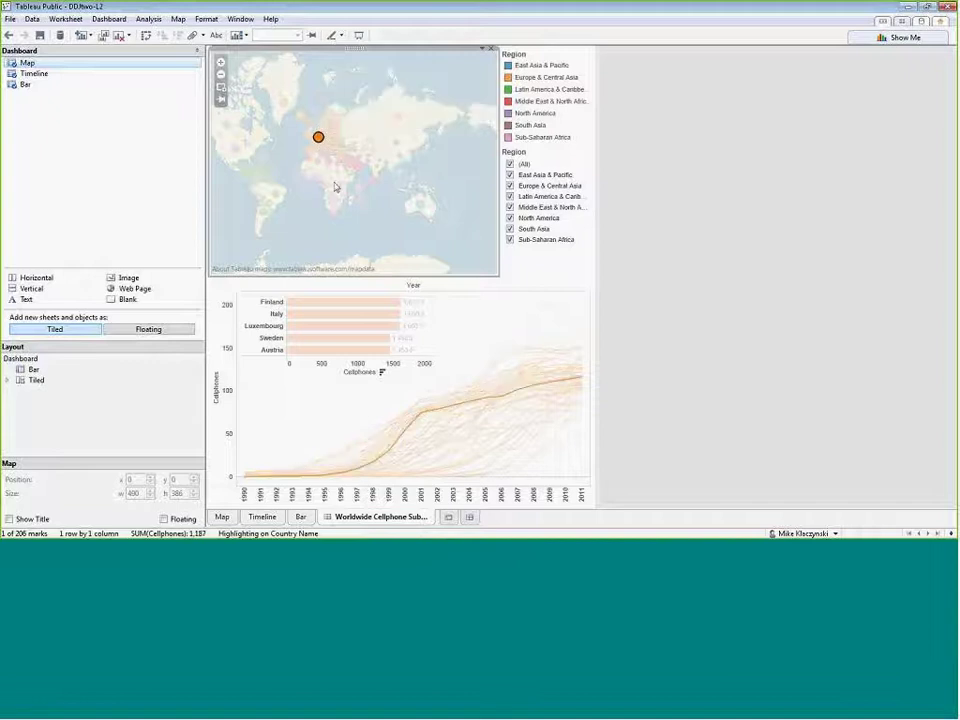
pyautogui.click(420, 205)
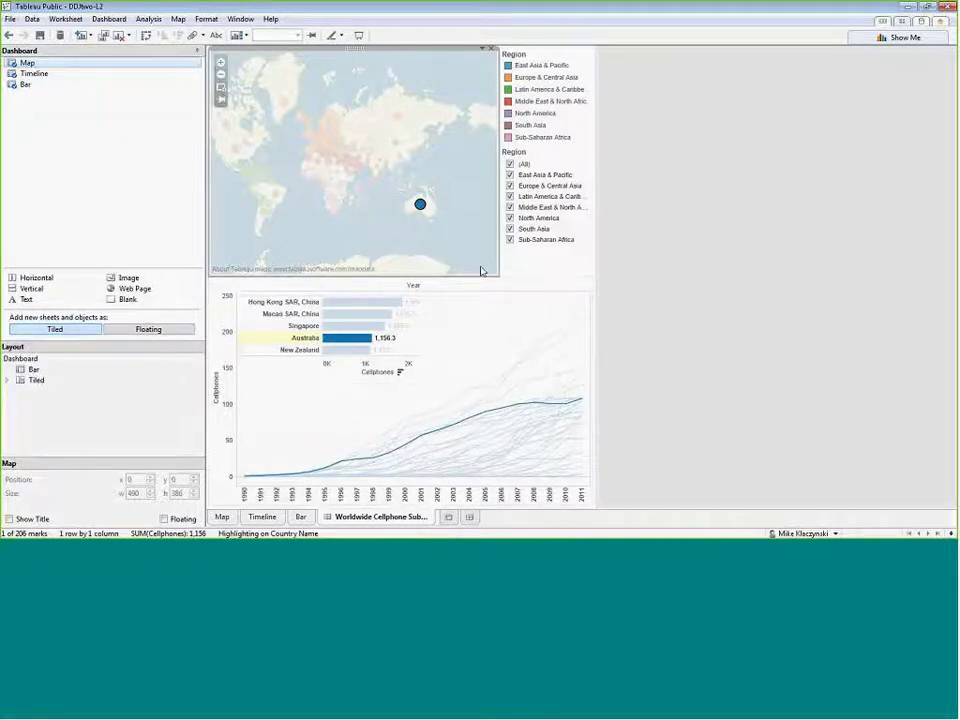
pyautogui.moveTo(421, 207)
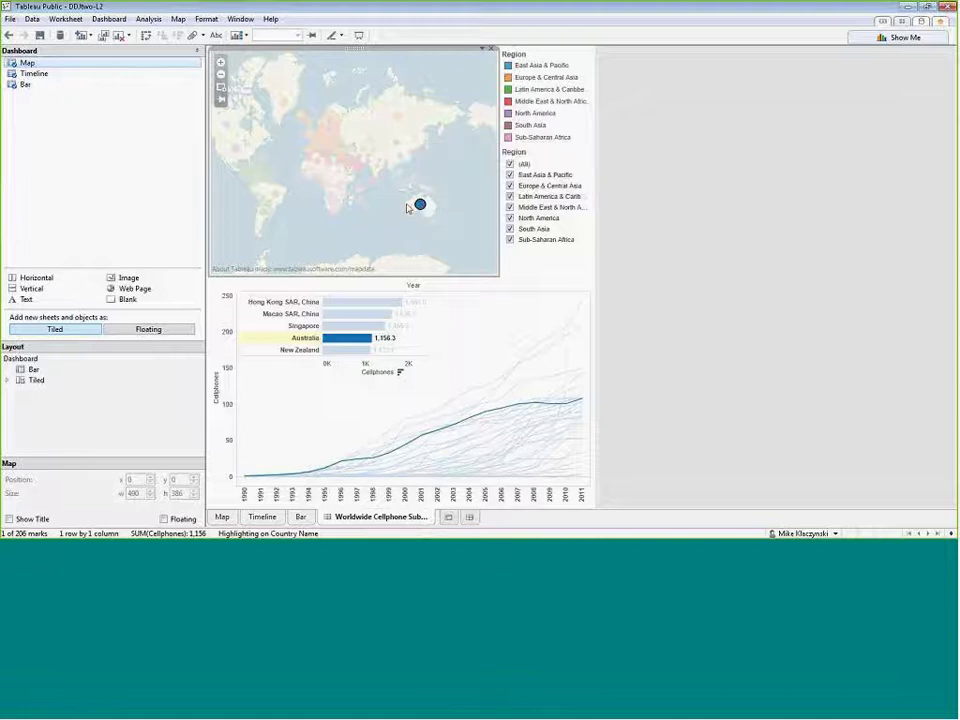
pyautogui.click(412, 206)
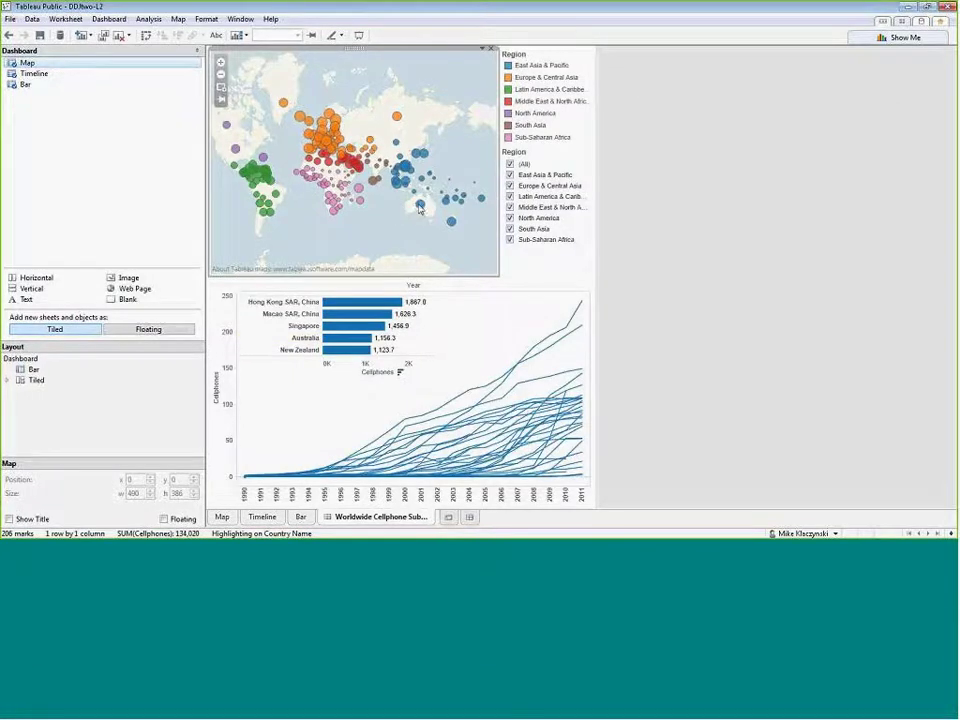
# Filter by a group of European and Middle Eastern marks on the map, and zoom in twice centred on Europe.
pyautogui.moveTo(402, 181)
pyautogui.moveTo(270, 90); pyautogui.dragTo(362, 154)
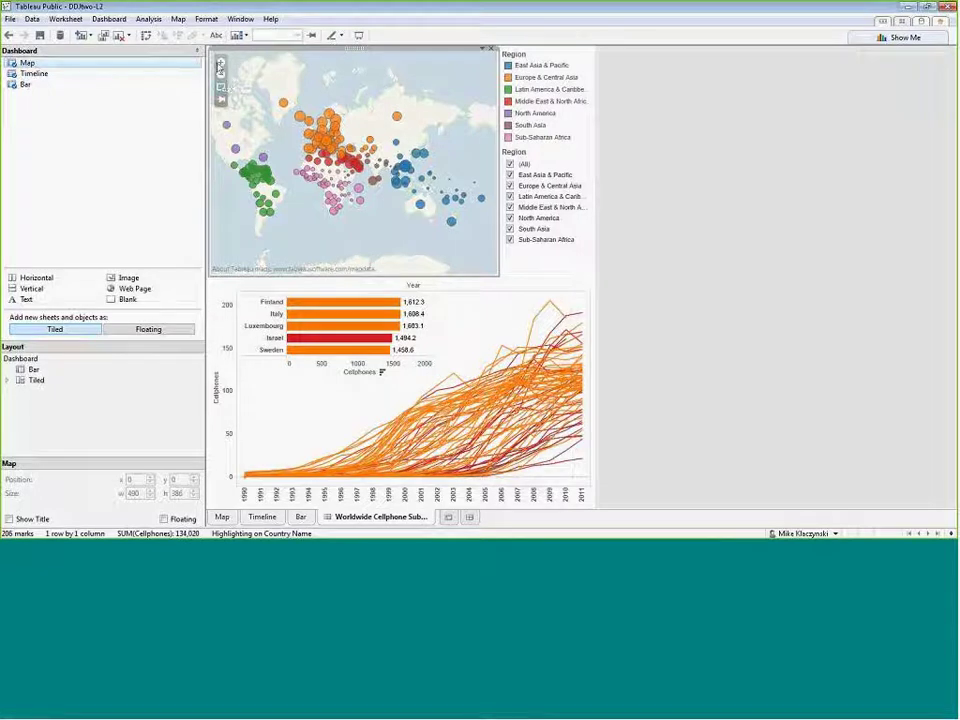
pyautogui.click(222, 63)
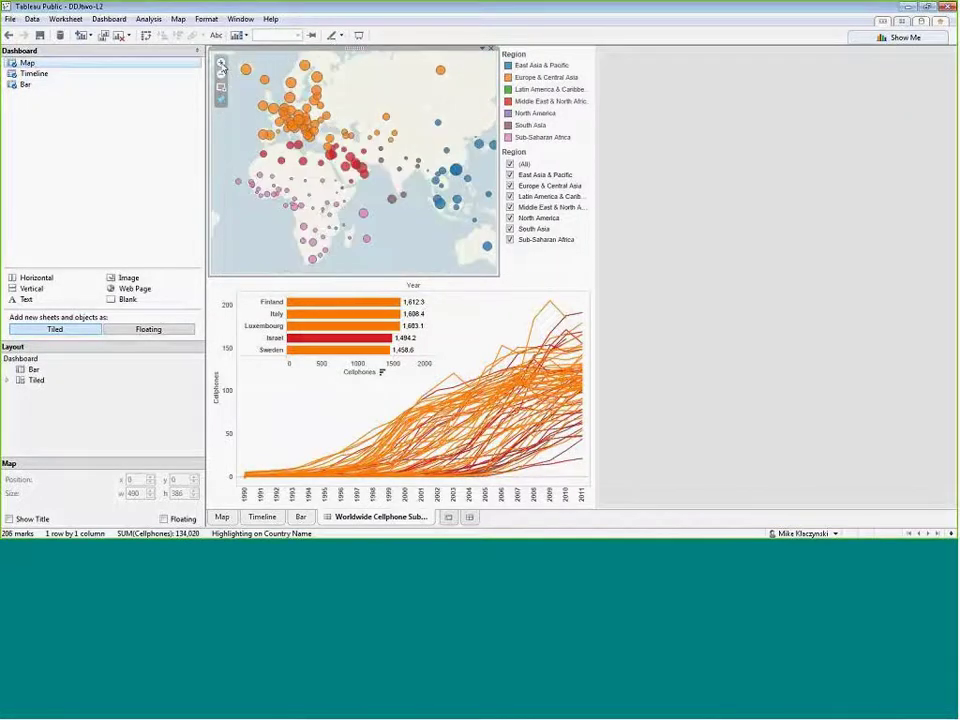
pyautogui.click(222, 63)
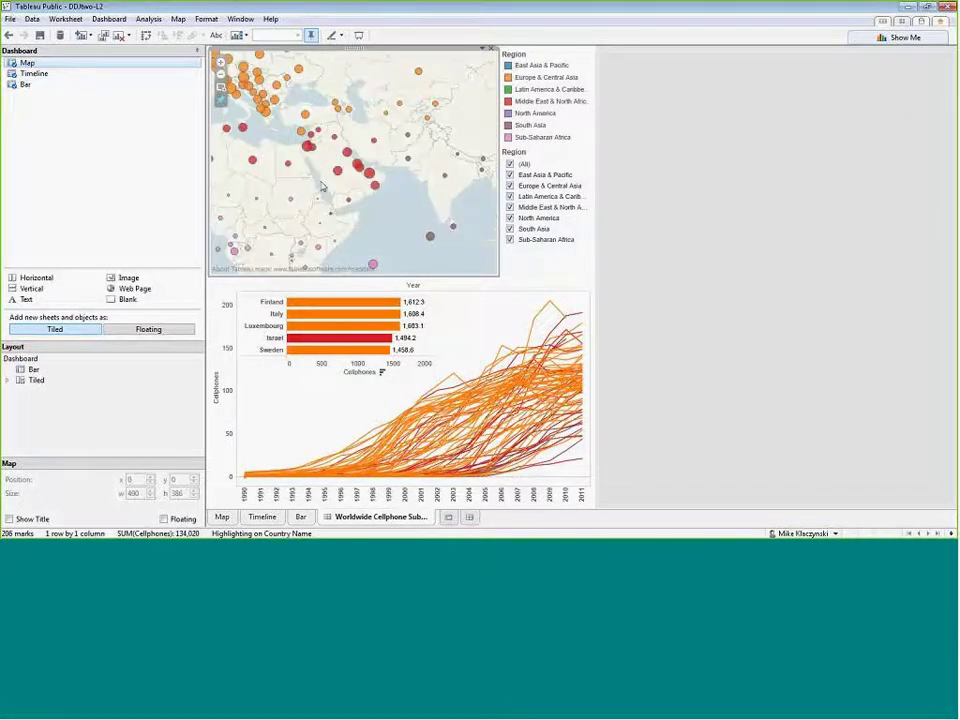
pyautogui.moveTo(321, 182); pyautogui.dragTo(432, 251)
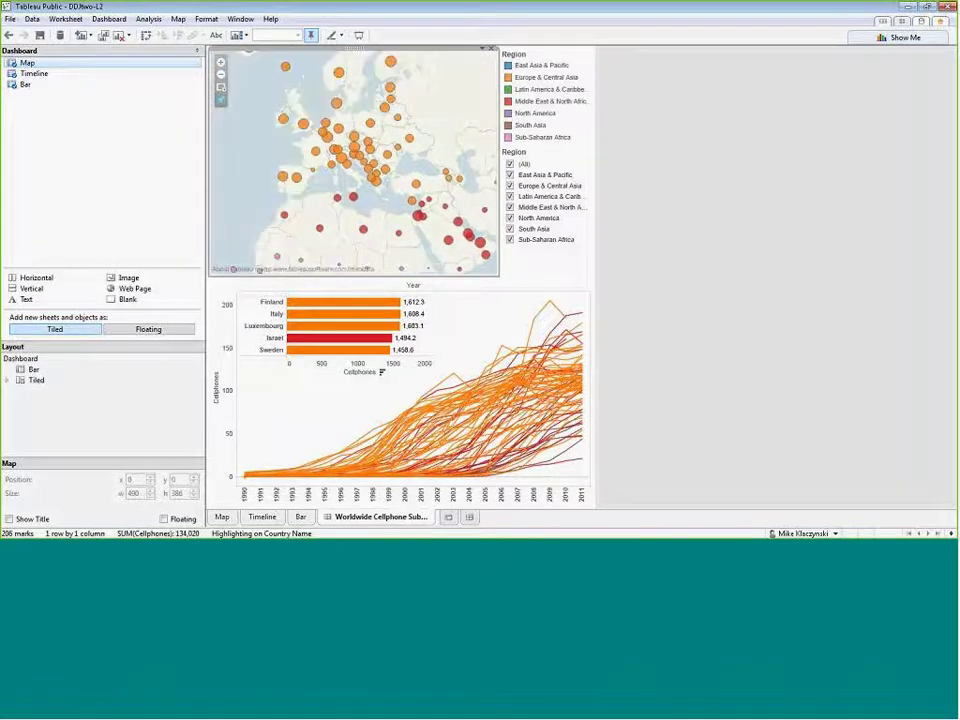
# Try area zooming into Europe on the map, resetting the map view once between attempts.
pyautogui.click(222, 89)
pyautogui.moveTo(261, 95); pyautogui.dragTo(403, 193)
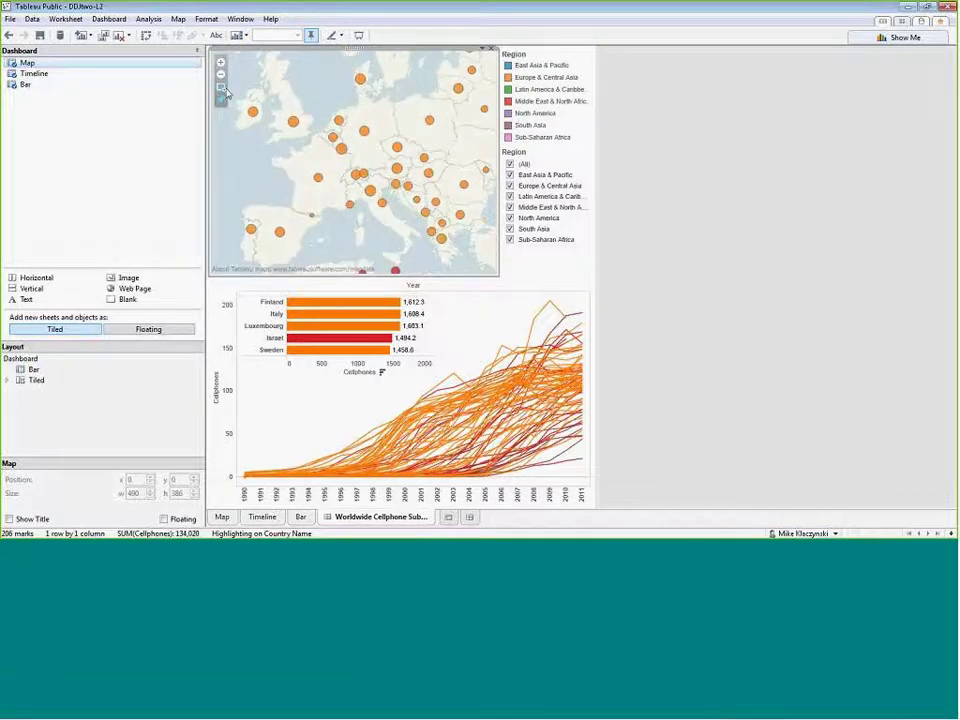
pyautogui.moveTo(257, 86); pyautogui.dragTo(442, 222)
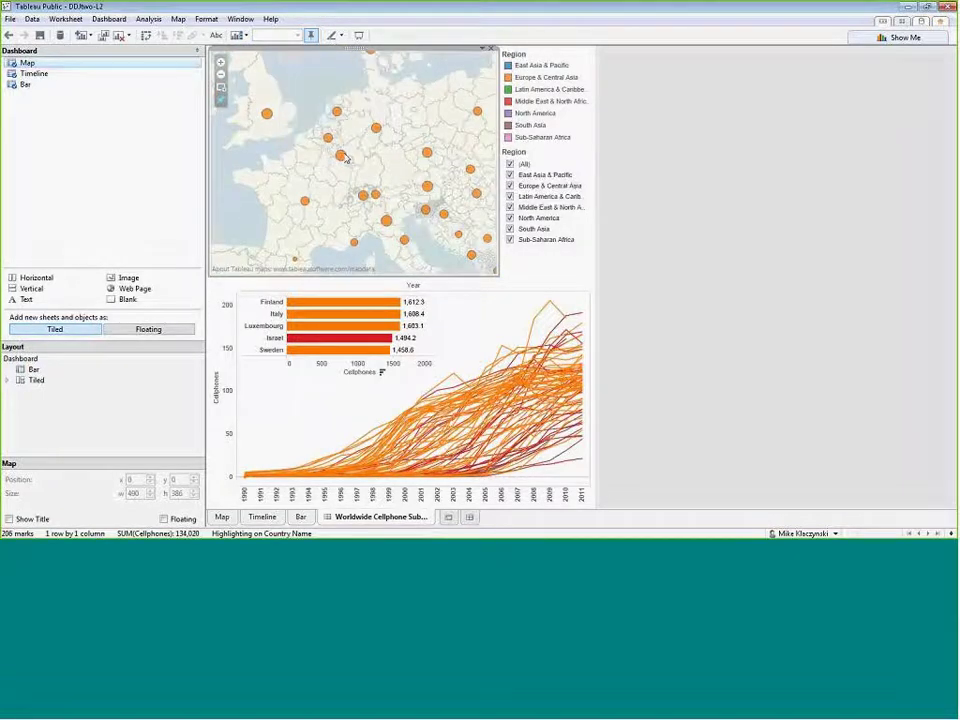
pyautogui.click(222, 102)
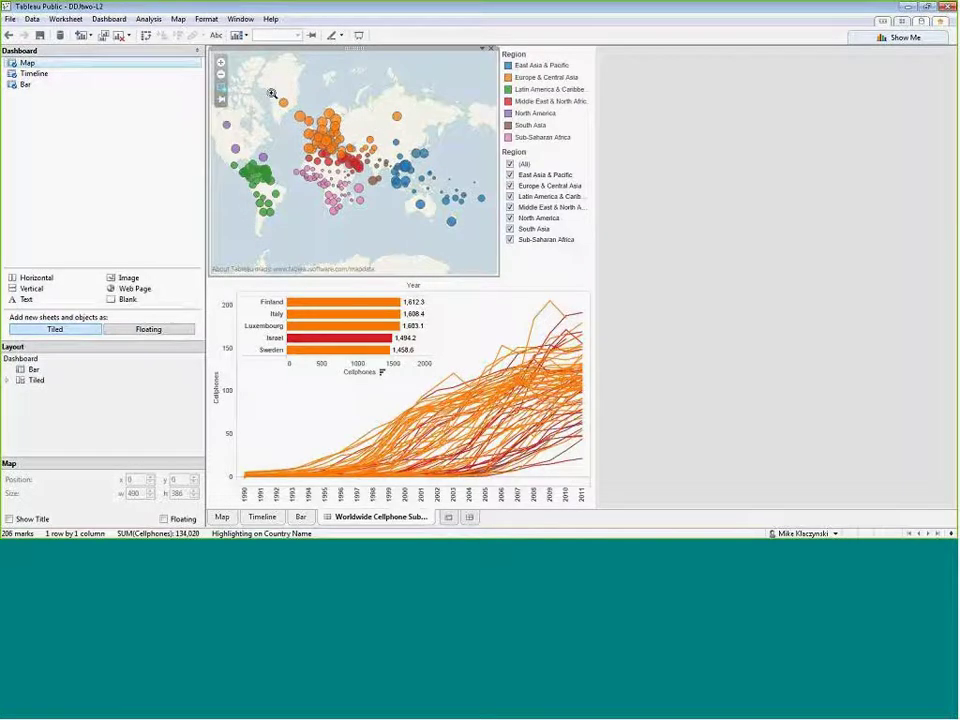
pyautogui.moveTo(214, 60); pyautogui.dragTo(354, 161)
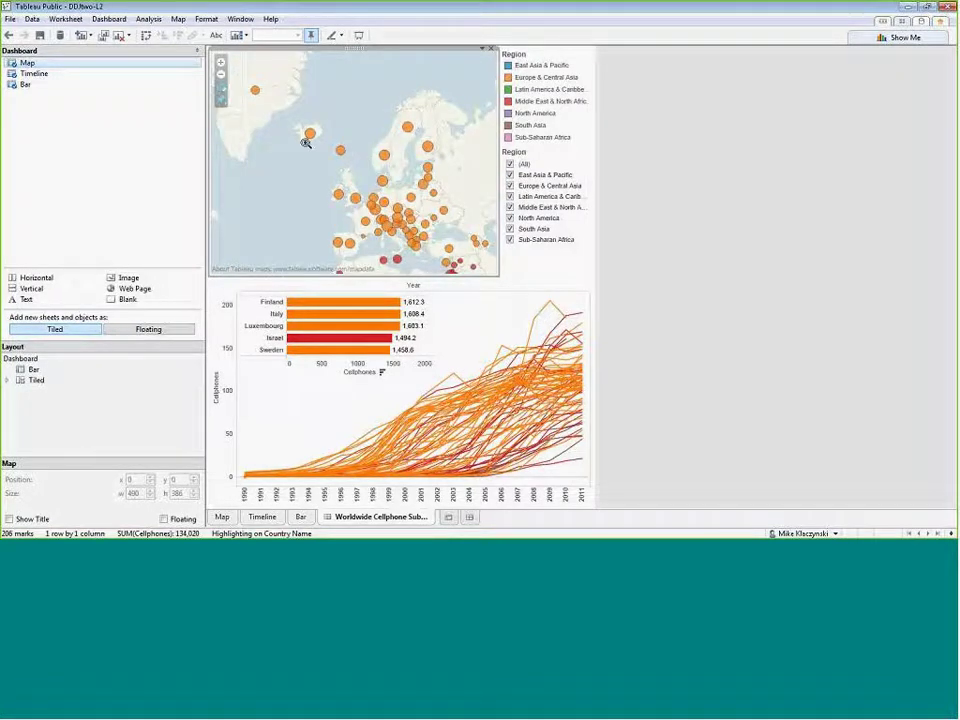
pyautogui.moveTo(226, 103); pyautogui.dragTo(320, 183)
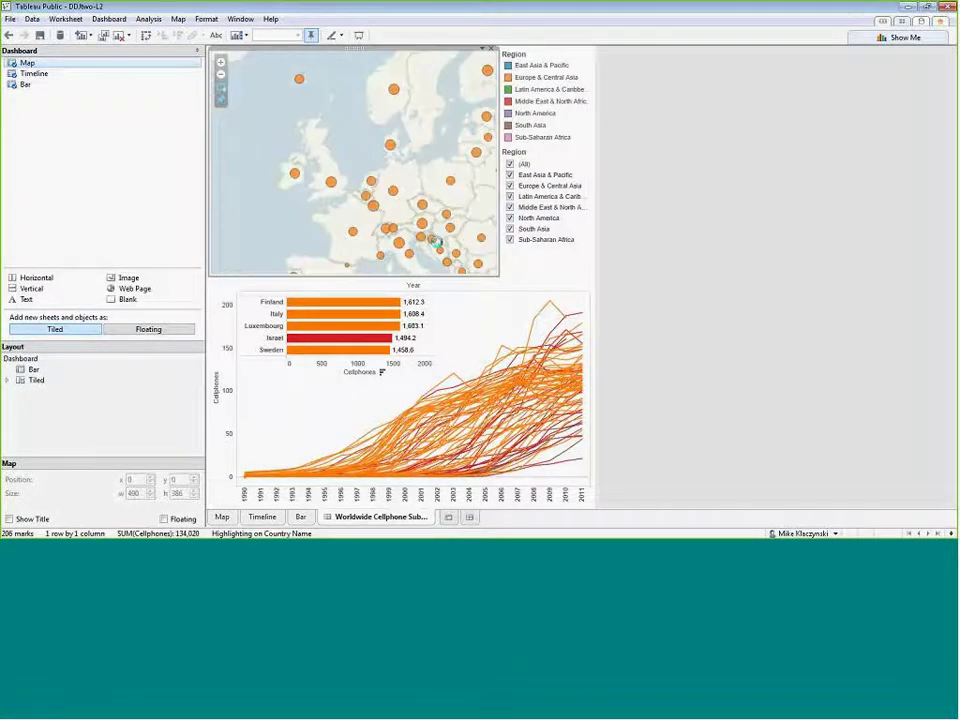
# Reset the map view and change the Region quick filter to a single-value dropdown.
pyautogui.click(221, 99)
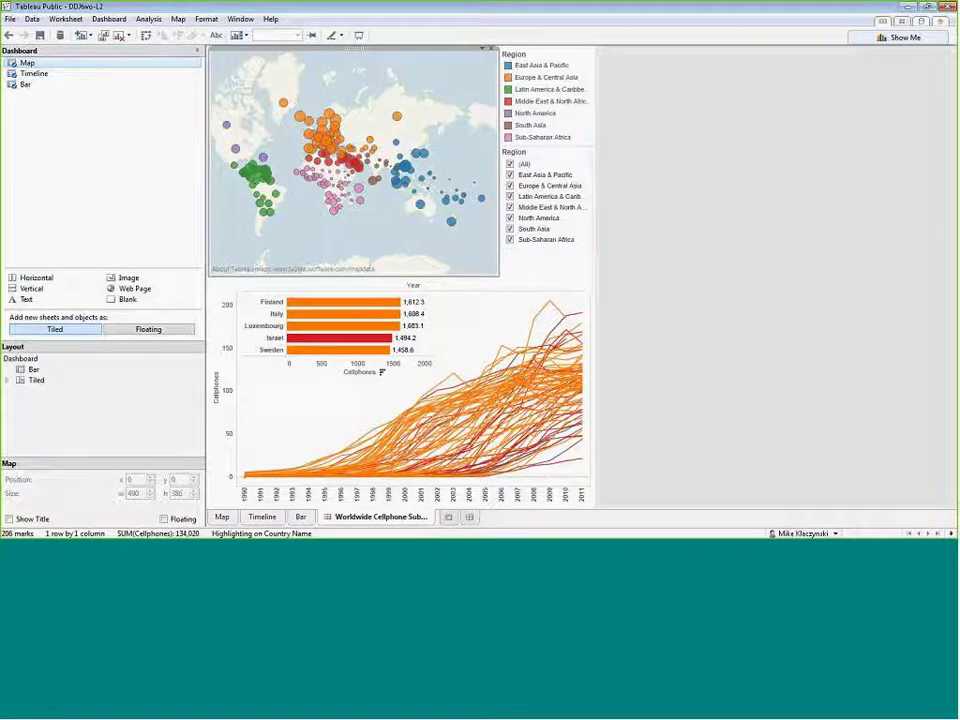
pyautogui.click(549, 166)
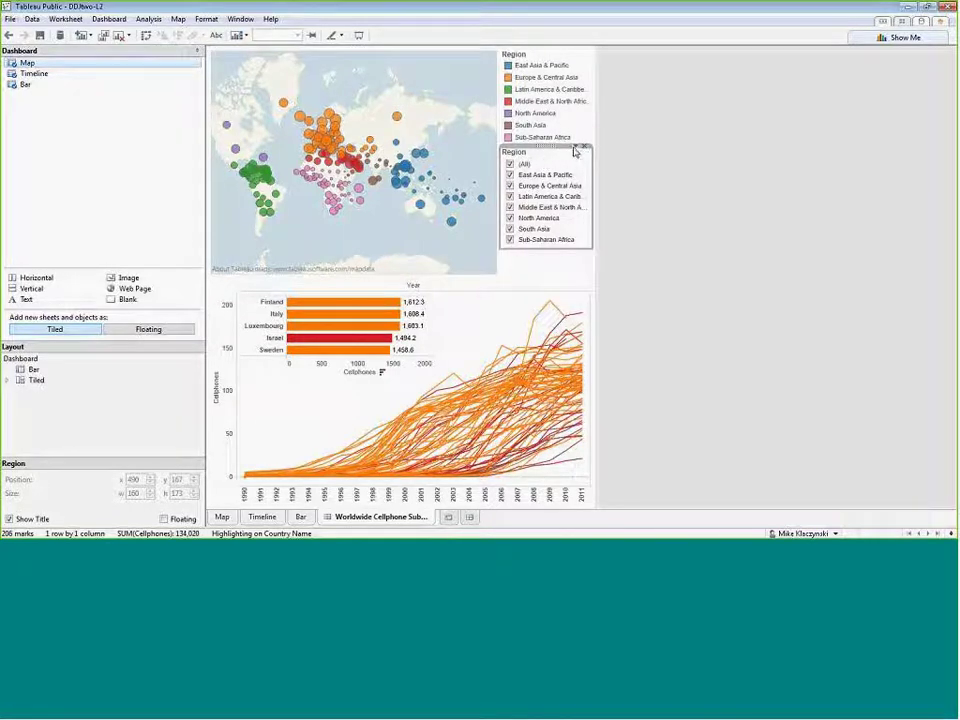
pyautogui.click(576, 149)
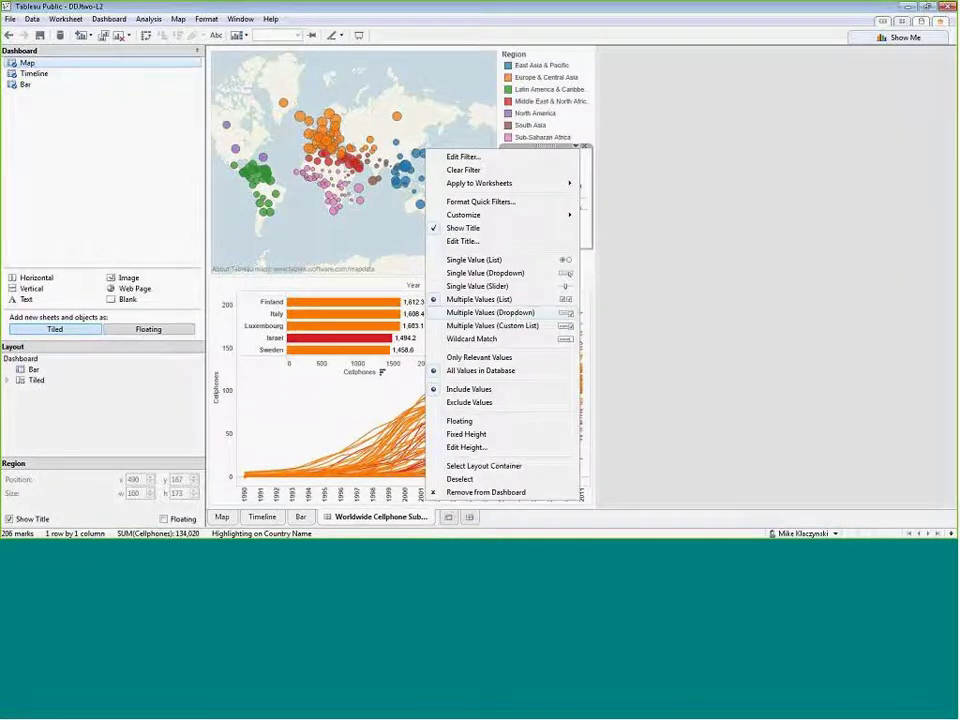
pyautogui.click(490, 312)
pyautogui.click(578, 149)
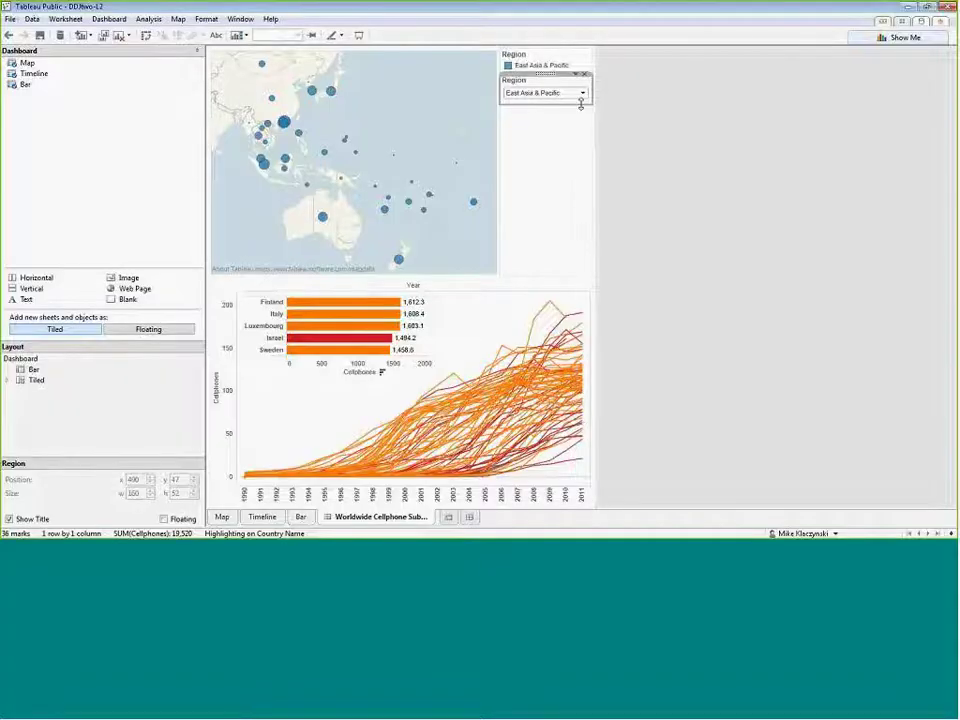
# Test the Region dropdown with Europe & Central Asia, Latin America & Caribbean, and East Asia & Pacific in turn.
pyautogui.click(582, 92)
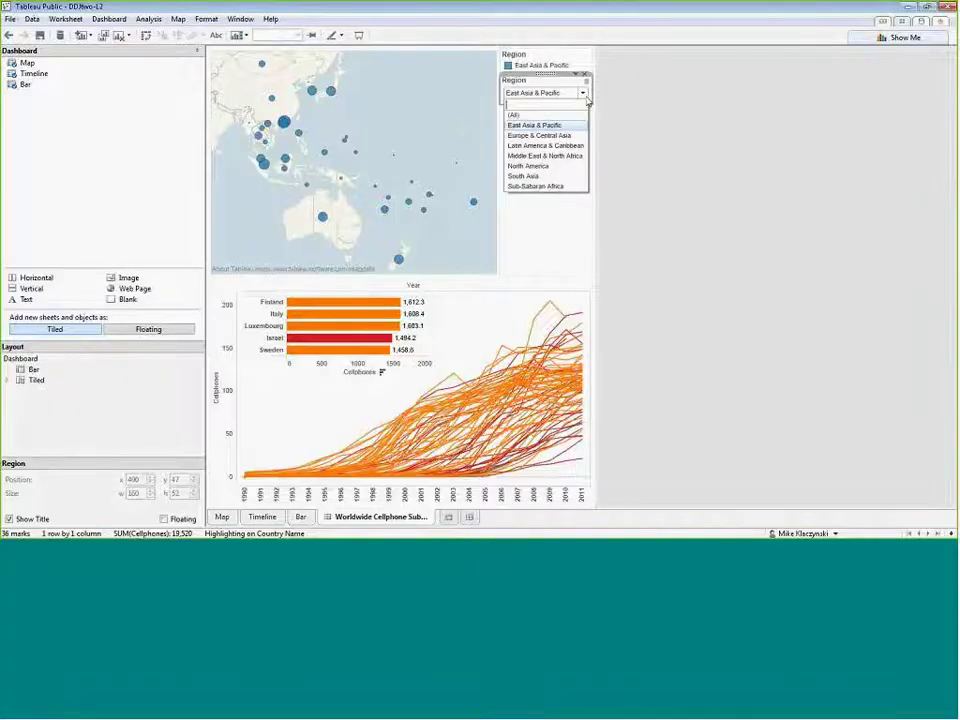
pyautogui.click(539, 135)
pyautogui.click(582, 92)
pyautogui.click(542, 145)
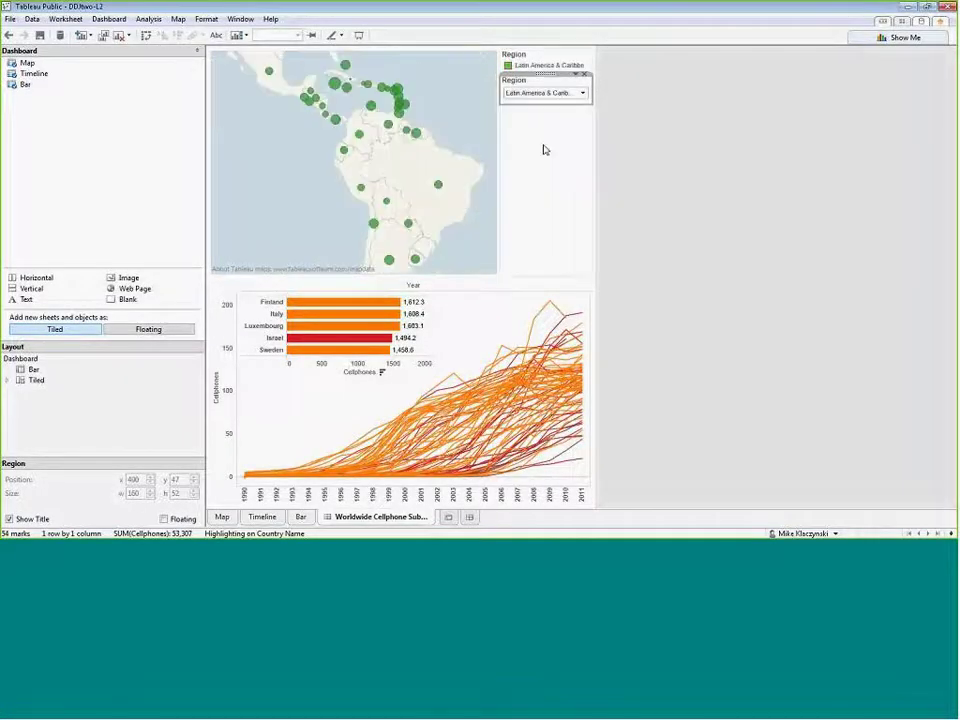
pyautogui.click(582, 92)
pyautogui.click(548, 125)
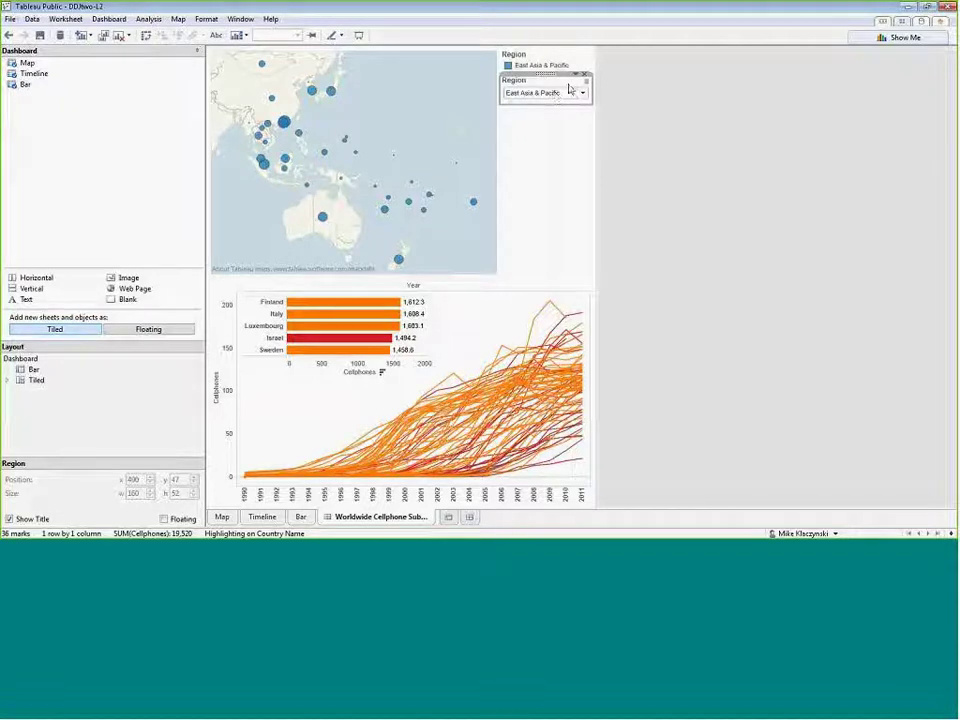
# Apply the Region quick filter to all worksheets using this data source.
pyautogui.click(577, 78)
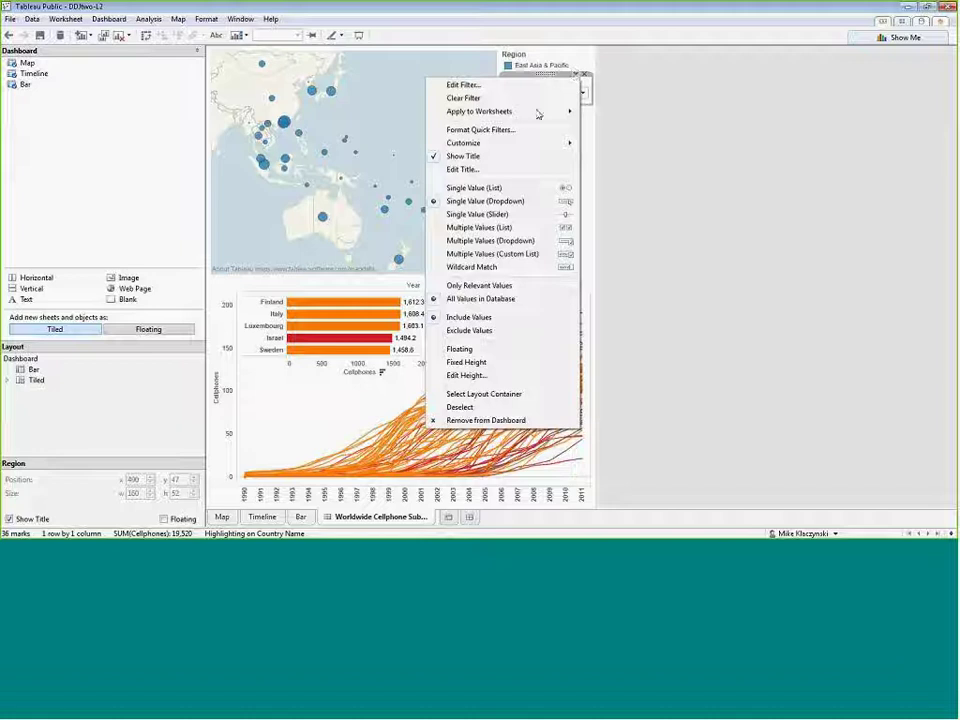
pyautogui.moveTo(568, 113)
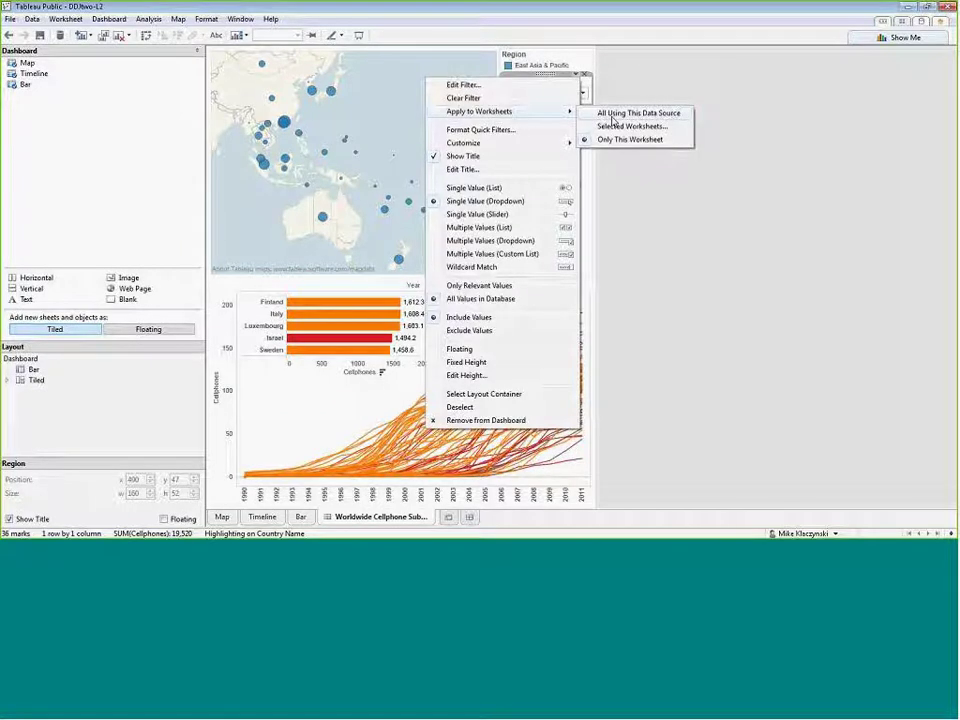
pyautogui.click(613, 116)
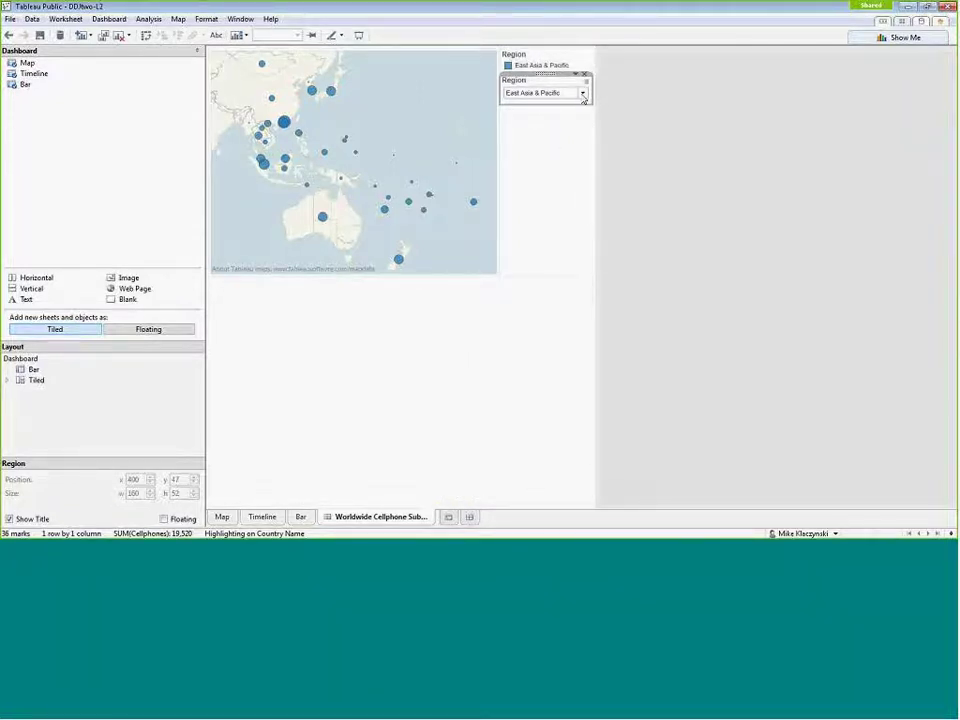
# Filter the dashboard by Region to Europe & Central Asia, followed by Latin America & Caribbean.
pyautogui.click(583, 95)
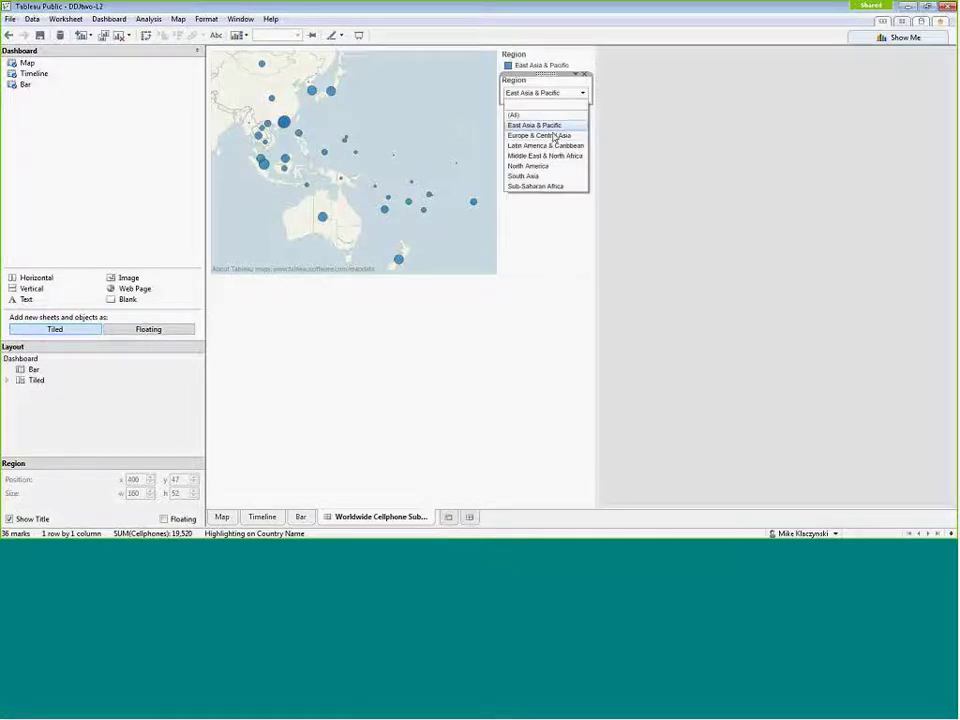
pyautogui.click(553, 138)
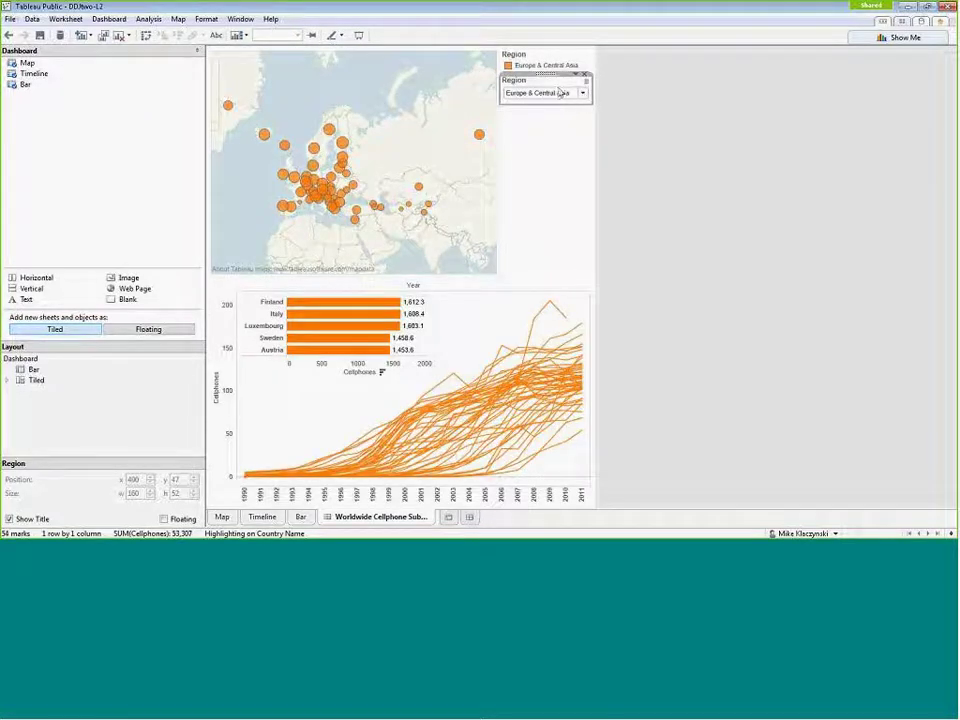
pyautogui.click(584, 94)
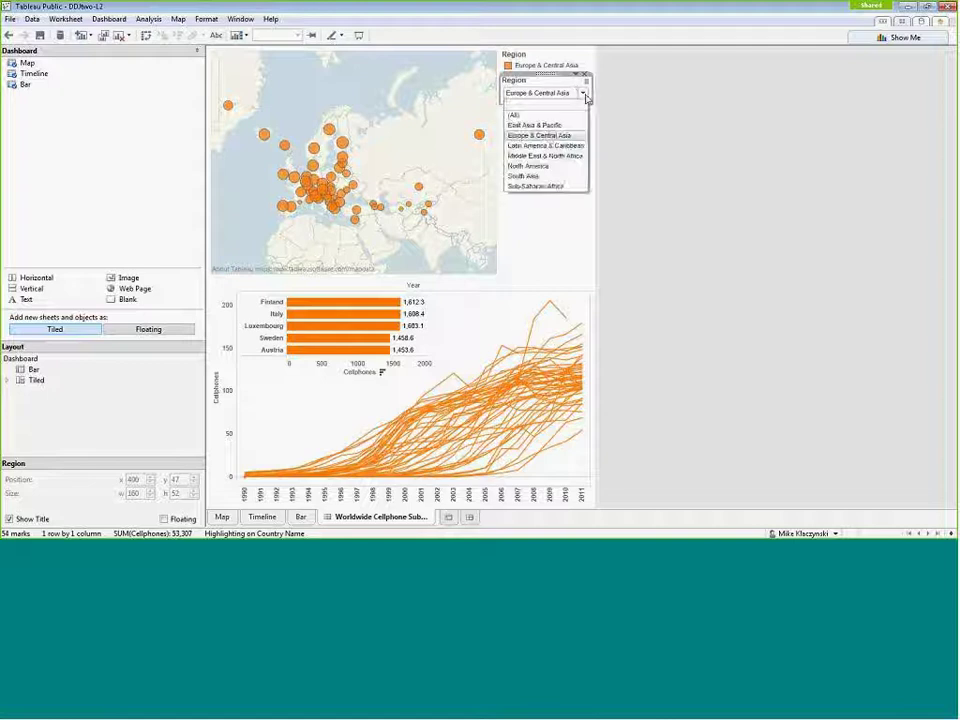
pyautogui.click(524, 146)
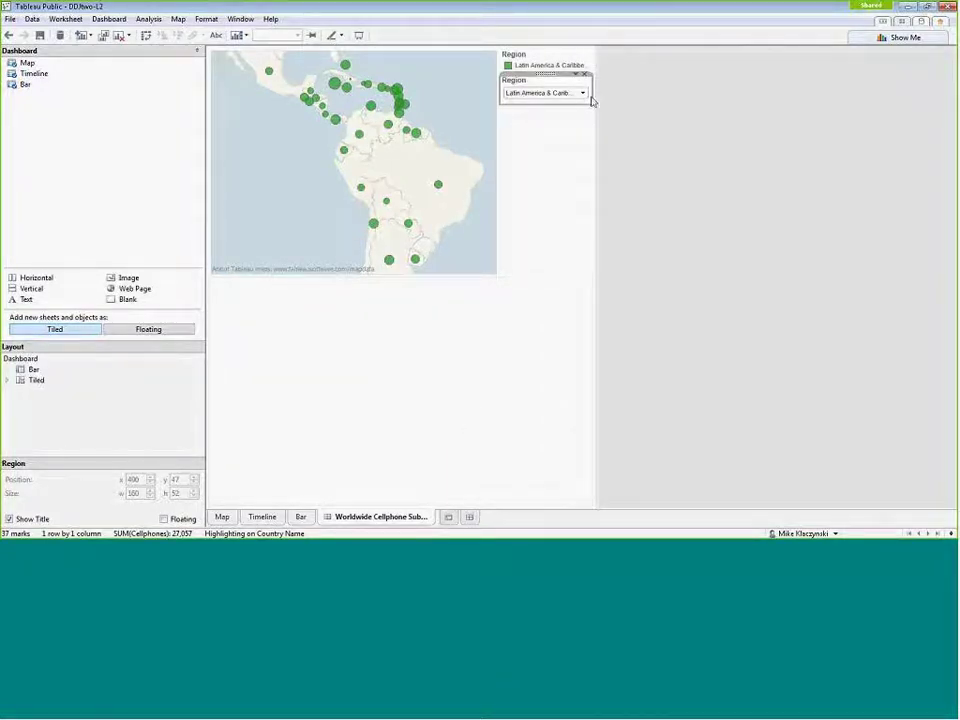
# Select a country mark in the Caribbean cluster on the map, and clear the selection.
pyautogui.click(402, 106)
pyautogui.click(407, 107)
pyautogui.click(407, 107)
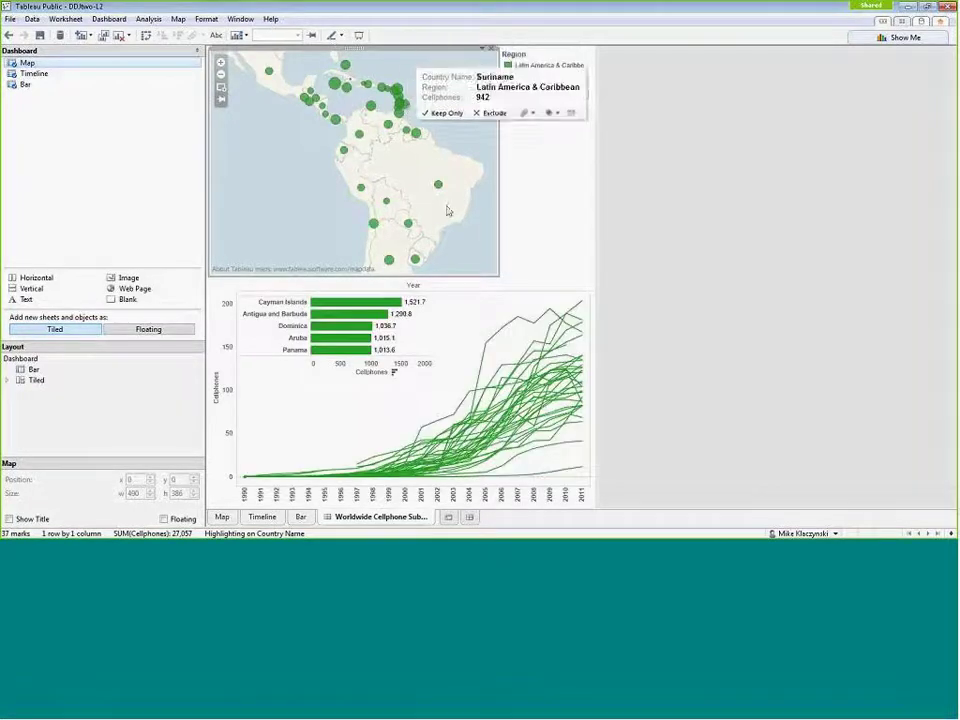
pyautogui.click(420, 146)
# Filter the dashboard to Europe & Central Asia, highlight the easternmost country mark on the map, and clear the selection.
pyautogui.click(583, 93)
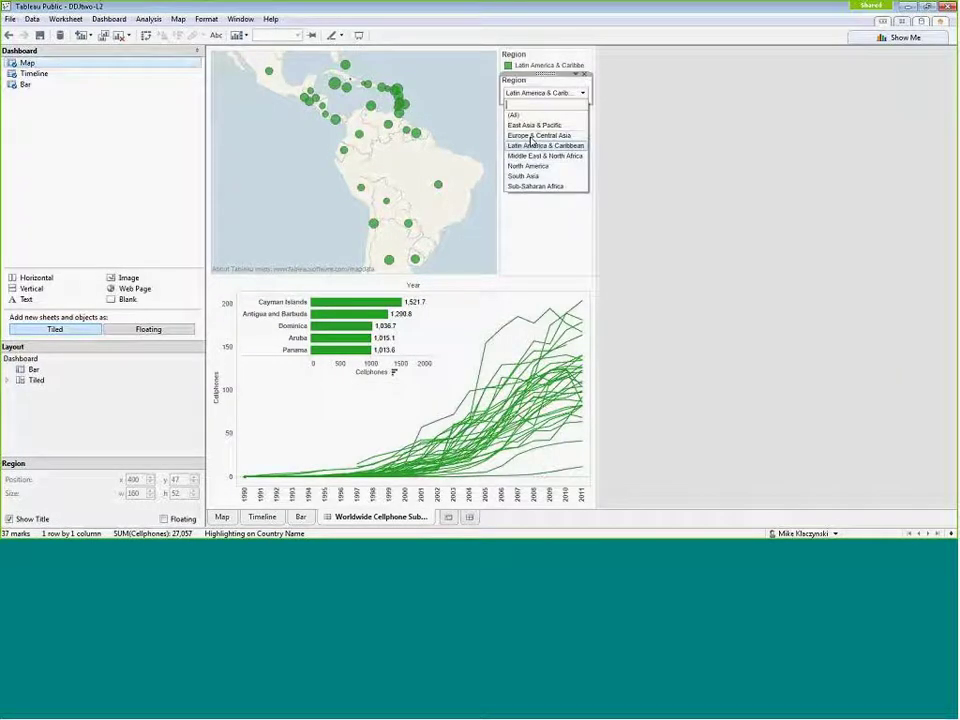
pyautogui.click(531, 136)
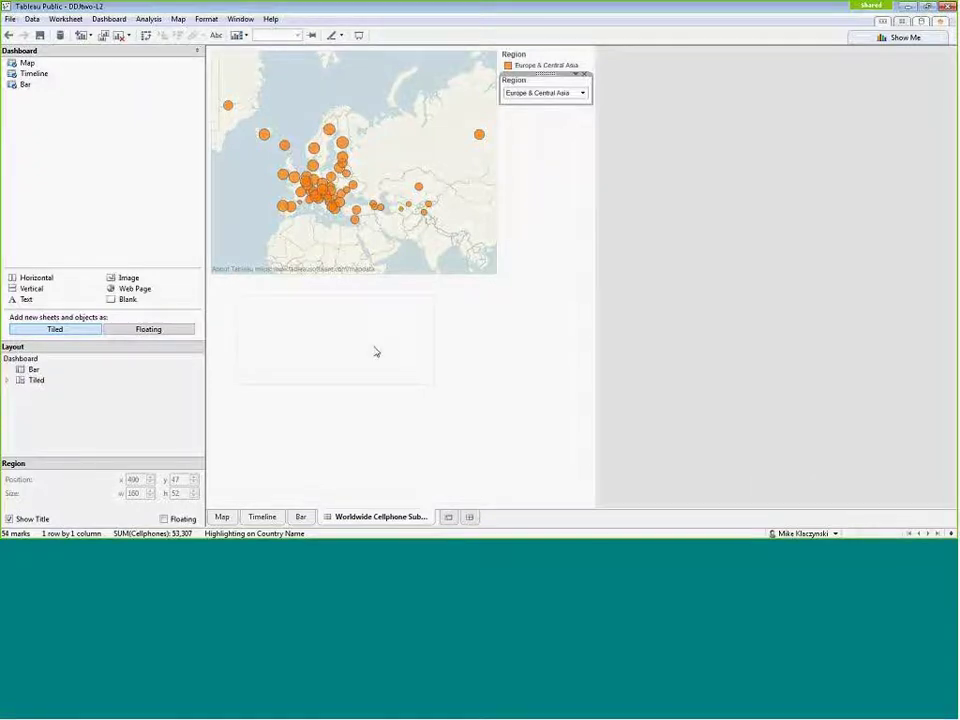
pyautogui.click(480, 134)
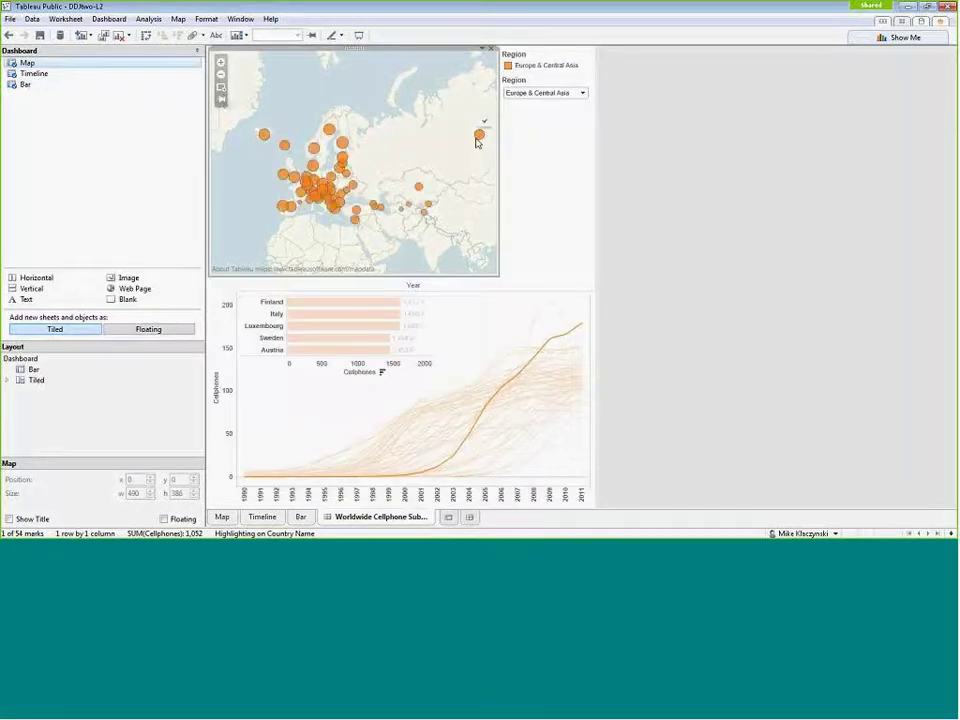
pyautogui.click(409, 148)
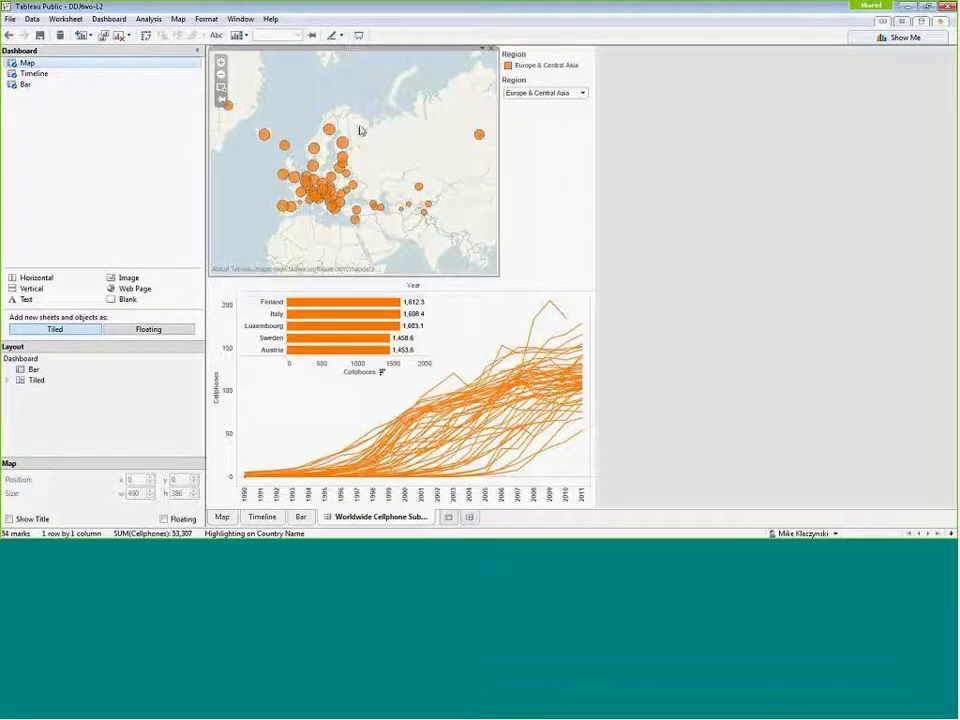
# Remove the Filter by Region action from the dashboard's actions.
pyautogui.click(109, 18)
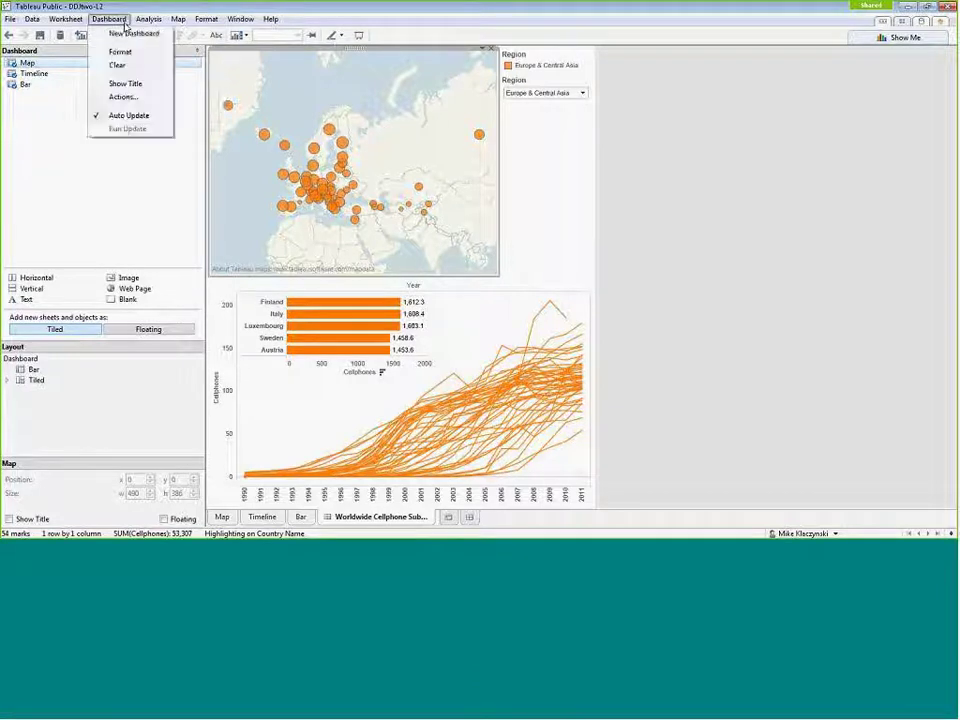
pyautogui.click(124, 96)
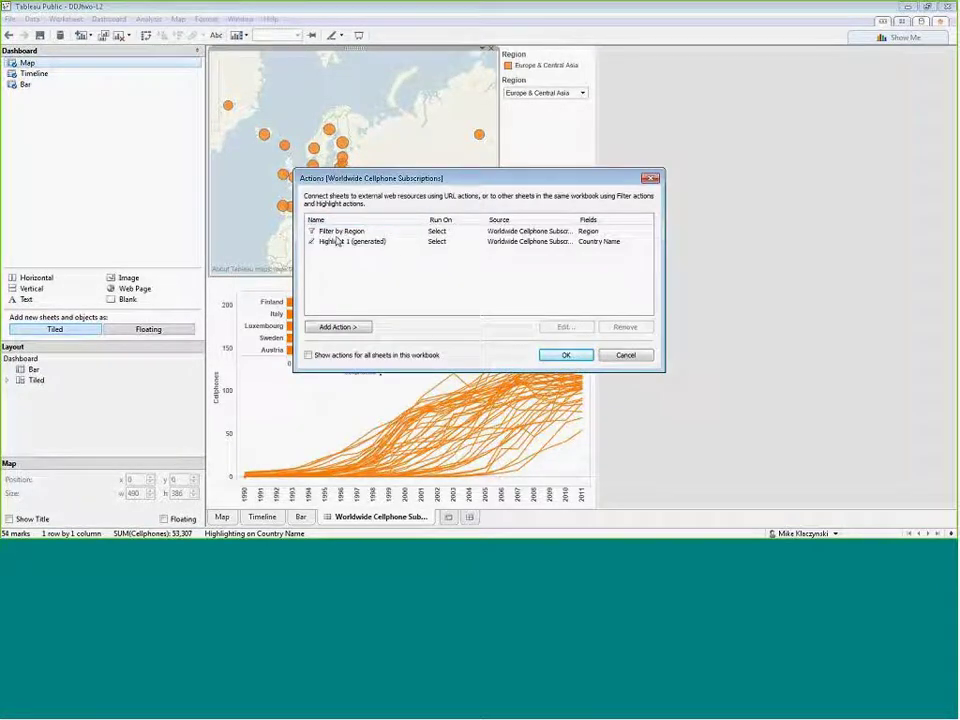
pyautogui.moveTo(437, 183); pyautogui.dragTo(636, 144)
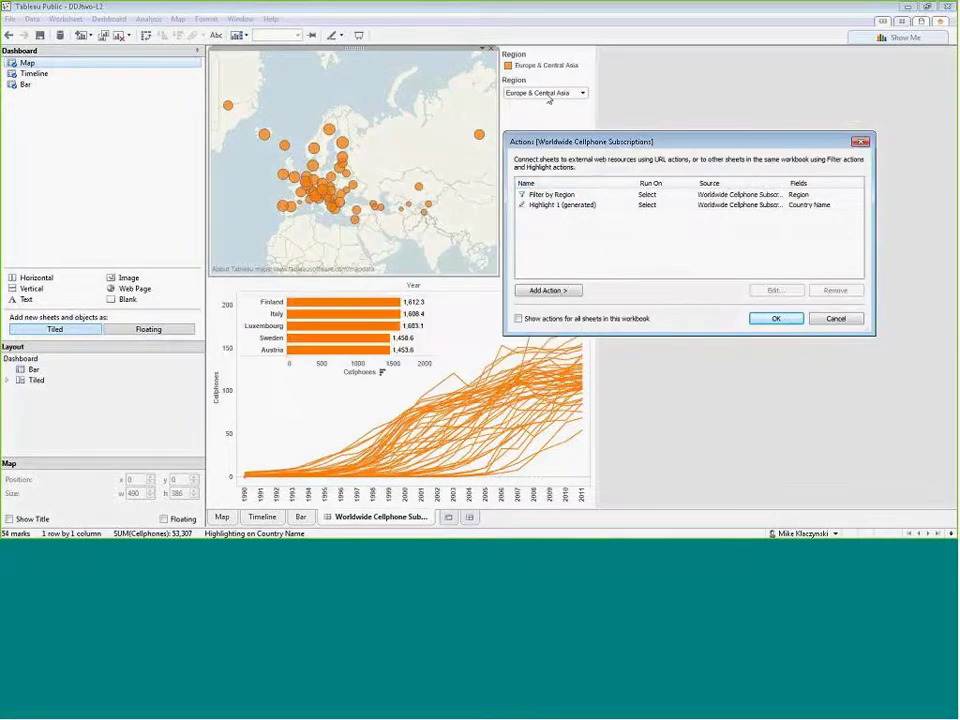
pyautogui.click(545, 199)
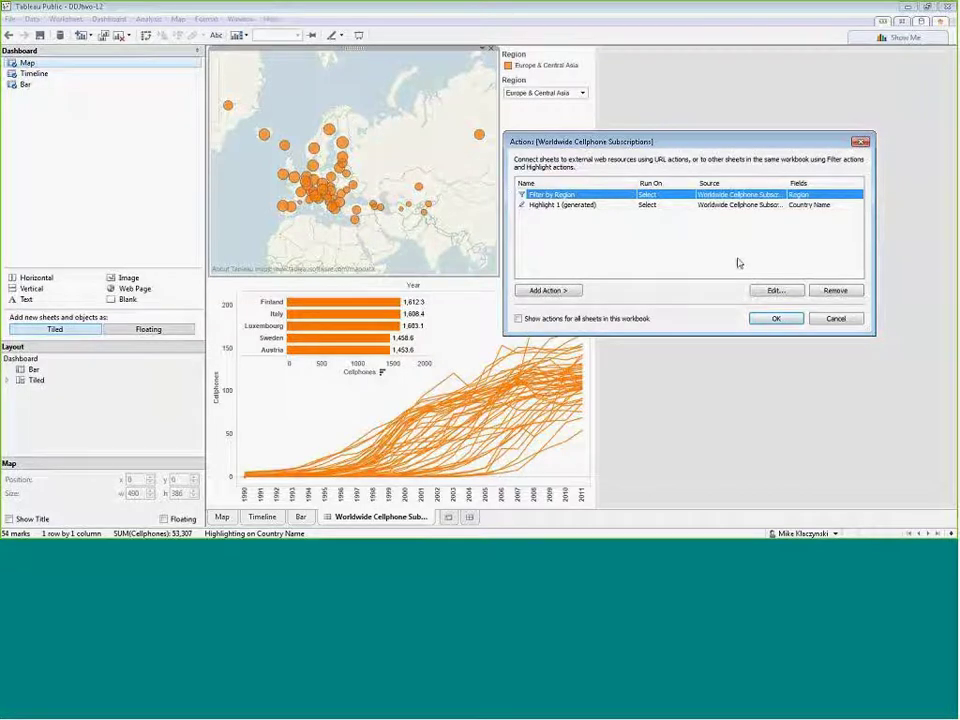
pyautogui.click(836, 291)
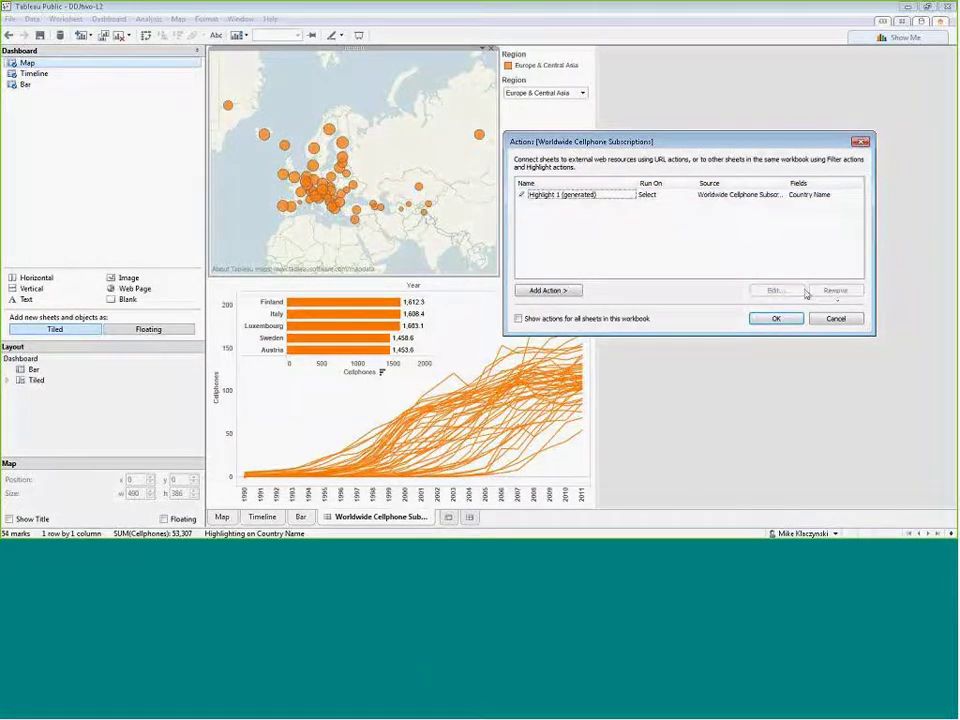
pyautogui.click(776, 318)
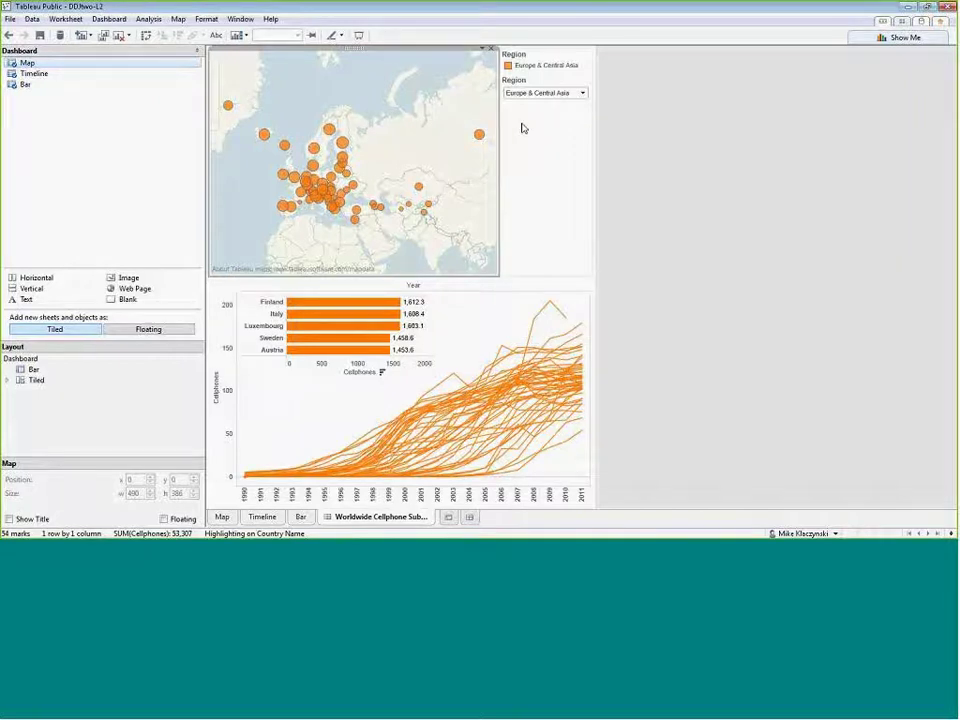
# Filter the dashboard by Region to Latin America & Caribbean, followed by Middle East & North Africa.
pyautogui.click(580, 93)
pyautogui.click(545, 145)
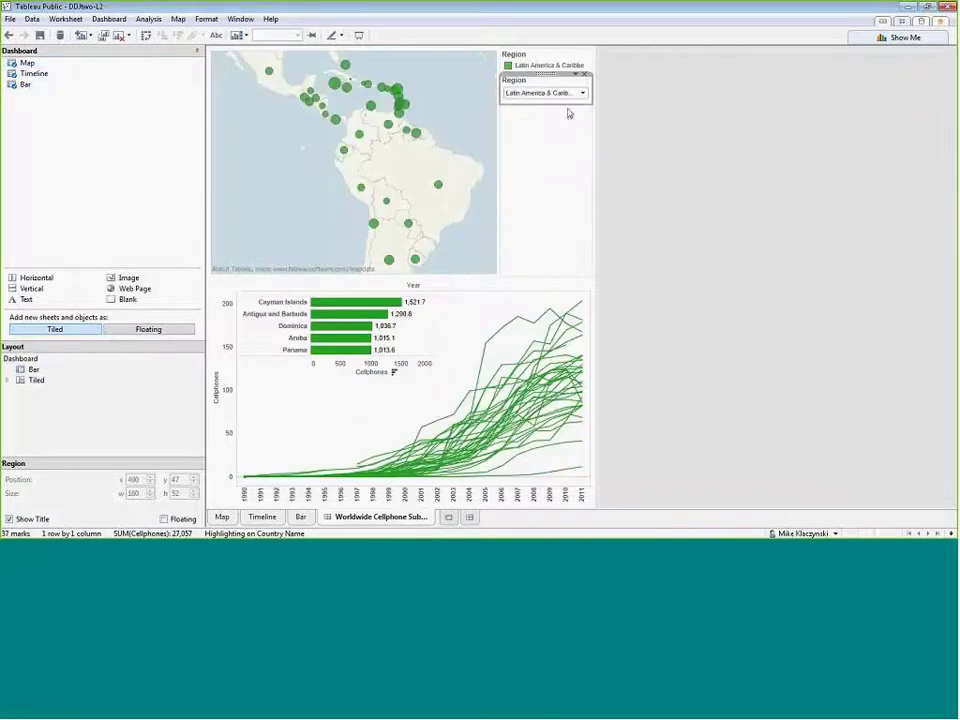
pyautogui.click(581, 93)
pyautogui.click(543, 156)
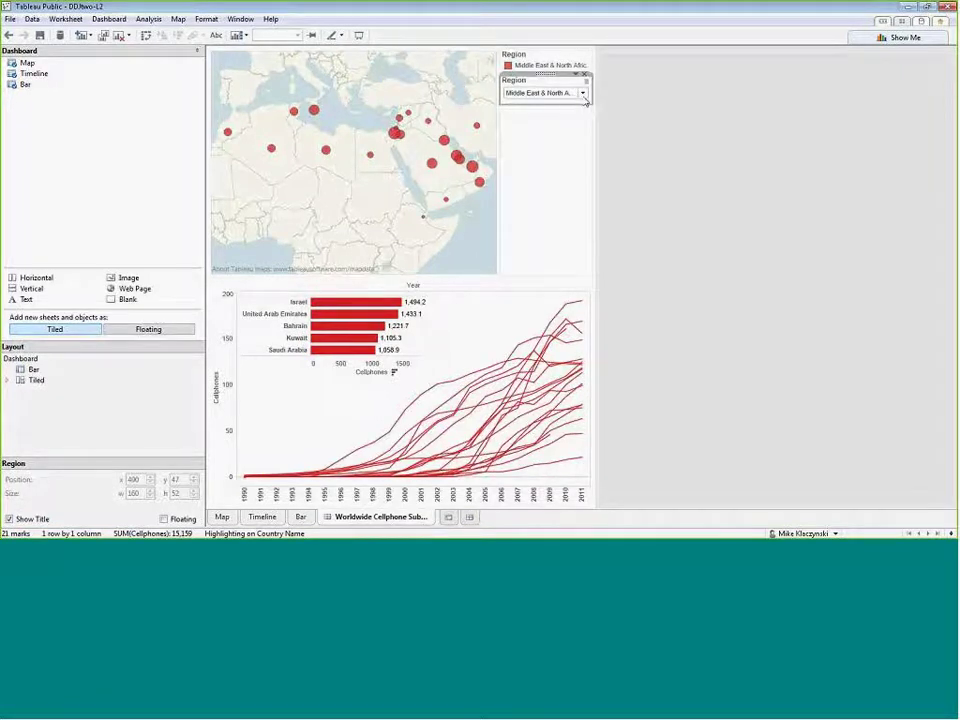
# Review the dashboard's list of actions and close it.
pyautogui.click(109, 19)
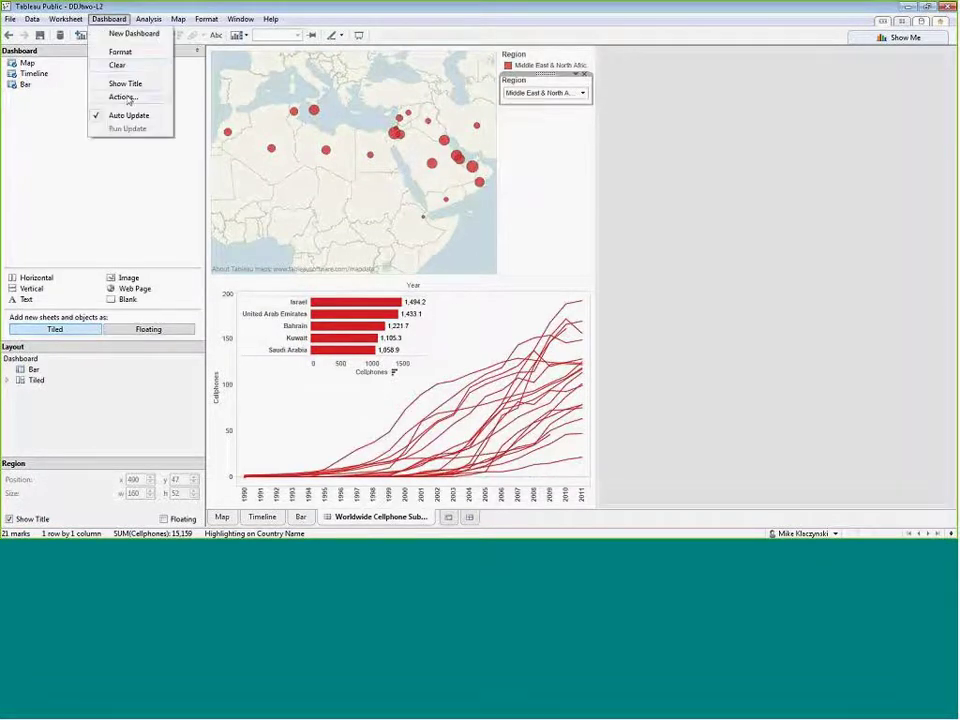
pyautogui.click(124, 97)
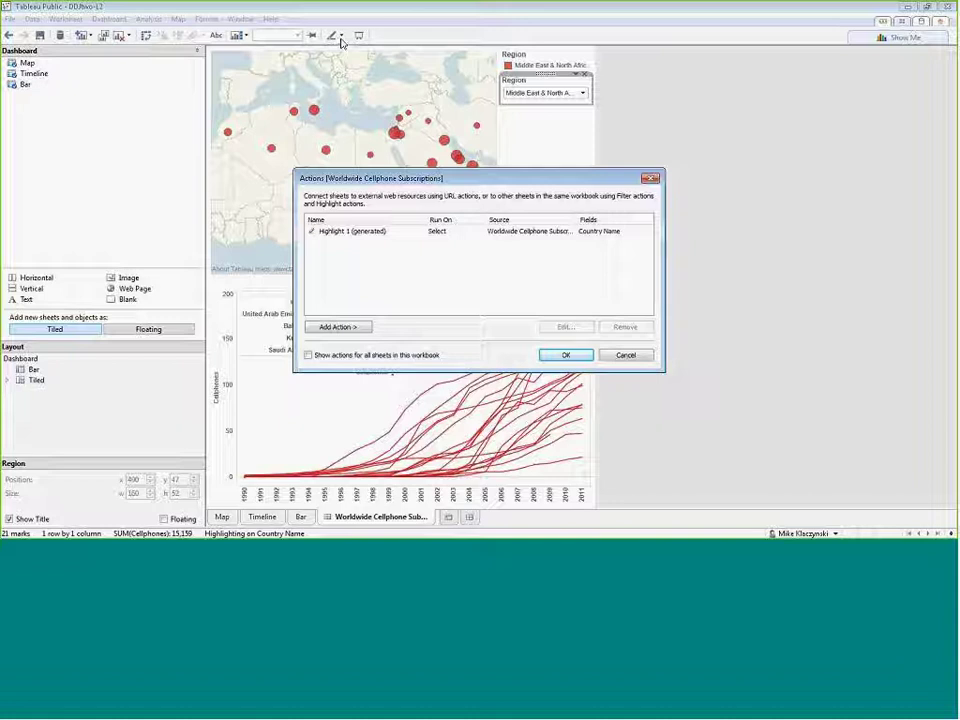
pyautogui.click(566, 355)
# Test the country highlighting by selecting Bahrain and the United Arab Emirates on the map, and clear the selection.
pyautogui.click(456, 155)
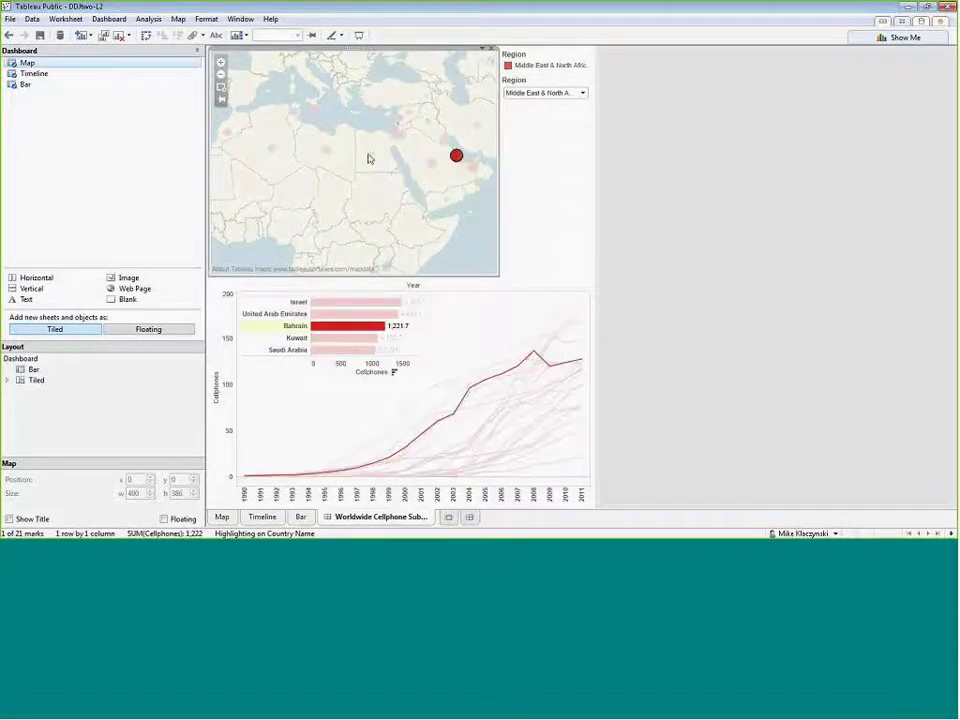
pyautogui.click(370, 157)
pyautogui.click(479, 182)
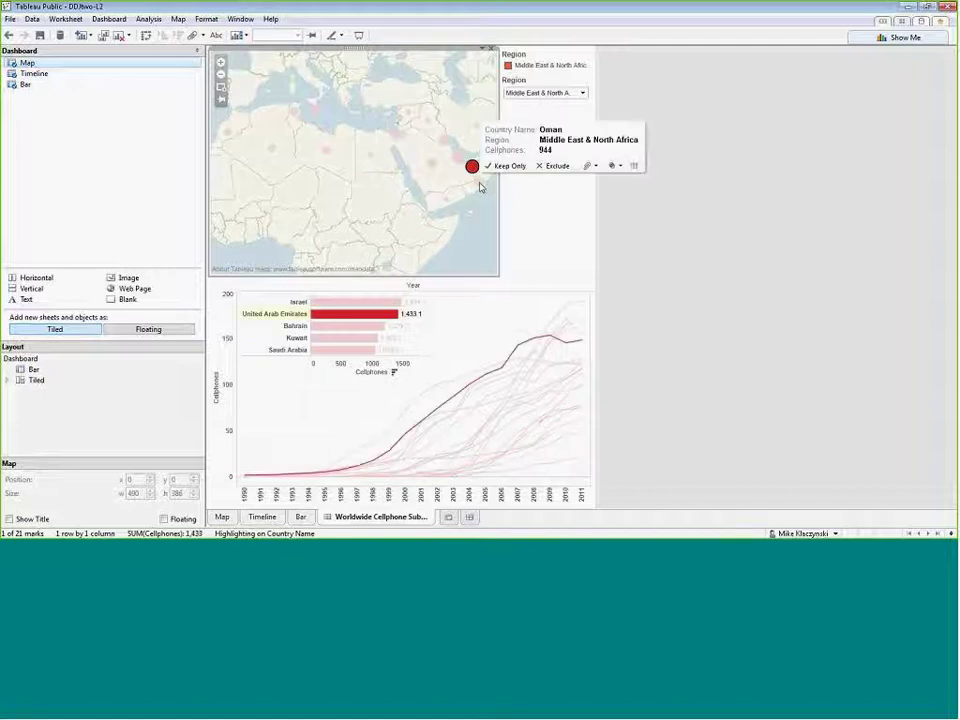
pyautogui.click(437, 193)
# Review the settings of the generated highlight action in the dashboard's actions, including its source sheets, target sheets and highlighted fields.
pyautogui.click(109, 19)
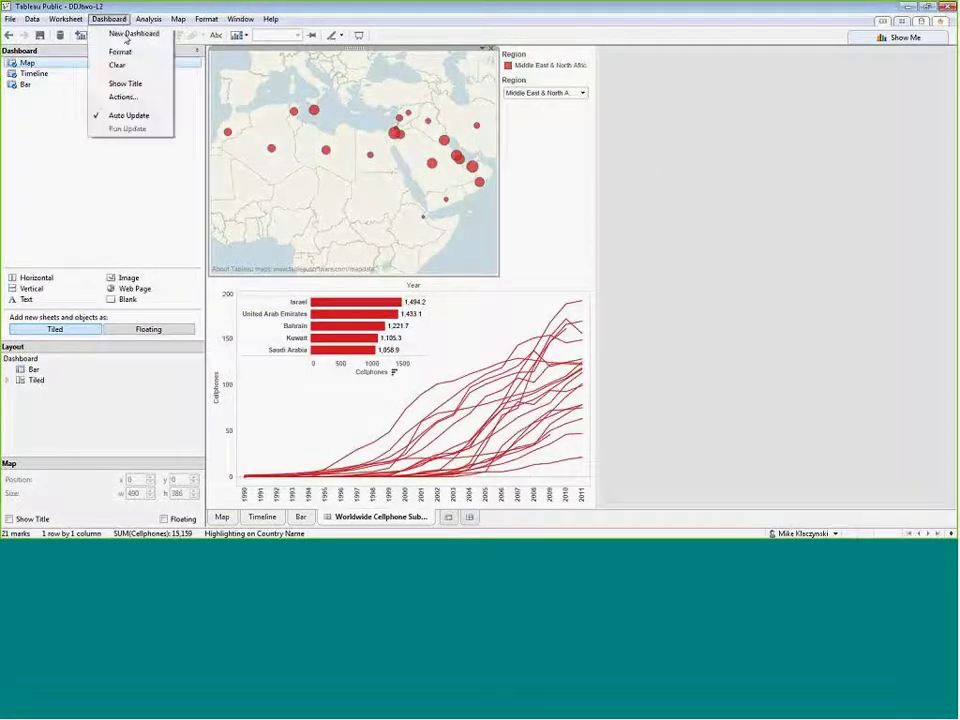
pyautogui.click(130, 96)
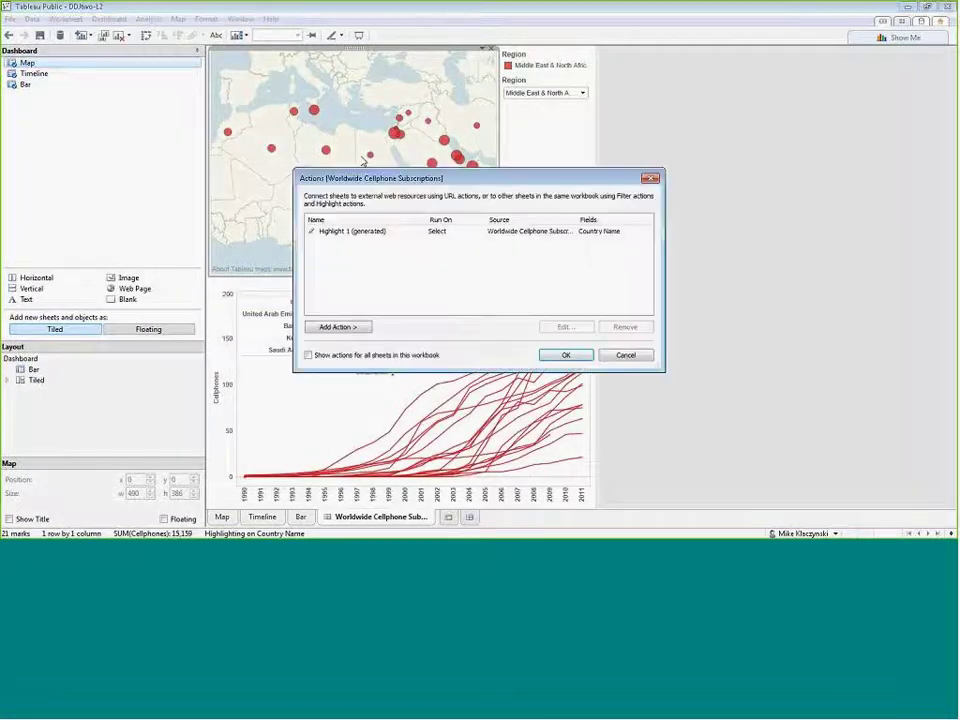
pyautogui.click(362, 233)
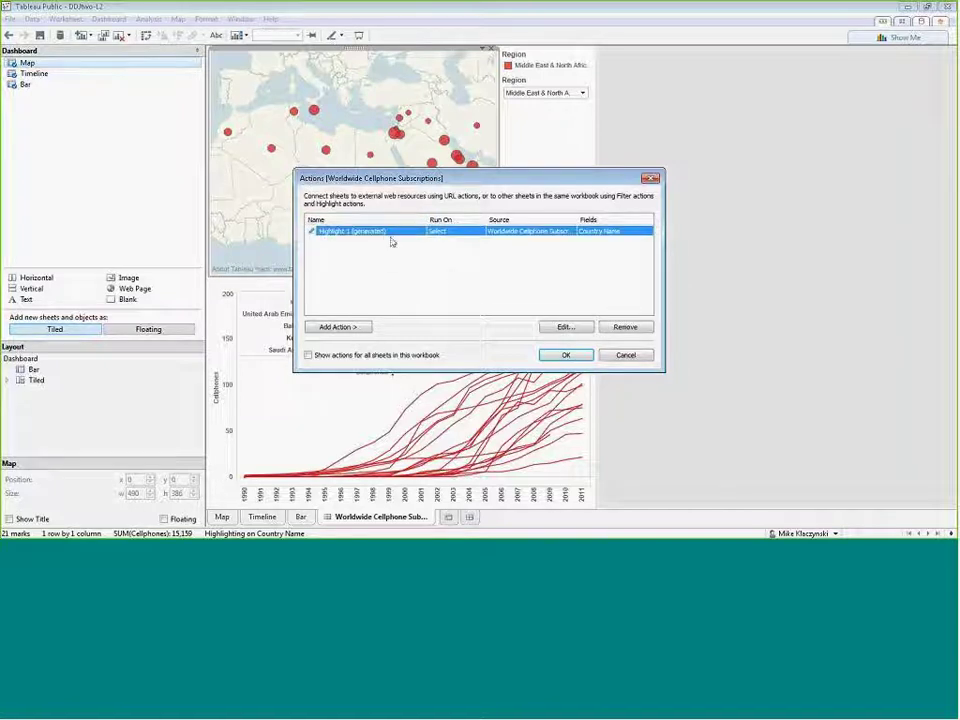
pyautogui.click(565, 327)
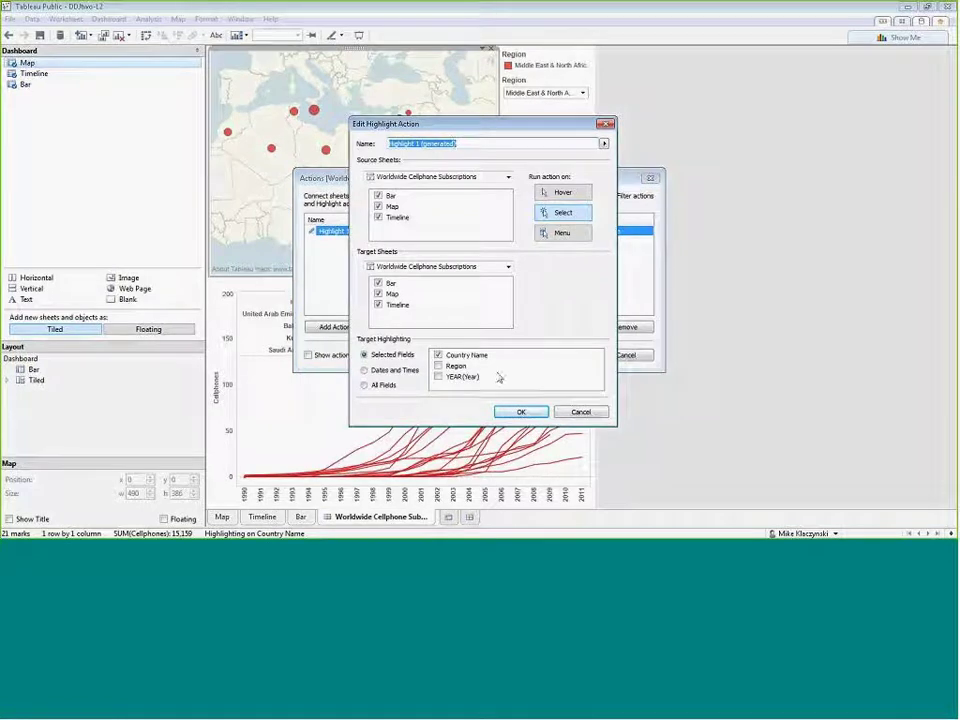
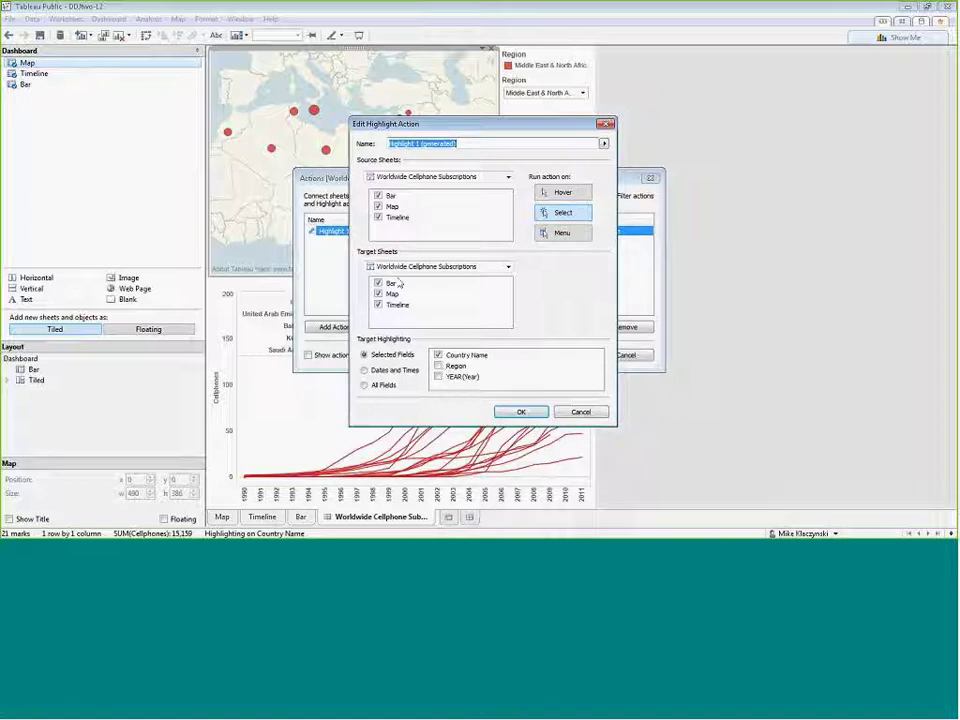
pyautogui.click(522, 412)
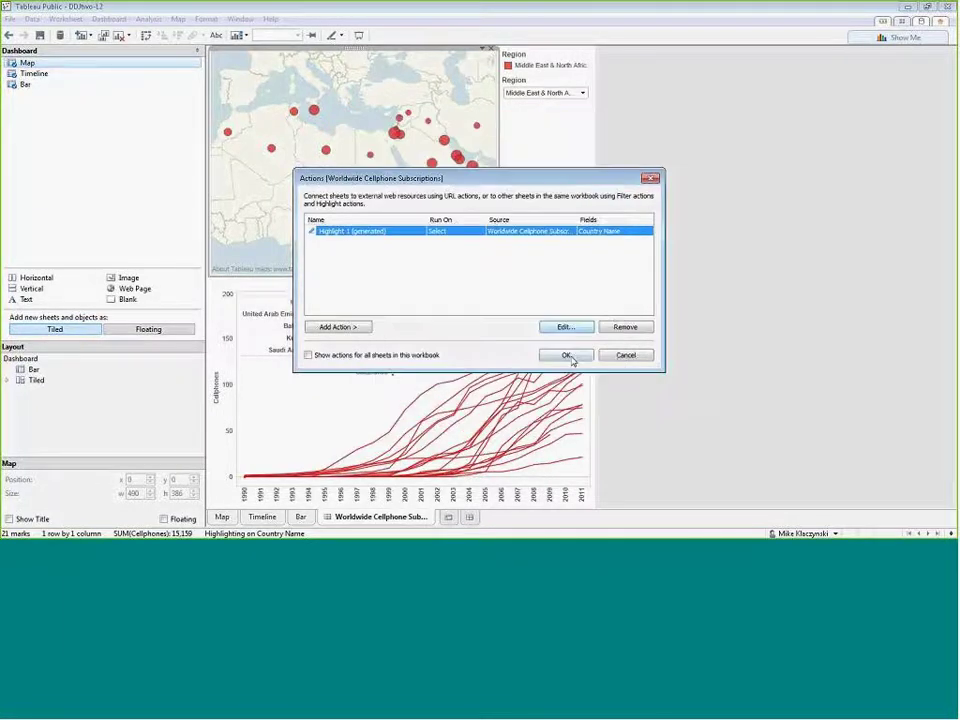
pyautogui.click(569, 357)
# Test the highlighting by selecting and deselecting Israel on the map, and filter the dashboard by Region to East Asia & Pacific.
pyautogui.click(394, 133)
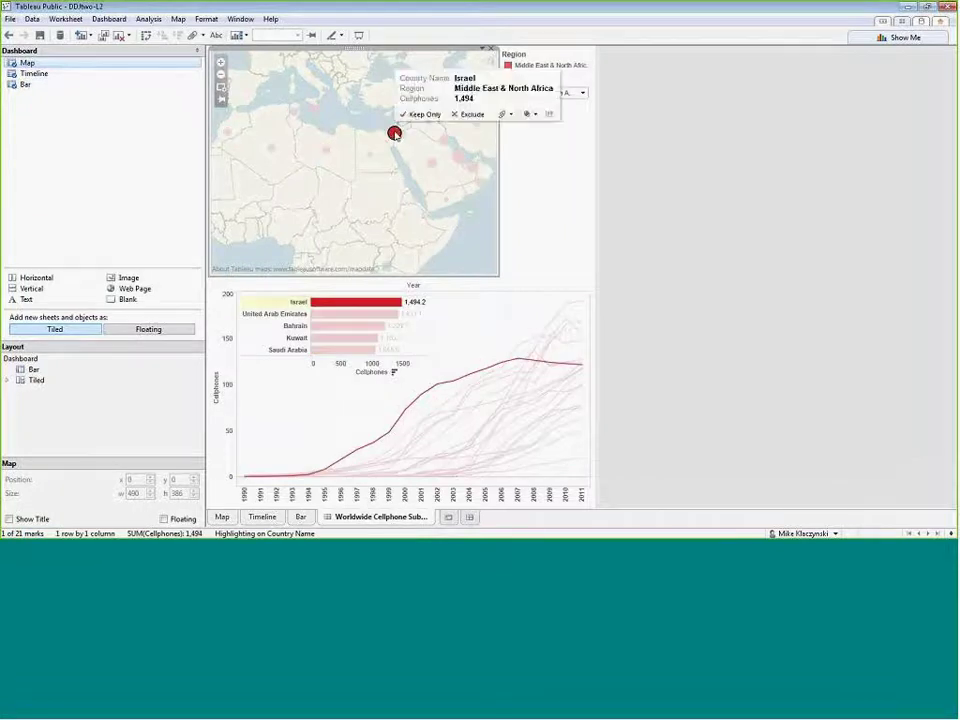
pyautogui.click(394, 133)
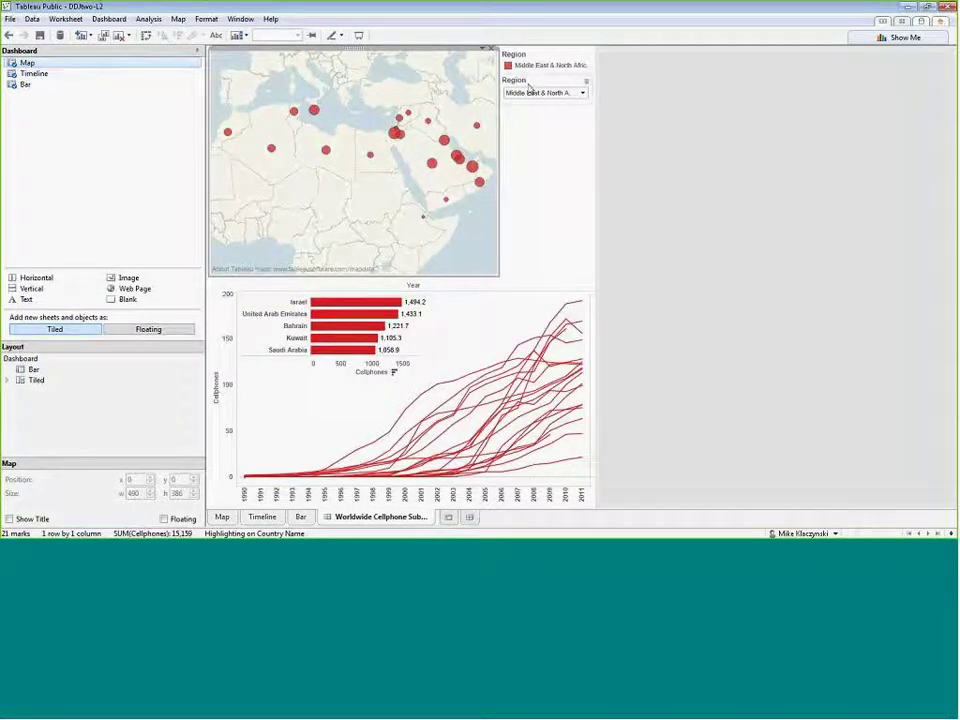
pyautogui.click(584, 93)
pyautogui.click(540, 122)
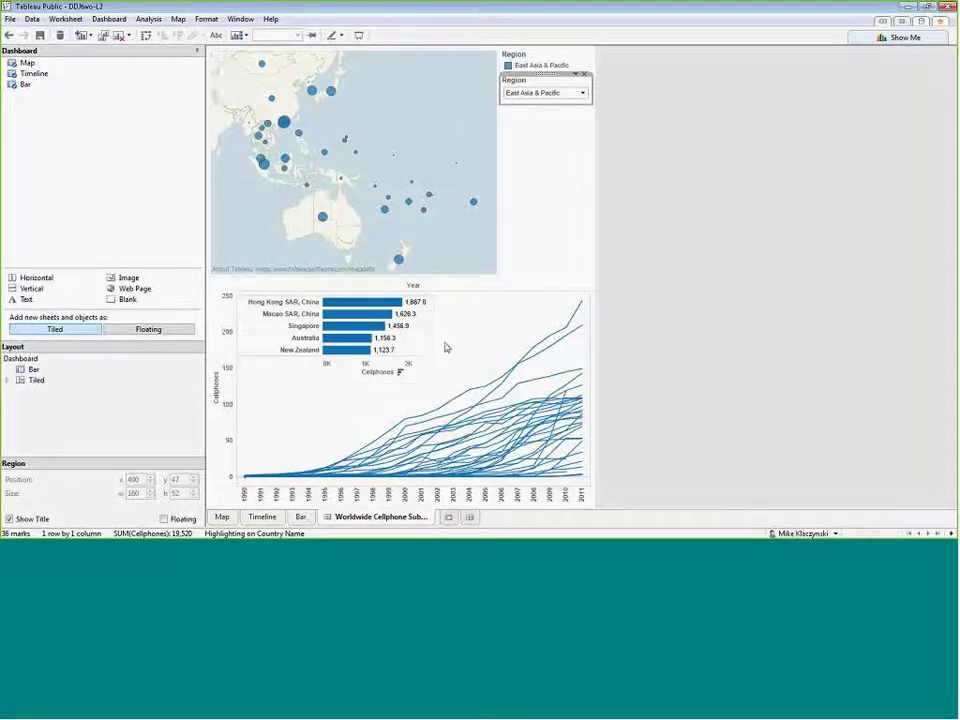
# Remove the Region color legend from the dashboard, and float the Region filter over the map's lower-left corner.
pyautogui.click(530, 56)
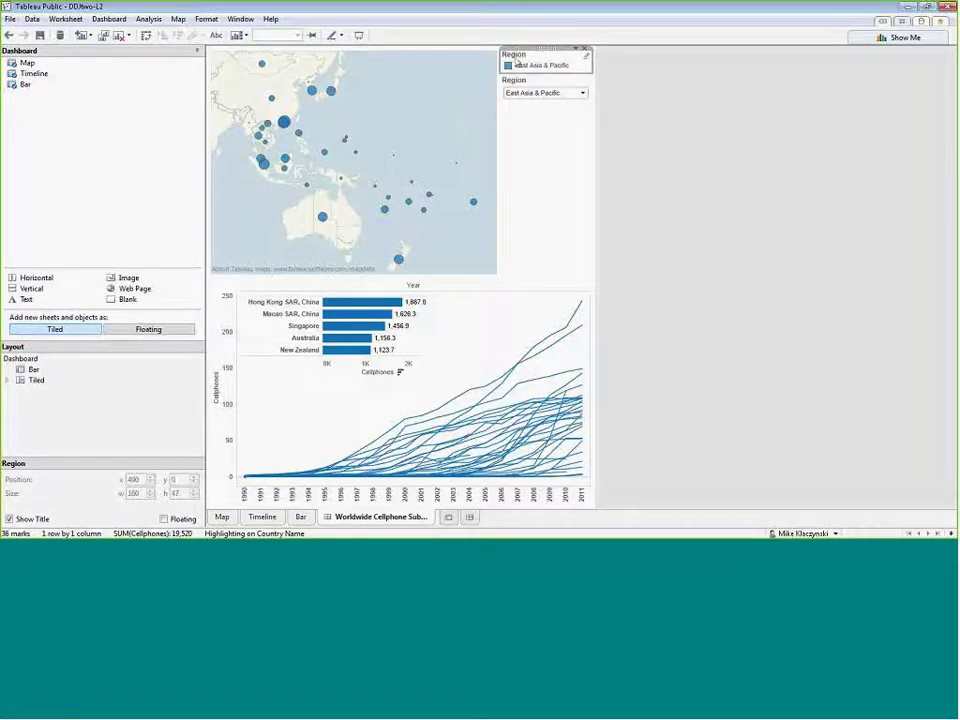
pyautogui.click(586, 51)
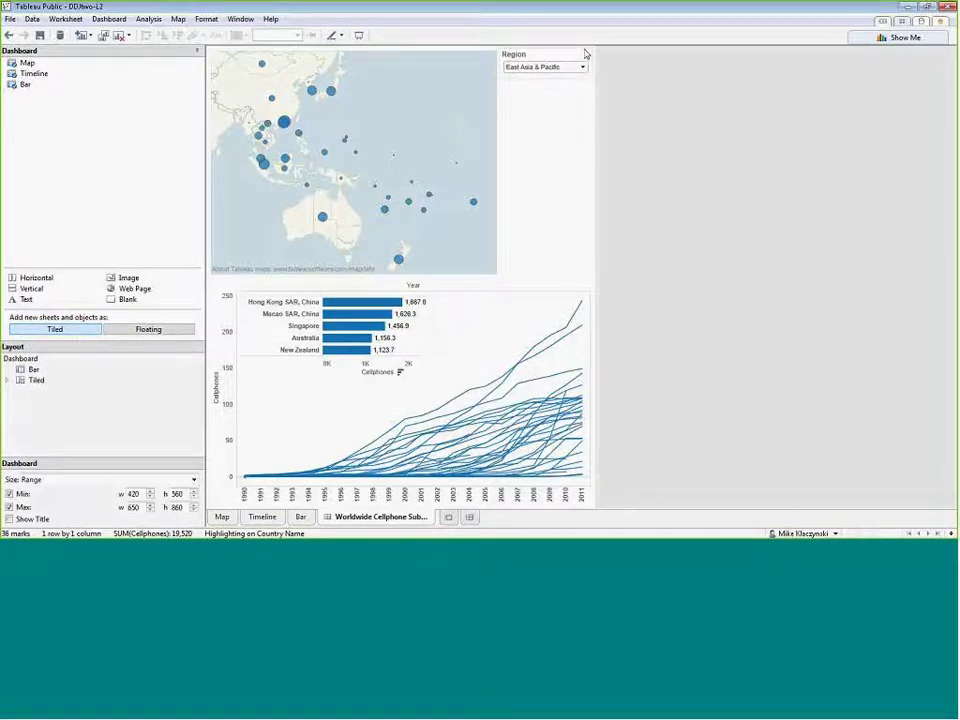
pyautogui.click(535, 58)
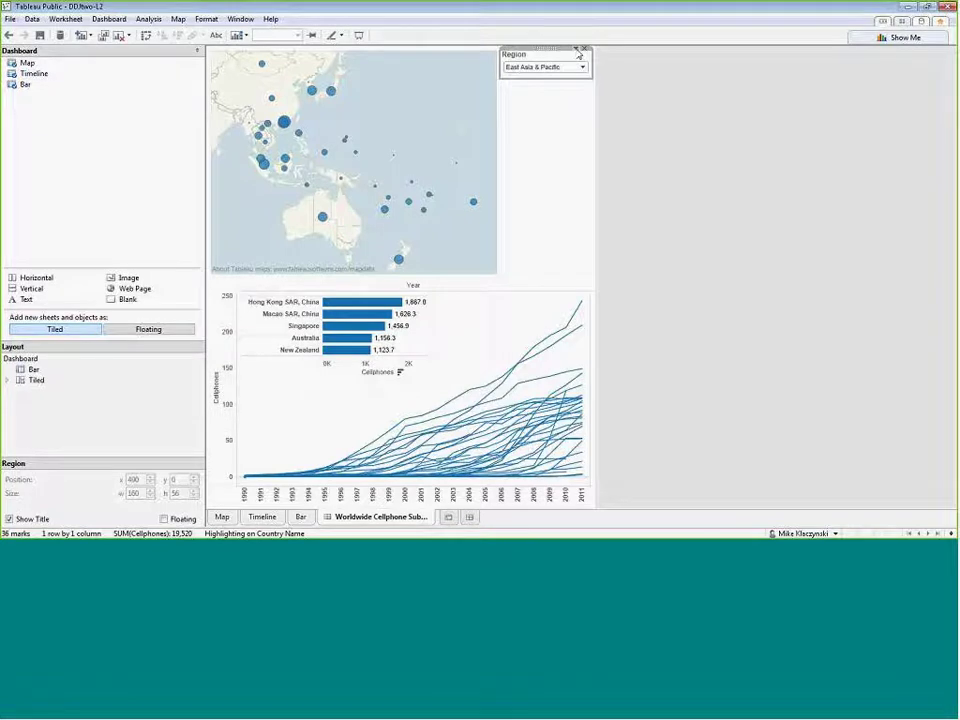
pyautogui.click(577, 50)
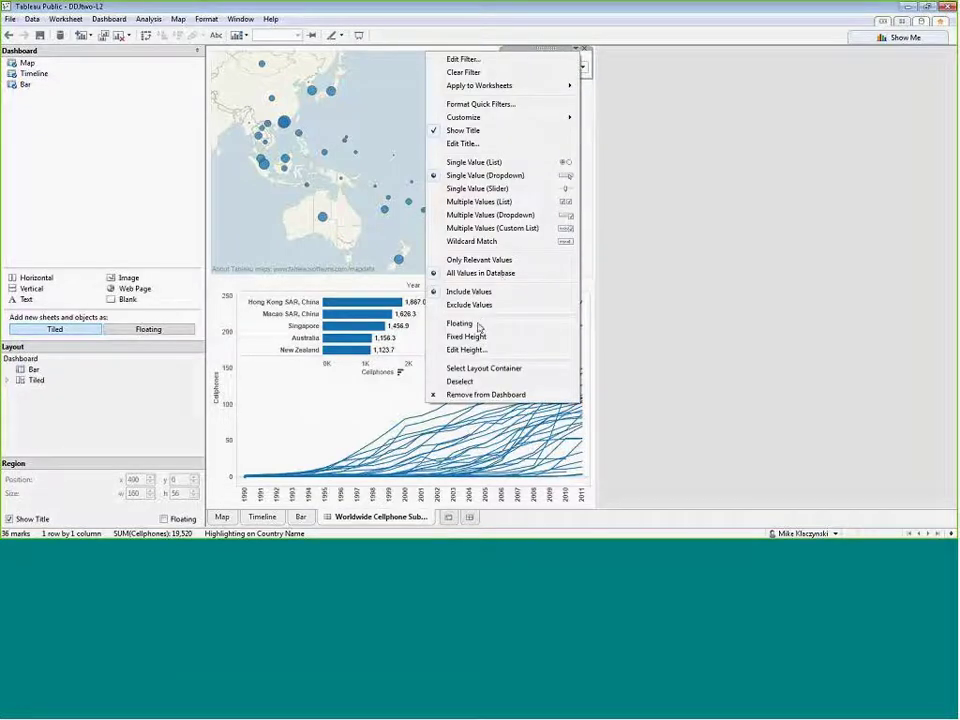
pyautogui.click(478, 325)
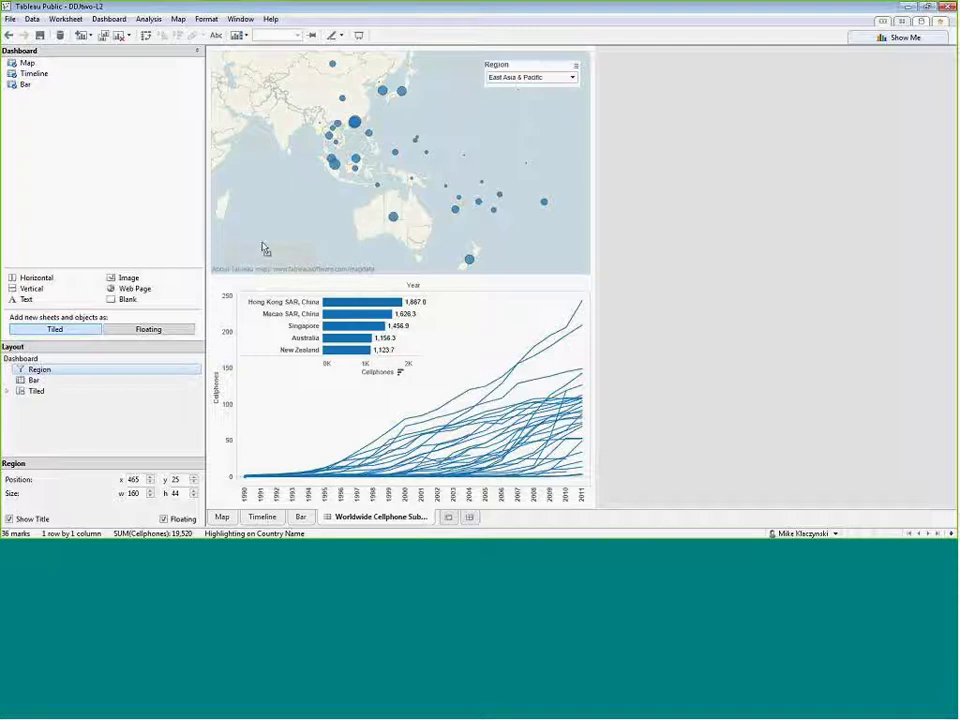
pyautogui.moveTo(262, 248); pyautogui.dragTo(261, 246)
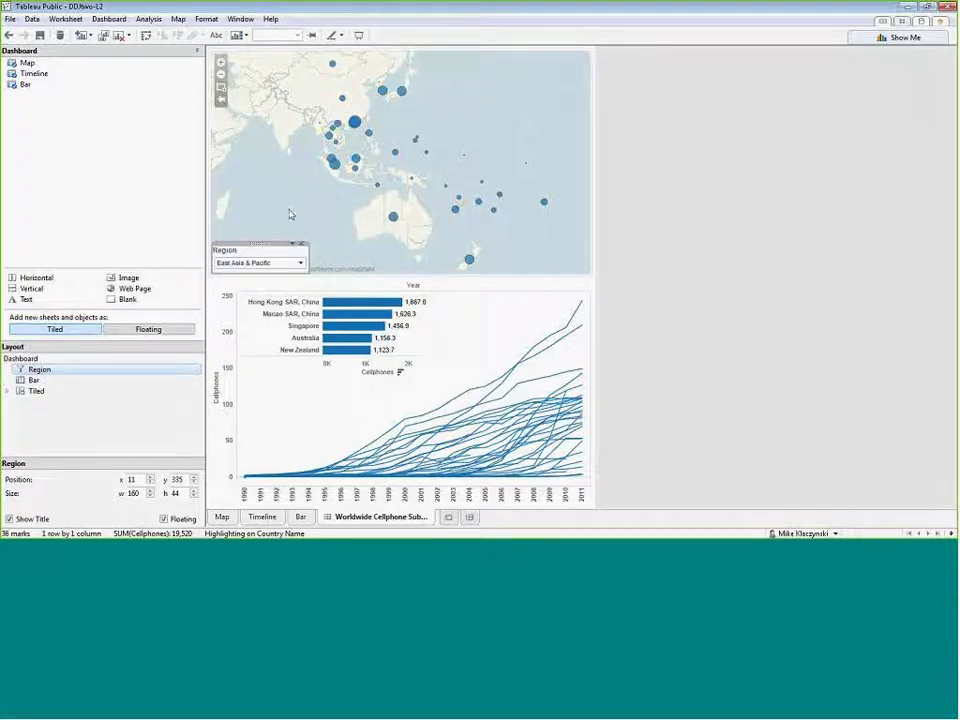
pyautogui.click(287, 215)
# Test the floating Region filter with Europe & Central Asia, and set it to Middle East & North Africa.
pyautogui.click(301, 264)
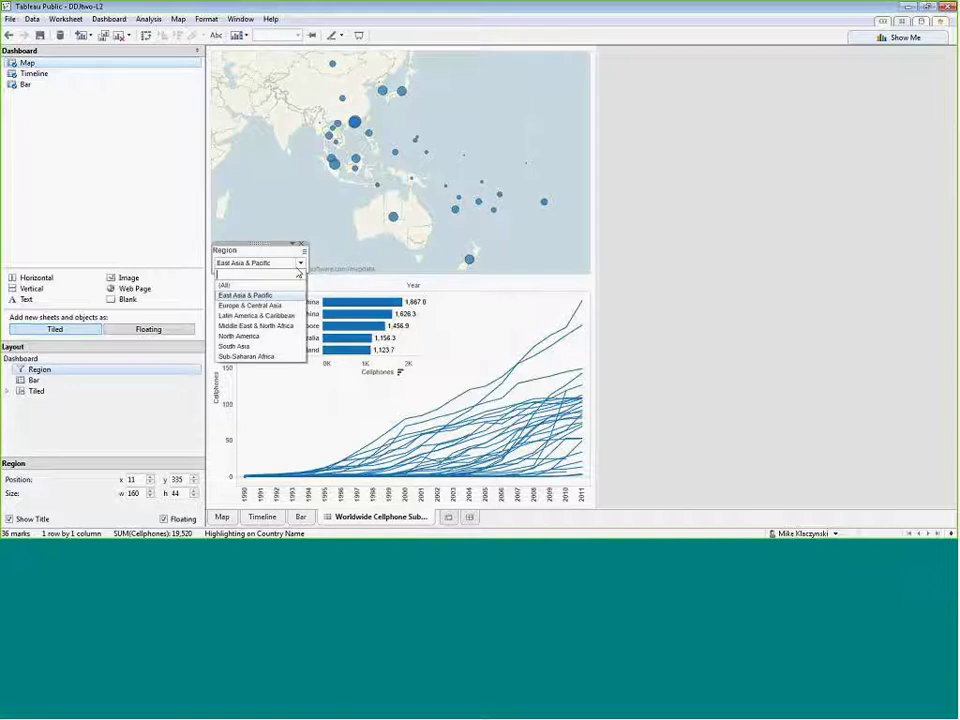
pyautogui.click(270, 306)
pyautogui.click(301, 265)
pyautogui.click(269, 320)
pyautogui.click(354, 242)
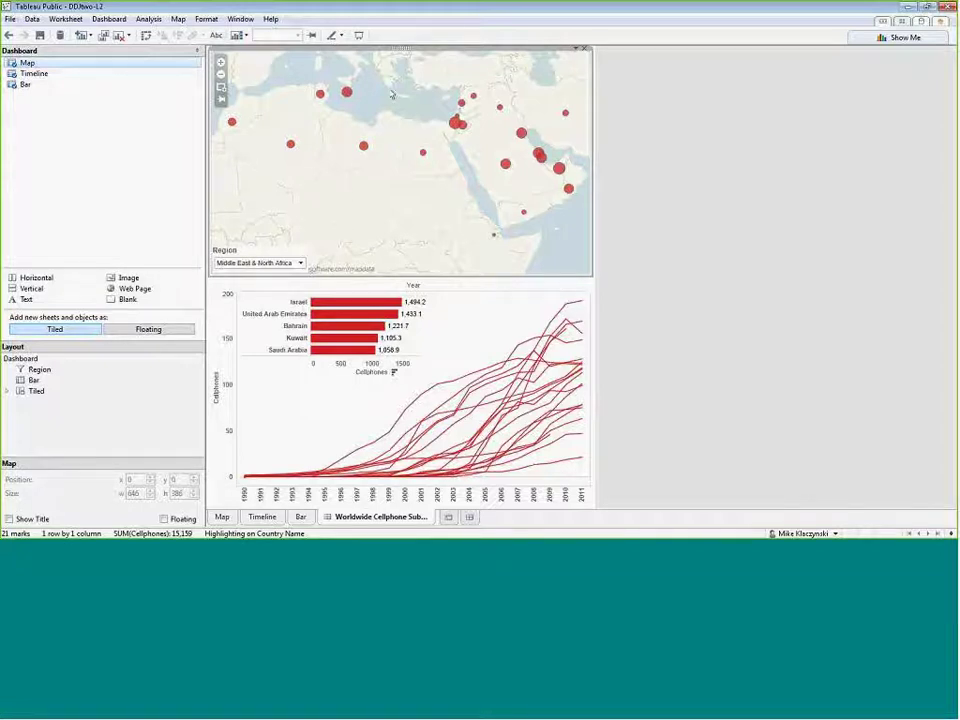
pyautogui.click(268, 252)
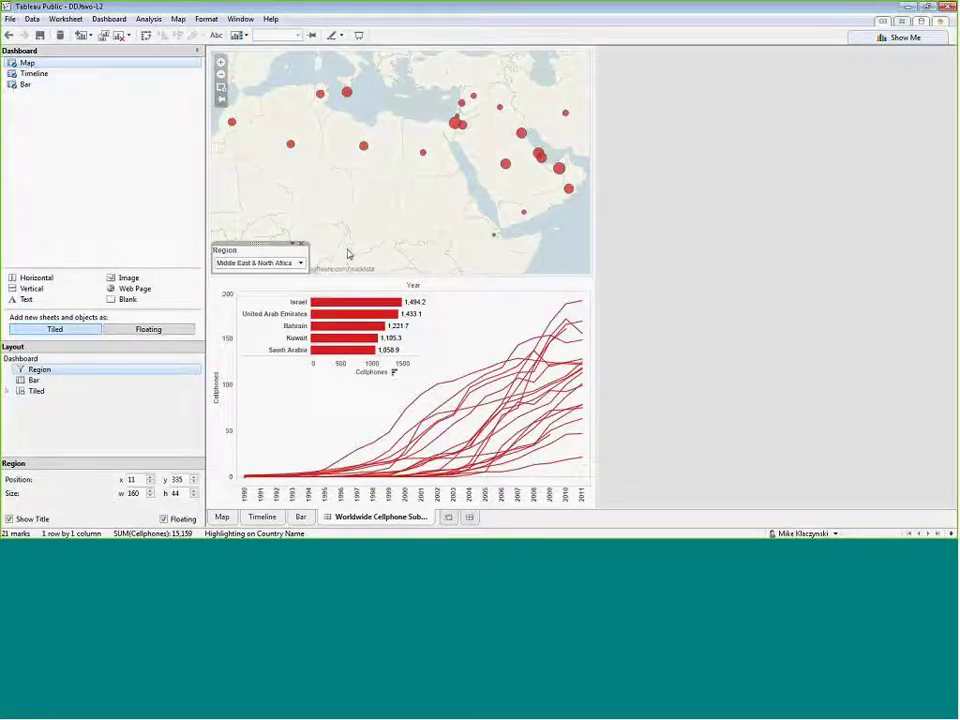
pyautogui.click(368, 194)
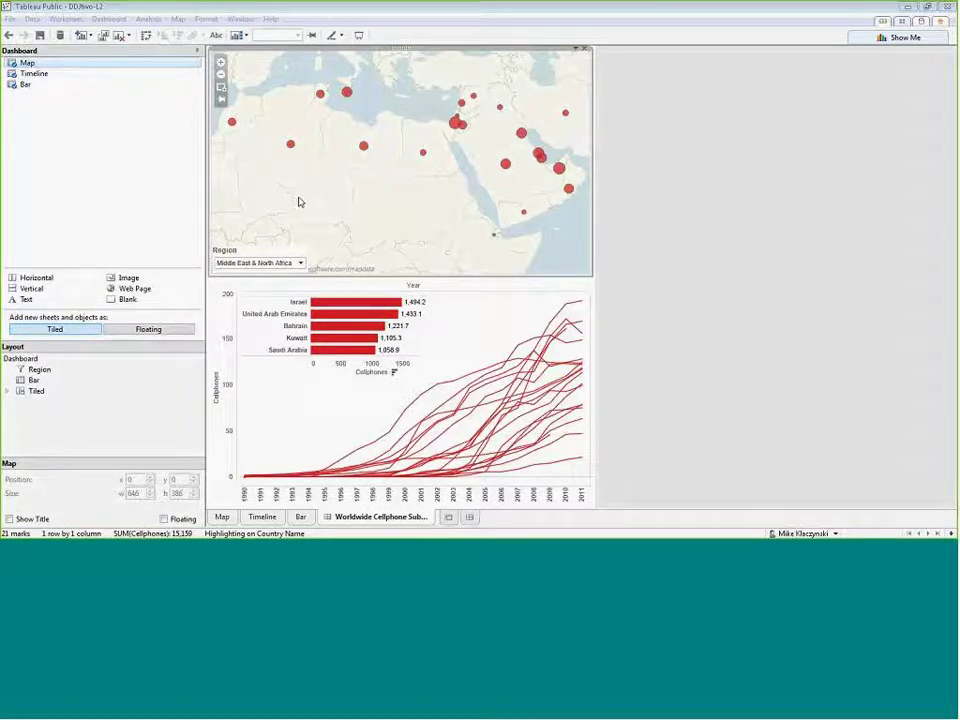
# Add a web page object with a blank URL beside the map, on its right side.
pyautogui.click(140, 292)
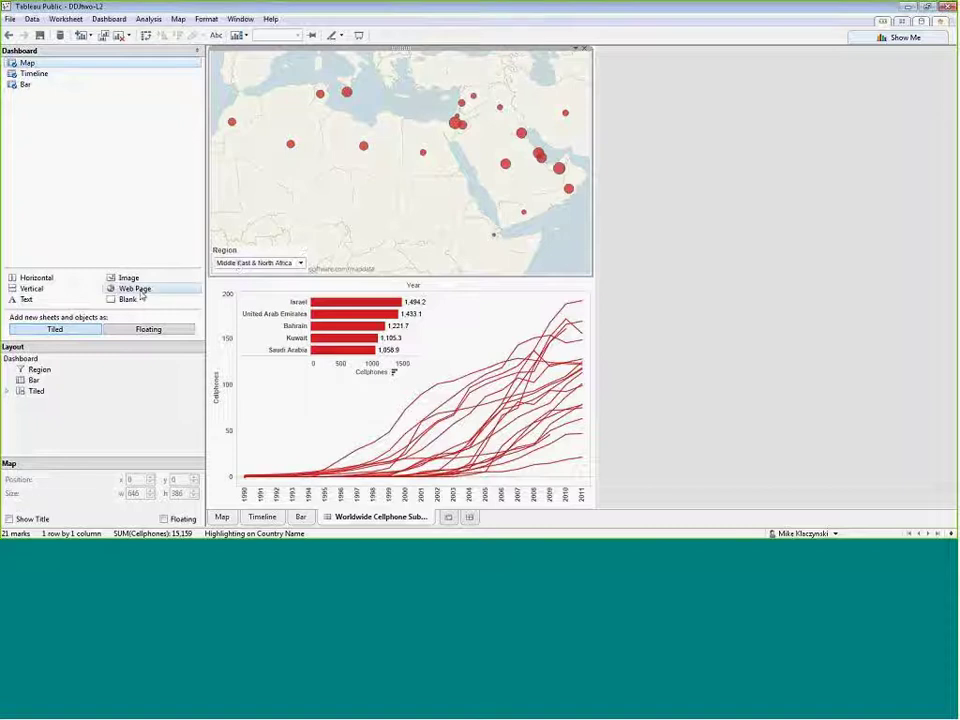
pyautogui.moveTo(135, 293); pyautogui.dragTo(518, 174)
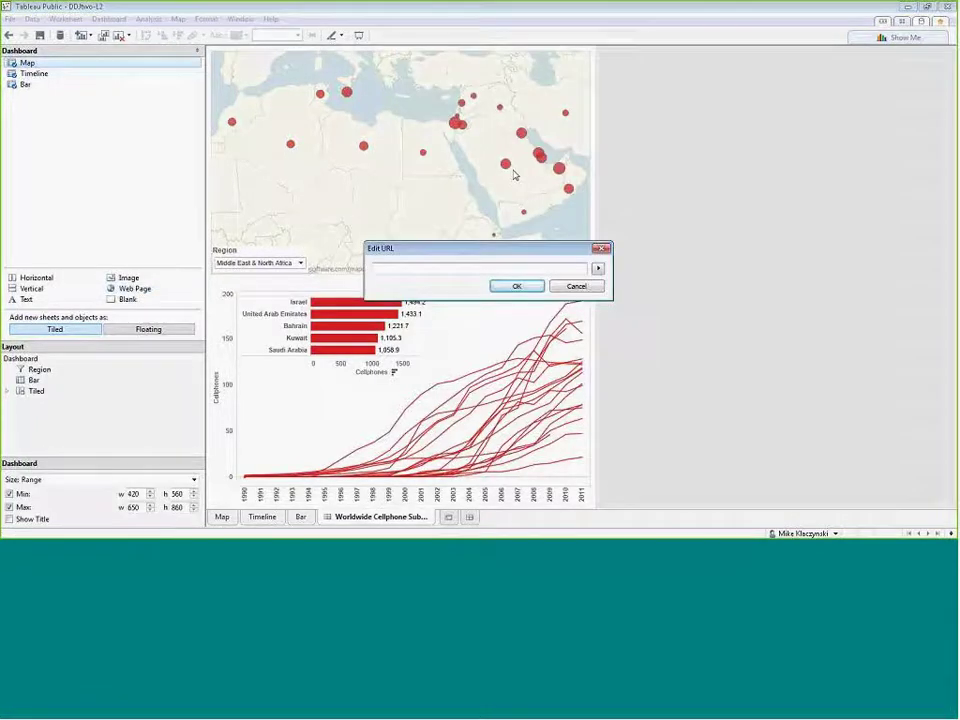
pyautogui.click(516, 286)
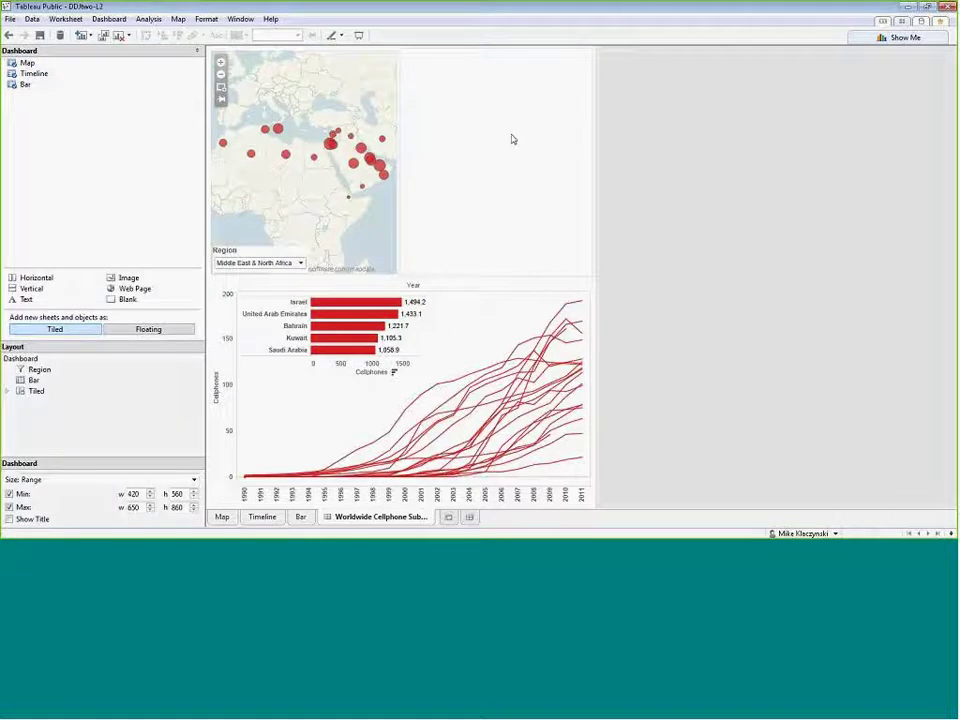
pyautogui.click(491, 167)
# Select a country mark on the map to check its highlighting beside the blank web page, and clear the selection.
pyautogui.click(366, 215)
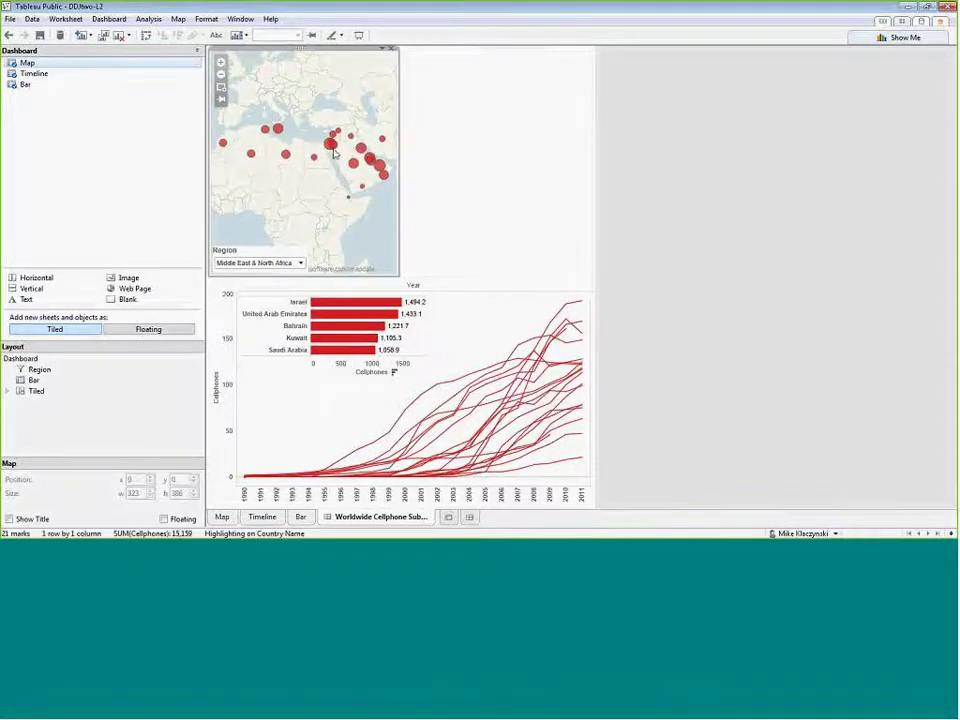
pyautogui.moveTo(331, 145)
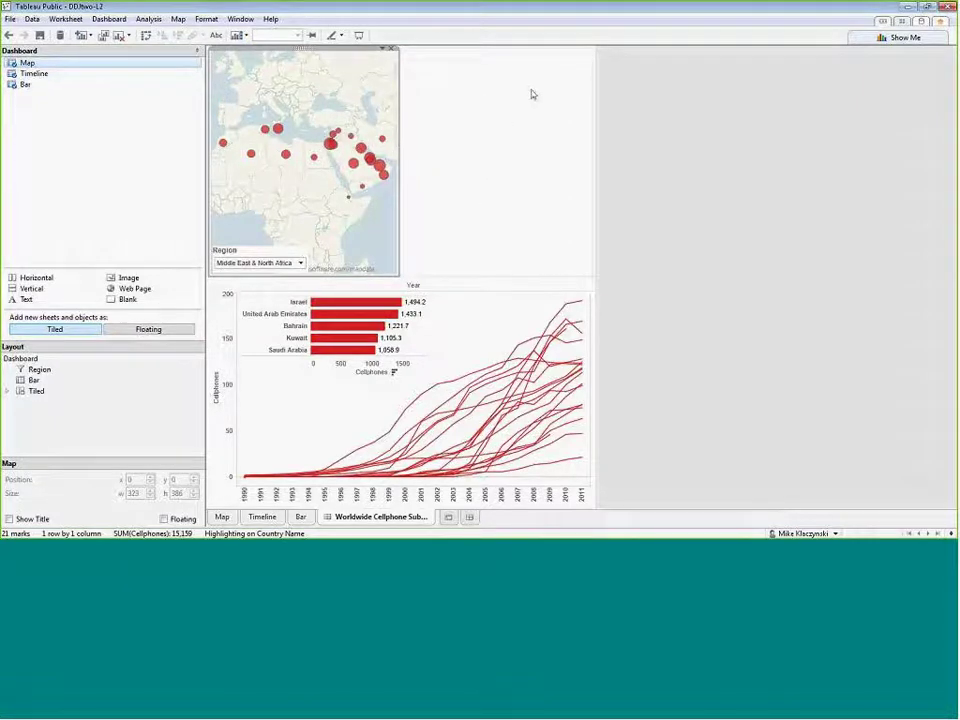
pyautogui.moveTo(367, 199)
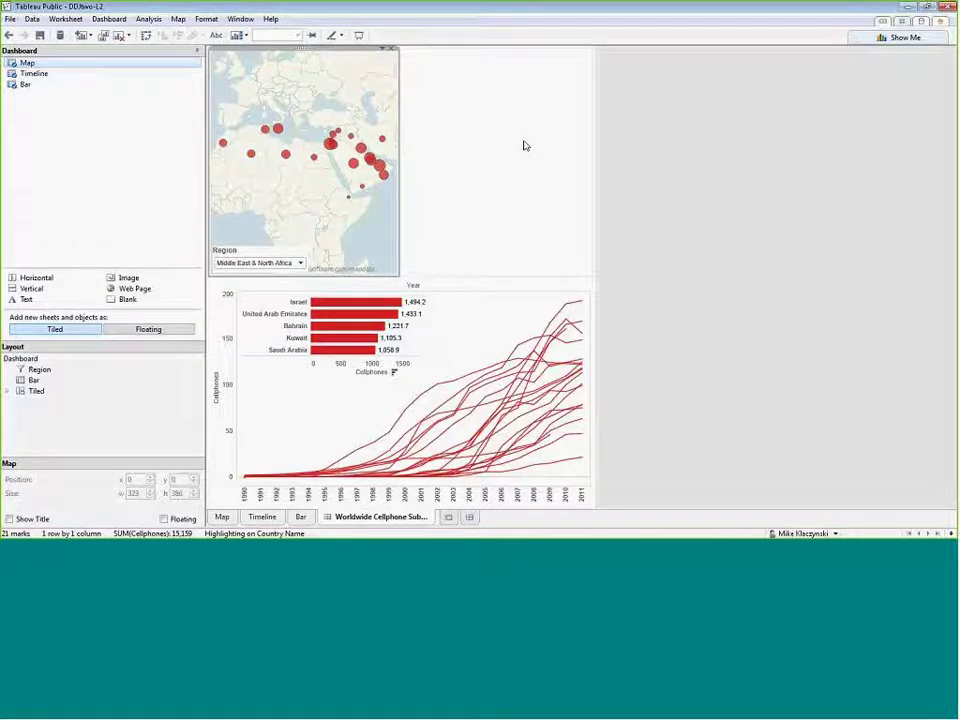
pyautogui.click(363, 187)
pyautogui.click(380, 193)
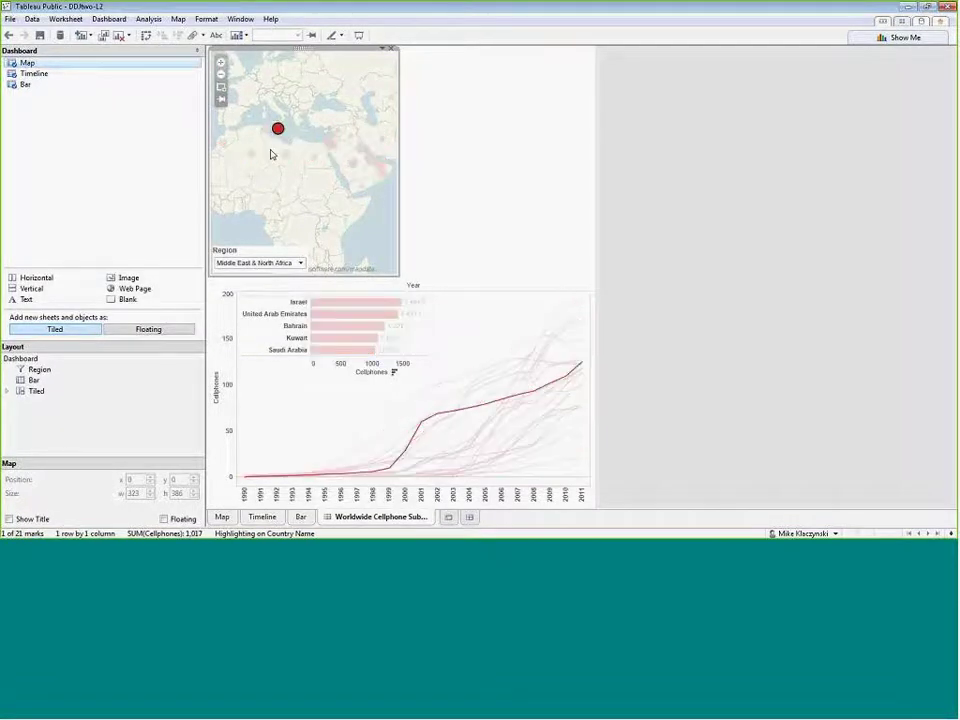
pyautogui.click(108, 19)
pyautogui.click(123, 96)
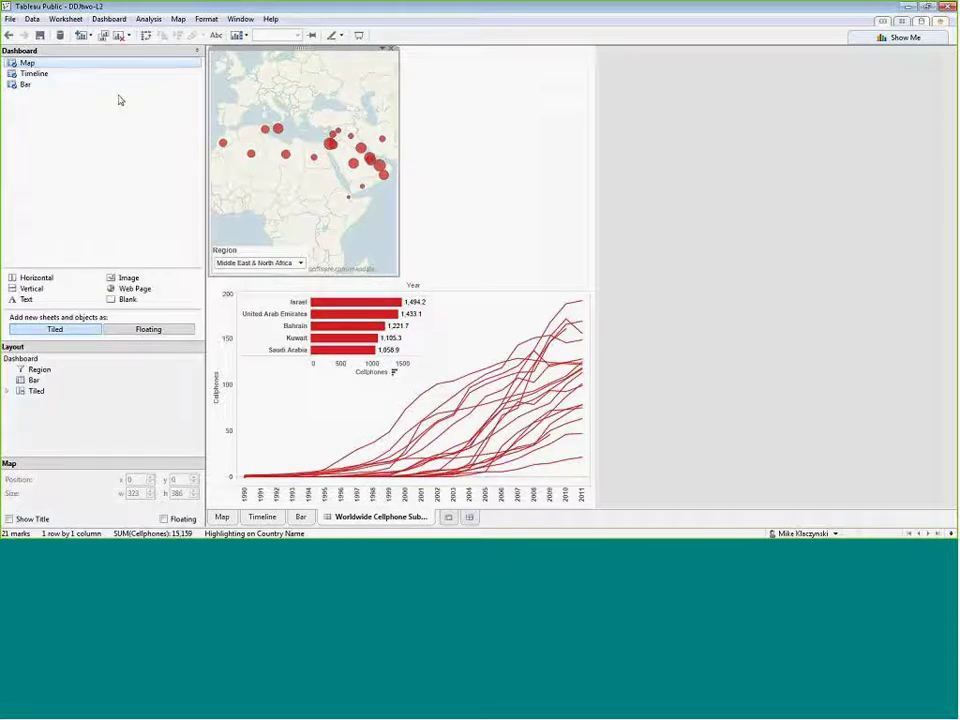
pyautogui.click(338, 328)
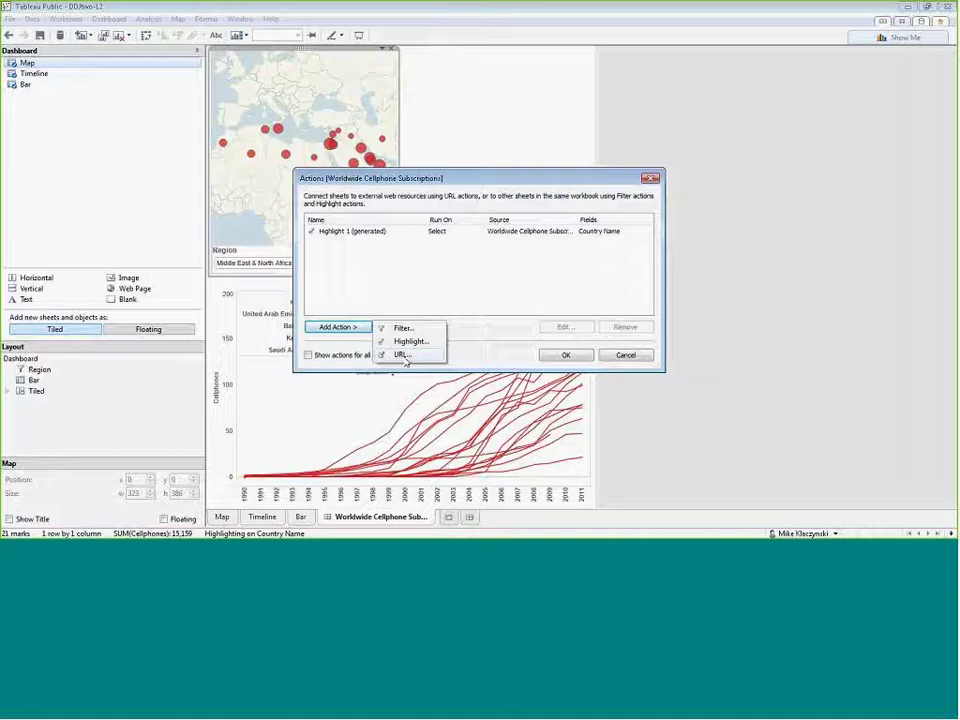
pyautogui.click(401, 355)
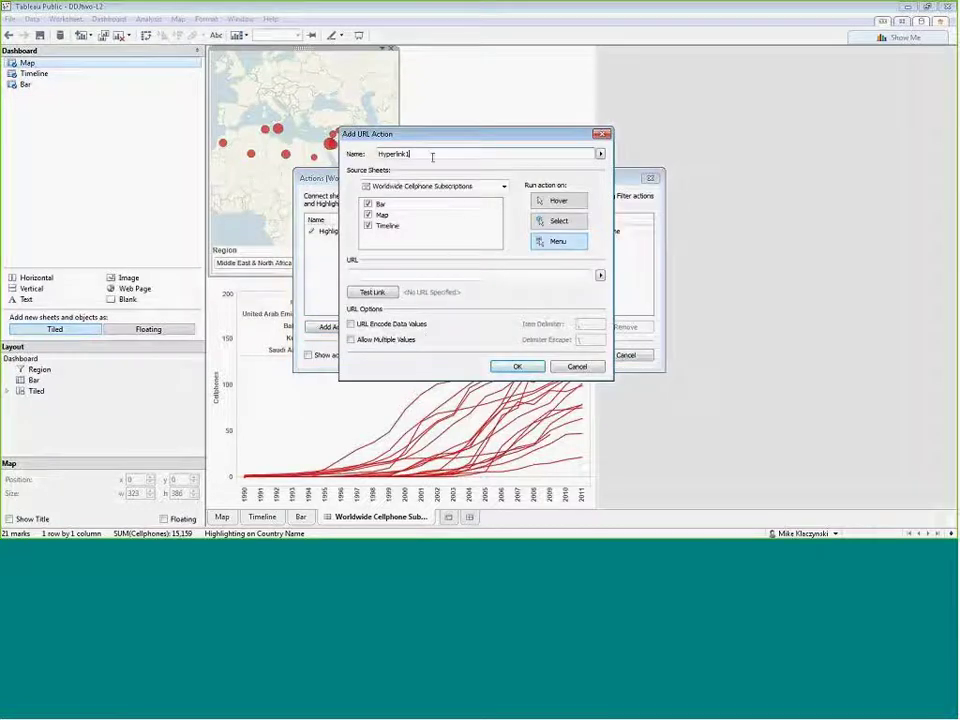
pyautogui.click(372, 272)
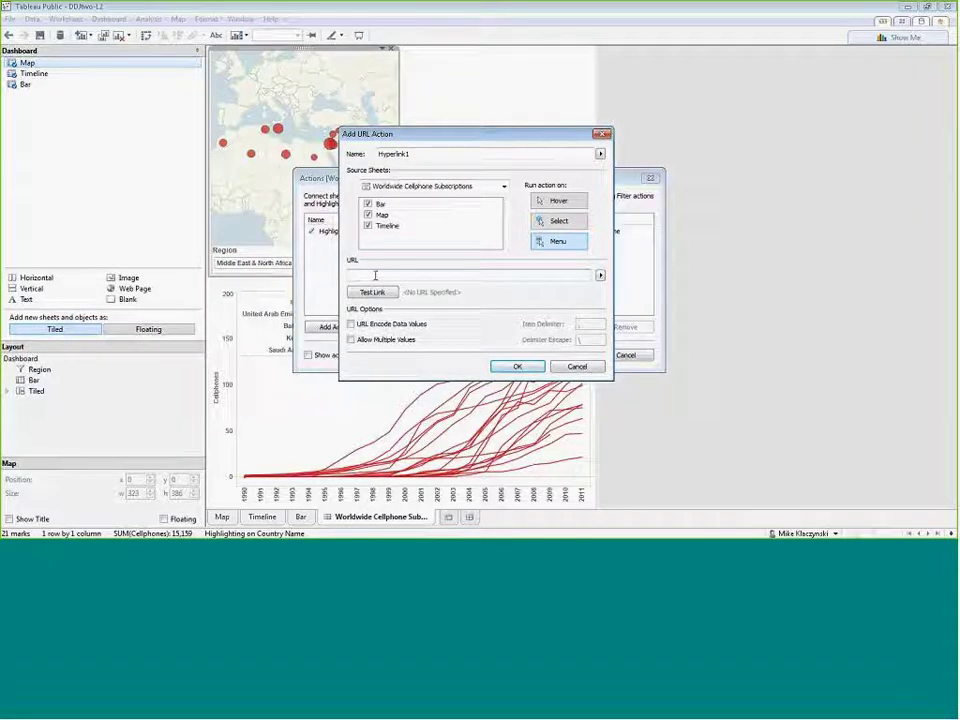
pyautogui.write('world')
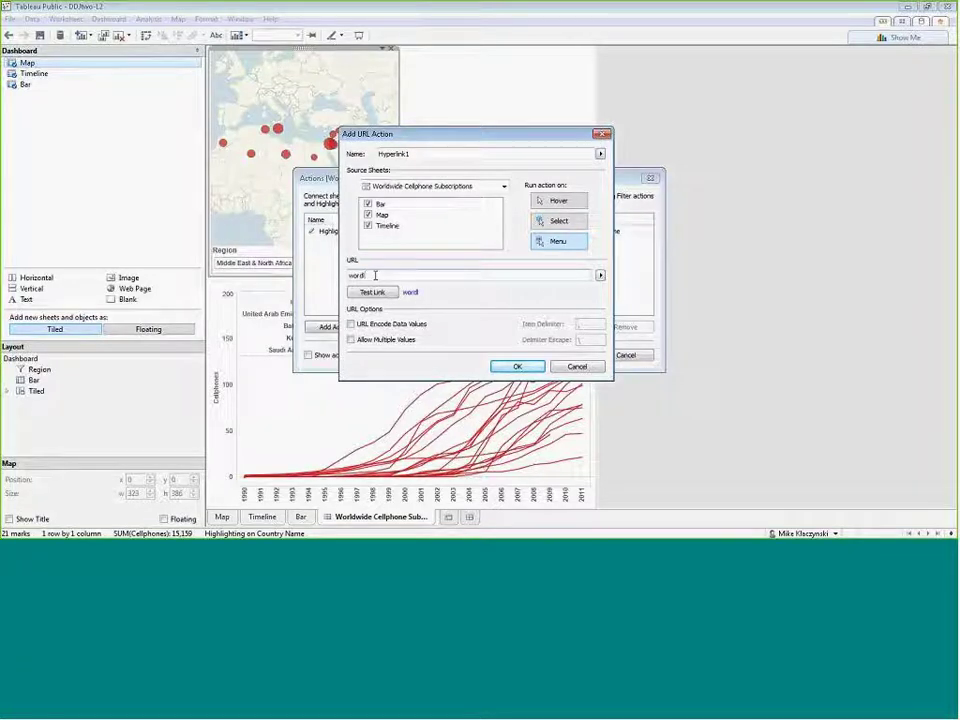
pyautogui.write('r')
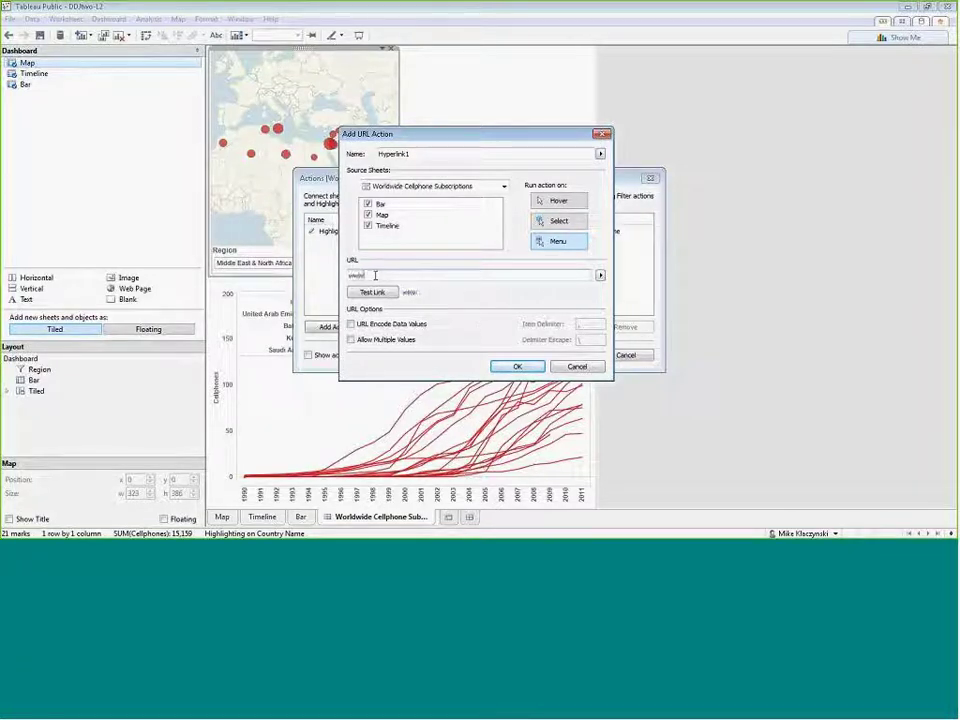
pyautogui.write('worldbank.')
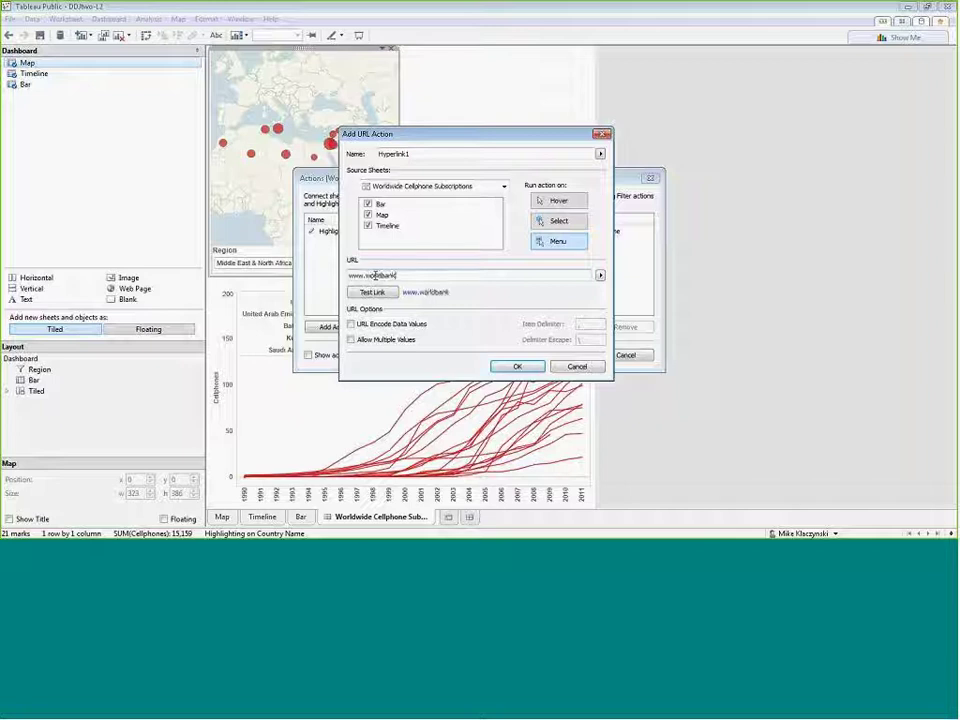
pyautogui.write('com')
# Name the URL action Worldbank, keep it running on Menu, and accept its settings.
pyautogui.doubleClick(390, 154)
pyautogui.write('WorldBan')
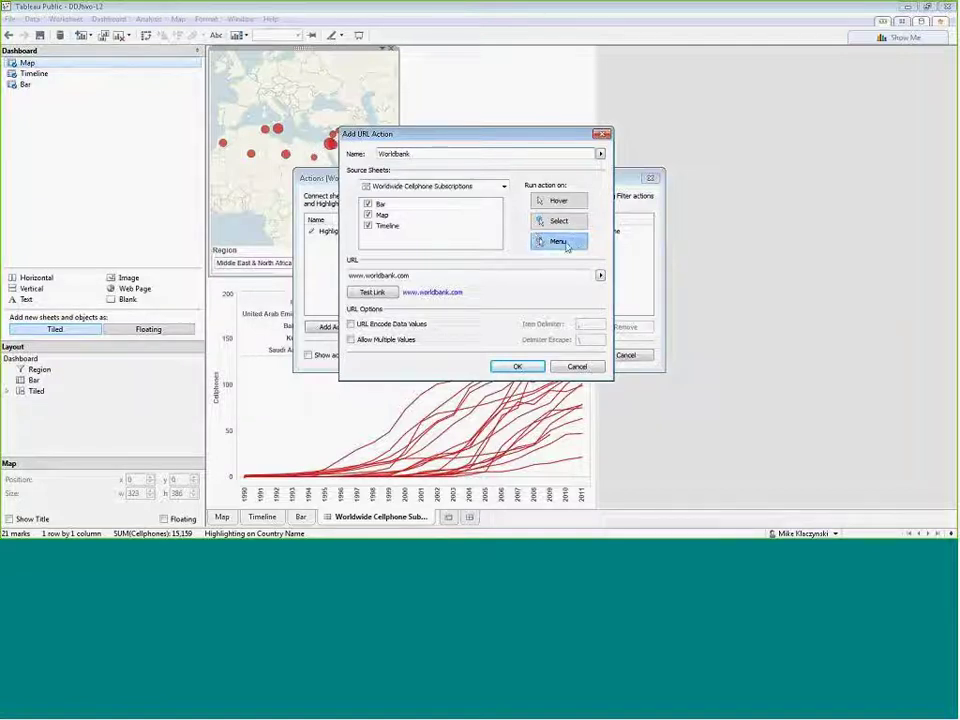
pyautogui.write('k')
pyautogui.click(517, 366)
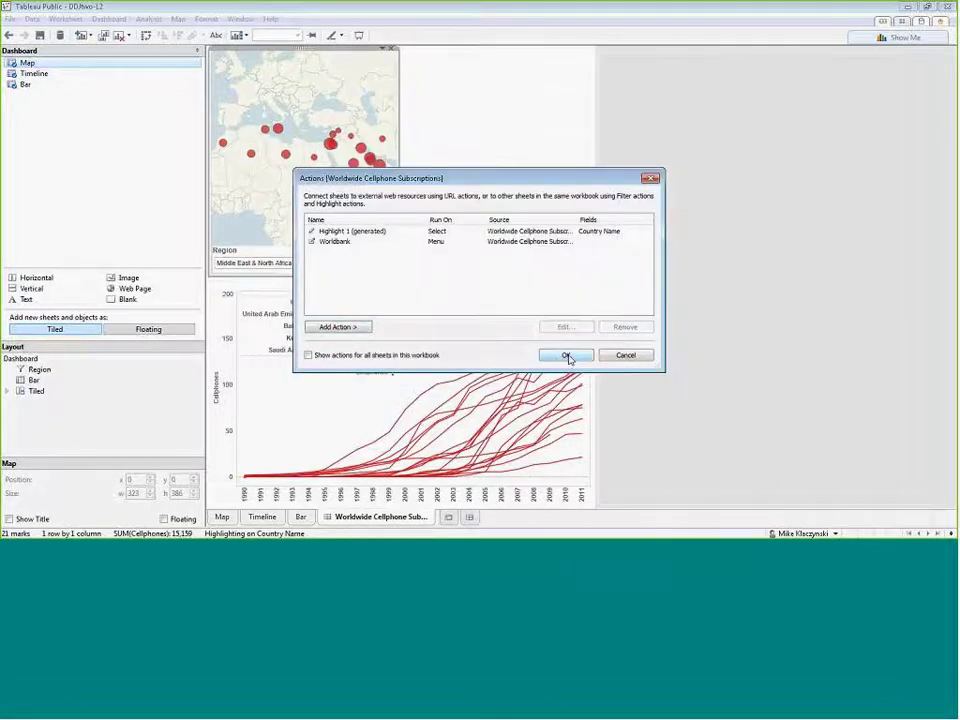
# Accept the dashboard's actions, run the Worldbank link from Saudi Arabia's mark on the map, and clear the selection.
pyautogui.click(566, 355)
pyautogui.moveTo(356, 170)
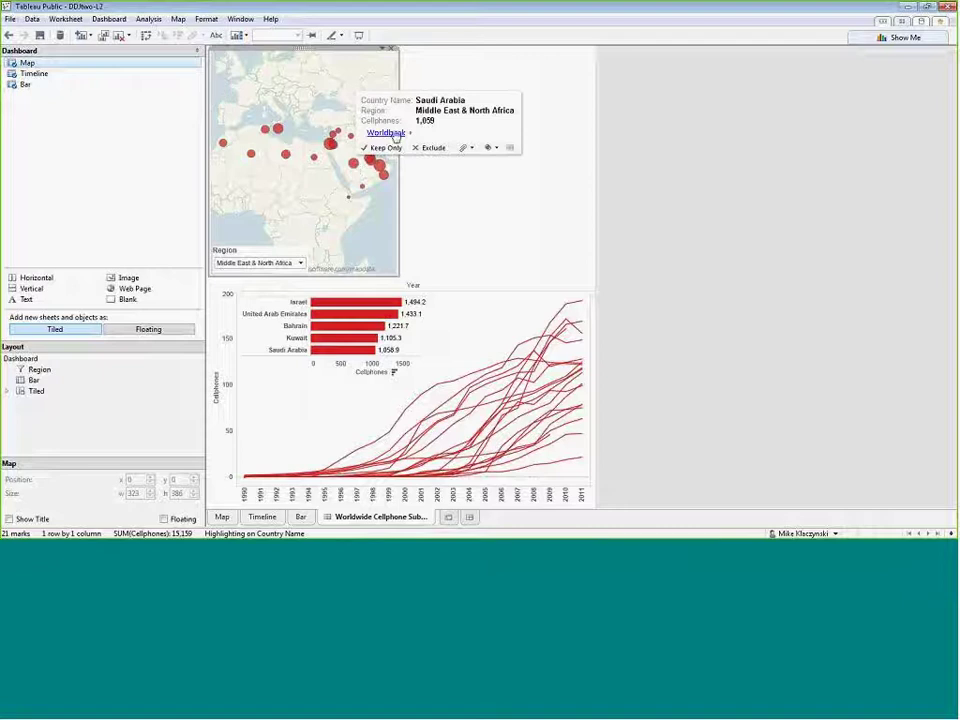
pyautogui.moveTo(336, 133)
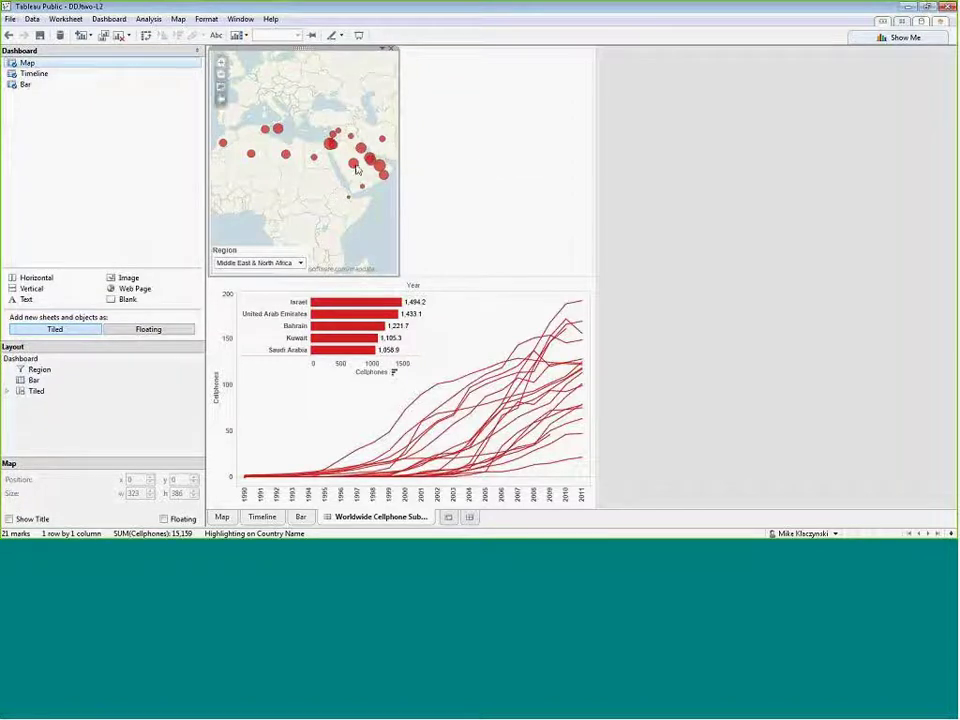
pyautogui.click(354, 164)
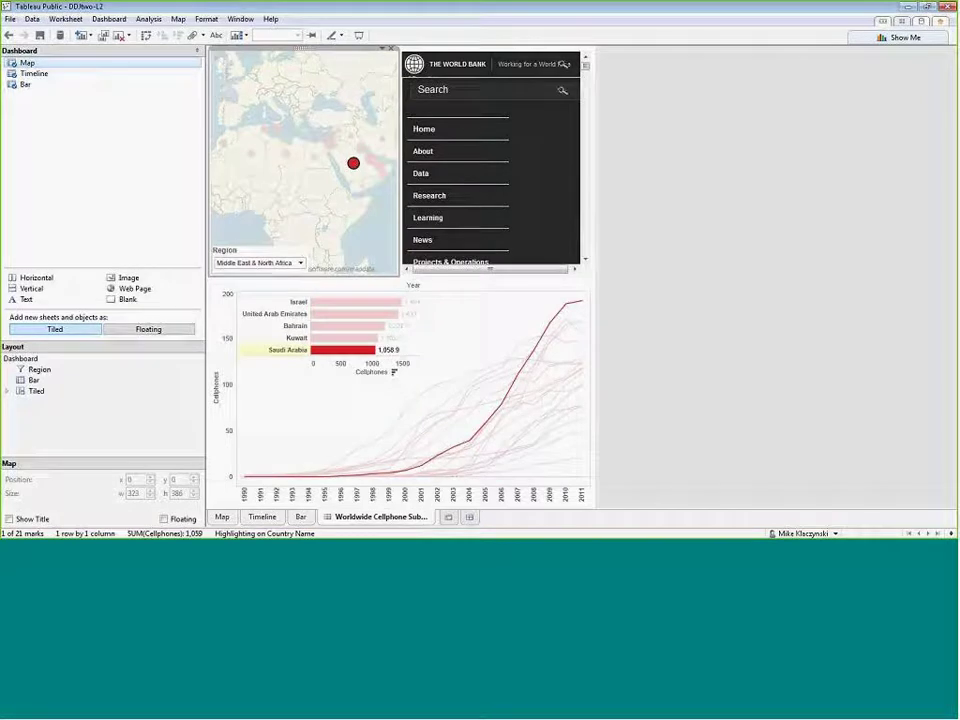
pyautogui.click(585, 78)
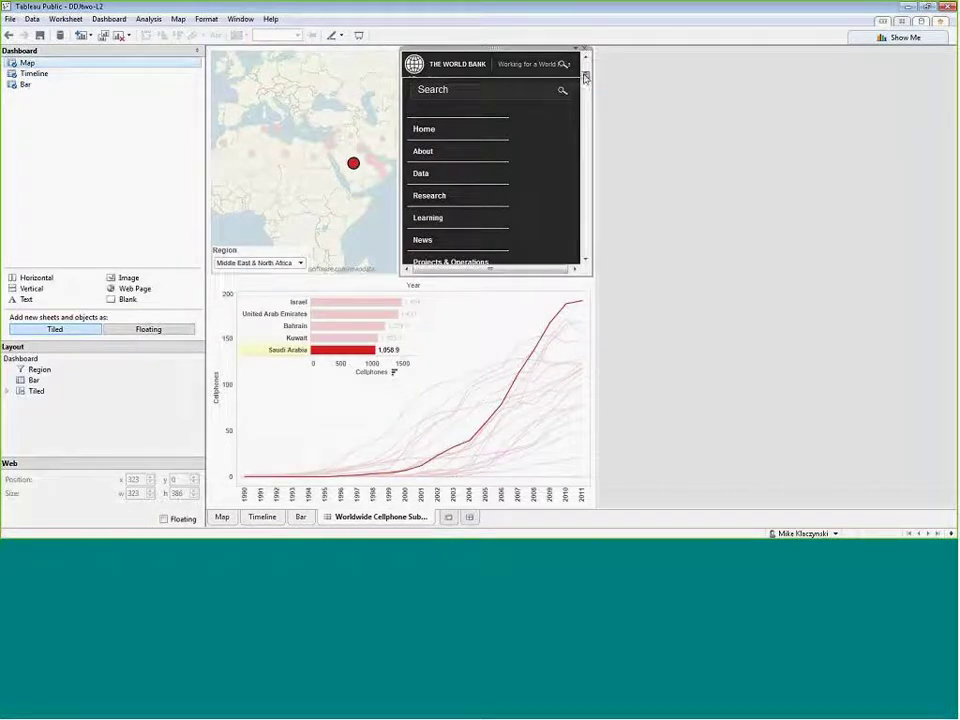
pyautogui.click(362, 180)
pyautogui.click(339, 182)
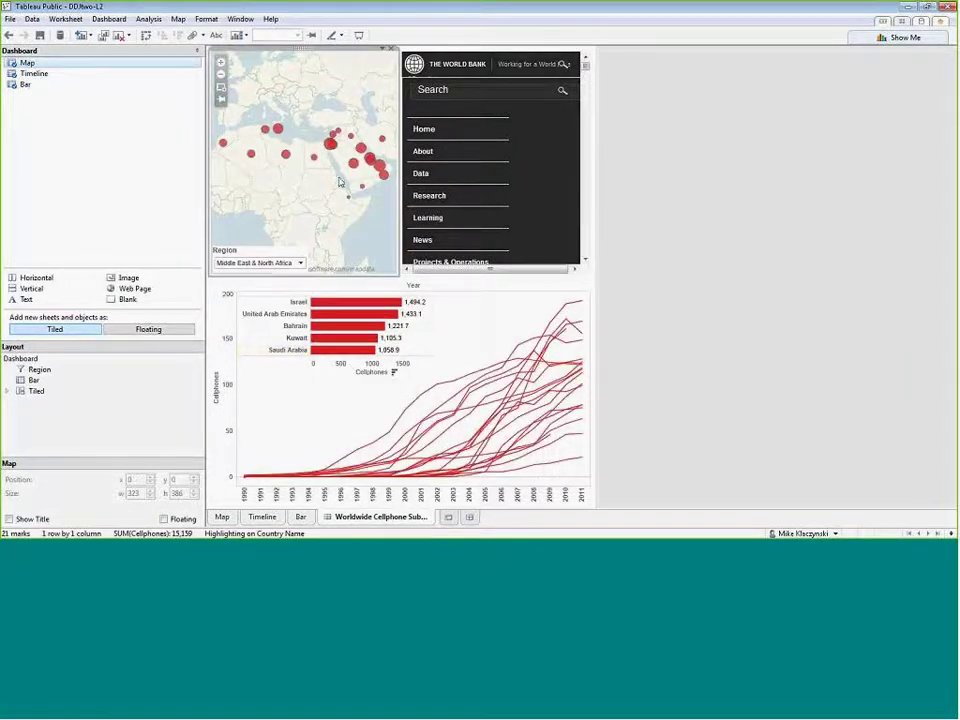
# Select the Egypt and Libya marks on the map to test highlighting and Libya's Worldbank link, and clear the selection.
pyautogui.click(314, 156)
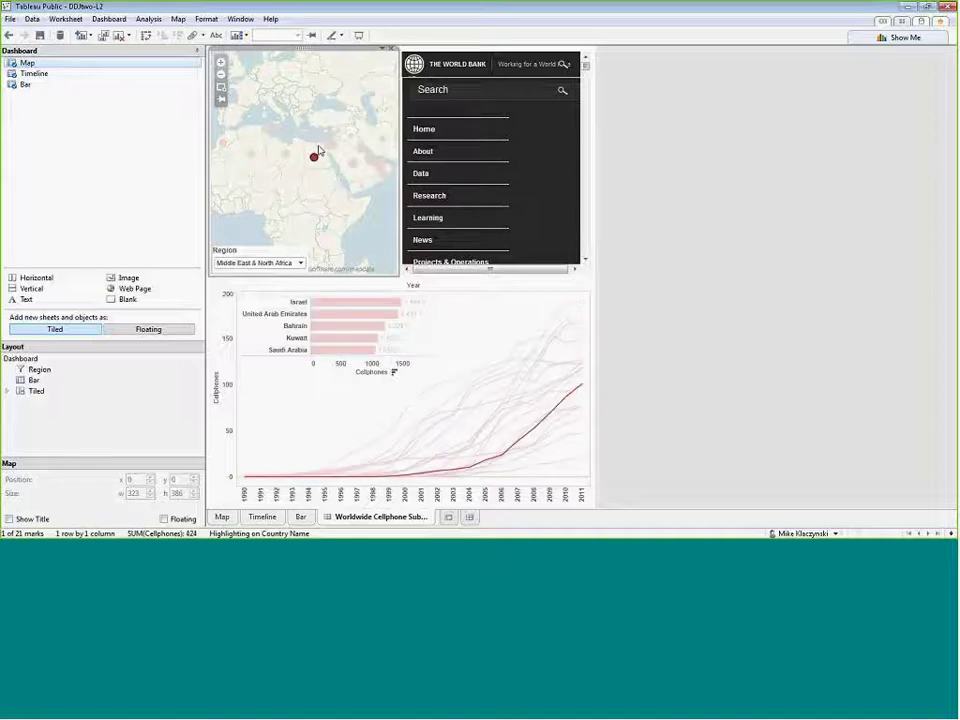
pyautogui.click(286, 156)
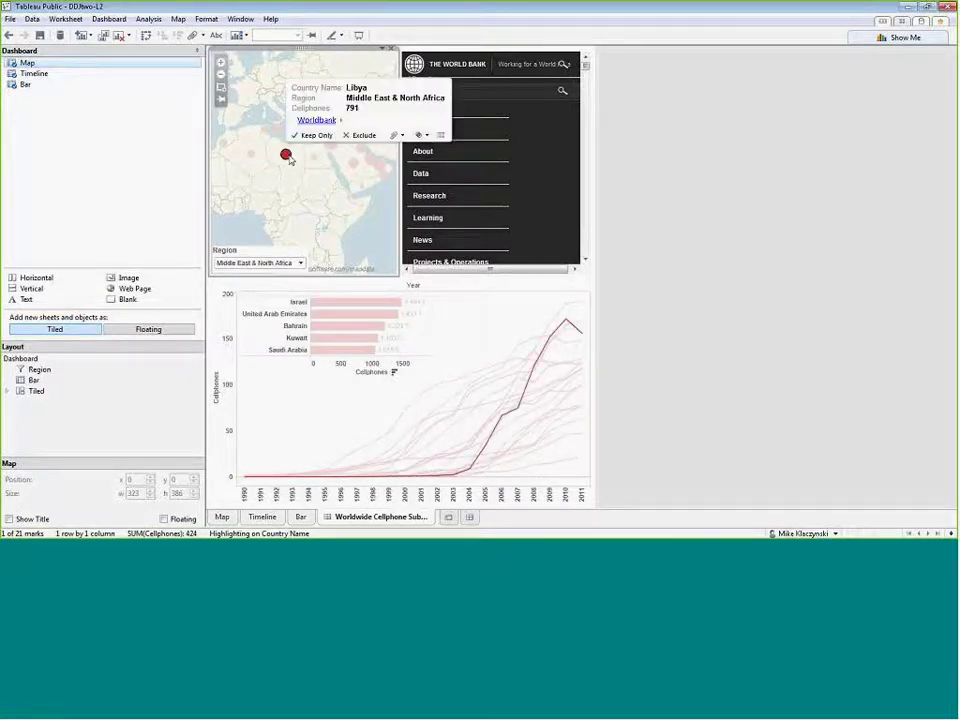
pyautogui.click(313, 124)
pyautogui.click(302, 171)
pyautogui.click(287, 156)
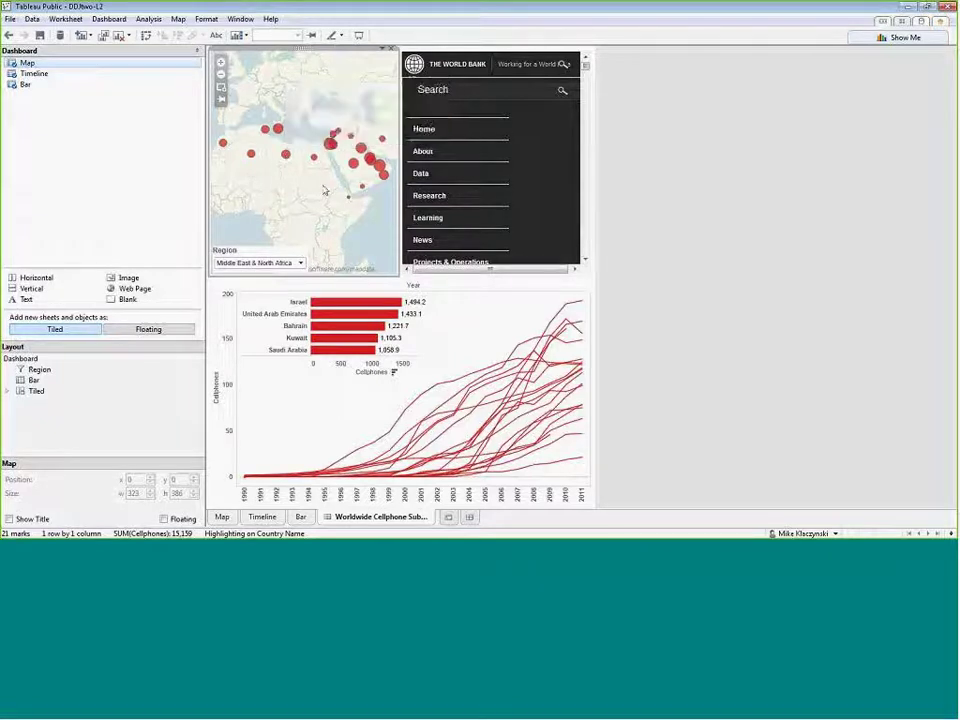
# Edit the Worldbank URL action, replace its name with the inserted Country Name field, and accept the change.
pyautogui.click(109, 19)
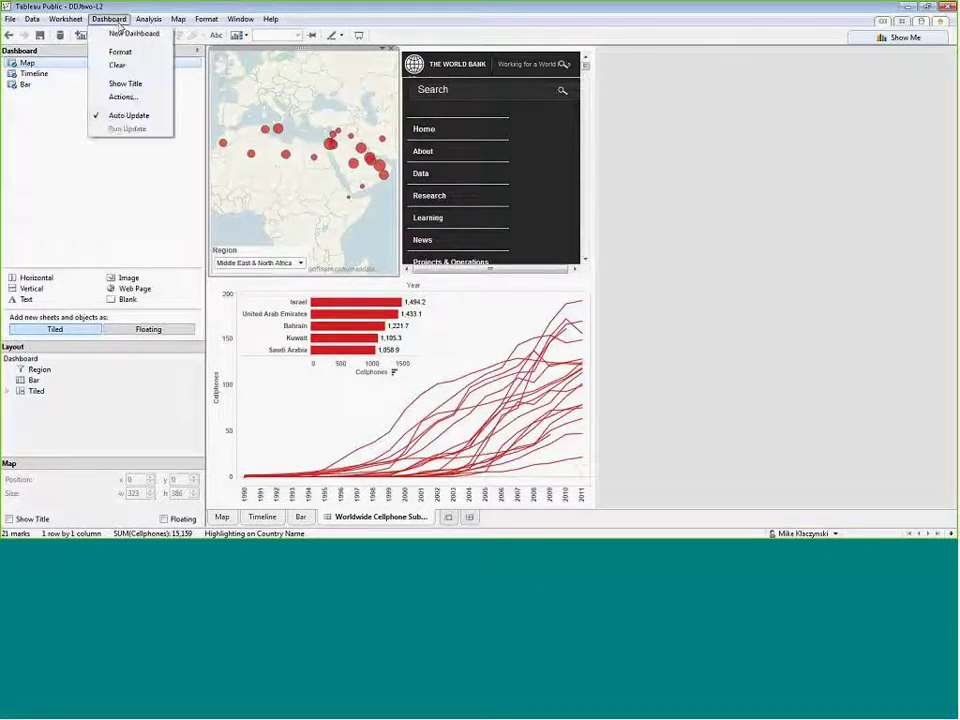
pyautogui.click(137, 97)
pyautogui.click(334, 241)
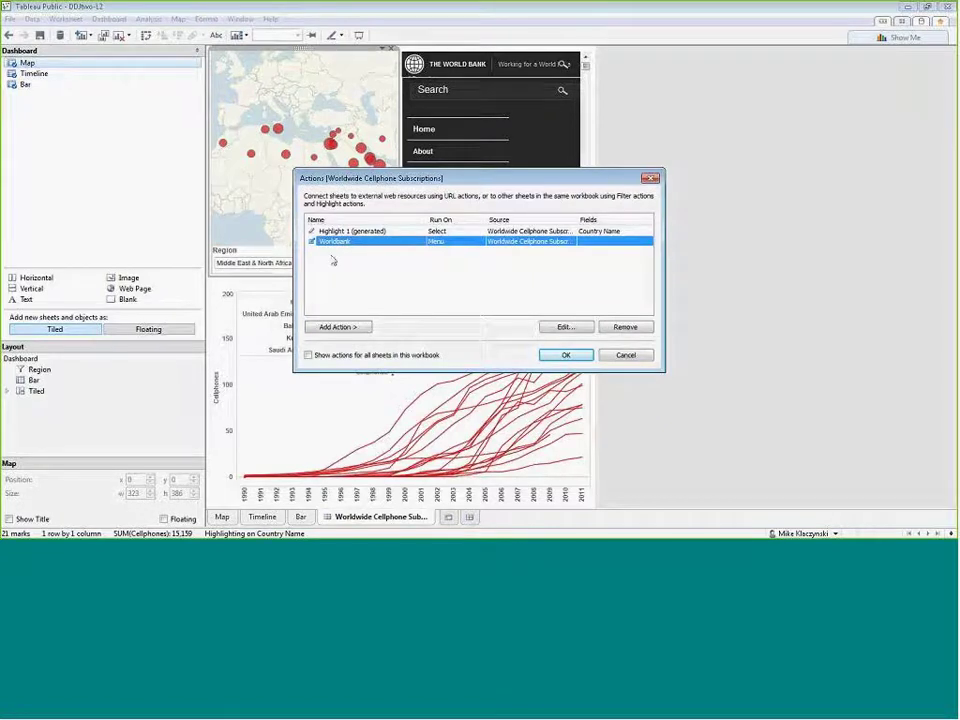
pyautogui.doubleClick(372, 241)
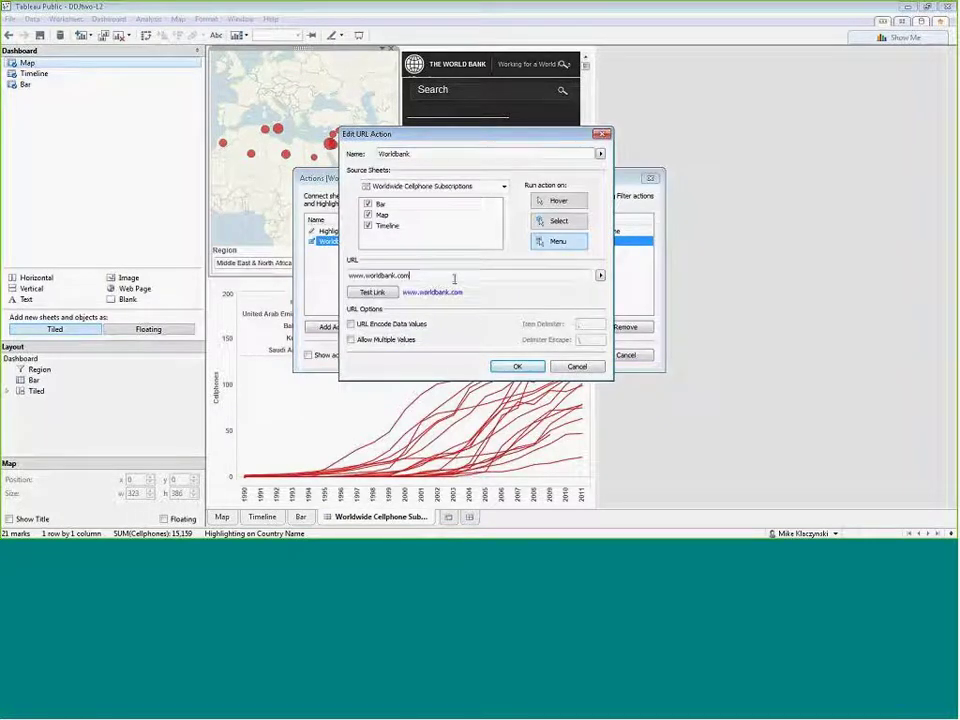
pyautogui.click(540, 277)
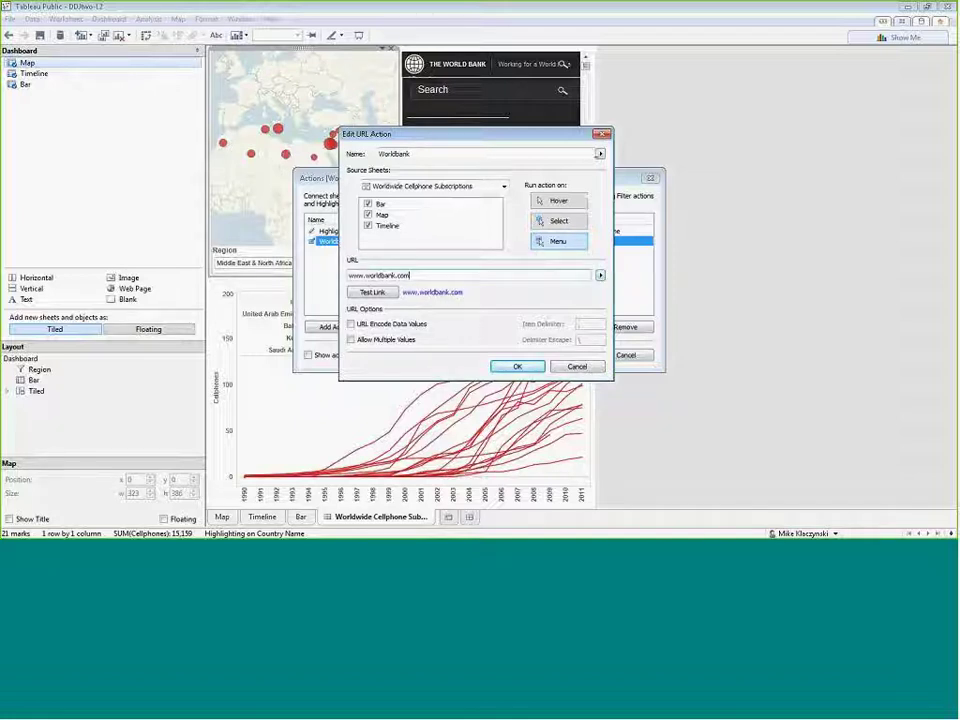
pyautogui.click(600, 154)
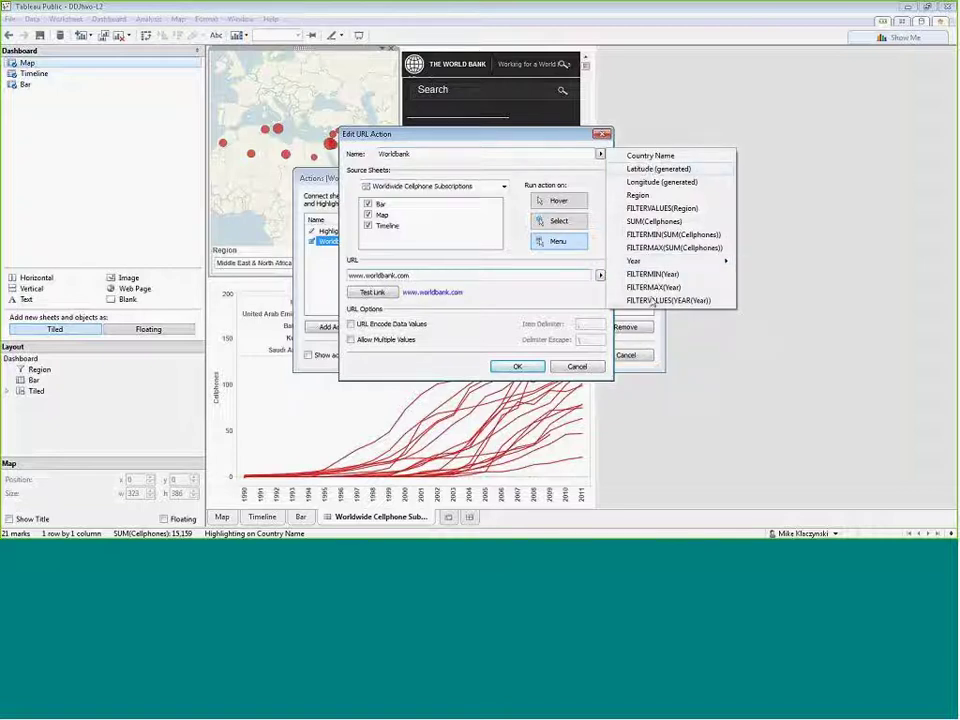
pyautogui.click(508, 153)
pyautogui.moveTo(527, 153); pyautogui.dragTo(358, 147)
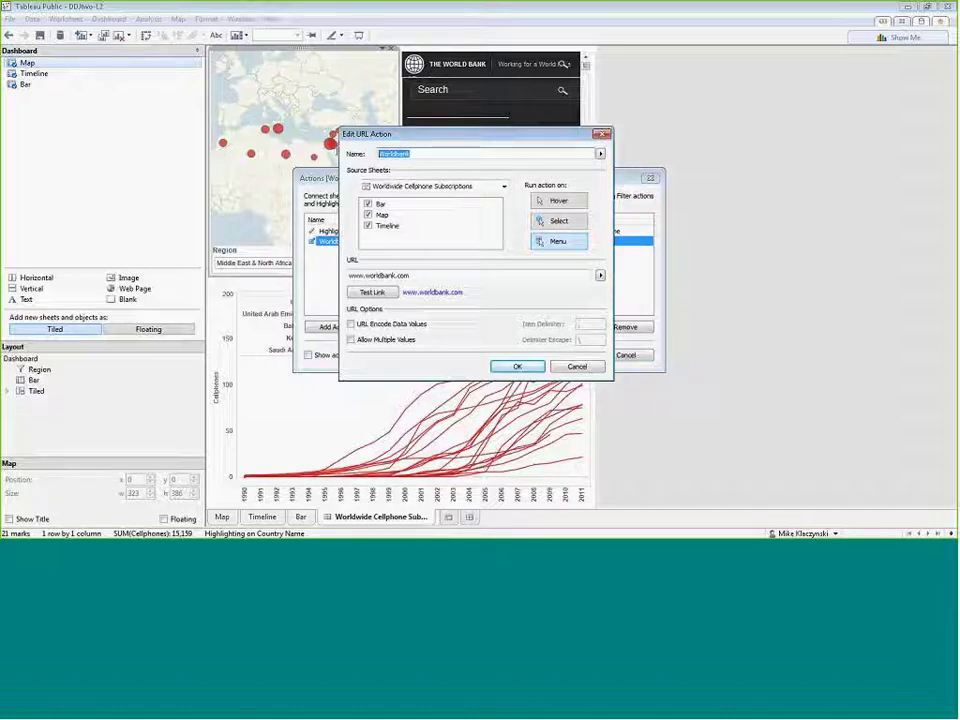
pyautogui.press('BackSpace')
pyautogui.click(600, 155)
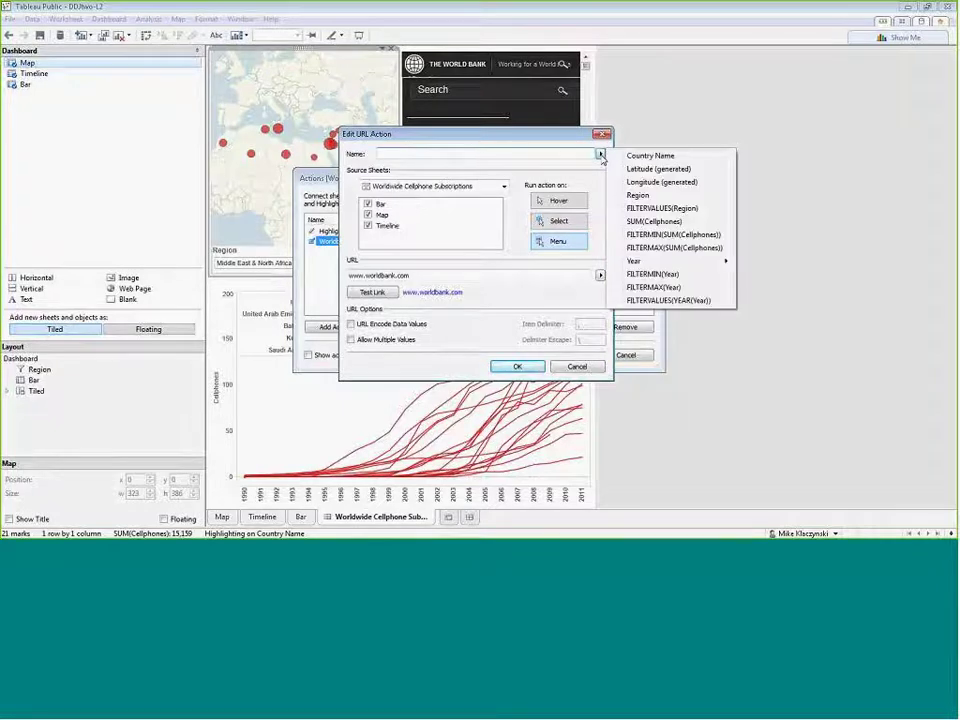
pyautogui.click(655, 156)
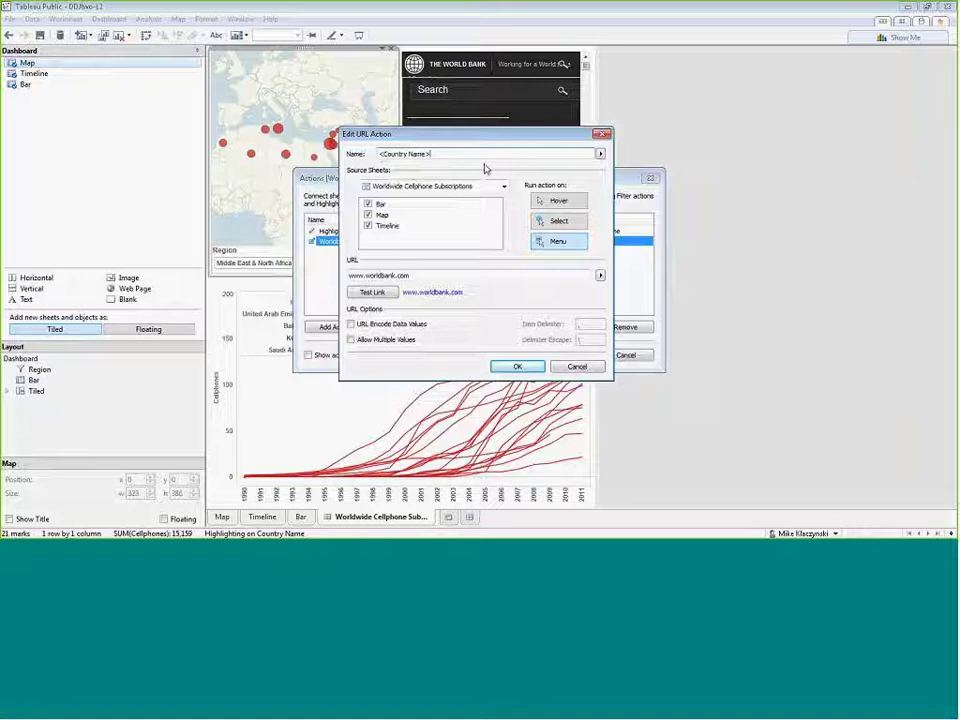
pyautogui.moveTo(440, 155); pyautogui.dragTo(378, 157)
pyautogui.click(437, 156)
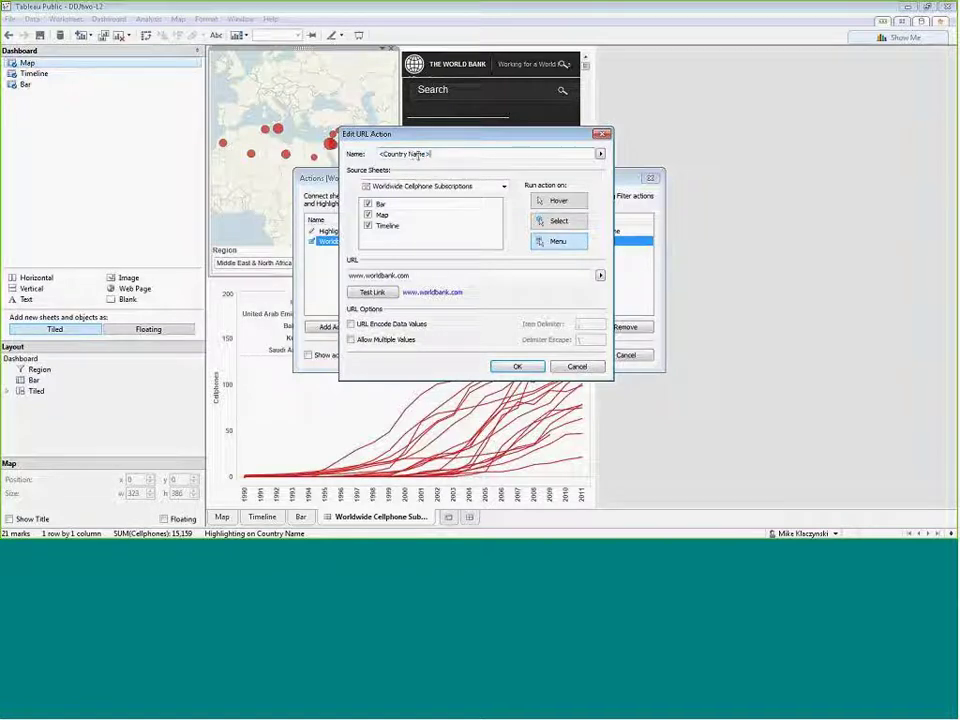
pyautogui.click(517, 366)
pyautogui.click(565, 355)
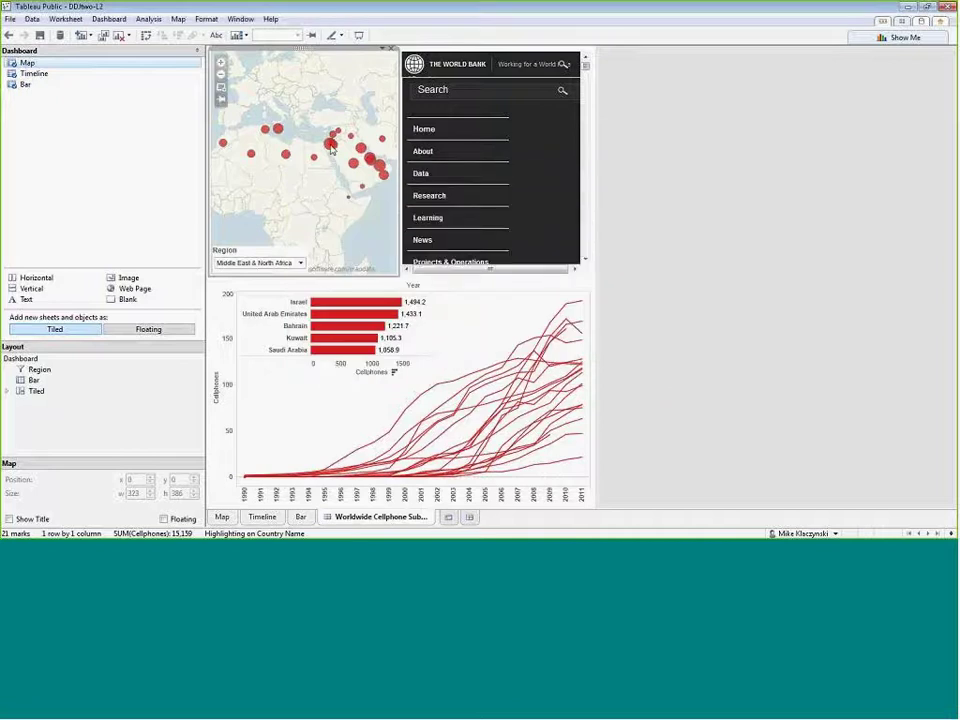
pyautogui.moveTo(332, 148)
pyautogui.moveTo(287, 156)
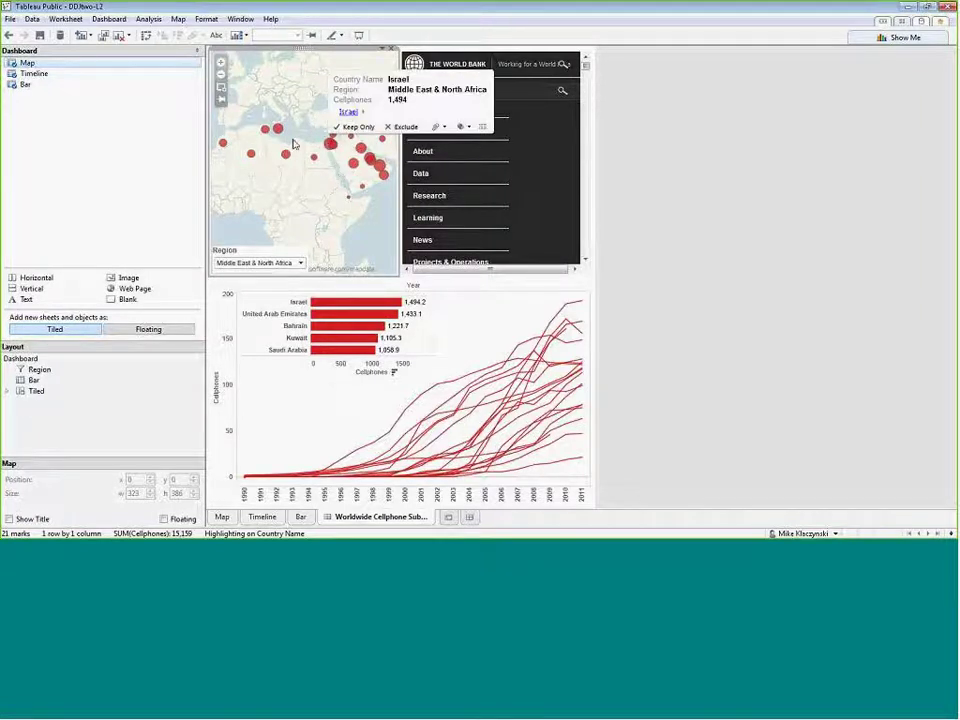
pyautogui.click(109, 19)
pyautogui.click(137, 97)
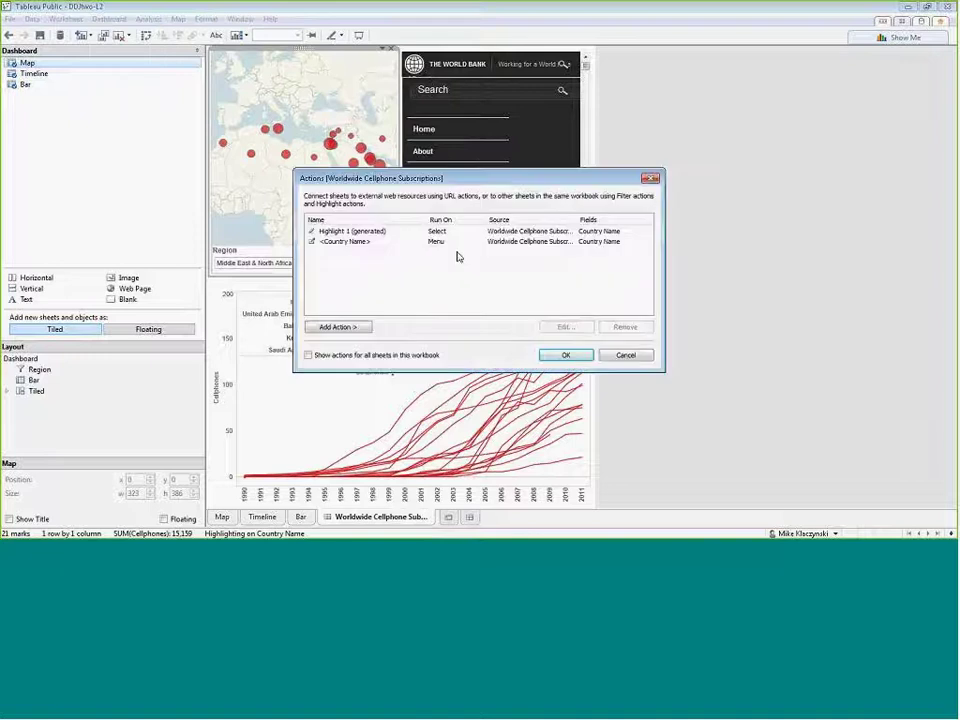
pyautogui.click(347, 246)
pyautogui.click(565, 327)
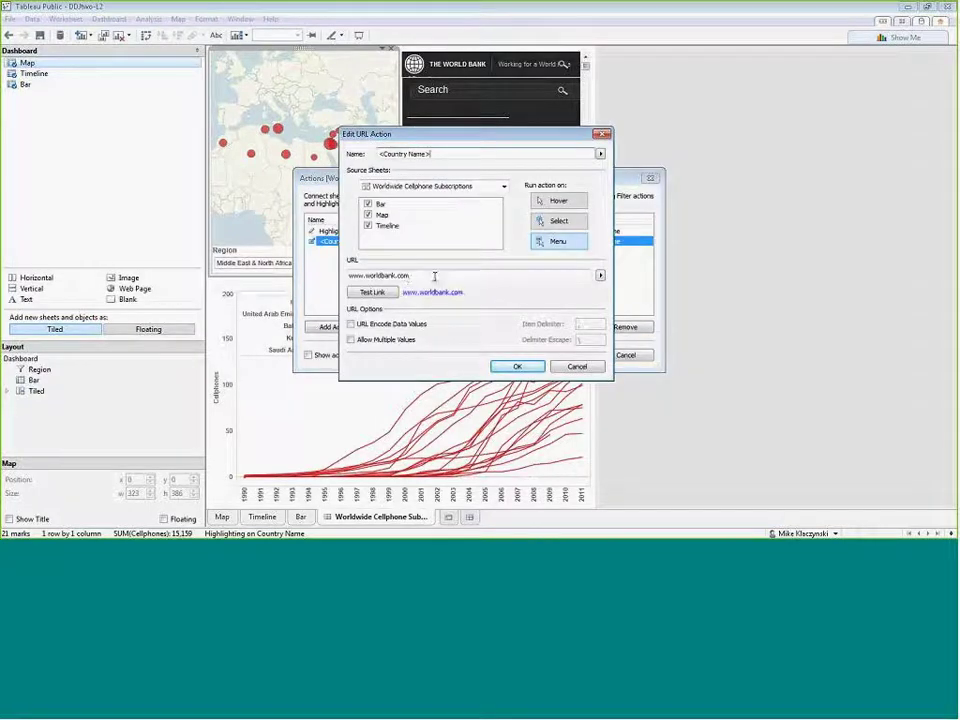
pyautogui.doubleClick(460, 275)
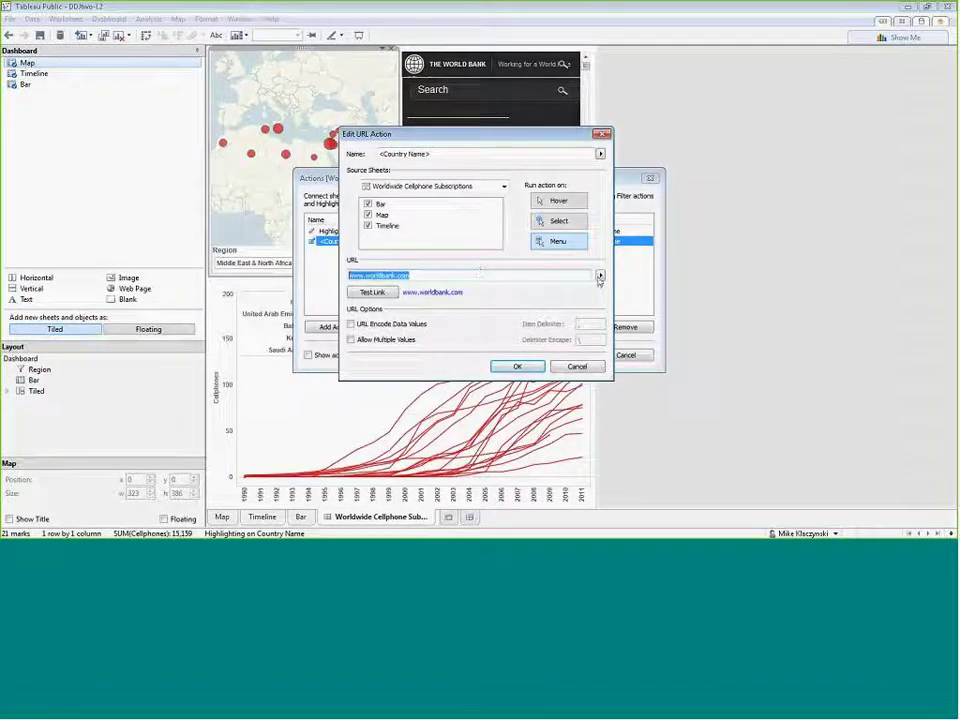
pyautogui.click(600, 276)
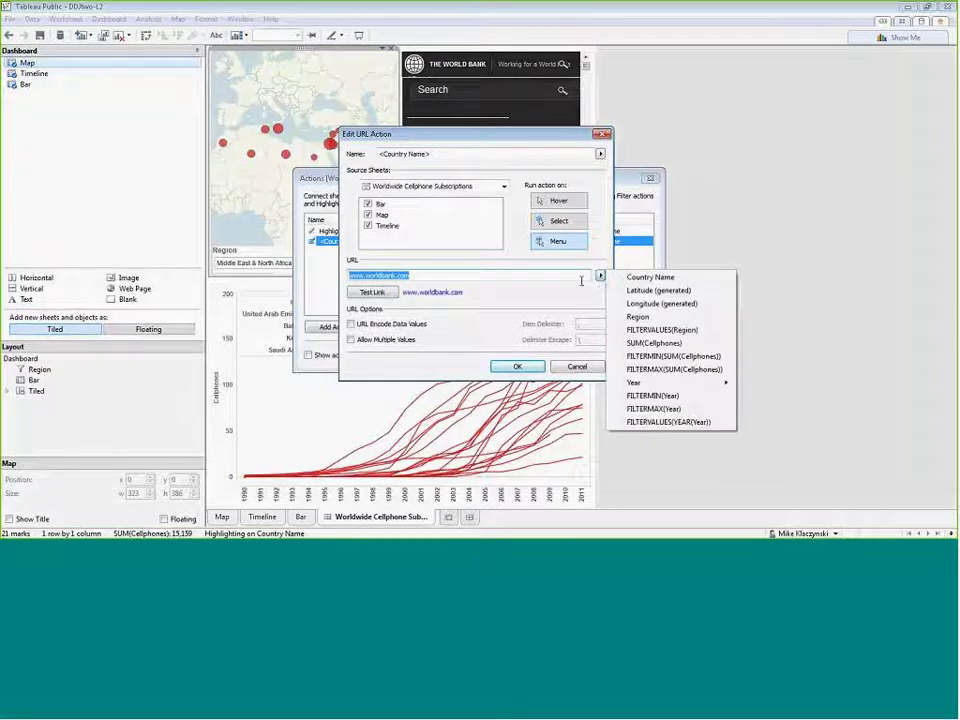
pyautogui.moveTo(468, 275); pyautogui.dragTo(299, 268)
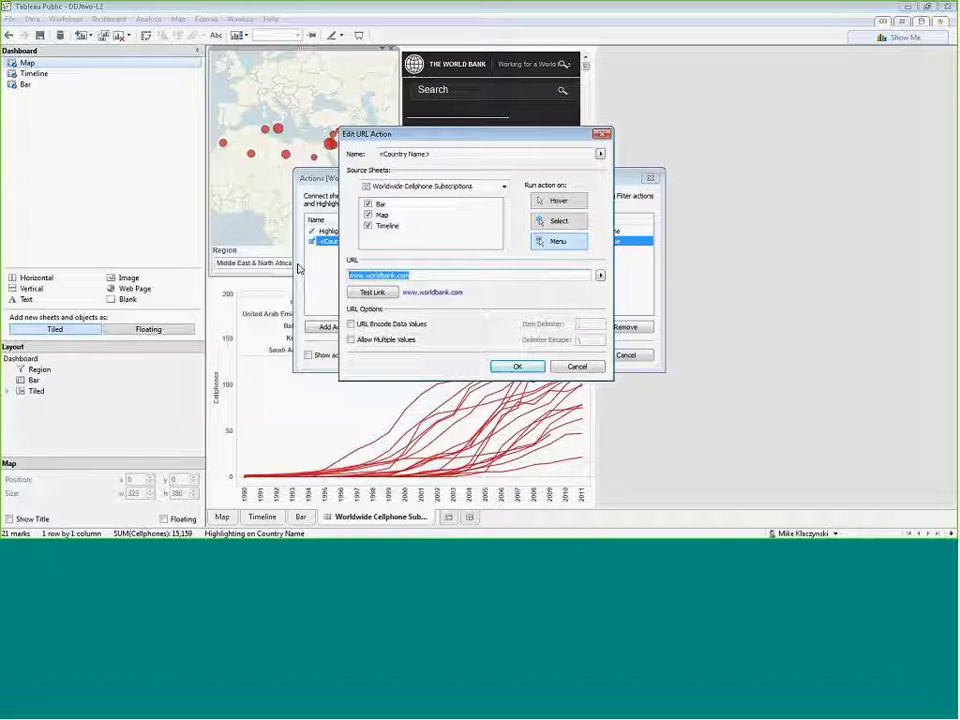
pyautogui.write('www.google')
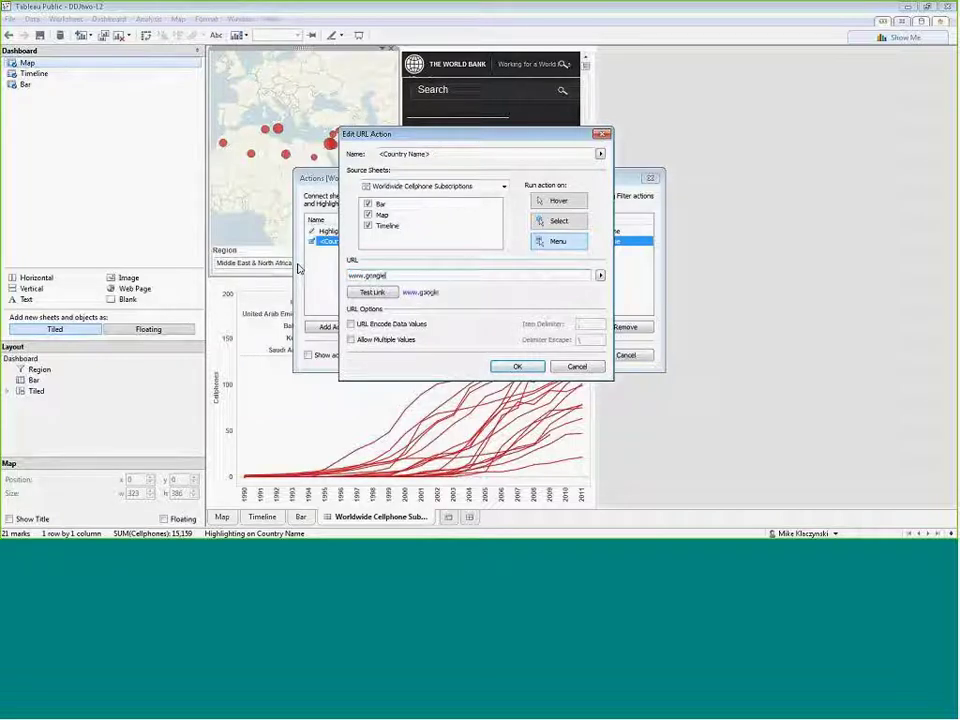
pyautogui.write('.com/')
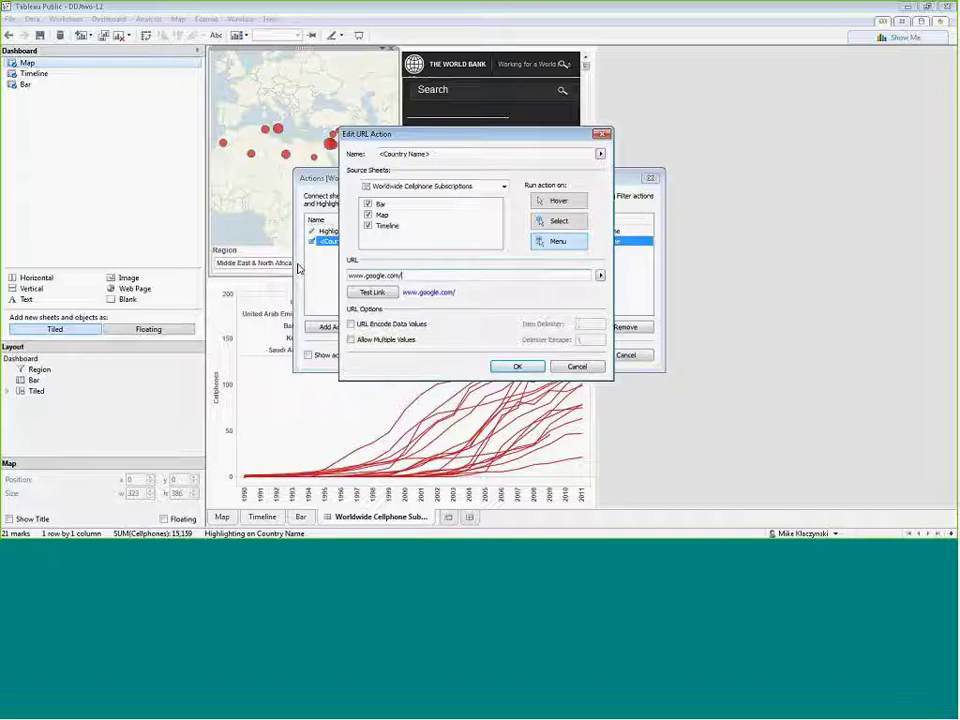
pyautogui.write('search?q=')
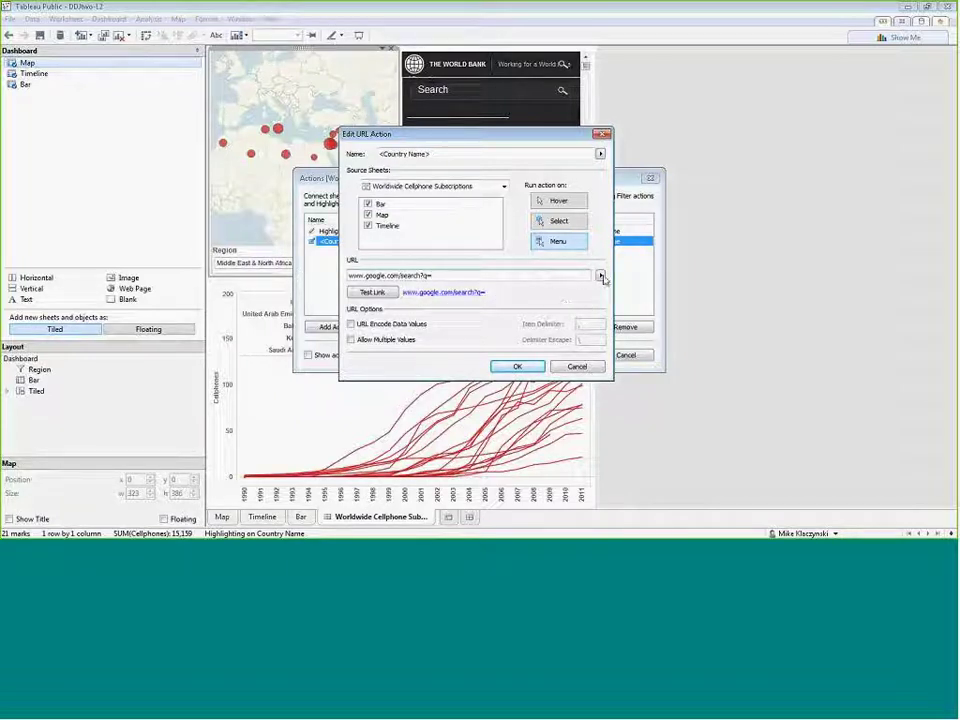
# Append the Country Name field to the end of the action's URL and accept the action settings.
pyautogui.click(601, 276)
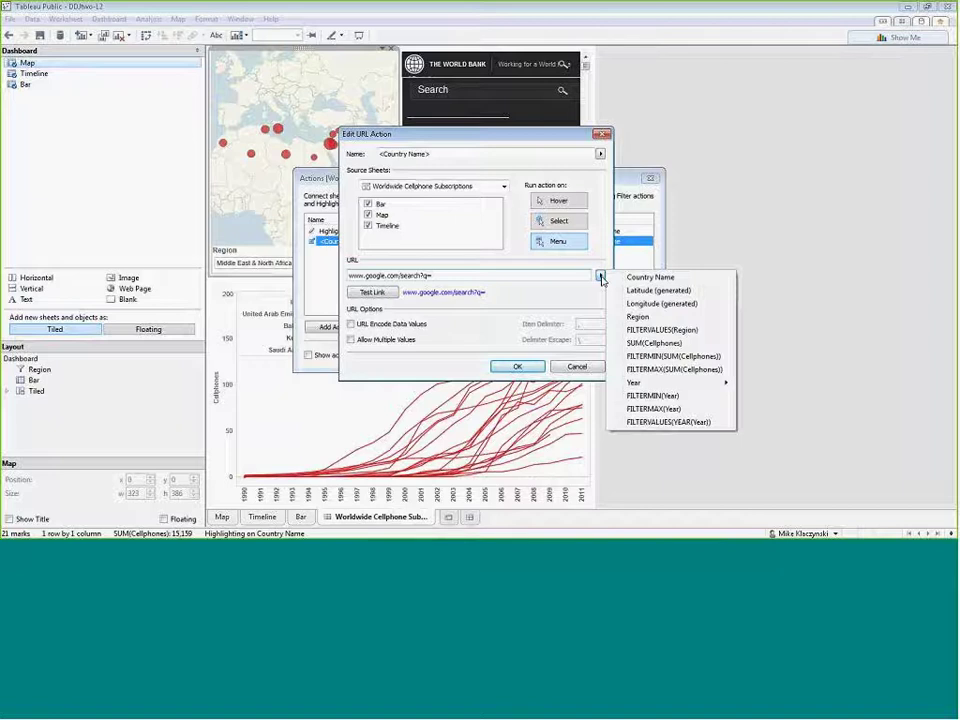
pyautogui.click(645, 278)
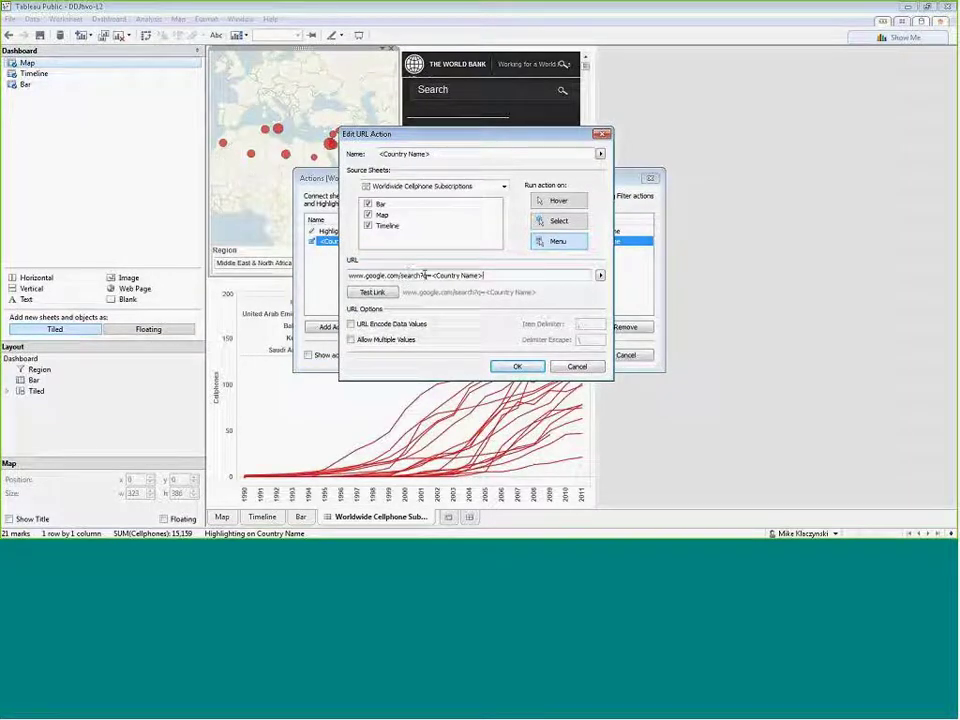
pyautogui.moveTo(433, 276); pyautogui.dragTo(492, 275)
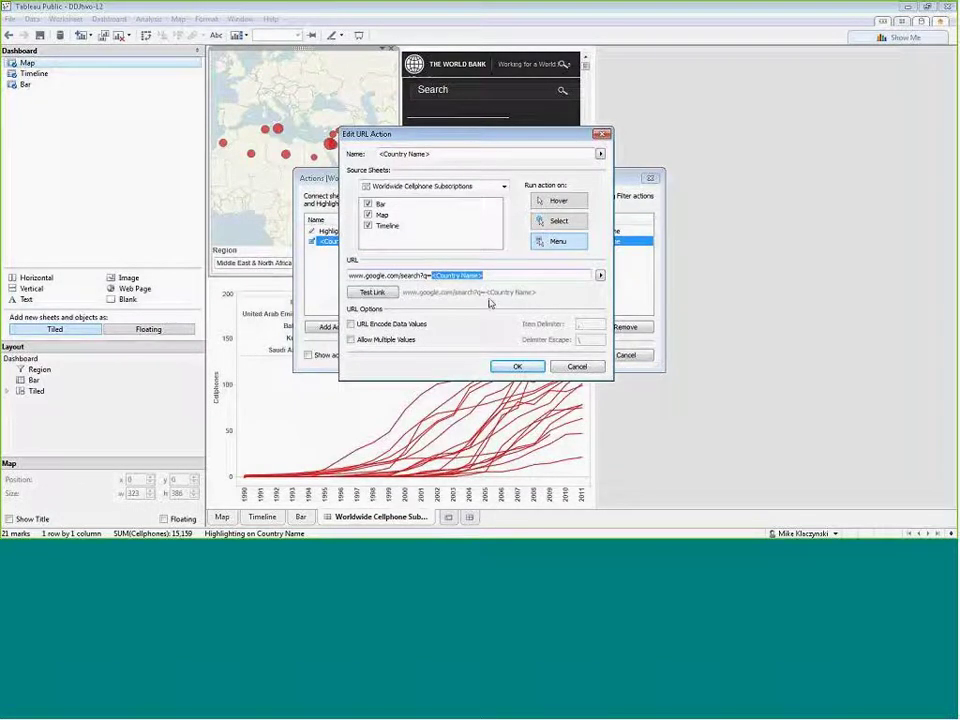
pyautogui.click(517, 366)
pyautogui.click(556, 358)
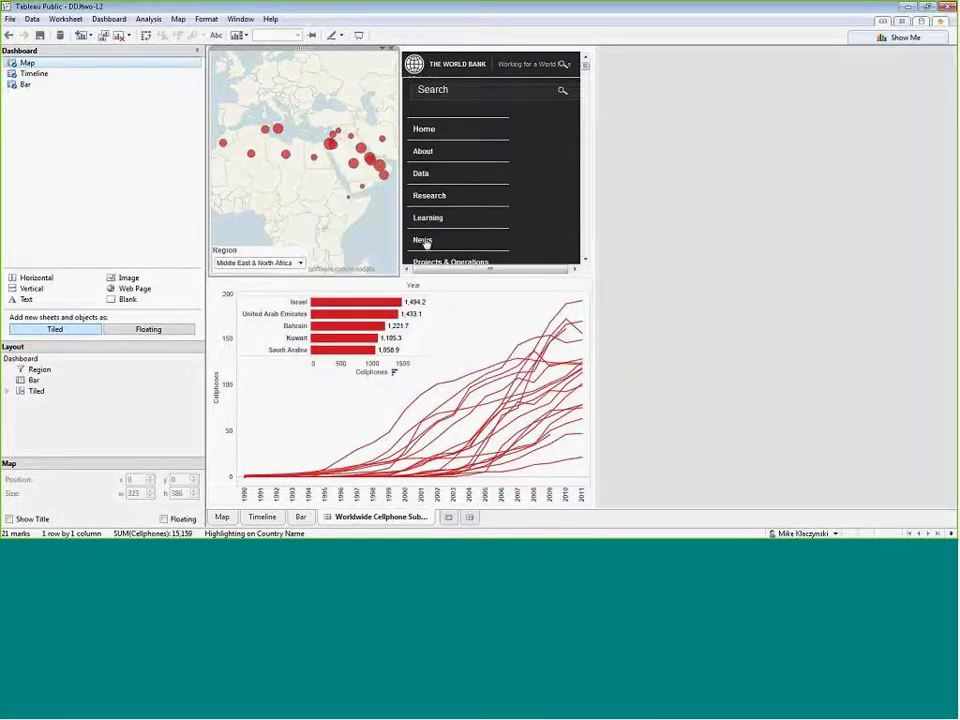
# Run the country-named search links from the Egypt and Libya marks on the map to test the embedded web page.
pyautogui.moveTo(314, 160)
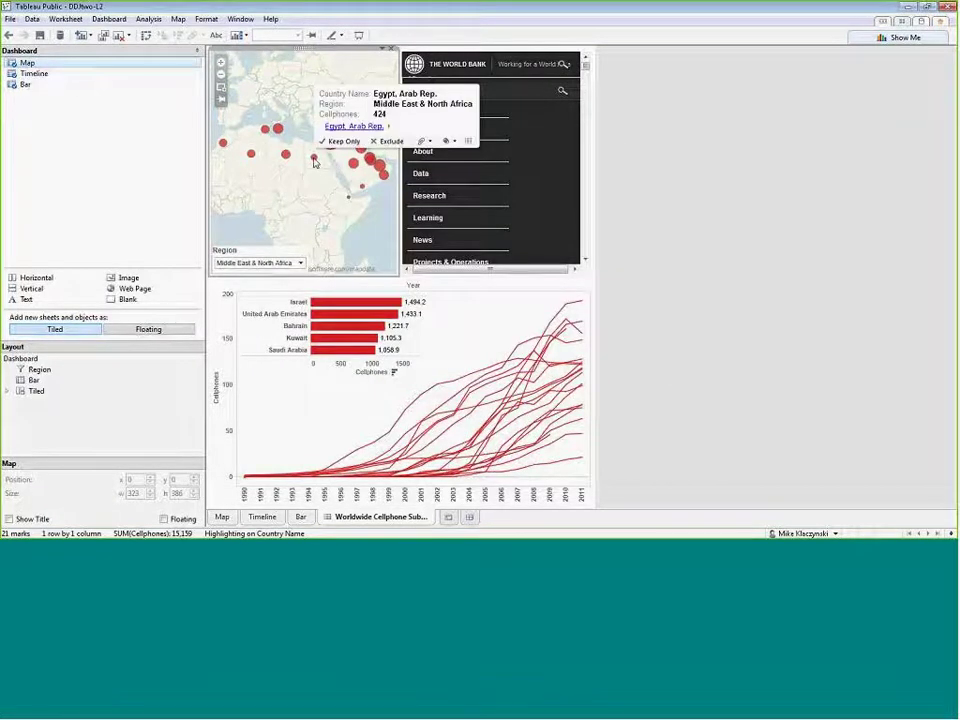
pyautogui.click(345, 130)
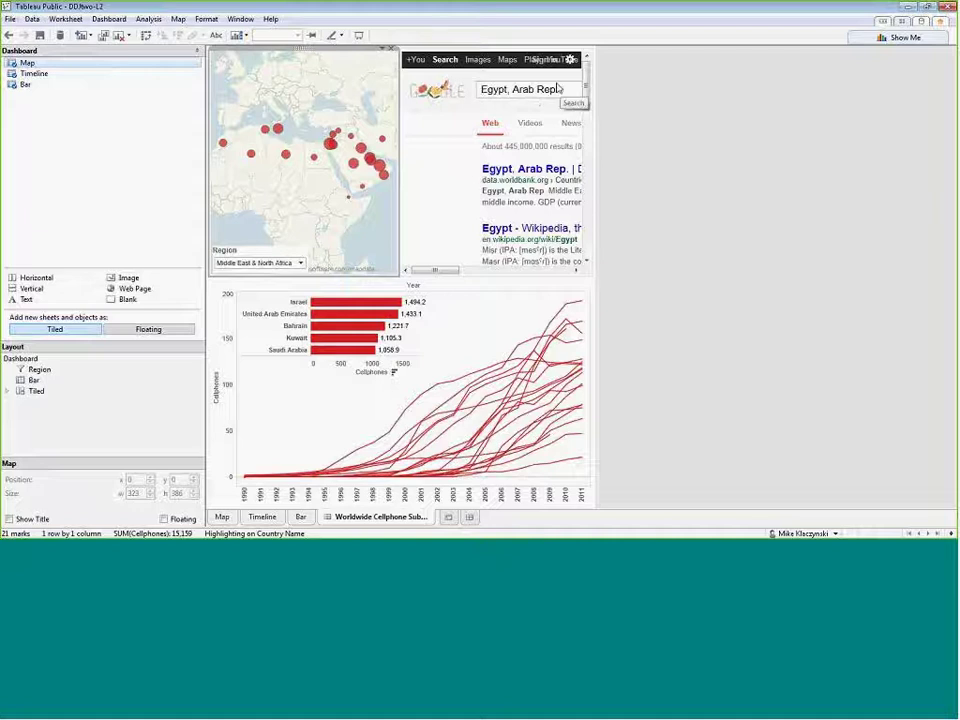
pyautogui.moveTo(287, 154)
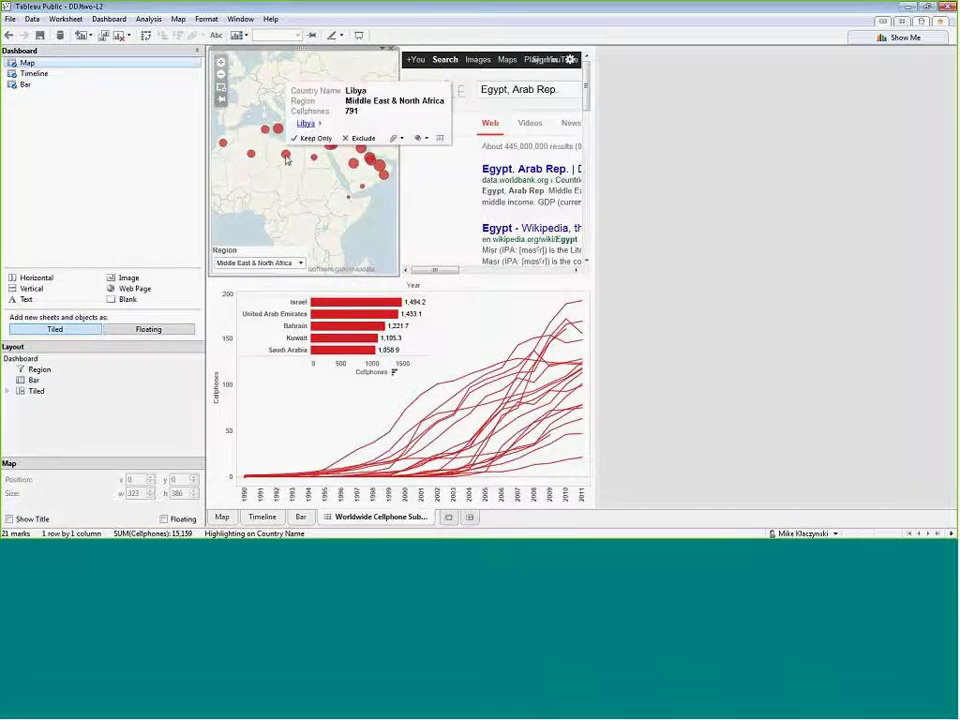
pyautogui.click(306, 126)
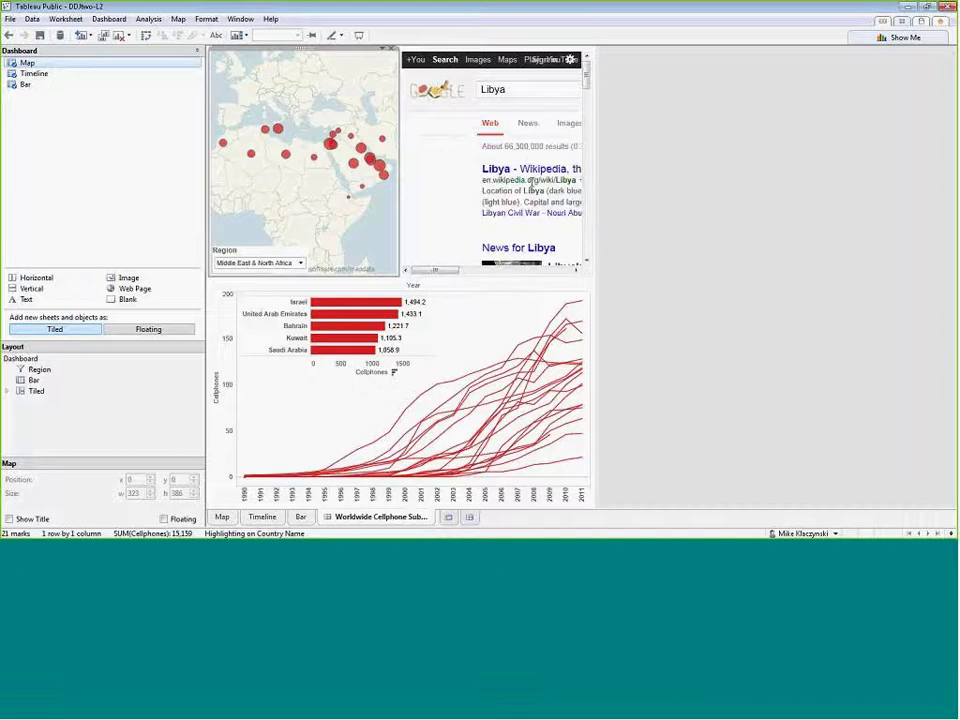
# Run the country-named search link from the Malta mark on the map to test the embedded web page.
pyautogui.moveTo(287, 122)
pyautogui.click(299, 98)
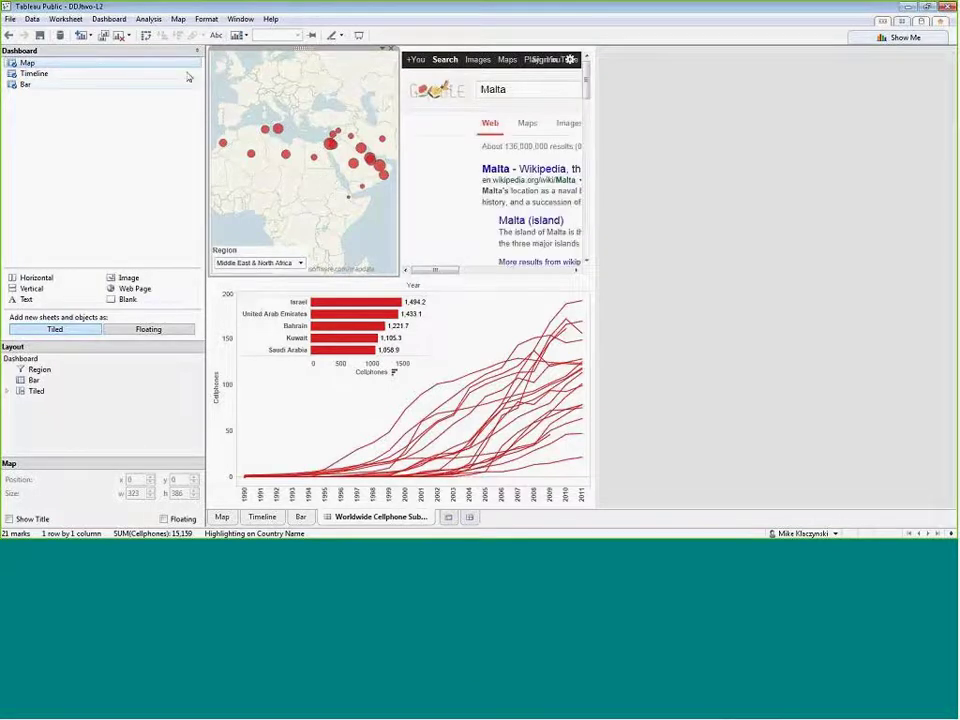
# Edit the <Country Name> URL action so it runs on Select, and accept the action settings.
pyautogui.click(103, 19)
pyautogui.click(137, 98)
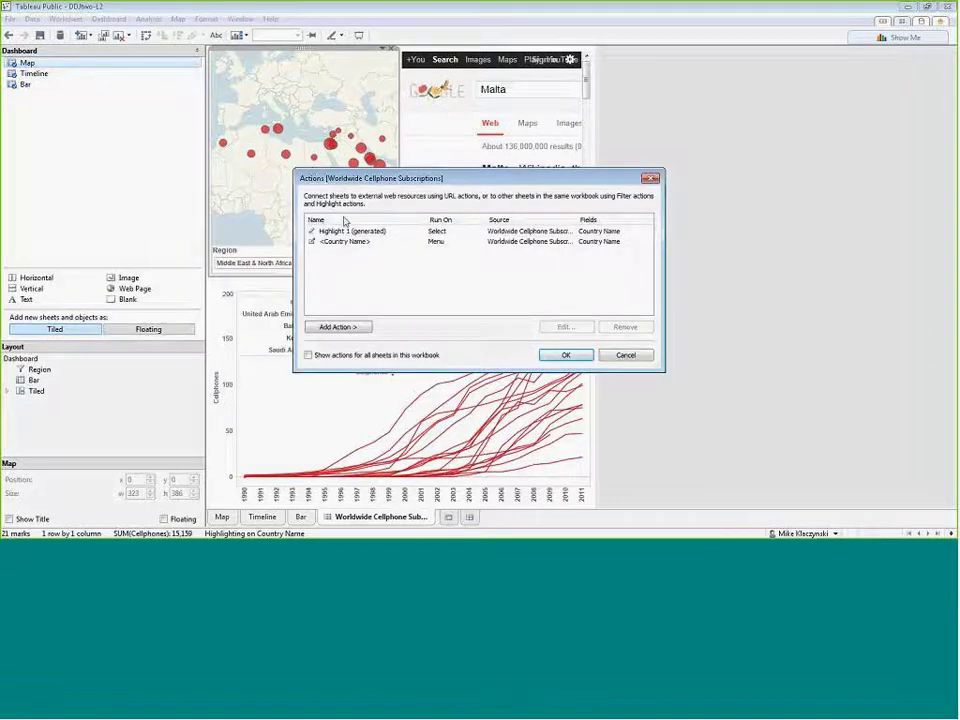
pyautogui.click(345, 242)
pyautogui.click(563, 327)
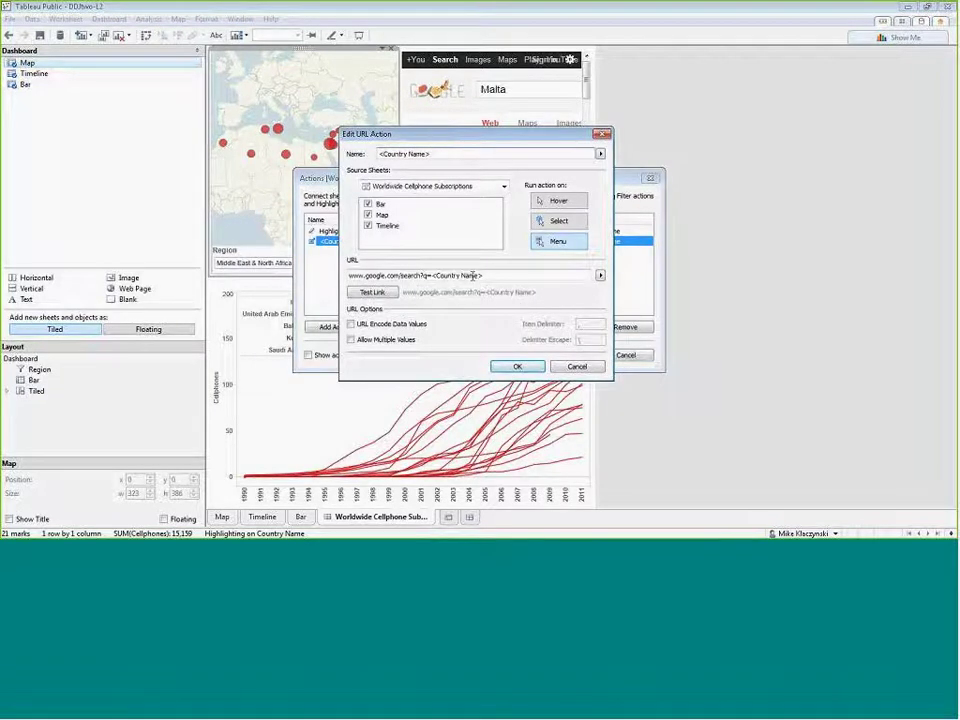
pyautogui.click(559, 222)
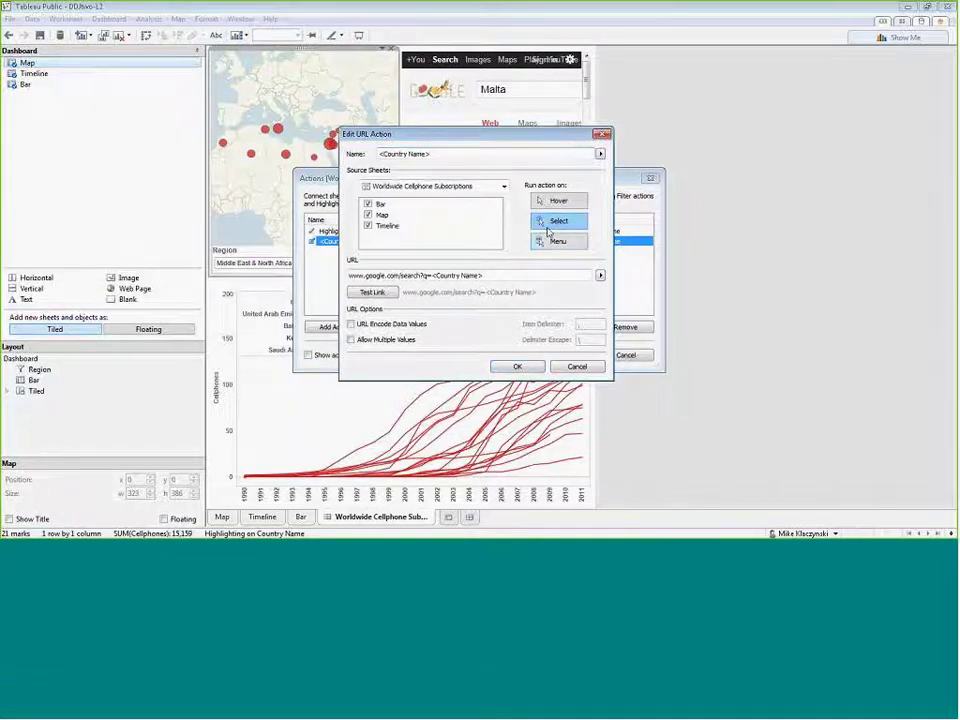
pyautogui.click(517, 366)
pyautogui.click(561, 356)
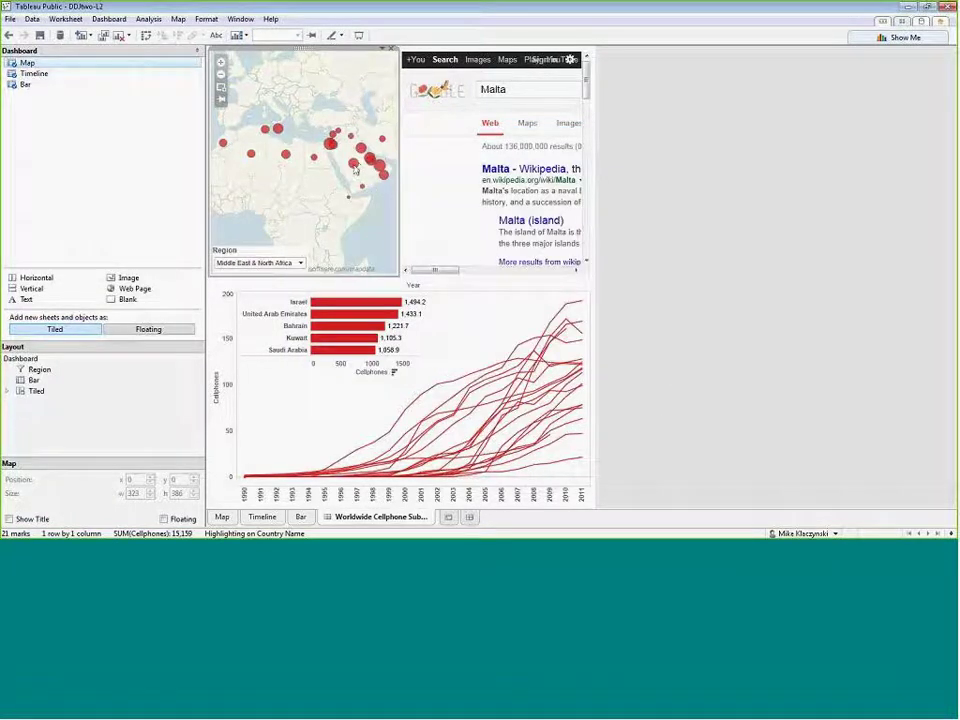
# Select the Israel, Libya, Algeria and Morocco marks on the map to test the search running on selection.
pyautogui.moveTo(354, 168)
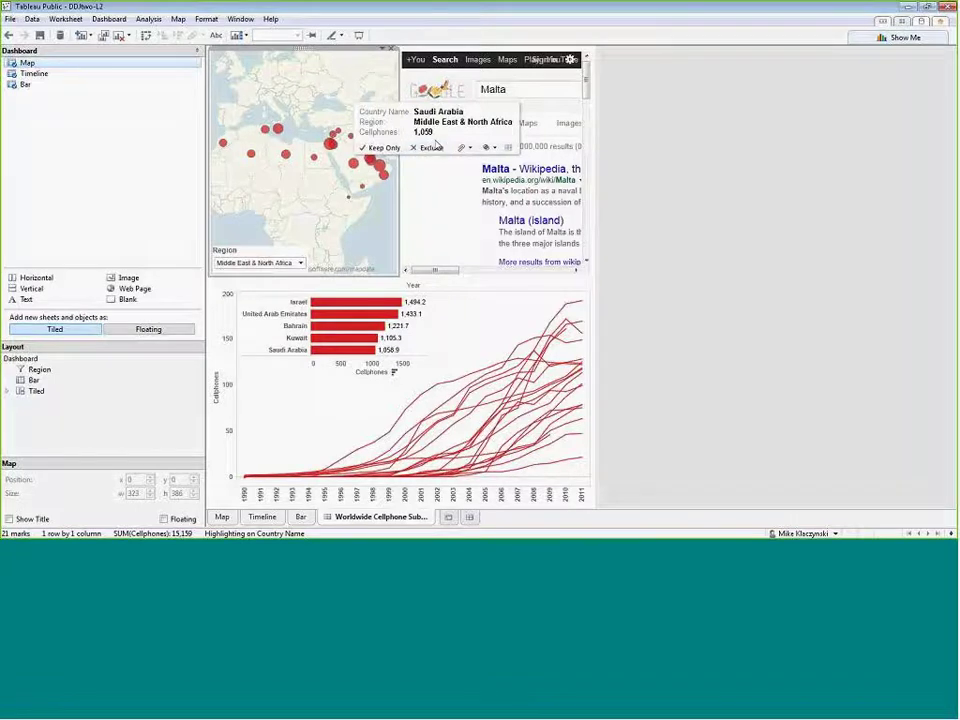
pyautogui.click(330, 143)
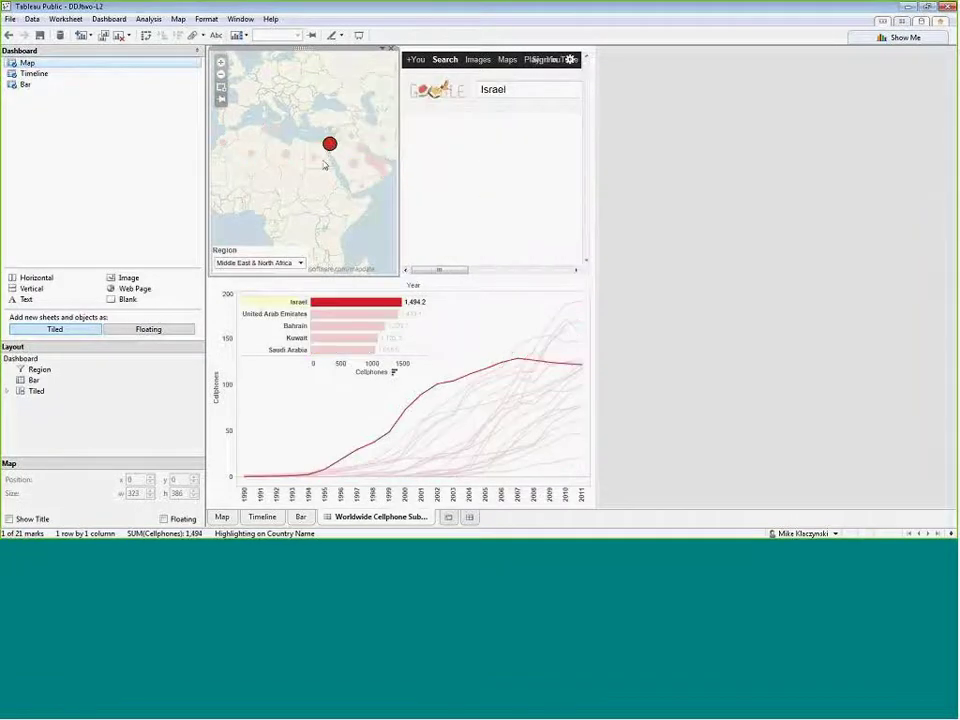
pyautogui.click(276, 130)
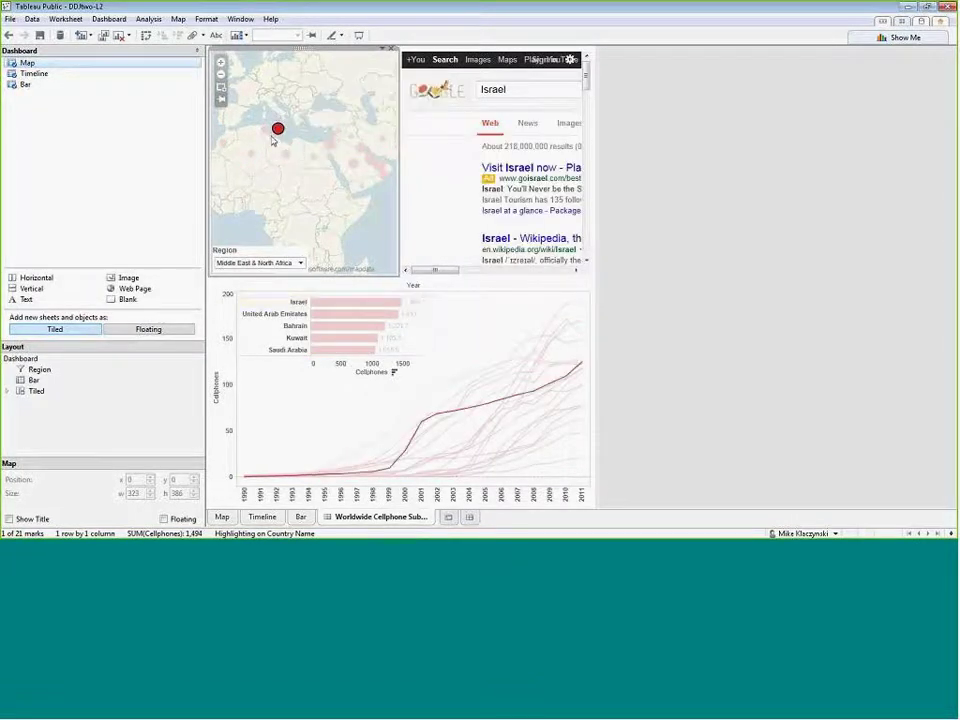
pyautogui.click(255, 158)
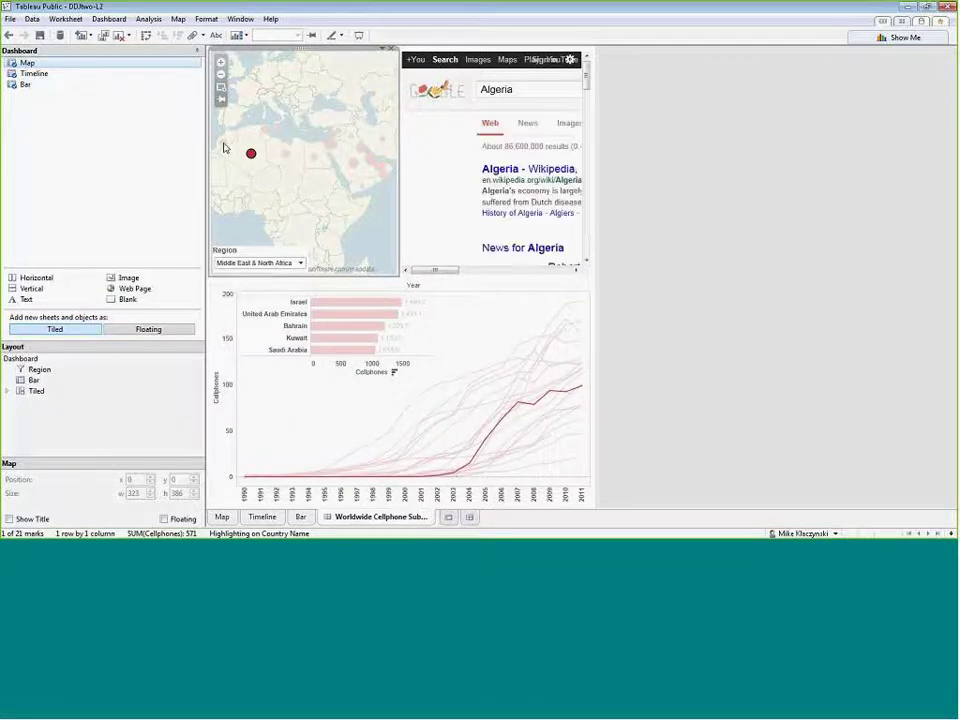
pyautogui.click(223, 145)
# Edit the <Country Name> URL action so it runs from the Menu, and accept the action settings.
pyautogui.click(109, 19)
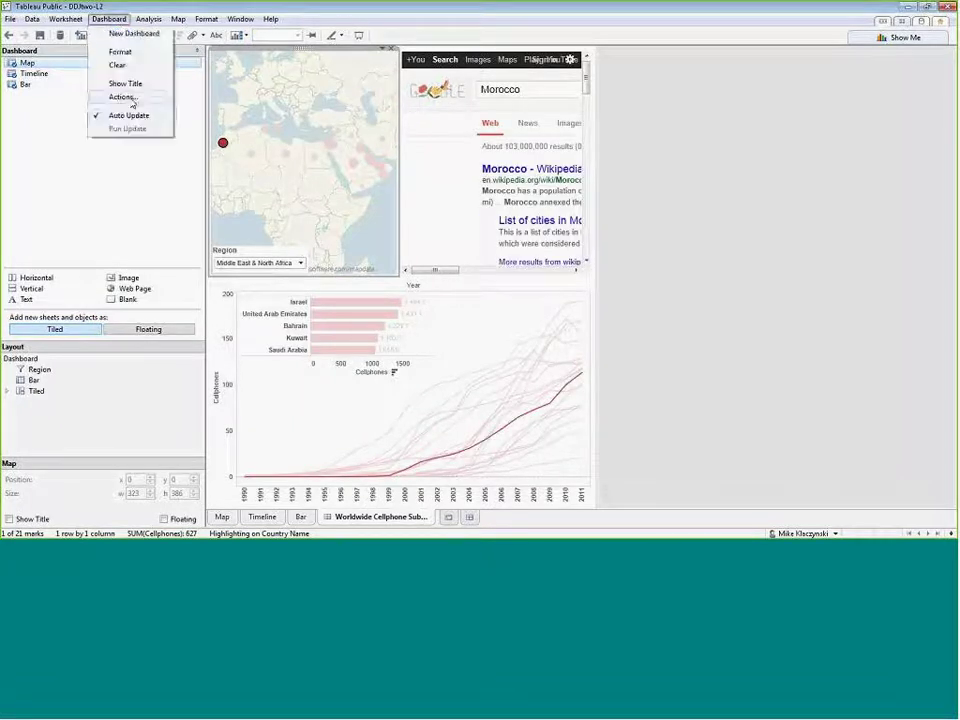
pyautogui.click(118, 96)
pyautogui.click(337, 241)
pyautogui.click(564, 327)
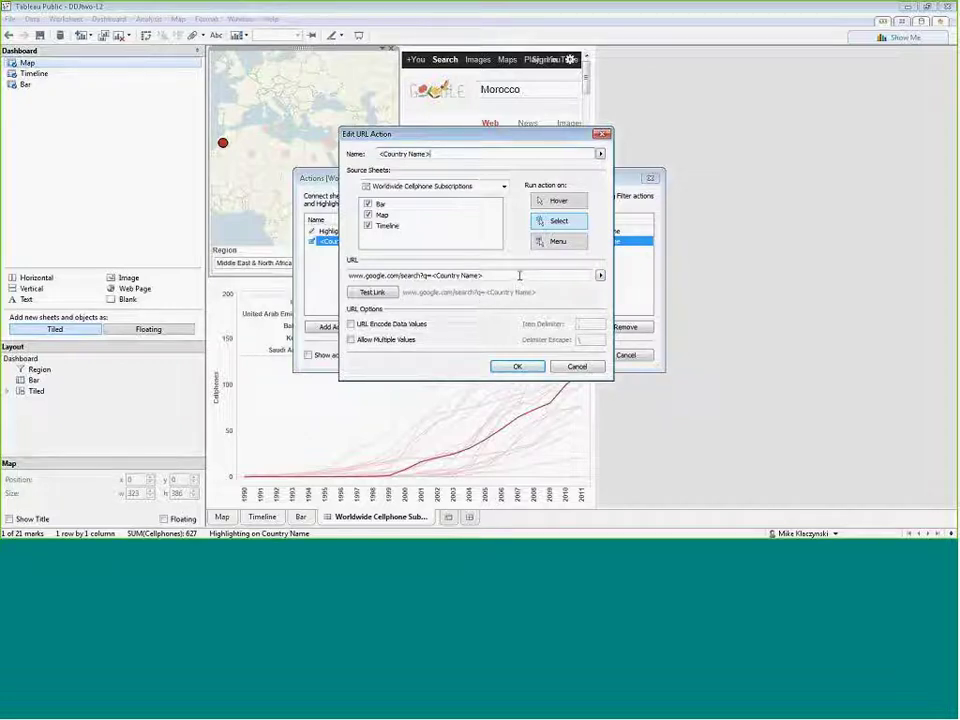
pyautogui.click(519, 367)
pyautogui.click(582, 357)
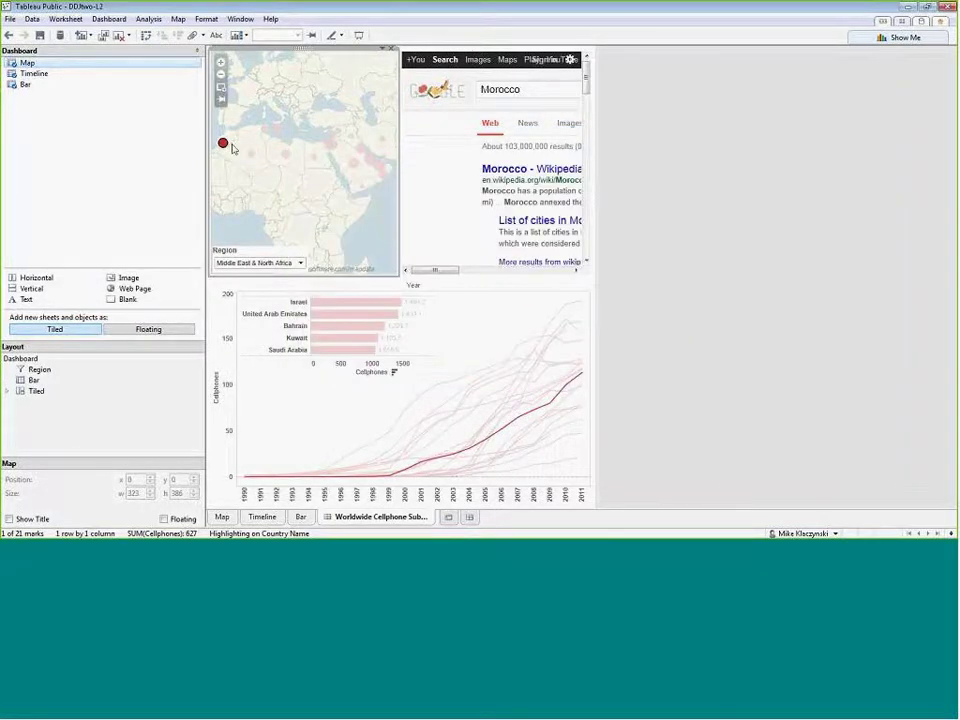
# Test the menu-run action by selecting marks on the map, including Algeria, and clear the selection.
pyautogui.click(229, 145)
pyautogui.click(252, 155)
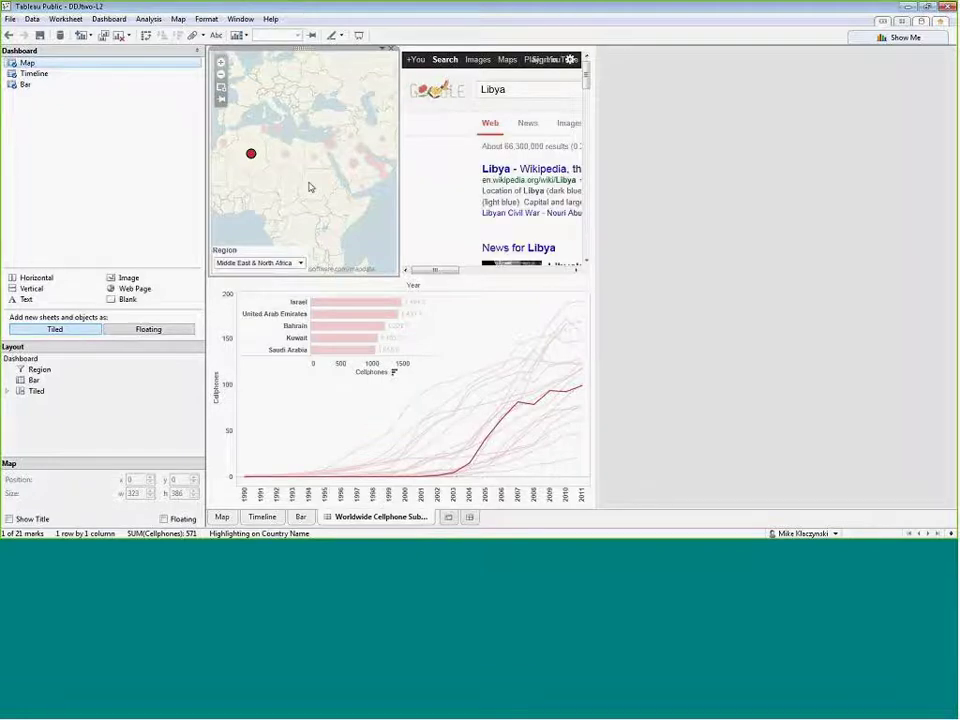
pyautogui.click(347, 183)
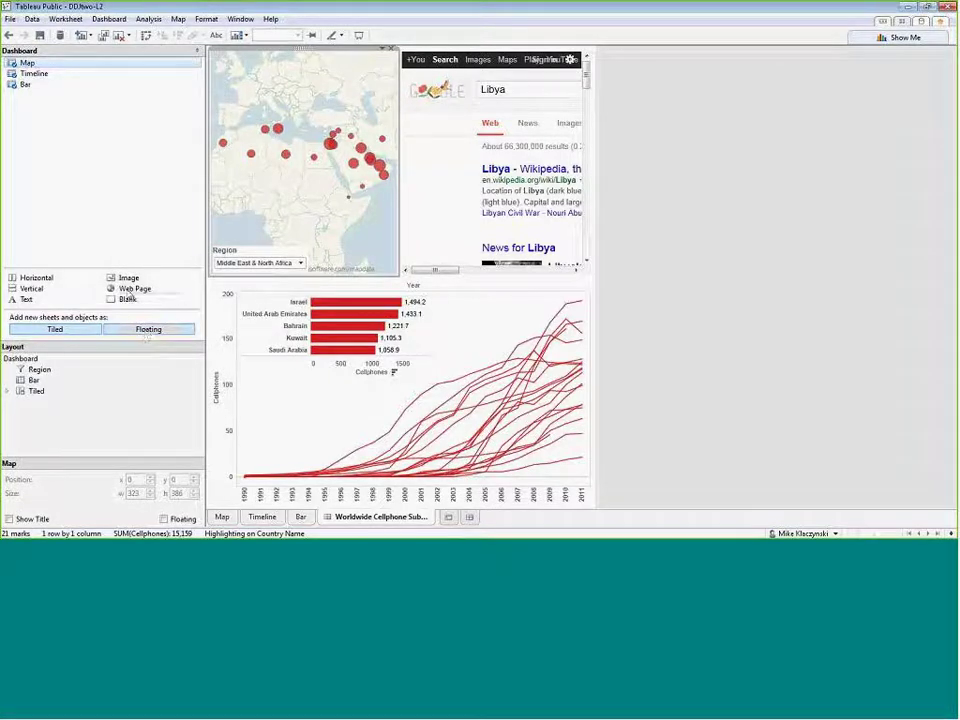
# Remove the embedded web page object from the dashboard.
pyautogui.click(446, 141)
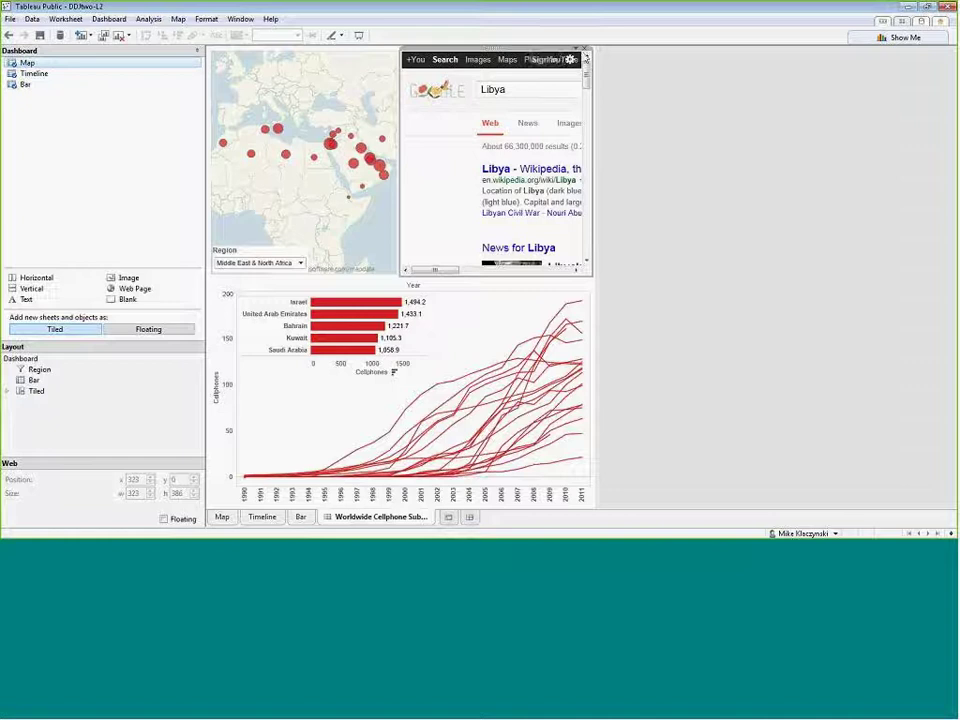
pyautogui.click(585, 52)
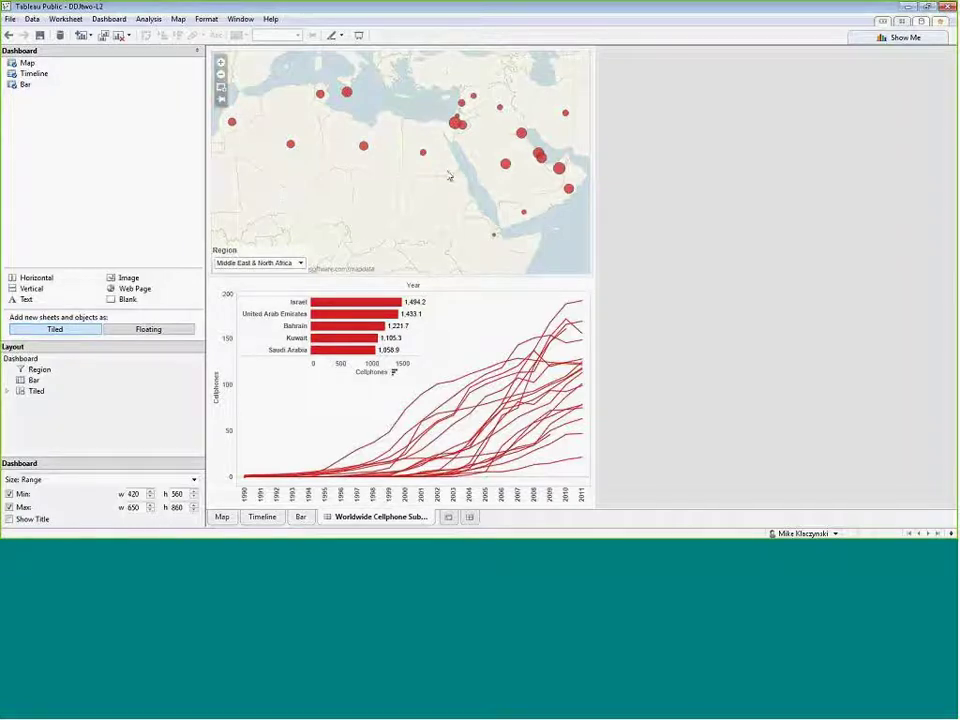
# Follow the Libya search link from the map, accept the security warning, and return to the dashboard from the browser.
pyautogui.moveTo(346, 93)
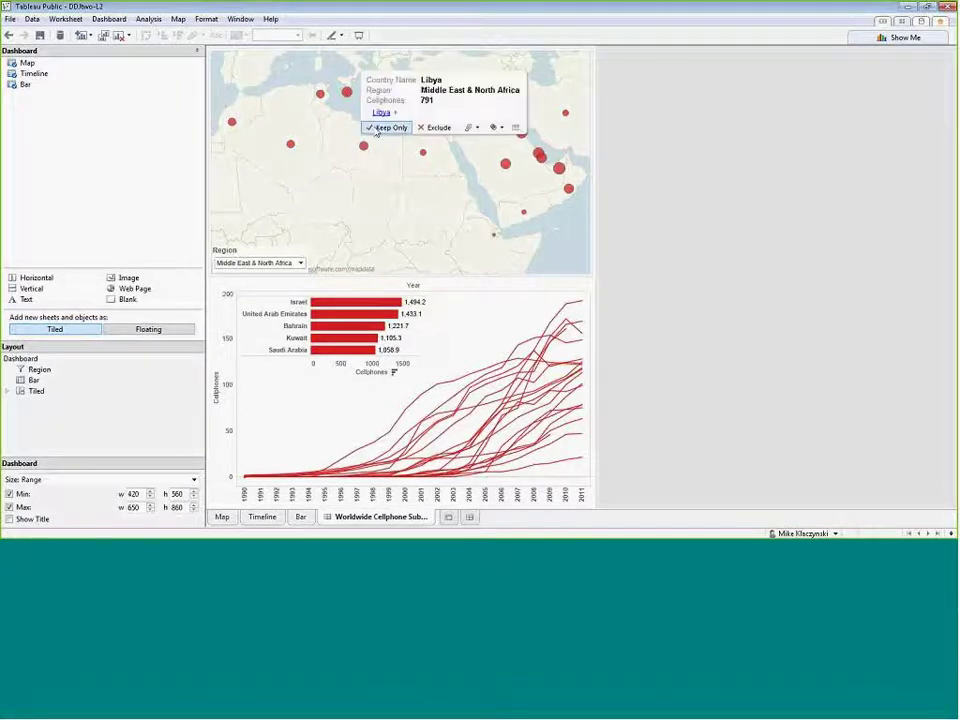
pyautogui.click(382, 114)
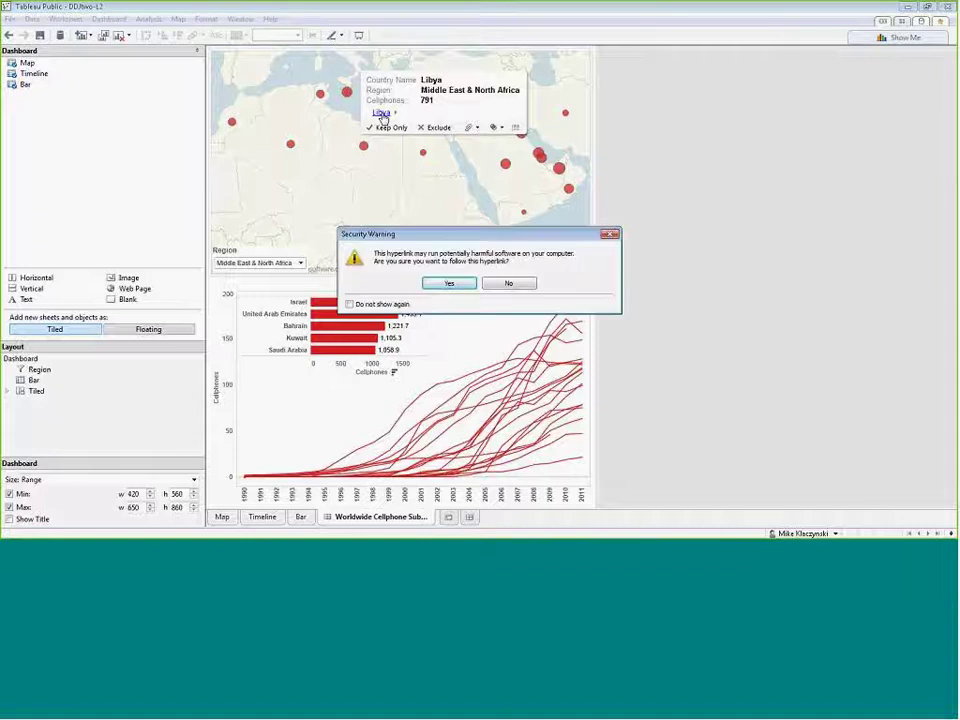
pyautogui.click(449, 286)
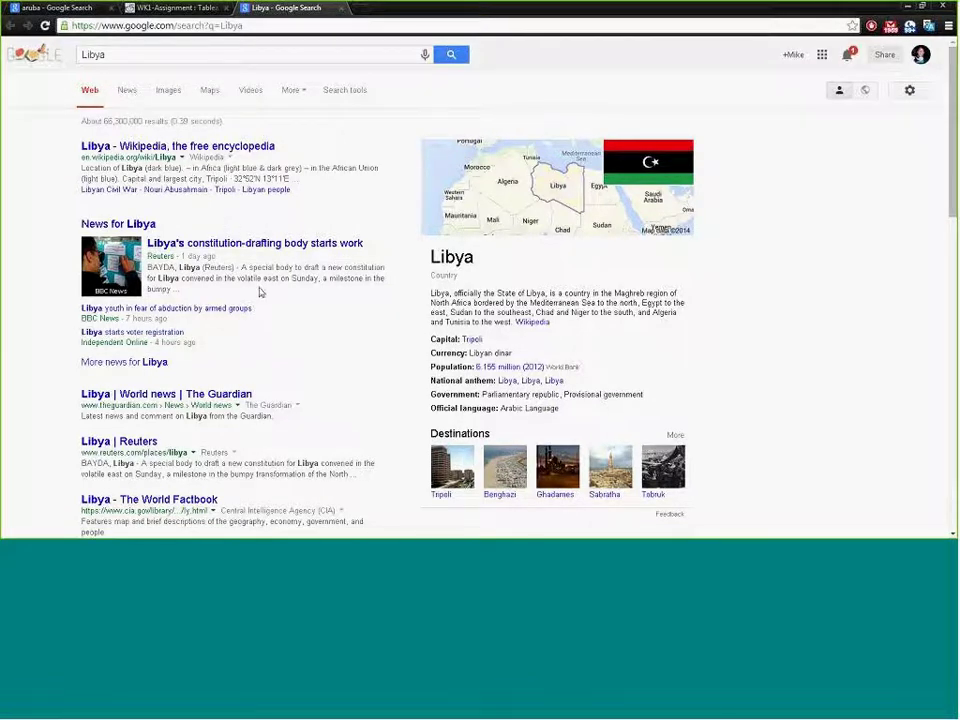
pyautogui.click(907, 9)
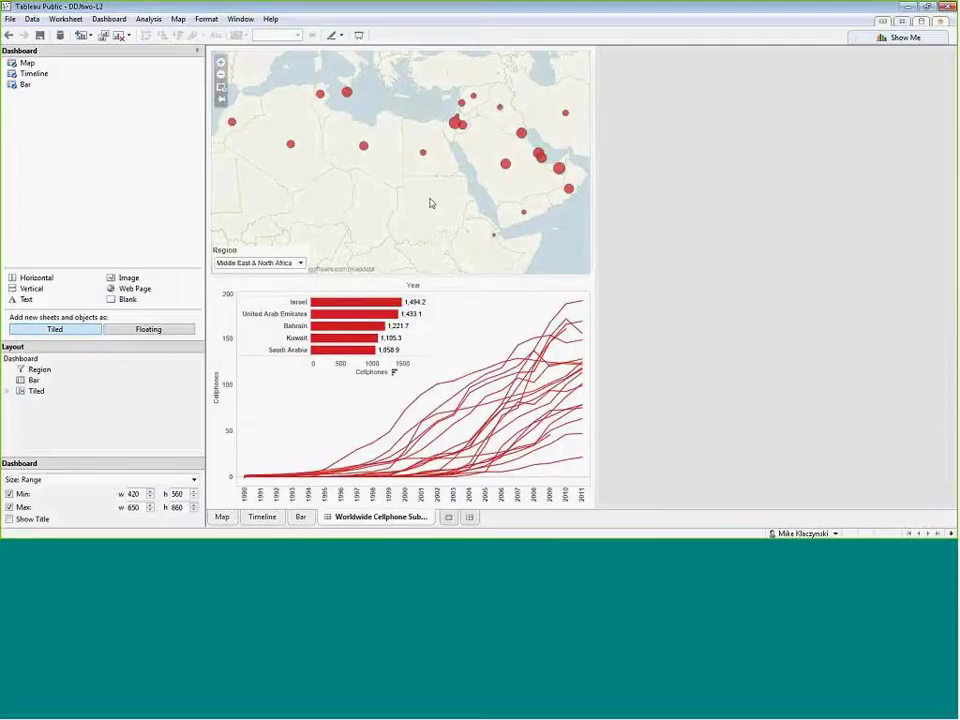
# Follow the Libya search link a second time, close its extra results tab, and return to the dashboard.
pyautogui.moveTo(346, 95)
pyautogui.moveTo(363, 150)
pyautogui.click(381, 123)
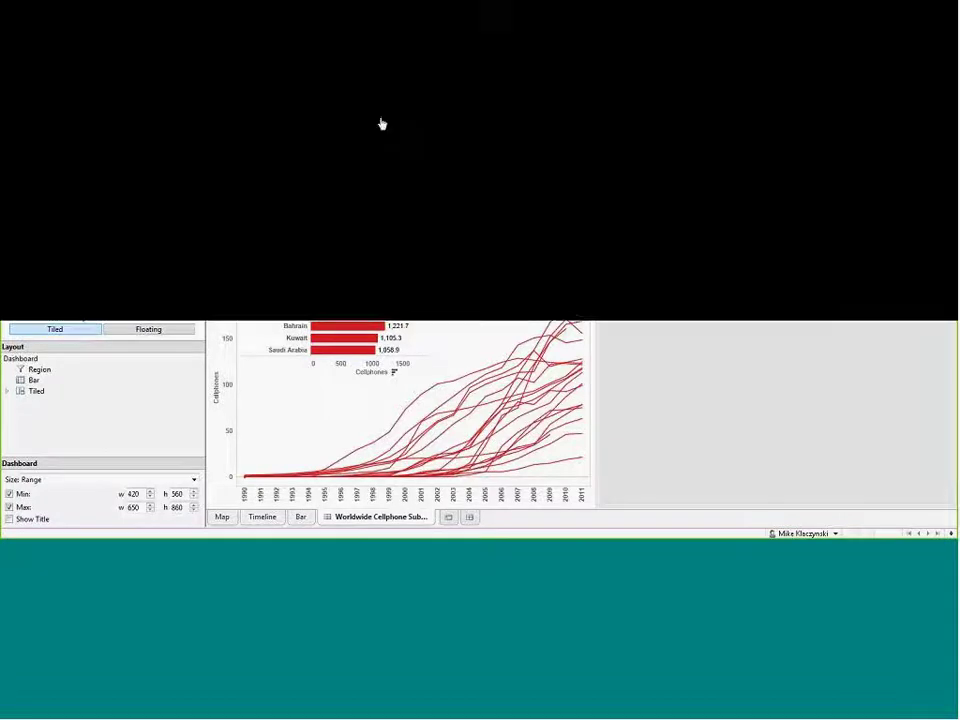
pyautogui.click(450, 285)
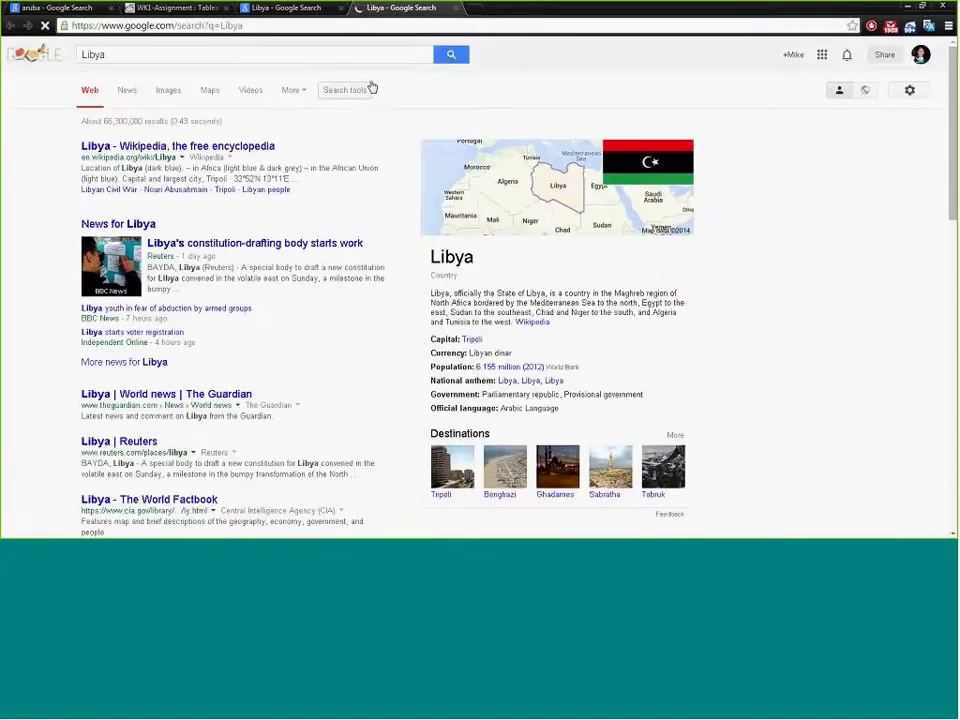
pyautogui.click(455, 7)
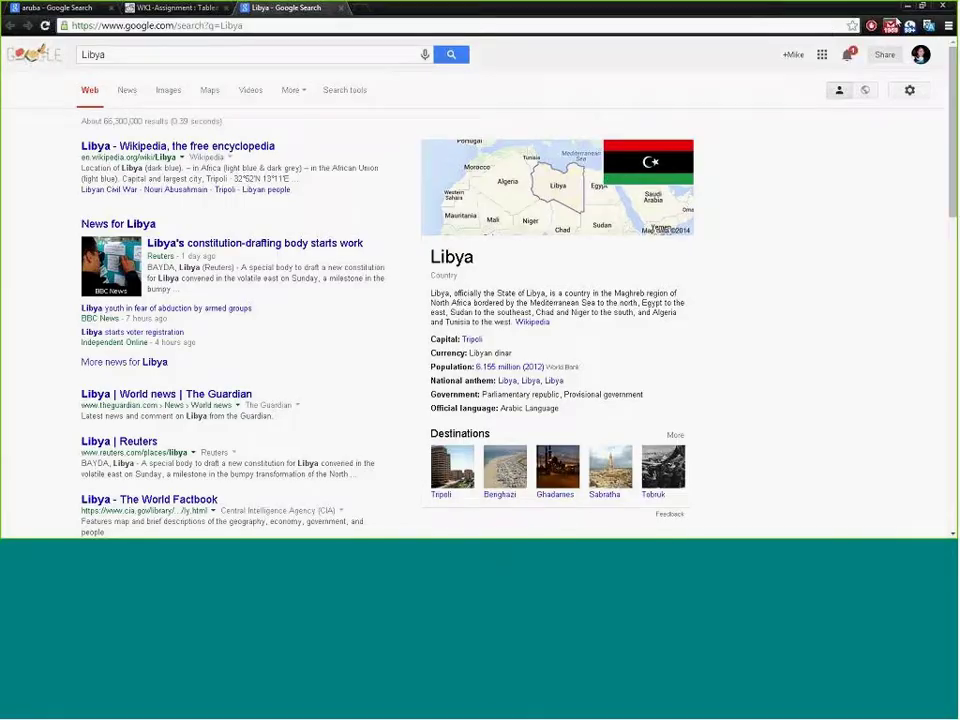
pyautogui.click(905, 8)
# Reopen the <Country Name> URL action, examine the fields available for insertion into its URL, and leave it without changes.
pyautogui.click(107, 19)
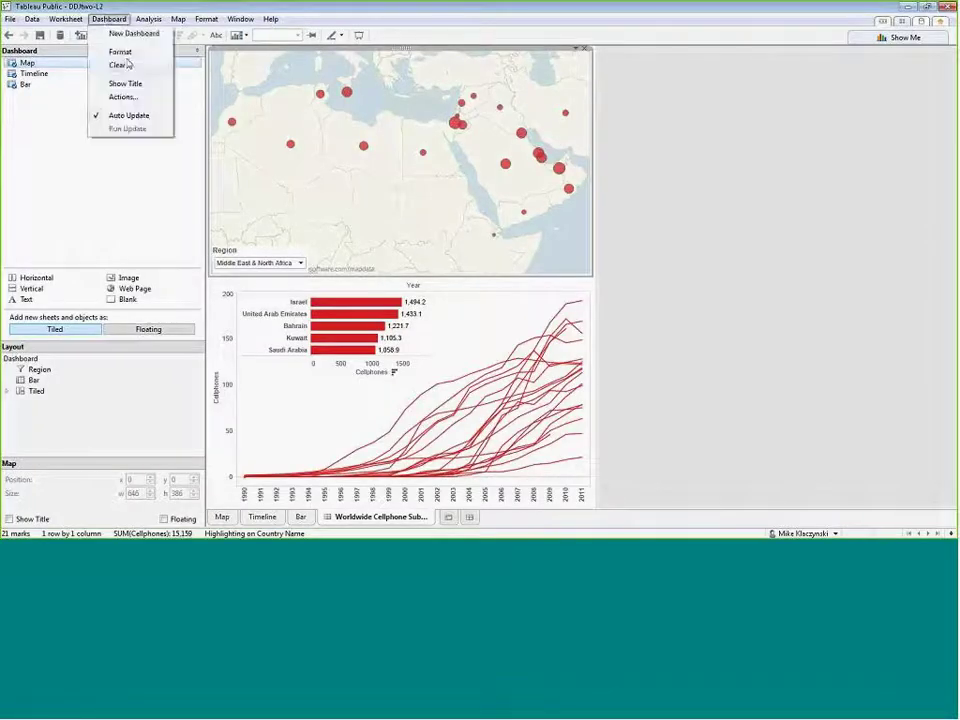
pyautogui.click(124, 97)
pyautogui.click(355, 241)
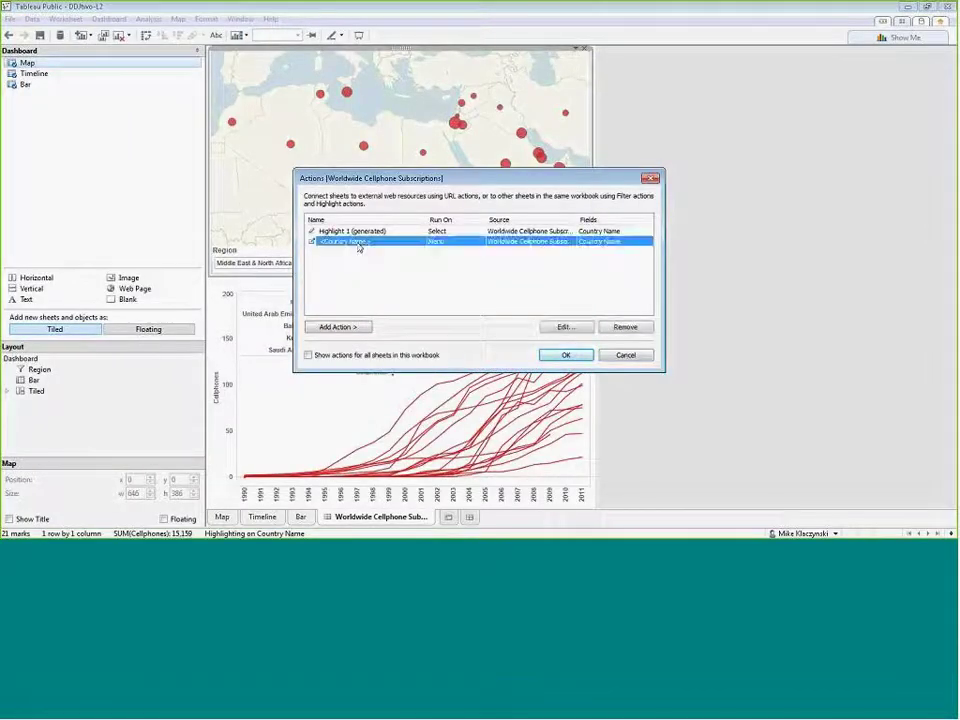
pyautogui.click(564, 326)
pyautogui.click(600, 275)
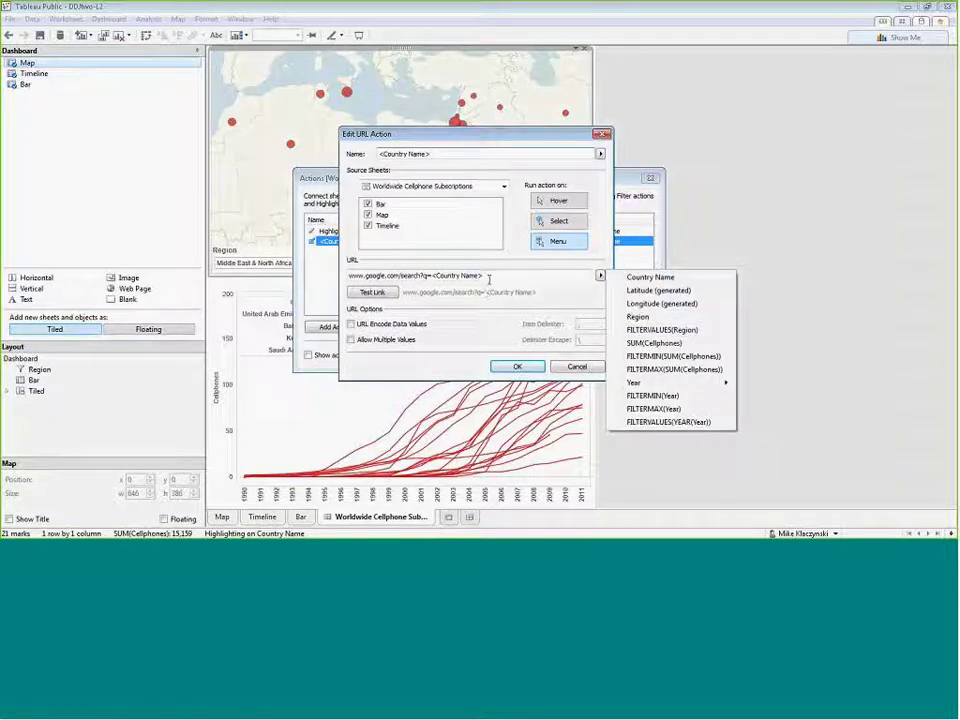
pyautogui.click(574, 369)
pyautogui.click(577, 368)
pyautogui.click(572, 357)
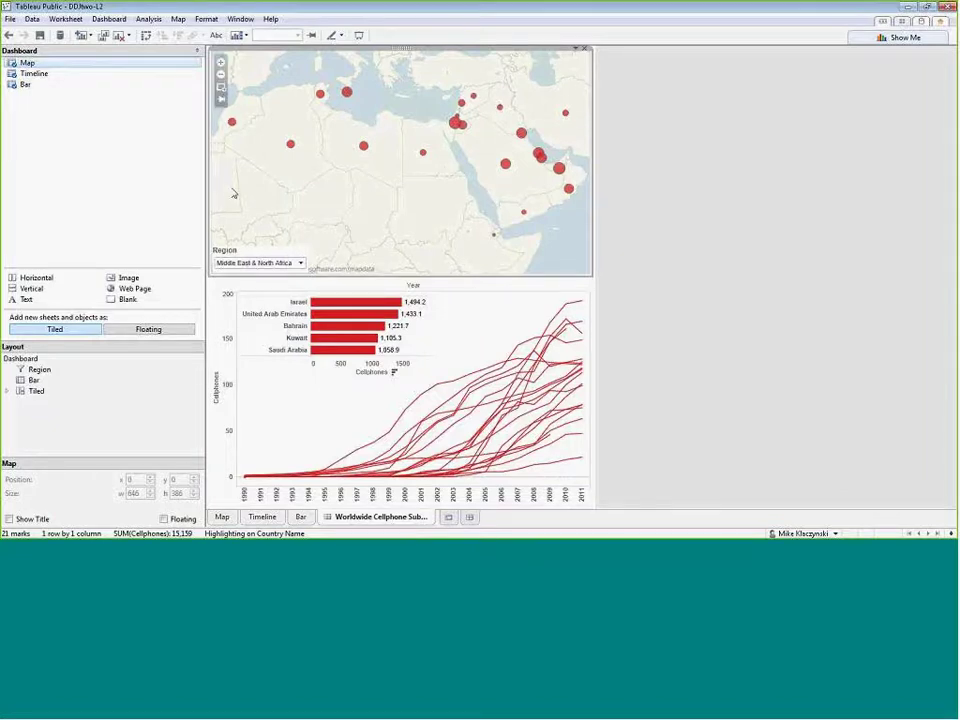
# Switch to the Cellphone Subscriptions workbook in Excel and enter the column header URL in cell H1.
pyautogui.hotkey('alt', 'Tab')
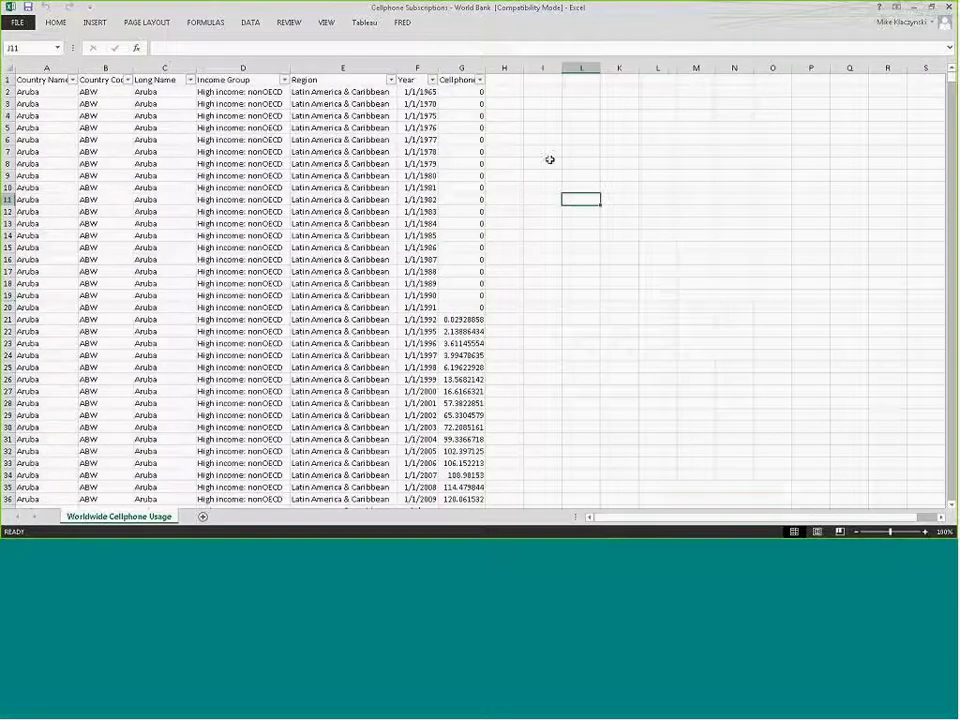
pyautogui.click(505, 80)
pyautogui.write('URL')
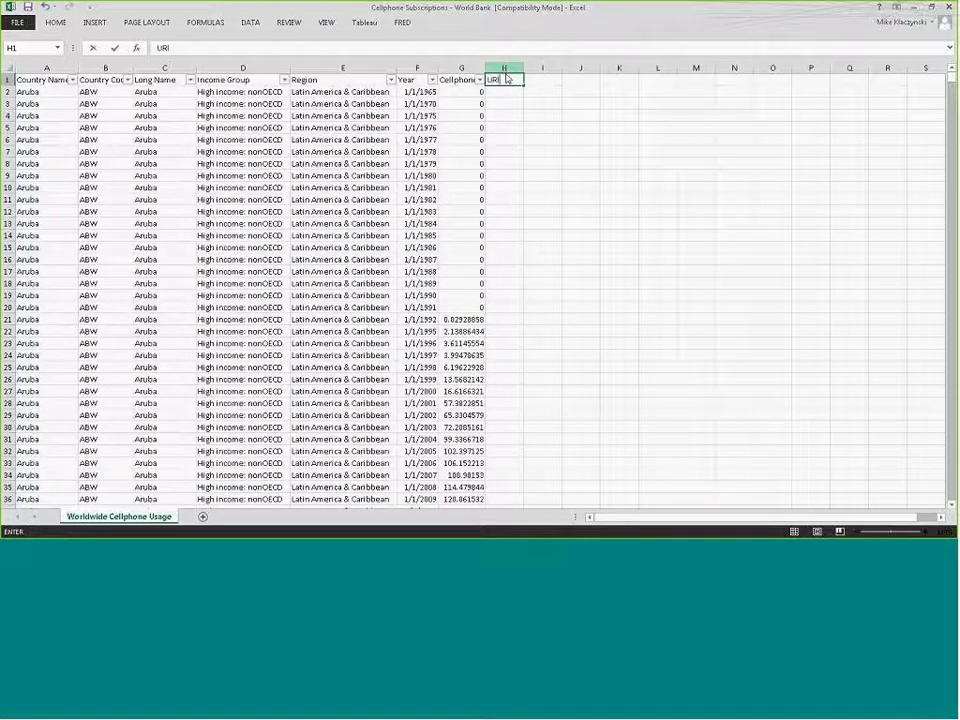
pyautogui.press('Return')
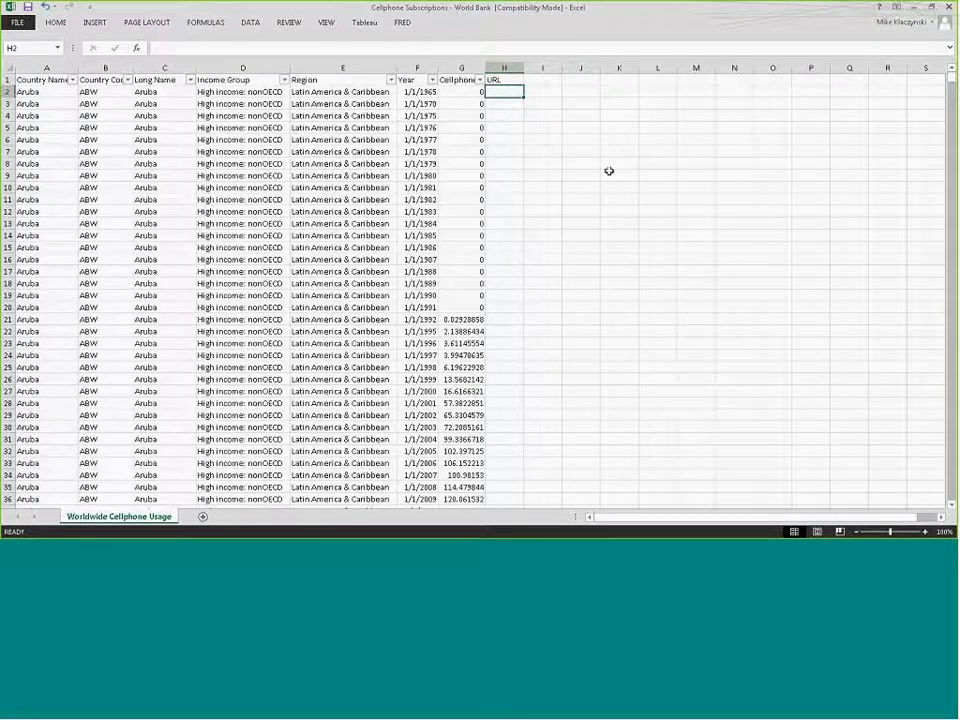
pyautogui.write('Ar')
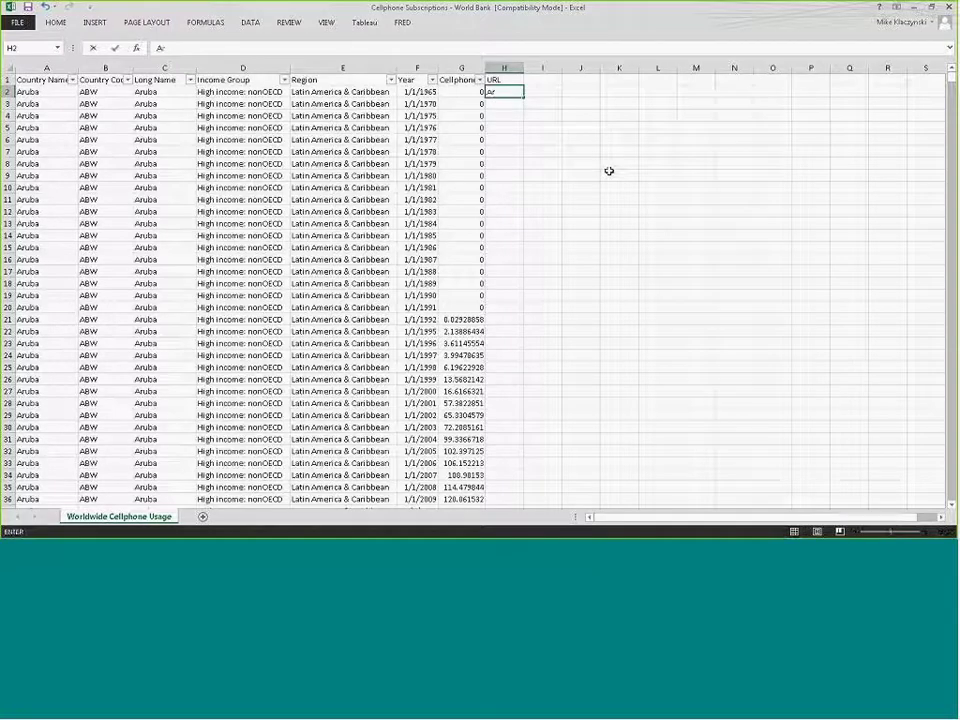
pyautogui.press('BackSpace')
pyautogui.press('BackSpace')
pyautogui.write('www.aruba.com/visotr')
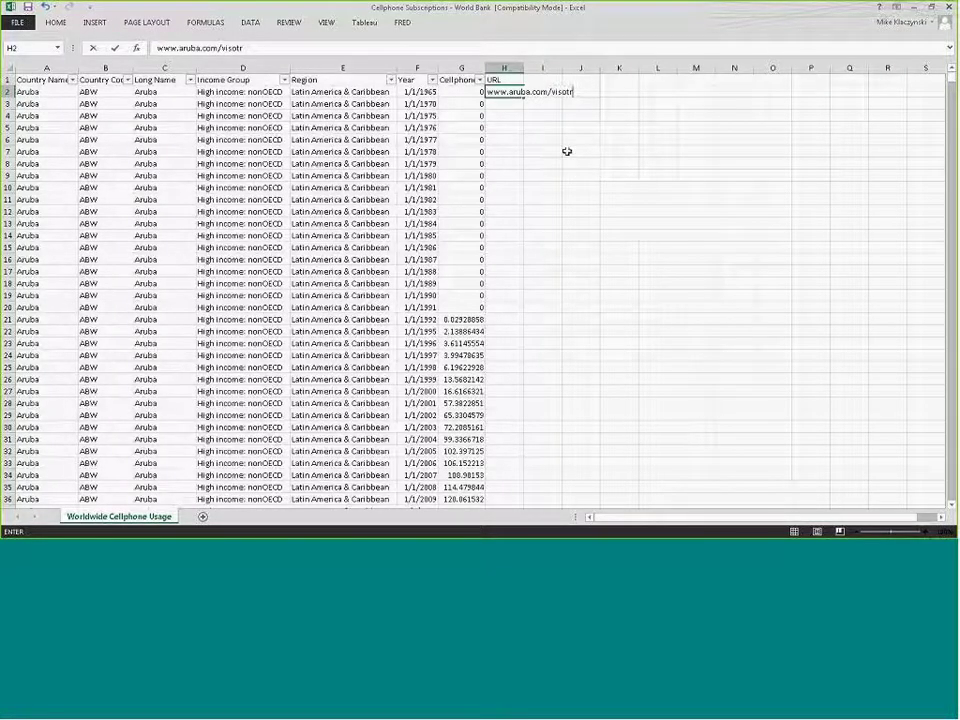
pyautogui.click(568, 151)
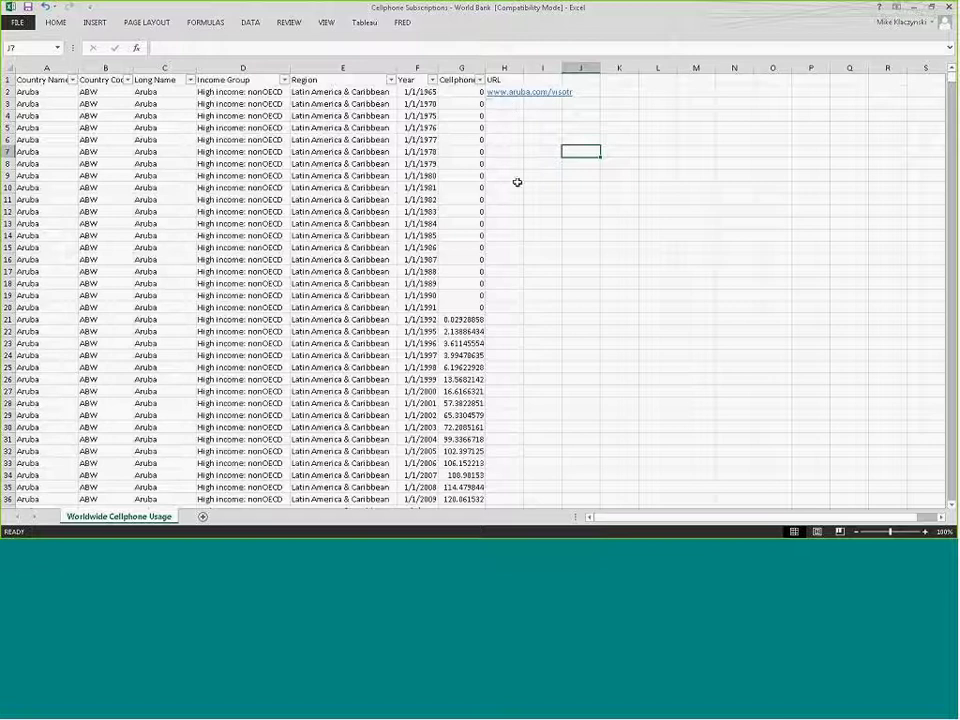
pyautogui.scroll(-5, 509, 332)
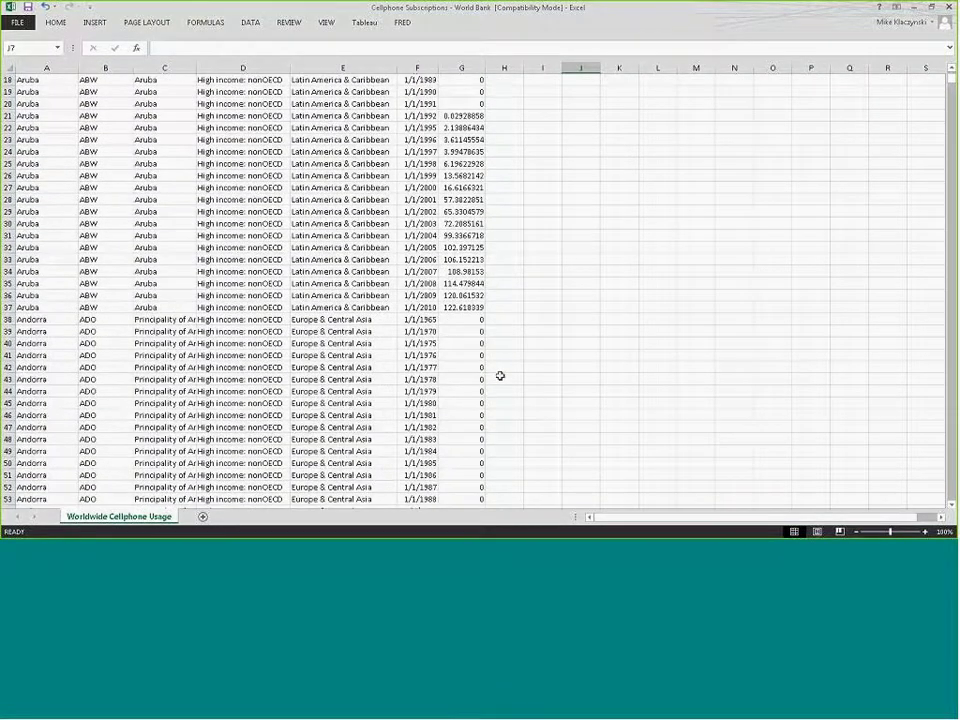
pyautogui.scroll(6, 500, 375)
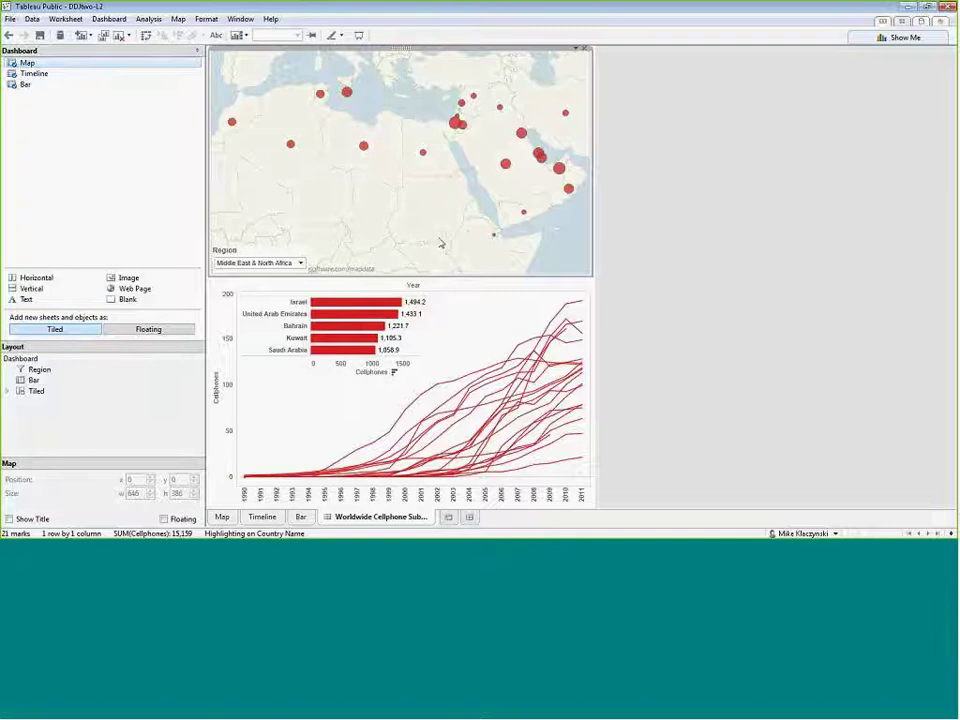
pyautogui.click(222, 516)
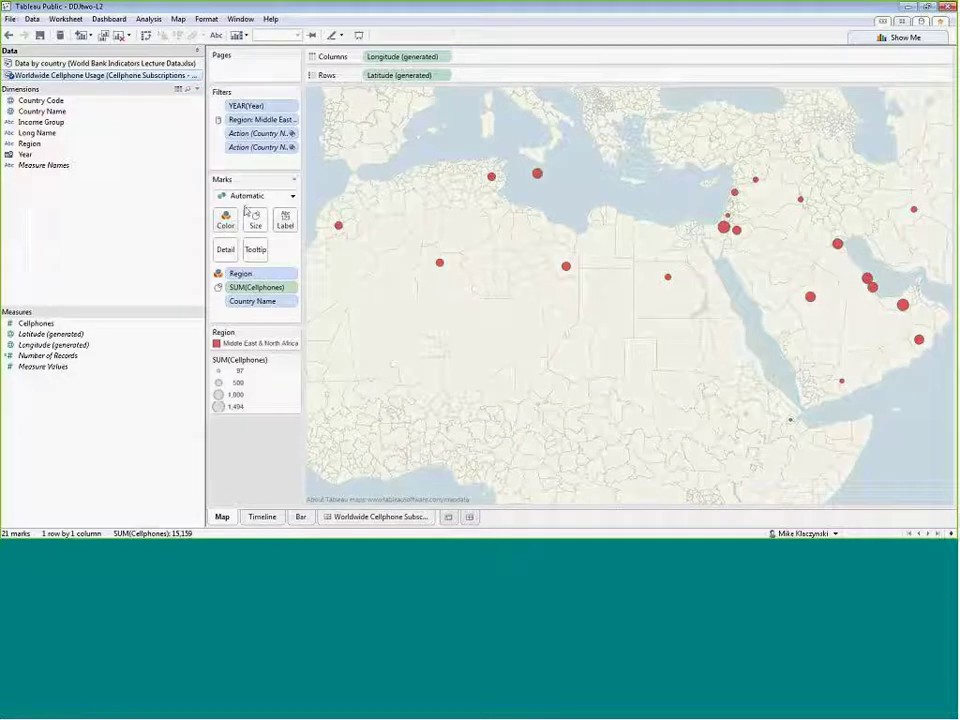
pyautogui.click(109, 19)
pyautogui.click(401, 186)
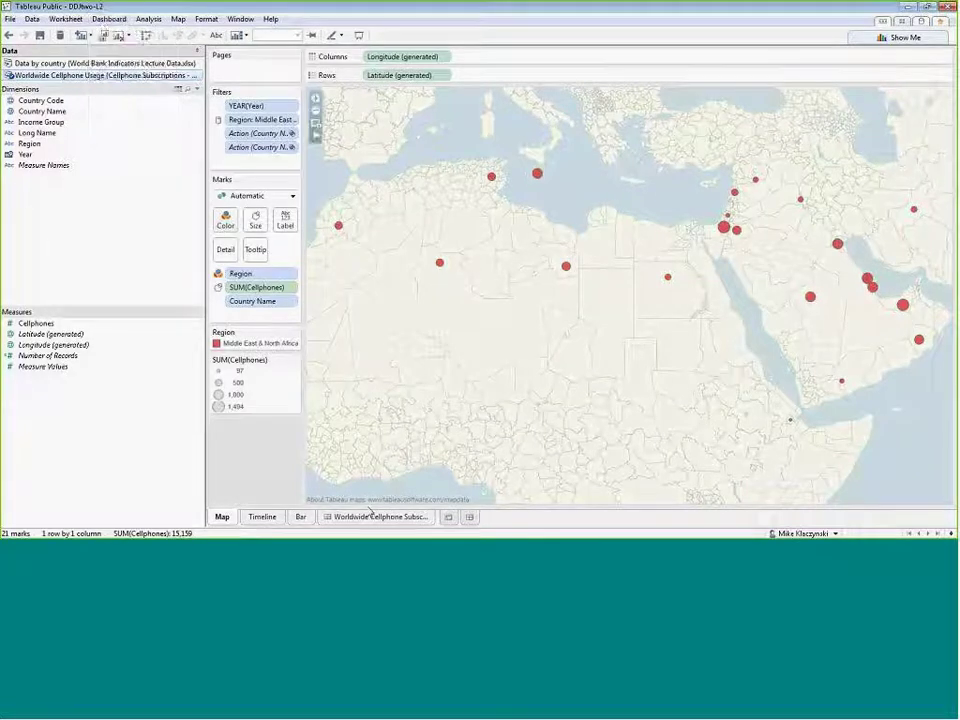
pyautogui.click(371, 512)
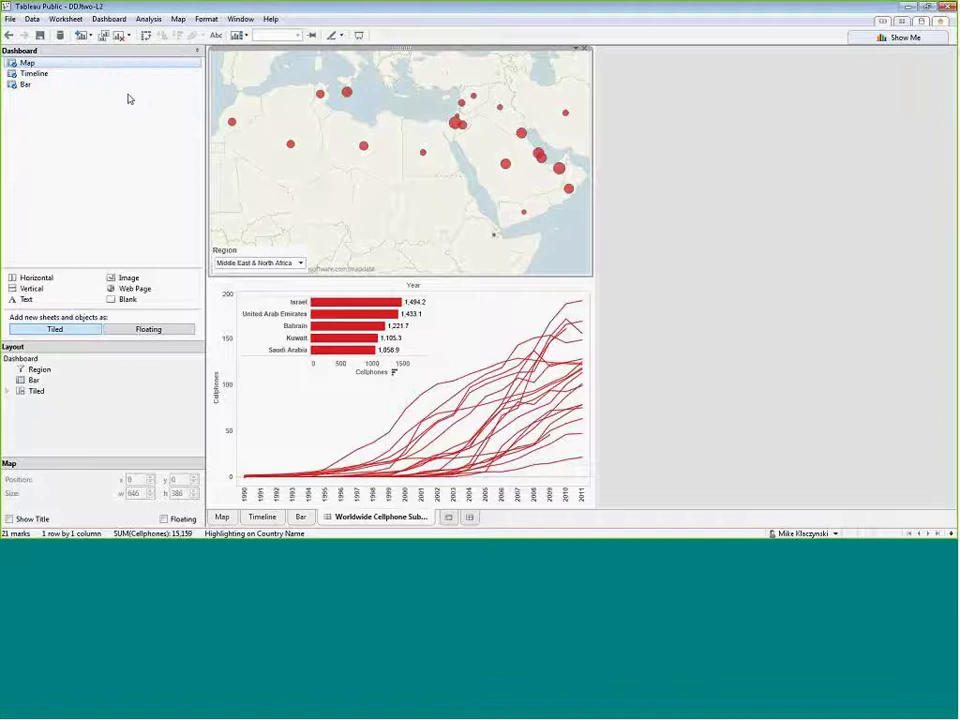
# Reopen the dashboard's <Country Name> URL action, review the fields that can be inserted into its URL, and close it without changes.
pyautogui.hotkey('ctrl', 'shift', 'd')
pyautogui.click(349, 241)
pyautogui.click(564, 328)
pyautogui.tripleClick(407, 275)
pyautogui.click(600, 275)
pyautogui.moveTo(650, 386)
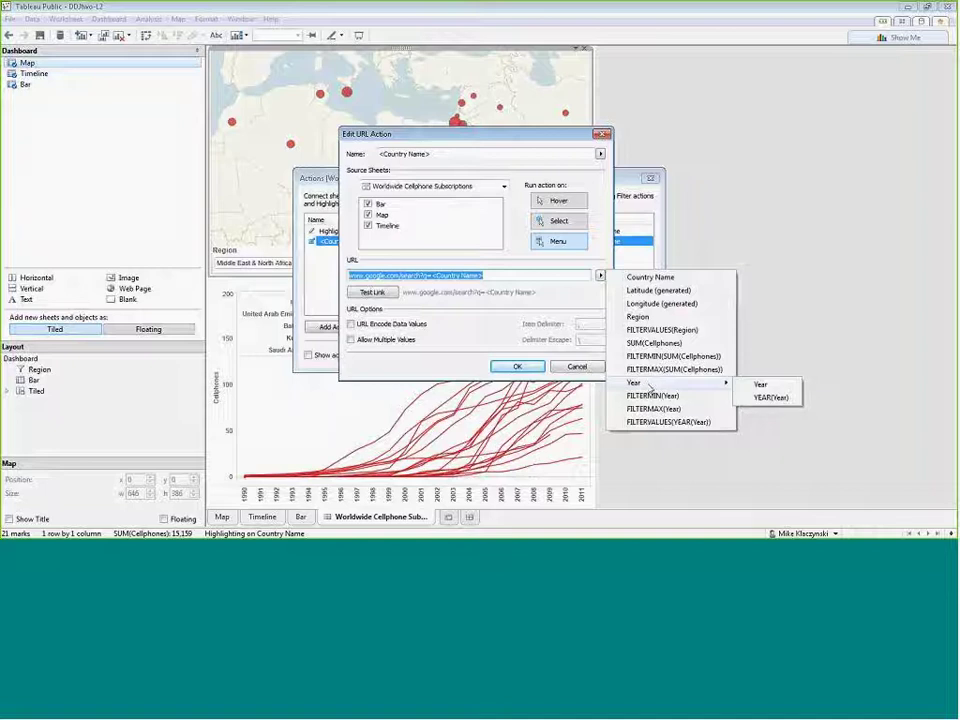
pyautogui.click(556, 307)
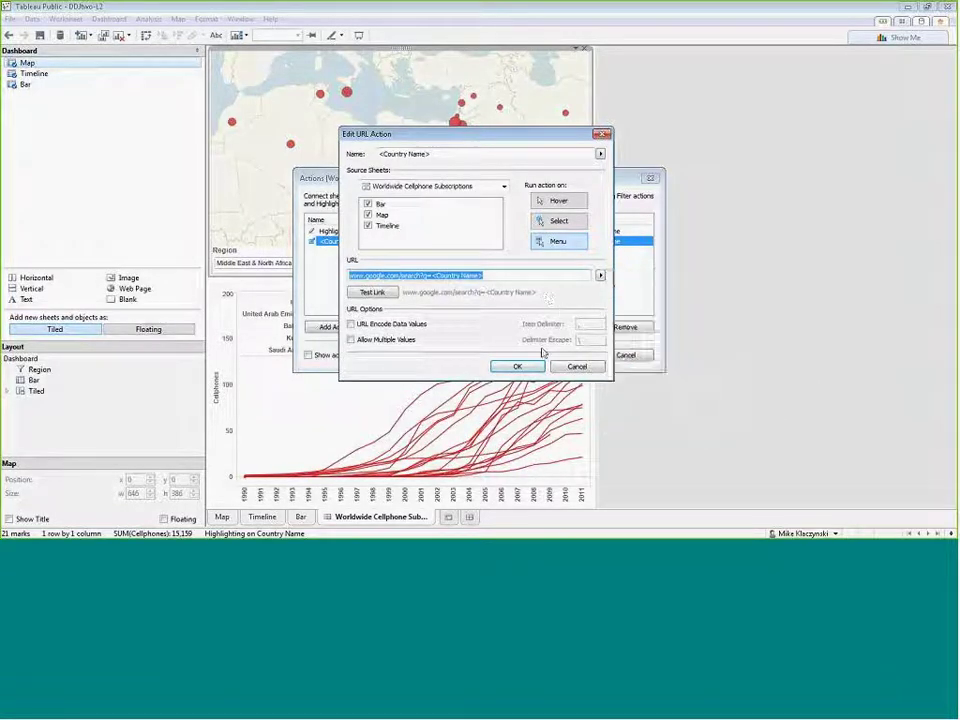
pyautogui.click(572, 368)
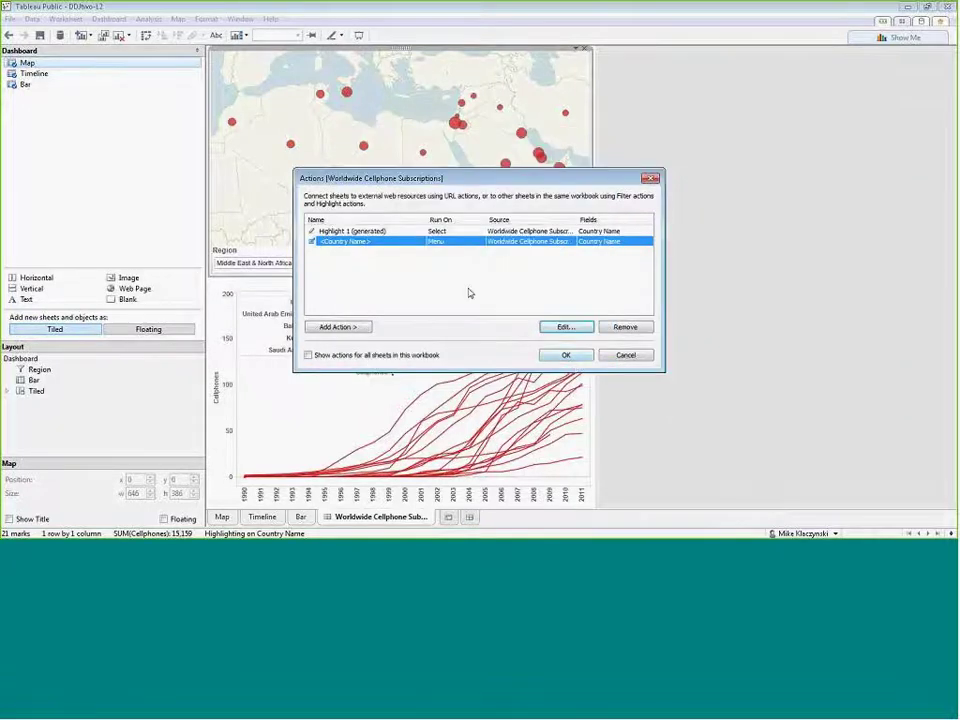
pyautogui.click(364, 256)
pyautogui.click(563, 356)
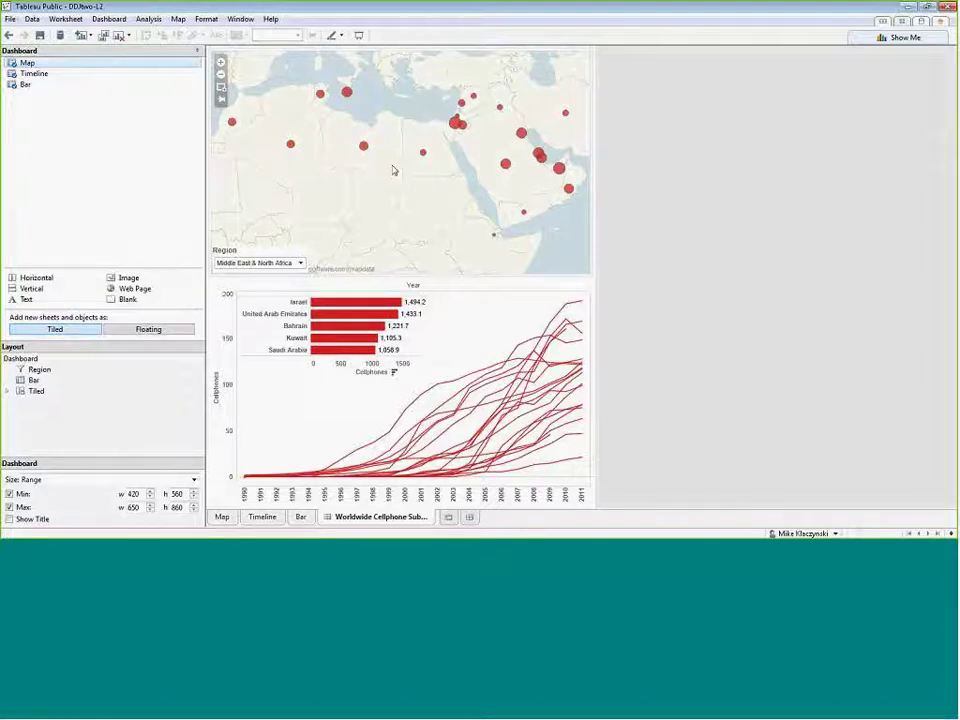
# Go to the Map worksheet, set its mark type to Shape, and assign Income Group to the shape encoding.
pyautogui.click(428, 240)
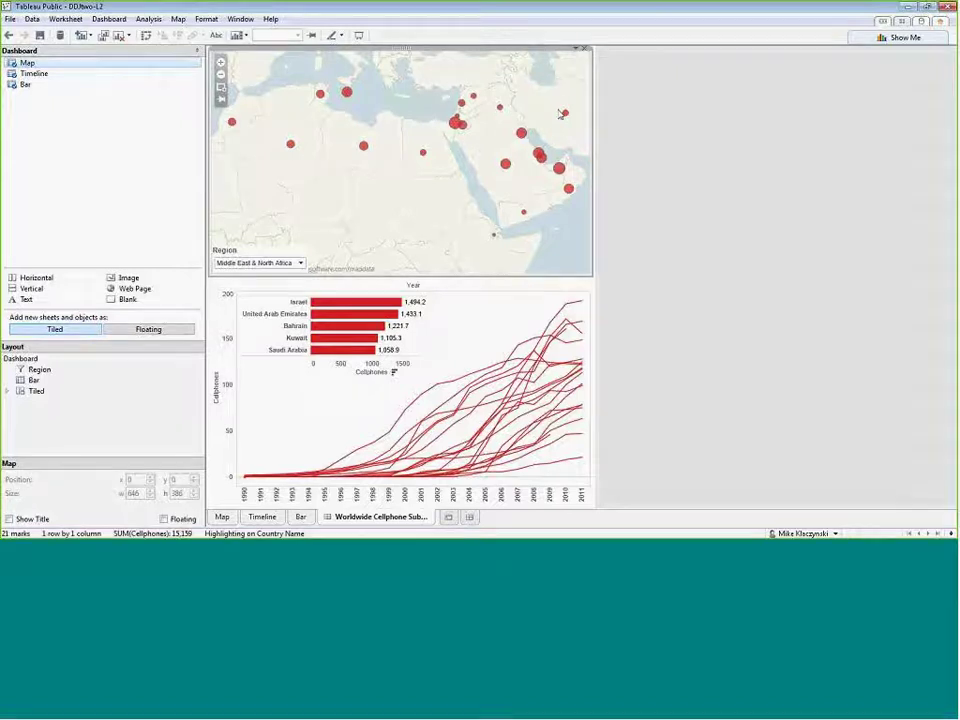
pyautogui.click(577, 49)
pyautogui.click(505, 58)
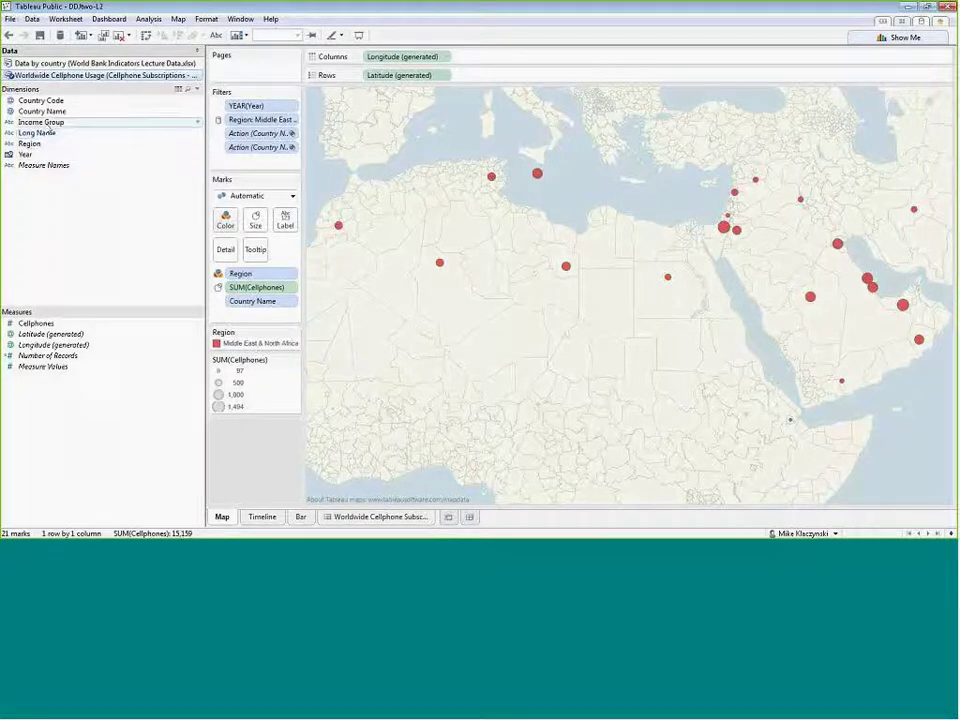
pyautogui.moveTo(35, 125); pyautogui.dragTo(190, 205)
pyautogui.click(292, 196)
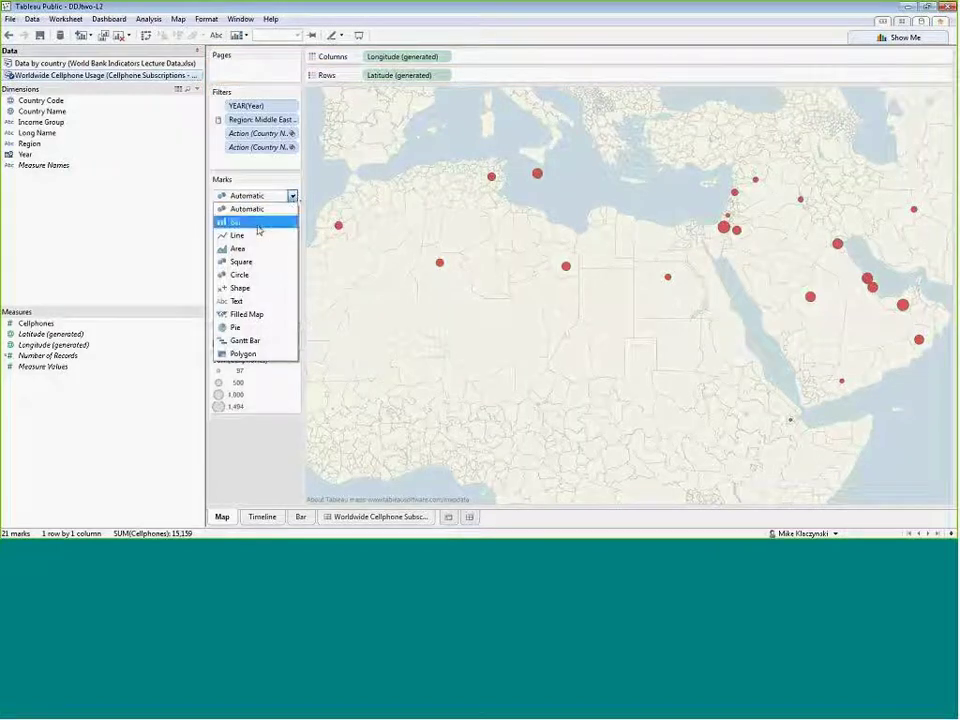
pyautogui.click(240, 288)
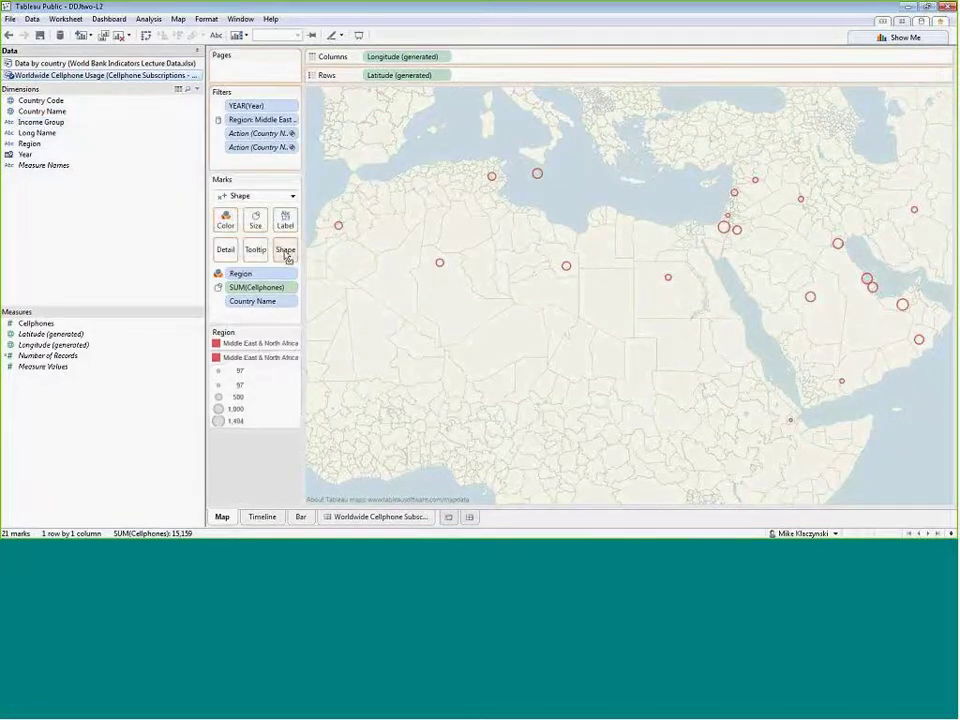
pyautogui.moveTo(287, 257); pyautogui.dragTo(288, 252)
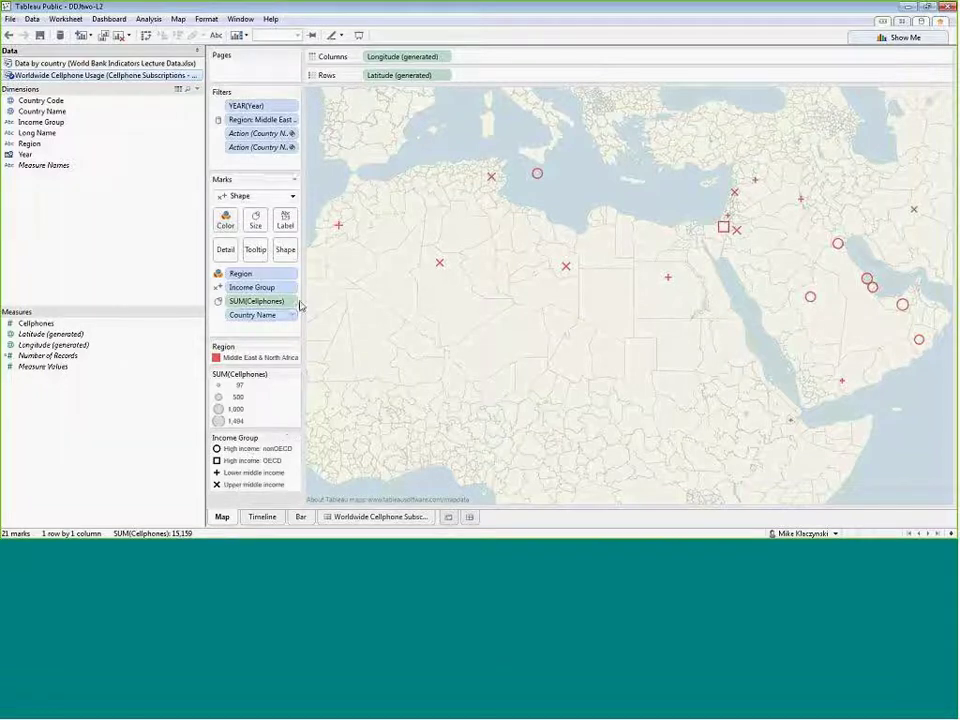
# Assign the Filled shape palette to the Income Group values on the map.
pyautogui.click(285, 249)
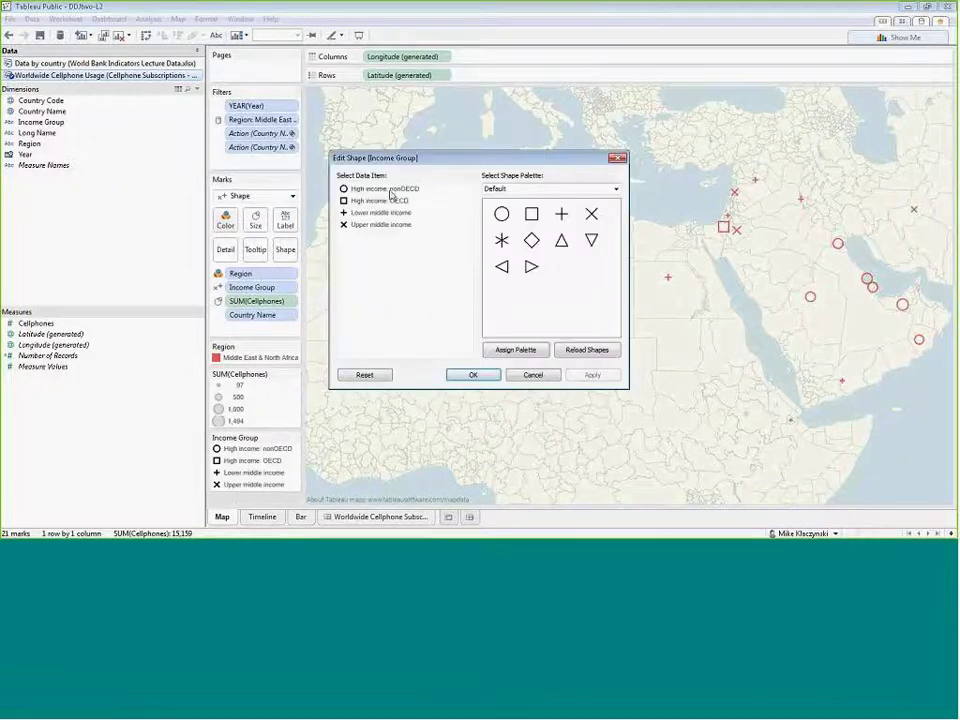
pyautogui.click(529, 190)
pyautogui.click(535, 206)
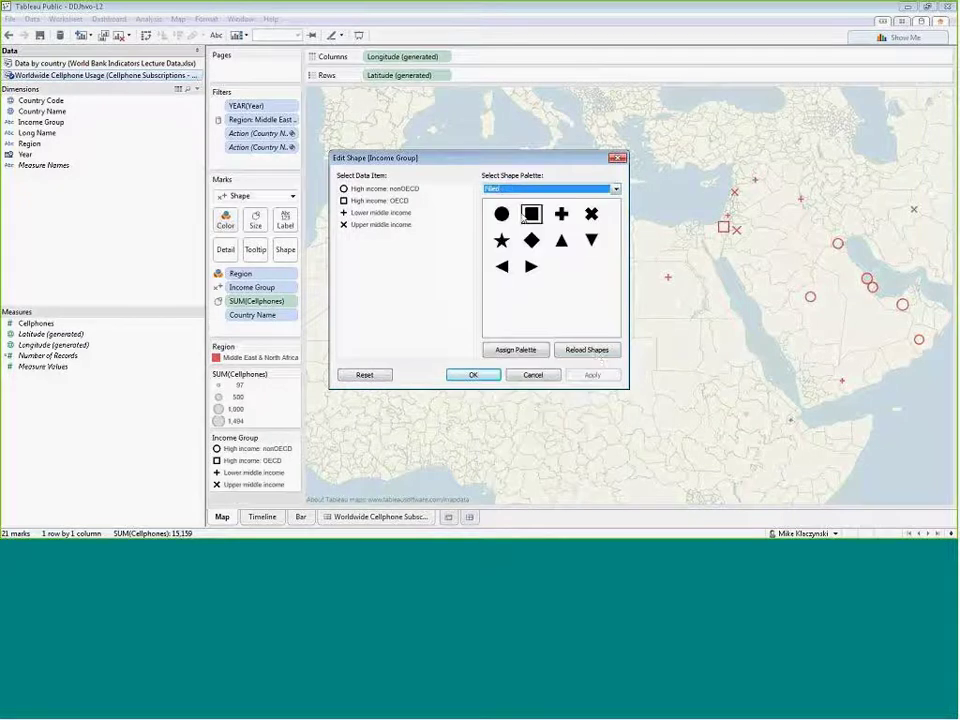
pyautogui.click(512, 348)
pyautogui.click(474, 375)
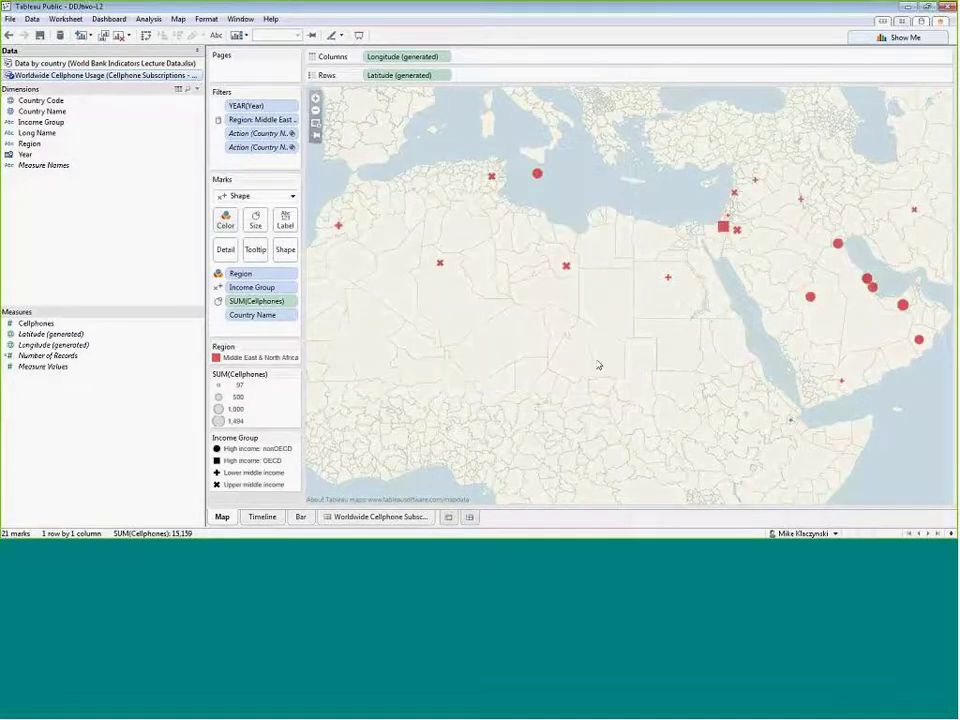
# Return to the Worldwide Cellphone Subscriptions dashboard and add an Income Group quick filter for the map.
pyautogui.click(362, 517)
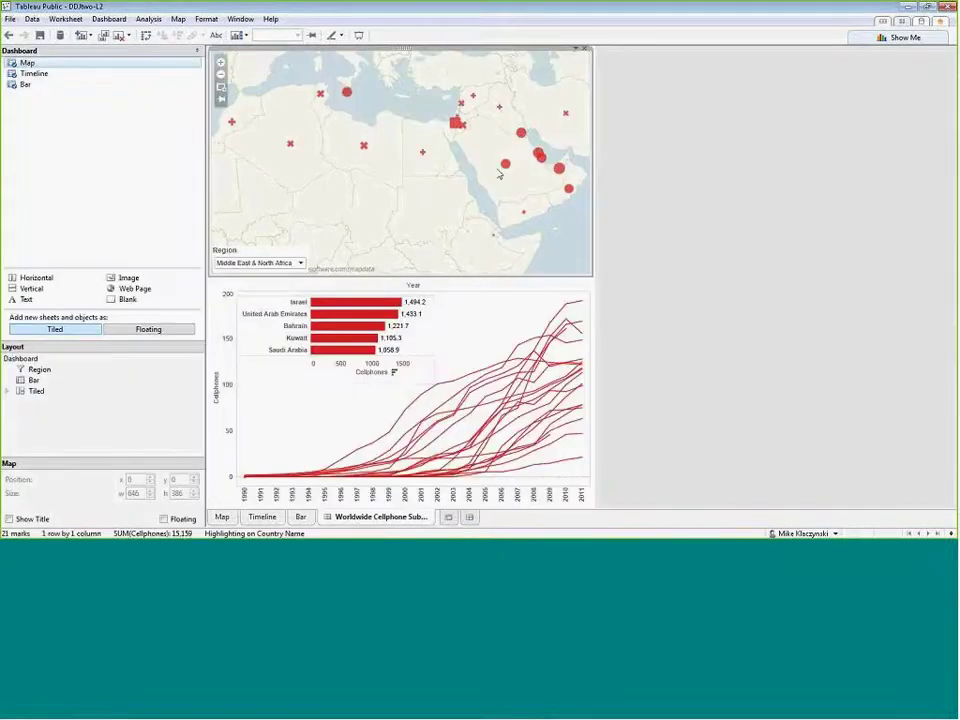
pyautogui.click(578, 48)
pyautogui.moveTo(525, 130)
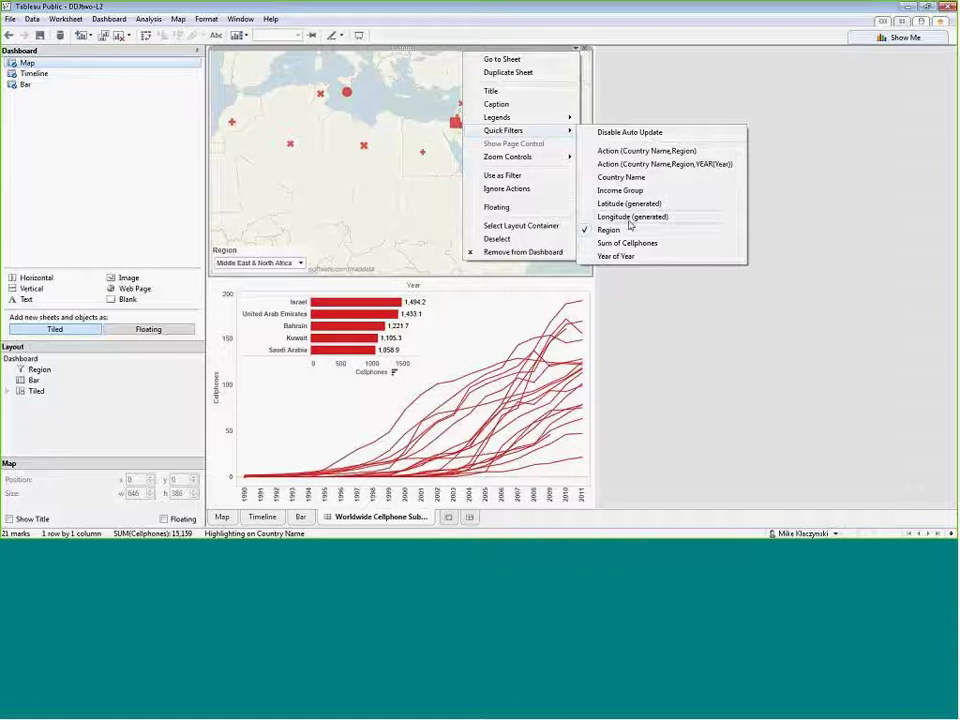
pyautogui.click(595, 175)
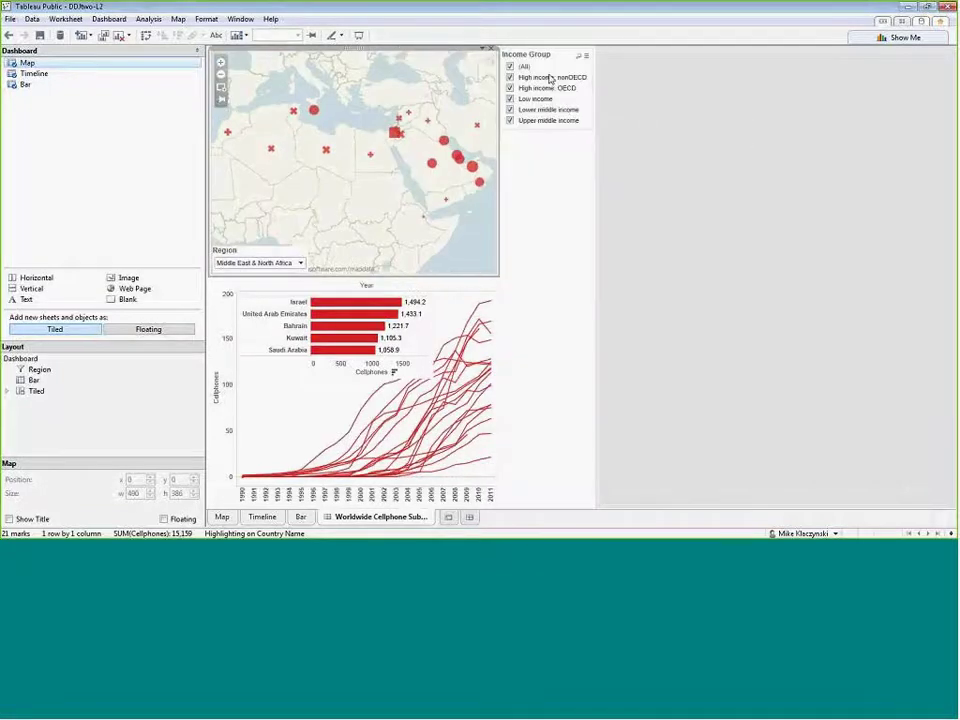
# Turn the Income Group filter into a floating multiple-values dropdown and place it beside the Region filter over the map.
pyautogui.click(581, 49)
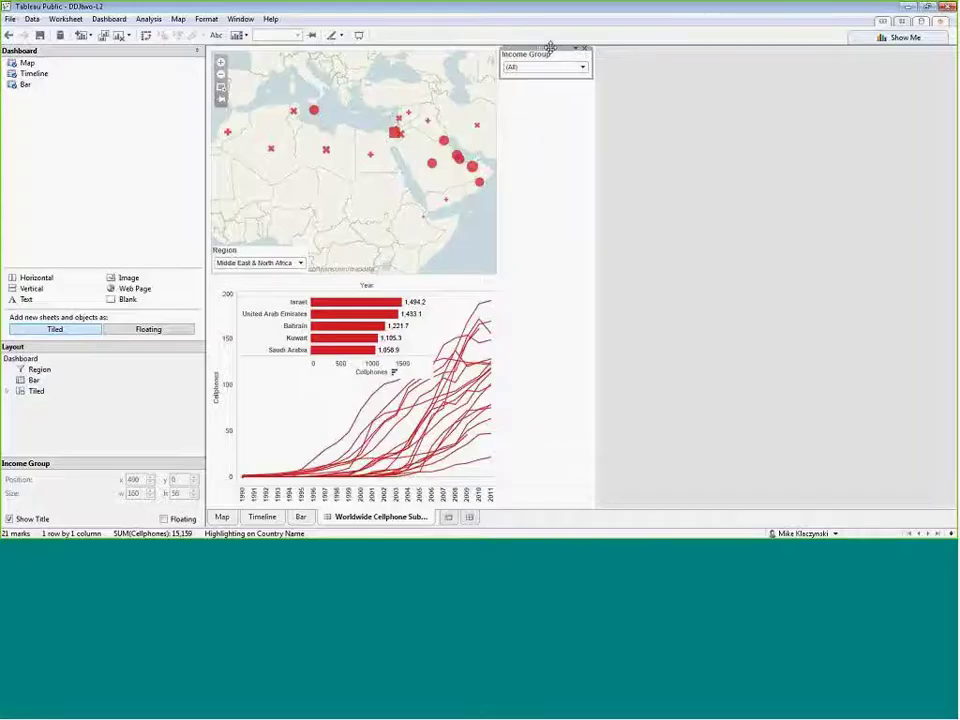
pyautogui.click(573, 51)
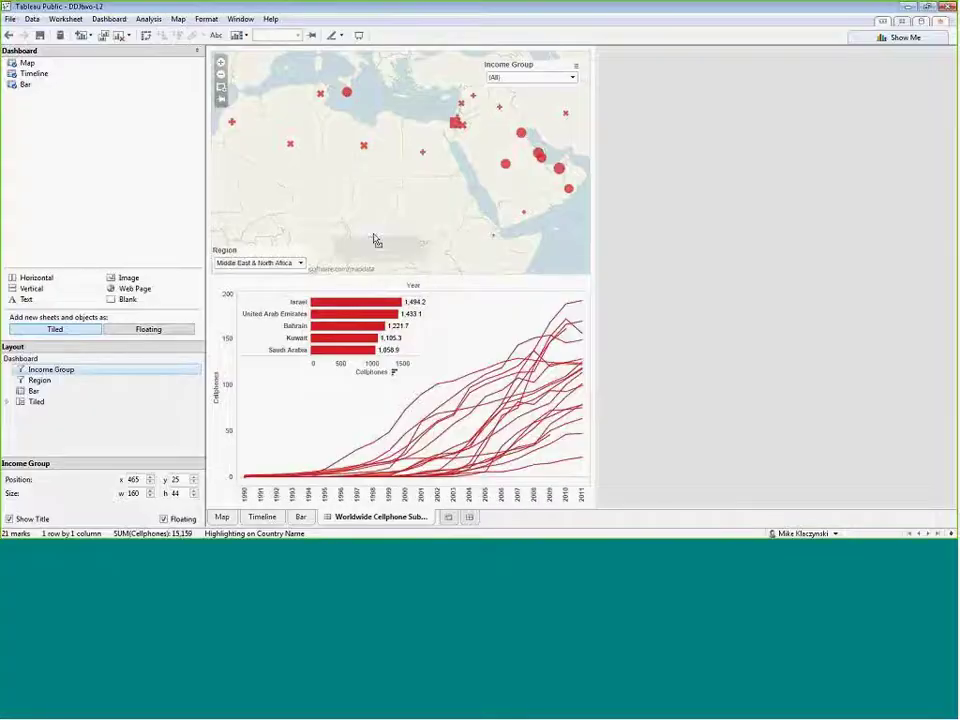
pyautogui.moveTo(358, 252); pyautogui.dragTo(360, 254)
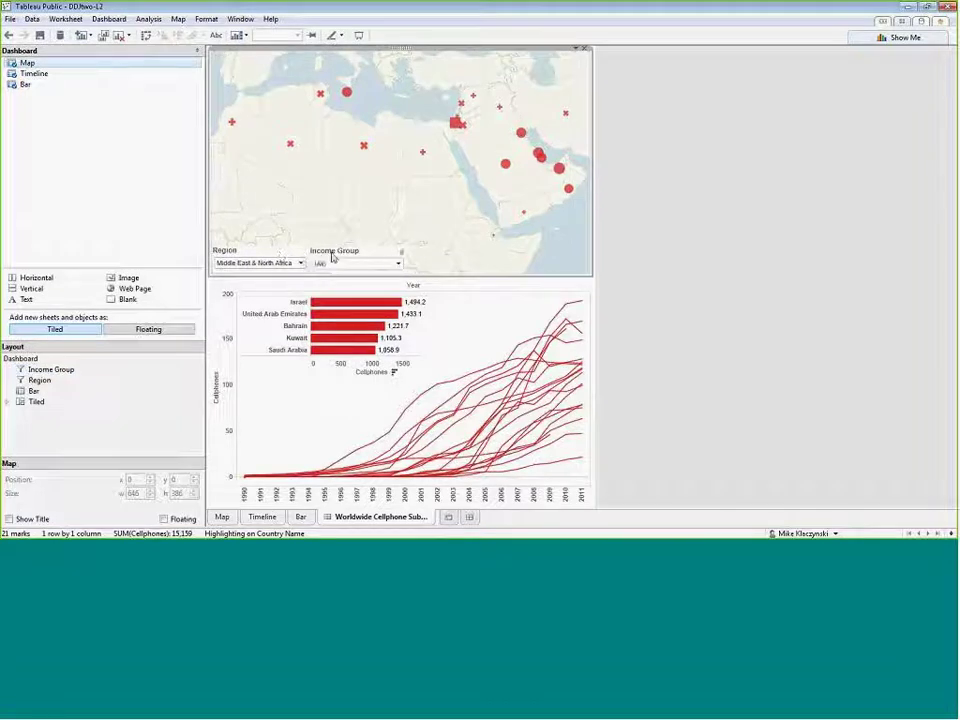
# Set the Region filter to East Asia & Pacific, check the Income Group choices, and switch the region to North America.
pyautogui.click(262, 264)
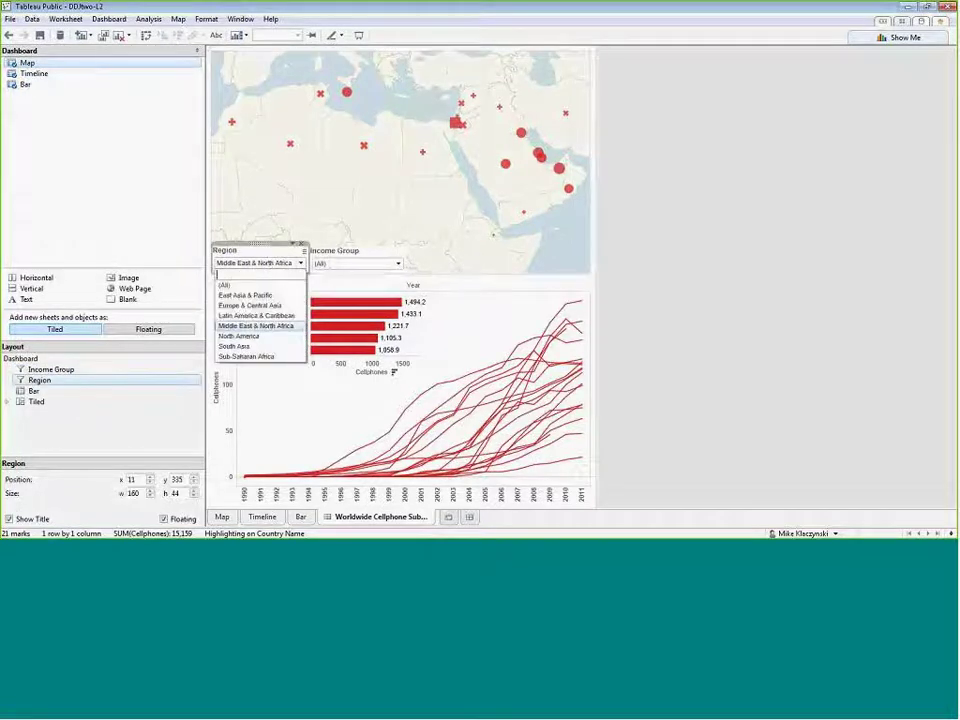
pyautogui.click(247, 296)
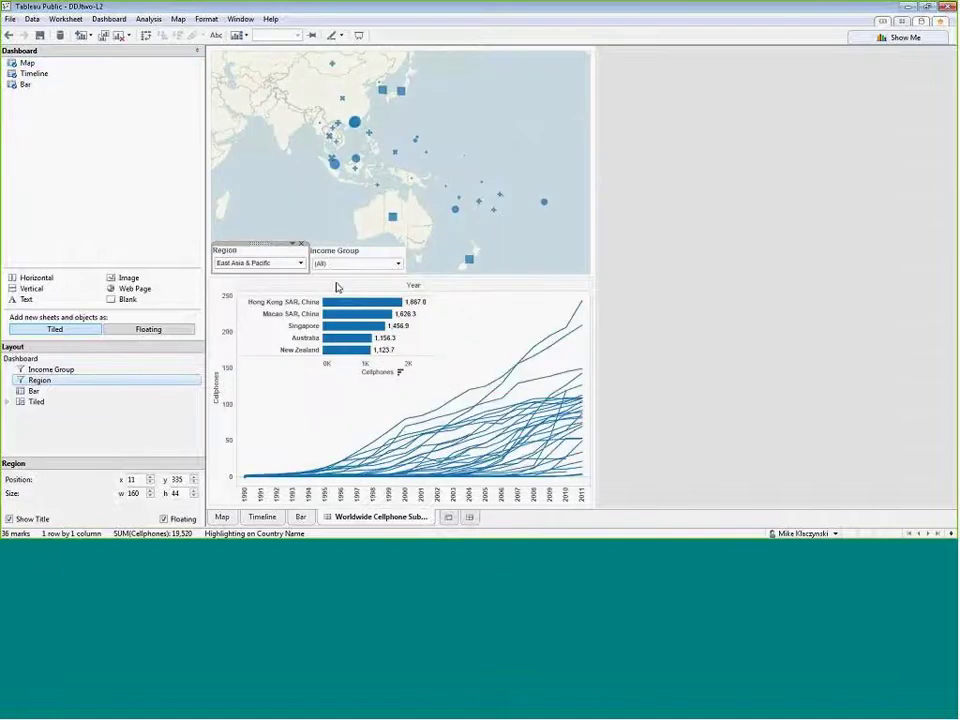
pyautogui.click(399, 264)
pyautogui.click(399, 265)
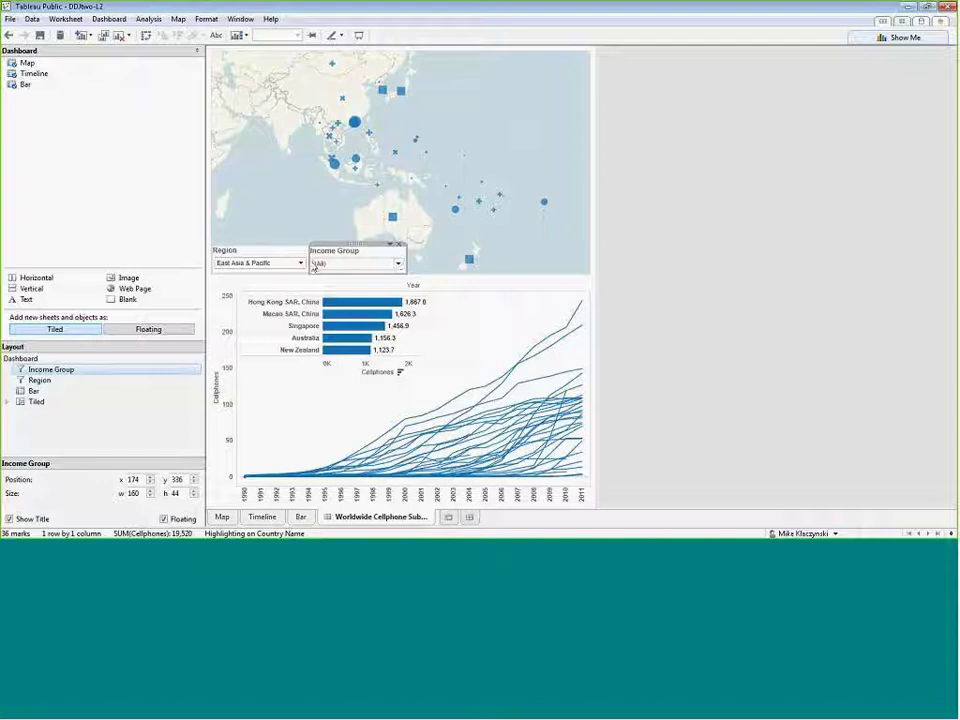
pyautogui.click(301, 264)
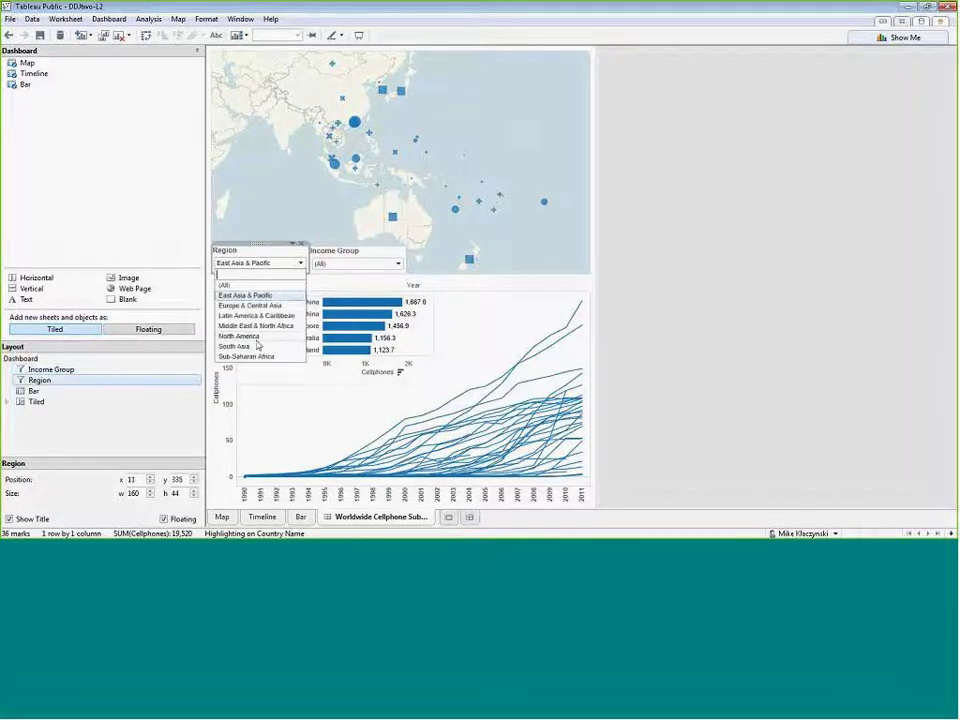
pyautogui.click(270, 337)
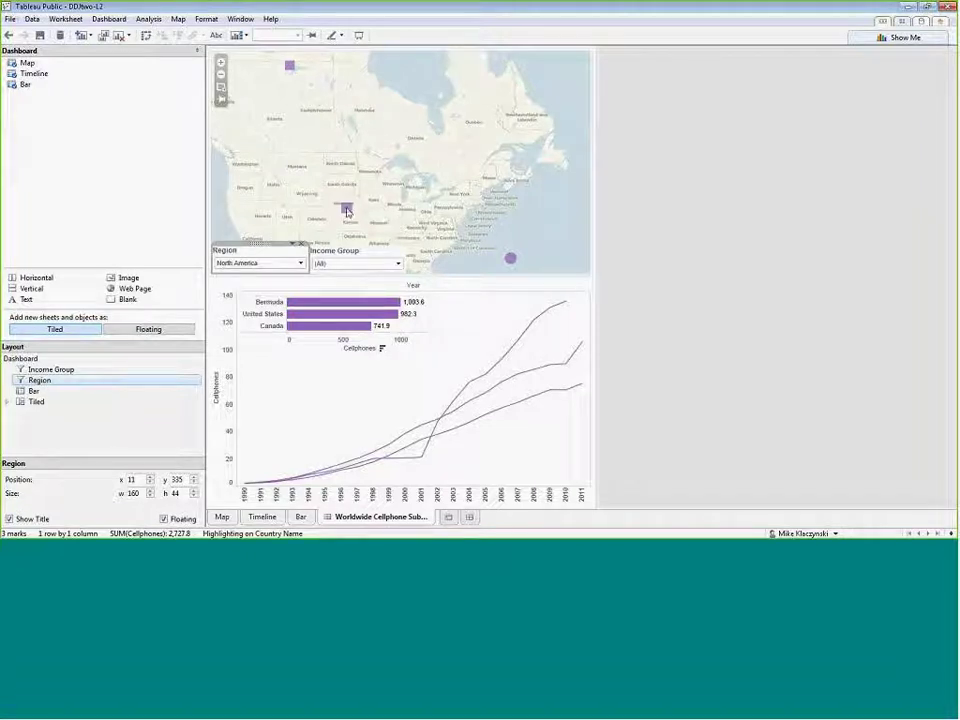
pyautogui.click(398, 263)
pyautogui.click(473, 222)
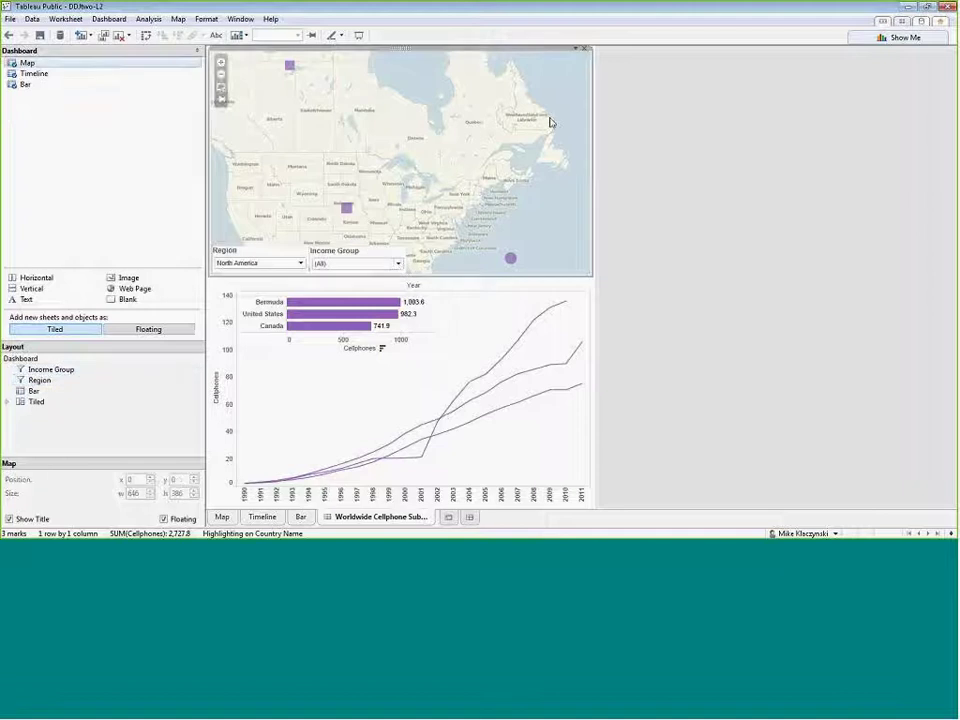
# Add the map's Income Group shape legend to the dashboard.
pyautogui.click(577, 48)
pyautogui.moveTo(560, 118)
pyautogui.click(605, 120)
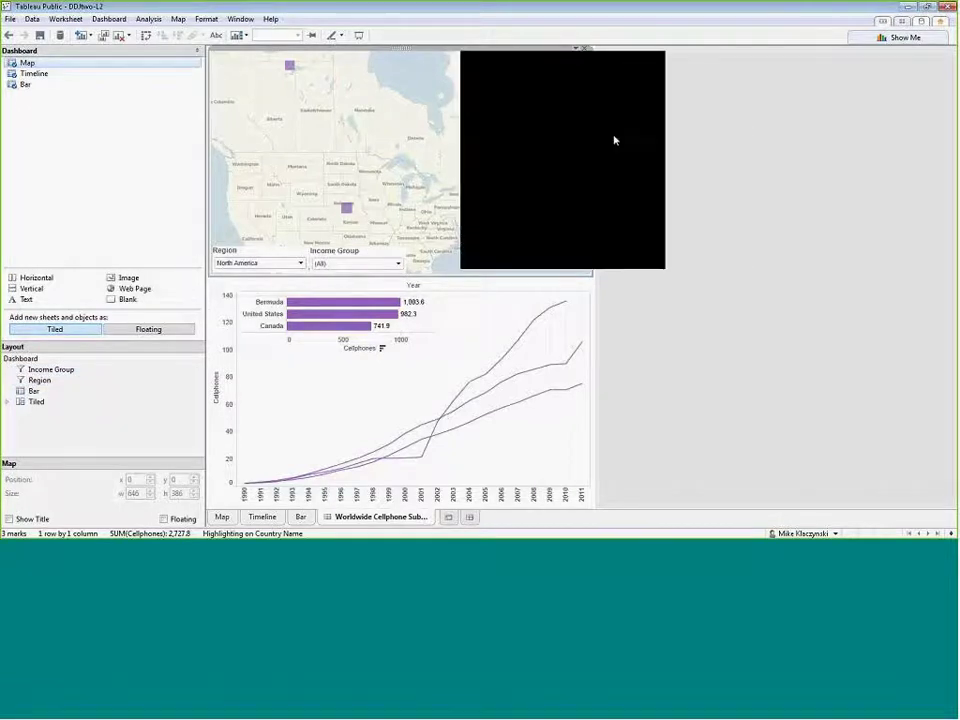
pyautogui.click(484, 118)
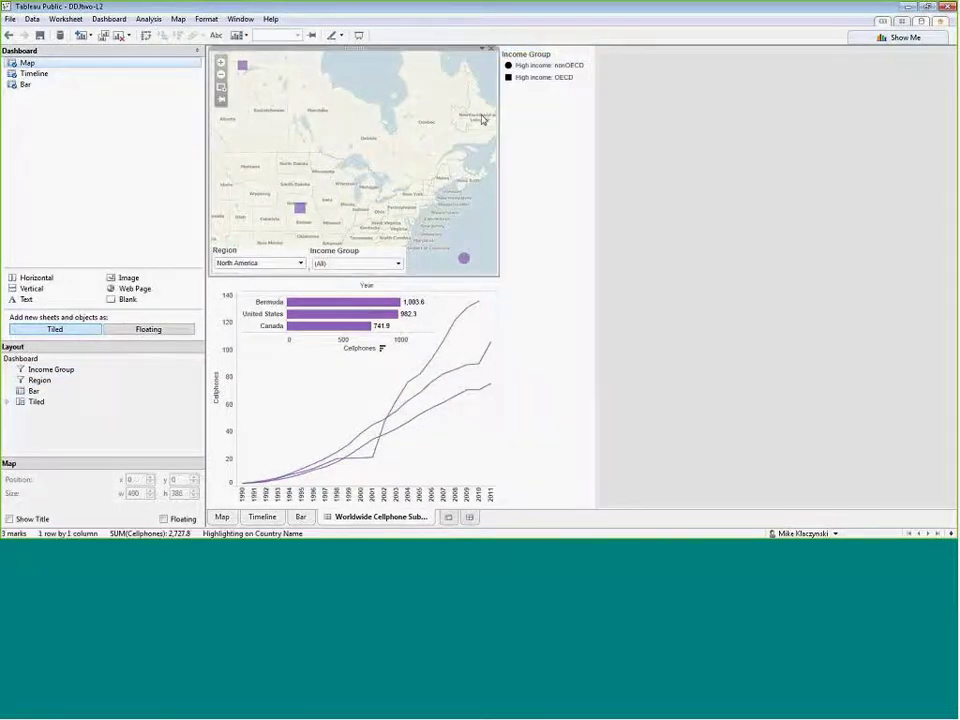
pyautogui.click(668, 170)
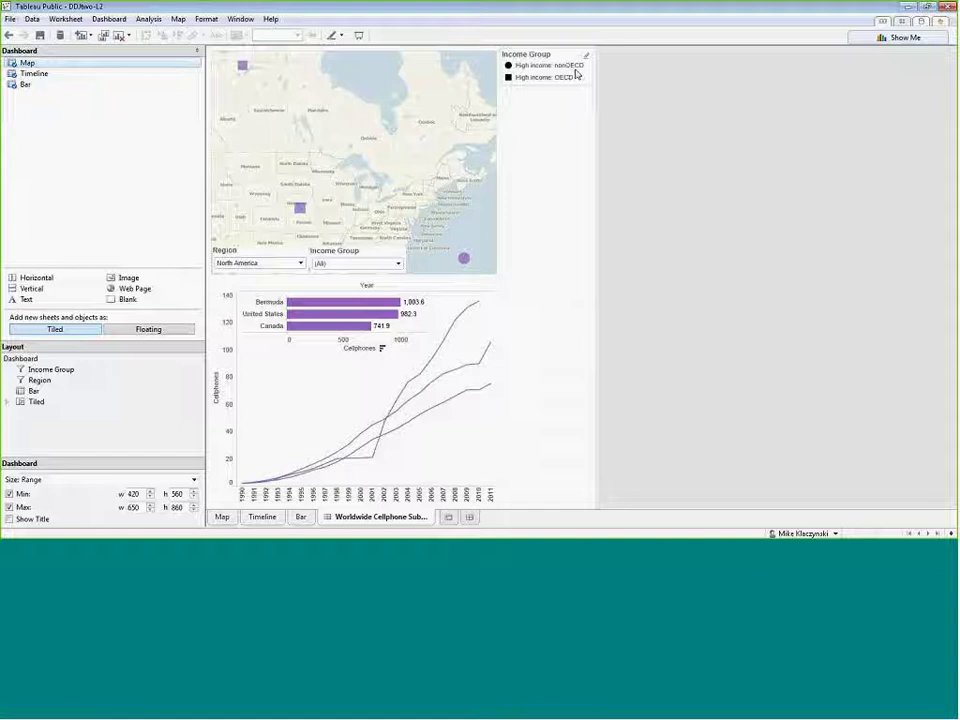
# Test the Income Group filter by excluding High income: nonOECD and High income: OECD, and include both groups again.
pyautogui.click(398, 265)
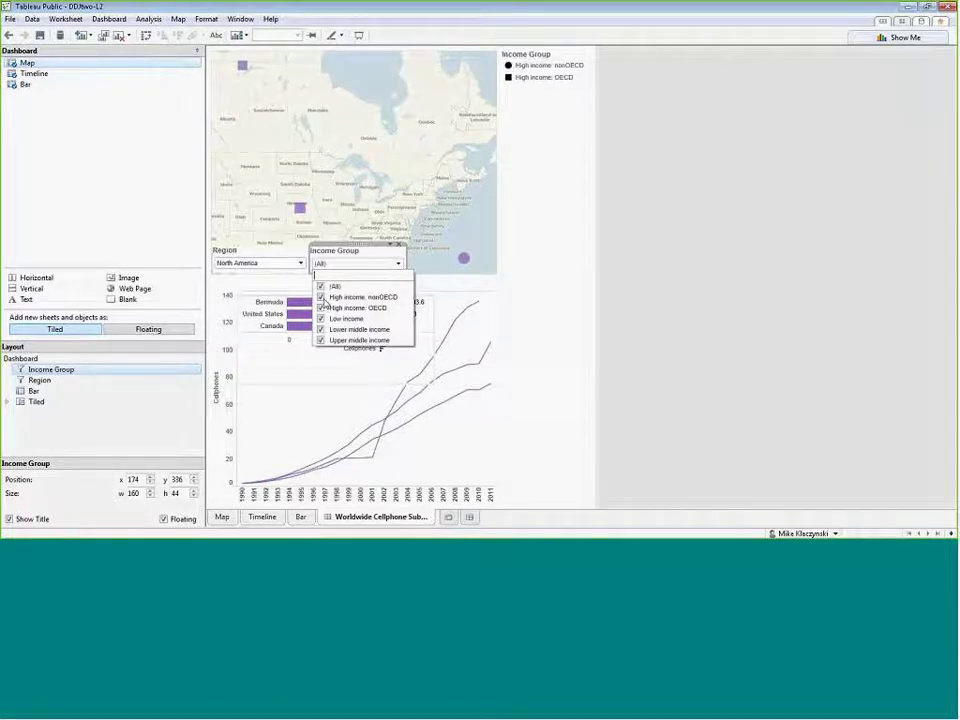
pyautogui.click(321, 297)
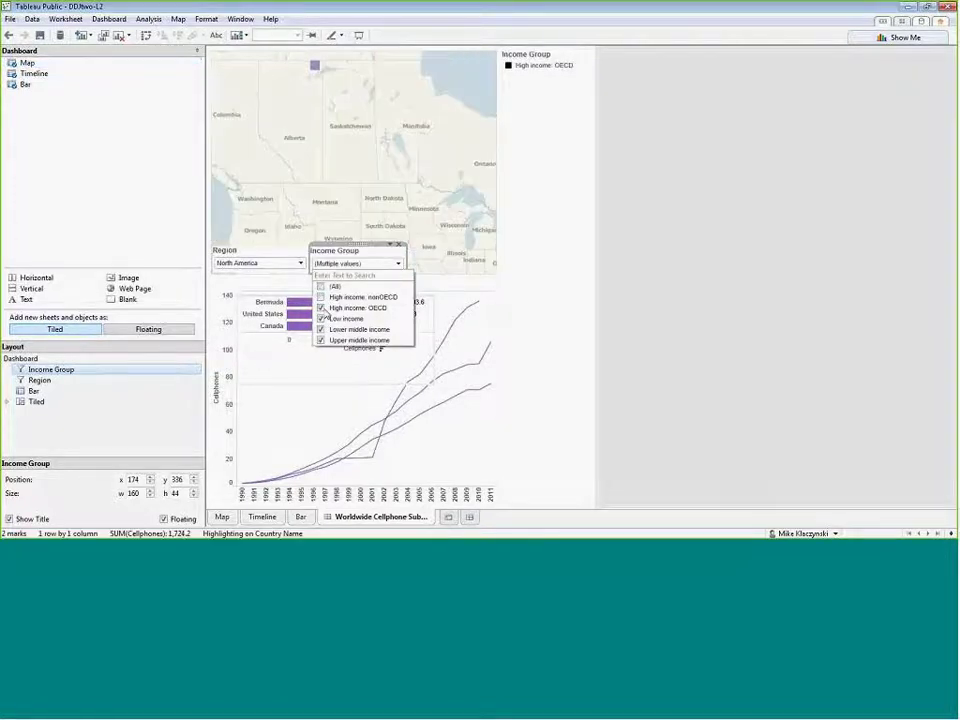
pyautogui.click(320, 308)
pyautogui.click(446, 253)
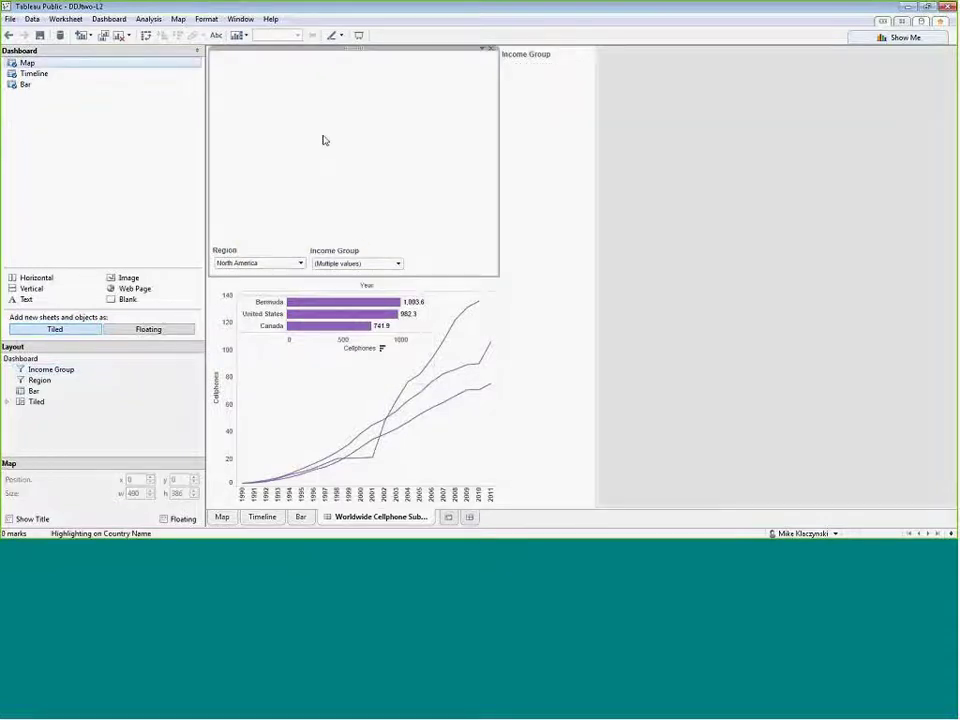
pyautogui.click(398, 263)
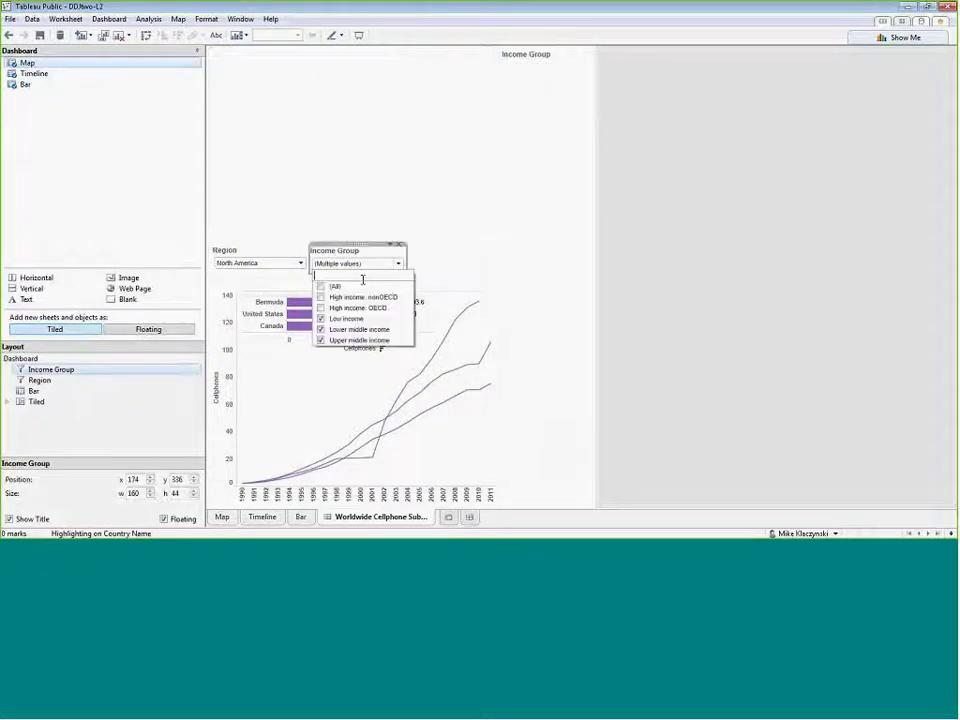
pyautogui.click(321, 297)
pyautogui.click(320, 308)
pyautogui.click(398, 263)
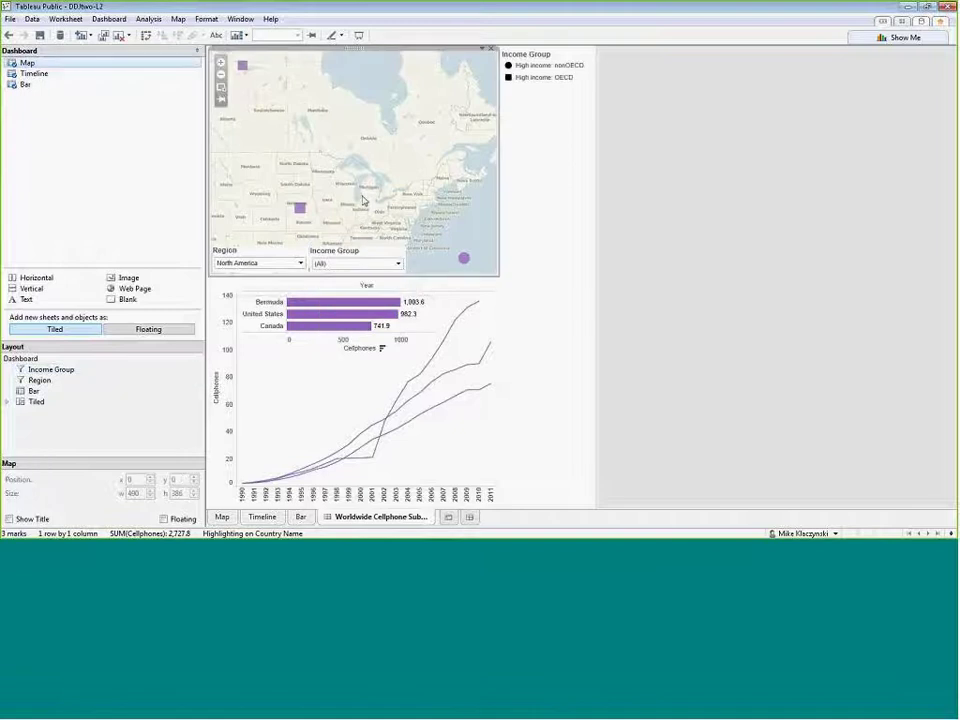
# Examine which choices the Income Group filter offers while the region is North America.
pyautogui.click(398, 263)
pyautogui.click(362, 278)
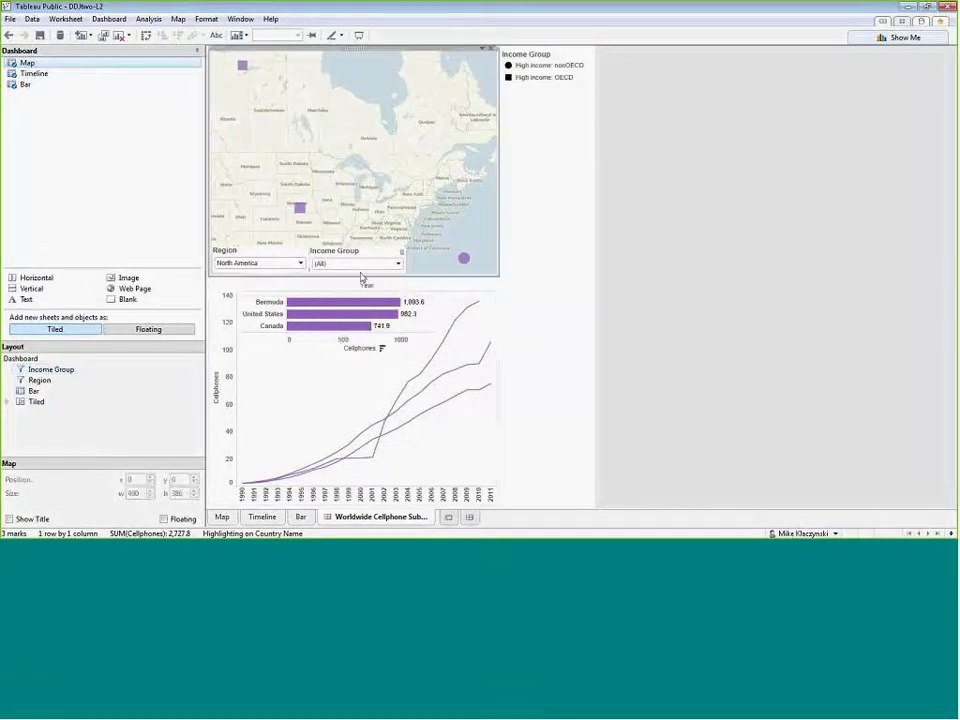
pyautogui.click(398, 263)
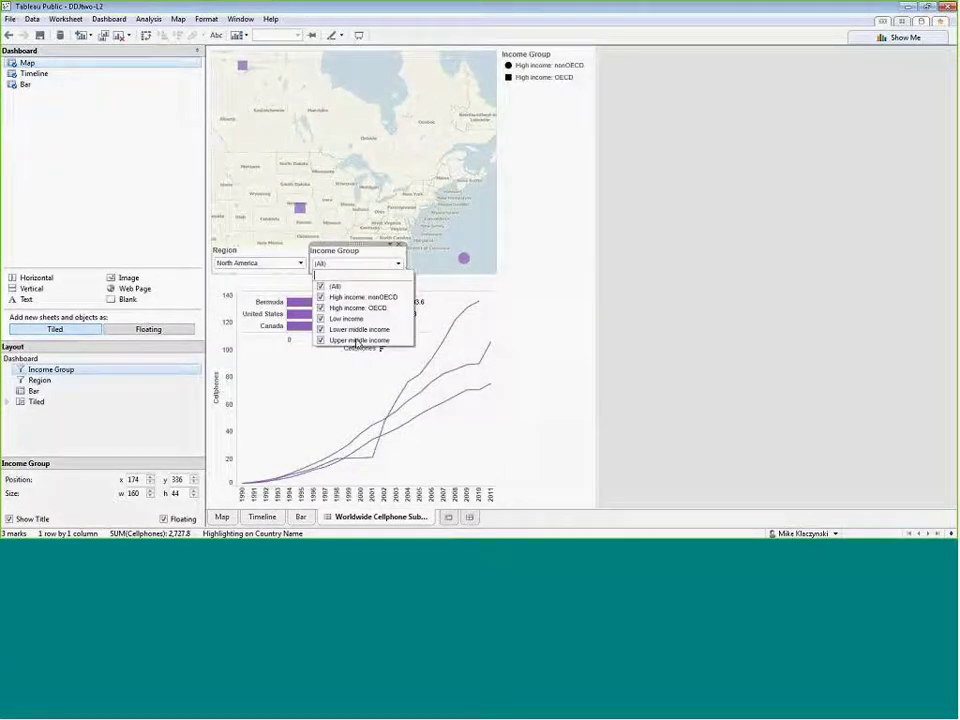
pyautogui.click(373, 258)
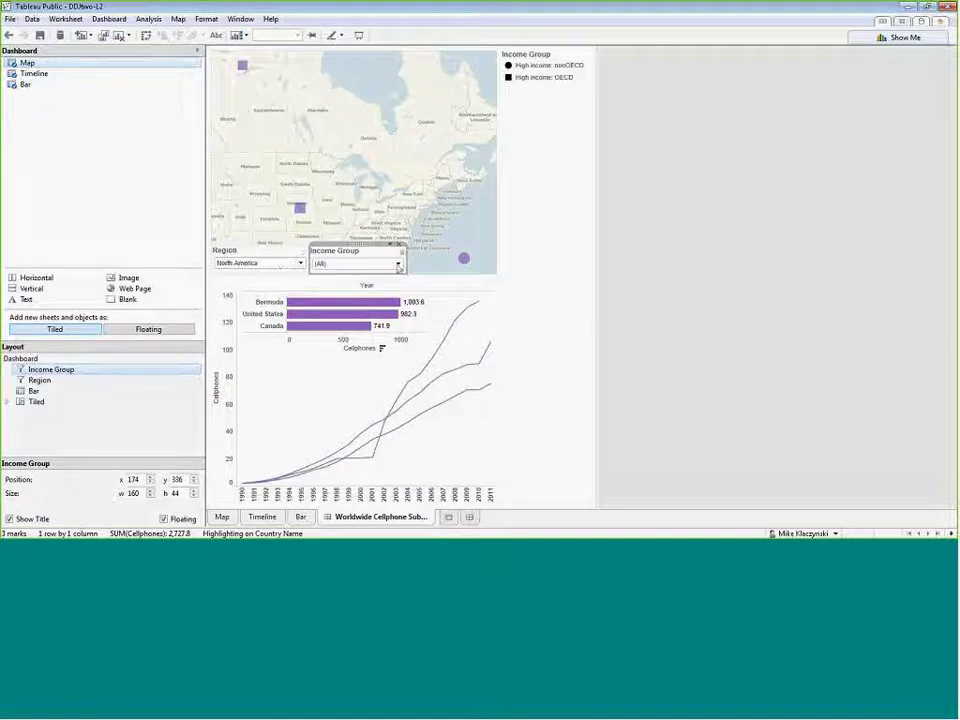
pyautogui.click(398, 265)
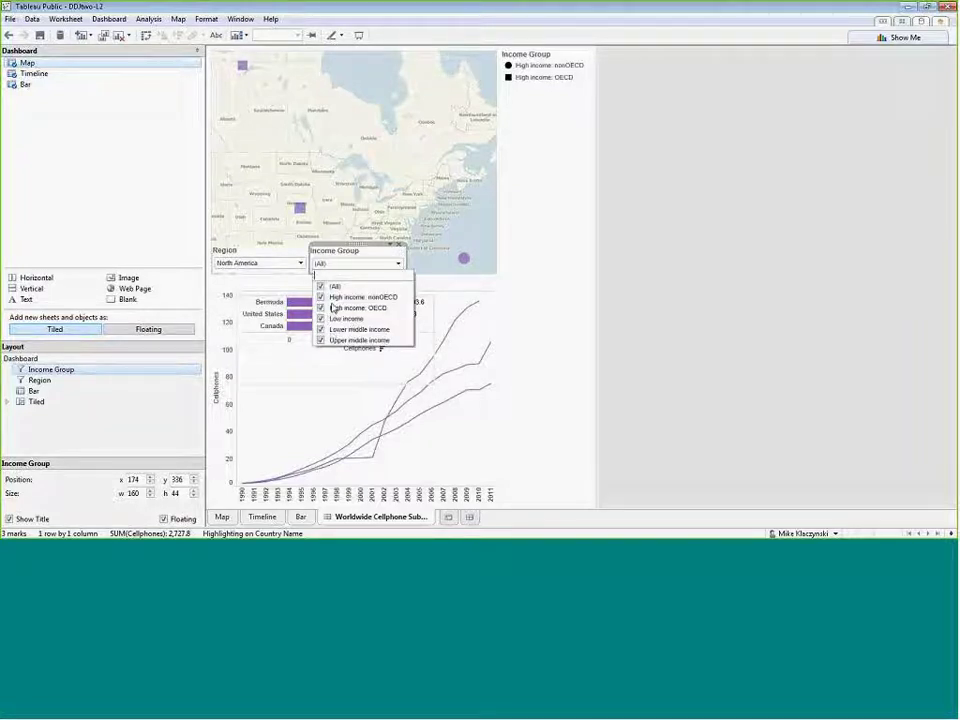
pyautogui.click(371, 263)
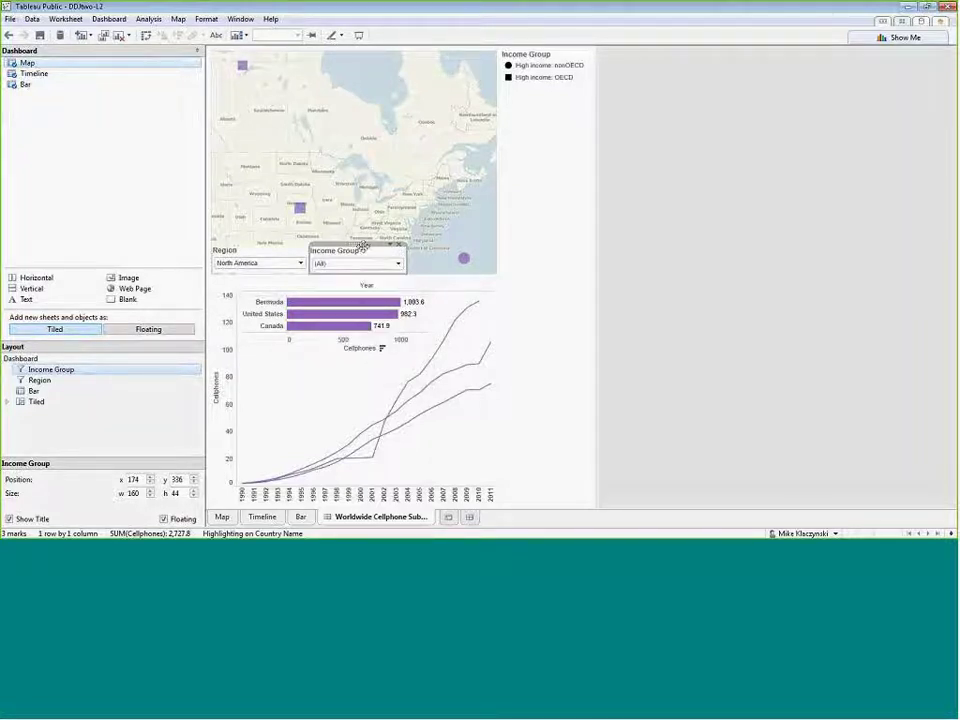
# Limit the Income Group filter to only relevant values and check its choices for North America.
pyautogui.click(390, 249)
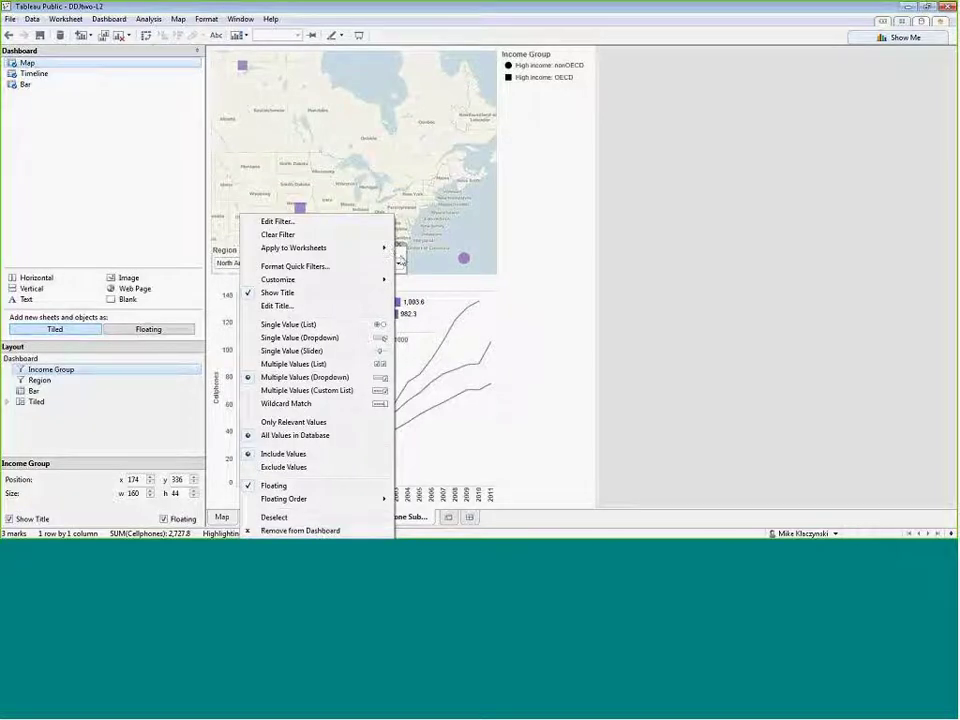
pyautogui.click(401, 260)
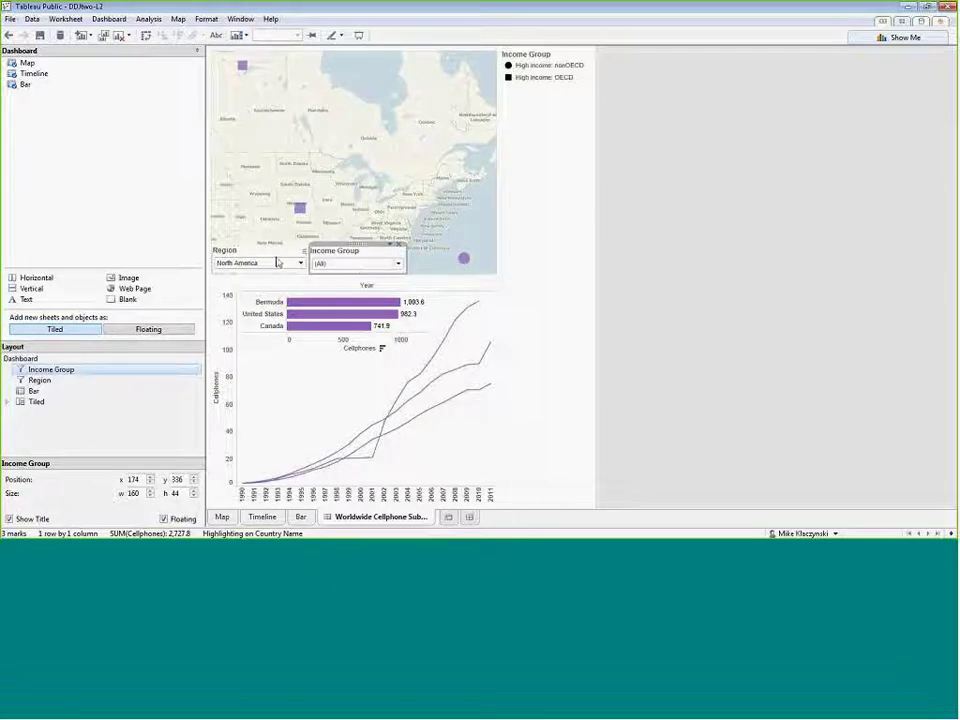
pyautogui.click(399, 265)
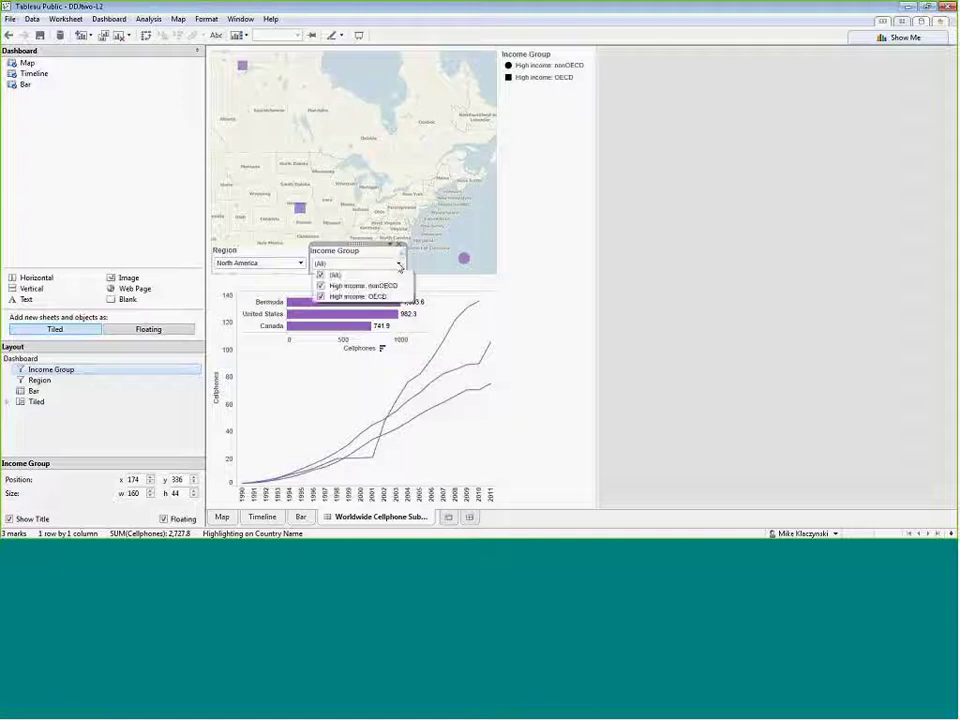
pyautogui.click(319, 263)
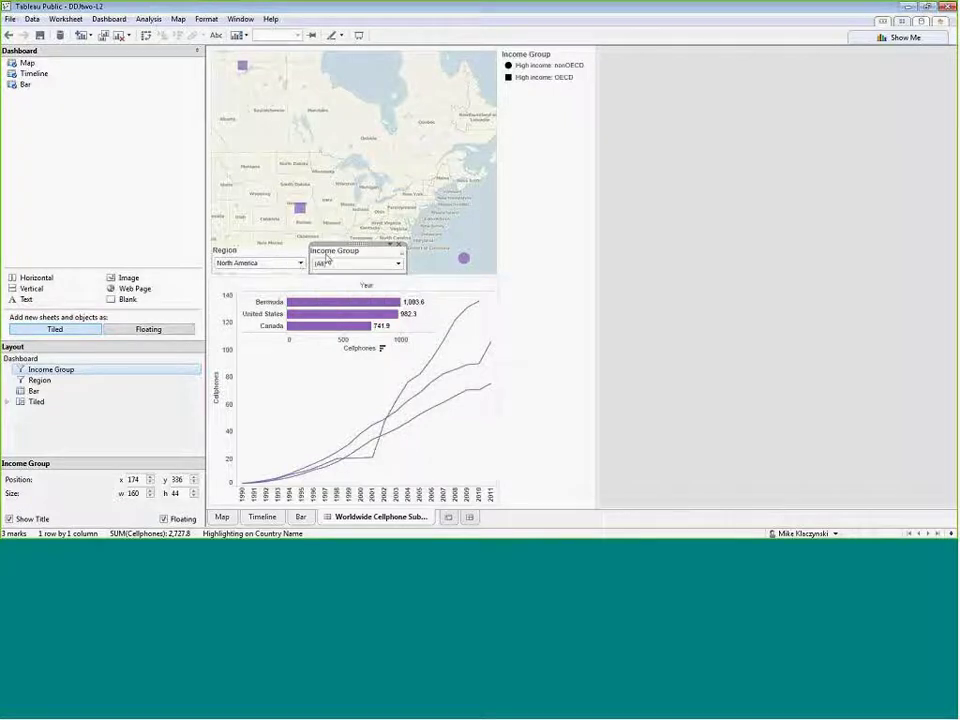
# Switch the Region filter to East Asia & Pacific and to Europe & Central Asia, checking the Income Group choices for each region.
pyautogui.click(300, 263)
pyautogui.click(250, 294)
pyautogui.click(387, 265)
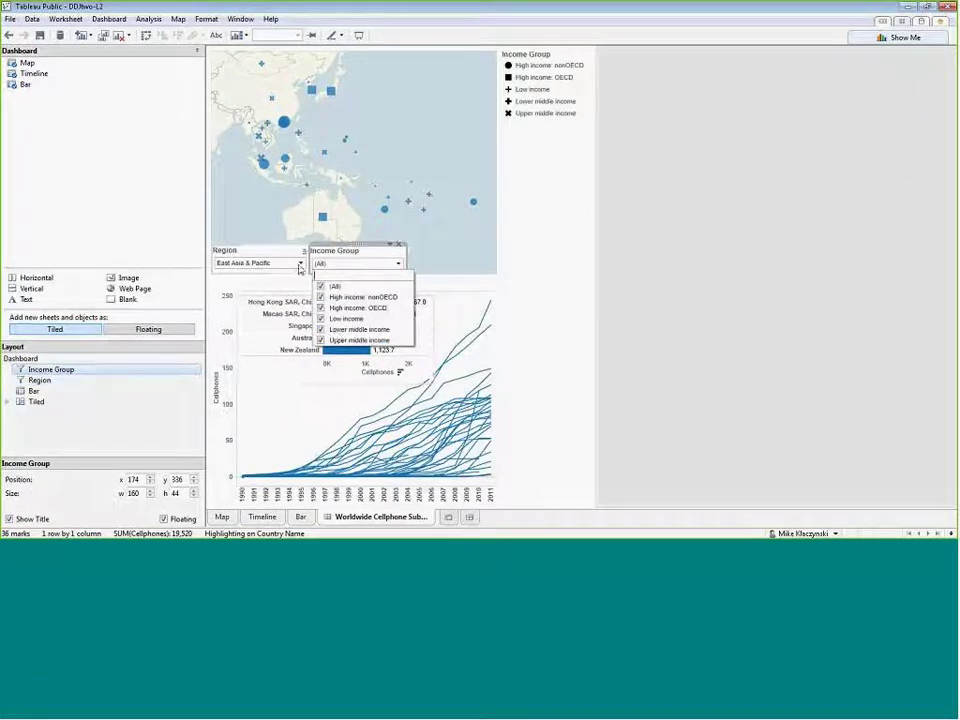
pyautogui.click(300, 263)
pyautogui.click(250, 305)
pyautogui.click(383, 265)
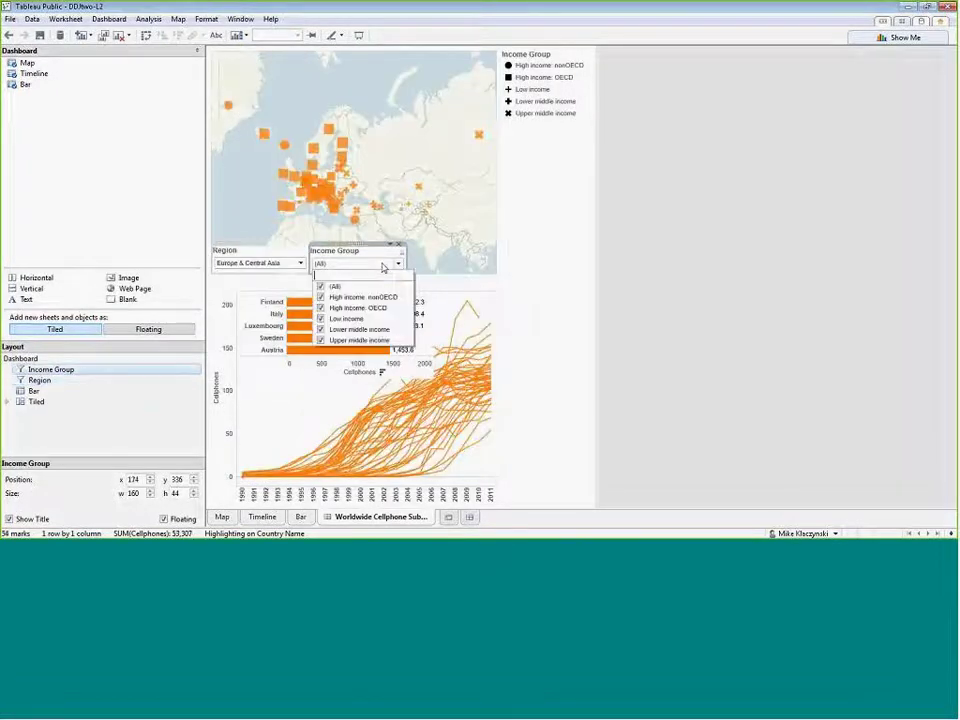
# Filter the dashboard to the Sub-Saharan Africa region and inspect the Income Group filter's choices.
pyautogui.click(300, 263)
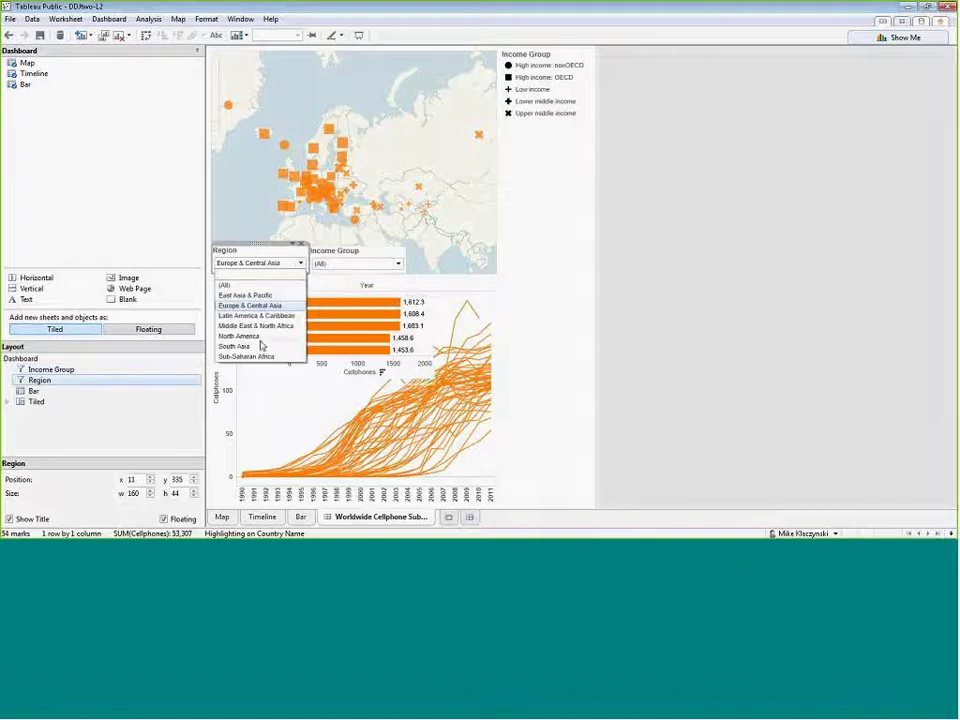
pyautogui.click(245, 356)
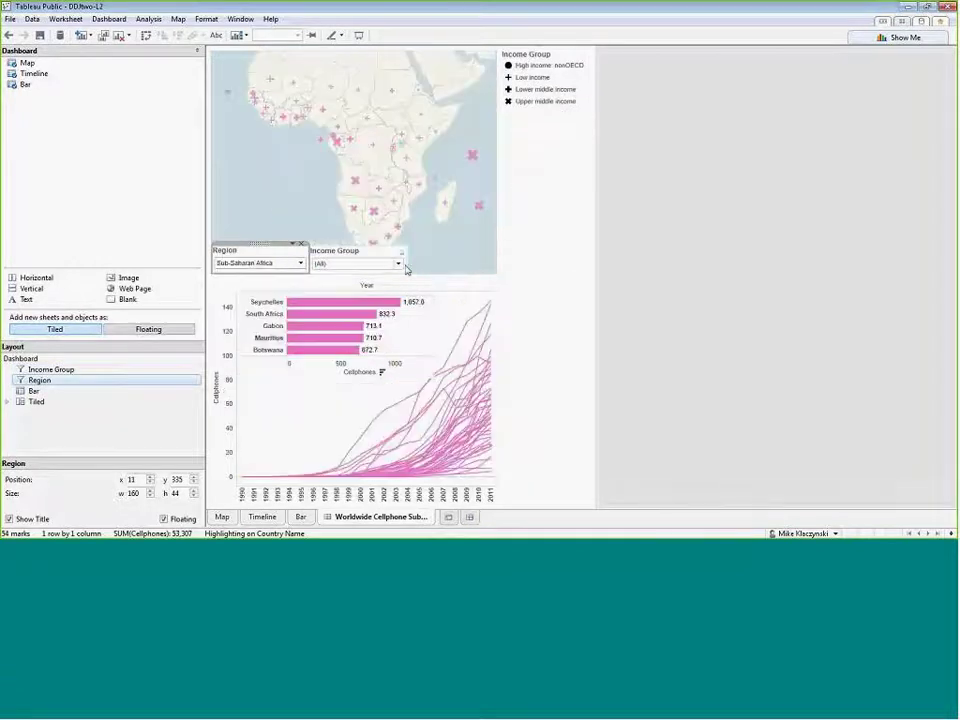
pyautogui.click(398, 263)
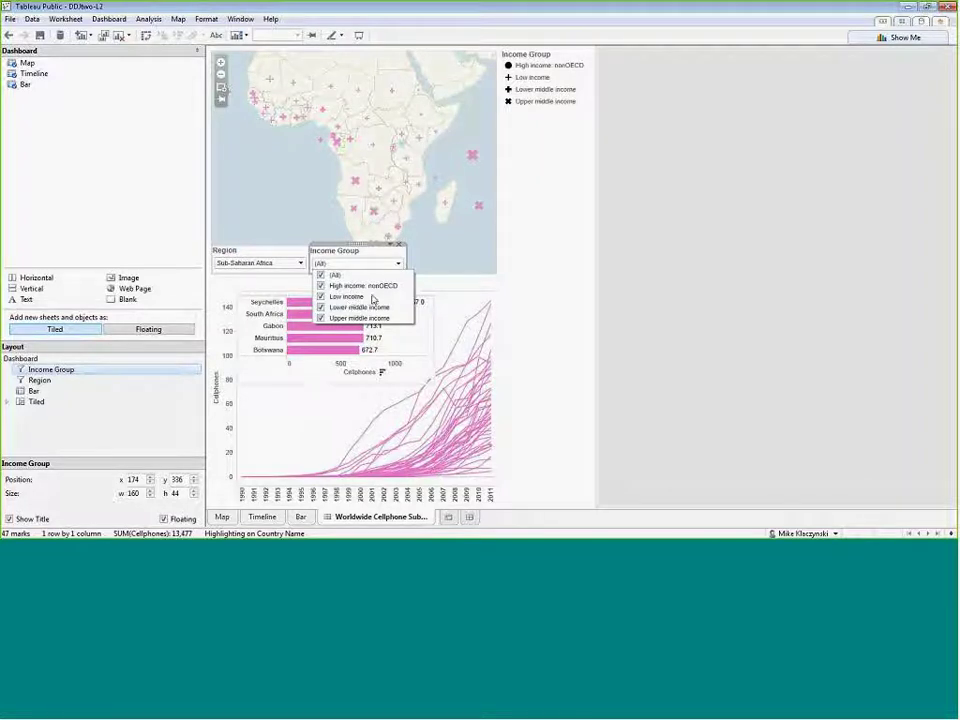
# Filter the dashboard to the North America region and check which Income Group choices are offered.
pyautogui.click(300, 263)
pyautogui.click(250, 336)
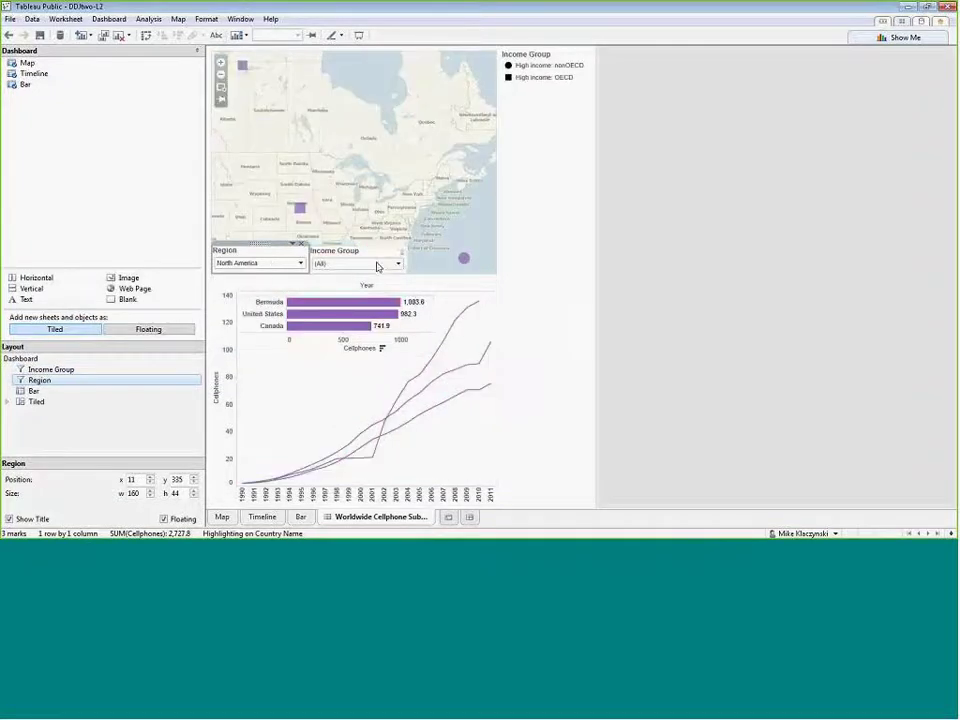
pyautogui.click(377, 266)
pyautogui.click(397, 262)
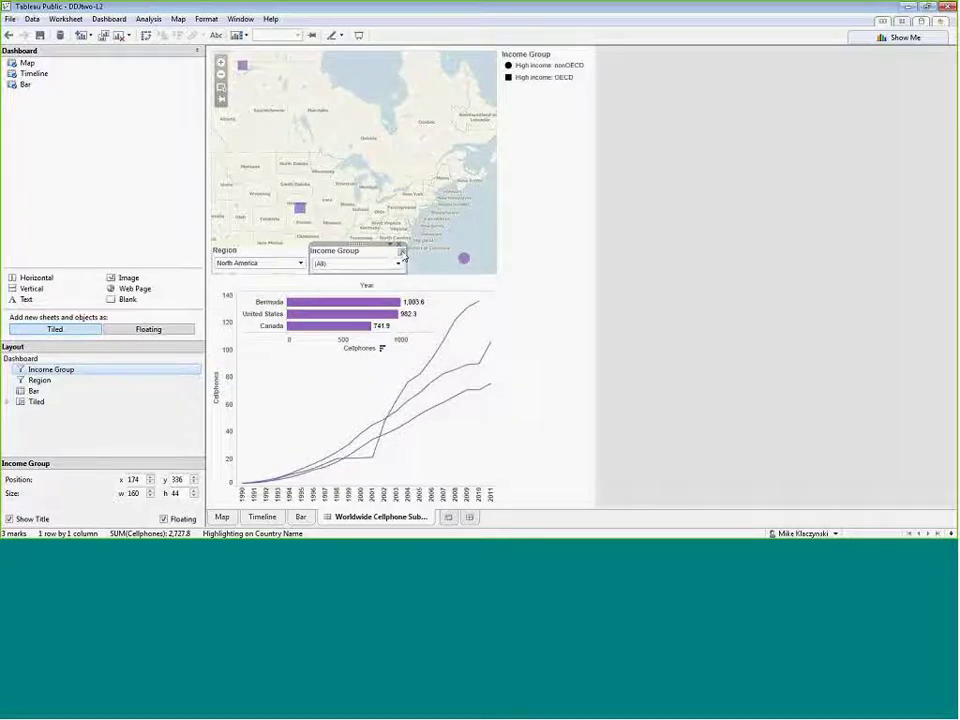
pyautogui.click(398, 266)
pyautogui.click(398, 264)
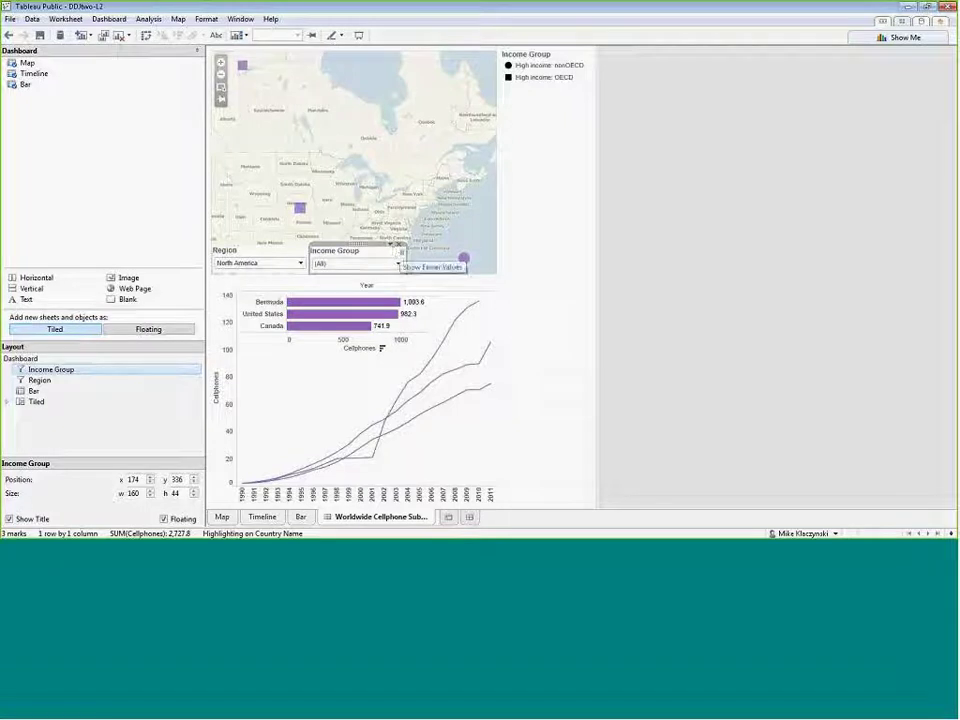
# Limit the Income Group filter to only relevant values and select the Region filter for comparison.
pyautogui.click(391, 249)
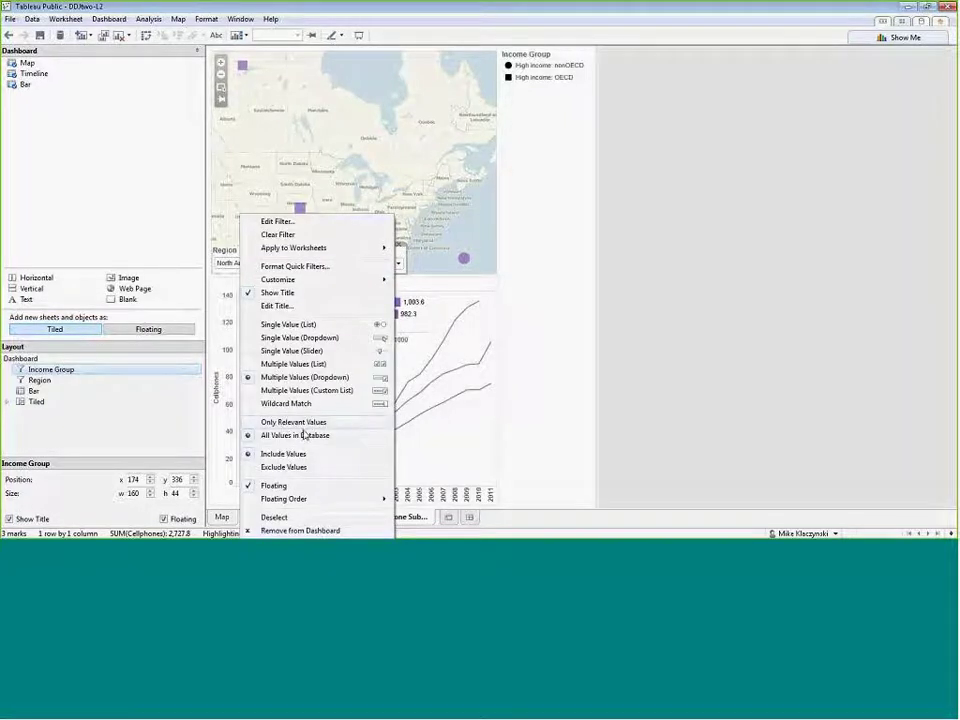
pyautogui.click(271, 423)
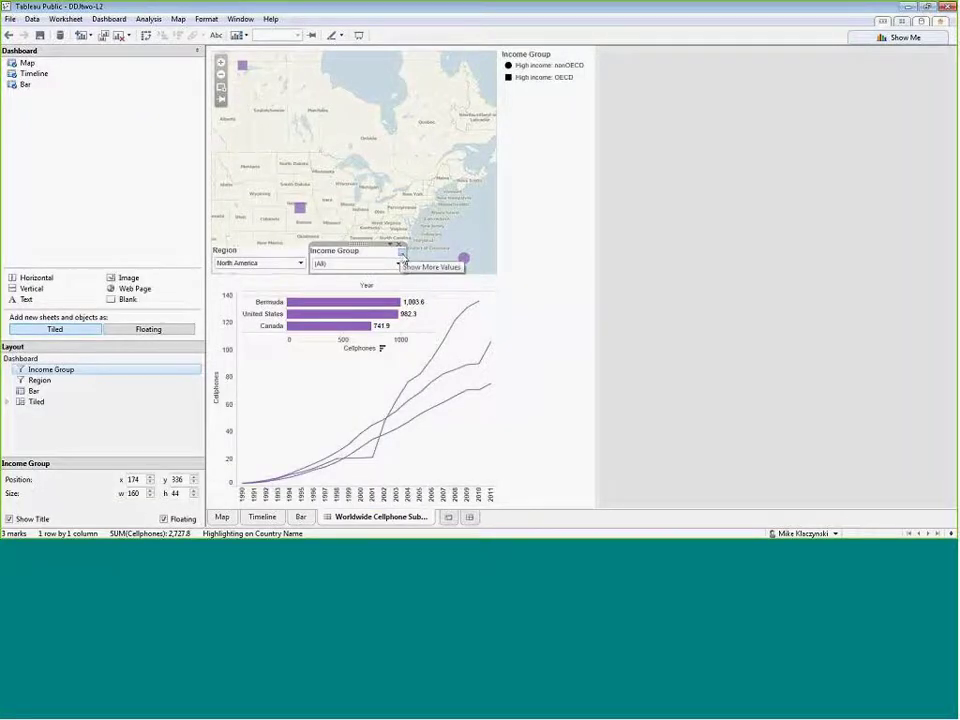
pyautogui.click(402, 260)
pyautogui.click(395, 258)
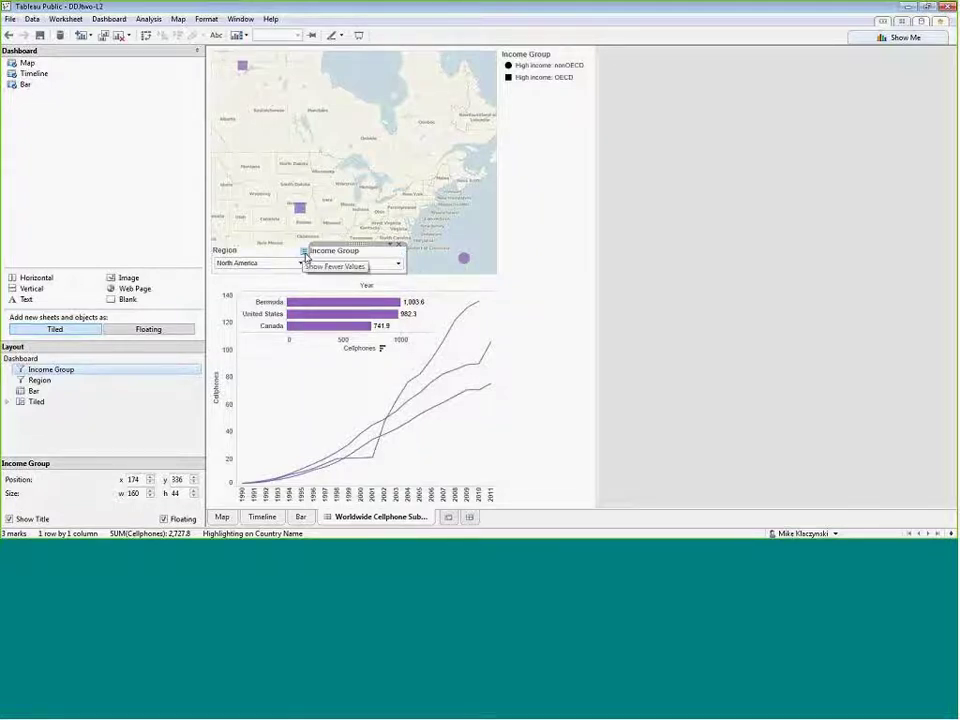
pyautogui.click(302, 260)
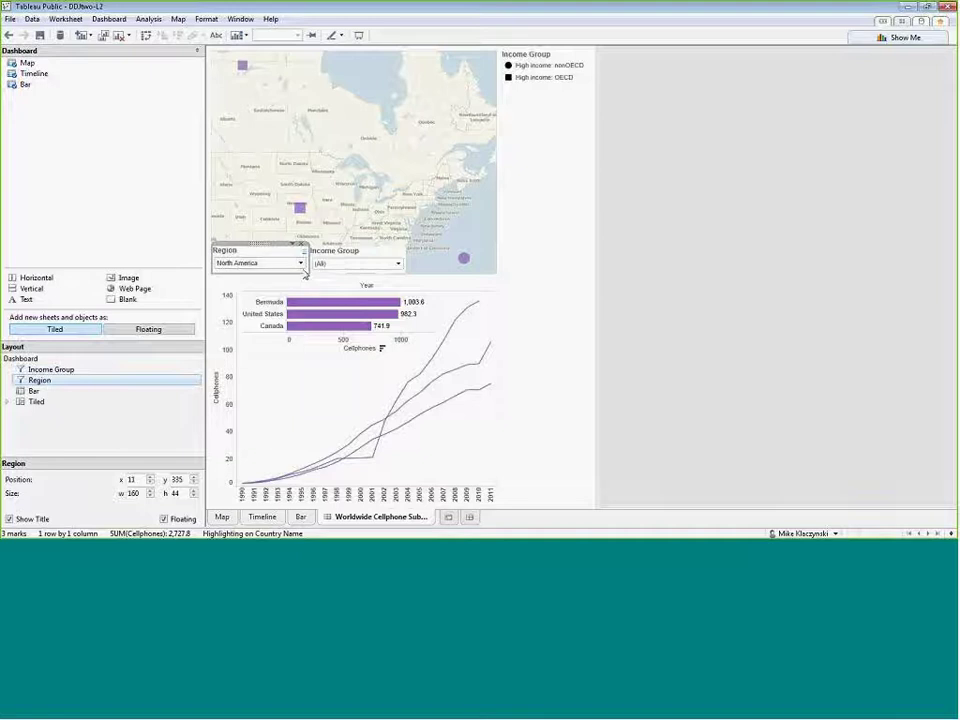
# Restrict the Income Group filter to only High income: nonOECD and review its value list.
pyautogui.click(326, 264)
pyautogui.click(321, 275)
pyautogui.click(321, 285)
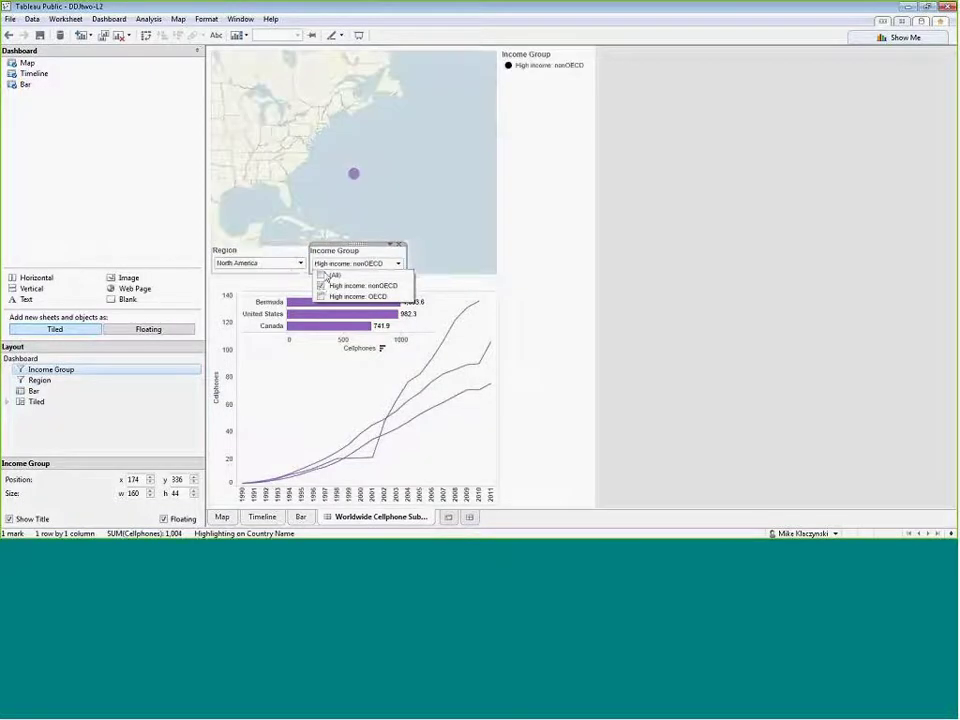
pyautogui.click(300, 263)
pyautogui.click(376, 264)
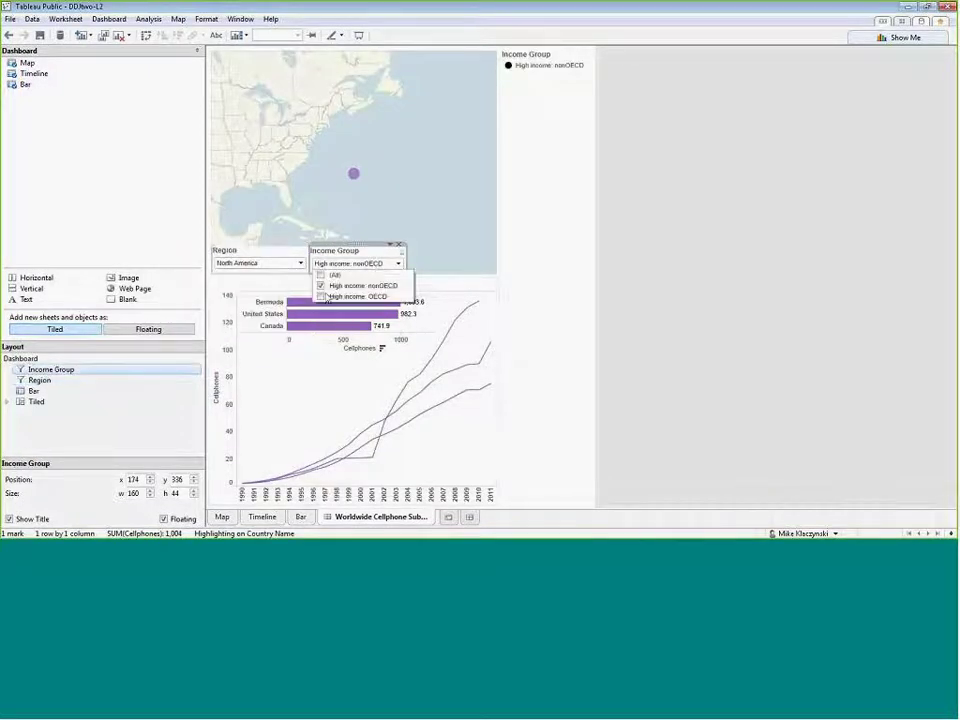
pyautogui.click(368, 264)
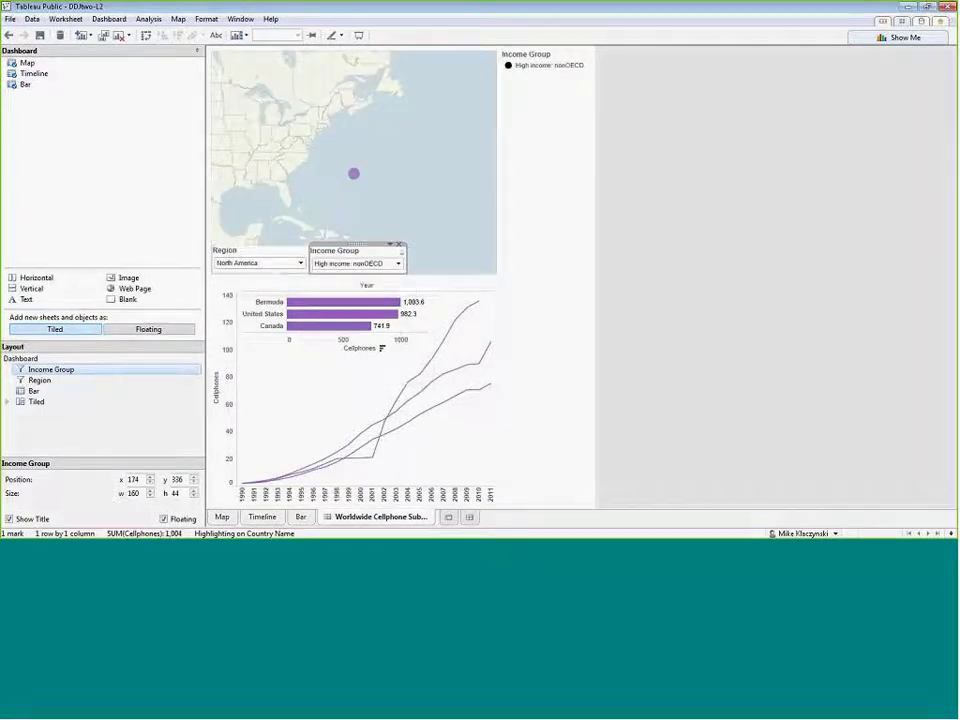
# Hide the More/Fewer button on the Income Group filter and check its customization options.
pyautogui.click(393, 248)
pyautogui.moveTo(368, 252)
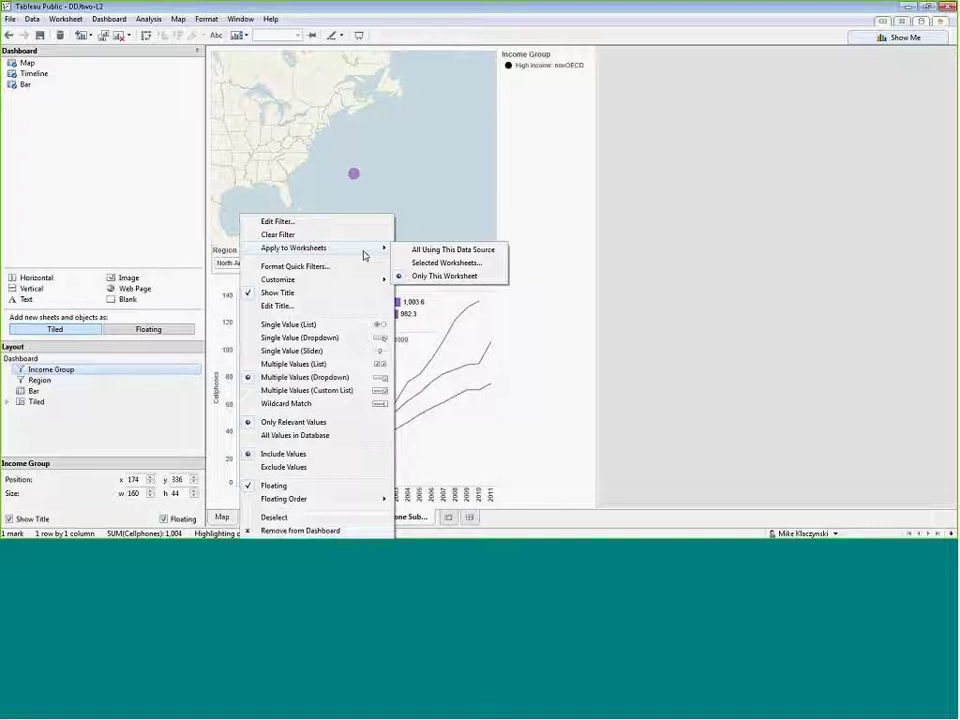
pyautogui.moveTo(338, 281)
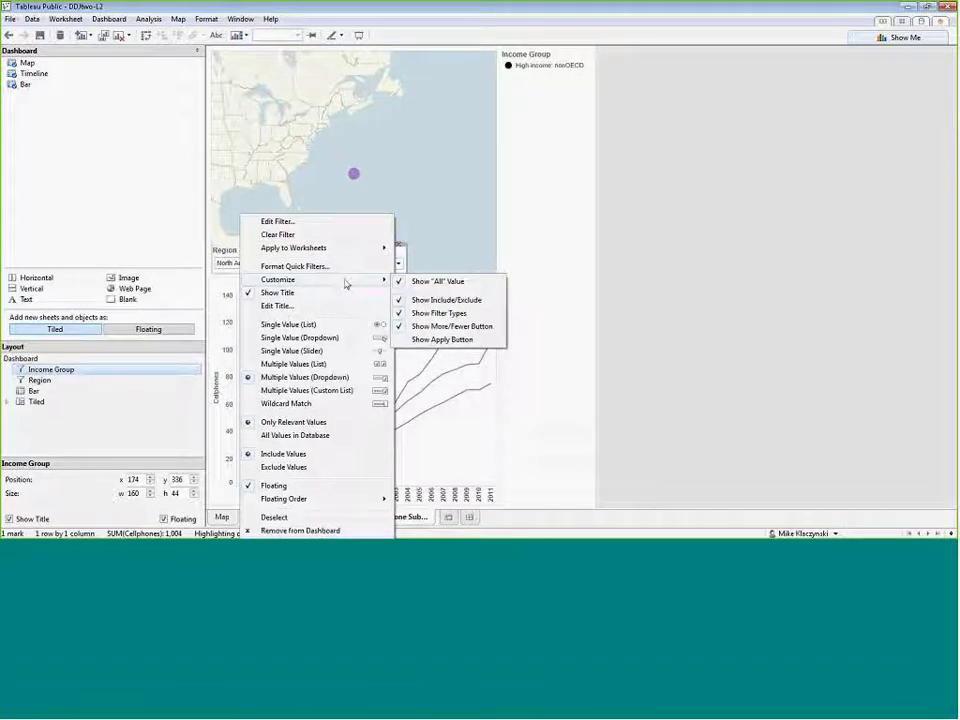
pyautogui.click(449, 339)
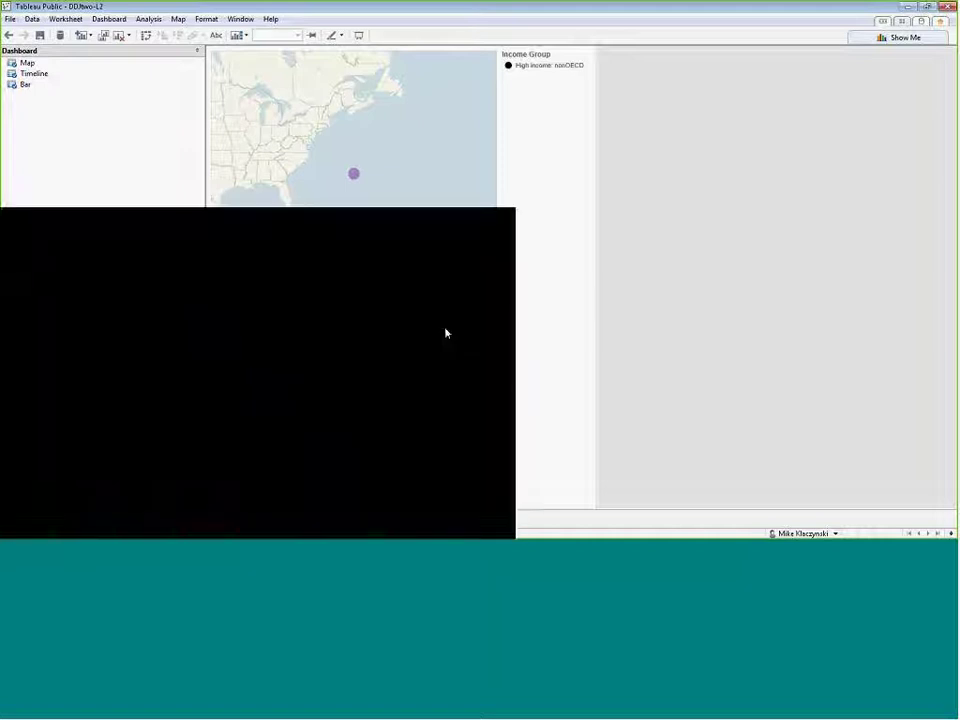
pyautogui.click(399, 262)
pyautogui.click(400, 265)
pyautogui.click(391, 246)
pyautogui.click(391, 246)
pyautogui.click(391, 246)
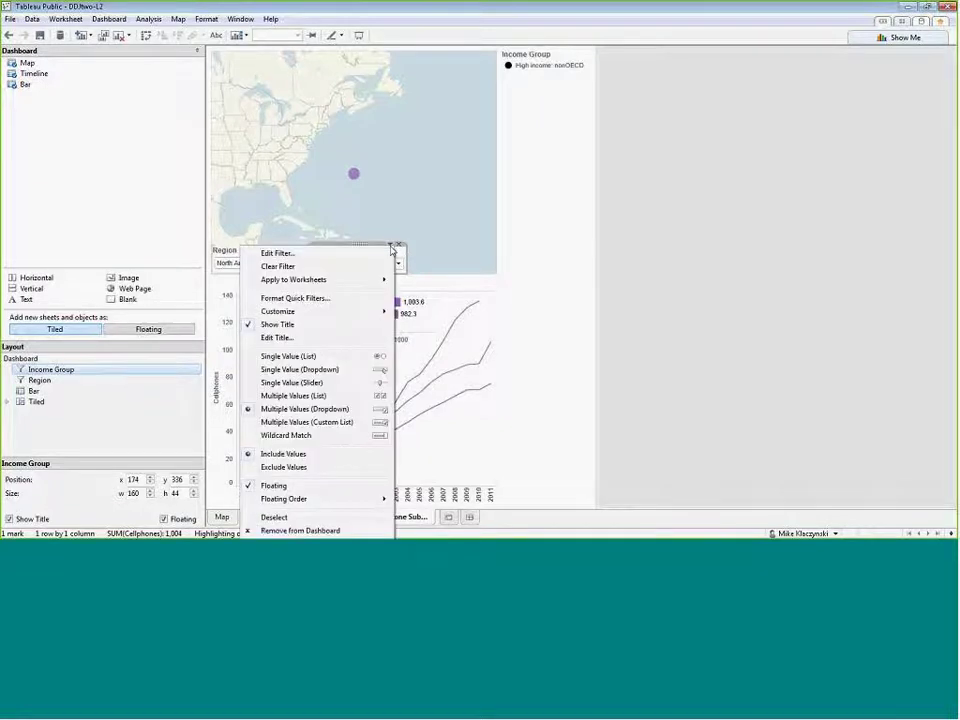
pyautogui.moveTo(370, 311)
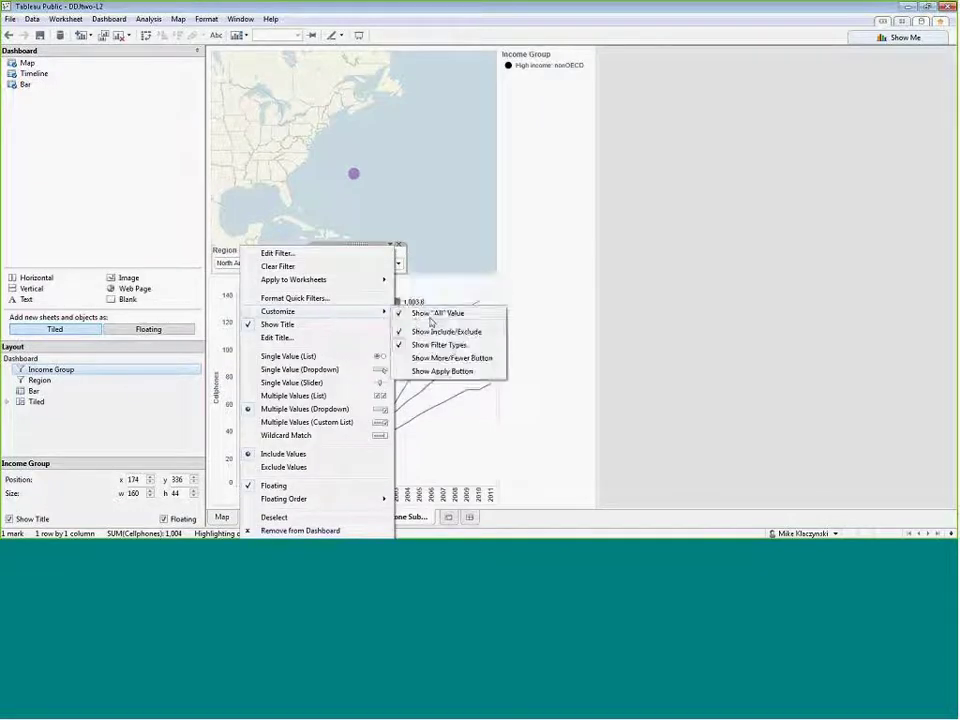
pyautogui.click(434, 269)
# Reset both the Income Group and the Region filters to (All).
pyautogui.click(399, 265)
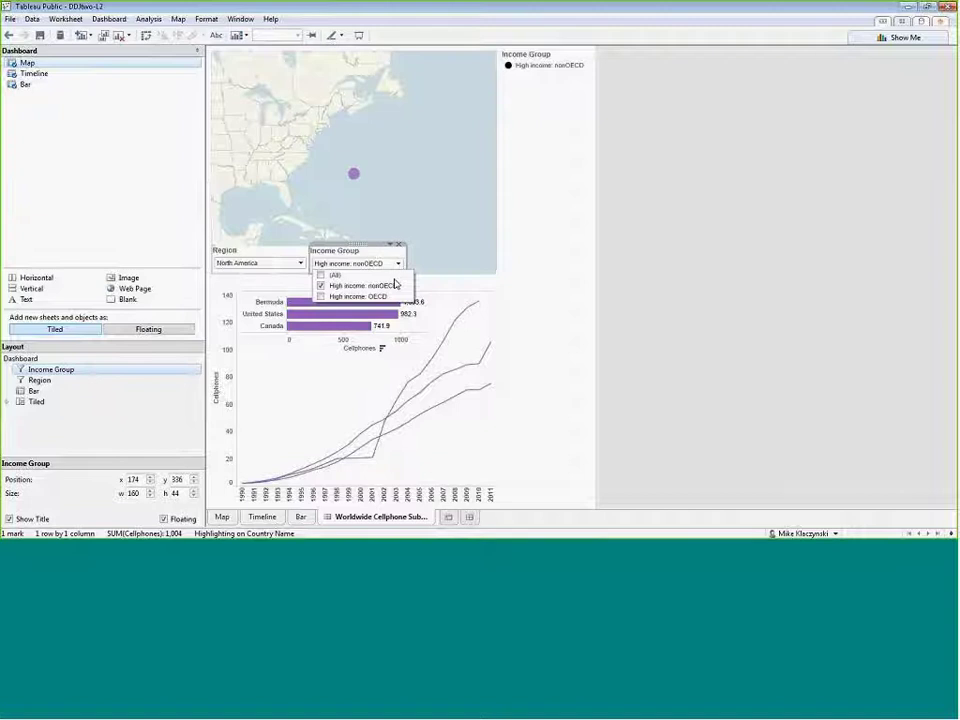
pyautogui.click(322, 275)
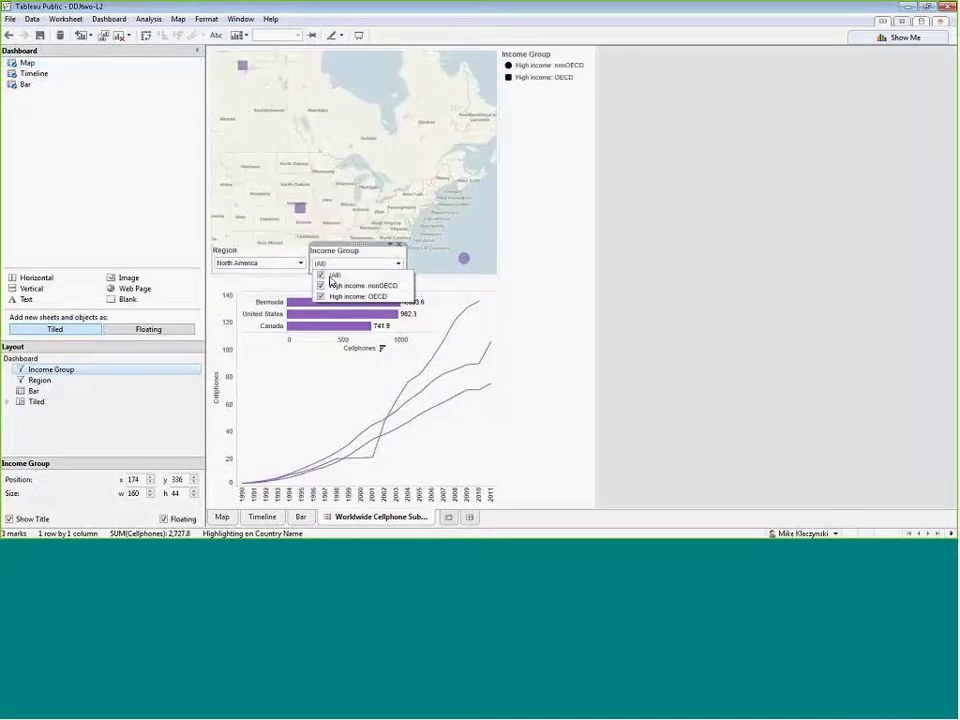
pyautogui.click(300, 263)
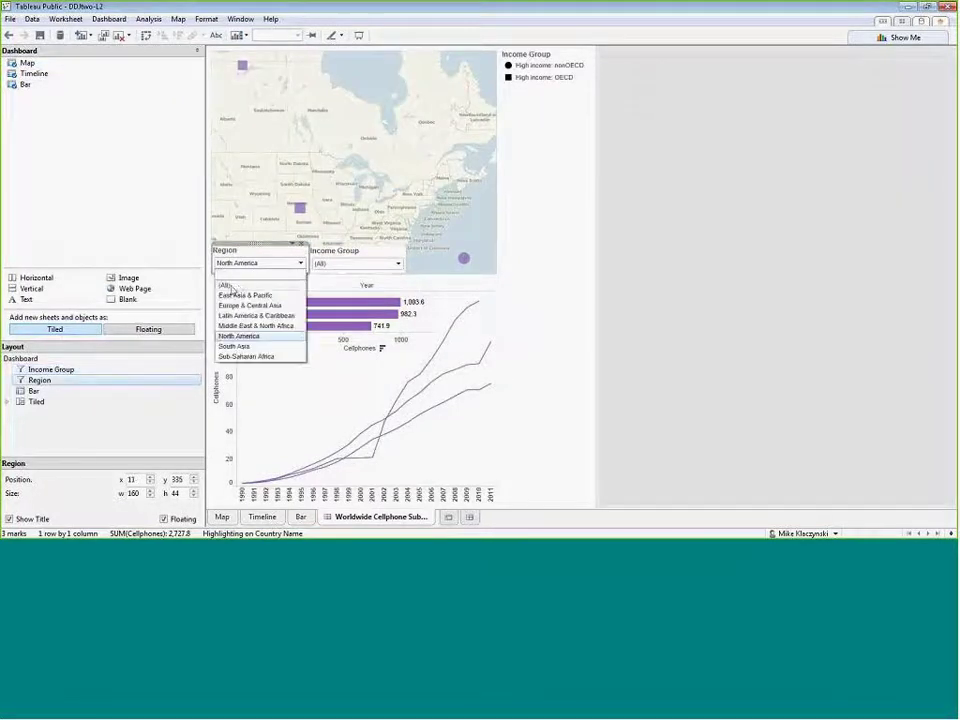
pyautogui.click(232, 286)
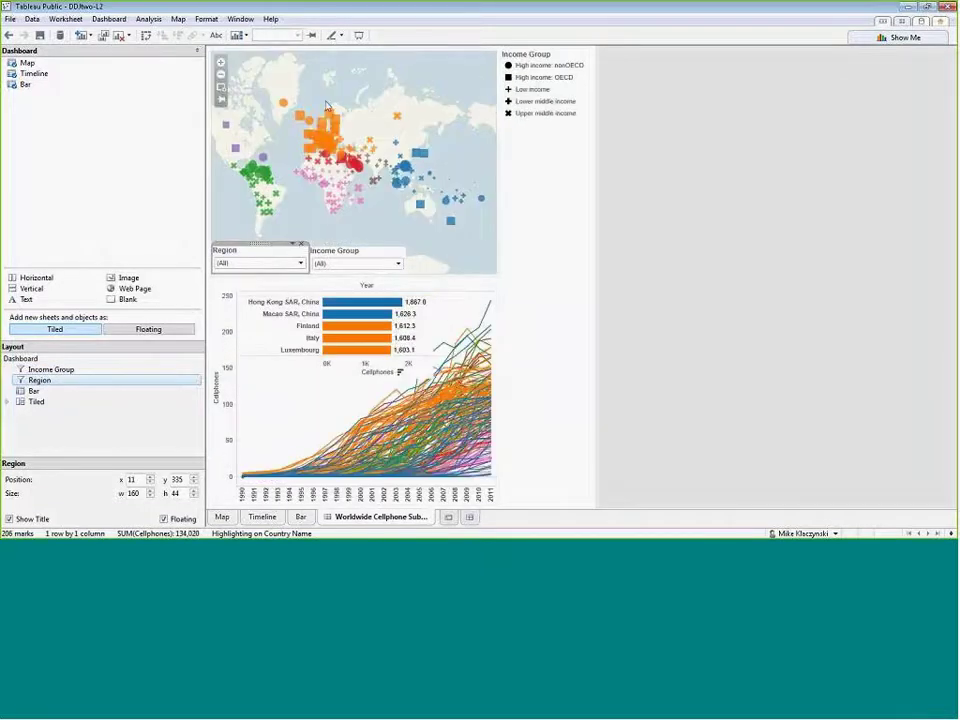
# Remove the "All" value from the Region filter's choices and filter to Europe & Central Asia.
pyautogui.click(296, 247)
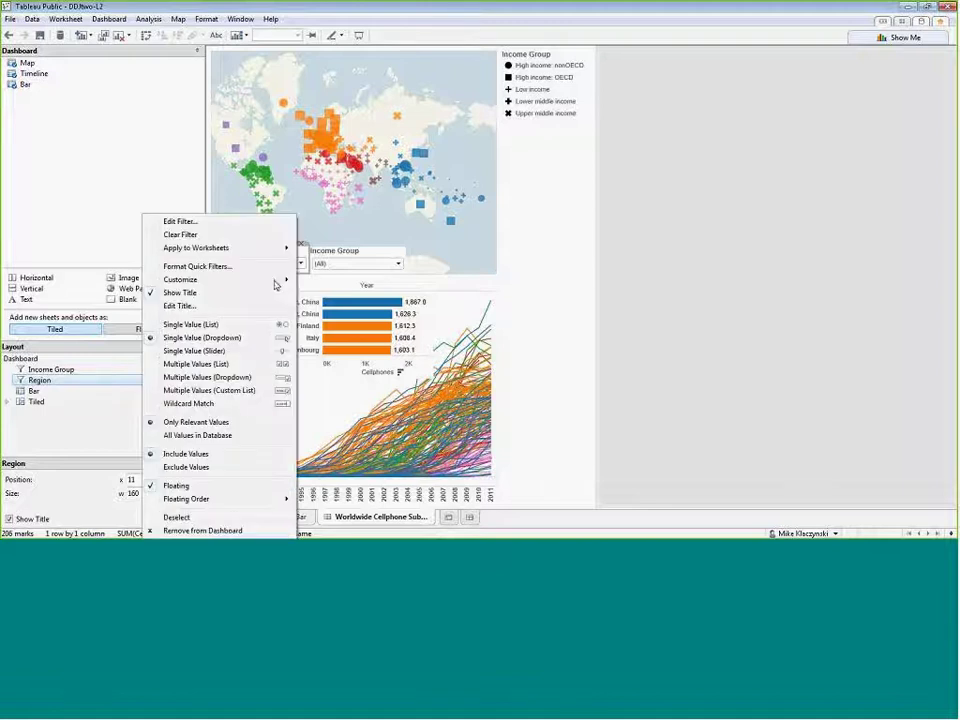
pyautogui.moveTo(213, 284)
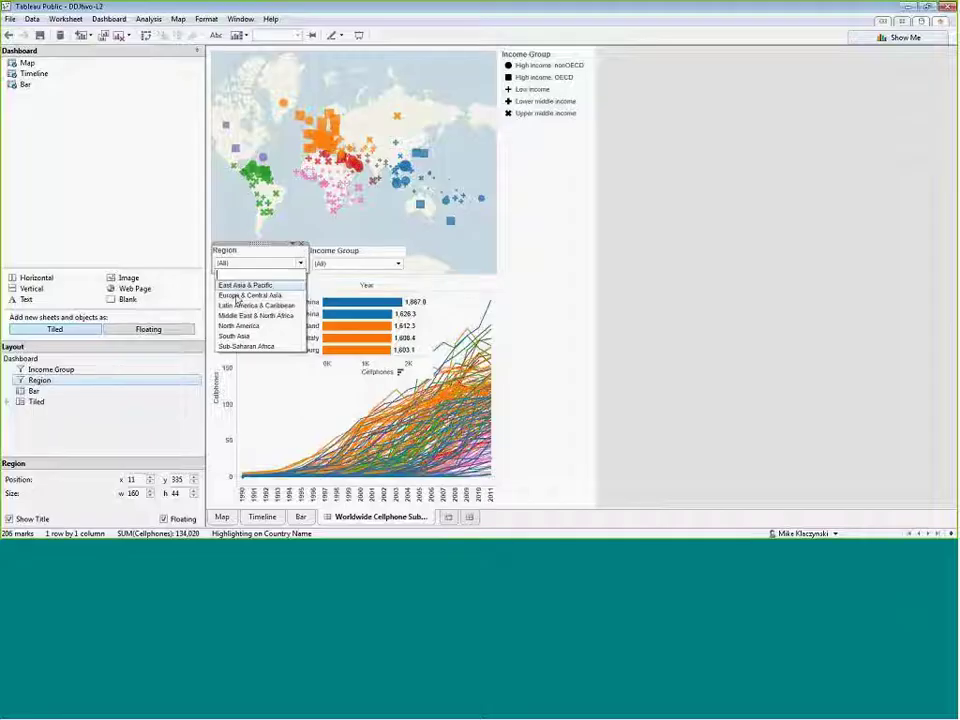
pyautogui.click(245, 295)
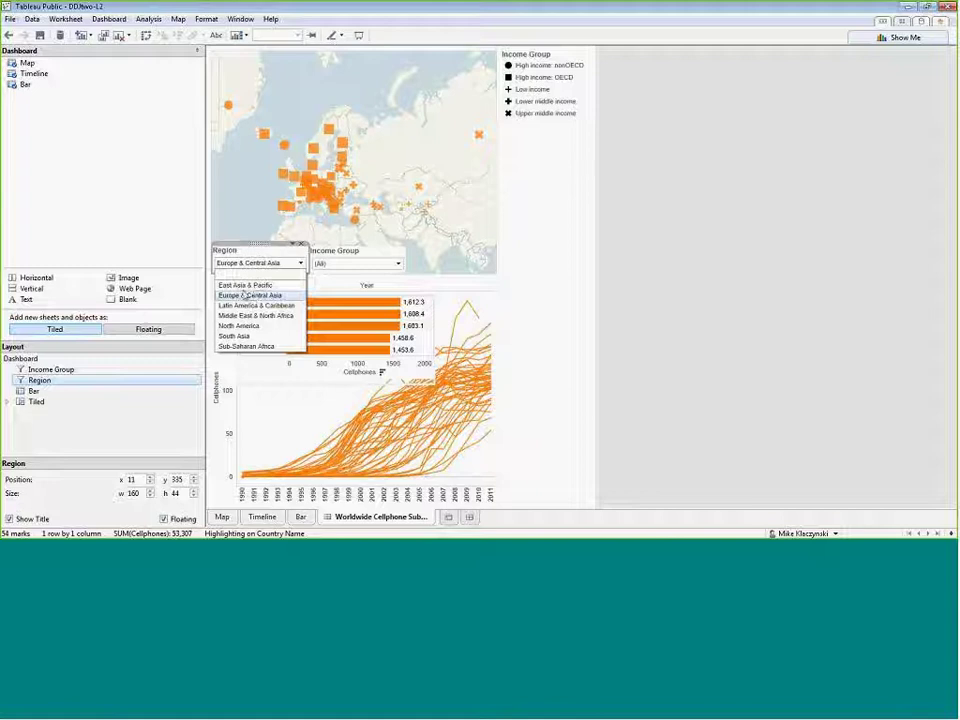
# Clear every Income Group value, review the filter's customization options, and reselect all income groups.
pyautogui.click(358, 264)
pyautogui.click(333, 288)
pyautogui.click(398, 244)
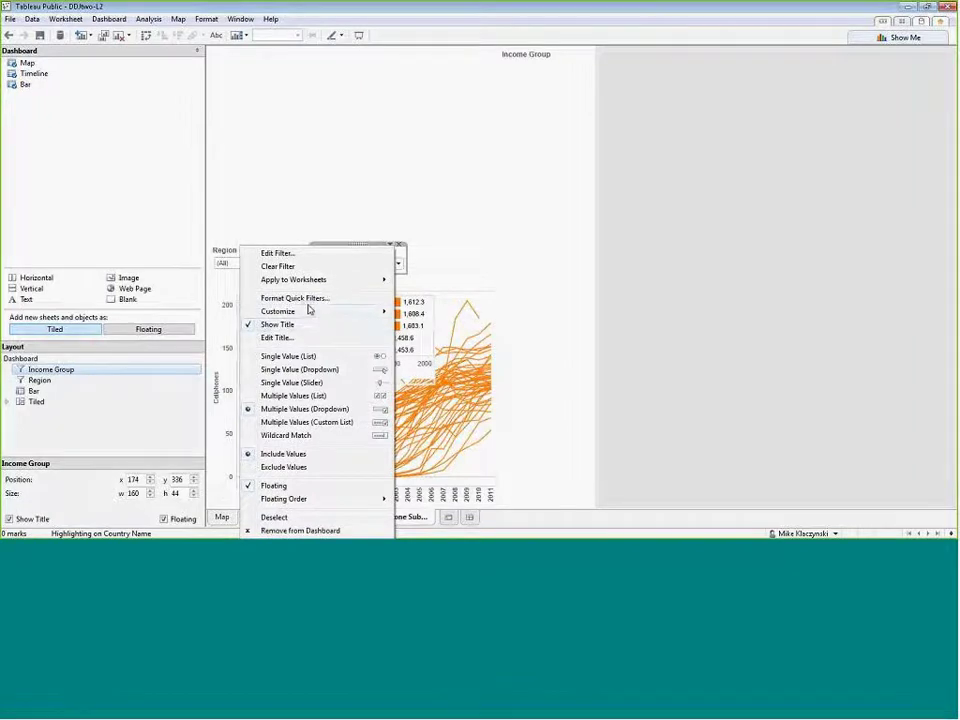
pyautogui.moveTo(300, 311)
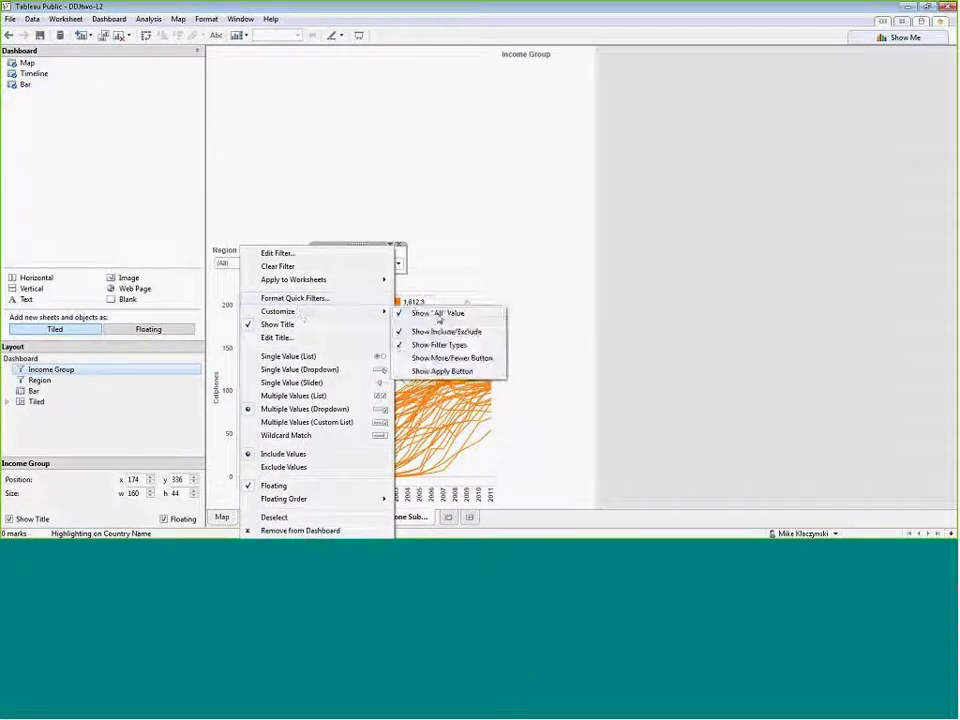
pyautogui.click(431, 264)
pyautogui.click(397, 264)
pyautogui.click(335, 286)
pyautogui.click(445, 250)
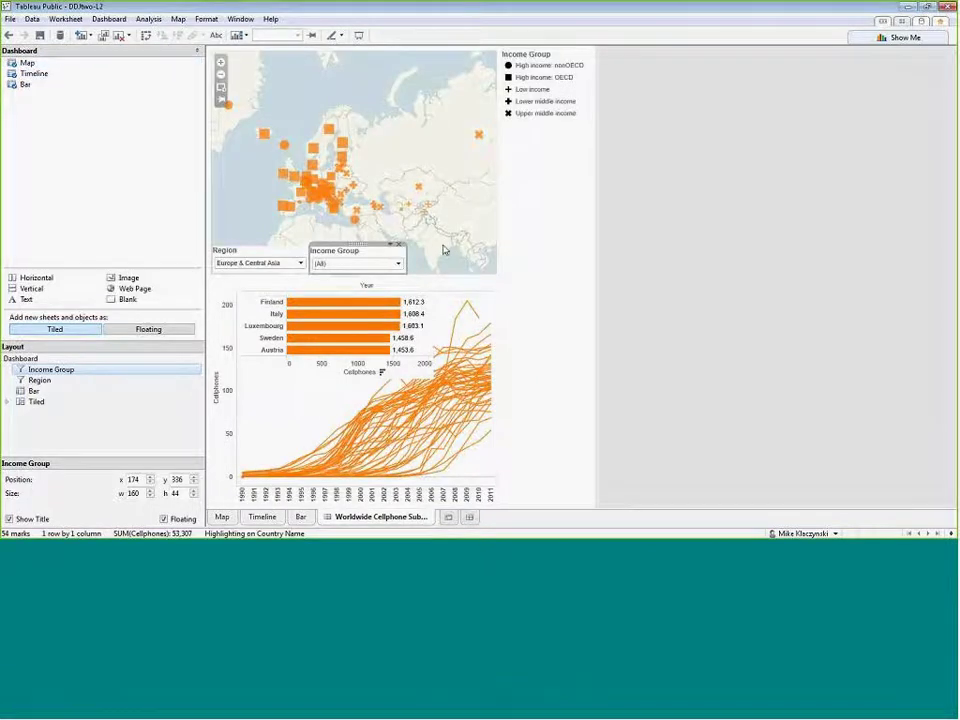
# Switch the Region filter to North America while keeping Income Group at (All), and select the map view.
pyautogui.click(451, 233)
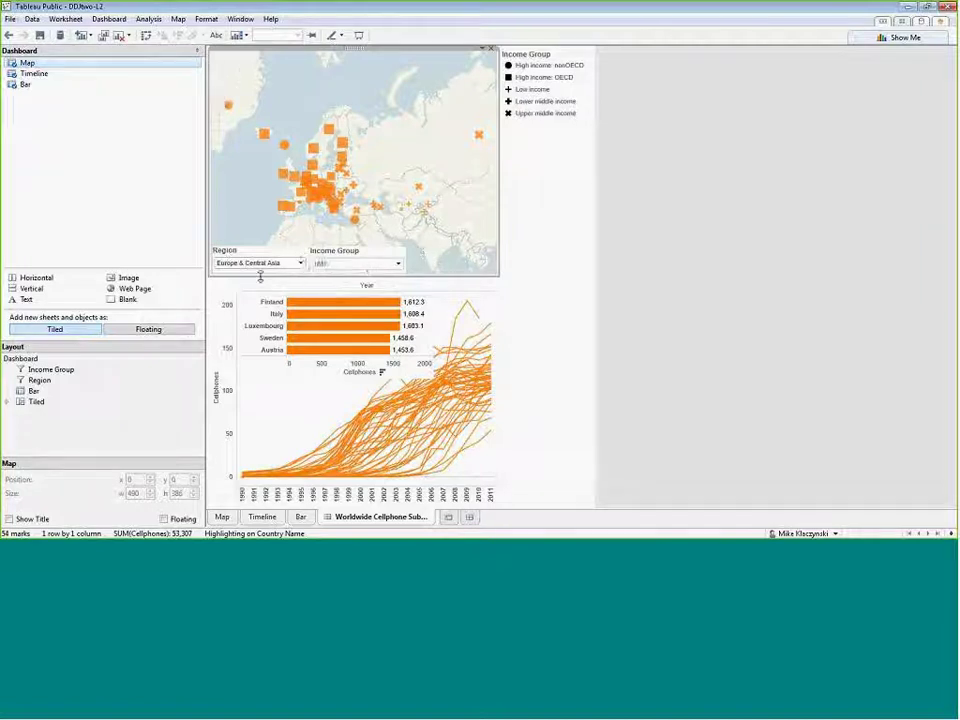
pyautogui.click(399, 263)
pyautogui.click(300, 263)
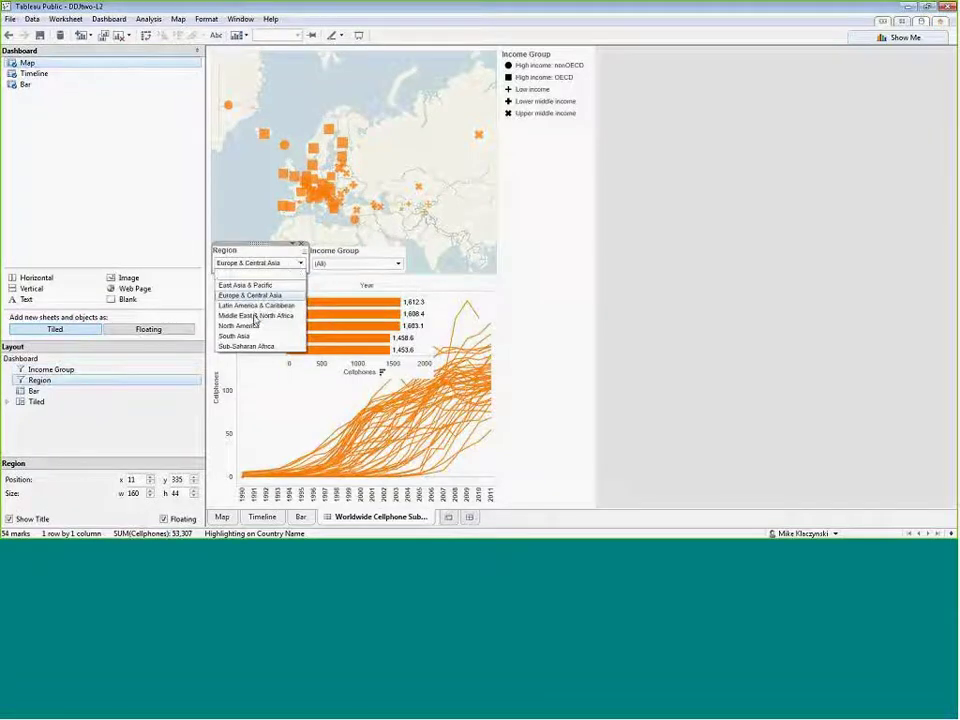
pyautogui.click(398, 266)
pyautogui.click(369, 266)
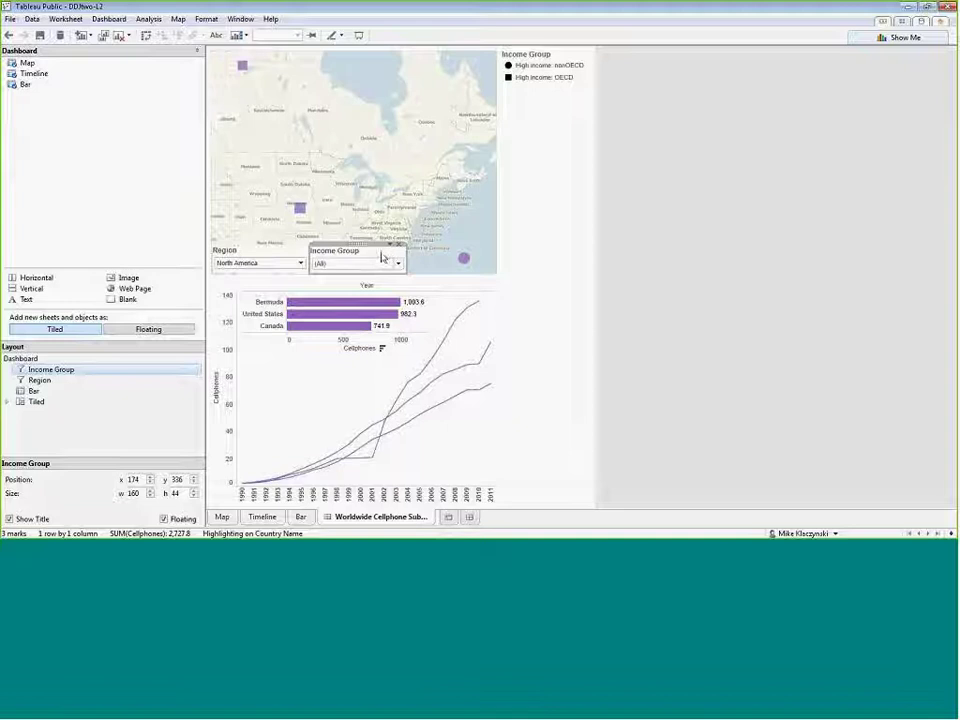
pyautogui.click(444, 254)
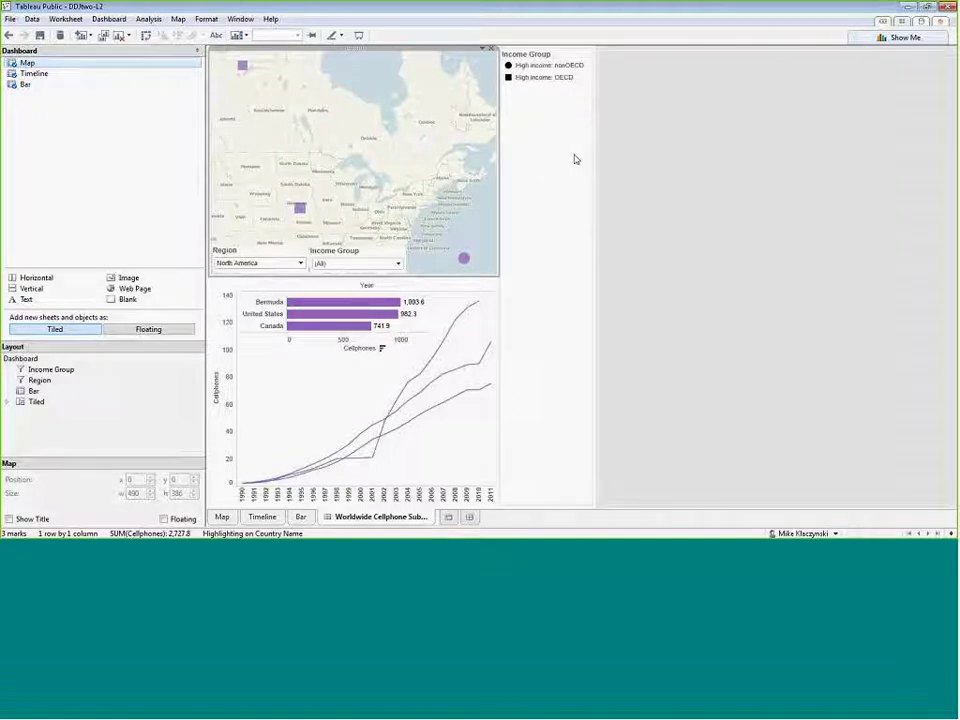
# Switch to the browser and open the week 2 questions thread in the Tableau4DDJtwo subreddit.
pyautogui.hotkey('alt', 'Tab')
pyautogui.click(158, 10)
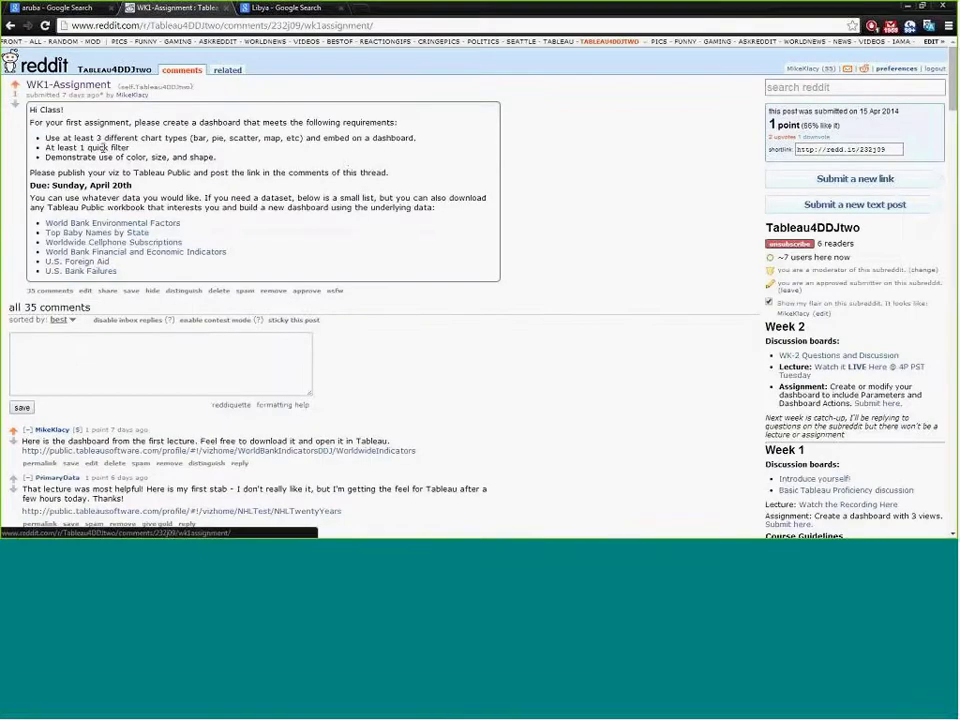
pyautogui.hotkey('alt', 'Left')
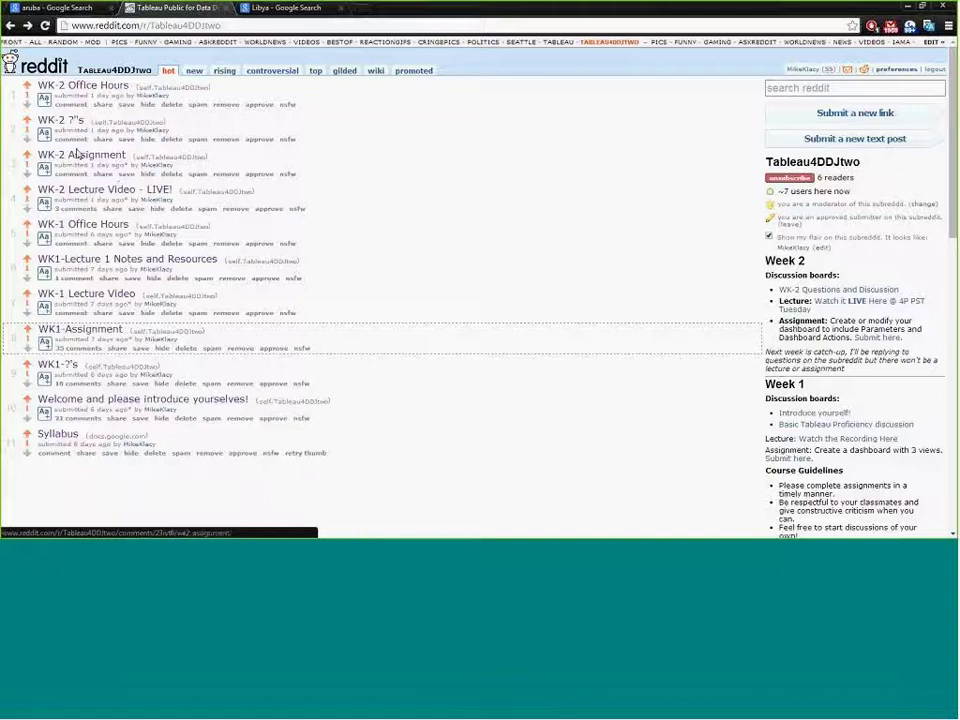
pyautogui.click(65, 122)
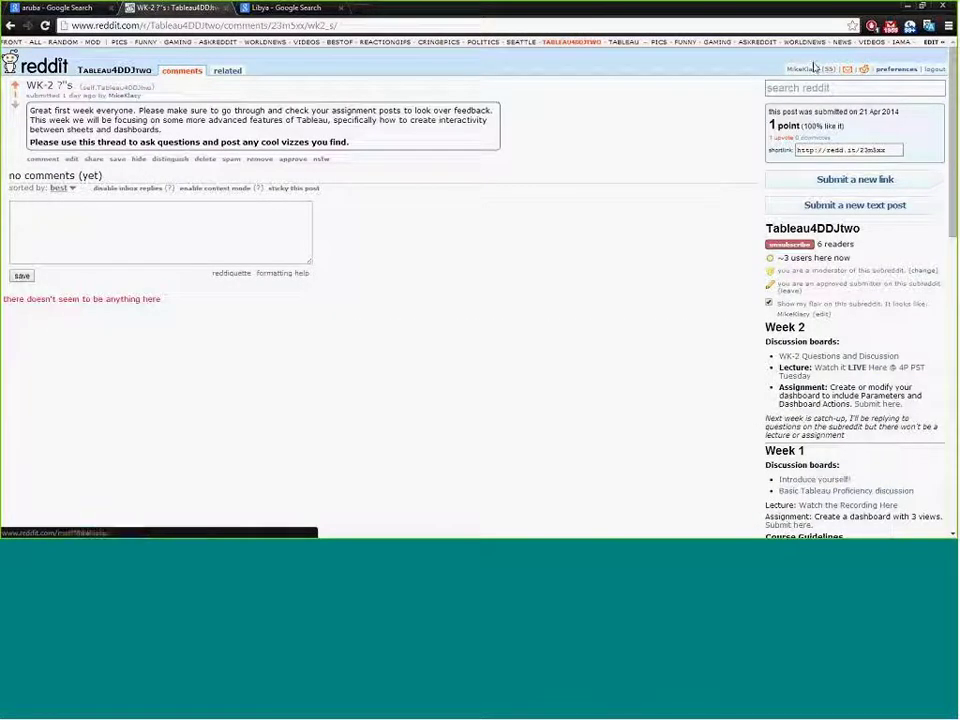
# Switch back to Tableau Public and remove the vertical container holding the Income Group legend from the dashboard.
pyautogui.click(921, 6)
pyautogui.click(664, 280)
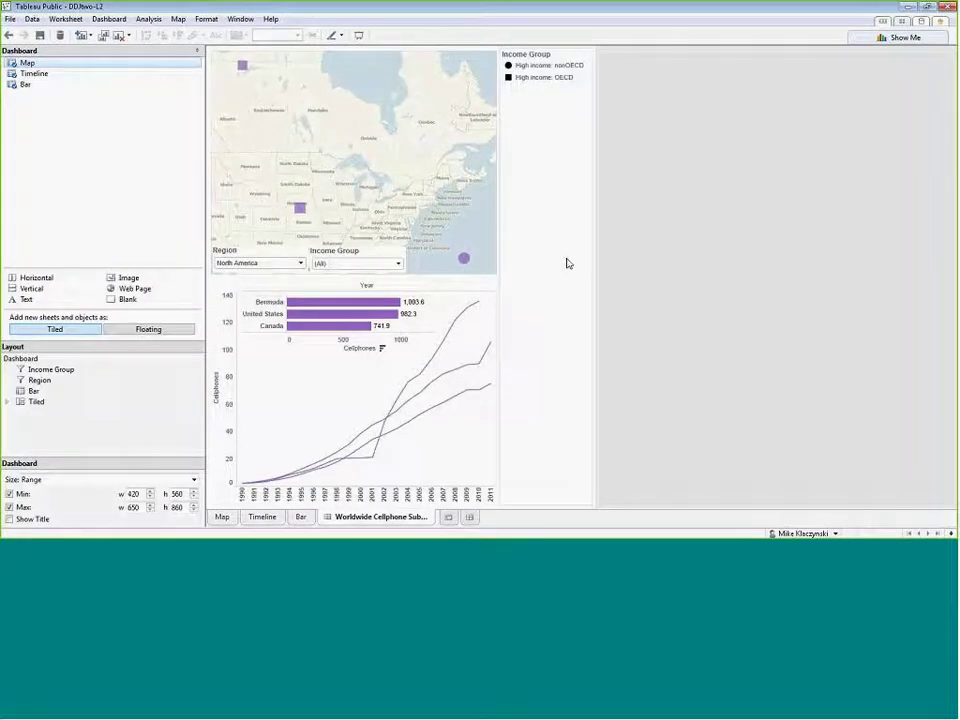
pyautogui.click(559, 215)
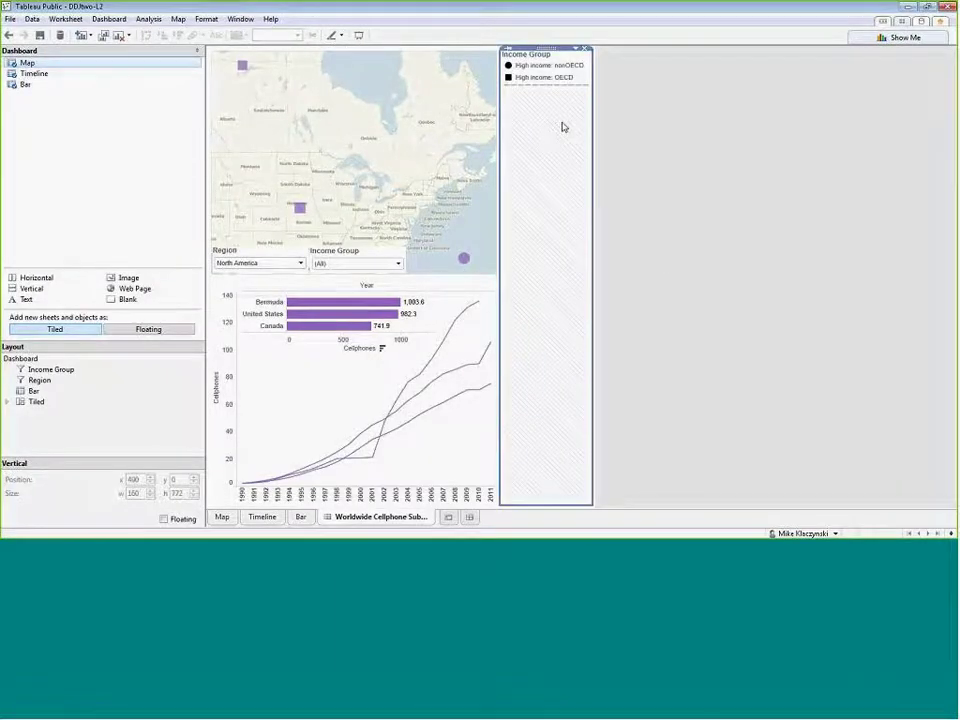
pyautogui.click(586, 51)
pyautogui.click(532, 285)
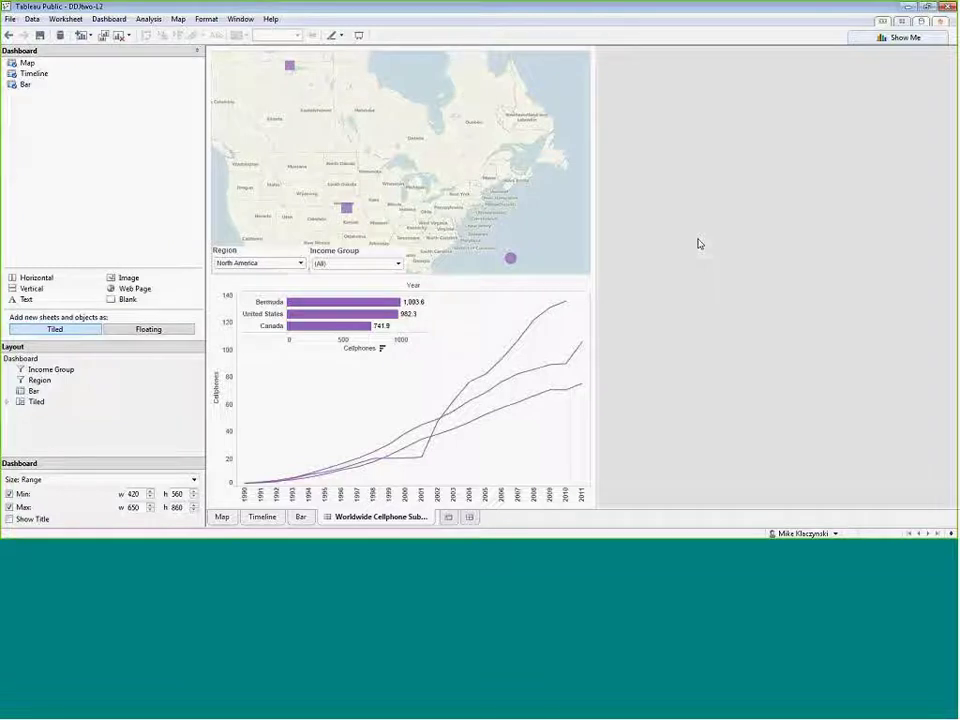
# Filter the dashboard's Region to East Asia & Pacific and limit Income Group to High income: nonOECD.
pyautogui.click(300, 263)
pyautogui.click(240, 287)
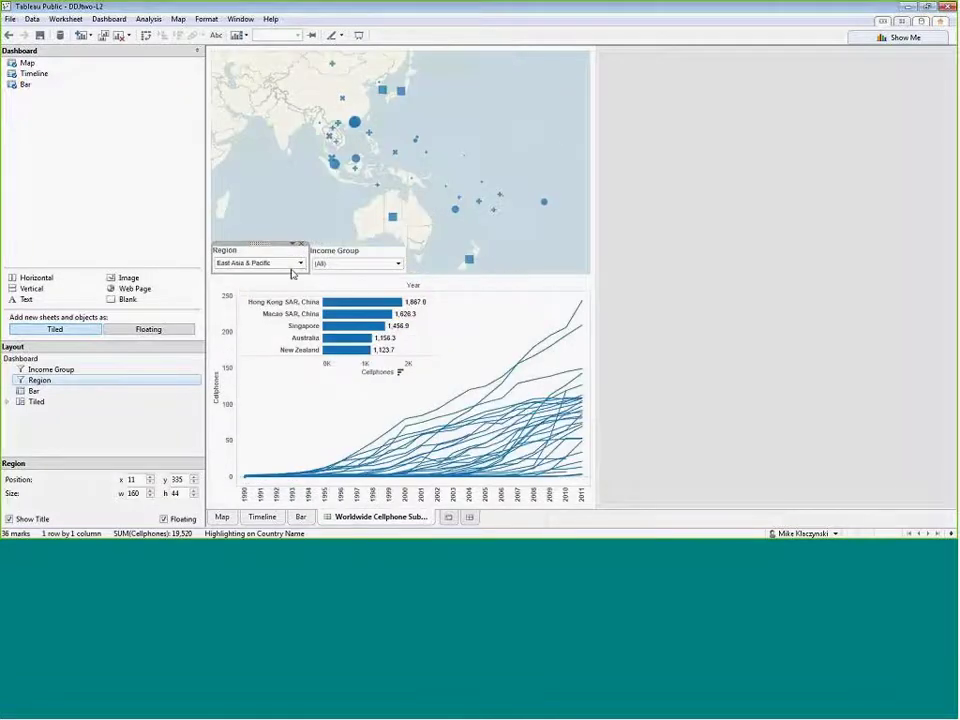
pyautogui.click(398, 263)
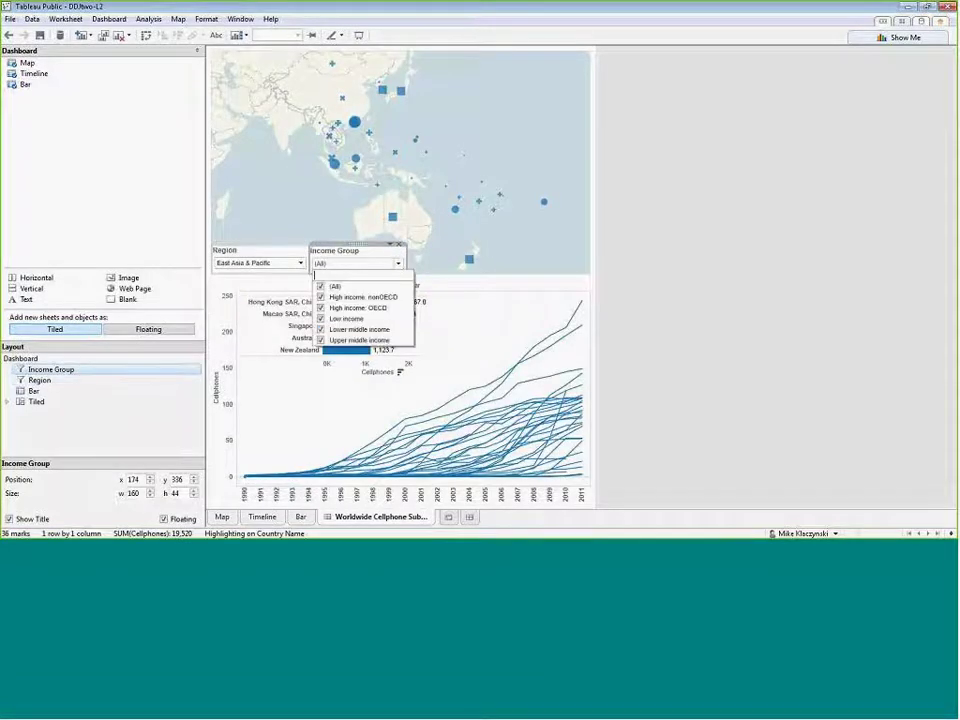
pyautogui.click(320, 286)
pyautogui.click(320, 297)
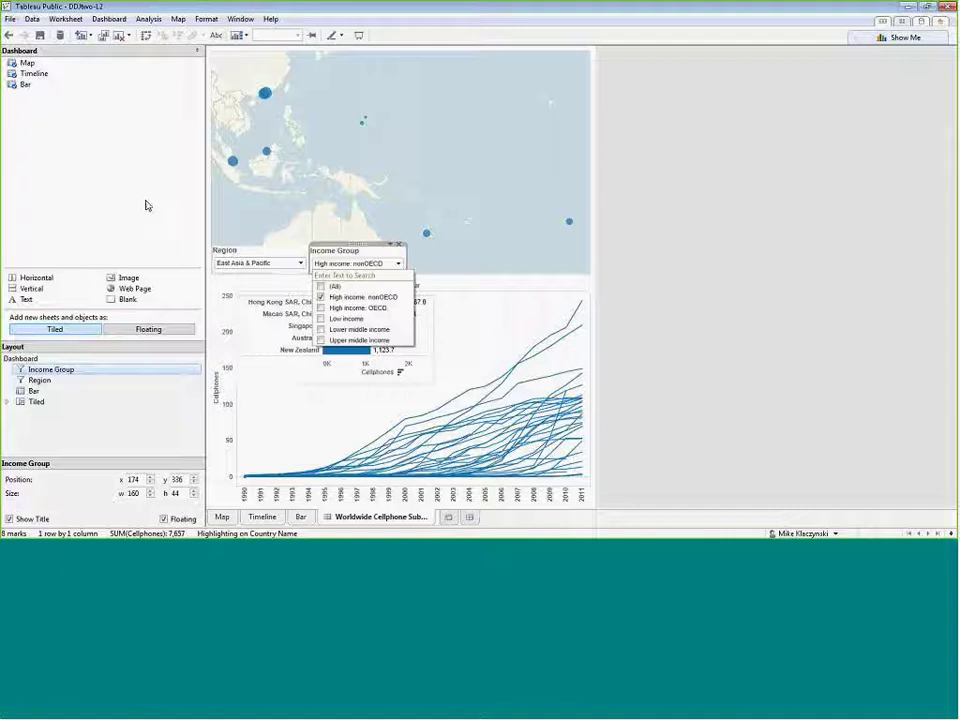
pyautogui.click(453, 260)
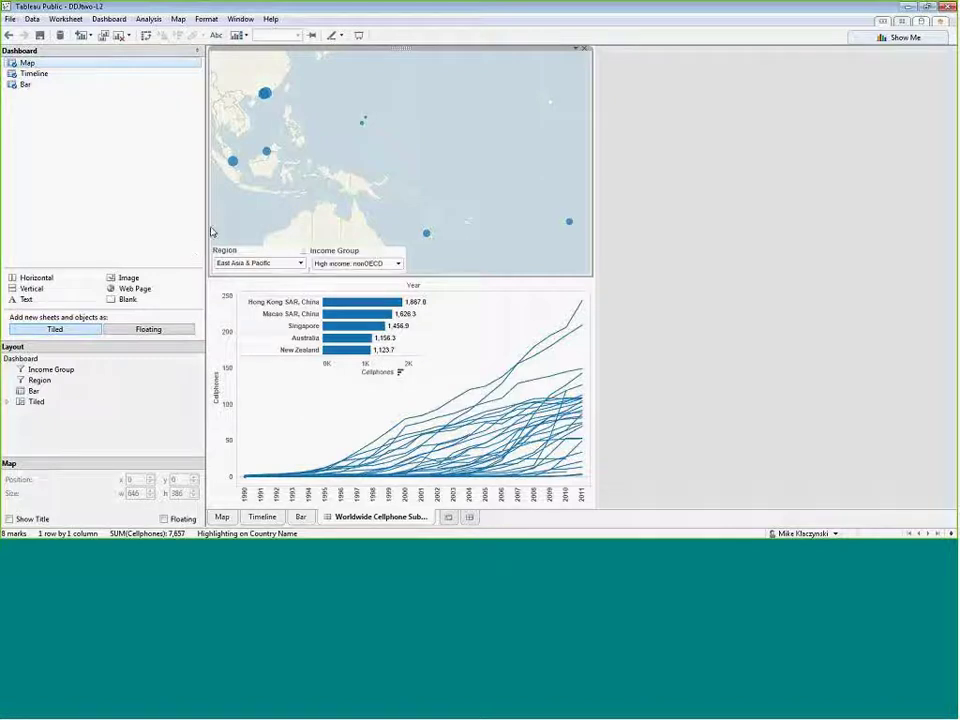
# Narrow the side pane, then plot average Cellphones by Year on a new worksheet, with Year in Columns and Cellphones in Rows.
pyautogui.moveTo(205, 232); pyautogui.dragTo(162, 234)
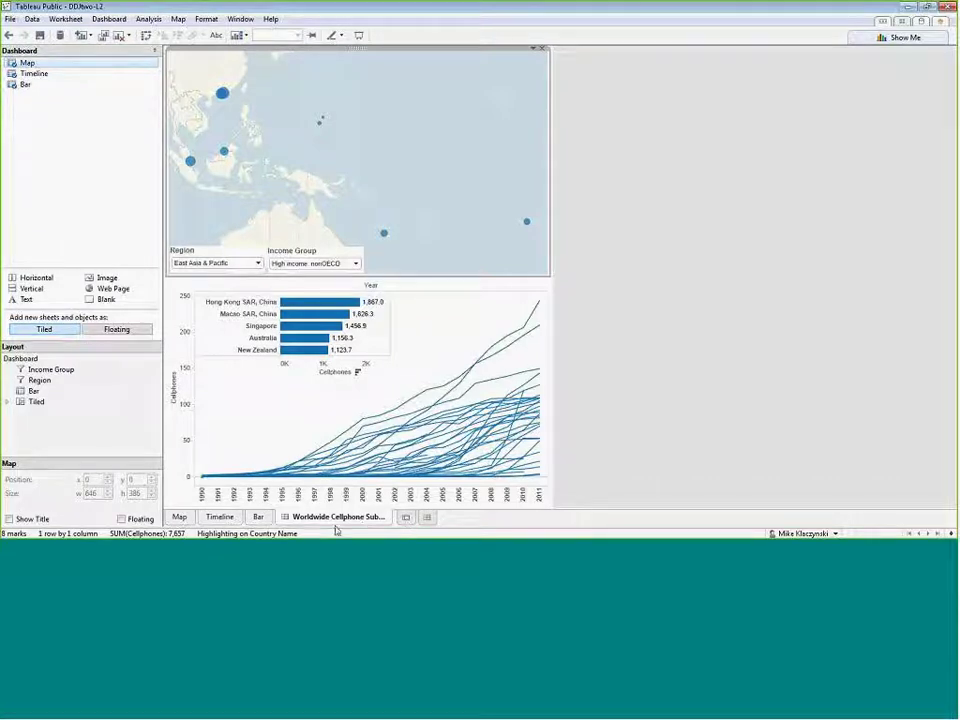
pyautogui.click(406, 517)
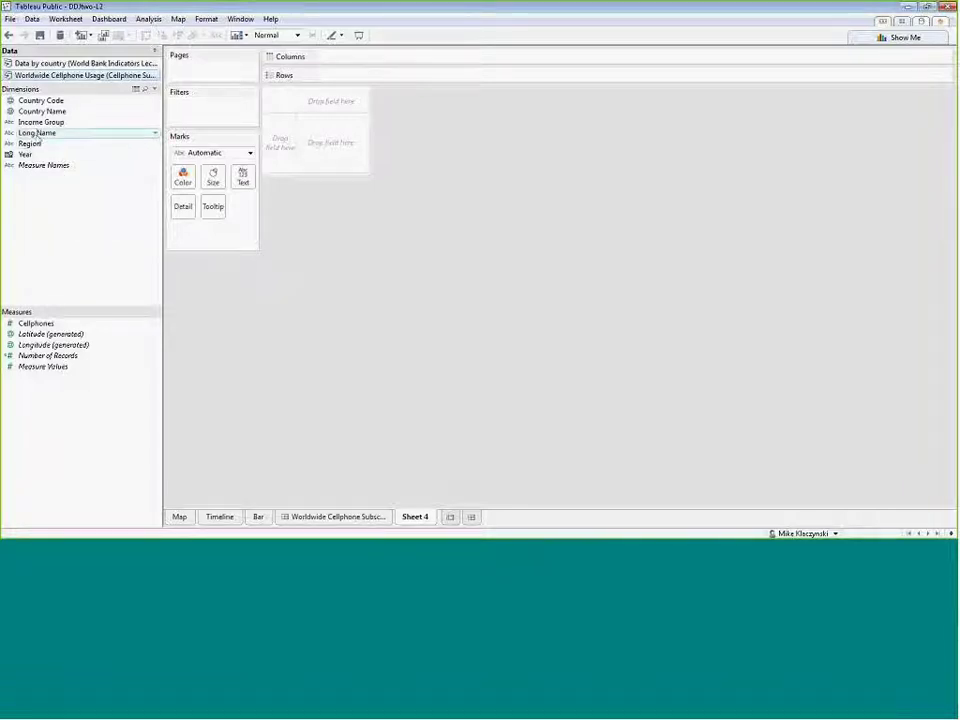
pyautogui.moveTo(26, 154); pyautogui.dragTo(369, 58)
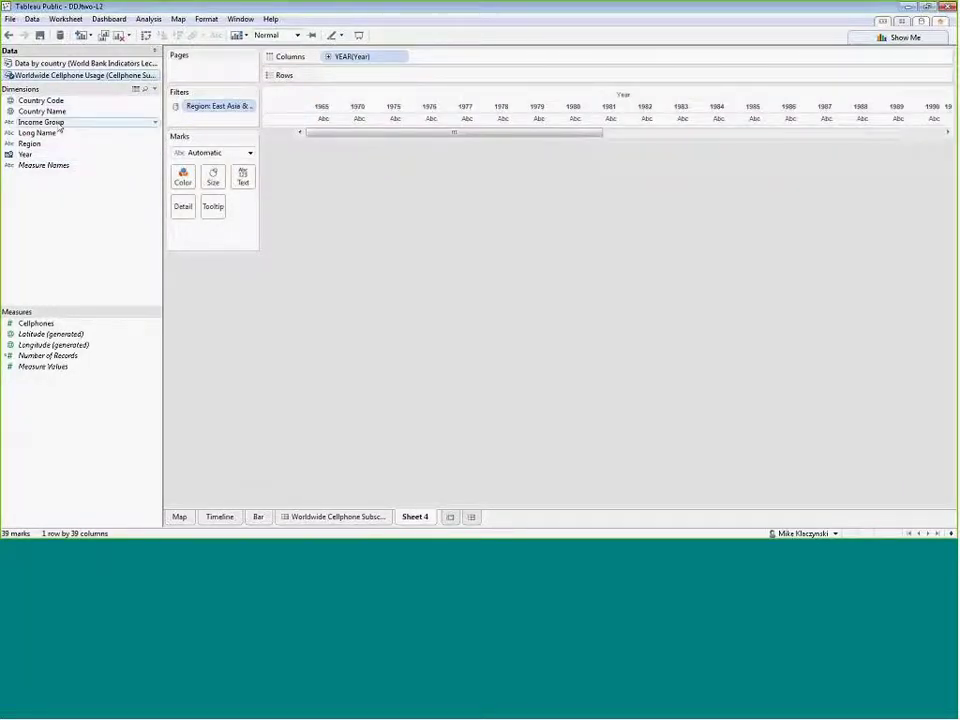
pyautogui.moveTo(36, 323); pyautogui.dragTo(386, 76)
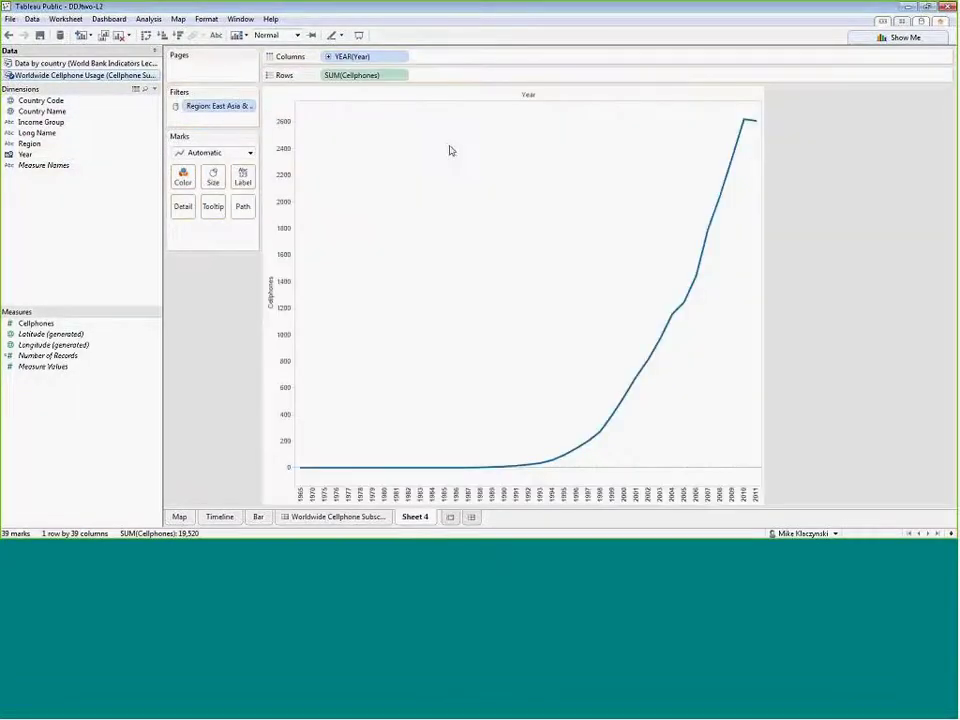
pyautogui.click(401, 75)
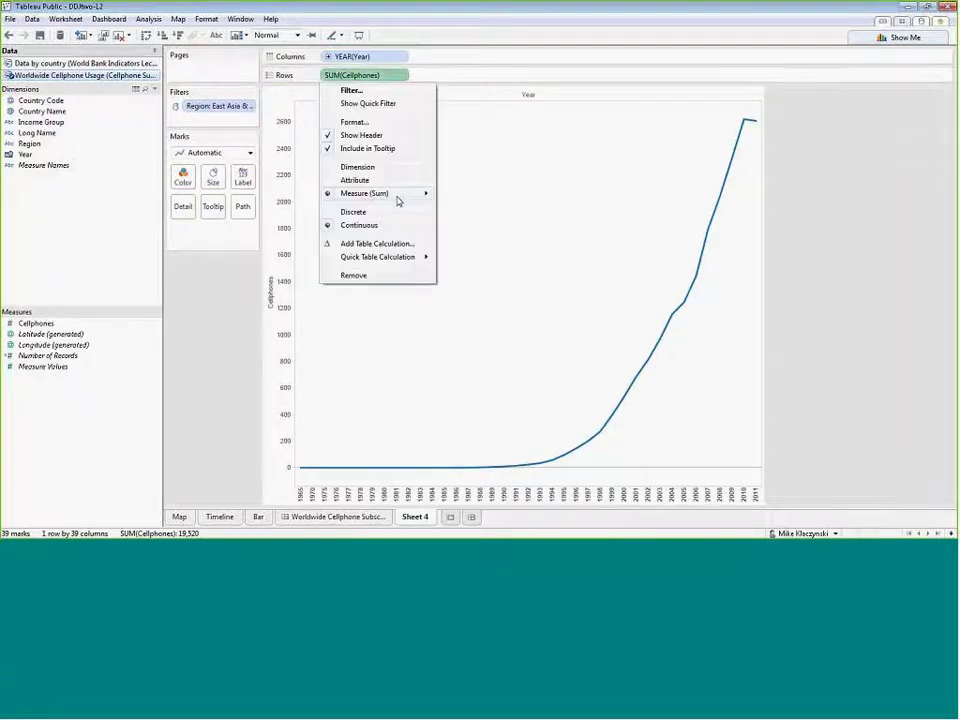
pyautogui.moveTo(388, 194)
pyautogui.click(465, 207)
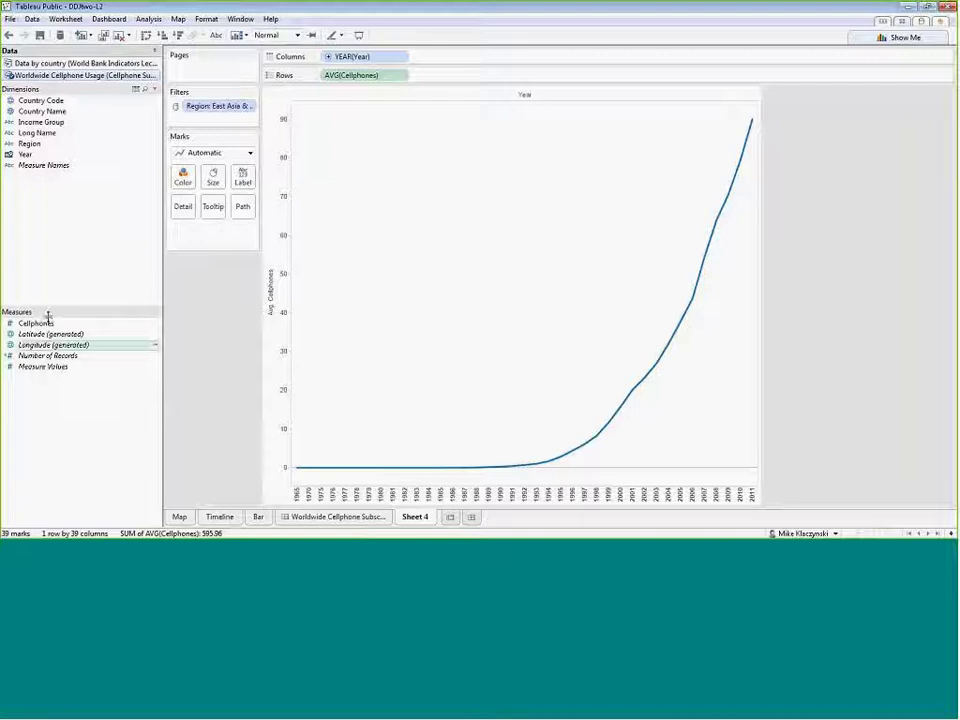
# Start a new parameter with the Integer data type, keeping its current value and Automatic display format.
pyautogui.rightClick(74, 433)
pyautogui.rightClick(56, 238)
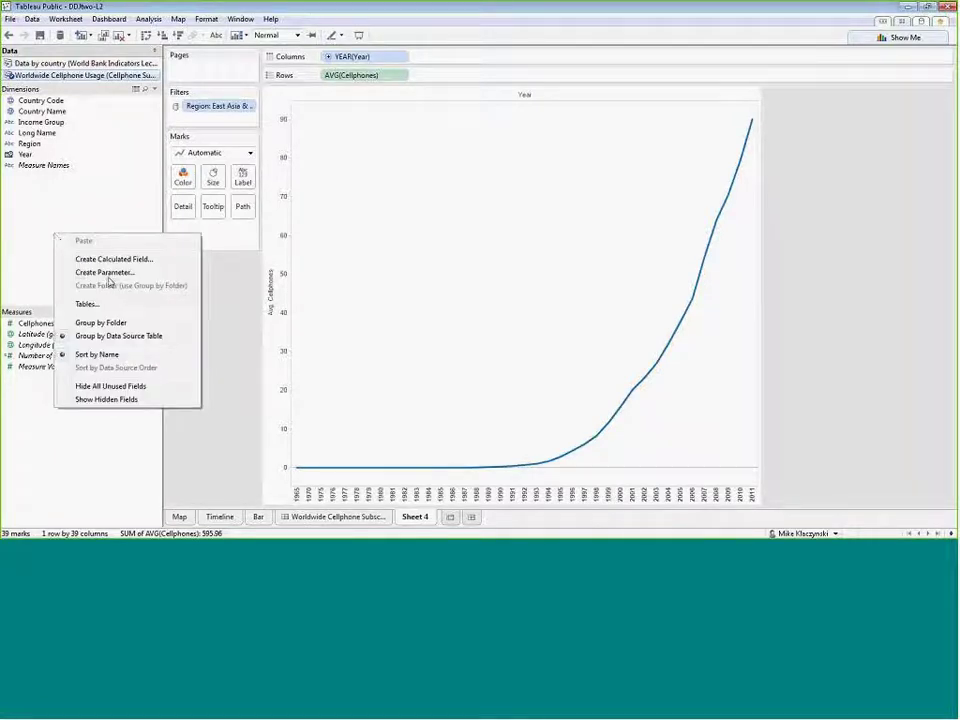
pyautogui.click(109, 280)
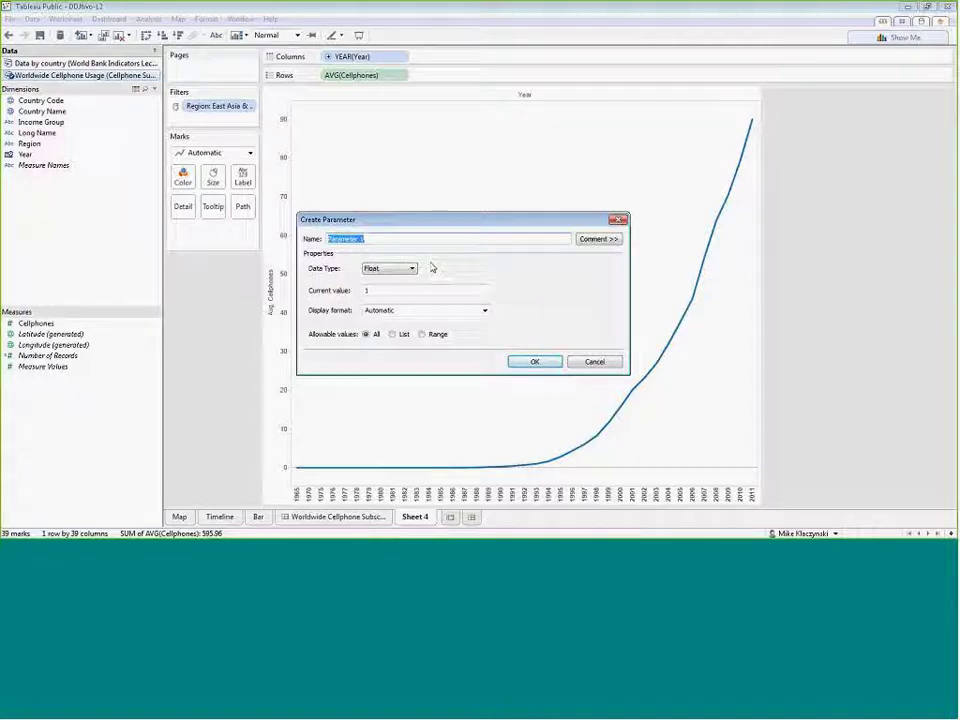
pyautogui.click(411, 268)
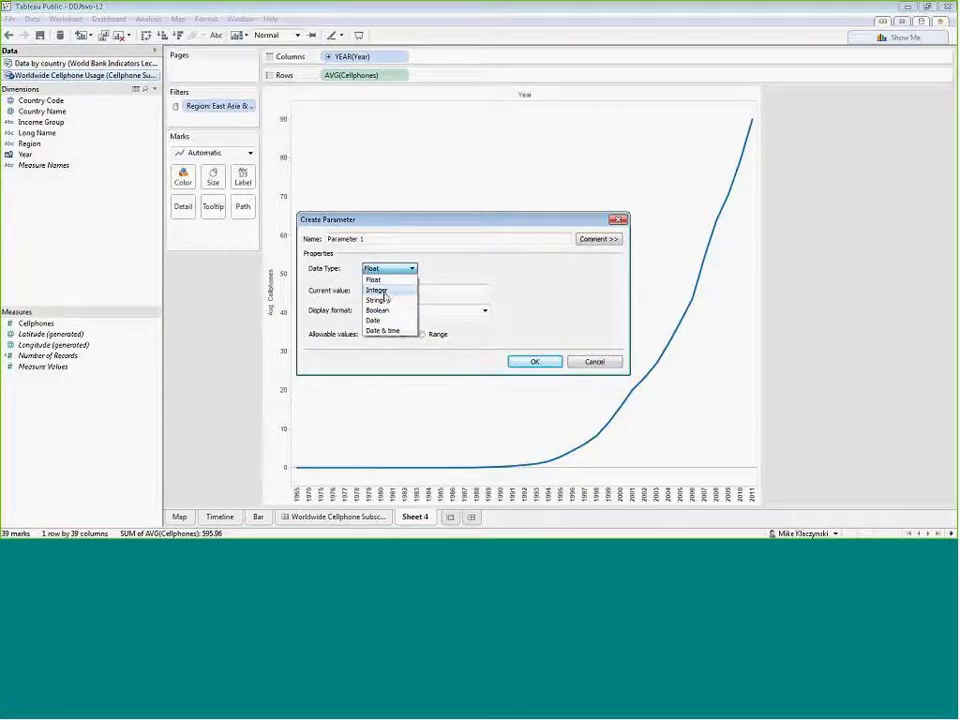
pyautogui.click(386, 290)
pyautogui.doubleClick(393, 291)
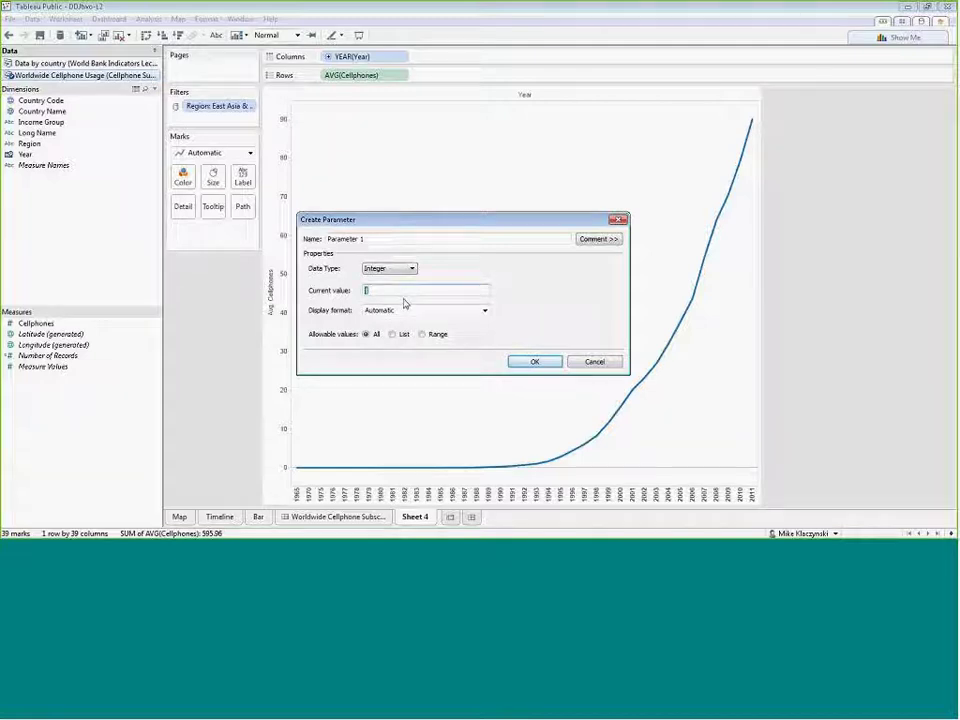
pyautogui.click(414, 313)
pyautogui.click(416, 315)
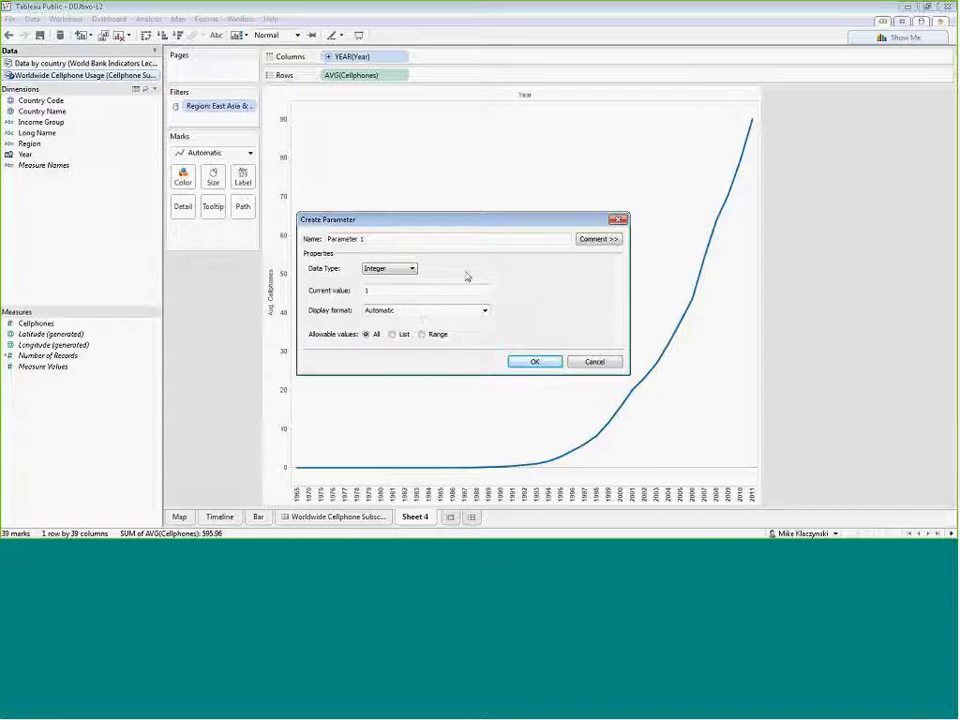
pyautogui.moveTo(484, 221); pyautogui.dragTo(497, 143)
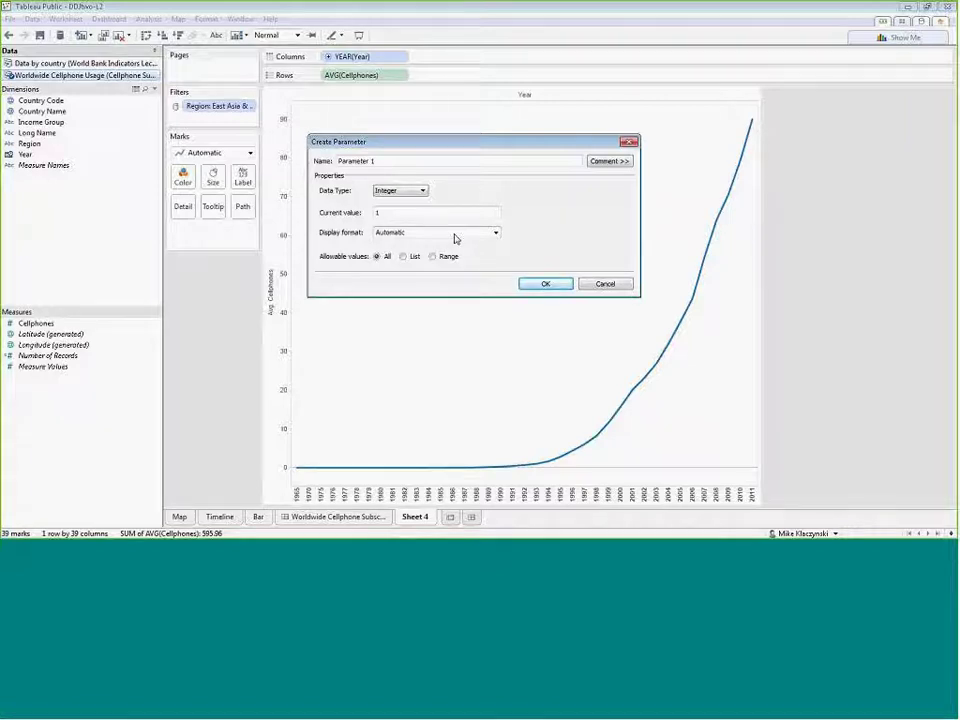
# Restrict the parameter's allowable values to a list containing 1, 2 and 3.
pyautogui.click(403, 257)
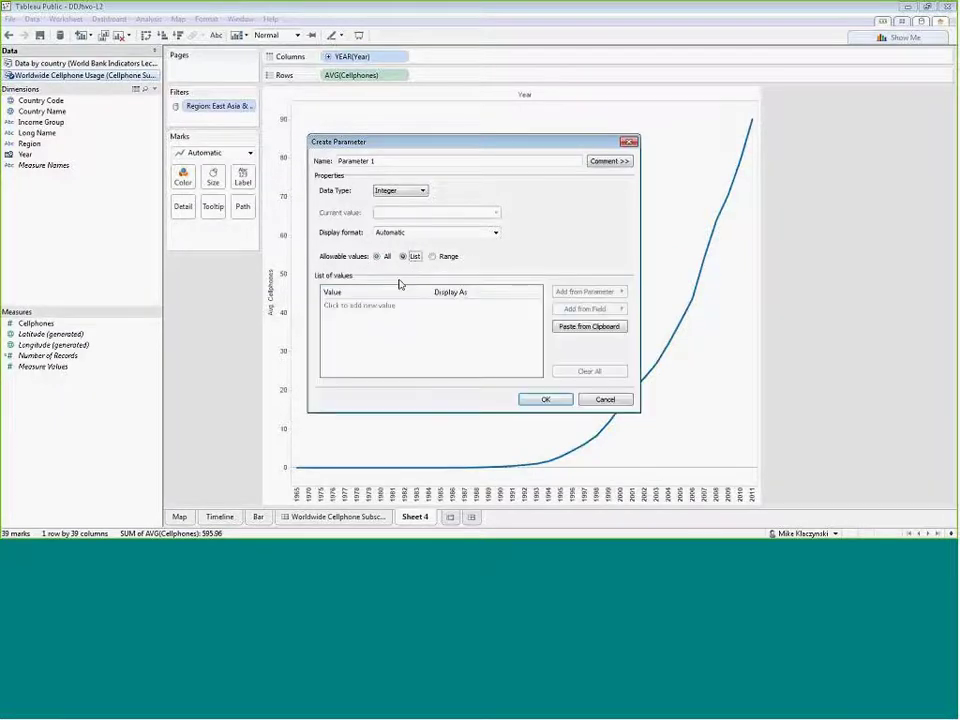
pyautogui.click(391, 331)
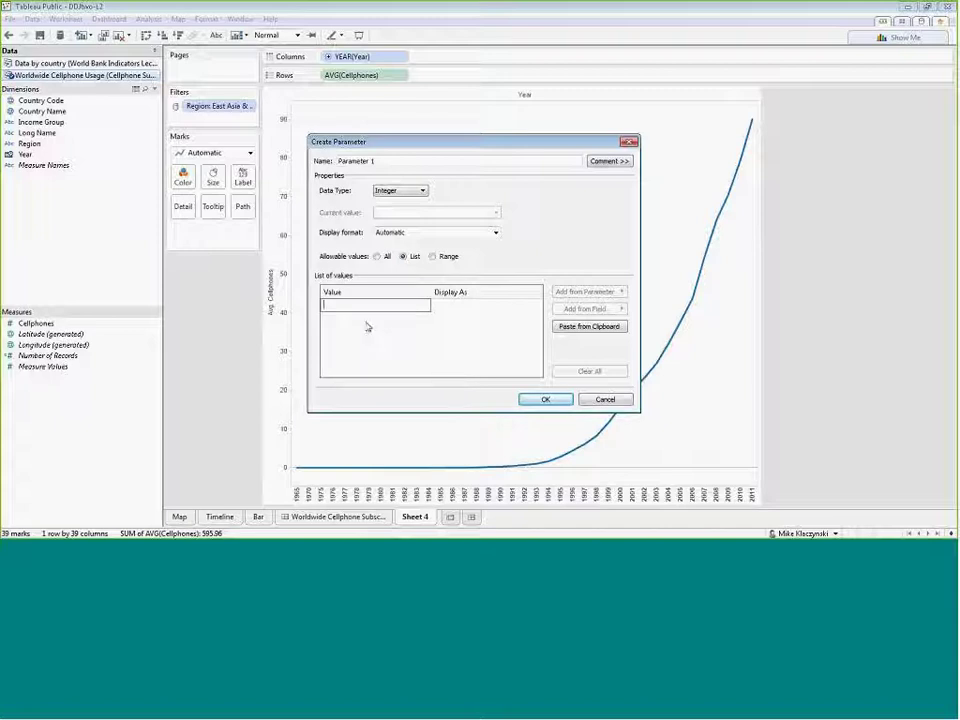
pyautogui.write('1')
pyautogui.press('Return')
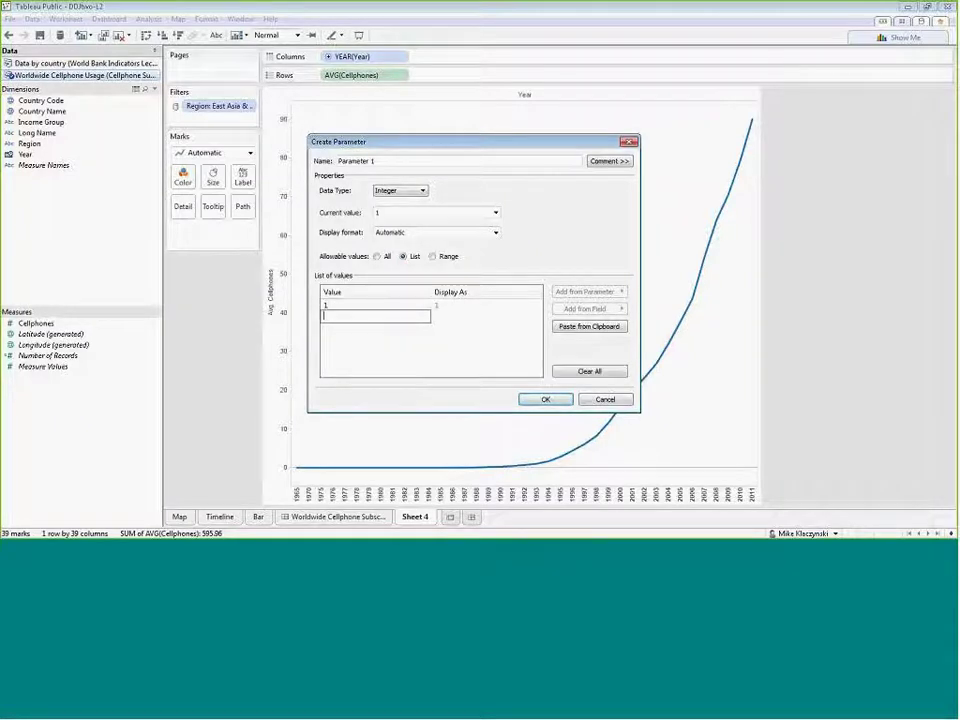
pyautogui.write('2')
pyautogui.press('Return')
pyautogui.write('3')
pyautogui.press('Return')
# Set the display names of values 1, 2 and 3 to Small, Medium and Large, and create the parameter.
pyautogui.doubleClick(455, 307)
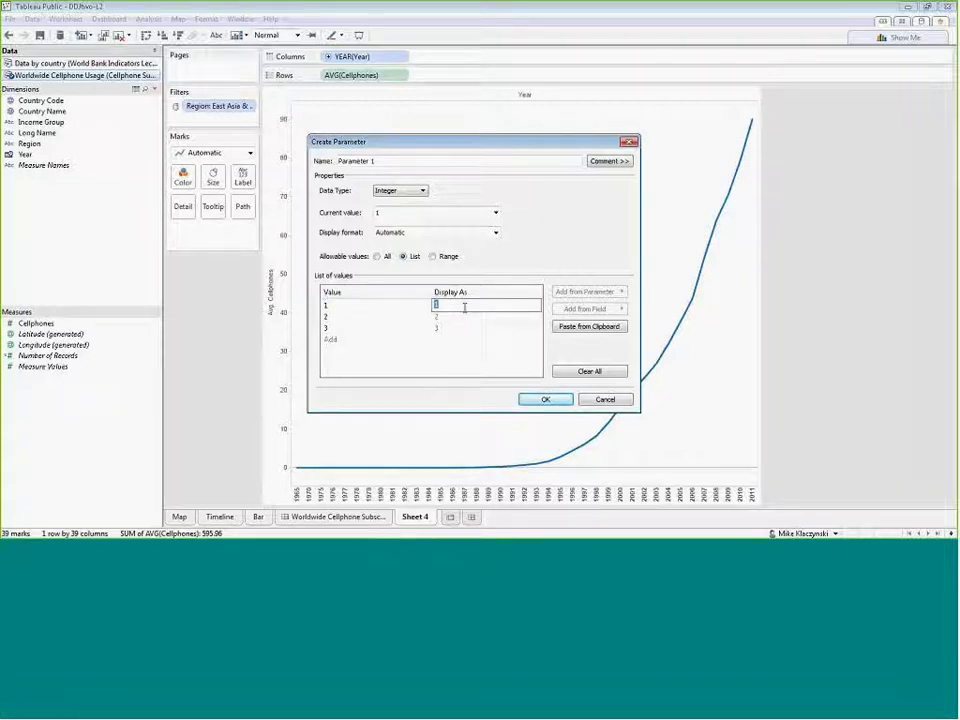
pyautogui.write('Small')
pyautogui.press('Return')
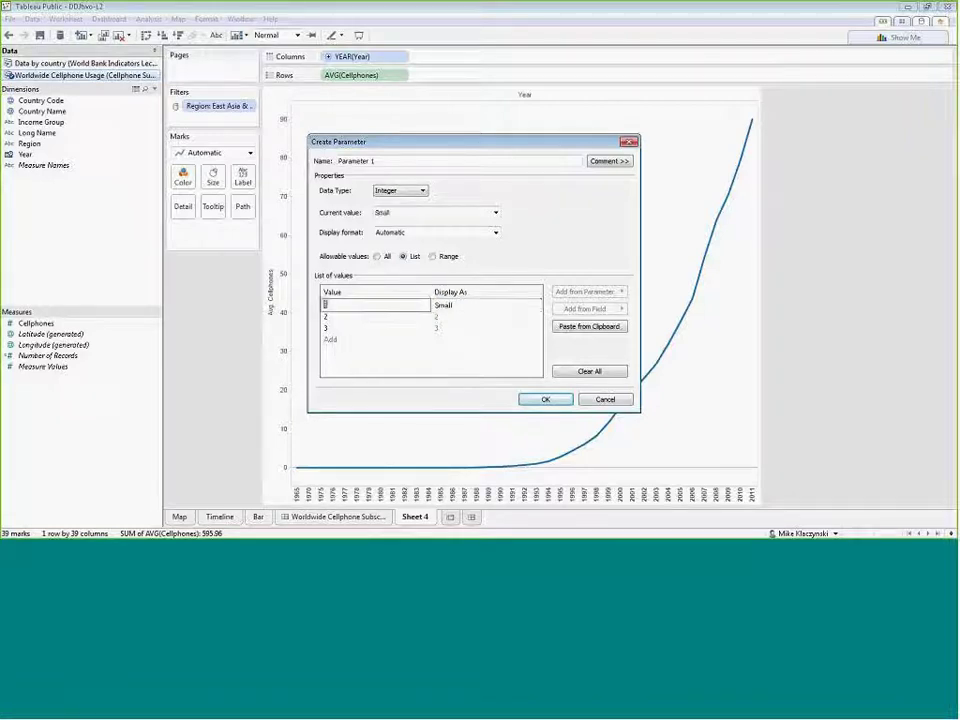
pyautogui.doubleClick(489, 318)
pyautogui.write('Medium')
pyautogui.doubleClick(436, 330)
pyautogui.write('La')
pyautogui.click(466, 352)
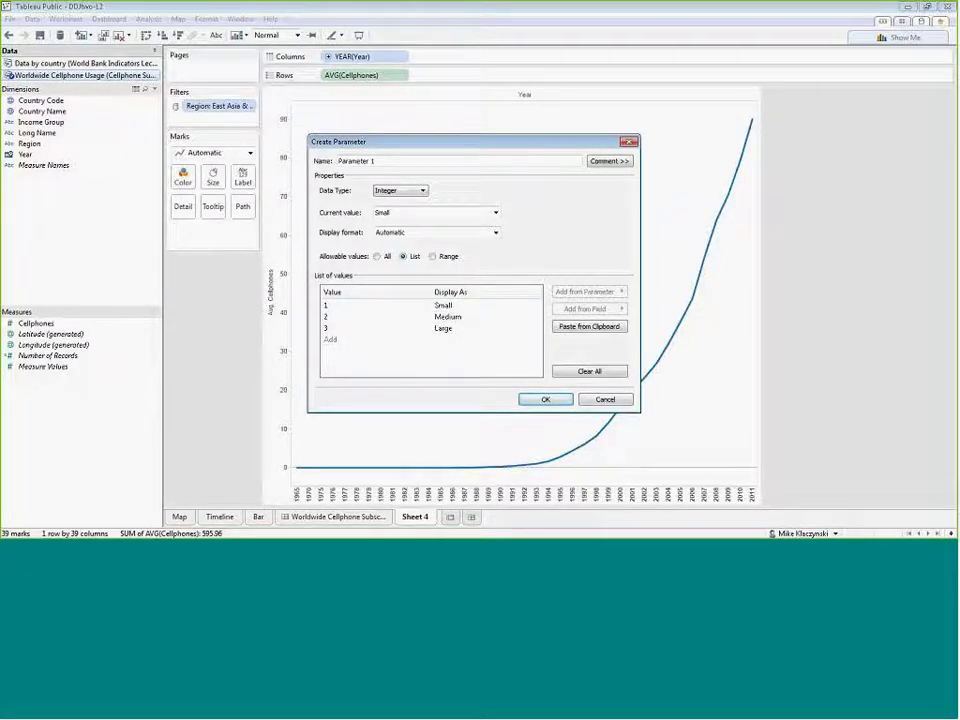
pyautogui.press('Return')
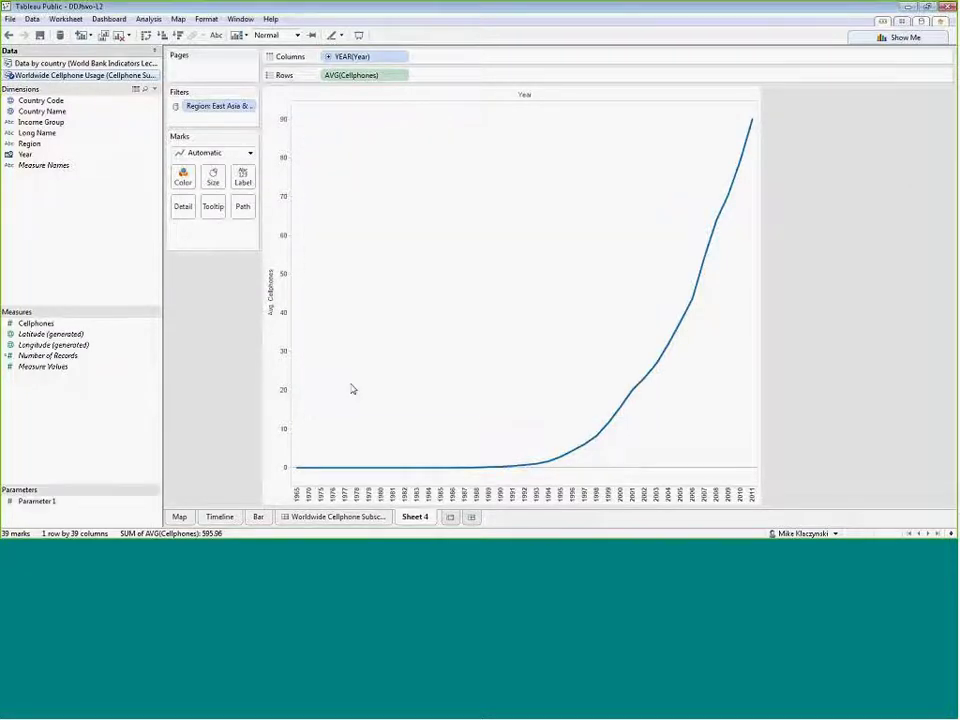
# Show the control for Parameter 1 on the worksheet and place it beneath the Marks card.
pyautogui.rightClick(40, 503)
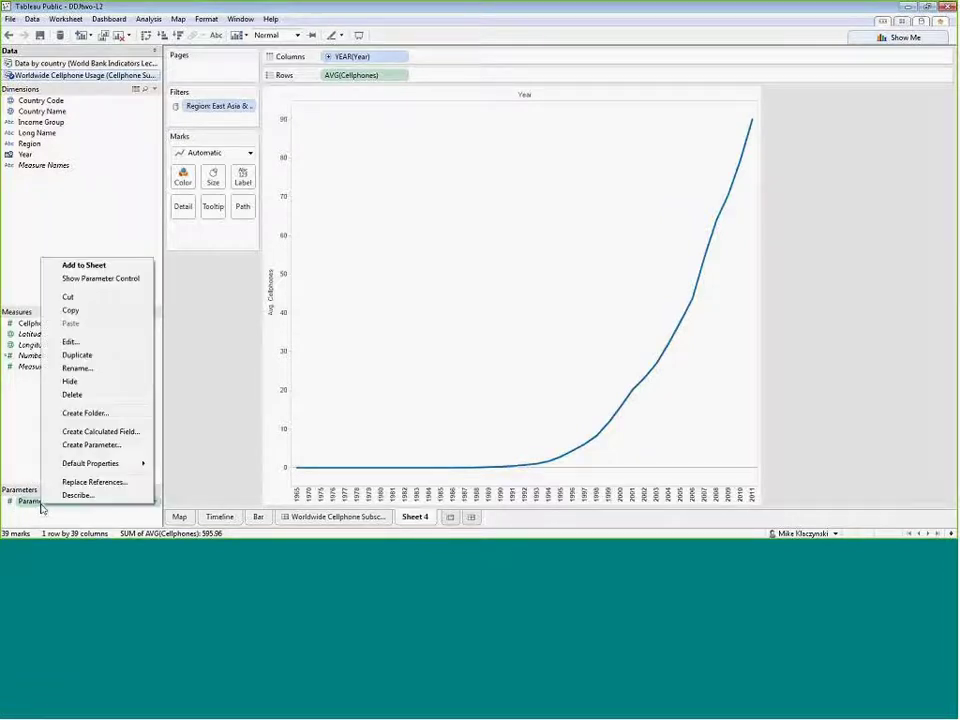
pyautogui.click(101, 279)
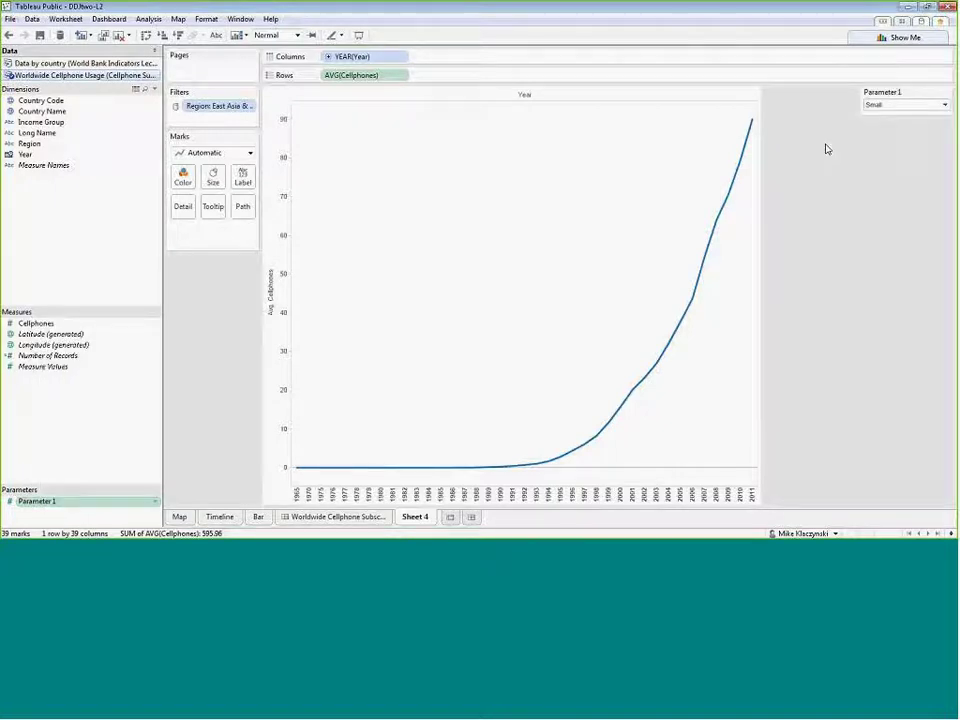
pyautogui.moveTo(900, 103); pyautogui.dragTo(204, 272)
# Cycle Parameter 1 repeatedly through Small, Medium and Large, finishing on Small.
pyautogui.click(204, 273)
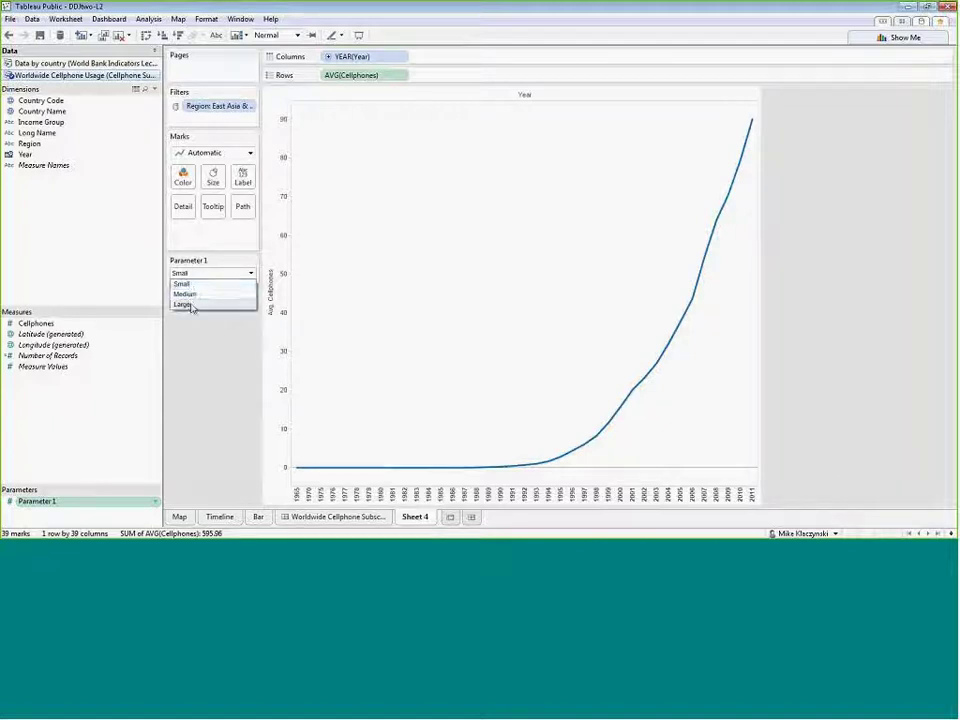
pyautogui.click(190, 285)
pyautogui.click(187, 274)
pyautogui.click(190, 304)
pyautogui.click(189, 274)
pyautogui.click(186, 293)
pyautogui.click(188, 274)
pyautogui.click(185, 285)
pyautogui.click(188, 274)
pyautogui.click(186, 293)
pyautogui.click(188, 274)
pyautogui.click(190, 303)
pyautogui.click(192, 273)
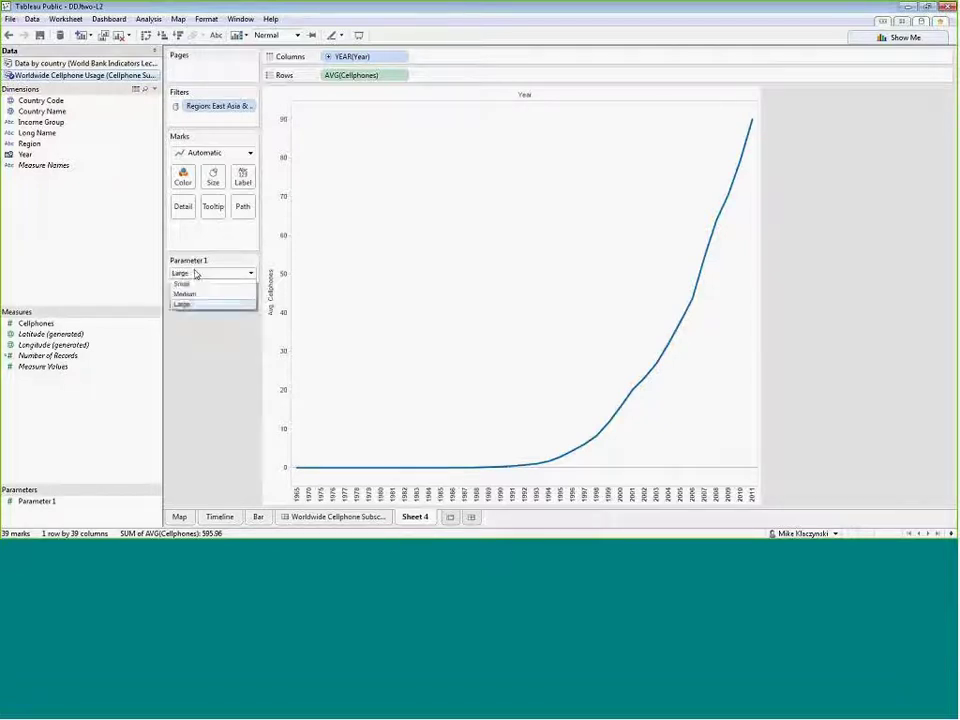
pyautogui.click(185, 284)
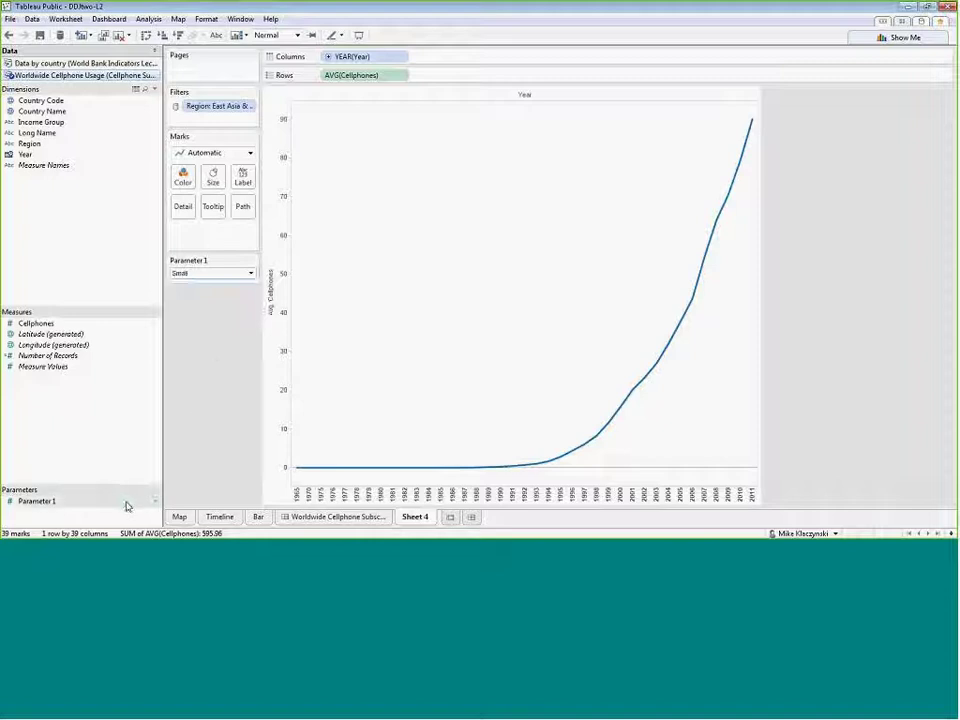
# Add Parameter 1 to Rows beside average Cellphones and switch its value through Medium, Large and Small, ending on Medium.
pyautogui.moveTo(36, 503); pyautogui.dragTo(482, 84)
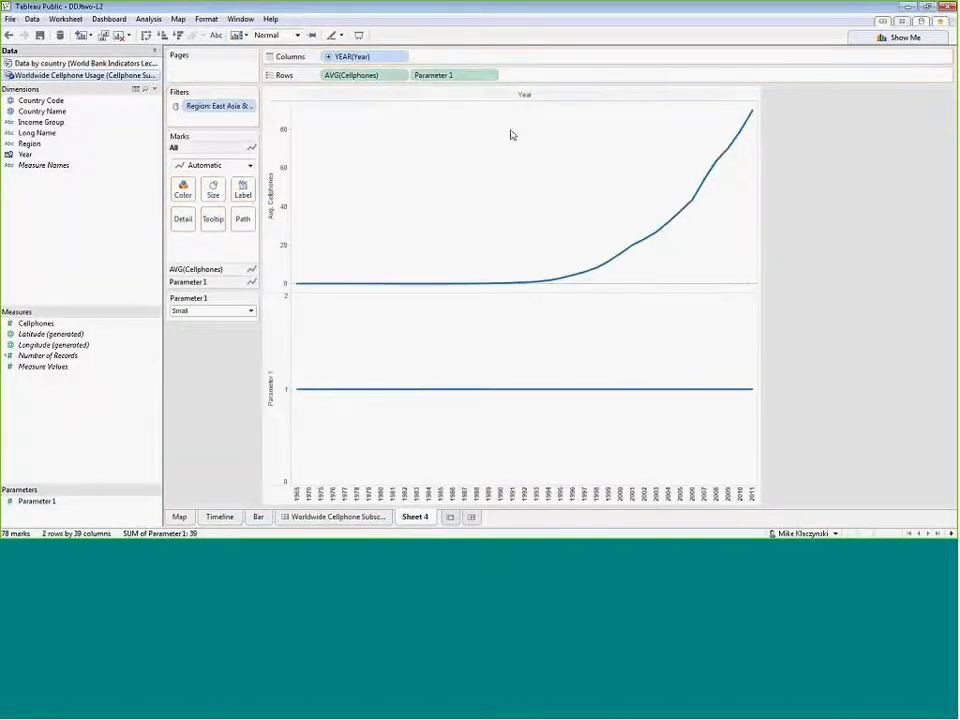
pyautogui.click(212, 311)
pyautogui.click(208, 332)
pyautogui.click(245, 313)
pyautogui.click(180, 345)
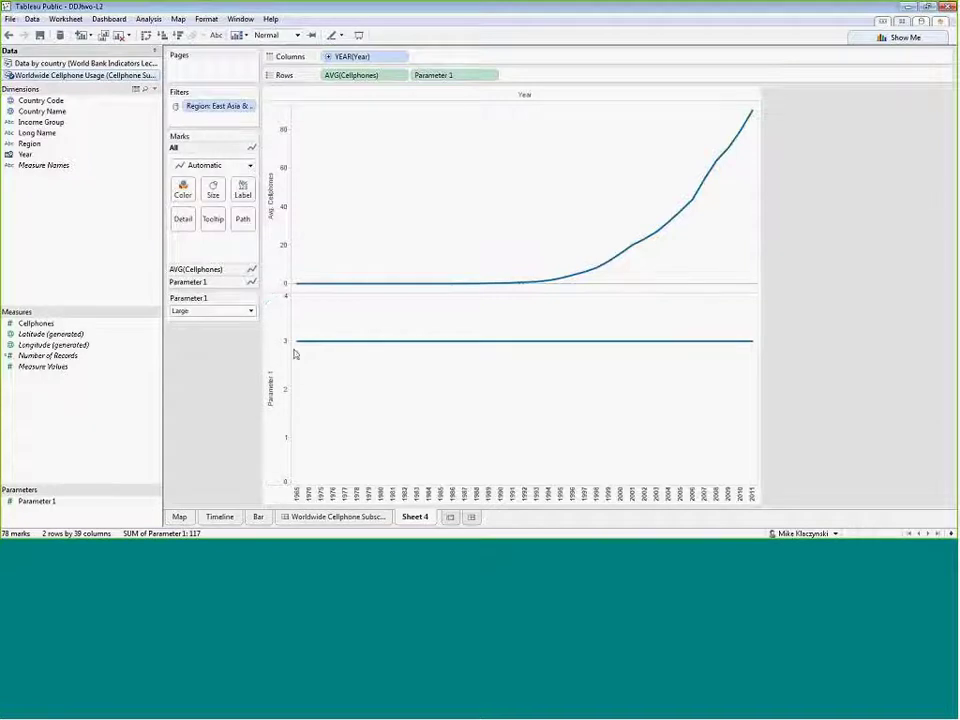
pyautogui.click(250, 311)
pyautogui.click(231, 320)
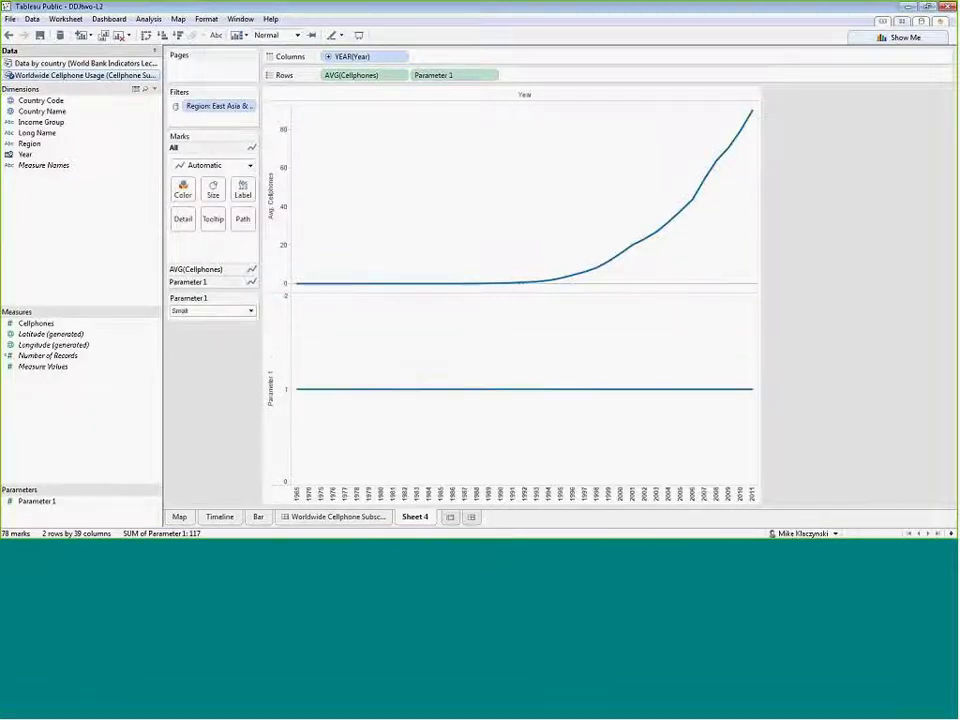
pyautogui.click(250, 311)
pyautogui.click(238, 324)
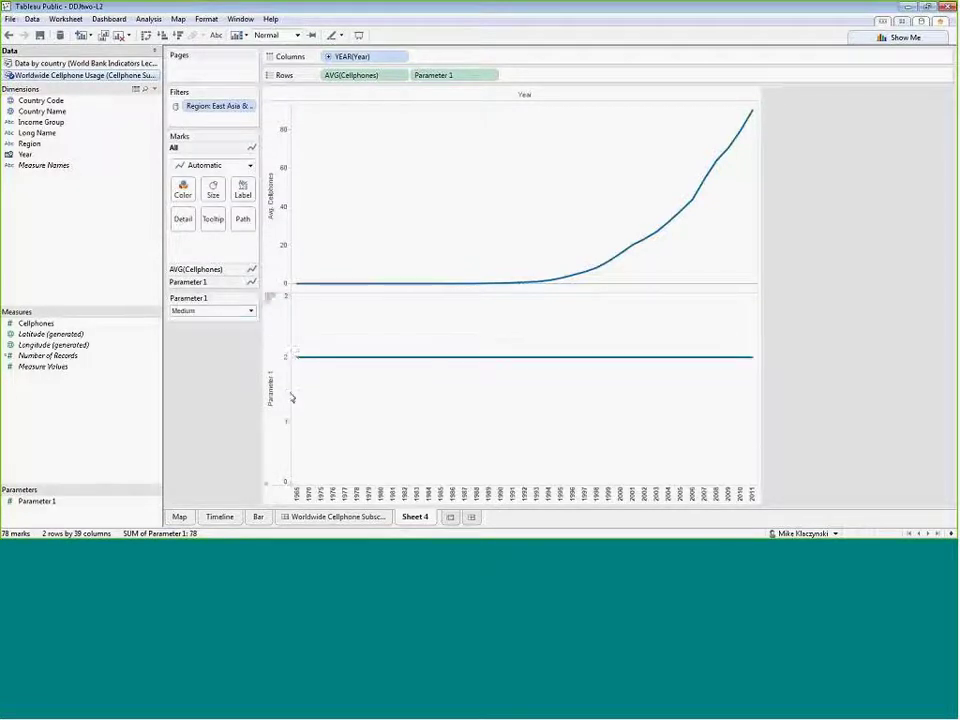
# Switch Parameter 1 to Large.
pyautogui.click(250, 311)
pyautogui.click(212, 342)
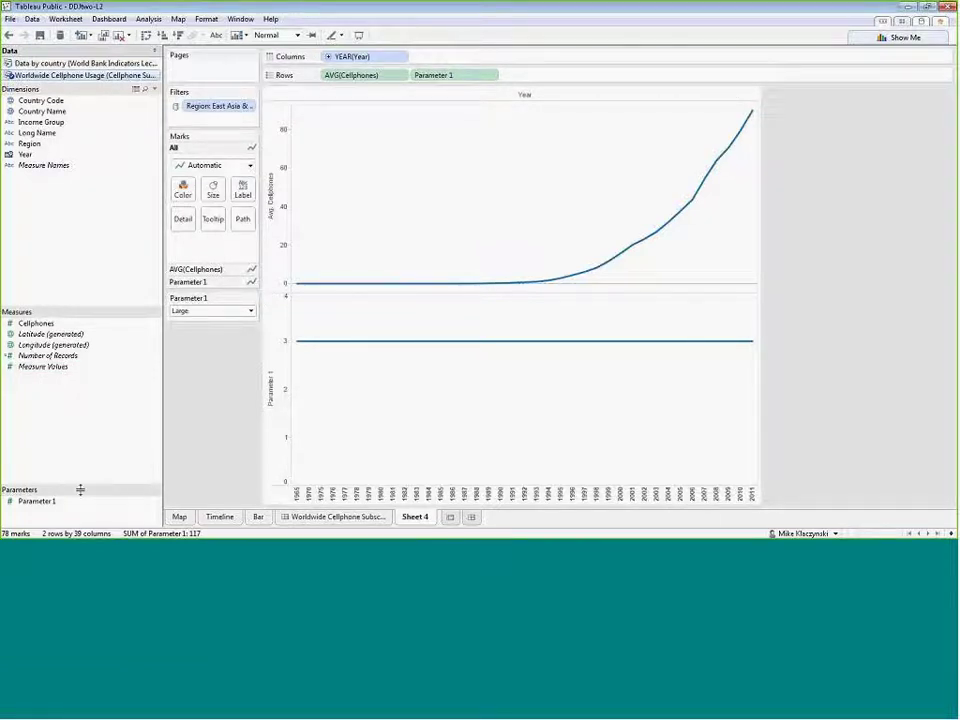
# Change Parameter 1's allowable values to a range with a minimum of 1 and a maximum of 10.
pyautogui.rightClick(40, 501)
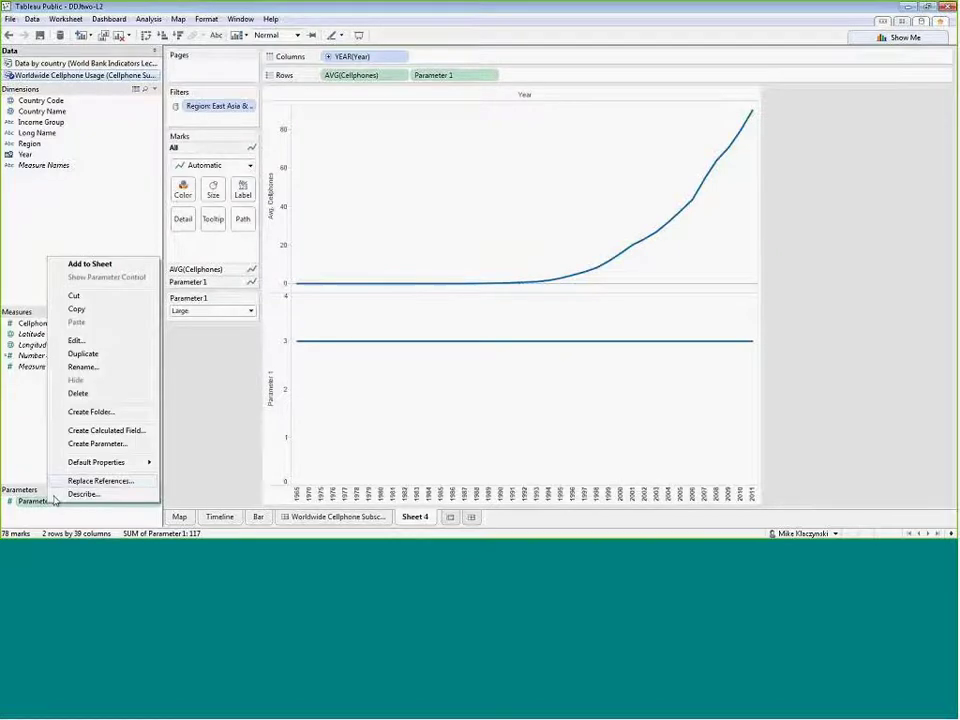
pyautogui.click(181, 363)
pyautogui.click(250, 298)
pyautogui.click(230, 311)
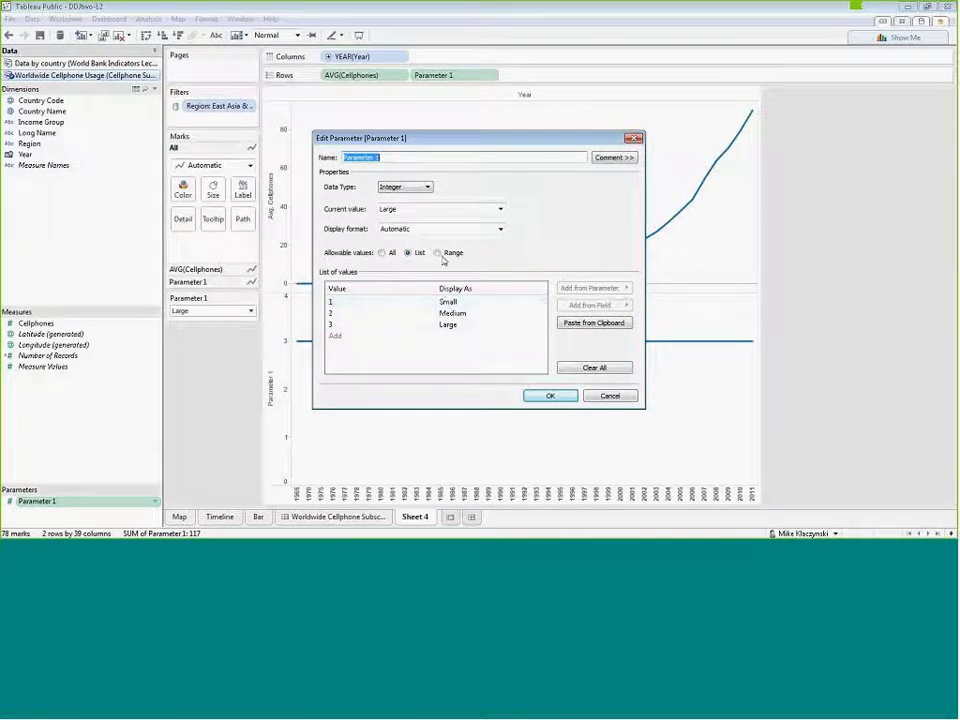
pyautogui.click(437, 253)
pyautogui.click(406, 288)
pyautogui.press('BackSpace')
pyautogui.write('1')
pyautogui.press('Tab')
pyautogui.write('10')
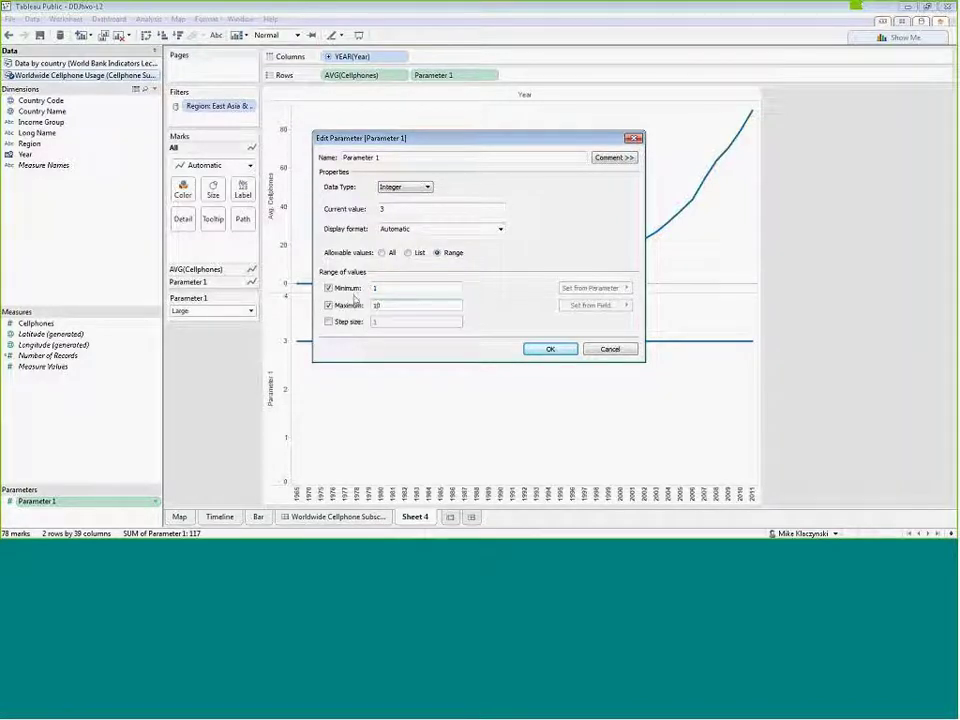
# Give Parameter 1's range a step size of 2 and apply the parameter changes.
pyautogui.click(328, 321)
pyautogui.click(383, 320)
pyautogui.write('2')
pyautogui.click(546, 349)
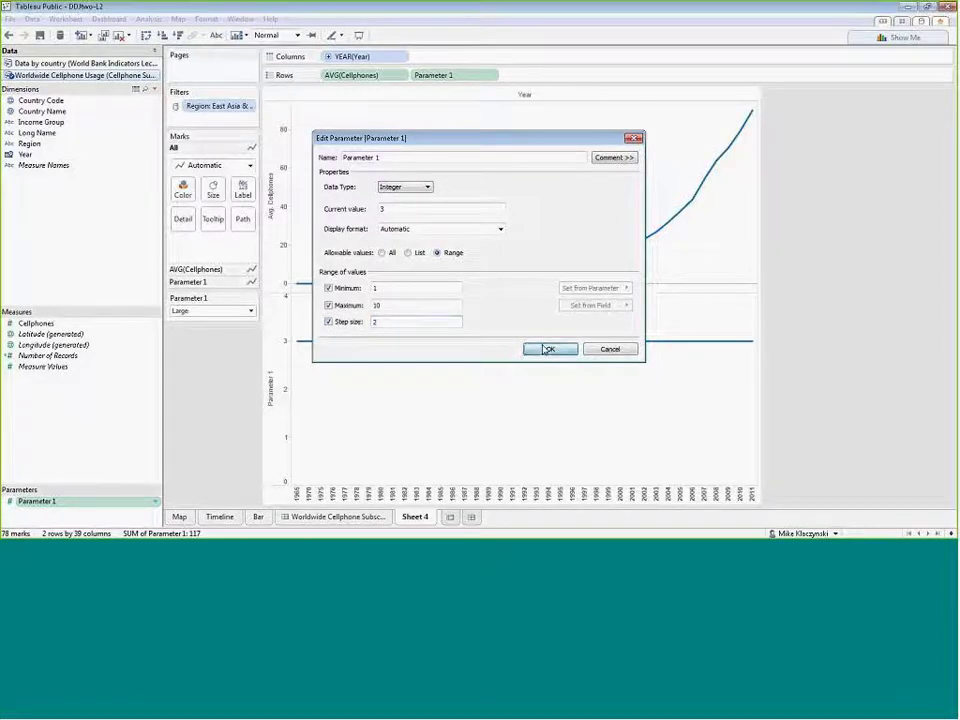
# Move the Parameter 1 slider to 5, down to 1, up to 9 and back to 1.
pyautogui.click(191, 328)
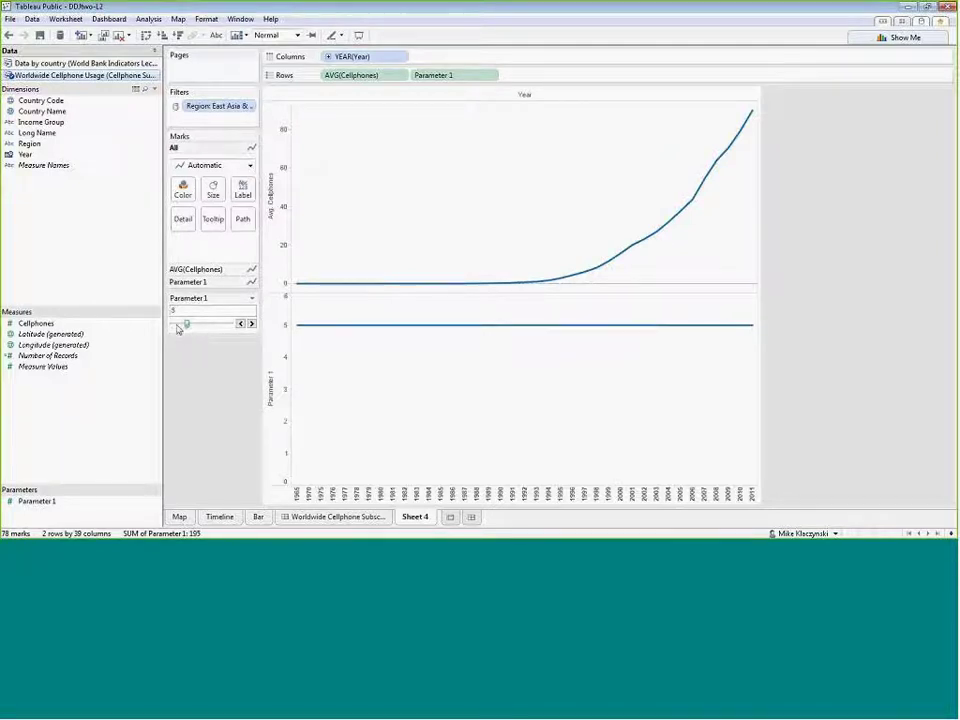
pyautogui.click(176, 330)
pyautogui.moveTo(173, 329); pyautogui.dragTo(233, 326)
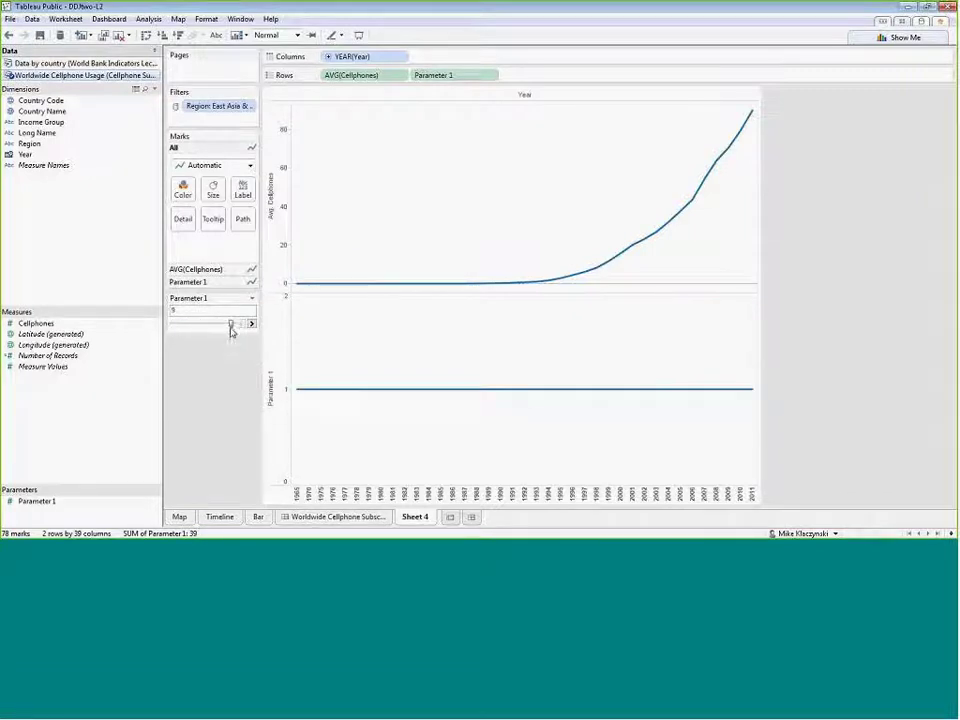
pyautogui.moveTo(173, 328)
pyautogui.mouseDown()
pyautogui.moveTo(239, 328)
pyautogui.moveTo(174, 328)
pyautogui.mouseUp()
# Edit Parameter 1 so that all values are allowed.
pyautogui.click(251, 298)
pyautogui.click(214, 309)
pyautogui.click(382, 276)
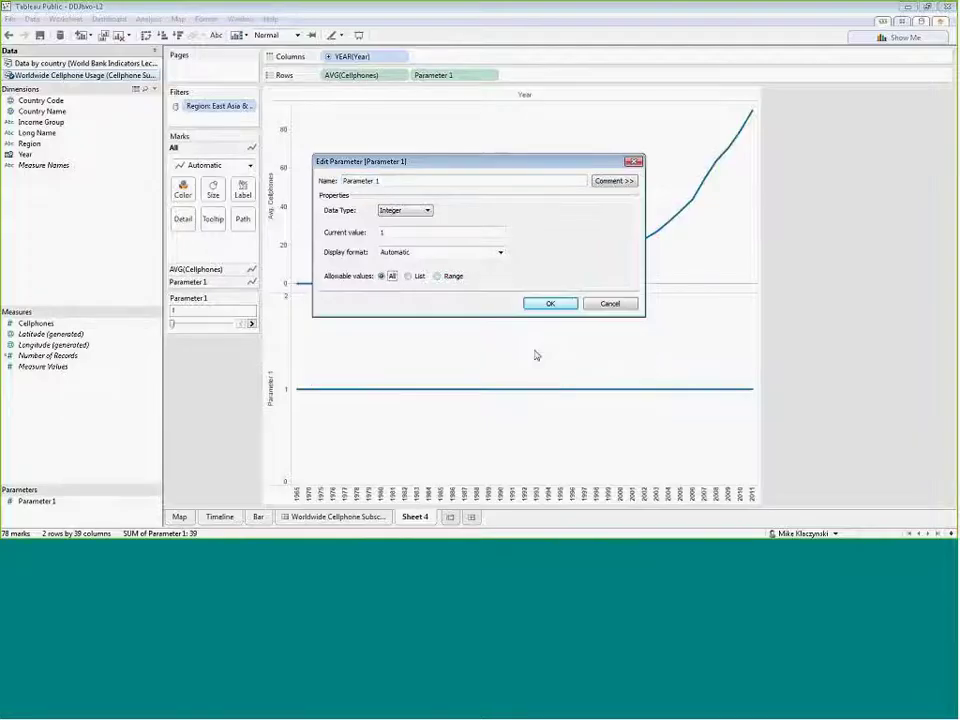
pyautogui.click(550, 302)
# Set the value of Parameter 1 to 100.
pyautogui.doubleClick(185, 311)
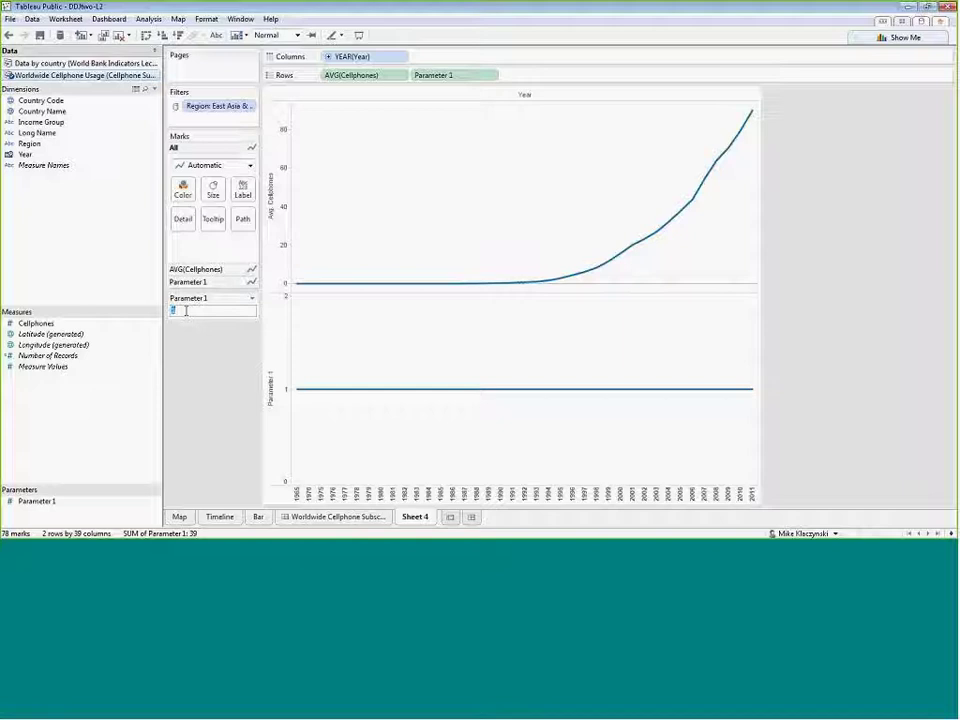
pyautogui.write('100')
pyautogui.press('Return')
pyautogui.moveTo(188, 310); pyautogui.dragTo(125, 305)
pyautogui.press('BackSpace')
pyautogui.write('100')
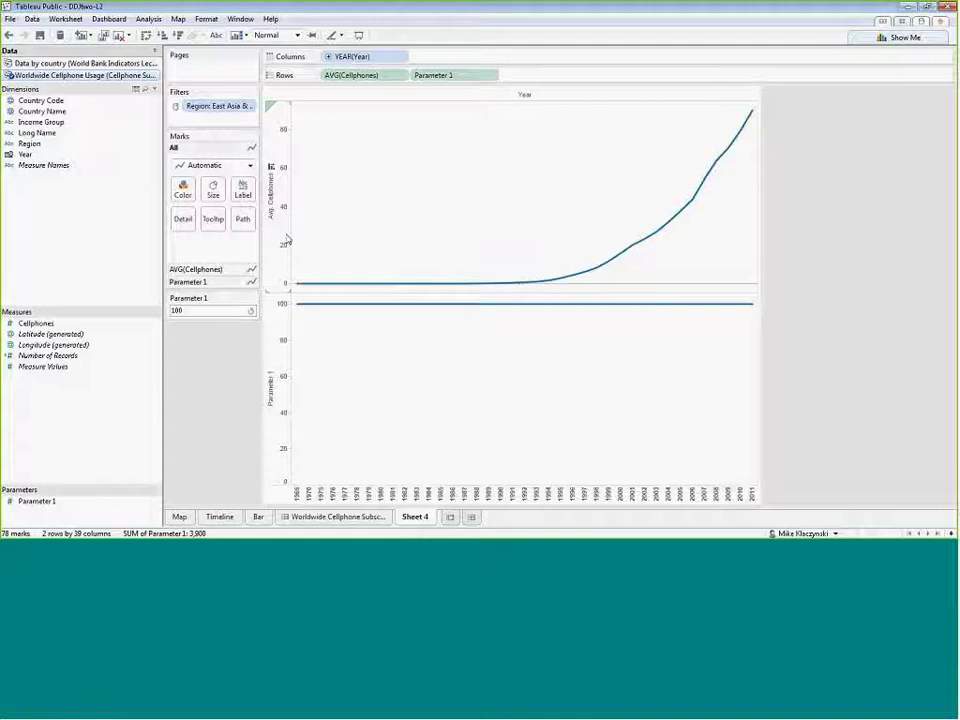
# Remove Parameter 1 from Rows and add a reference line to the average Cellphones axis with Parameter 1 as its value.
pyautogui.moveTo(449, 76); pyautogui.dragTo(152, 386)
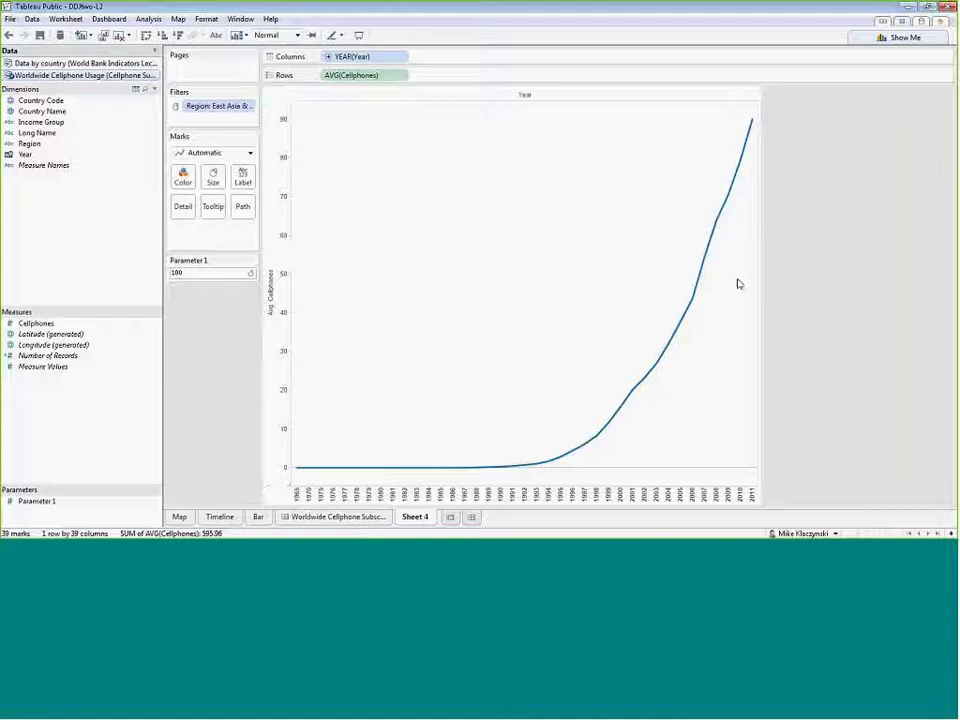
pyautogui.rightClick(282, 379)
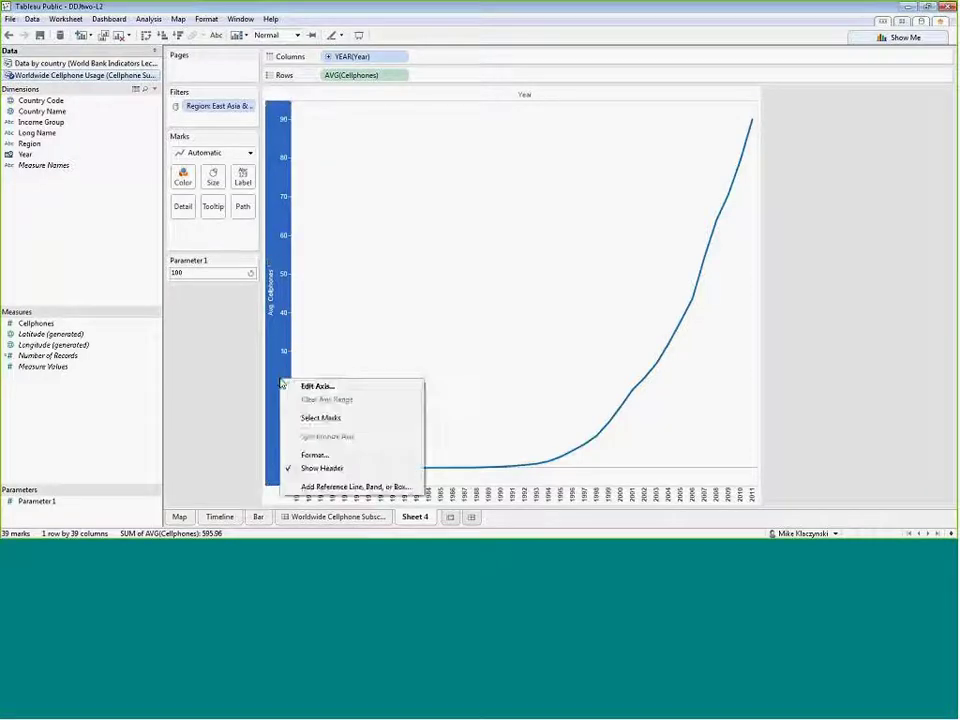
pyautogui.click(340, 486)
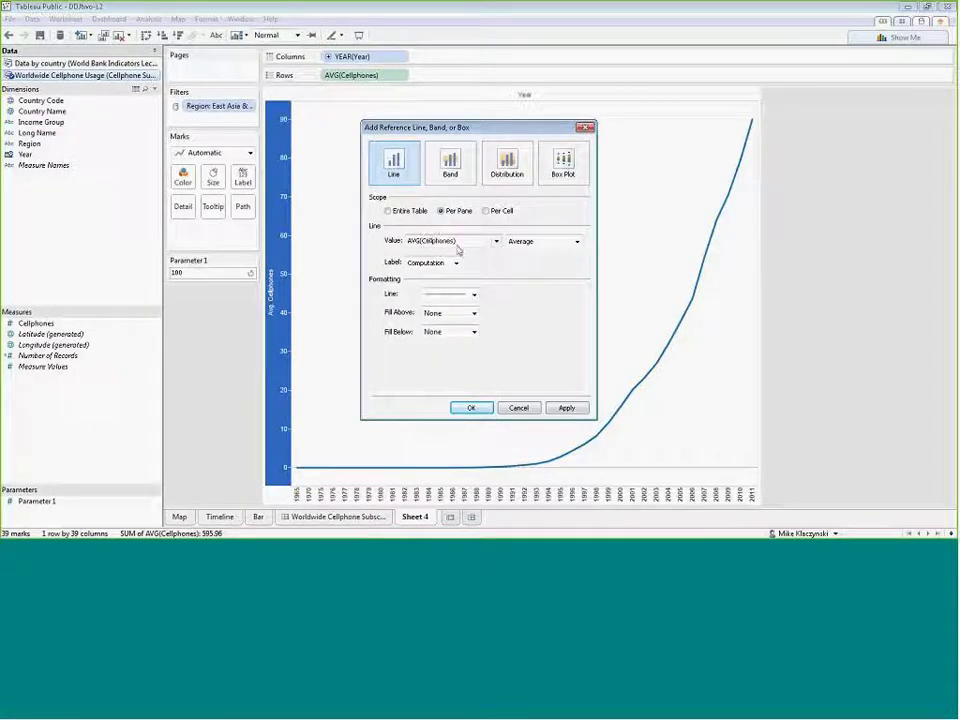
pyautogui.click(495, 241)
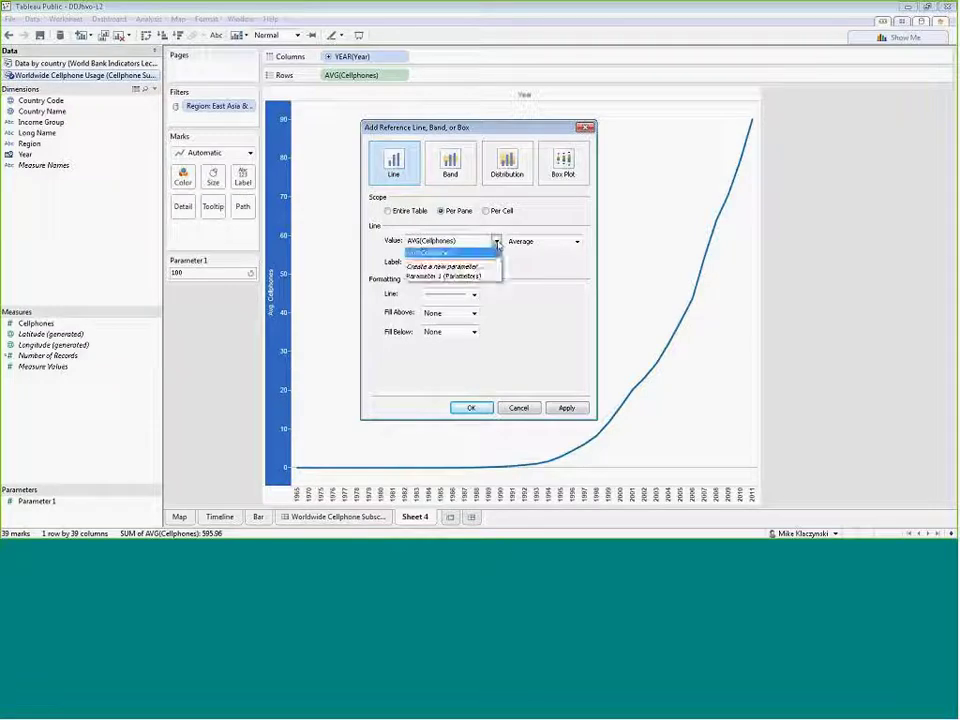
pyautogui.click(449, 276)
pyautogui.click(469, 407)
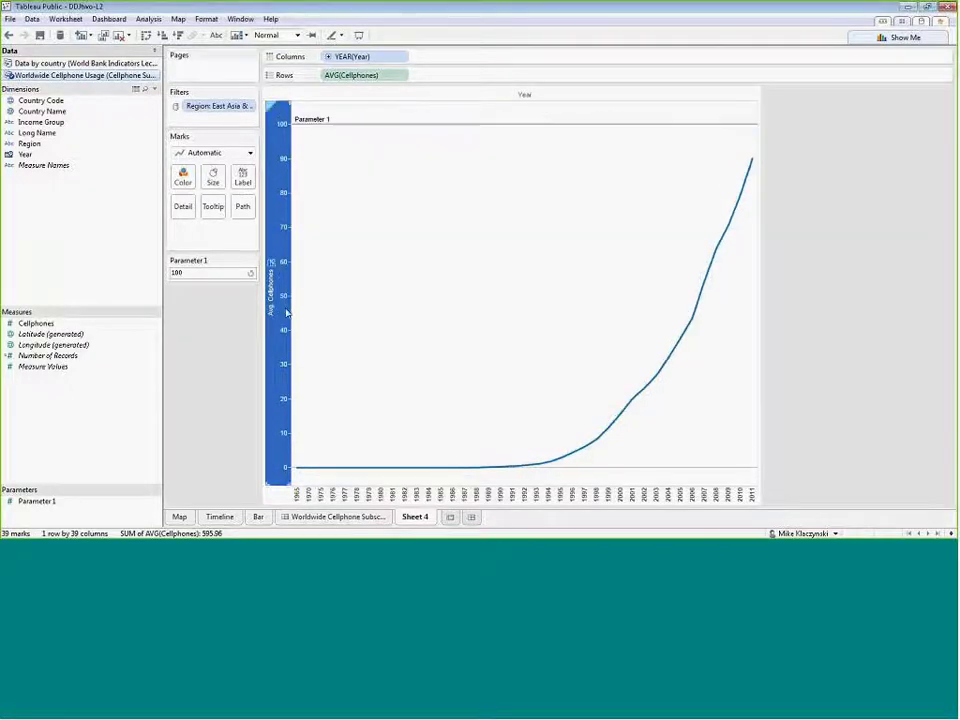
# Format the Parameter 1 reference line as a red dashed line.
pyautogui.click(326, 124)
pyautogui.rightClick(343, 125)
pyautogui.click(352, 144)
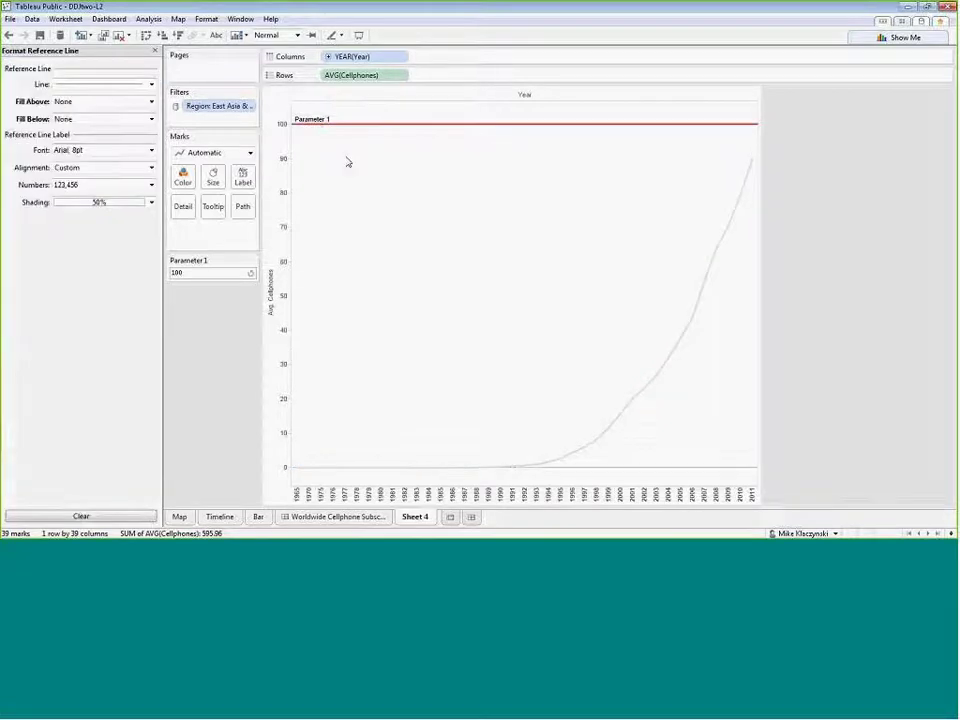
pyautogui.click(110, 86)
pyautogui.click(97, 127)
pyautogui.click(323, 197)
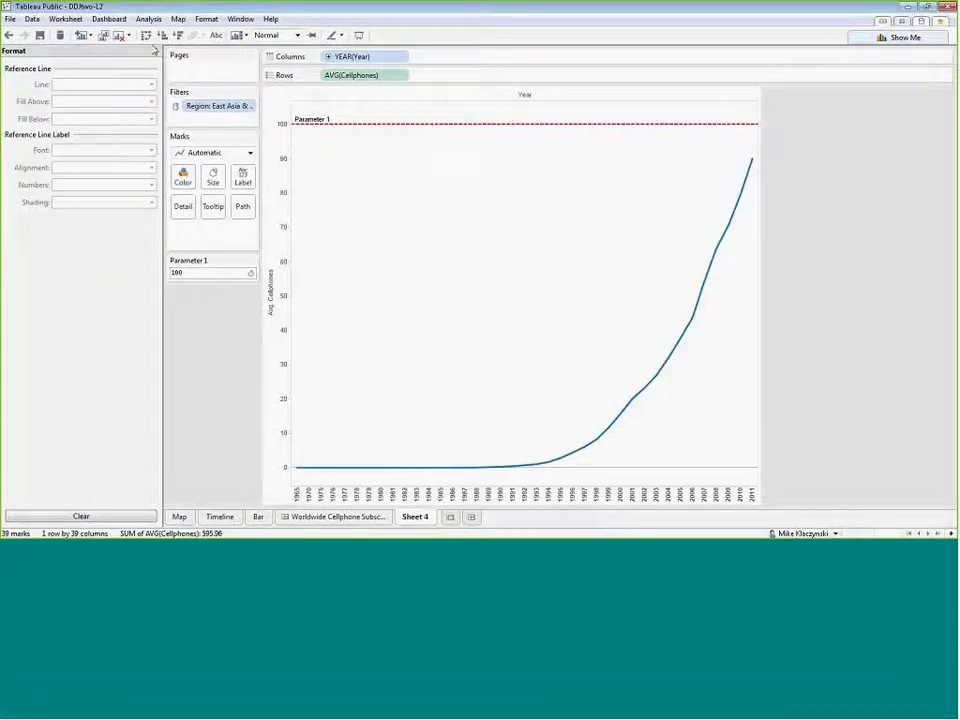
pyautogui.click(154, 52)
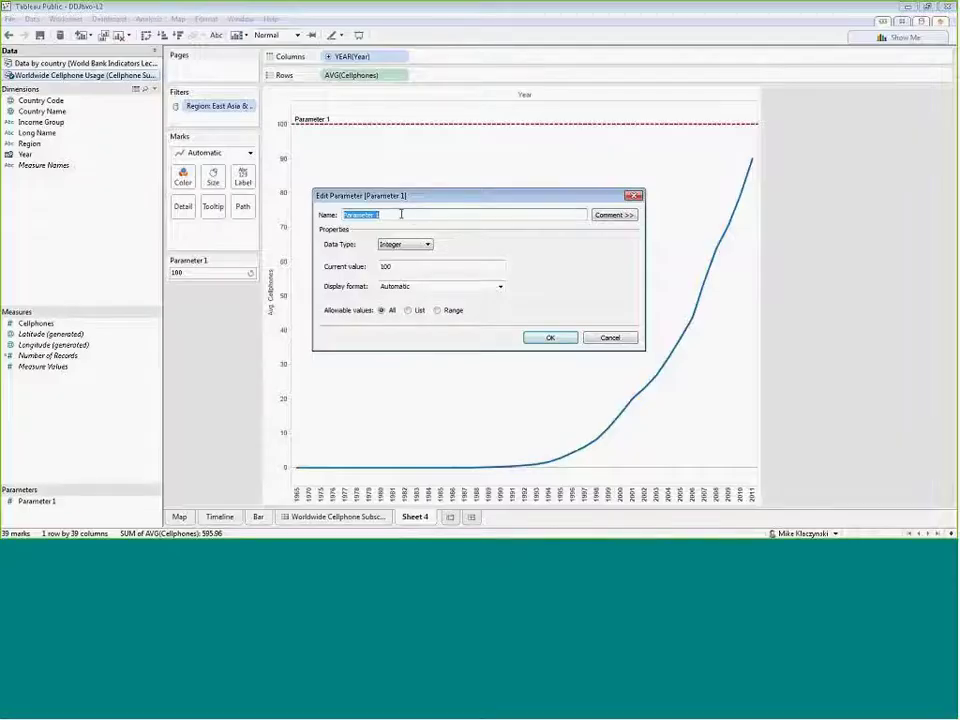
# Rename Parameter 1 to Cellphone Goal.
pyautogui.write('c')
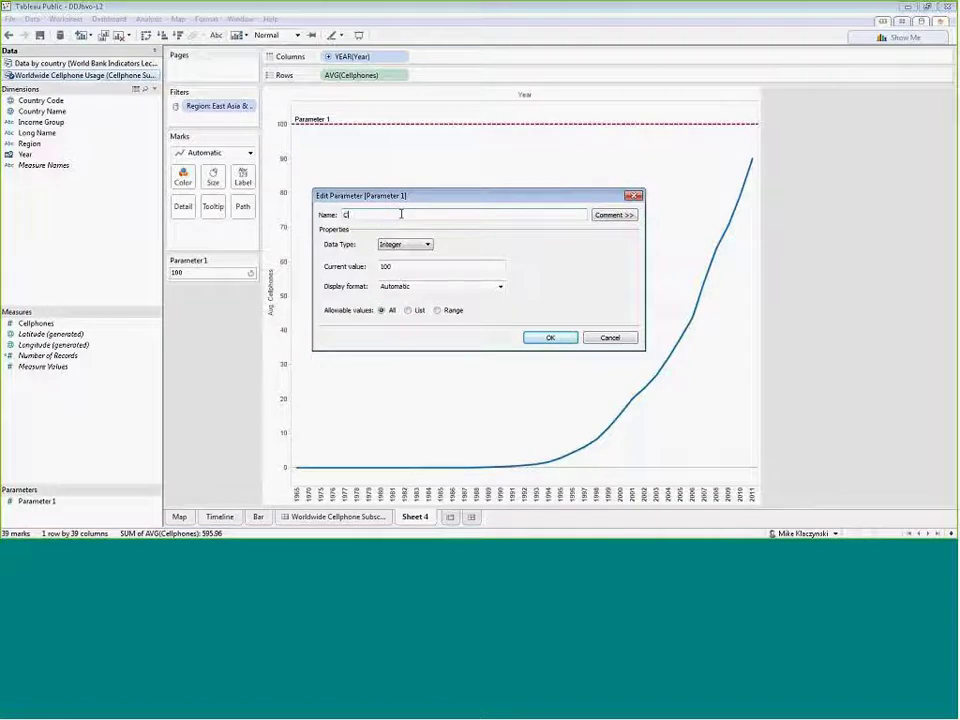
pyautogui.write('ellphone Goal')
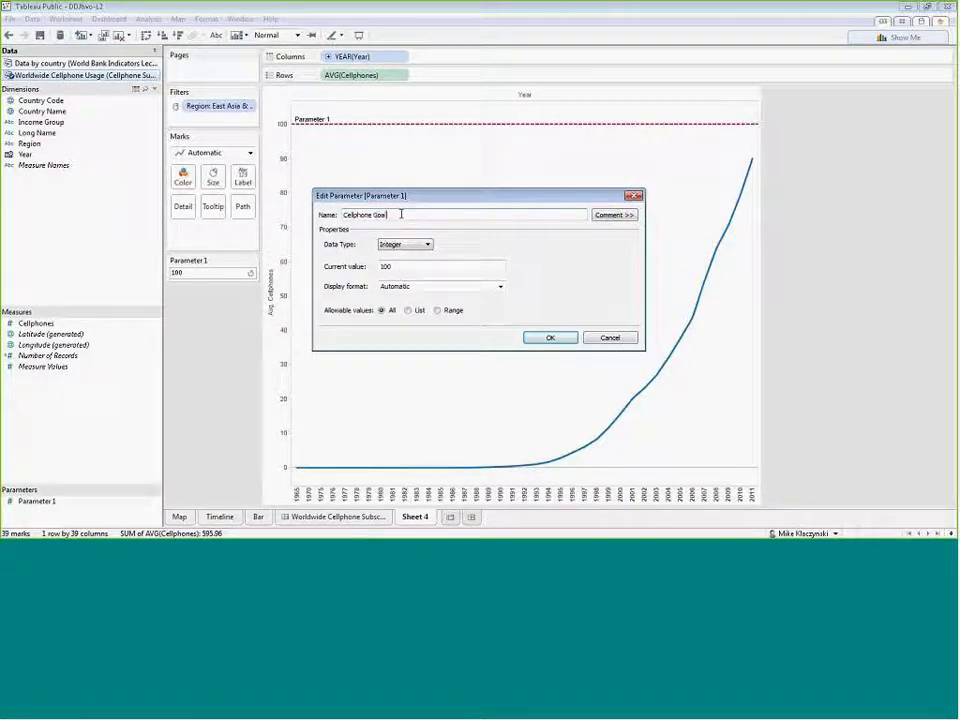
pyautogui.click(549, 337)
# Set the Cellphone Goal parameter to 50.
pyautogui.doubleClick(210, 274)
pyautogui.doubleClick(186, 272)
pyautogui.doubleClick(194, 271)
pyautogui.write('50')
pyautogui.press('Return')
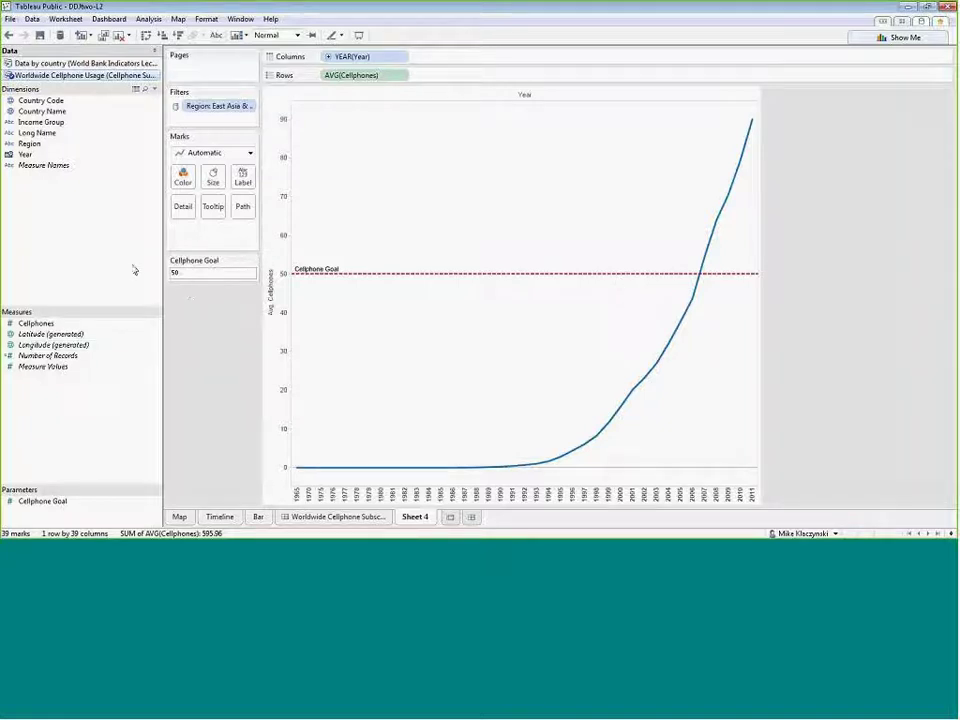
# Start a new calculated field and name it Lots of Cellphones.
pyautogui.rightClick(59, 237)
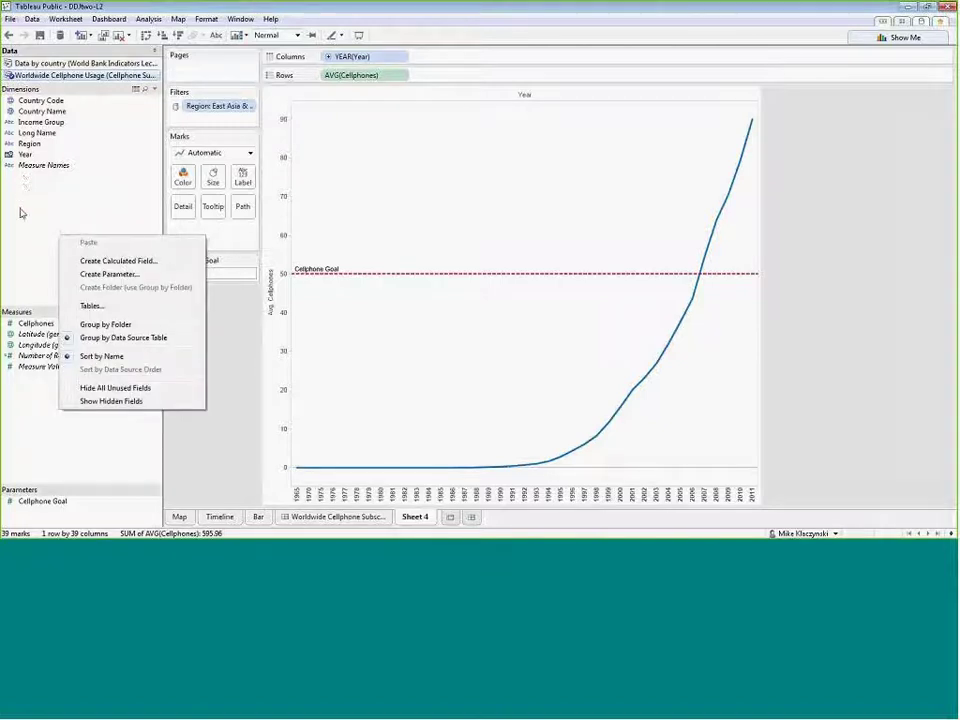
pyautogui.click(126, 263)
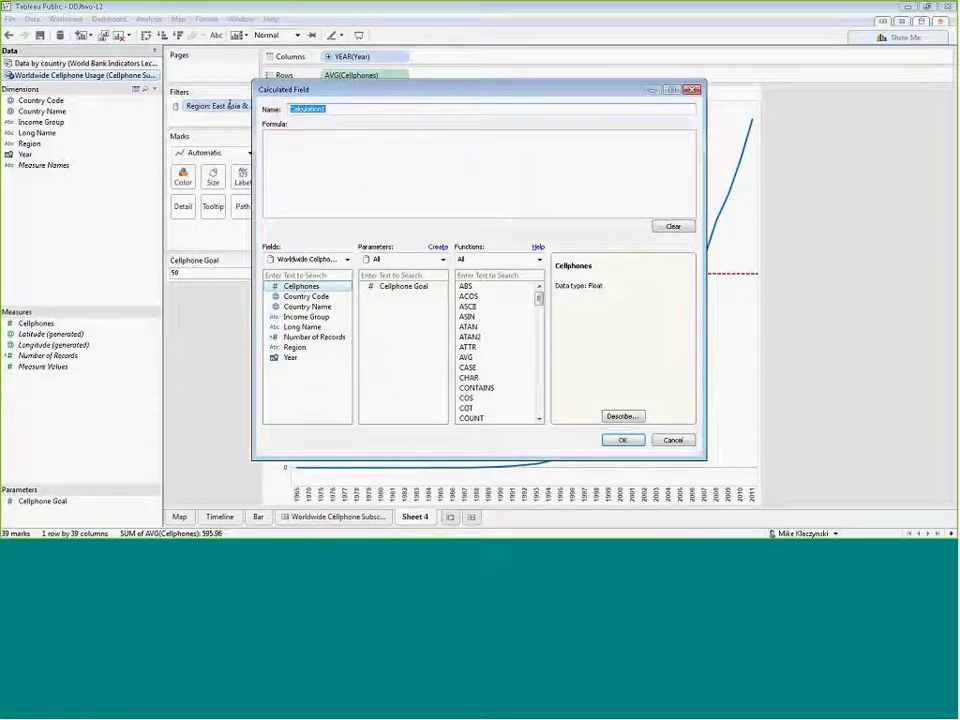
pyautogui.click(413, 184)
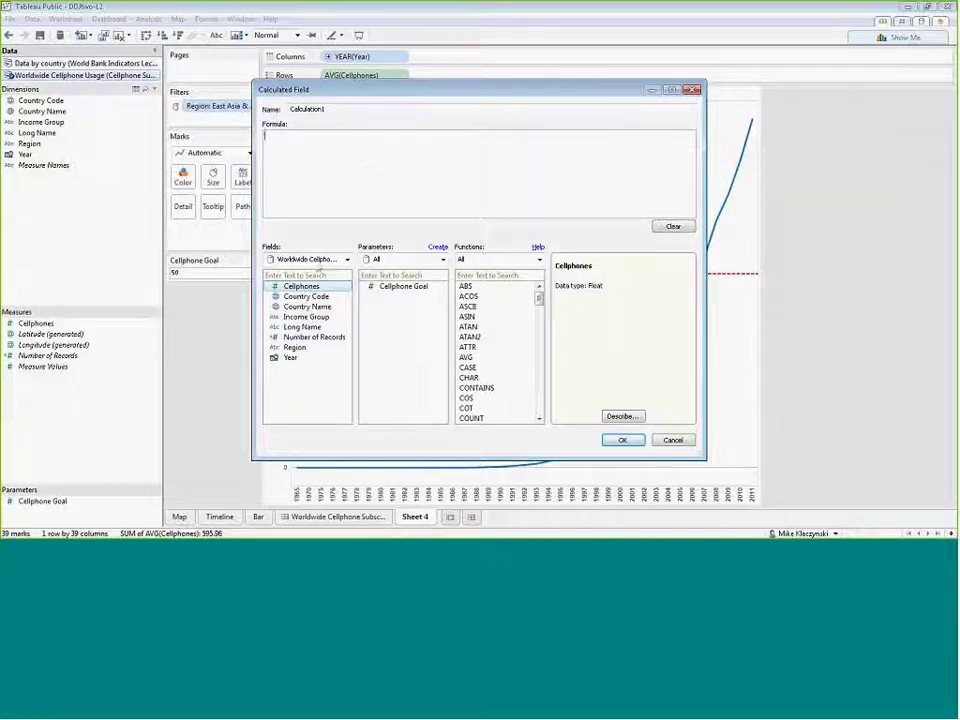
pyautogui.moveTo(321, 112); pyautogui.dragTo(221, 113)
pyautogui.press('BackSpace')
pyautogui.write('Lots of Cellphones')
pyautogui.press('Tab')
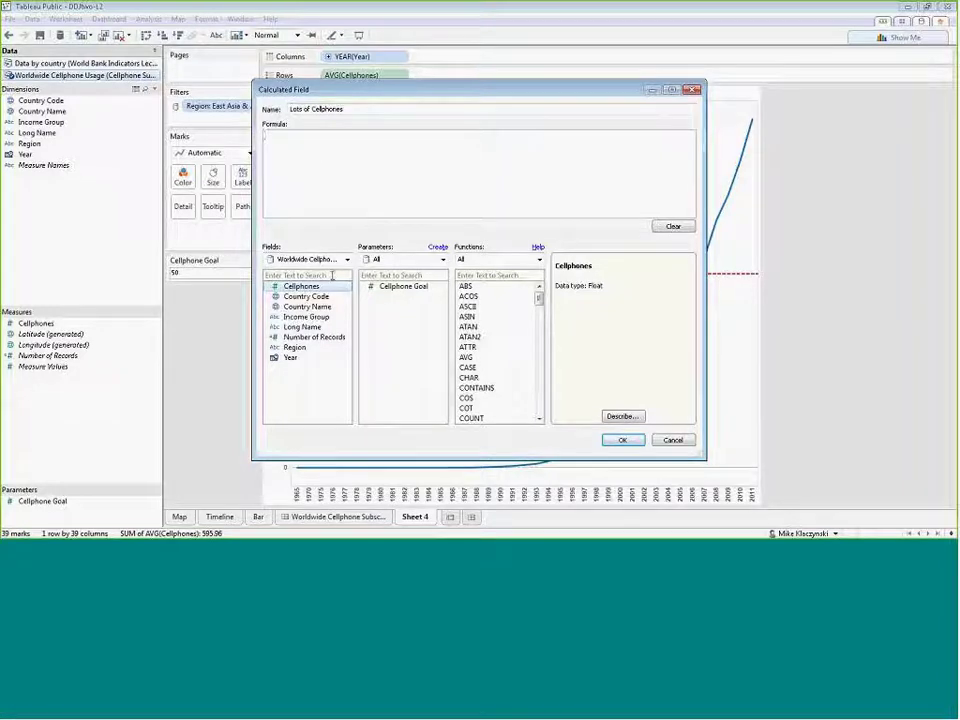
# Enter the formula [Cellphones]*[Cellphone Goal] for the calculated field and create it.
pyautogui.doubleClick(301, 286)
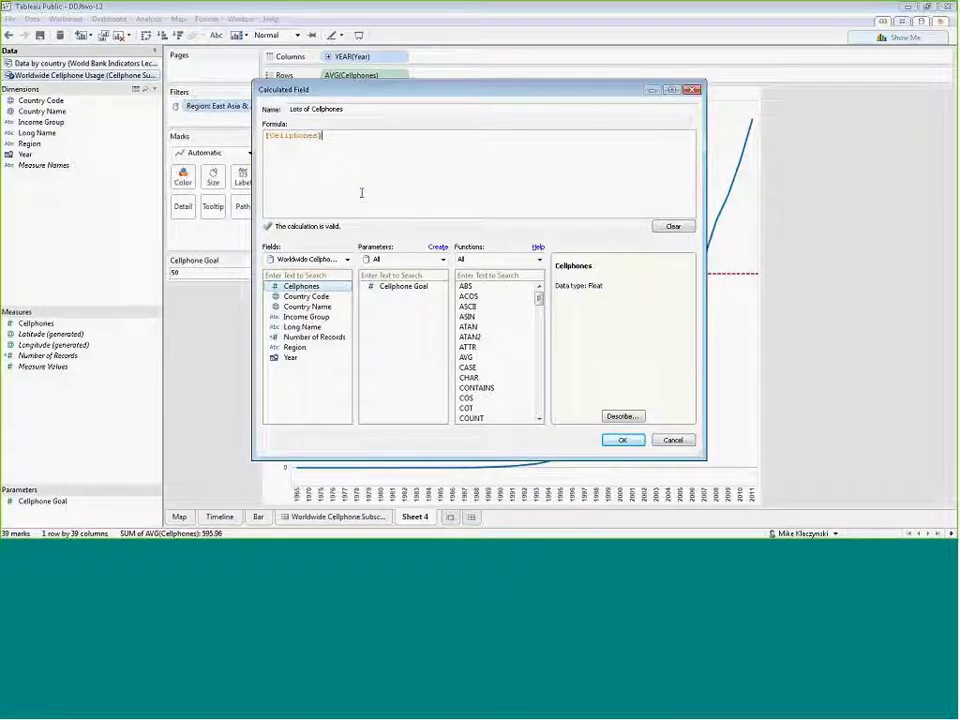
pyautogui.write('*')
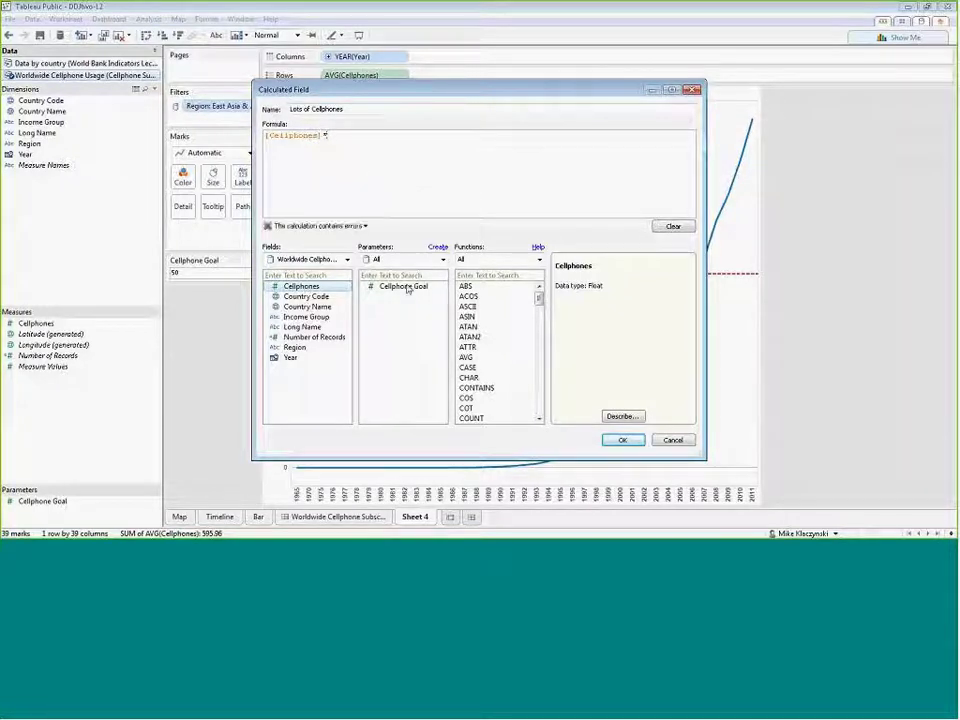
pyautogui.doubleClick(404, 286)
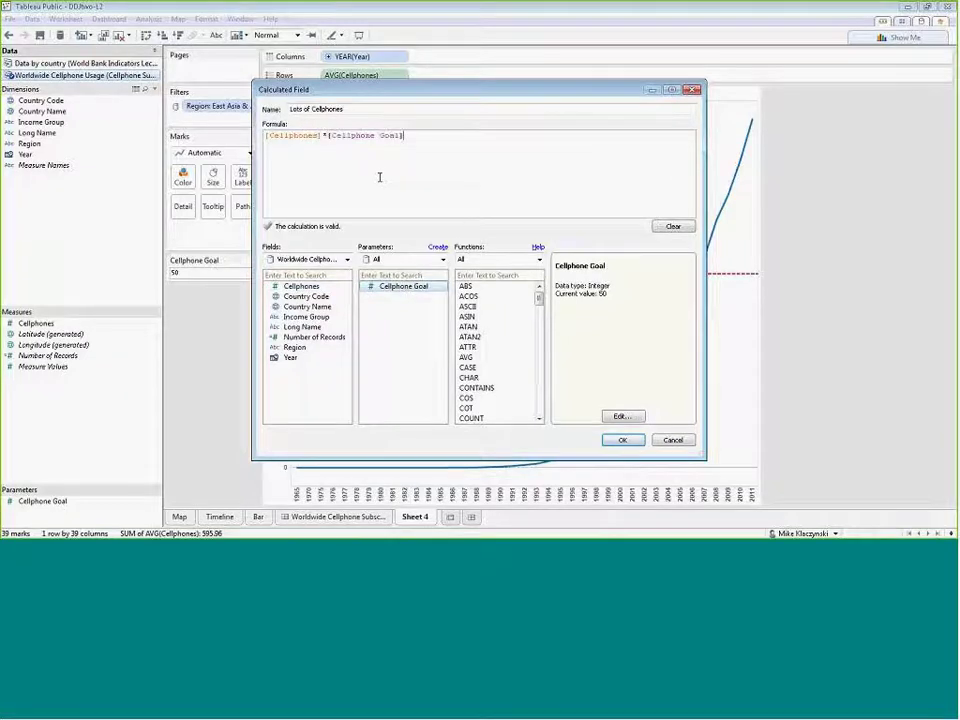
pyautogui.click(622, 440)
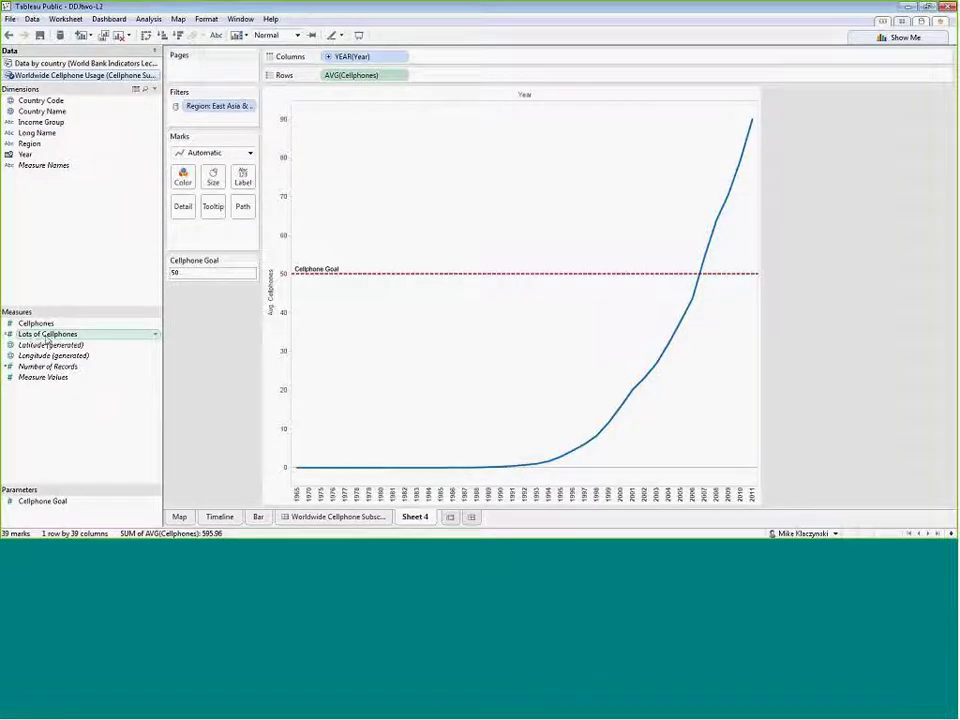
# Replace average Cellphones on Rows with Lots of Cellphones and aggregate it as an average.
pyautogui.moveTo(30, 340); pyautogui.dragTo(355, 76)
pyautogui.click(405, 77)
pyautogui.moveTo(400, 193)
pyautogui.click(462, 199)
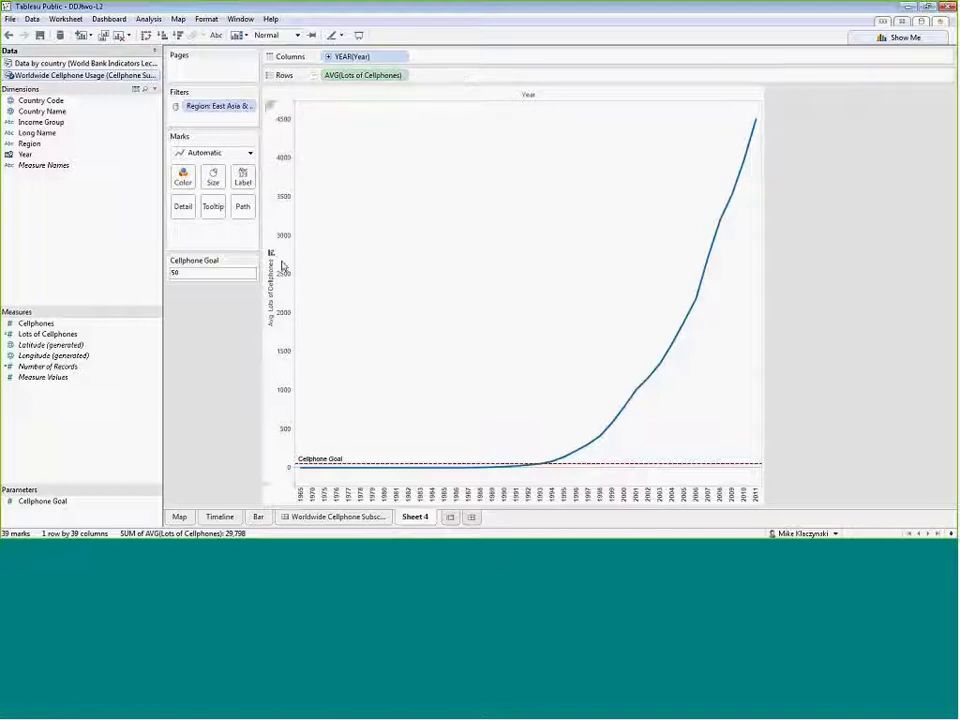
# Try Cellphone Goal values of 2, 100 and 10 to compare their effect on the Lots of Cellphones line.
pyautogui.doubleClick(189, 272)
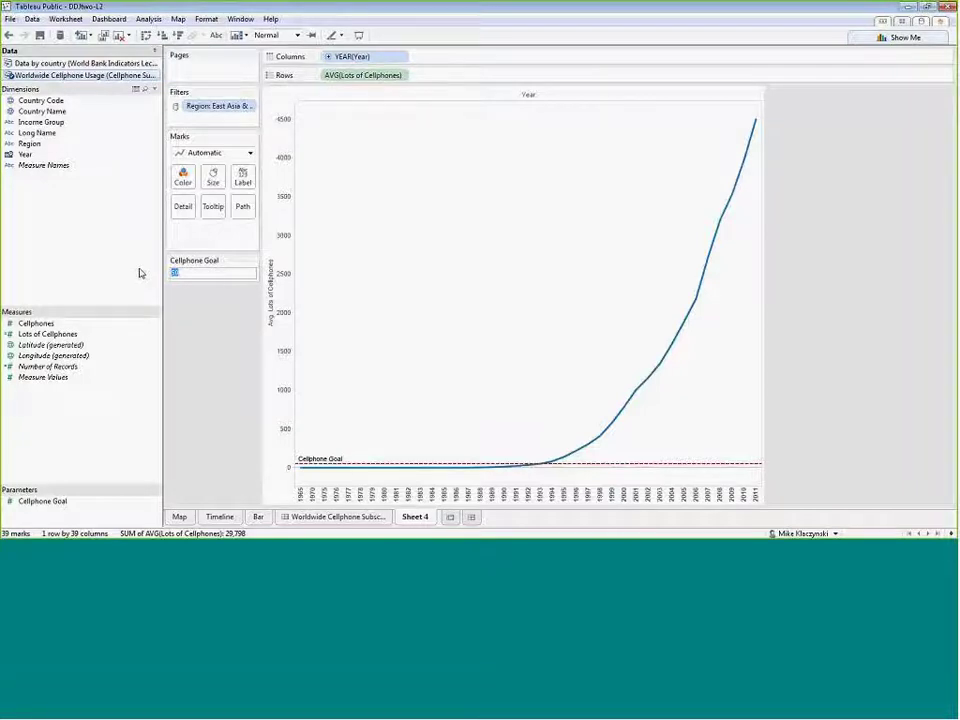
pyautogui.write('2')
pyautogui.press('Return')
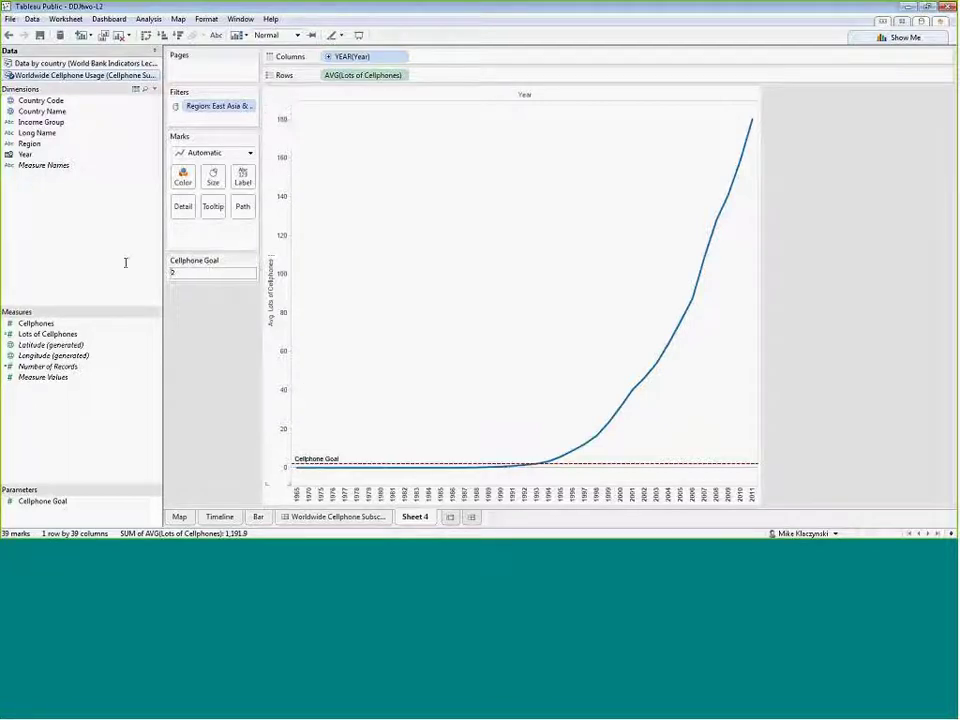
pyautogui.click(211, 273)
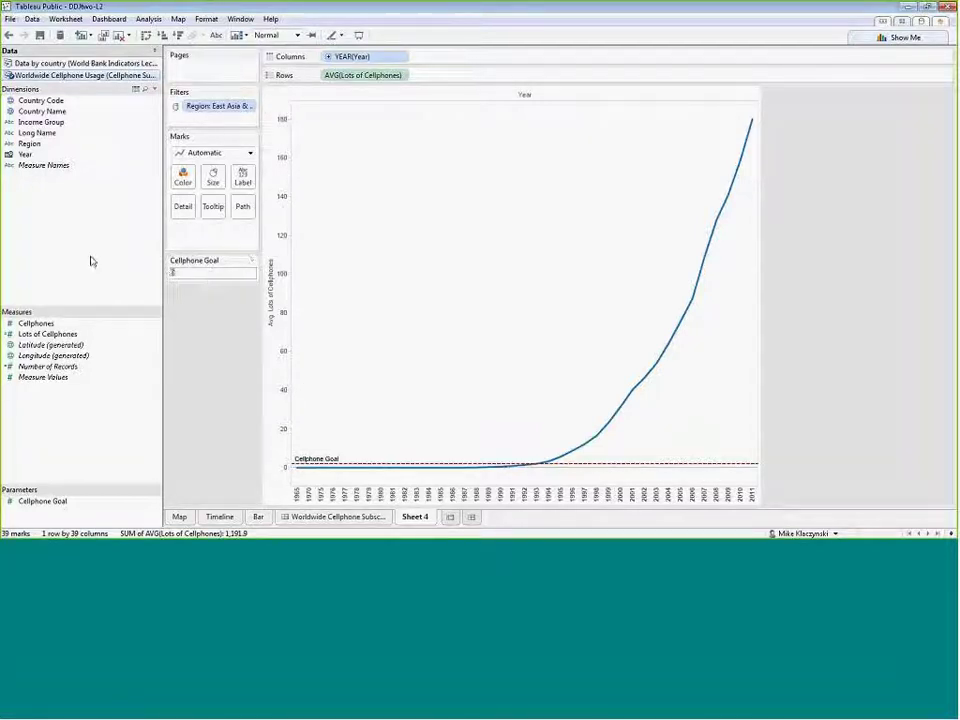
pyautogui.write('100')
pyautogui.press('Return')
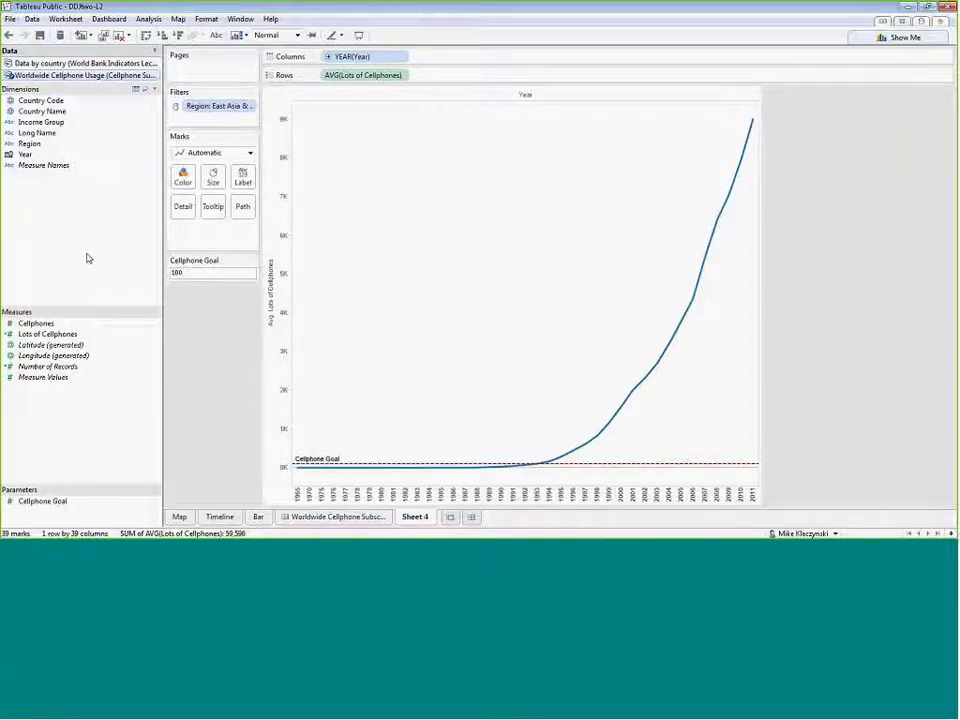
pyautogui.write('10')
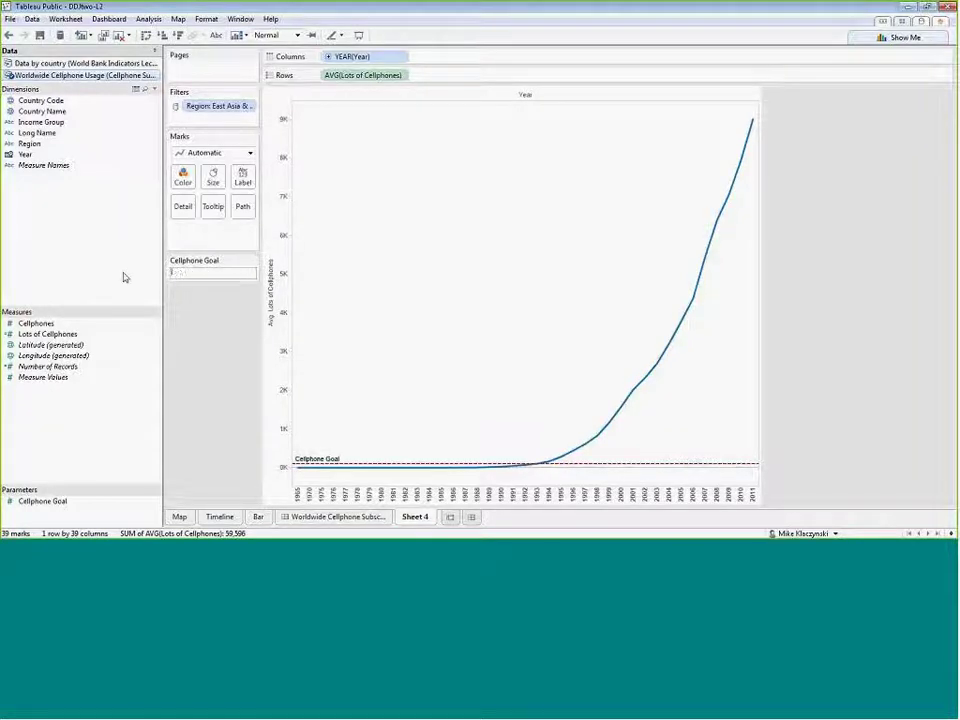
pyautogui.press('Return')
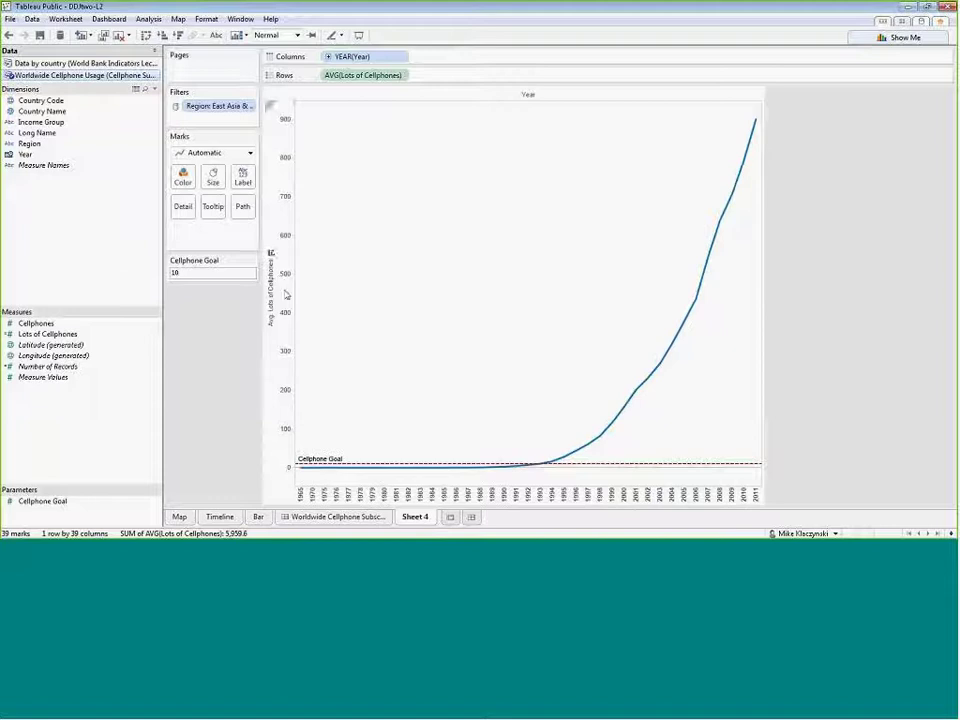
# Fix the Lots of Cellphones axis range to start at 0 and end at 1000.
pyautogui.rightClick(279, 284)
pyautogui.click(320, 296)
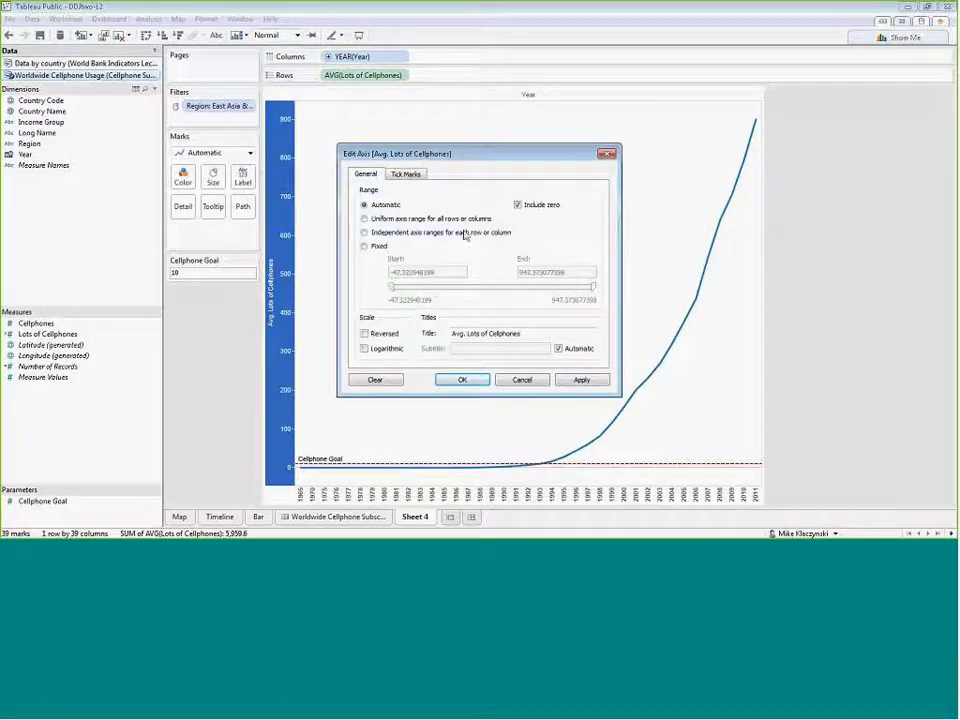
pyautogui.click(364, 246)
pyautogui.moveTo(439, 272); pyautogui.dragTo(297, 261)
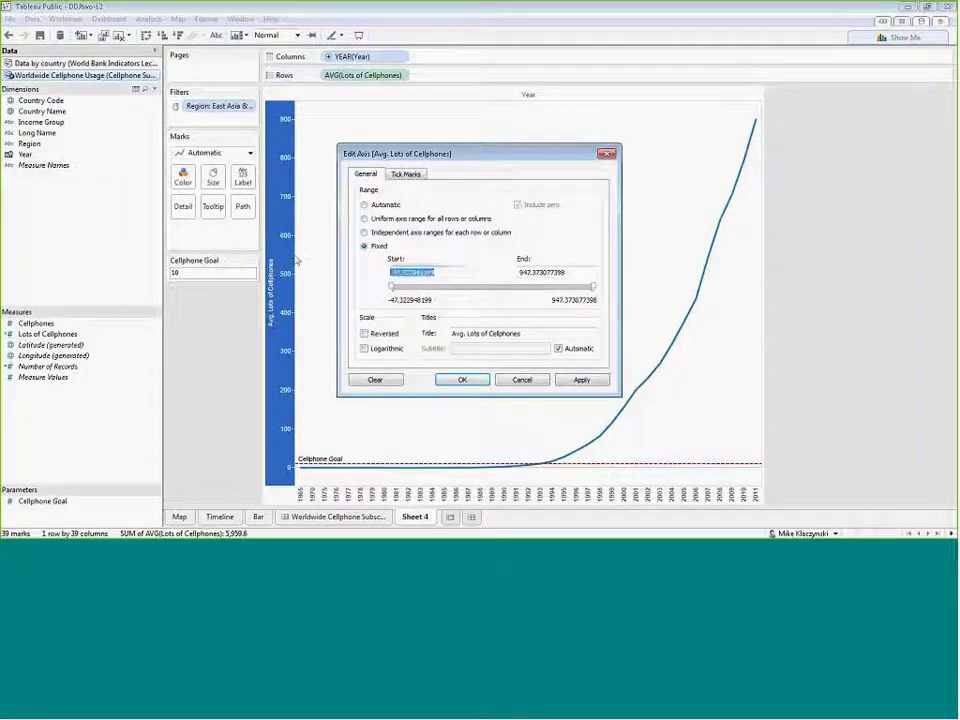
pyautogui.write('0')
pyautogui.press('Tab')
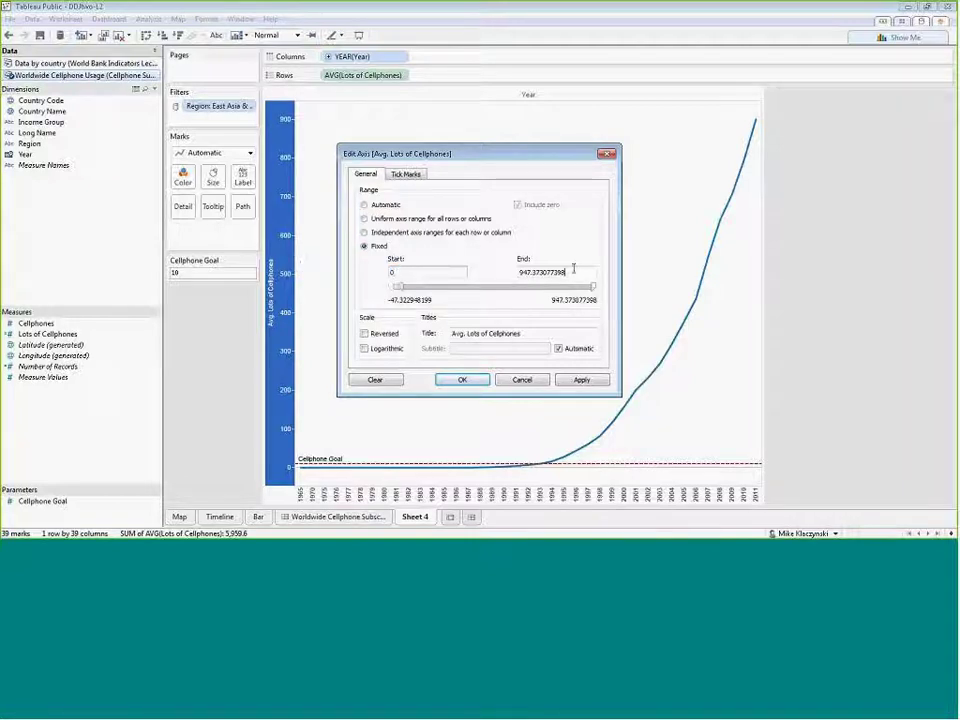
pyautogui.write('1000')
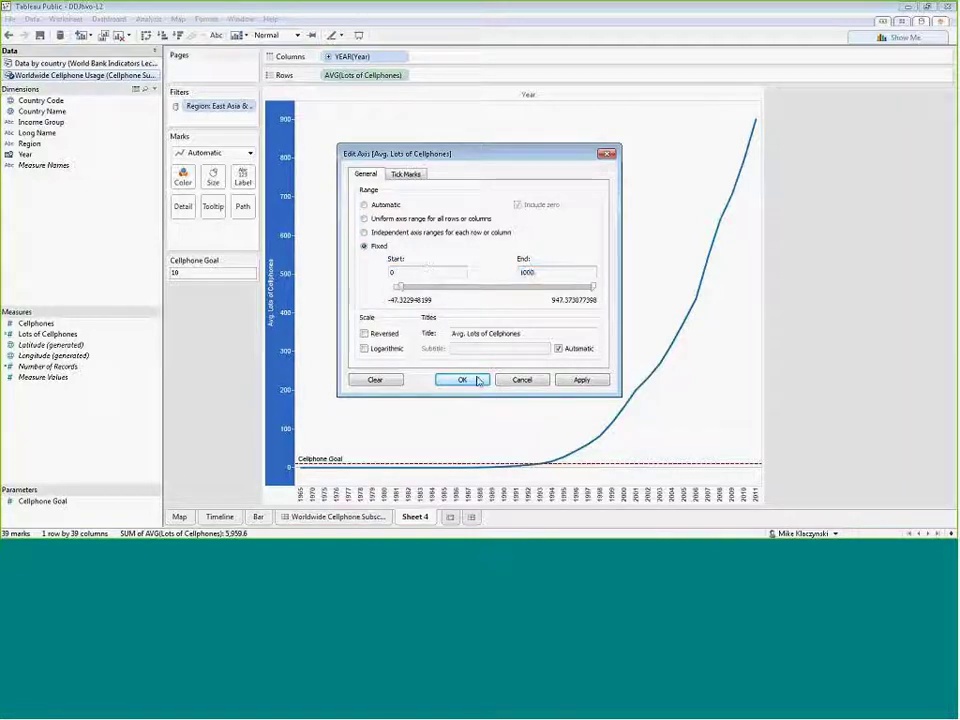
pyautogui.click(463, 379)
pyautogui.click(412, 287)
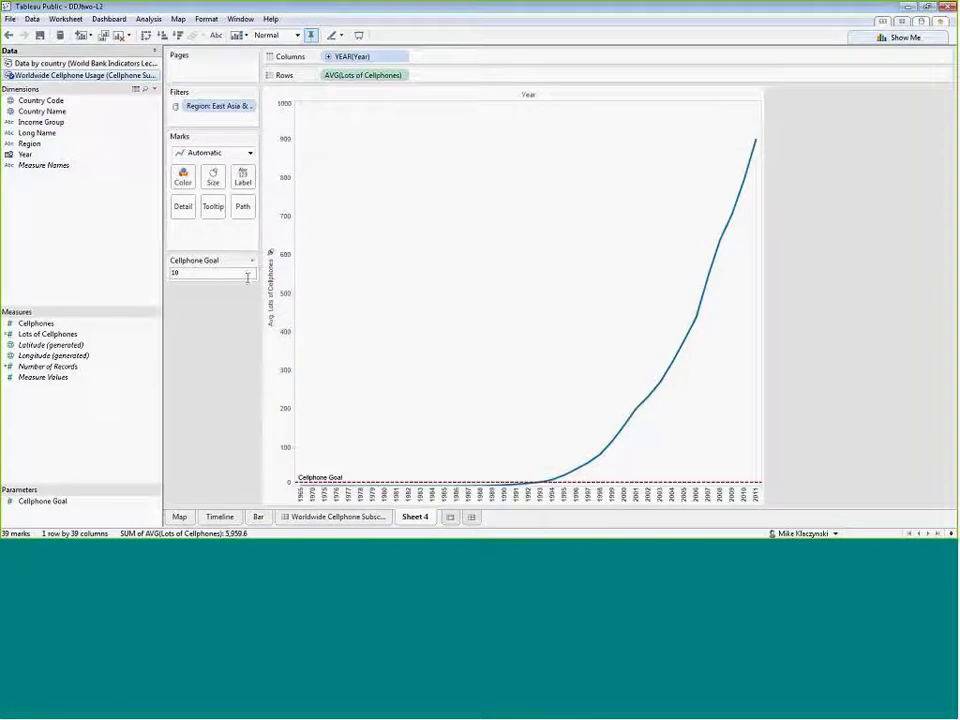
# Lower the Cellphone Goal parameter stepwise to 9, 8, 7 and 6.
pyautogui.doubleClick(175, 274)
pyautogui.write('9')
pyautogui.press('Return')
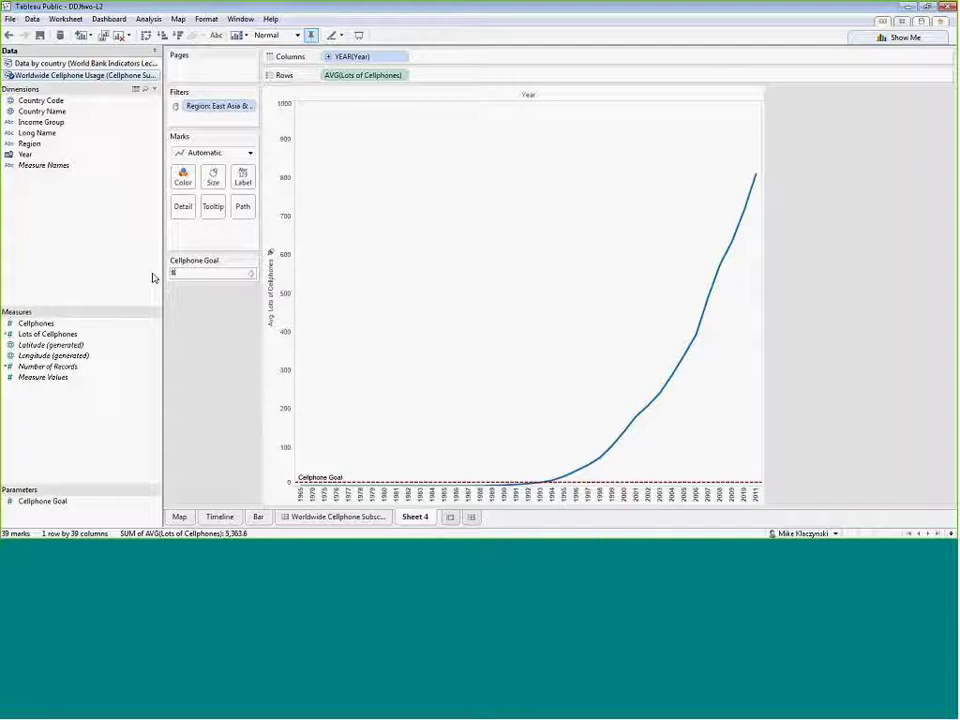
pyautogui.write('8')
pyautogui.press('Return')
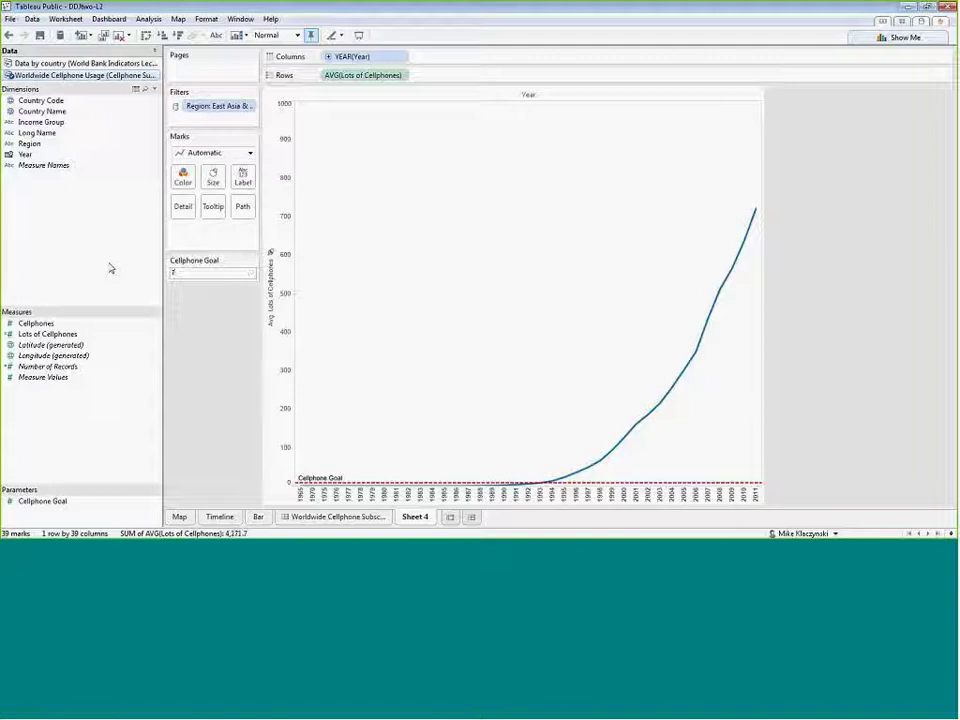
pyautogui.write('7')
pyautogui.press('Return')
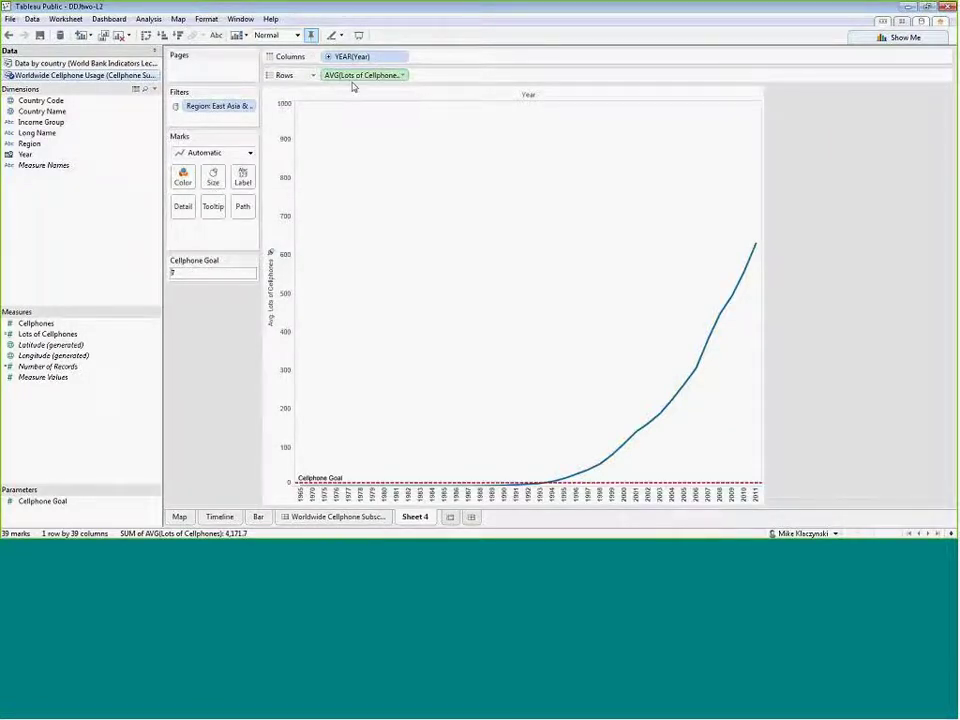
pyautogui.write('6')
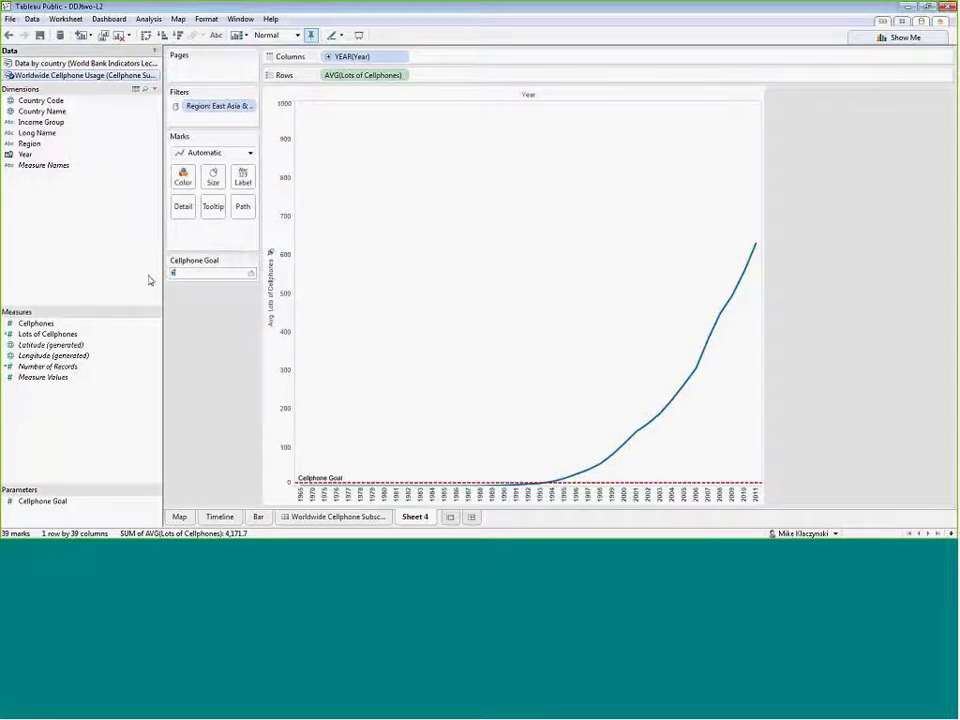
pyautogui.press('Return')
# Add Cellphones to Rows as a dual axis and synchronize it with the Lots of Cellphones axis.
pyautogui.moveTo(51, 331); pyautogui.dragTo(492, 79)
pyautogui.click(492, 79)
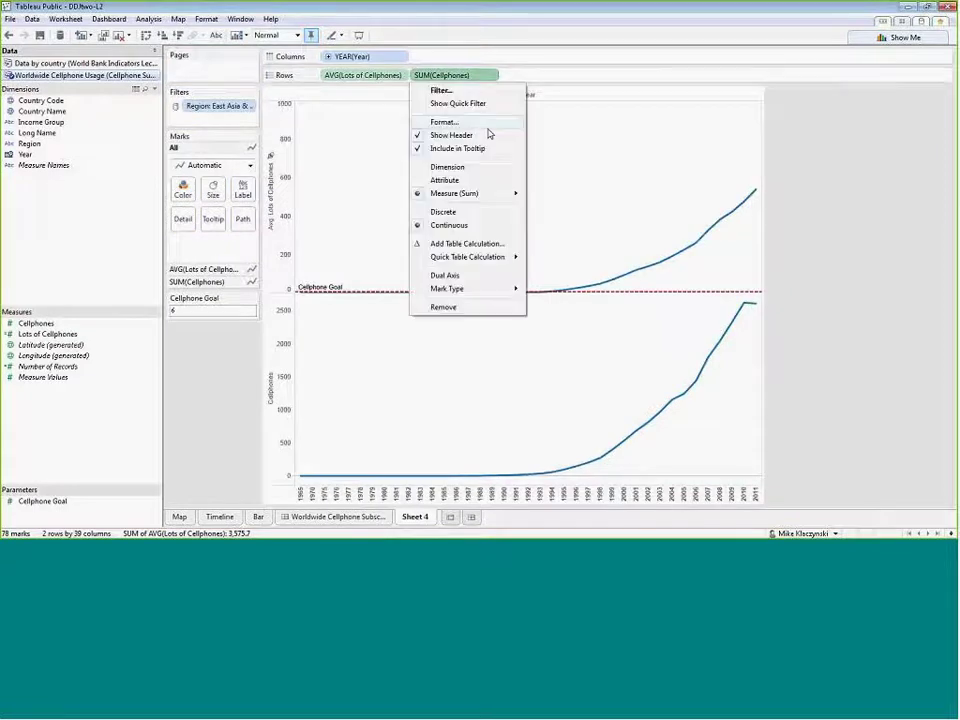
pyautogui.click(456, 277)
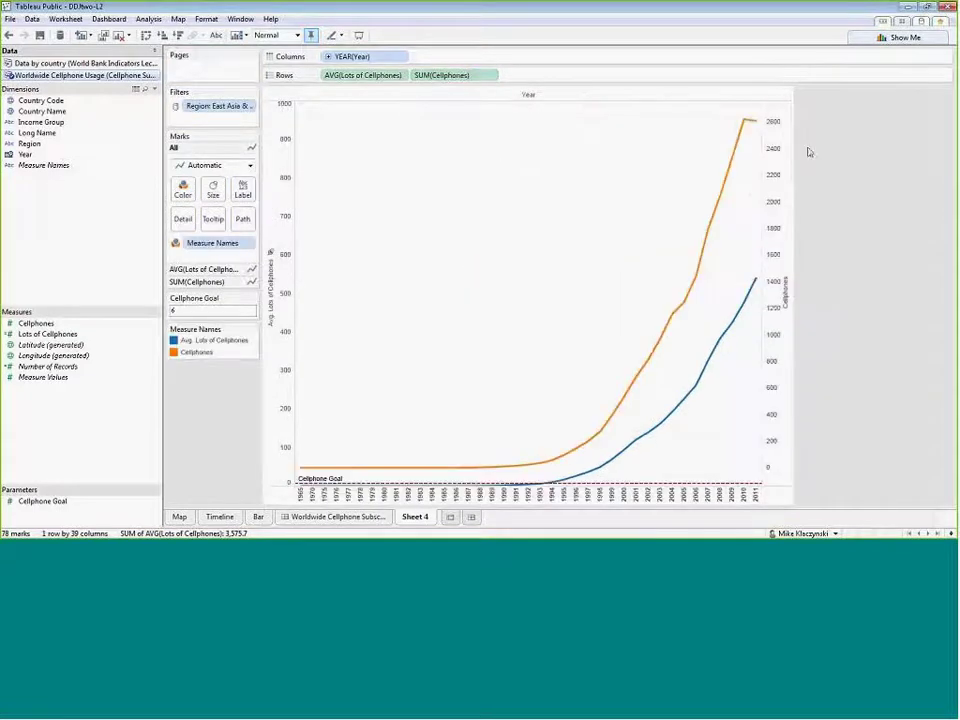
pyautogui.rightClick(782, 147)
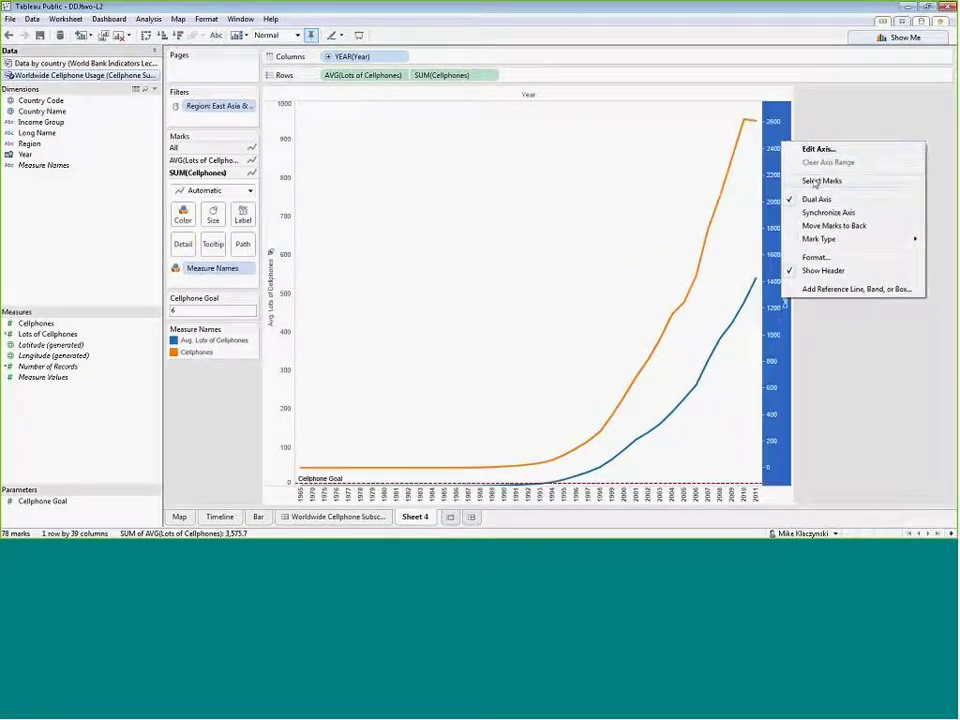
pyautogui.click(828, 212)
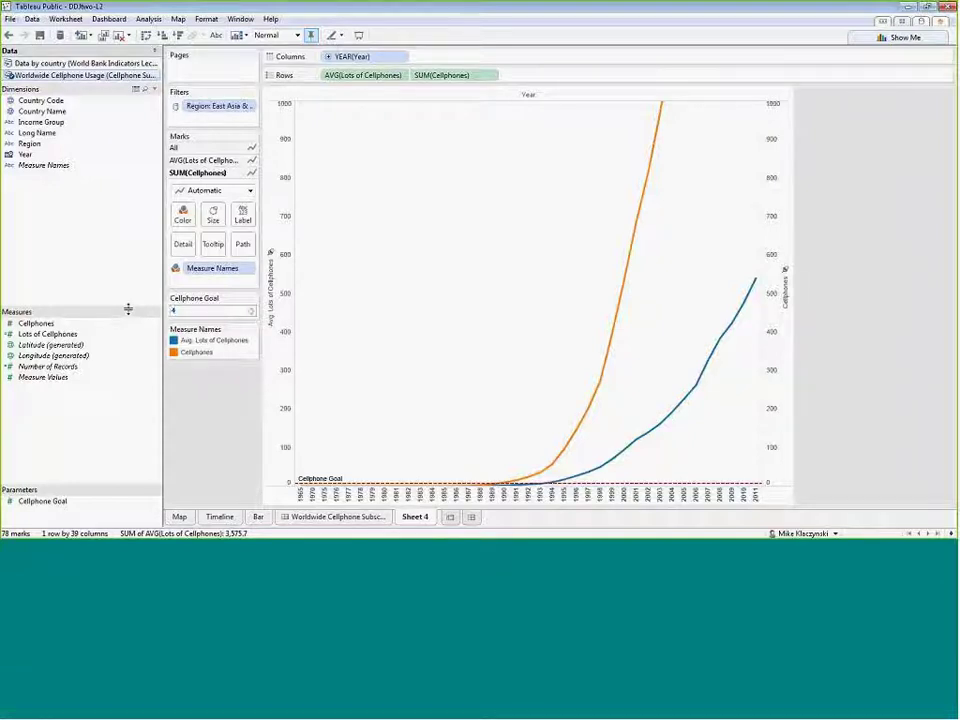
# Set the Cellphone Goal parameter to 4 and aggregate Cellphones on Rows as an average.
pyautogui.press('Return')
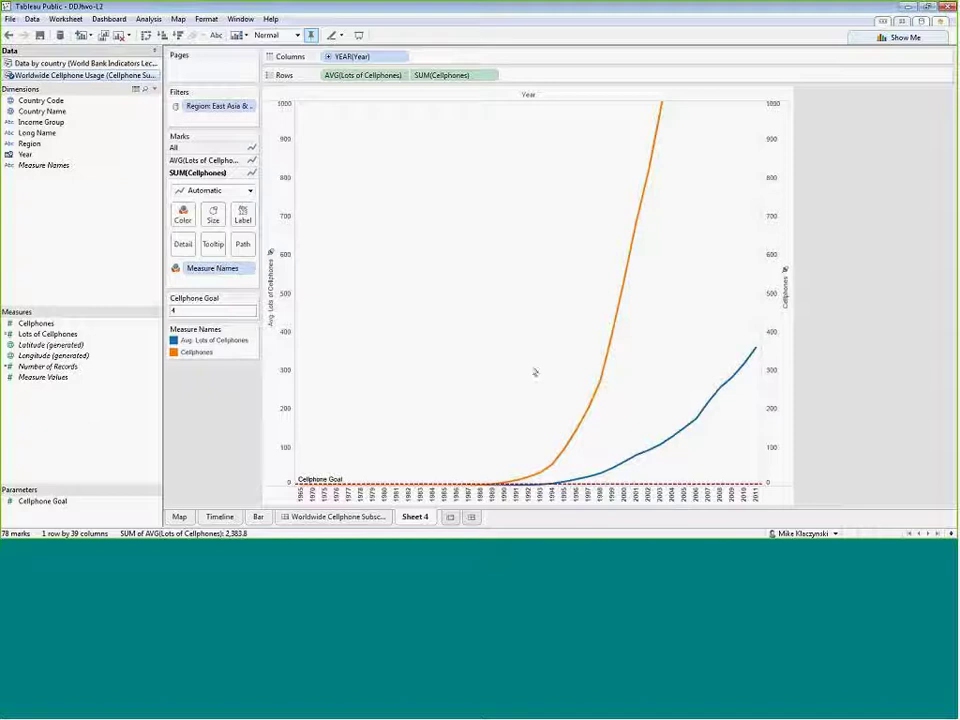
pyautogui.click(490, 75)
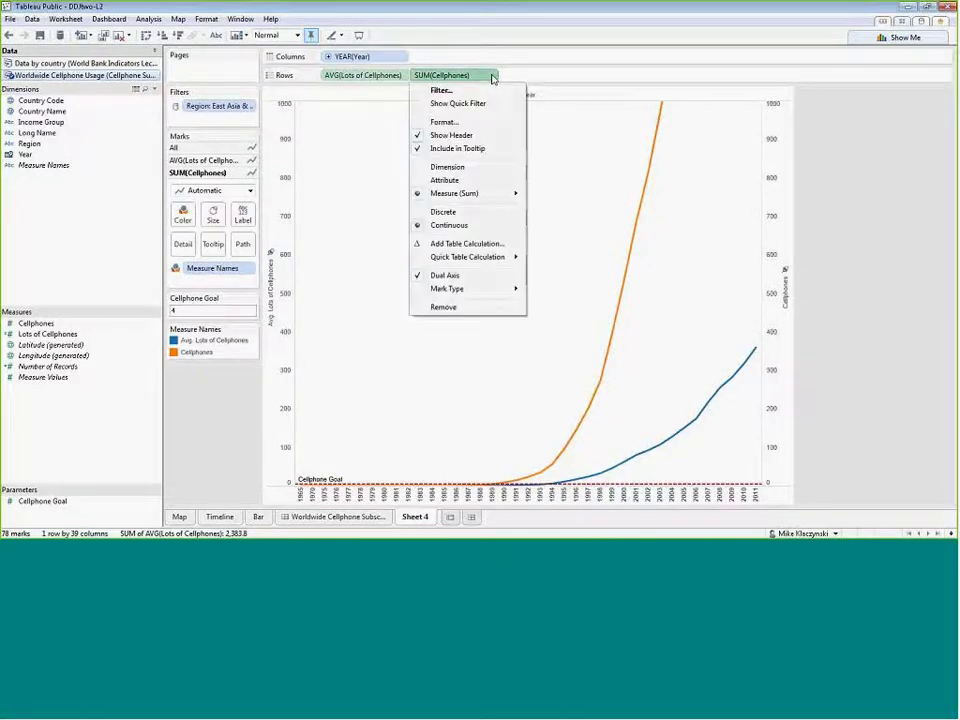
pyautogui.moveTo(465, 191)
pyautogui.click(562, 206)
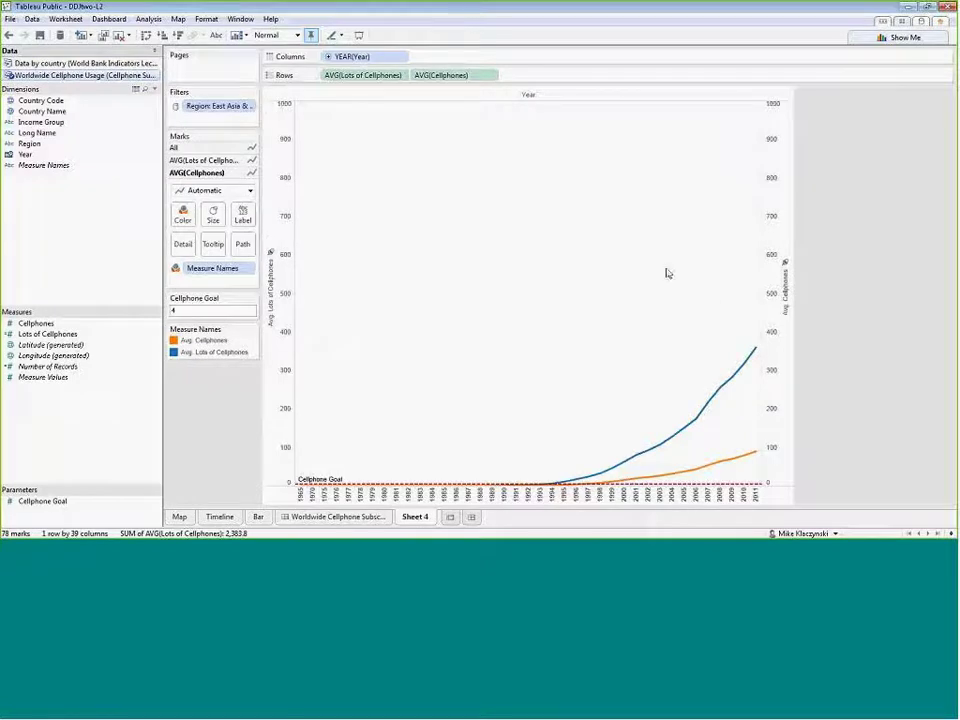
pyautogui.doubleClick(199, 313)
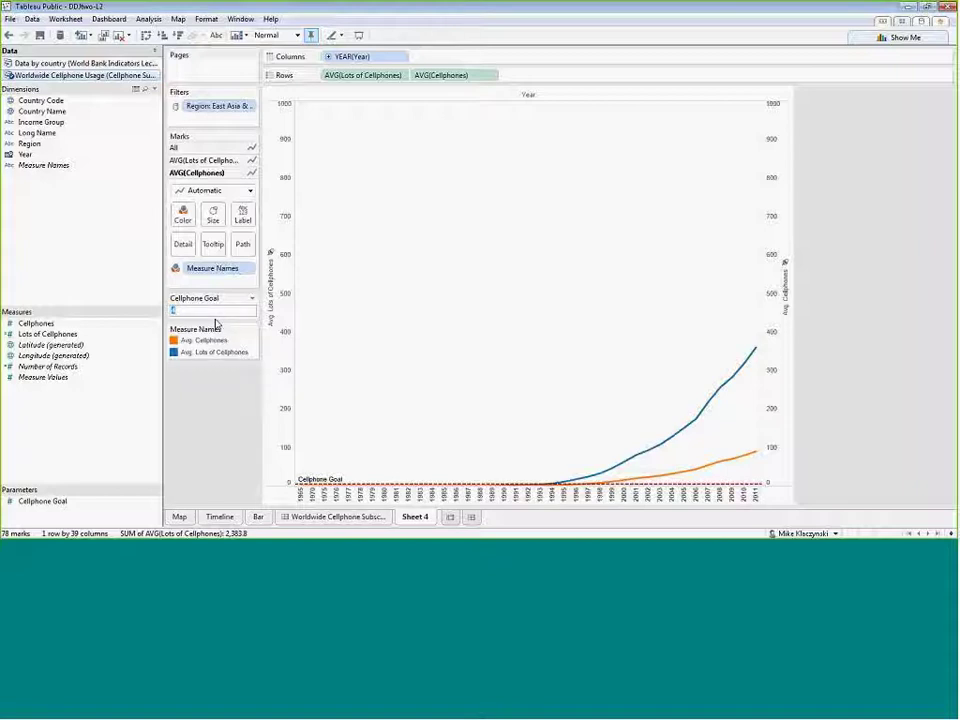
pyautogui.write('4')
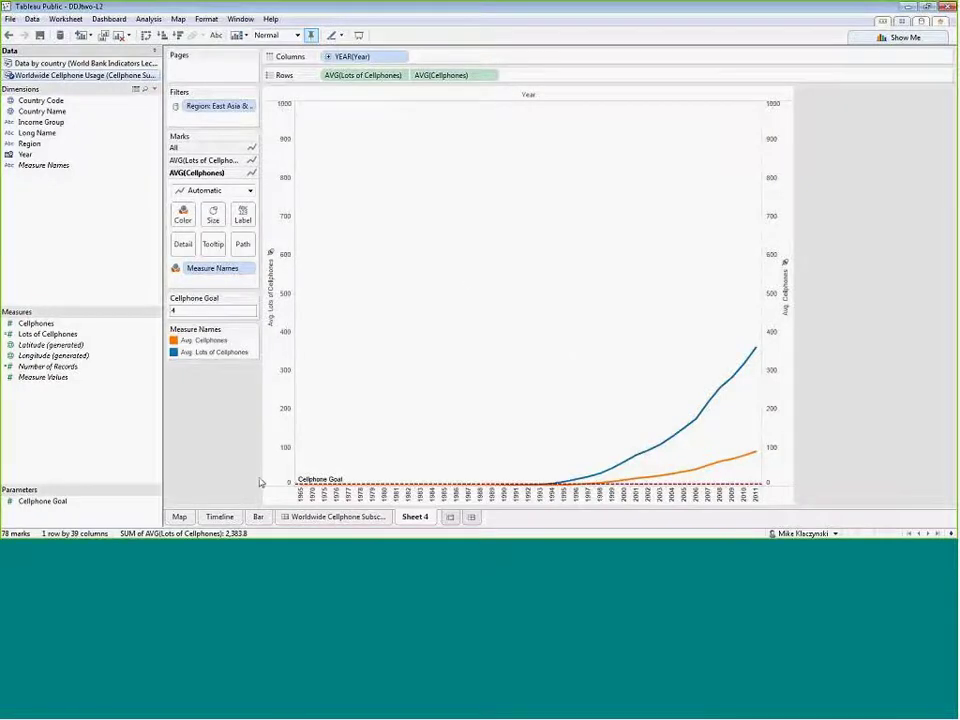
# Reduce the view to average Cellphones by year, removing Lots of Cellphones, the Region filter and Measure Names.
pyautogui.click(179, 517)
pyautogui.click(221, 517)
pyautogui.moveTo(332, 77); pyautogui.dragTo(90, 232)
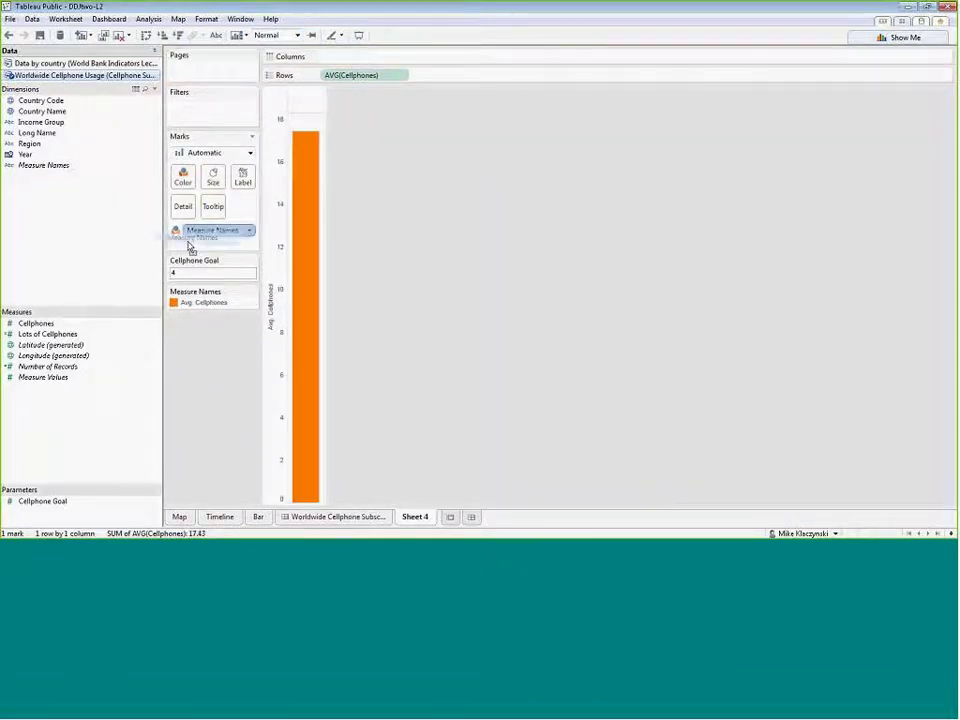
pyautogui.moveTo(190, 234); pyautogui.dragTo(88, 219)
pyautogui.moveTo(210, 108); pyautogui.dragTo(352, 60)
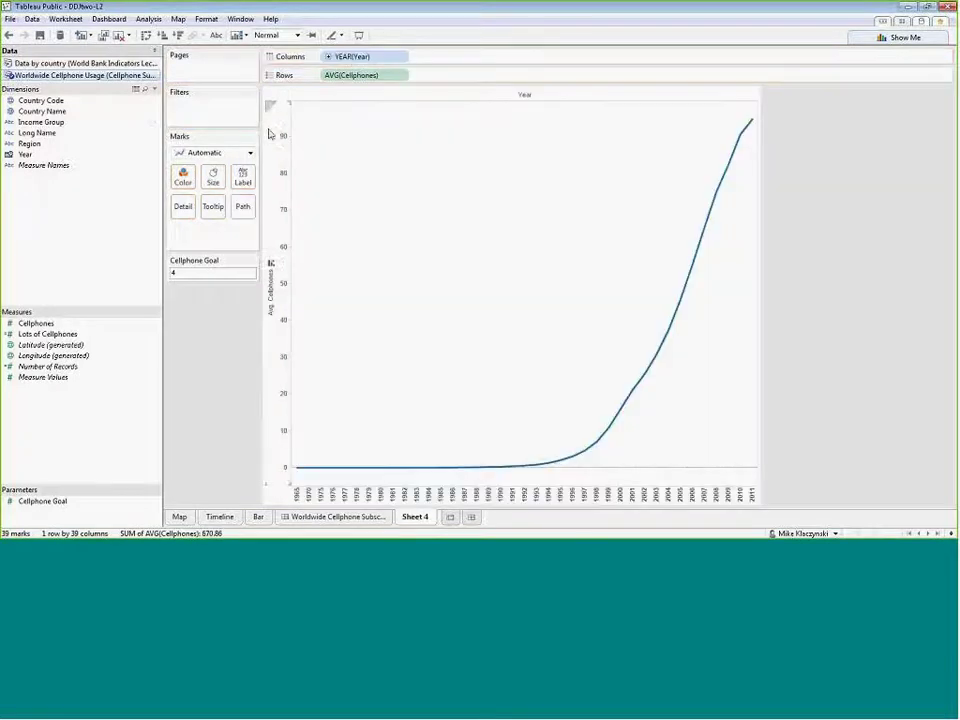
# Place Year on Pages and move the page slider to 2004.
pyautogui.moveTo(28, 155); pyautogui.dragTo(221, 65)
pyautogui.moveTo(175, 117); pyautogui.dragTo(238, 118)
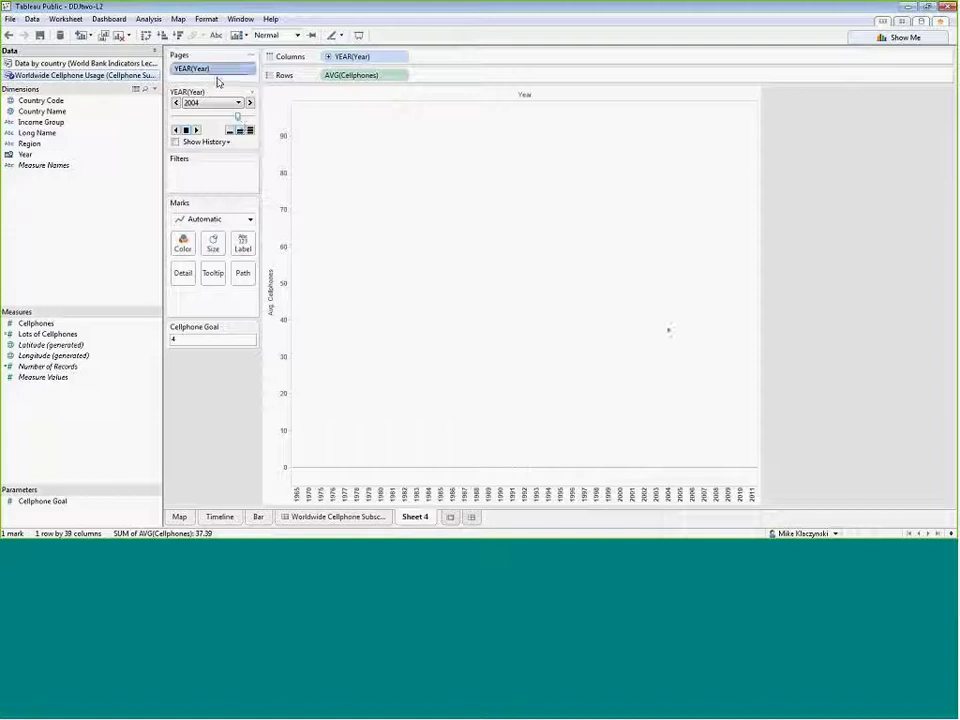
# Move Year from Pages to Filters as a years filter with all values selected.
pyautogui.moveTo(198, 72); pyautogui.dragTo(213, 172)
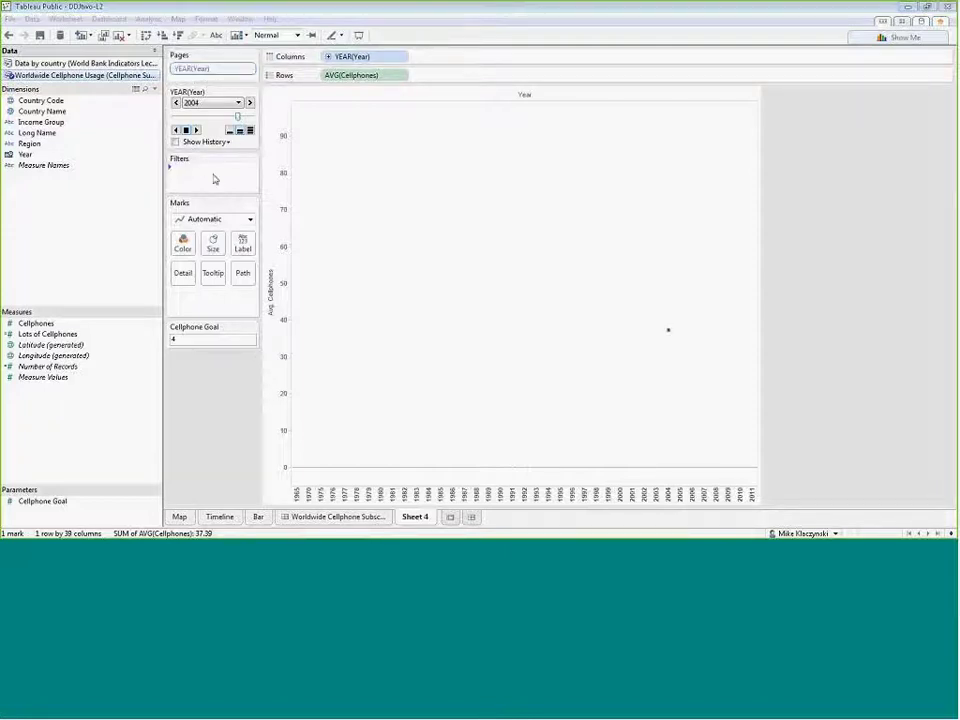
pyautogui.click(412, 214)
pyautogui.click(483, 376)
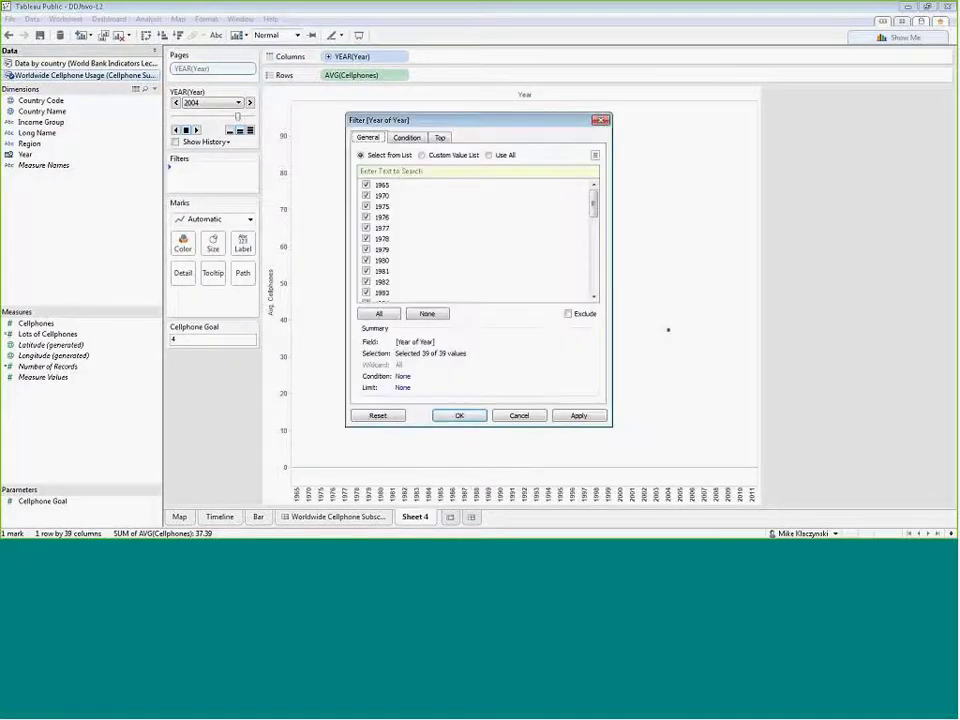
pyautogui.click(465, 413)
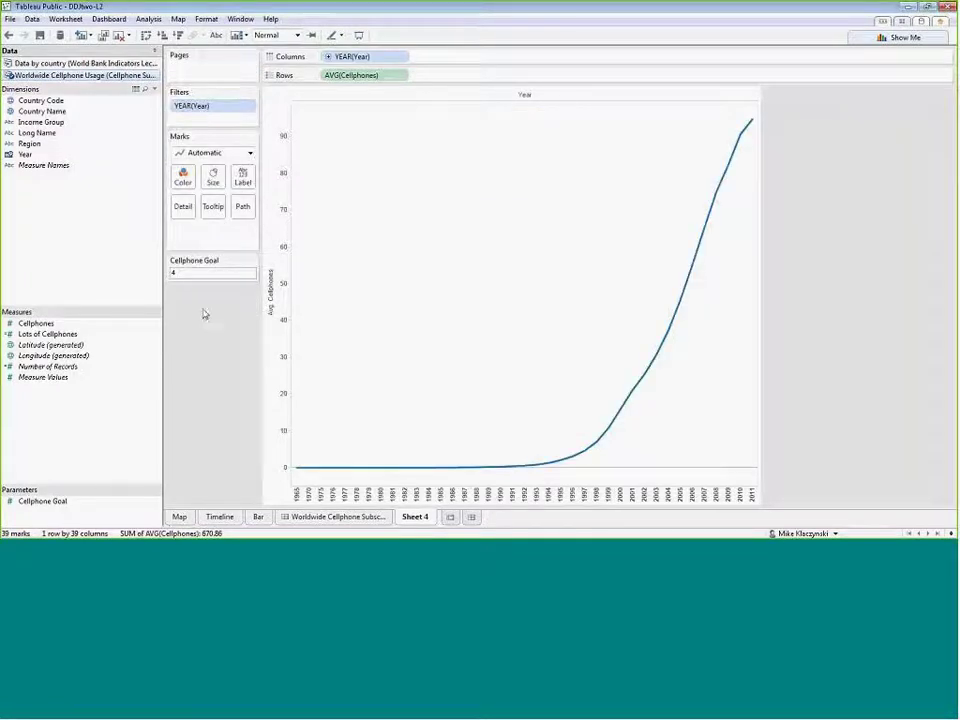
# Hide the Cellphone Goal card and show a quick filter for Year.
pyautogui.click(246, 262)
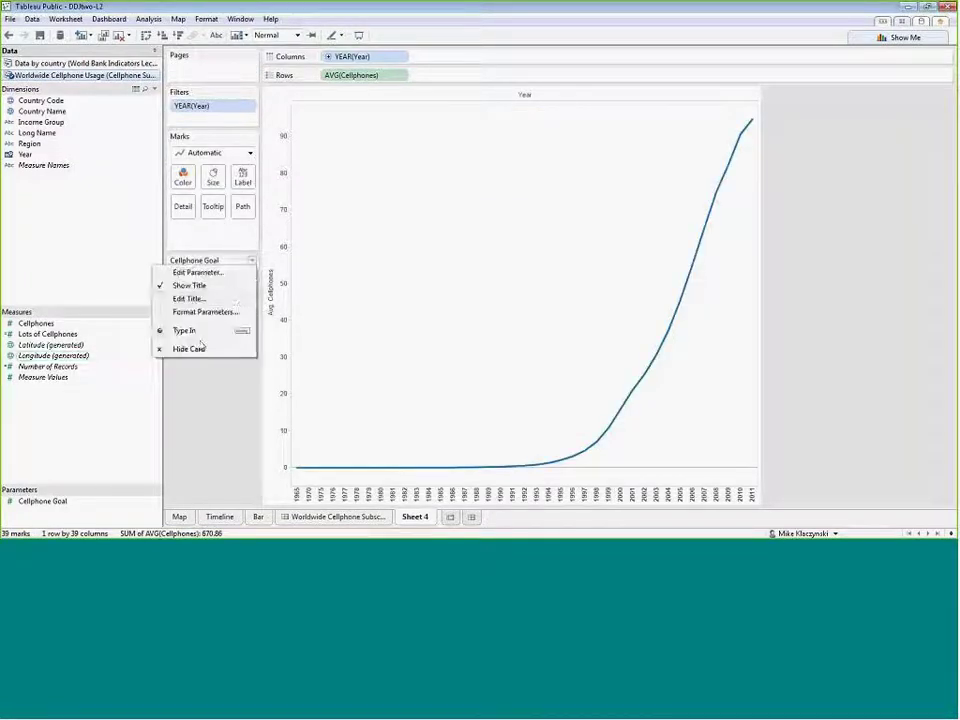
pyautogui.click(171, 349)
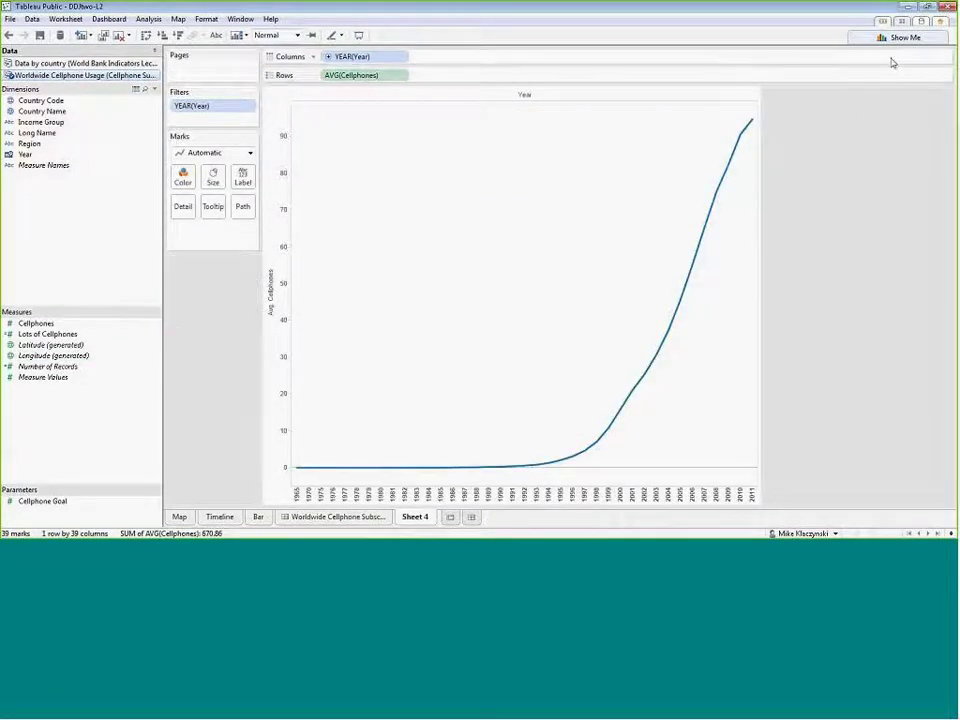
pyautogui.click(250, 106)
pyautogui.click(238, 133)
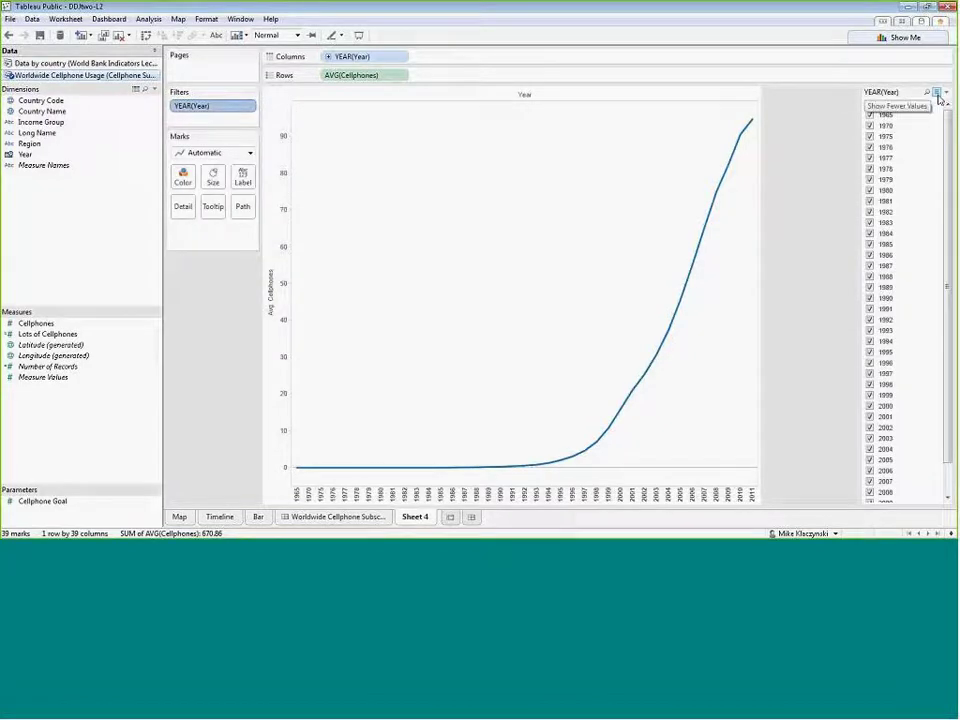
# Change the Year quick filter to a single-value slider and place it beneath the Marks card.
pyautogui.click(945, 92)
pyautogui.click(870, 231)
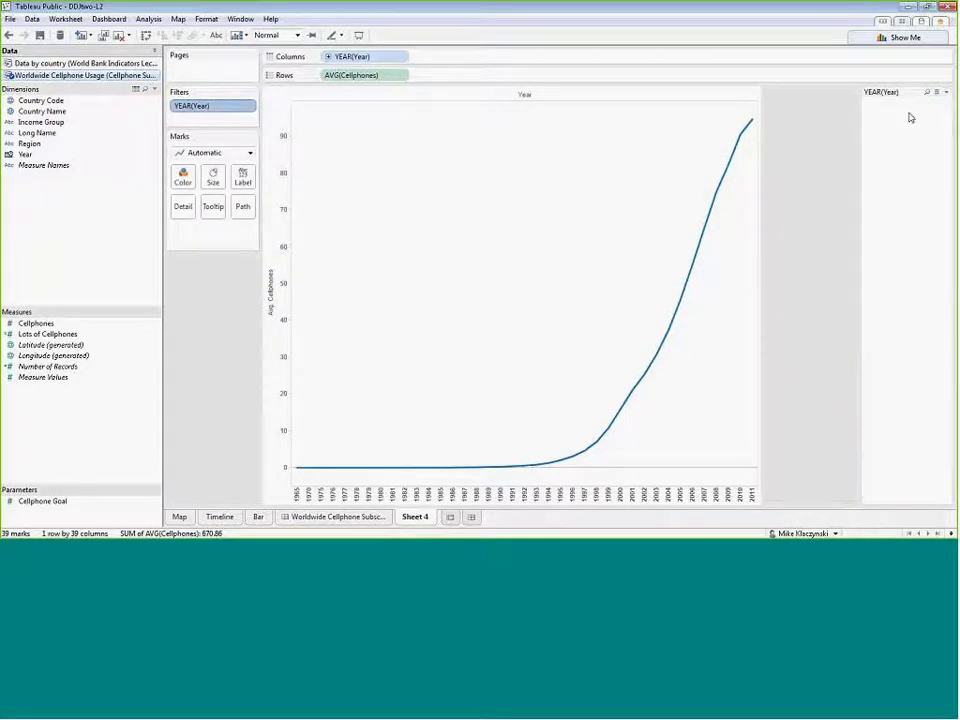
pyautogui.moveTo(906, 92); pyautogui.dragTo(235, 270)
# Move the Year quick filter year by year forward and back, ending on 1987.
pyautogui.click(252, 288)
pyautogui.click(252, 288)
pyautogui.click(252, 288)
pyautogui.click(252, 288)
pyautogui.click(252, 288)
pyautogui.click(252, 288)
pyautogui.click(252, 288)
pyautogui.click(252, 288)
pyautogui.click(252, 288)
pyautogui.click(252, 288)
pyautogui.click(252, 288)
pyautogui.click(252, 288)
pyautogui.click(252, 288)
pyautogui.click(252, 288)
pyautogui.click(252, 288)
pyautogui.click(252, 288)
pyautogui.click(252, 288)
pyautogui.click(252, 288)
pyautogui.click(252, 288)
pyautogui.click(252, 288)
pyautogui.click(252, 288)
pyautogui.click(252, 288)
pyautogui.click(252, 288)
pyautogui.click(252, 288)
pyautogui.click(252, 288)
pyautogui.click(252, 288)
pyautogui.click(252, 288)
pyautogui.click(240, 287)
pyautogui.click(240, 287)
pyautogui.click(240, 287)
pyautogui.click(240, 287)
pyautogui.click(240, 287)
pyautogui.click(240, 287)
pyautogui.click(240, 287)
pyautogui.click(240, 287)
pyautogui.click(240, 287)
pyautogui.click(240, 287)
pyautogui.click(240, 287)
pyautogui.click(240, 287)
pyautogui.click(240, 287)
pyautogui.click(240, 287)
pyautogui.click(240, 287)
pyautogui.click(240, 287)
pyautogui.click(240, 287)
pyautogui.click(240, 287)
pyautogui.click(240, 287)
pyautogui.click(240, 287)
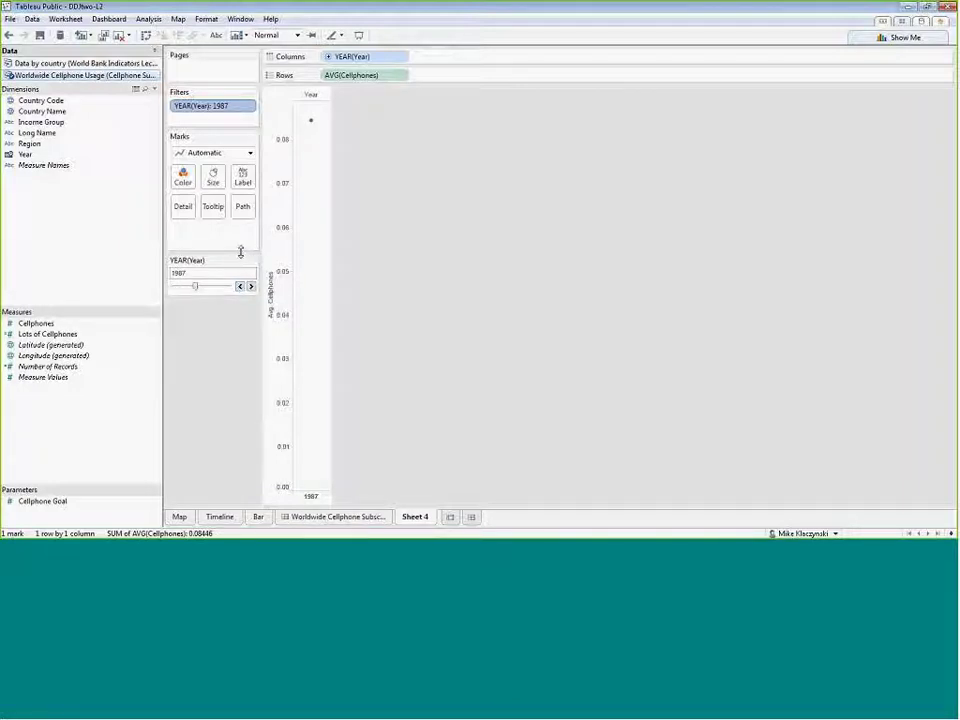
# Move Year from Filters to Pages and scrub the page control back and forth through the years.
pyautogui.moveTo(208, 110); pyautogui.dragTo(208, 79)
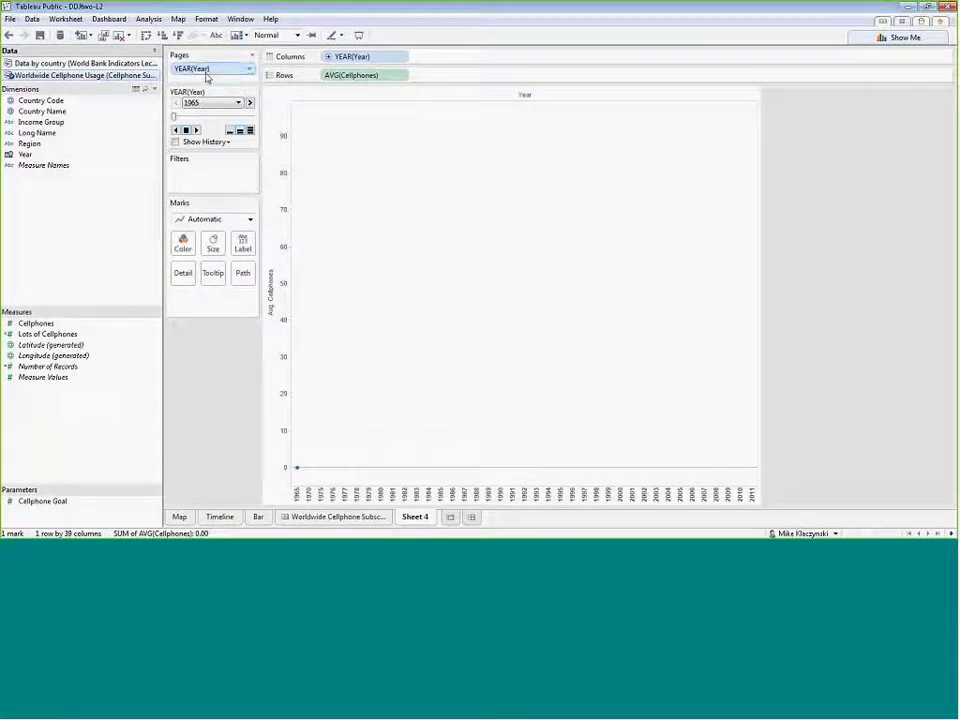
pyautogui.moveTo(175, 118); pyautogui.dragTo(232, 117)
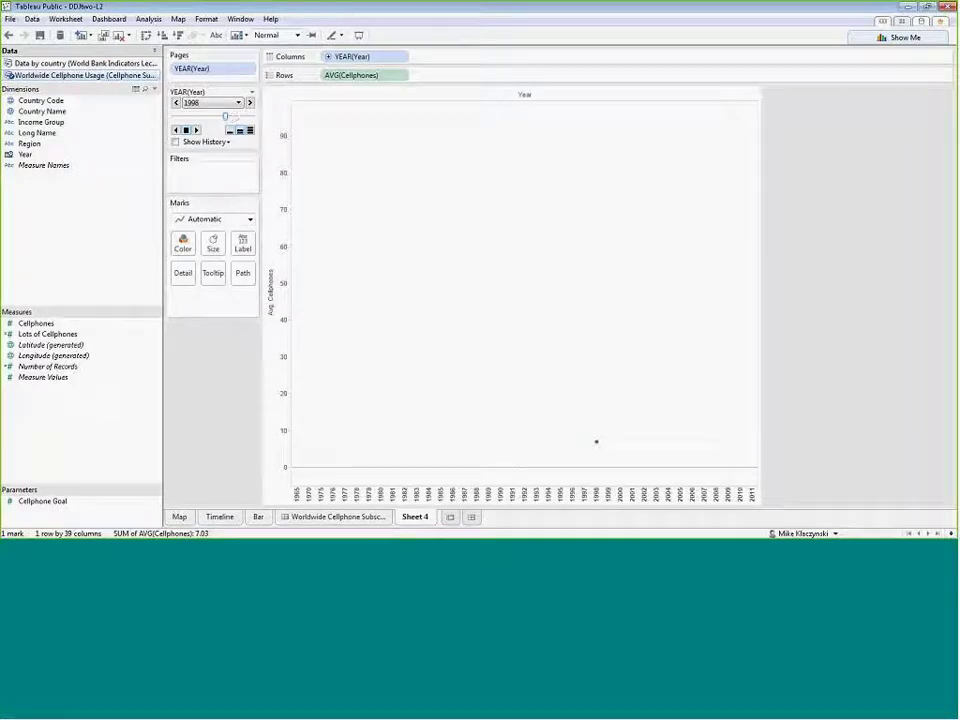
pyautogui.click(175, 119)
pyautogui.moveTo(175, 119); pyautogui.dragTo(252, 117)
pyautogui.click(178, 119)
pyautogui.moveTo(174, 118); pyautogui.dragTo(200, 118)
pyautogui.moveTo(202, 120); pyautogui.dragTo(173, 117)
pyautogui.moveTo(174, 117)
pyautogui.mouseDown()
pyautogui.moveTo(252, 121)
pyautogui.moveTo(179, 119)
pyautogui.mouseUp()
# Move Year from Pages to Filters with all values selected and show its quick filter.
pyautogui.moveTo(207, 72); pyautogui.dragTo(209, 182)
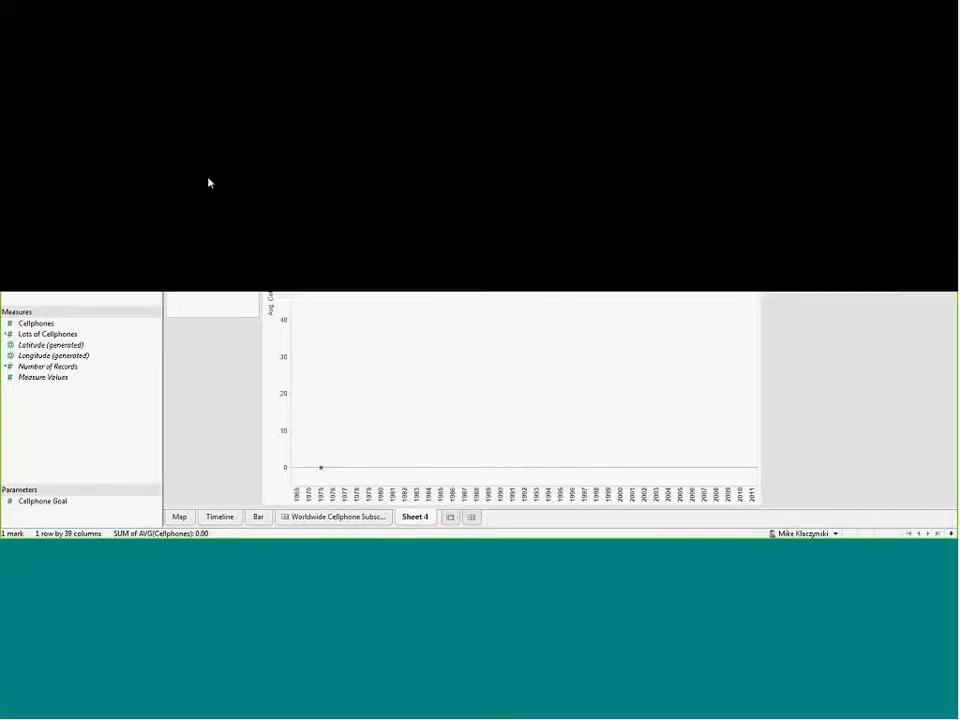
pyautogui.click(407, 212)
pyautogui.click(495, 376)
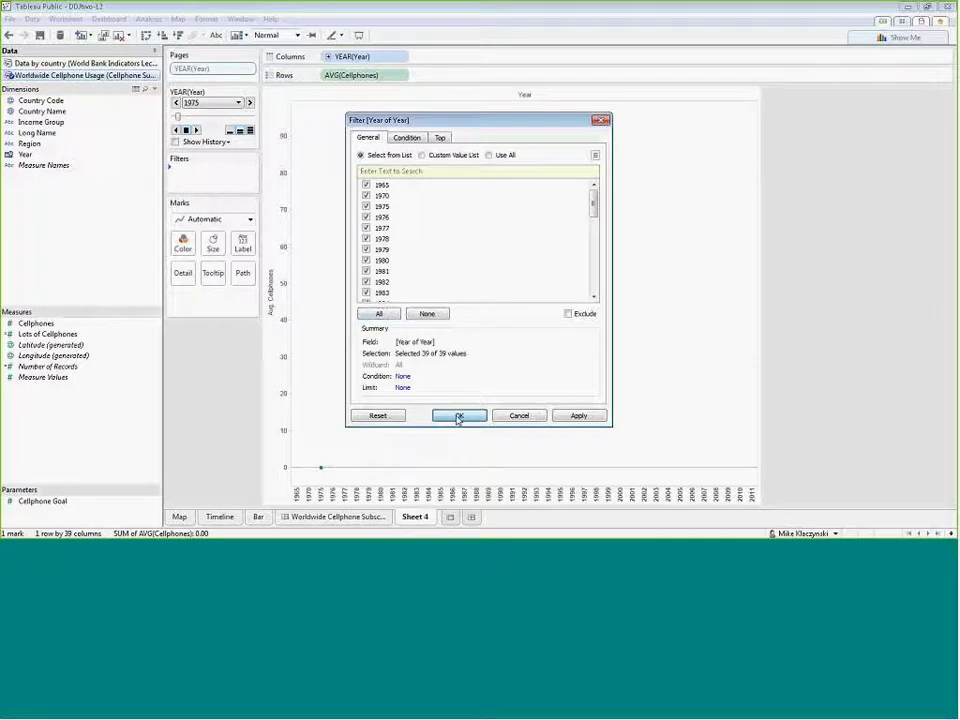
pyautogui.click(458, 416)
pyautogui.click(251, 106)
pyautogui.click(242, 137)
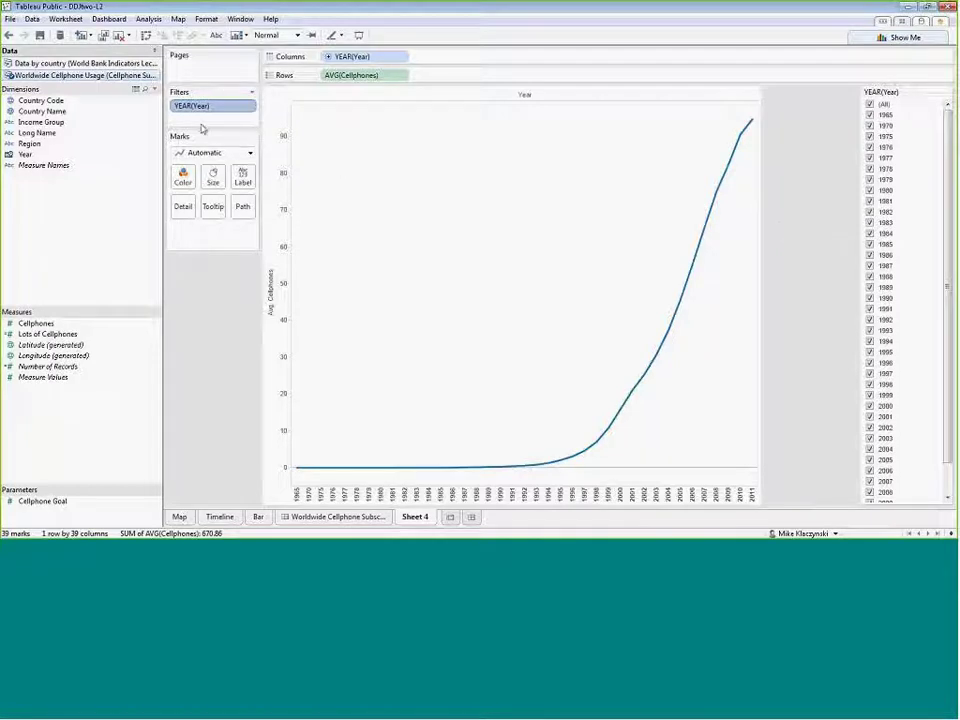
# Return Year from Filters to Pages and limit the page history length to the last 5.
pyautogui.moveTo(200, 108); pyautogui.dragTo(200, 68)
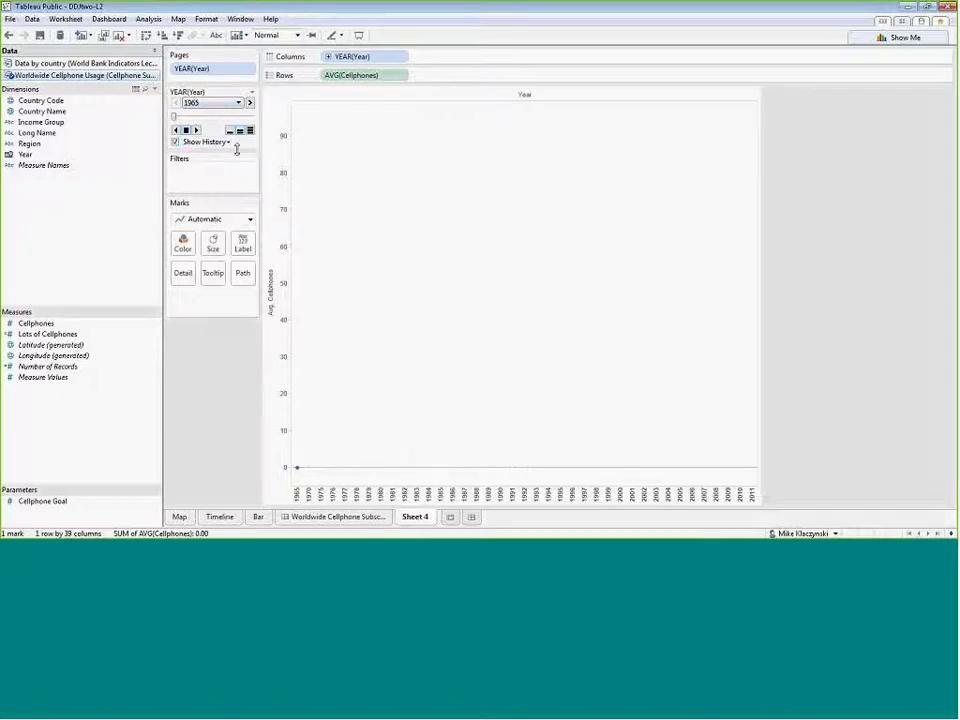
pyautogui.click(228, 143)
pyautogui.click(241, 211)
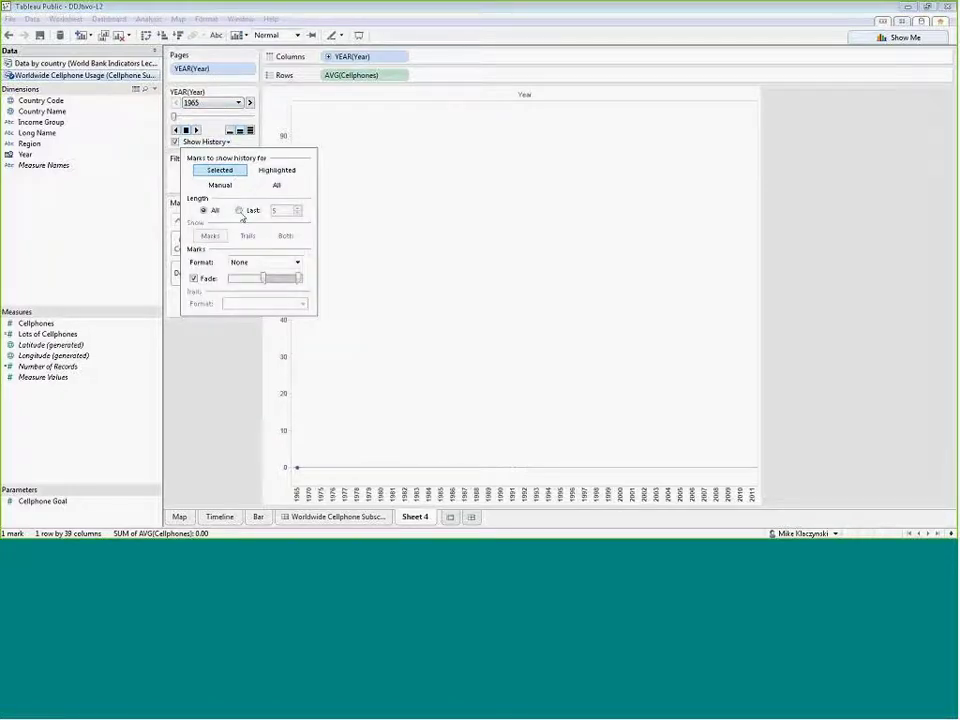
pyautogui.click(402, 236)
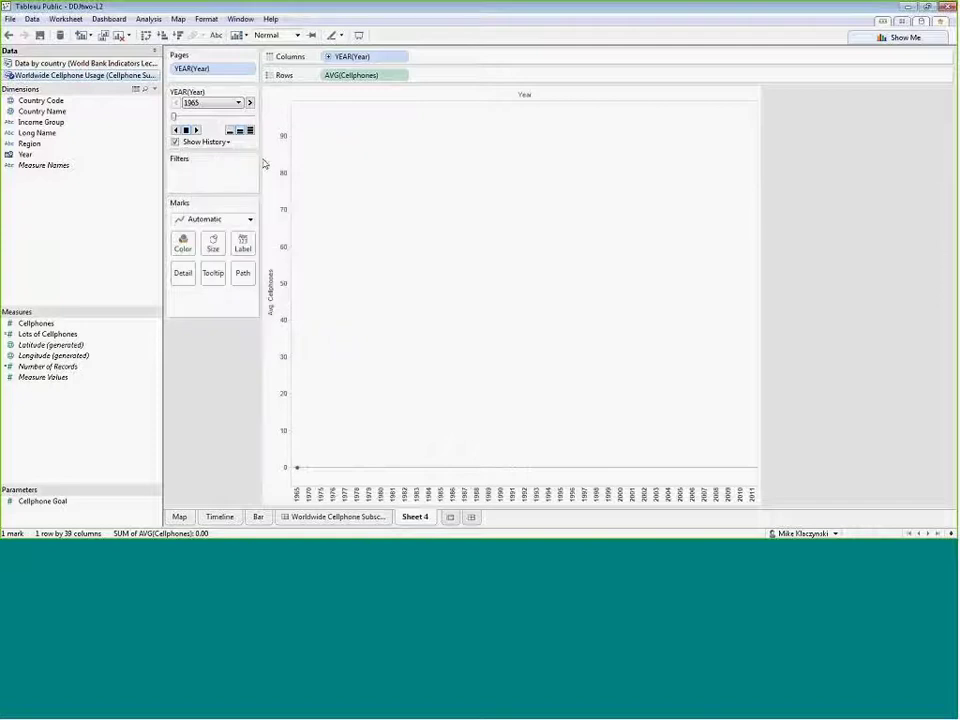
# Advance the page control to 1985 and show history for all marks over the full length.
pyautogui.moveTo(179, 119); pyautogui.dragTo(197, 118)
pyautogui.click(205, 141)
pyautogui.click(276, 185)
pyautogui.click(217, 143)
pyautogui.click(207, 210)
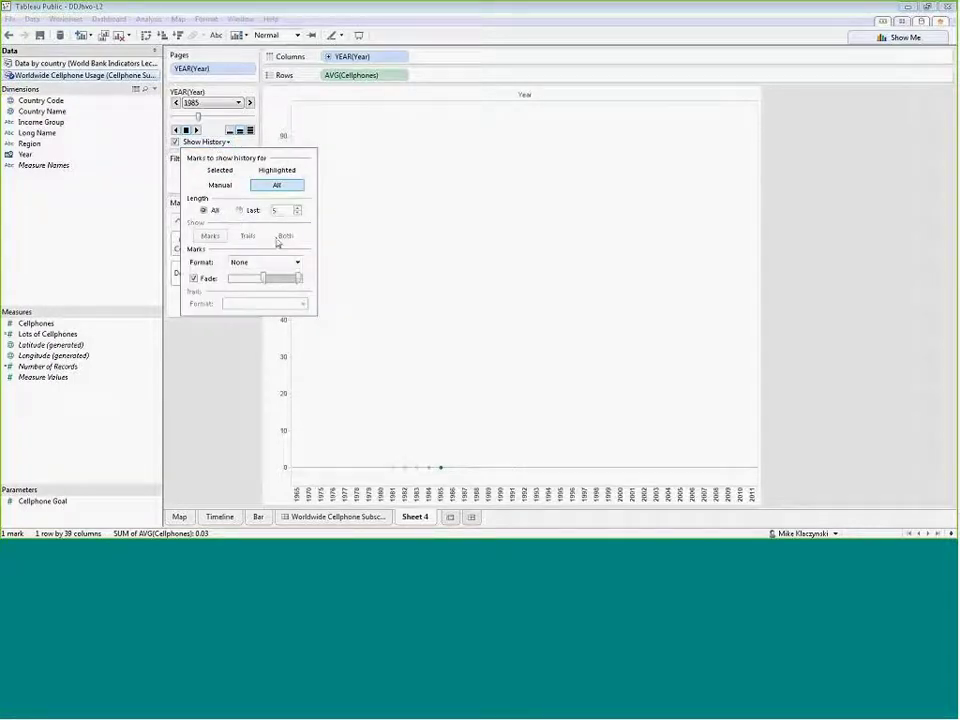
# Change the mark type to Circle and display the page history as trails.
pyautogui.click(249, 219)
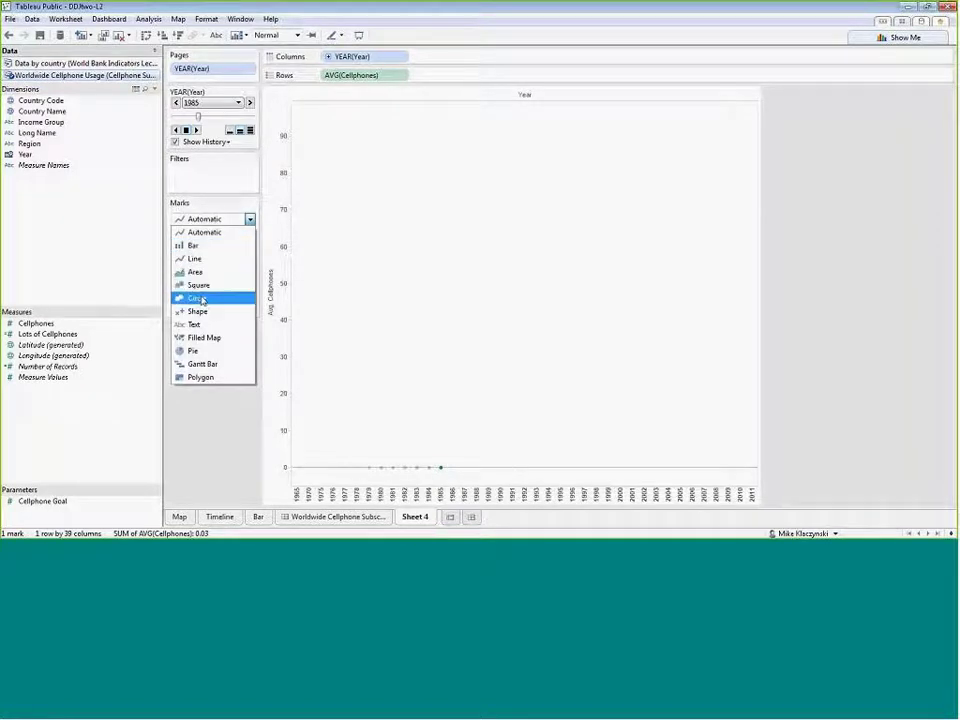
pyautogui.click(198, 298)
pyautogui.click(227, 142)
pyautogui.click(253, 242)
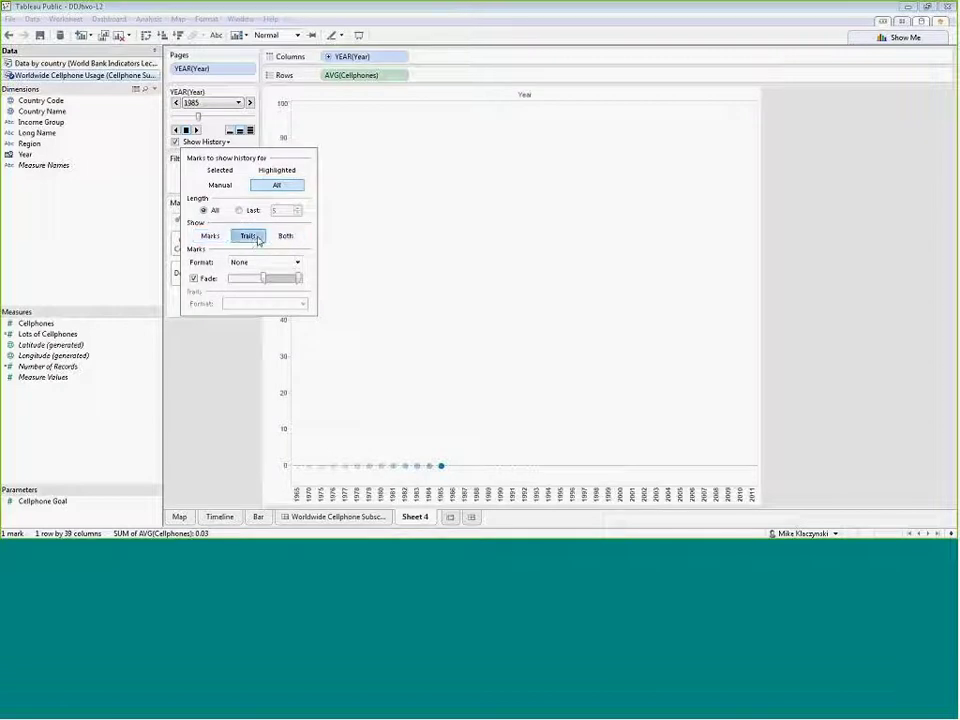
pyautogui.click(416, 274)
# Advance the page control to 2008, limit the trails to the last 5, and step back to 2006.
pyautogui.moveTo(199, 117); pyautogui.dragTo(246, 124)
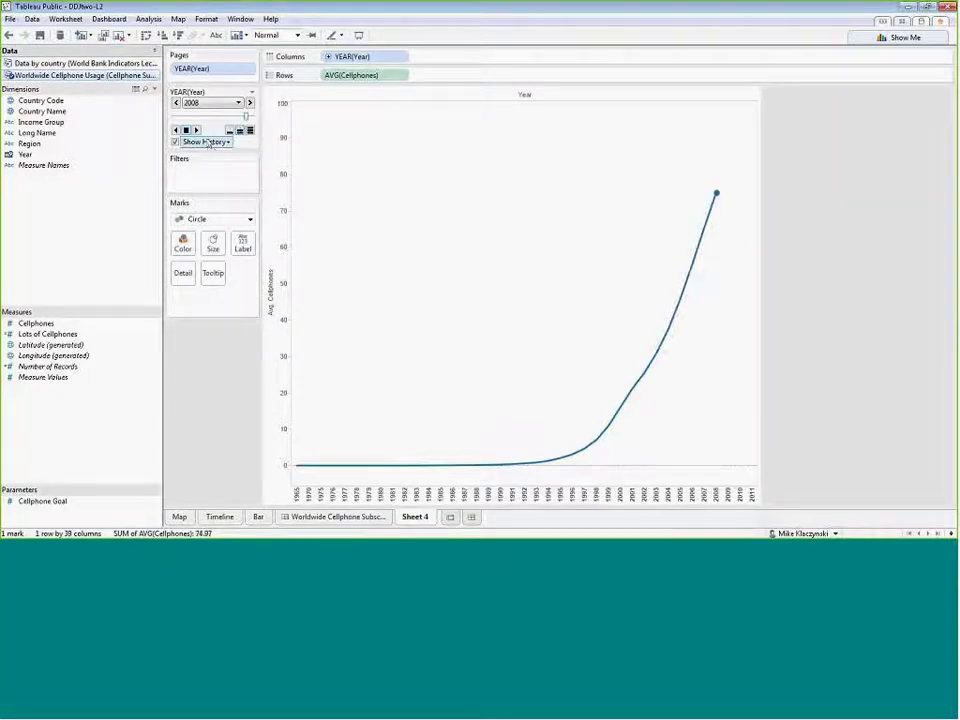
pyautogui.click(228, 141)
pyautogui.click(238, 211)
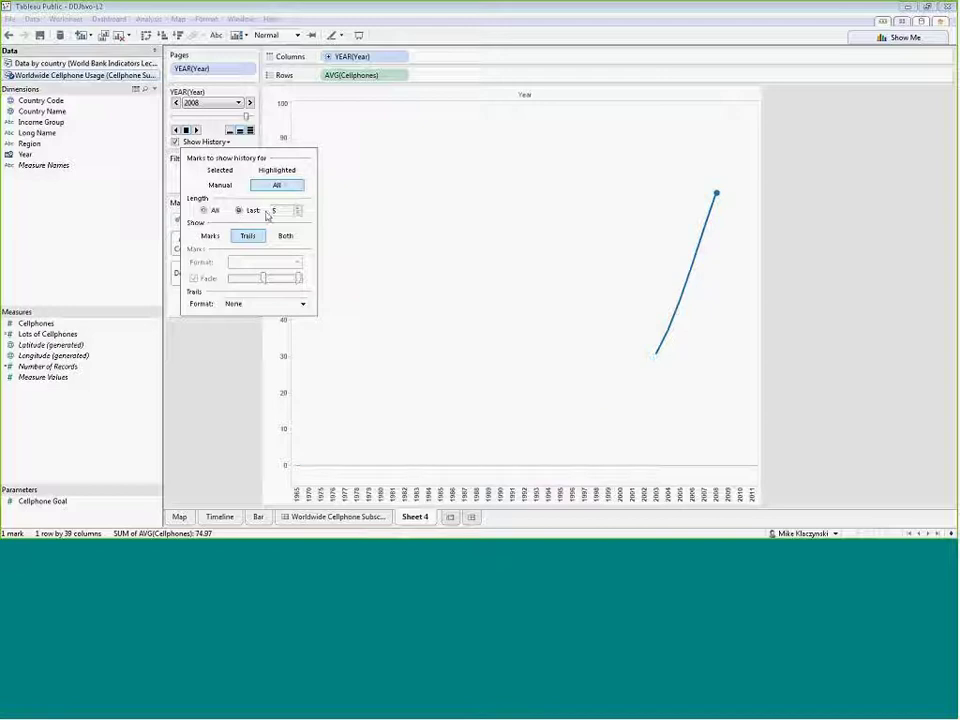
pyautogui.click(407, 212)
pyautogui.moveTo(247, 117)
pyautogui.mouseDown()
pyautogui.moveTo(187, 121)
pyautogui.moveTo(241, 117)
pyautogui.mouseUp()
pyautogui.click(227, 142)
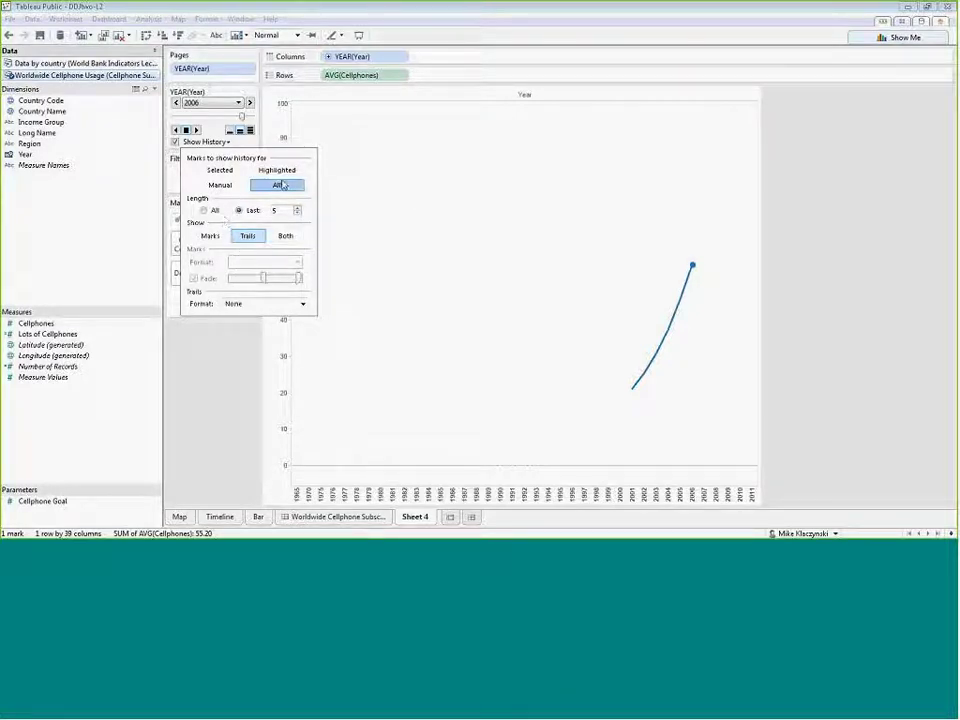
pyautogui.click(465, 206)
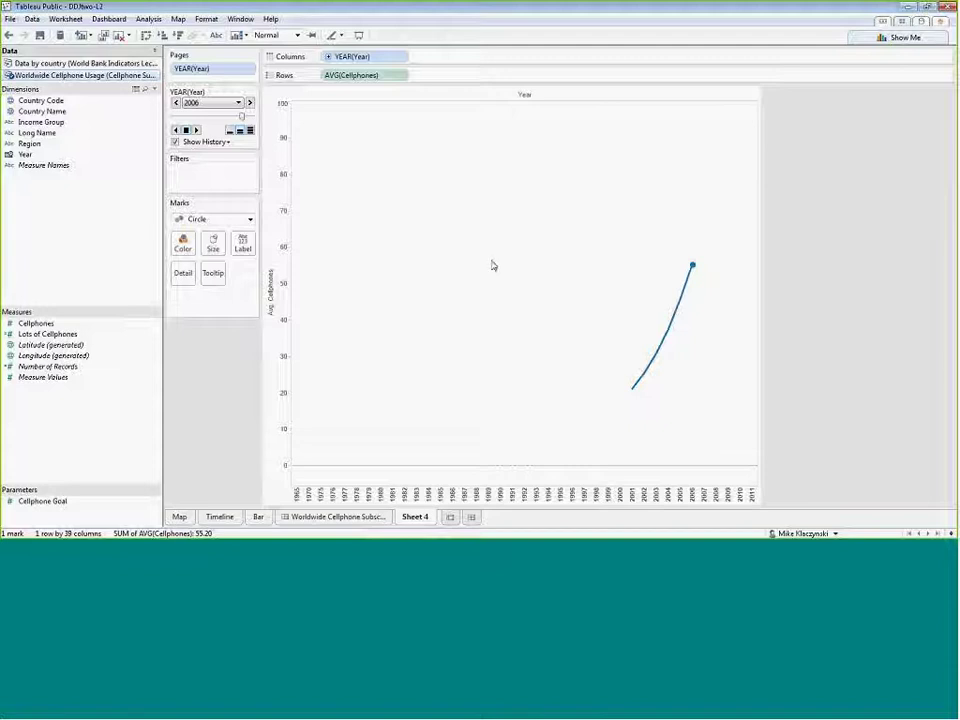
# Open the worldwide cellphone dashboard and show the map's Year of Year quick filter on it.
pyautogui.click(333, 519)
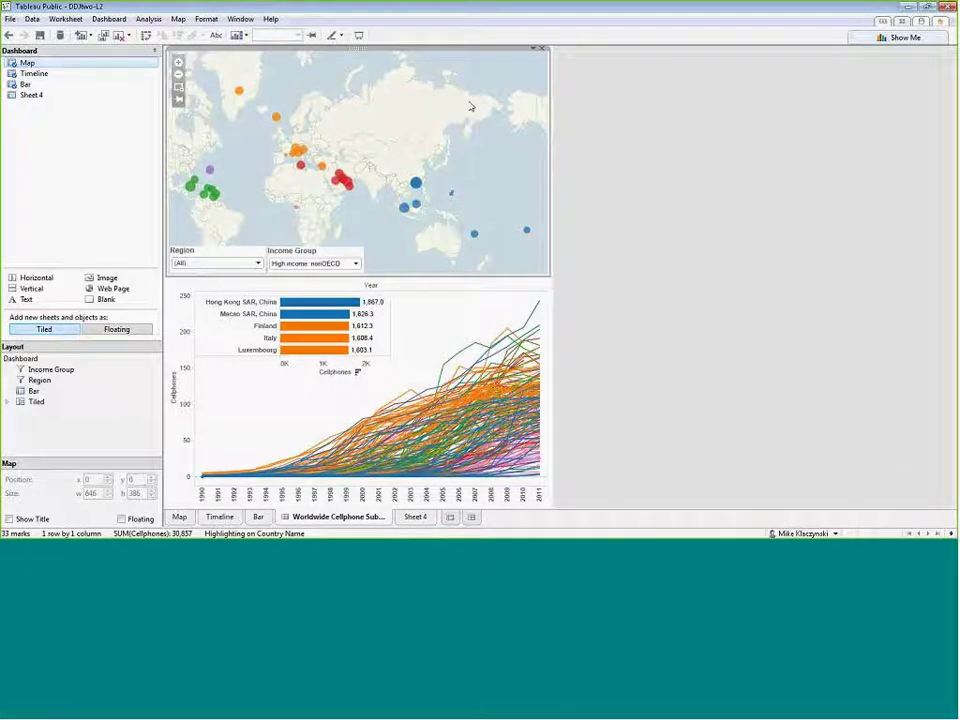
pyautogui.click(535, 48)
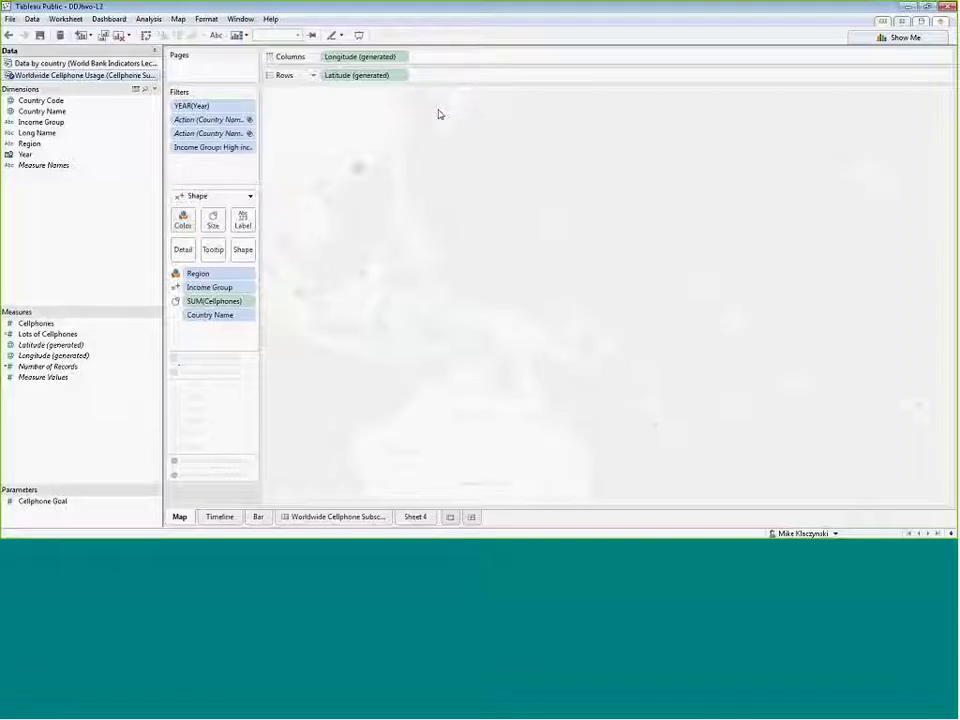
pyautogui.click(315, 517)
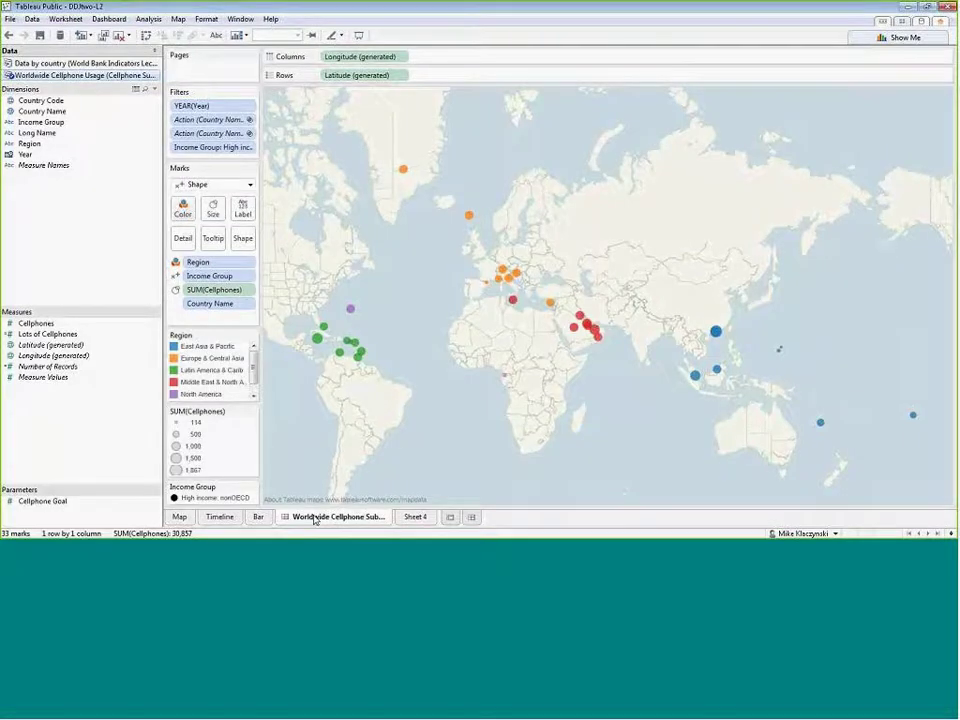
pyautogui.click(537, 50)
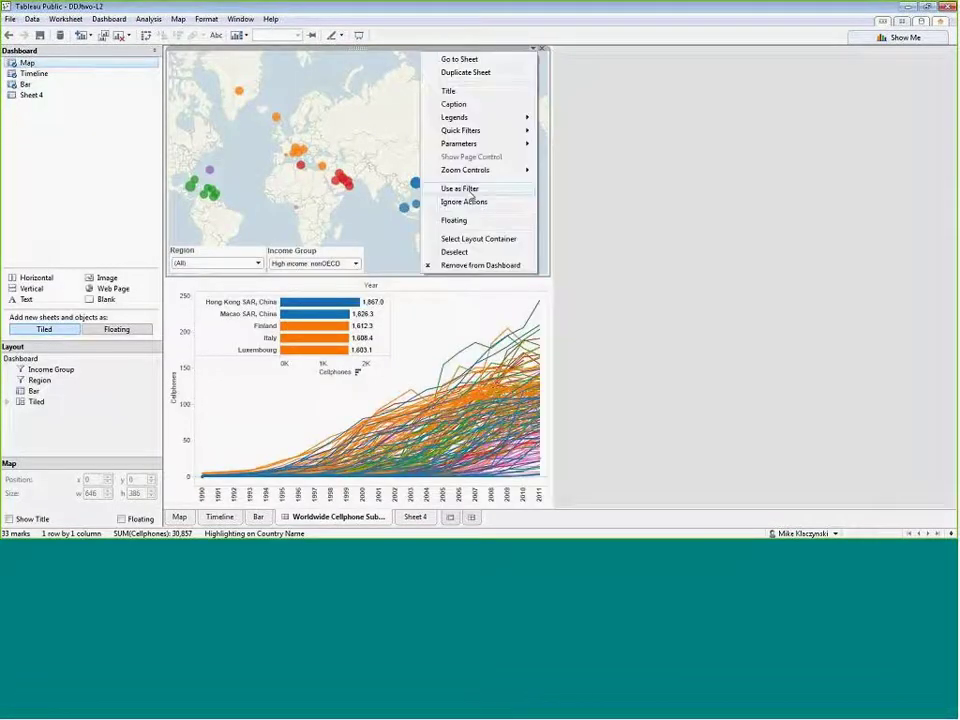
pyautogui.moveTo(470, 131)
pyautogui.click(574, 257)
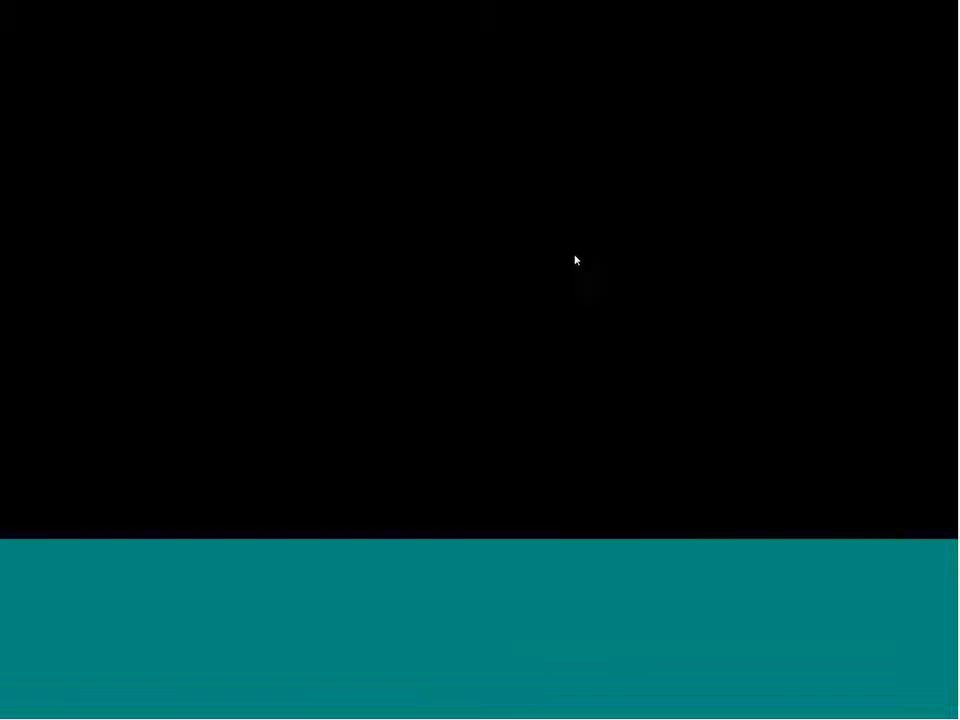
# Change the Year of Year quick filter to a single-value slider and move it to 2009.
pyautogui.click(540, 55)
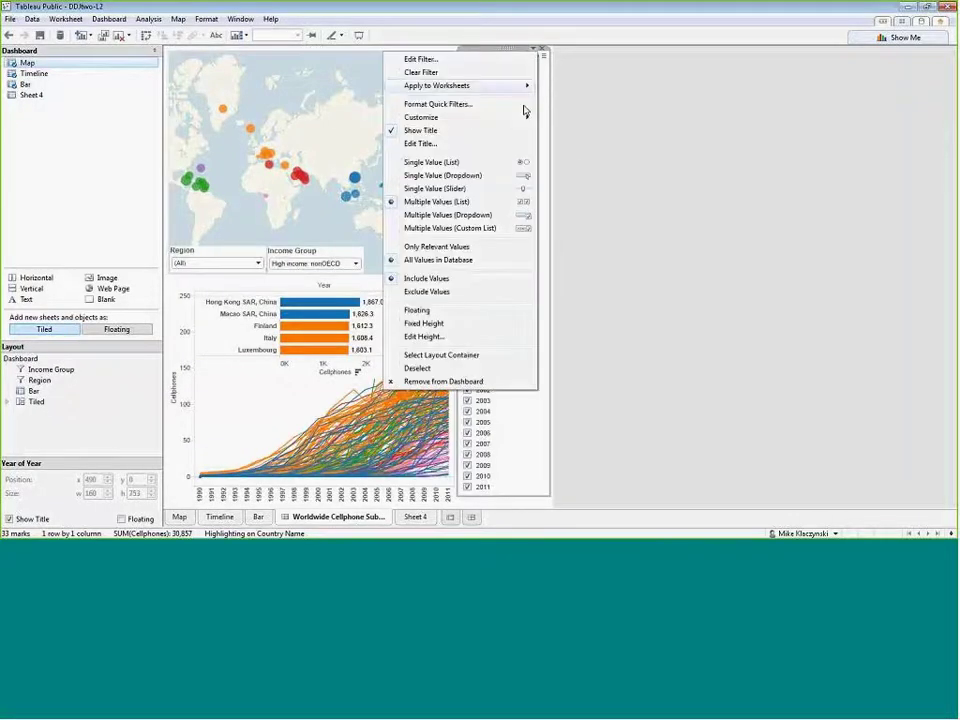
pyautogui.click(491, 189)
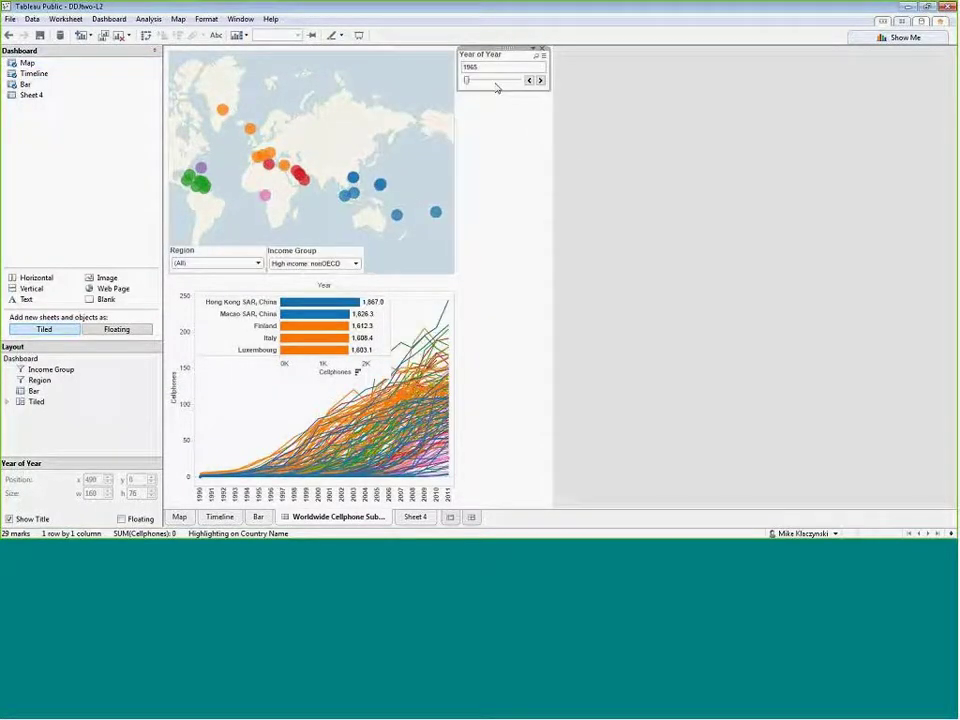
pyautogui.moveTo(467, 83); pyautogui.dragTo(516, 84)
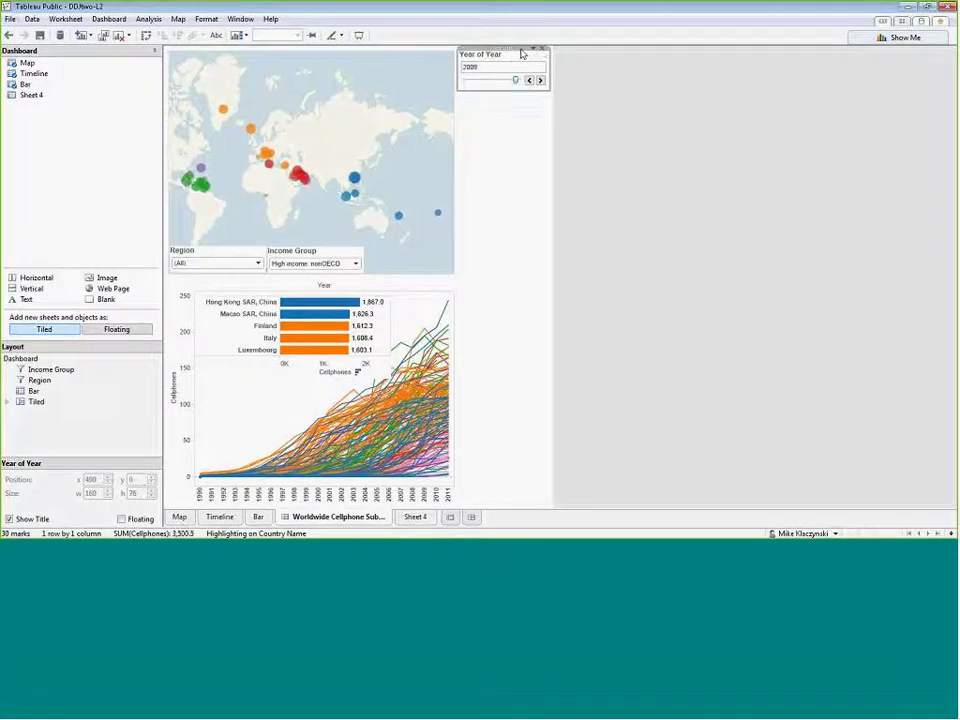
# Make the Year of Year filter floating over the map's upper-right area and set it to 2004.
pyautogui.click(533, 48)
pyautogui.click(415, 311)
pyautogui.moveTo(492, 58); pyautogui.dragTo(469, 104)
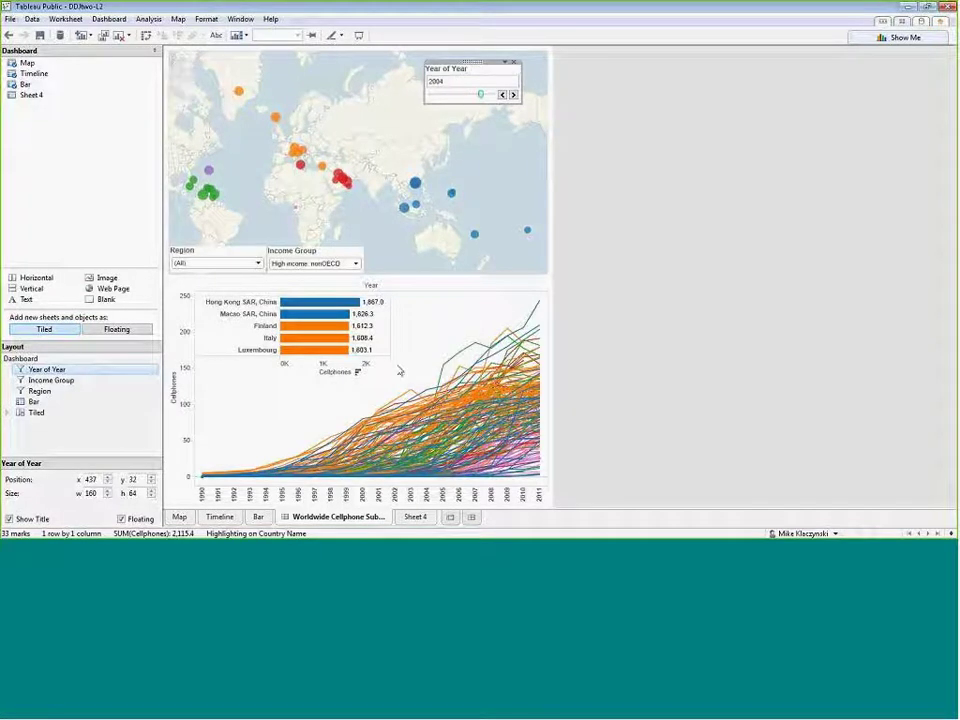
# Apply the Year of Year filter to all worksheets using this data source.
pyautogui.click(505, 64)
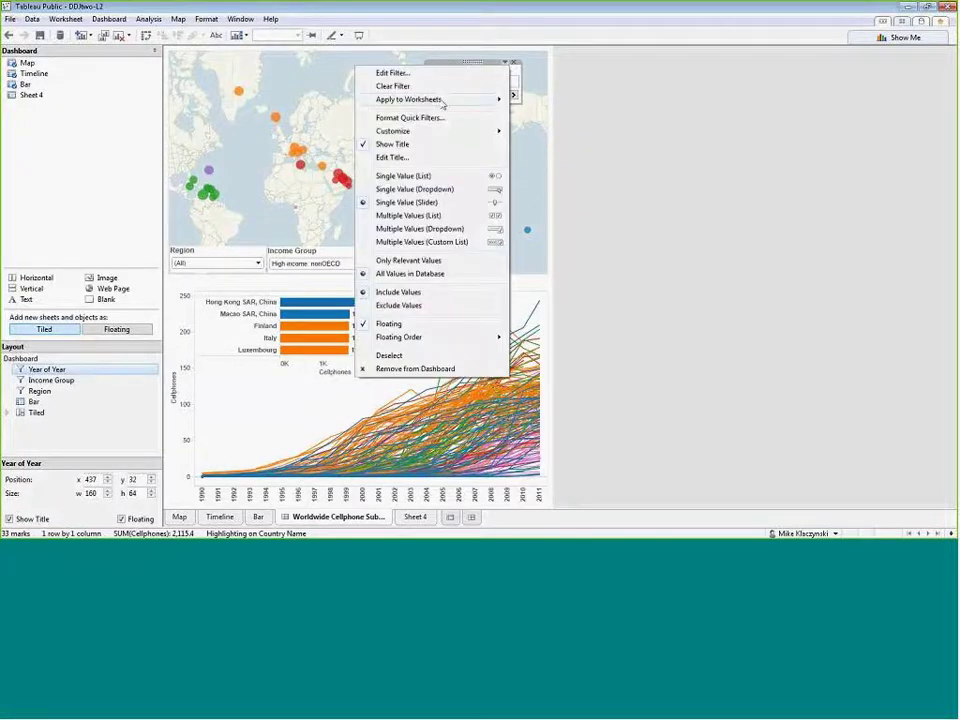
pyautogui.moveTo(437, 104)
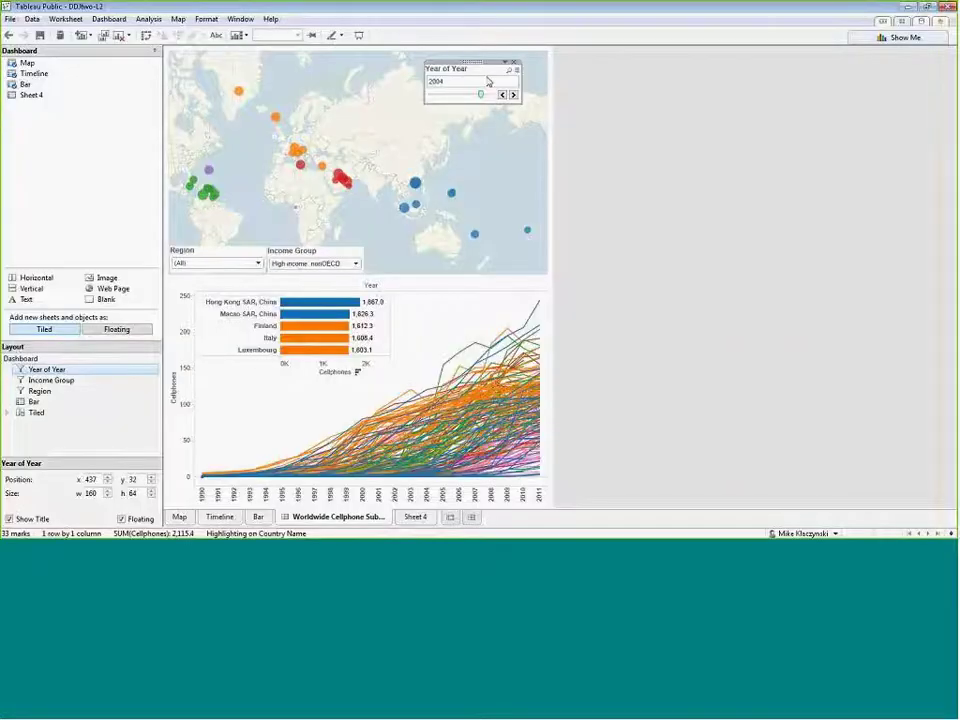
pyautogui.click(505, 64)
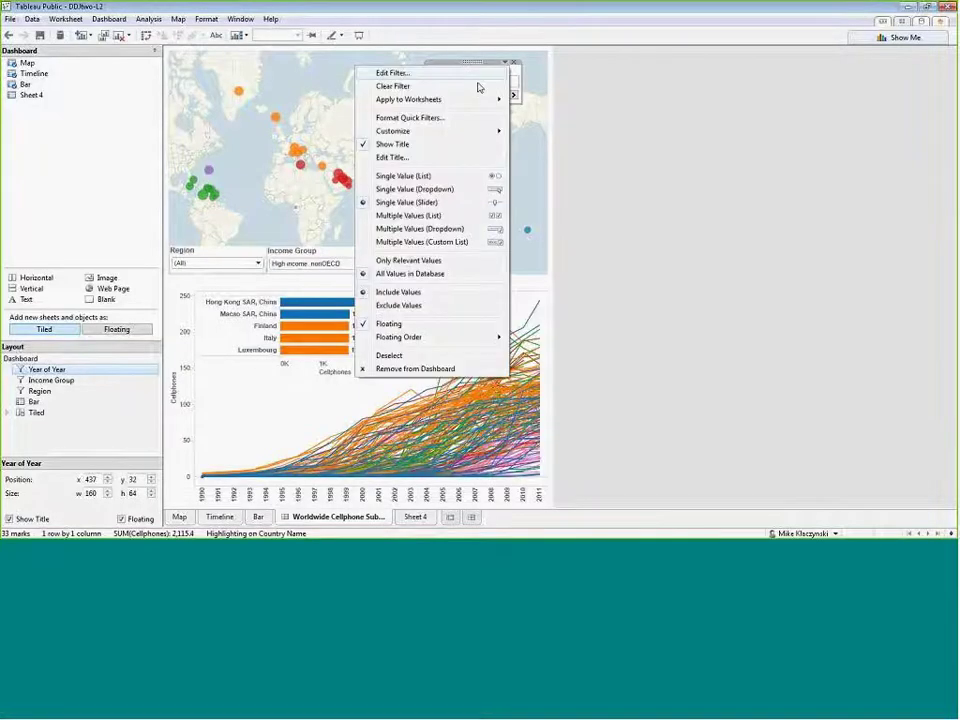
pyautogui.moveTo(437, 99)
pyautogui.click(536, 101)
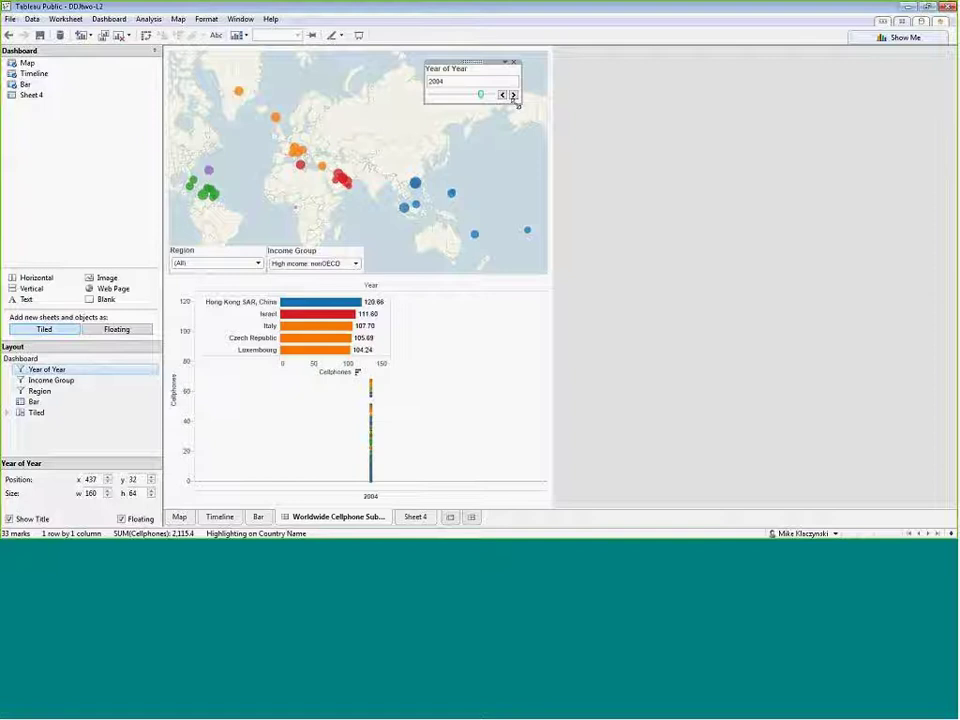
# Move the Year of Year slider to 1994 and on to 2008 to compare the dashboard's charts.
pyautogui.moveTo(480, 96)
pyautogui.mouseDown()
pyautogui.moveTo(454, 94)
pyautogui.moveTo(465, 94)
pyautogui.mouseUp()
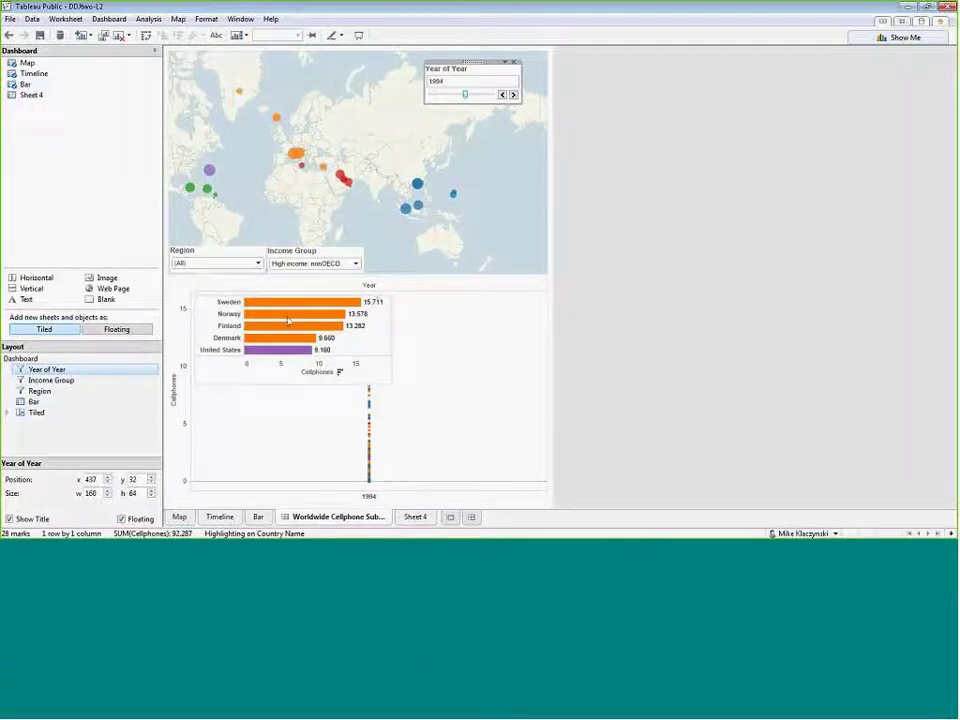
pyautogui.moveTo(300, 314)
pyautogui.moveTo(465, 95); pyautogui.dragTo(487, 94)
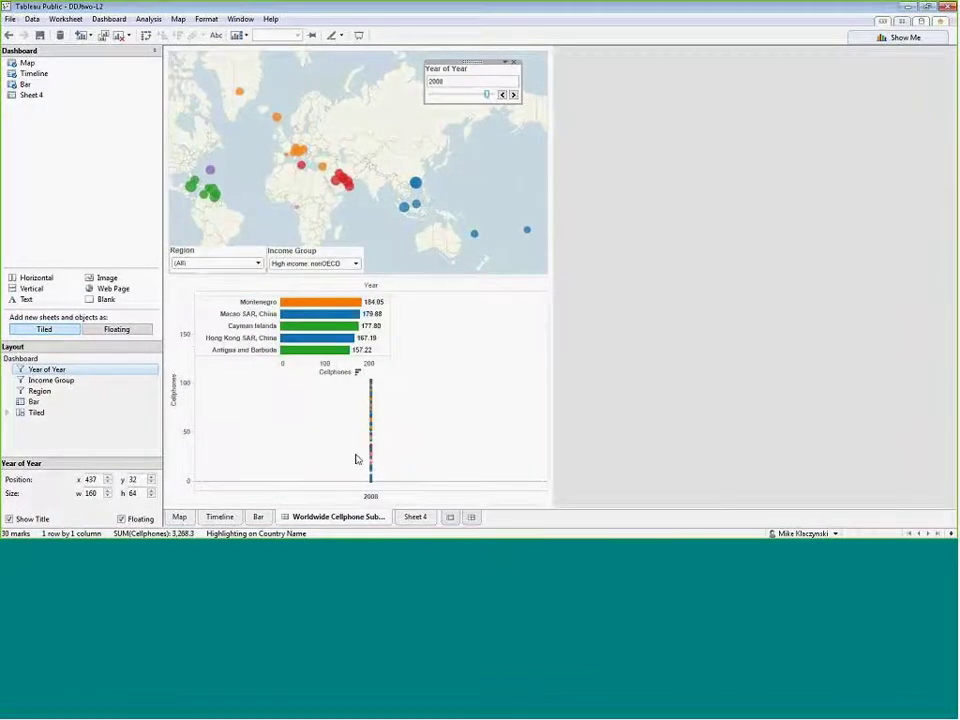
pyautogui.moveTo(369, 484)
# Restrict the Year of Year filter to the Map and Bar worksheets, excluding Timeline and Sheet 4.
pyautogui.click(508, 69)
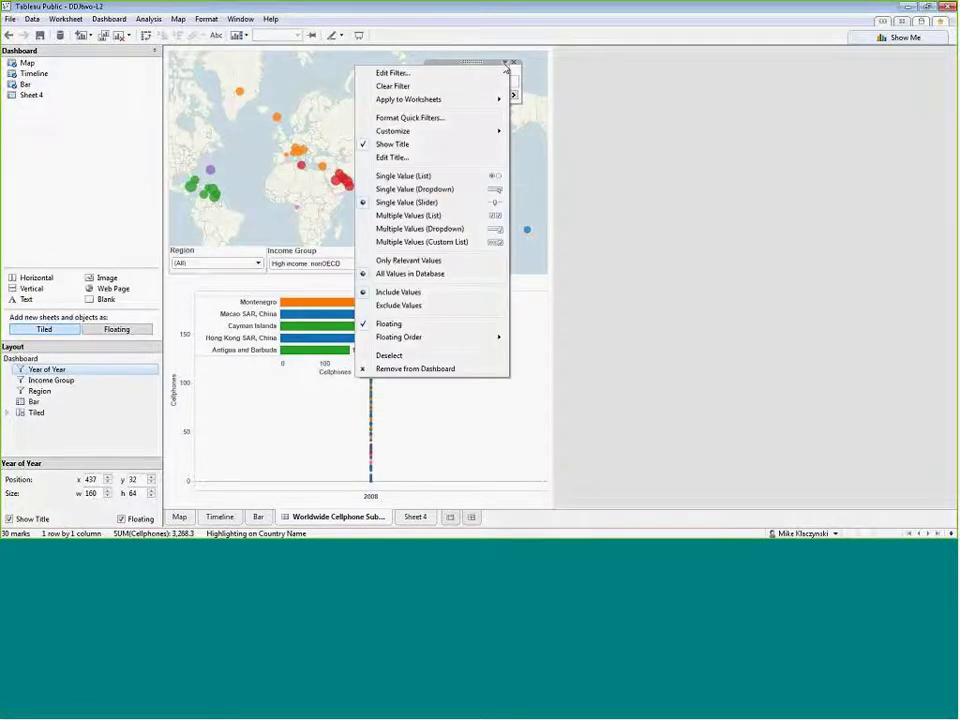
pyautogui.moveTo(430, 100)
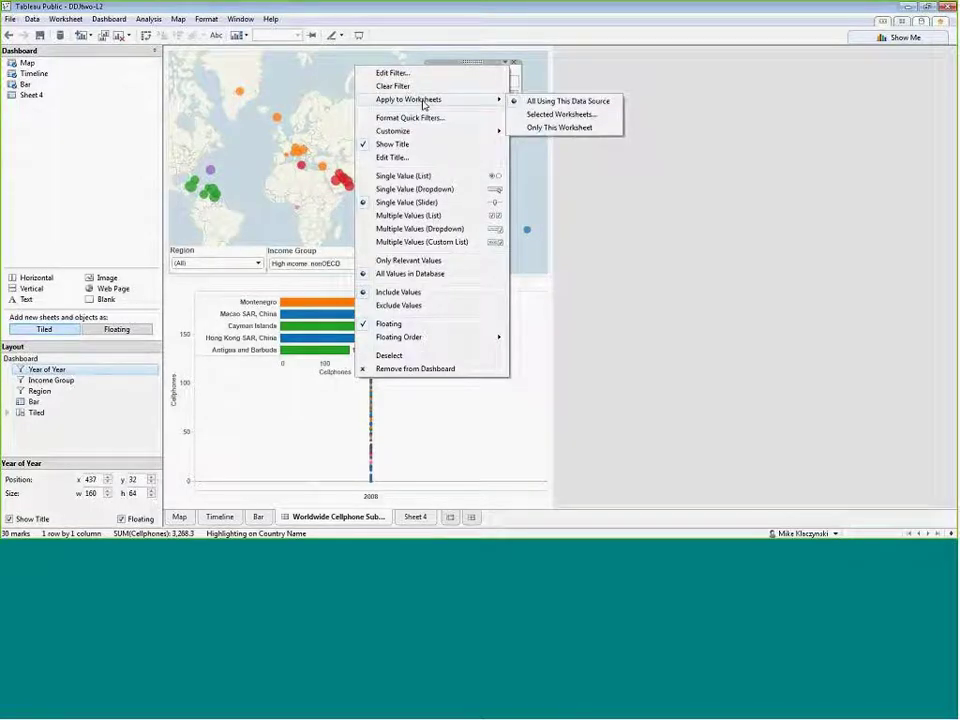
pyautogui.click(556, 116)
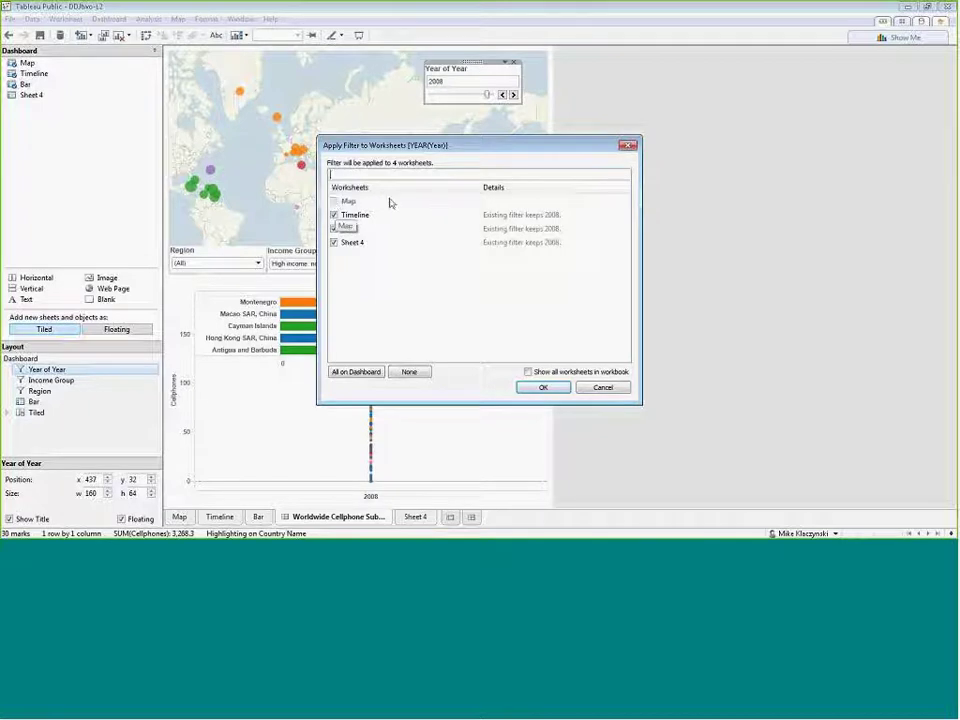
pyautogui.click(334, 243)
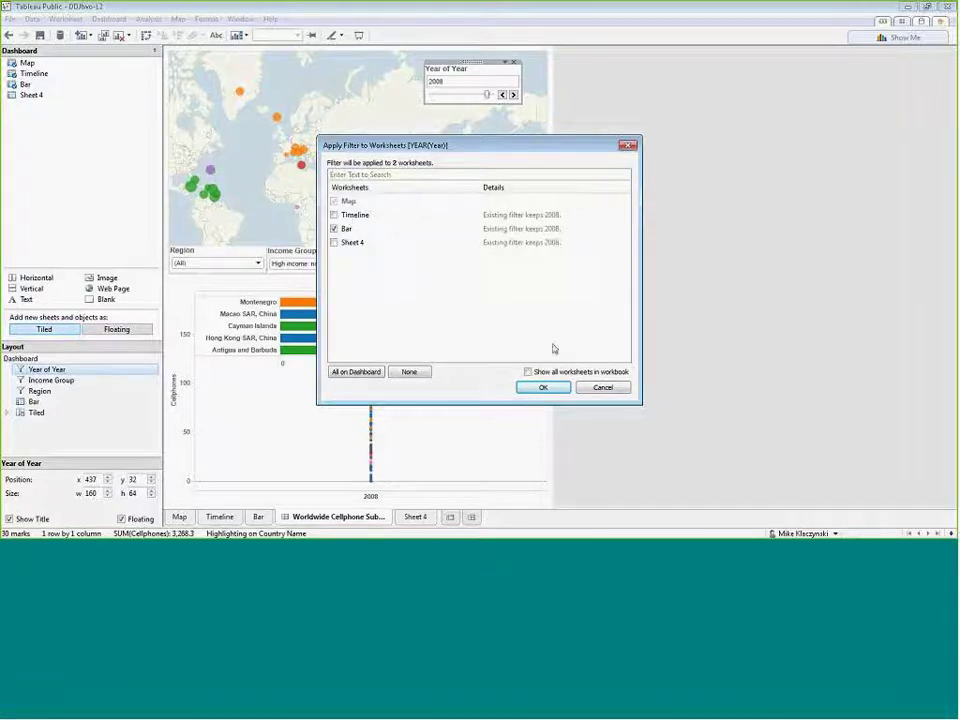
pyautogui.click(543, 387)
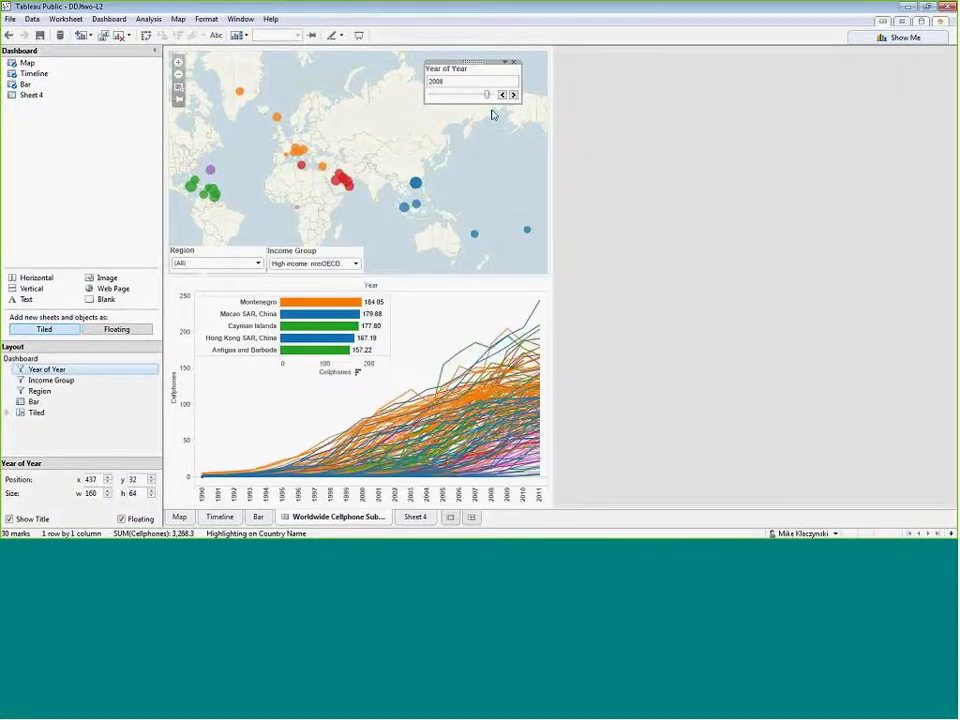
# Set the Year of Year slider to 2001 and review the filter's options for which worksheets it applies to.
pyautogui.moveTo(487, 95)
pyautogui.mouseDown()
pyautogui.moveTo(446, 94)
pyautogui.moveTo(490, 95)
pyautogui.moveTo(477, 99)
pyautogui.mouseUp()
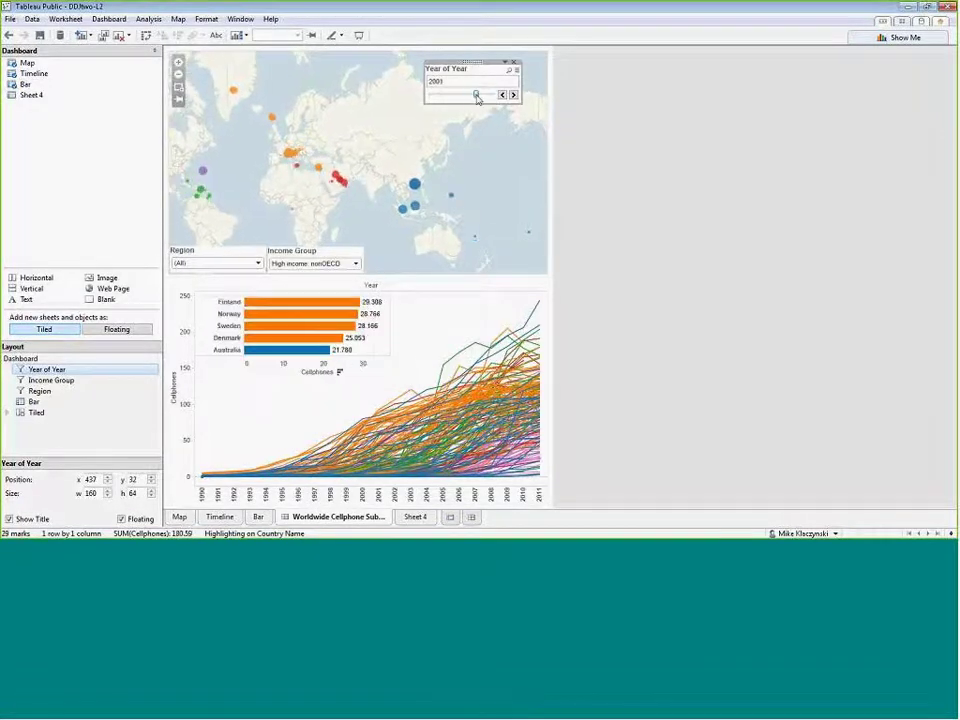
pyautogui.click(506, 66)
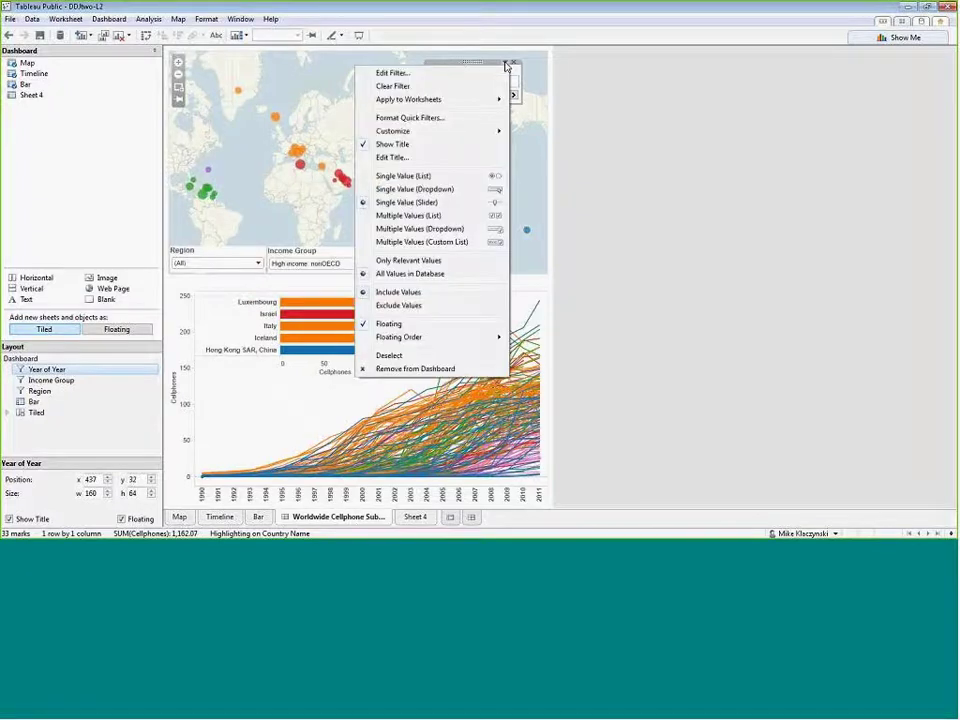
pyautogui.moveTo(476, 101)
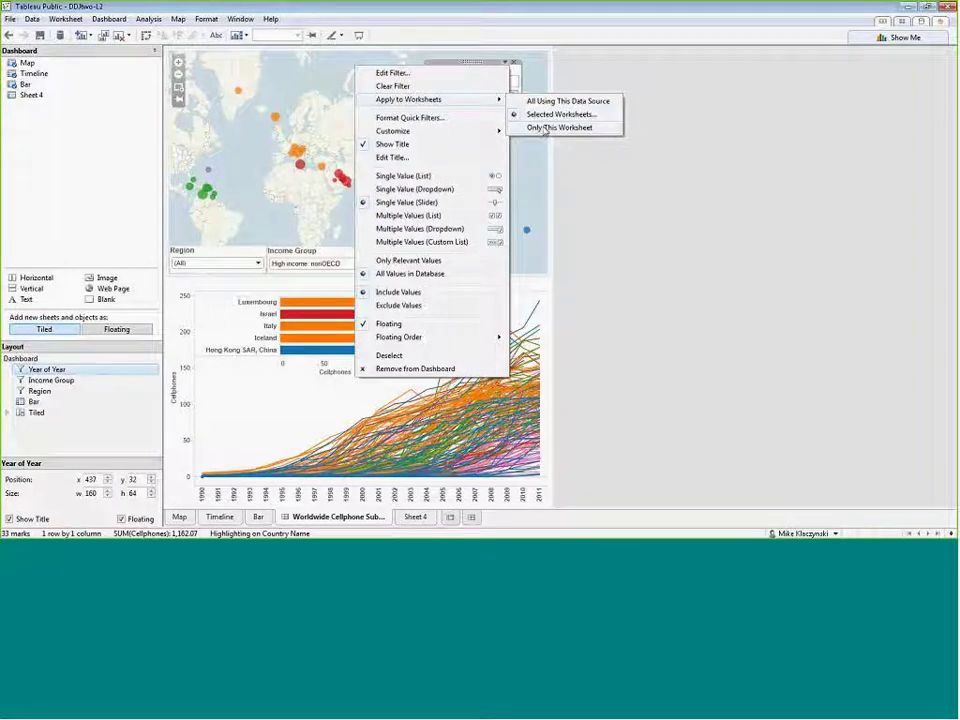
pyautogui.click(592, 179)
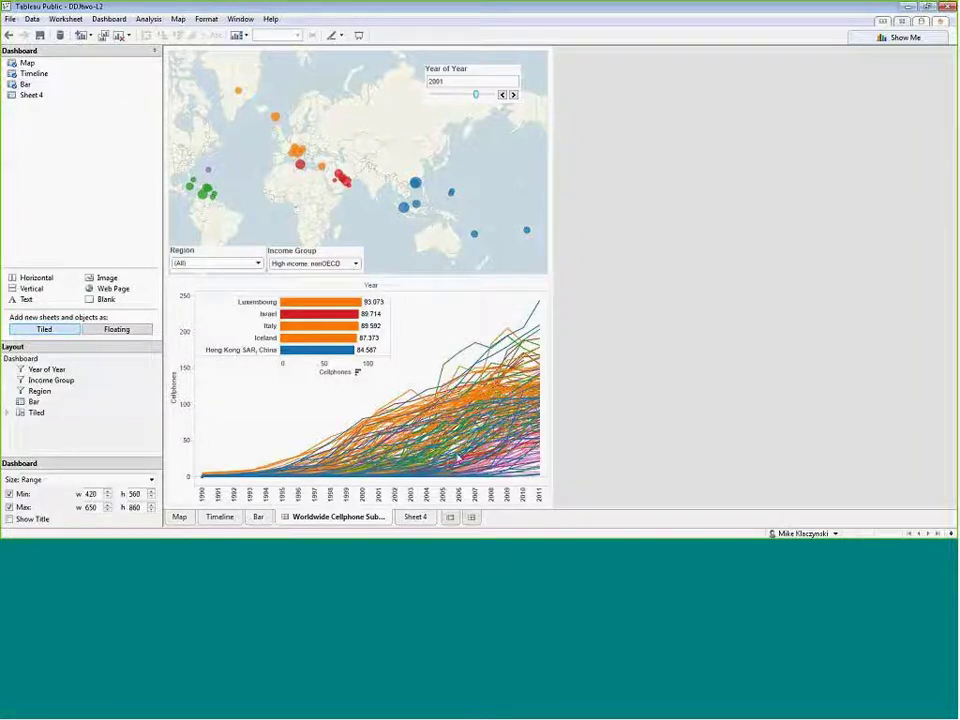
# Create a new worksheet with Country Name, Region and Income Group as rows and Cellphones as the text value.
pyautogui.click(450, 517)
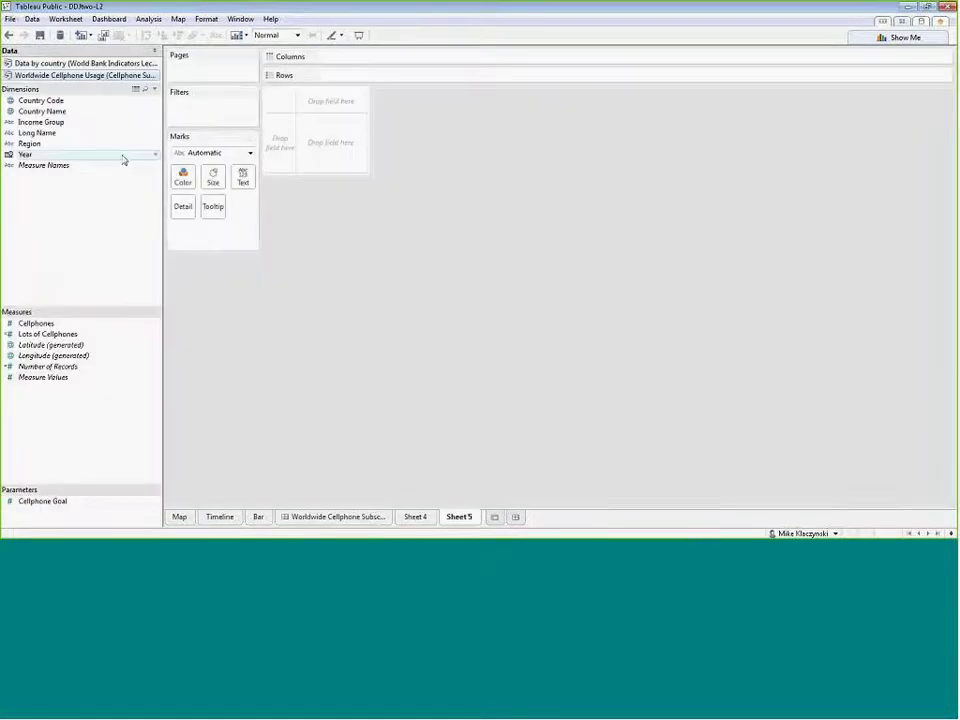
pyautogui.doubleClick(42, 111)
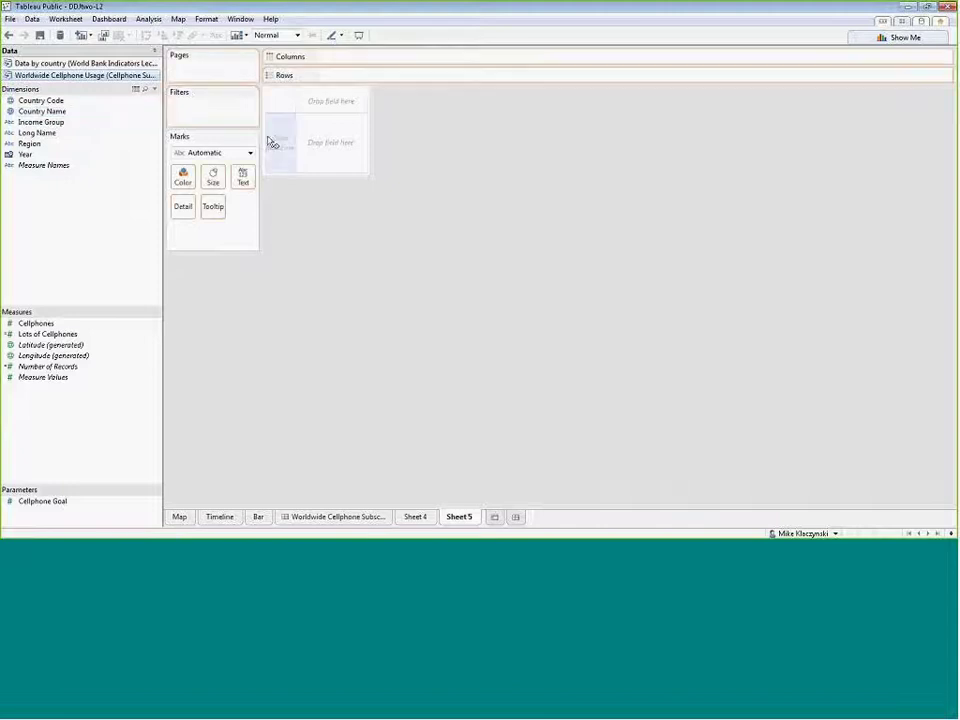
pyautogui.moveTo(47, 143); pyautogui.dragTo(404, 93)
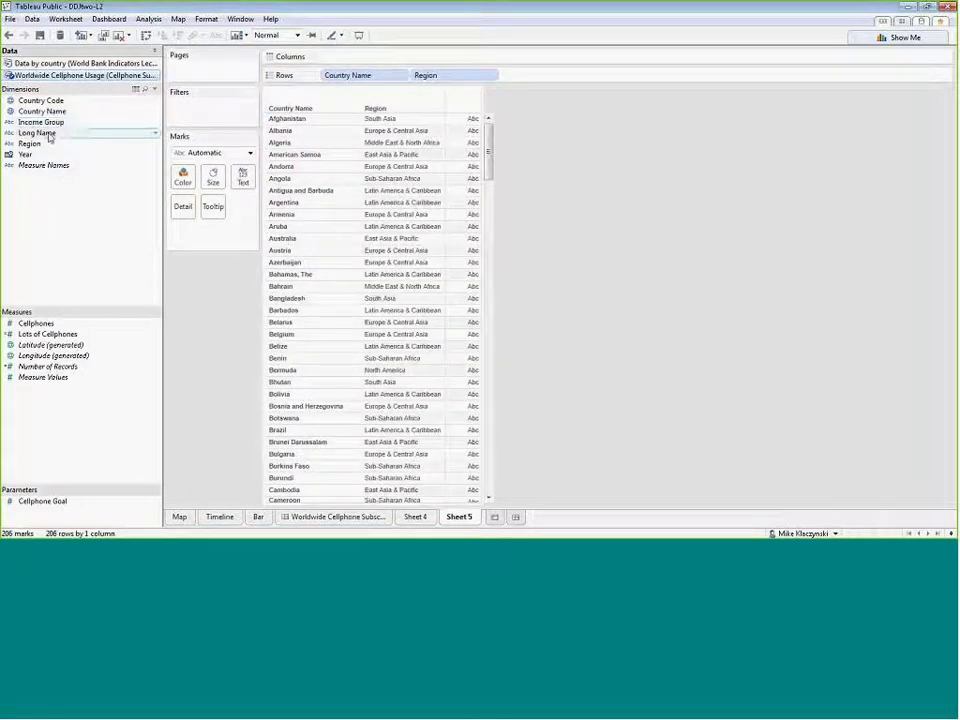
pyautogui.moveTo(40, 122); pyautogui.dragTo(540, 80)
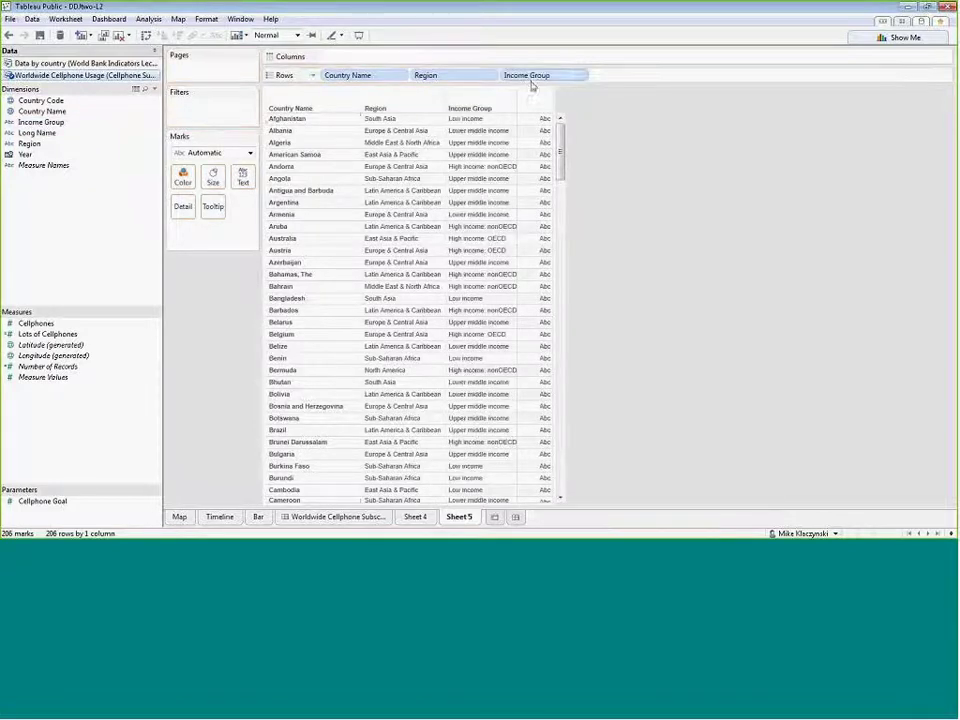
pyautogui.moveTo(36, 323); pyautogui.dragTo(243, 188)
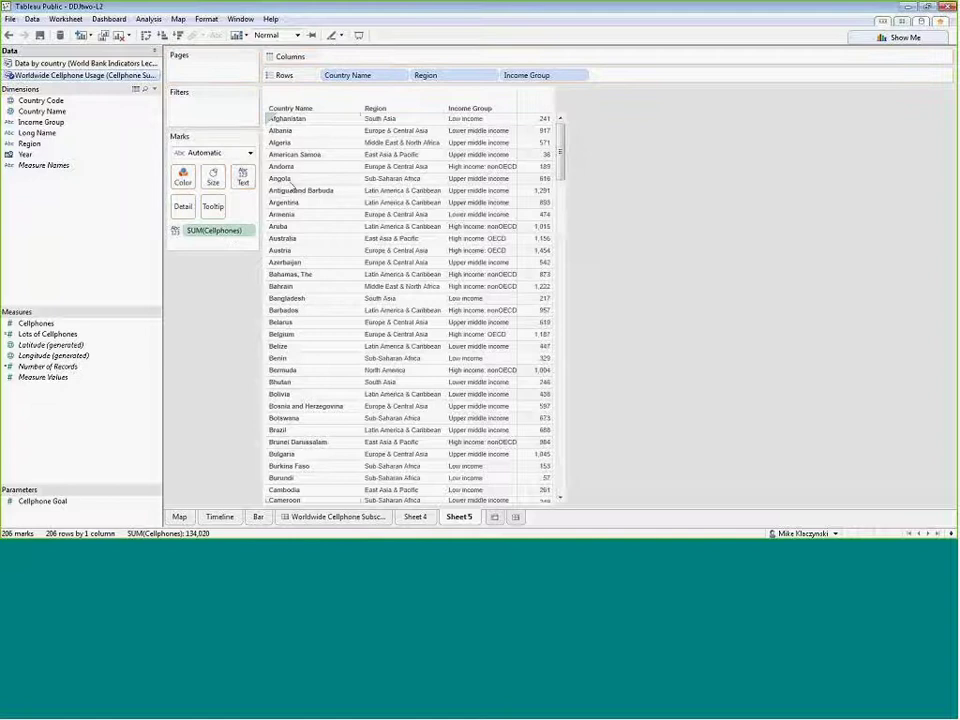
pyautogui.moveTo(560, 140)
pyautogui.mouseDown()
pyautogui.moveTo(556, 300)
pyautogui.moveTo(563, 133)
pyautogui.mouseUp()
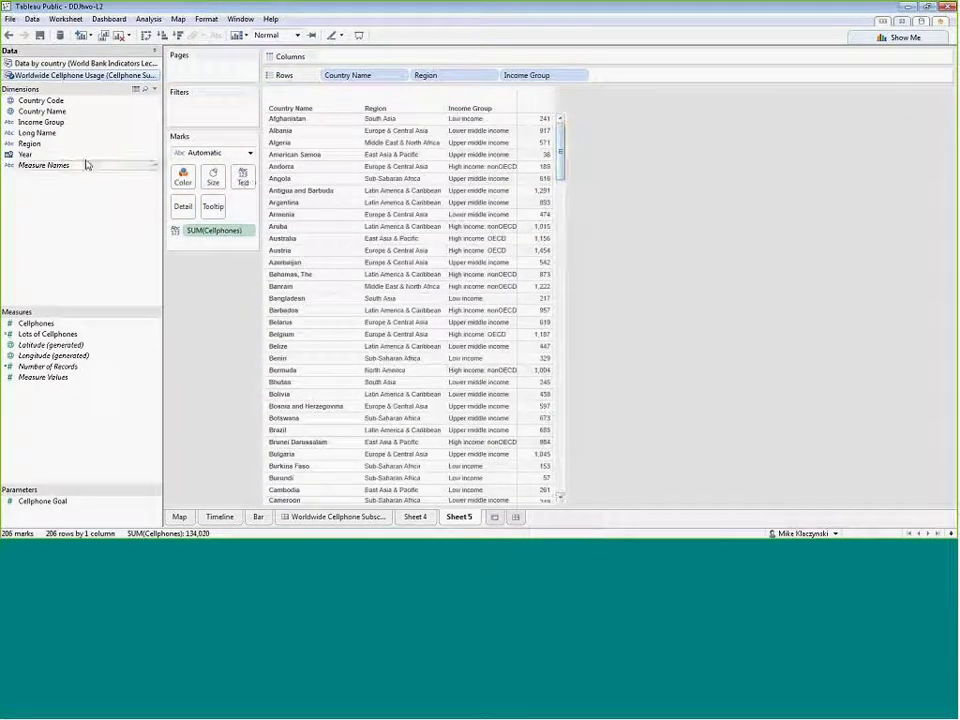
pyautogui.click(40, 132)
# Add Cellphones to the columns to draw a bar per country, and look through the country rows.
pyautogui.moveTo(36, 323); pyautogui.dragTo(348, 57)
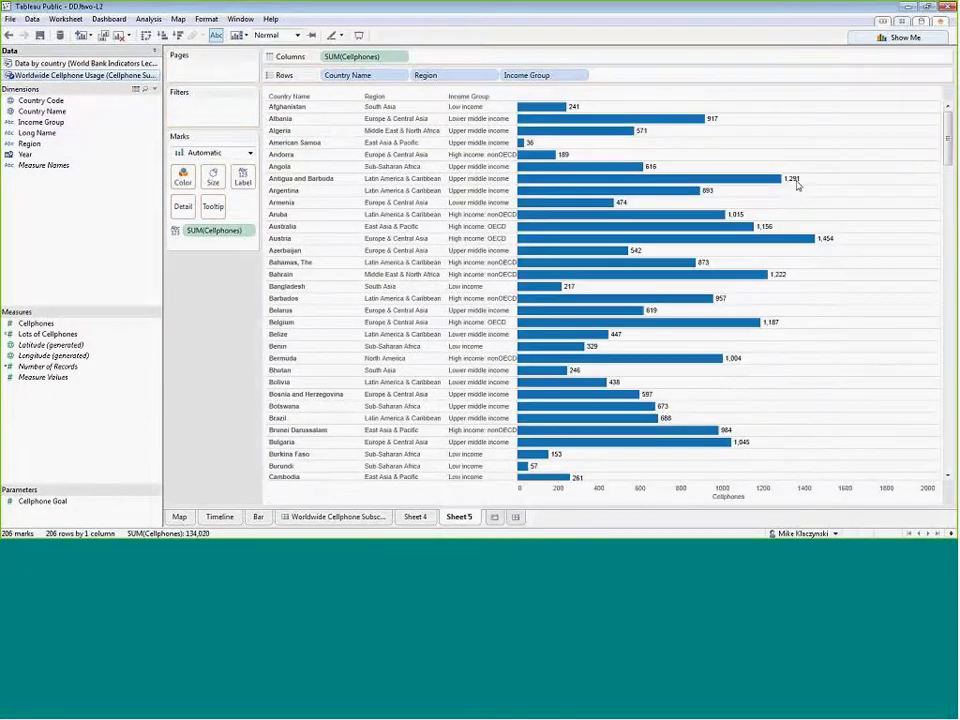
pyautogui.scroll(-5, 940, 177)
pyautogui.scroll(5, 940, 177)
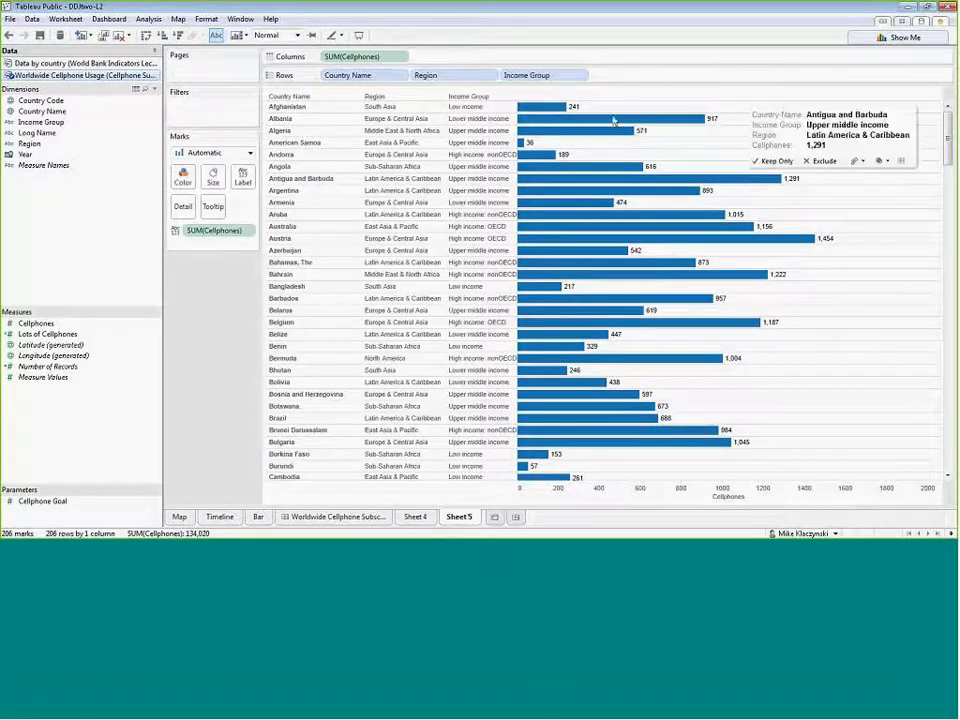
pyautogui.scroll(-5, 935, 130)
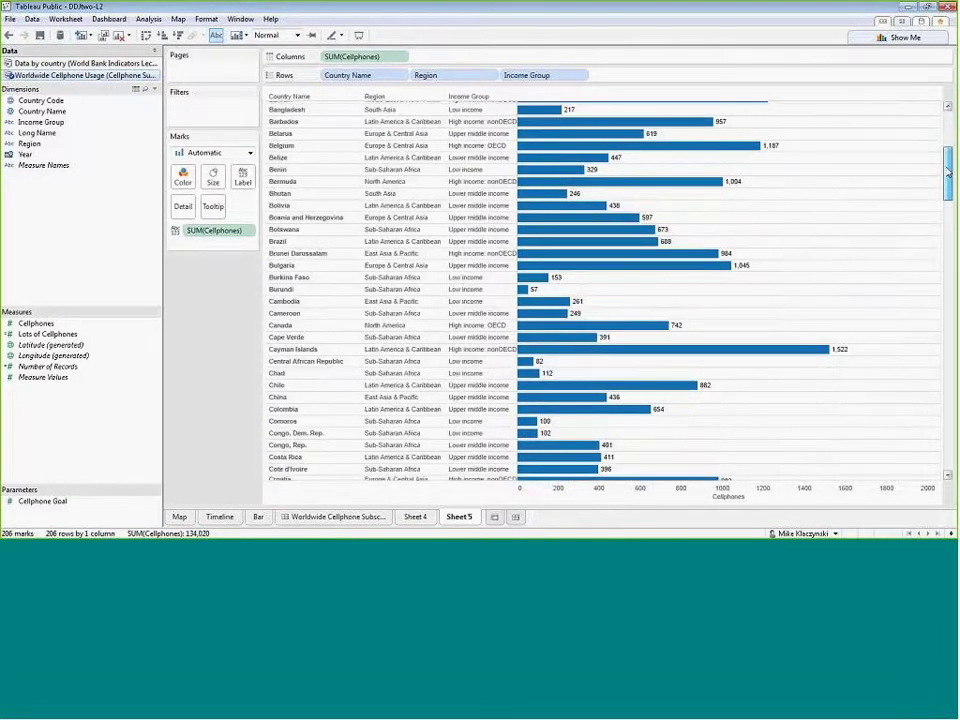
pyautogui.scroll(5, 935, 130)
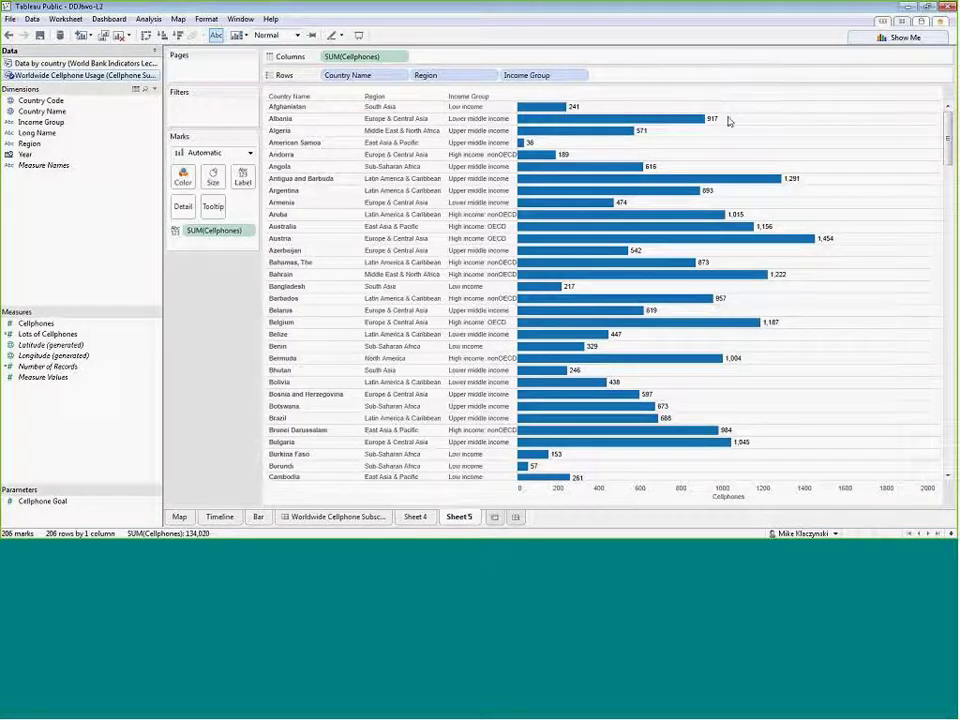
# Try sorting the countries by Cellphones in descending and ascending order, and return to the unsorted order.
pyautogui.moveTo(729, 99)
pyautogui.click(728, 95)
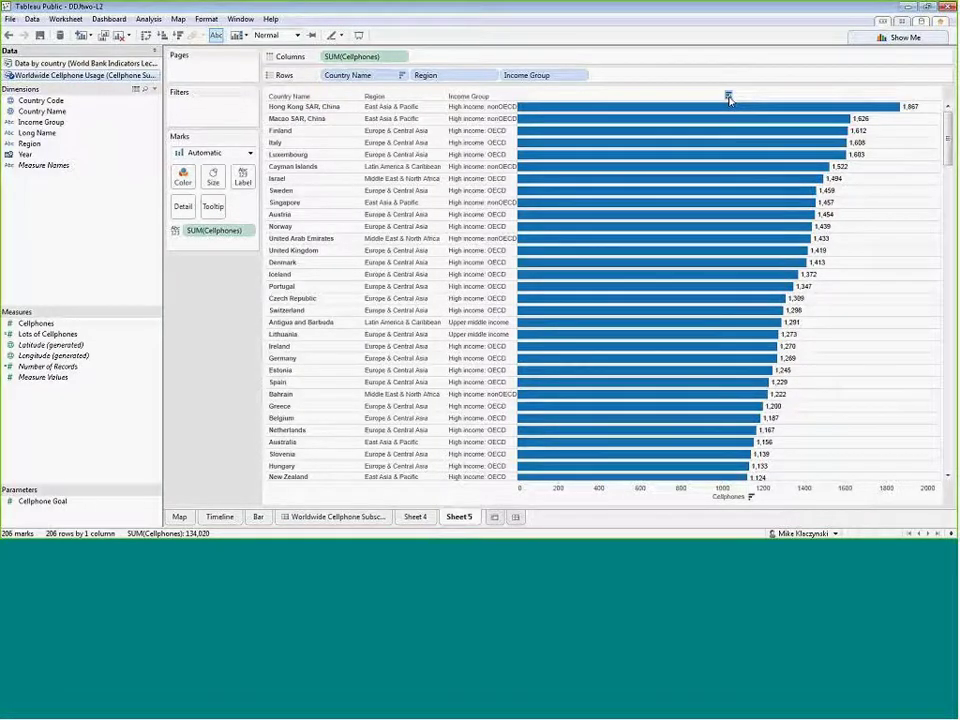
pyautogui.click(728, 96)
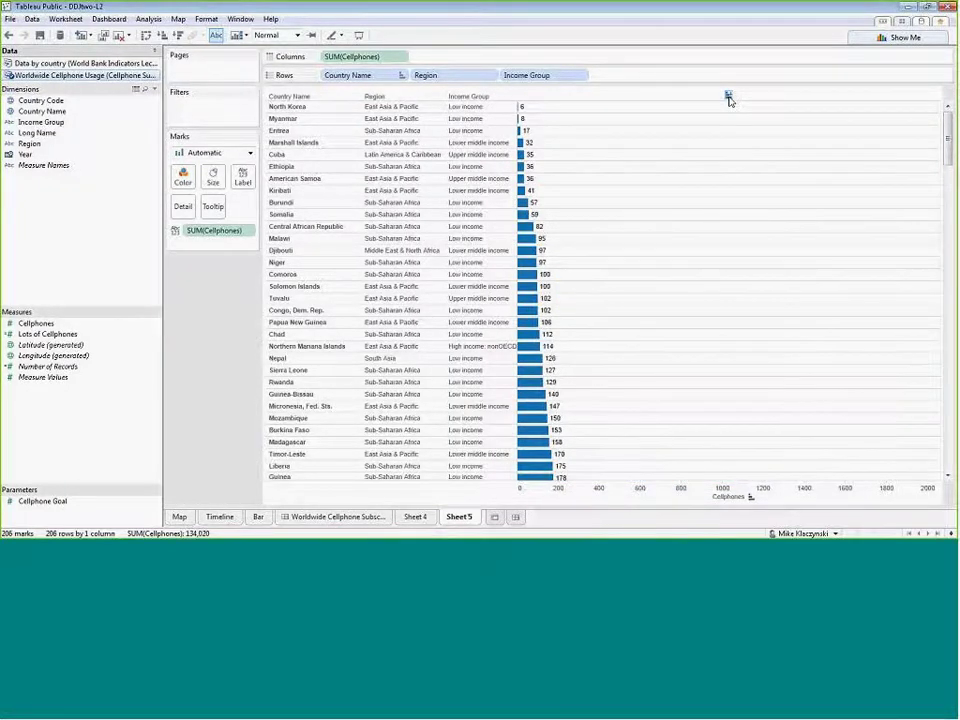
pyautogui.click(728, 96)
pyautogui.click(728, 96)
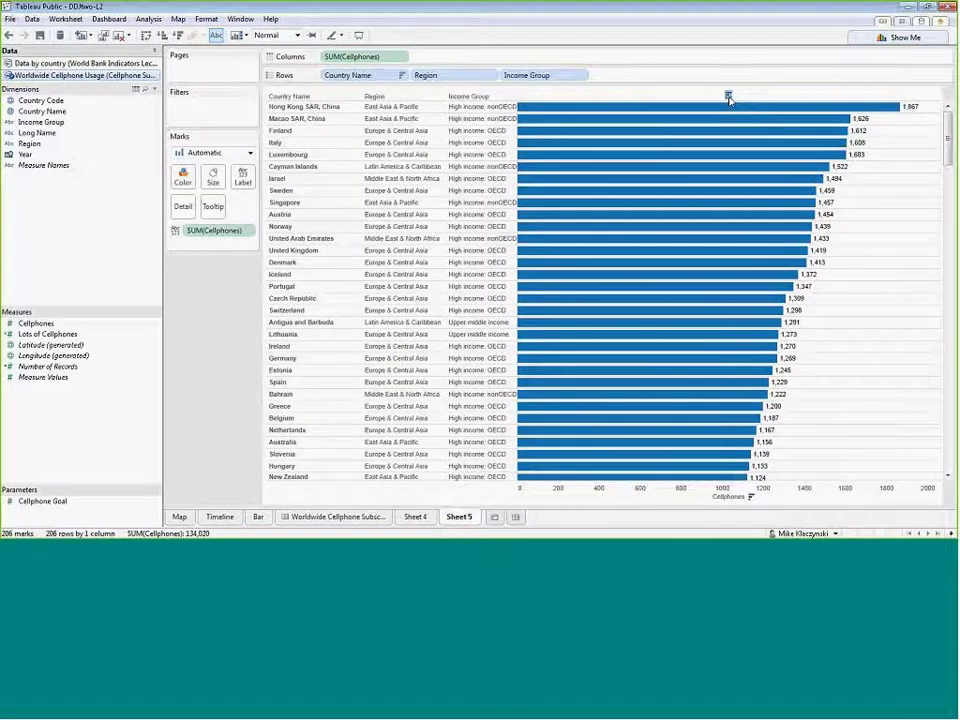
pyautogui.click(728, 96)
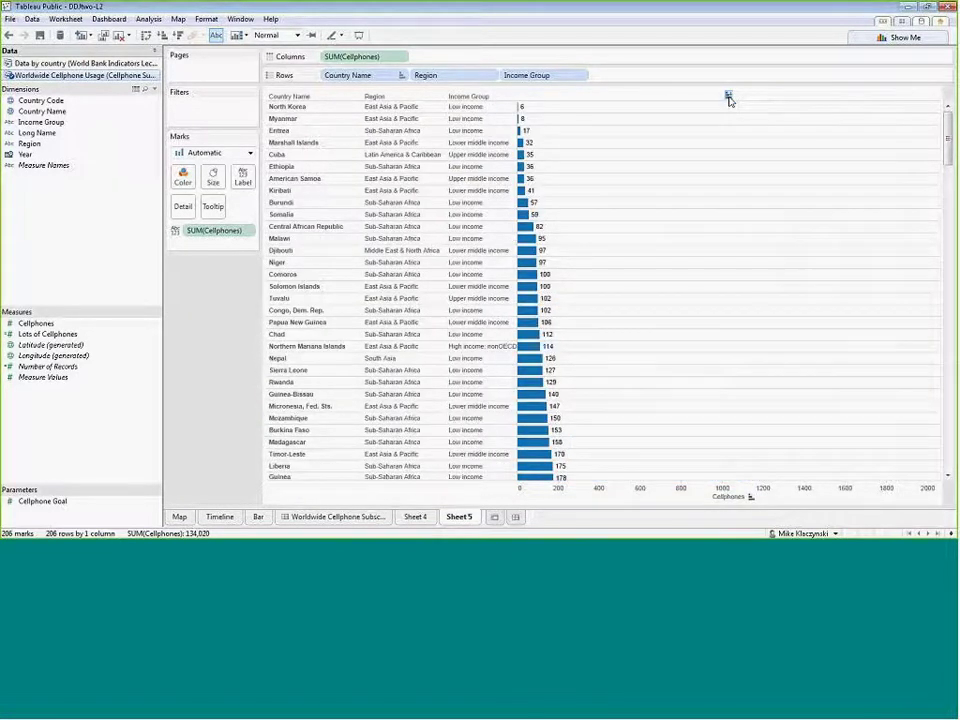
pyautogui.click(728, 96)
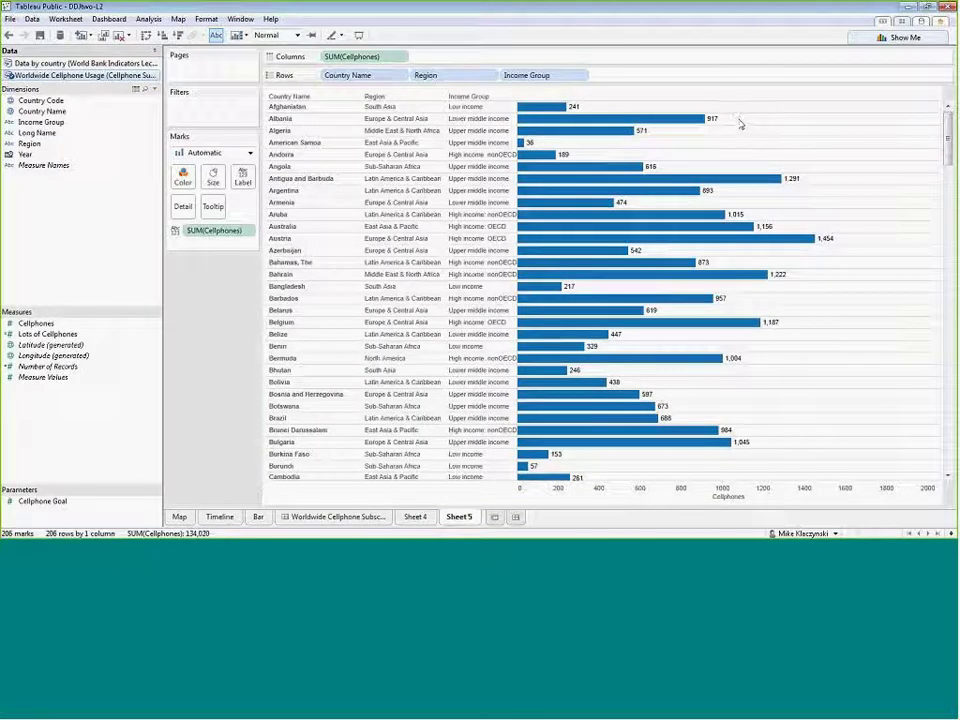
# Sort Country Name in ascending order by the Income Group field with Count aggregation.
pyautogui.click(403, 77)
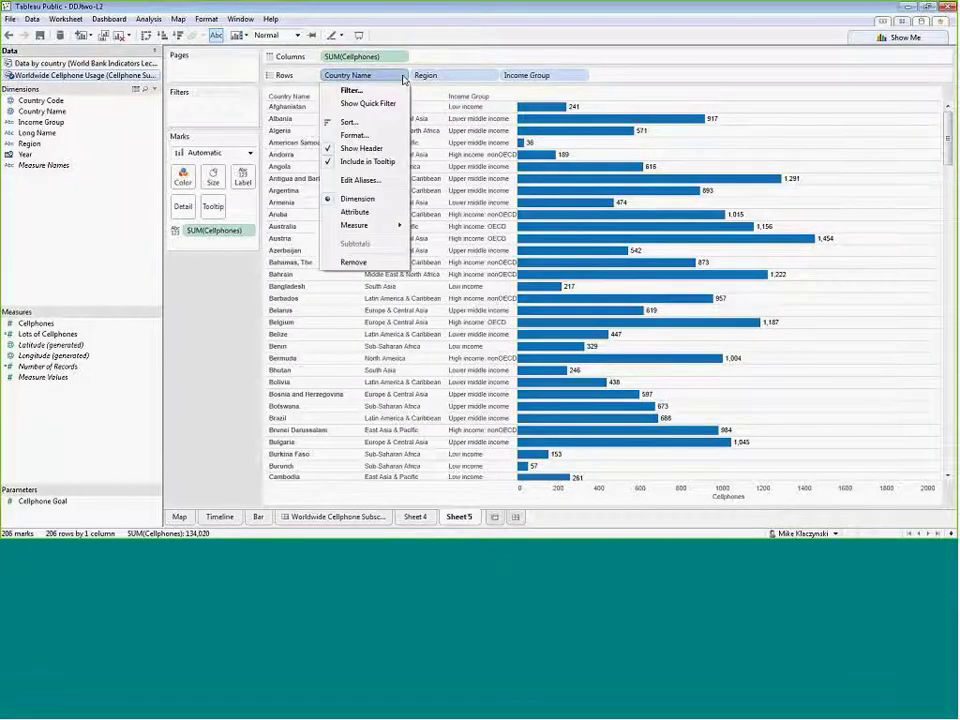
pyautogui.click(349, 122)
pyautogui.moveTo(565, 277); pyautogui.dragTo(636, 114)
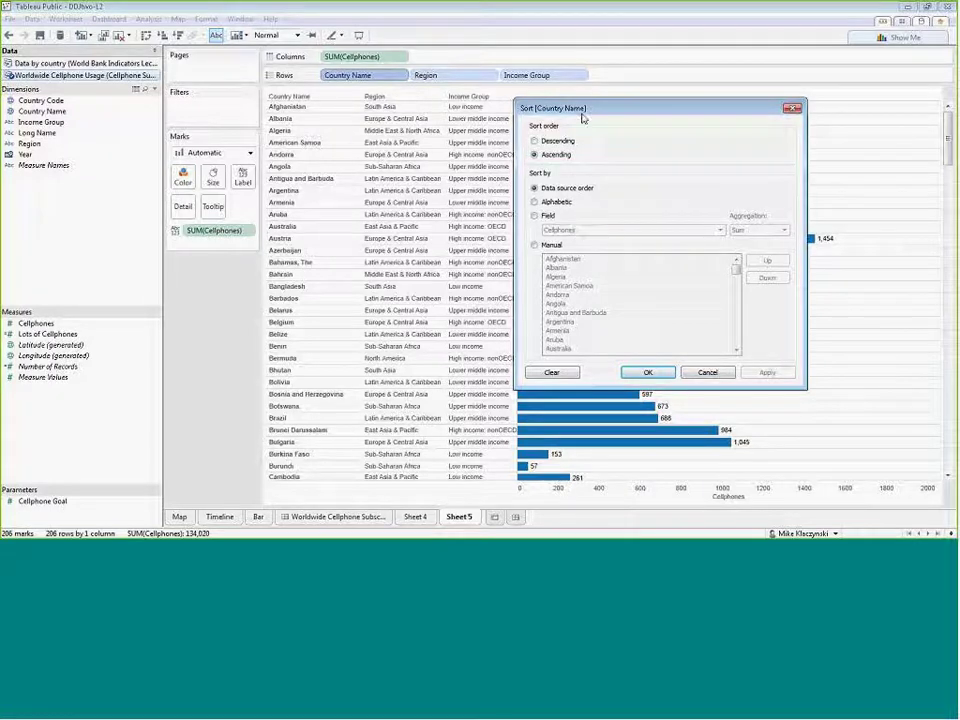
pyautogui.moveTo(587, 108); pyautogui.dragTo(611, 153)
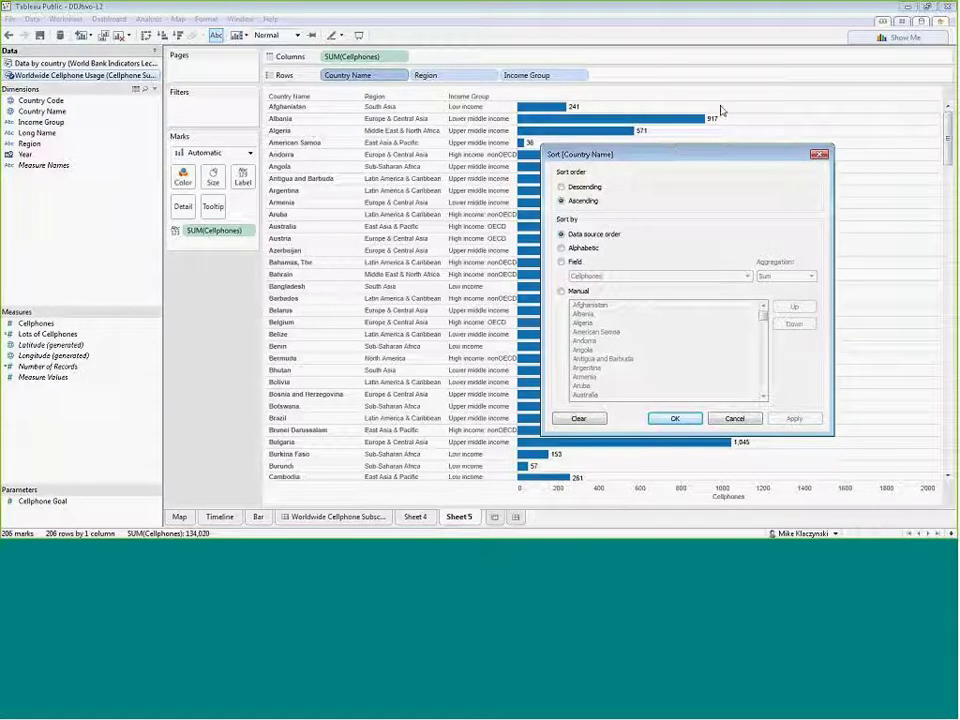
pyautogui.click(565, 263)
pyautogui.click(689, 275)
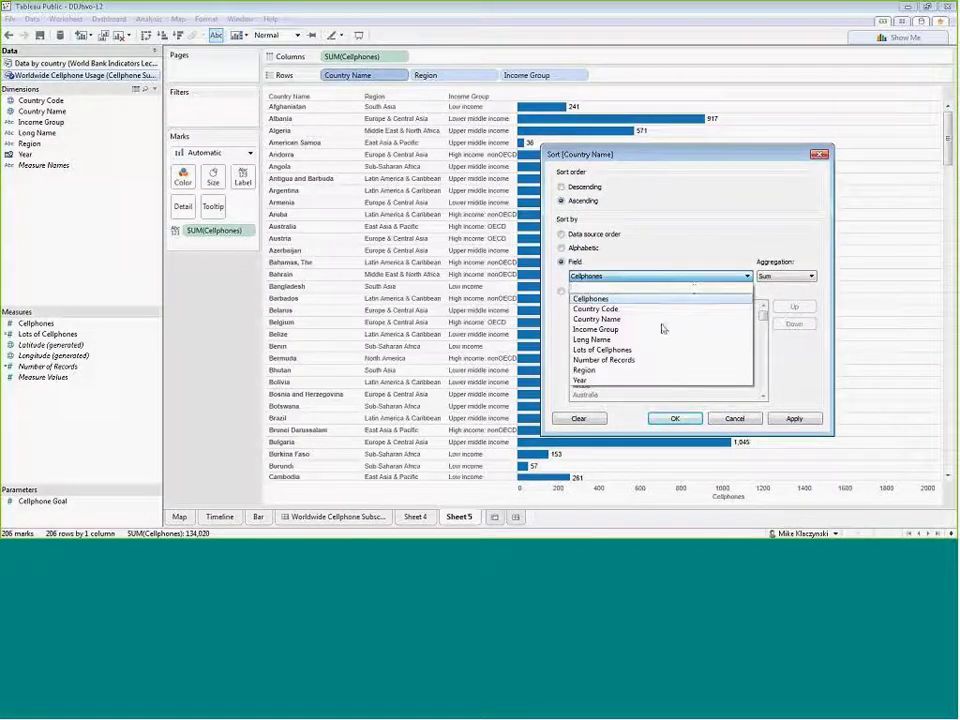
pyautogui.click(600, 329)
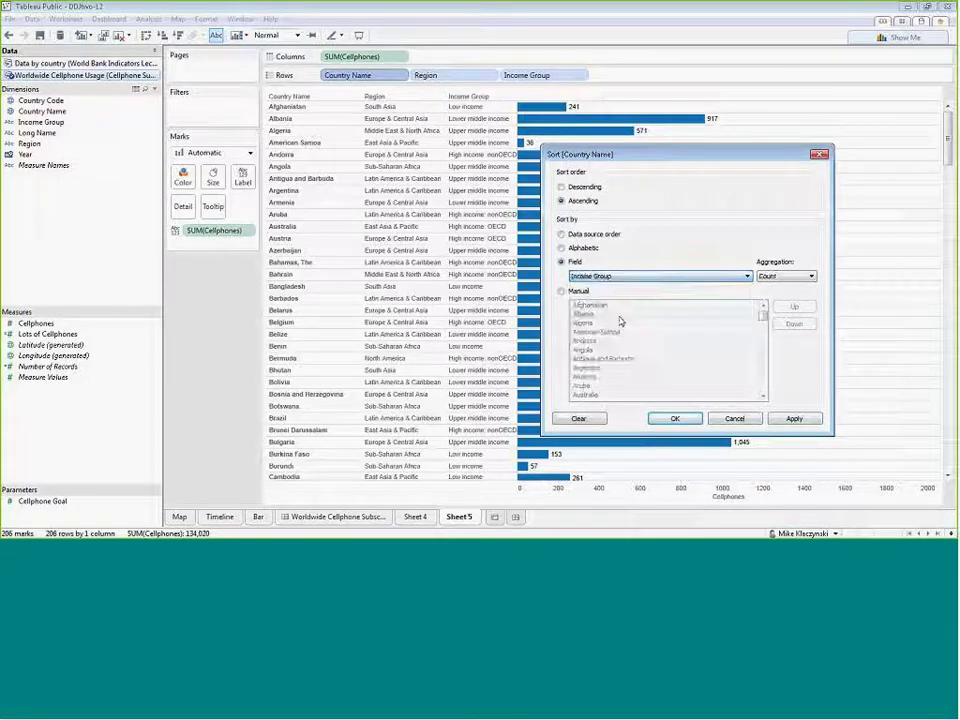
pyautogui.click(794, 418)
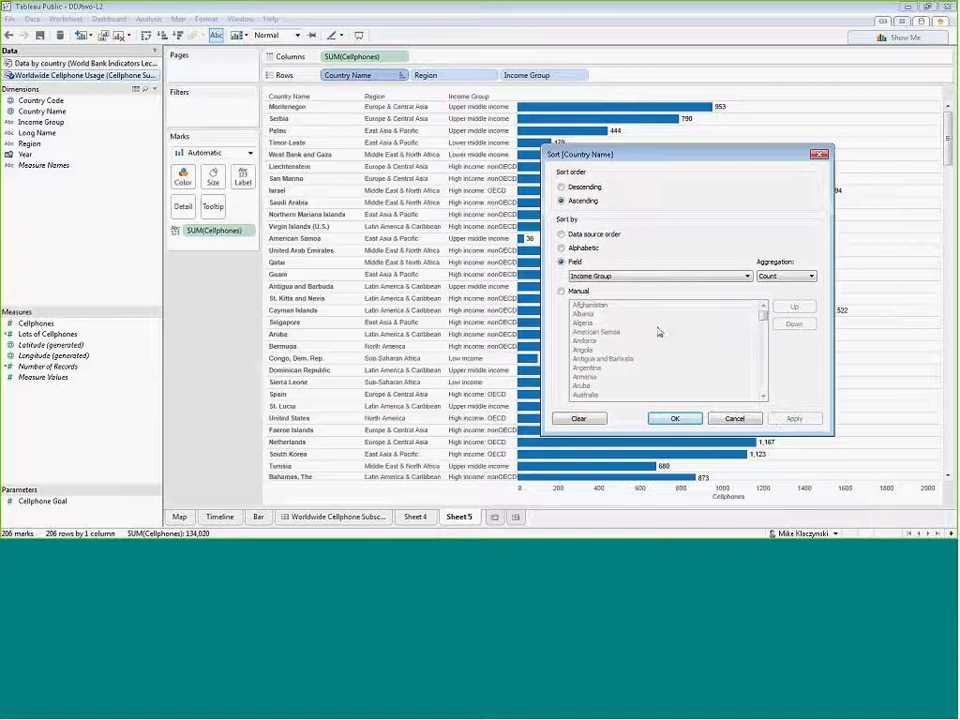
pyautogui.click(665, 417)
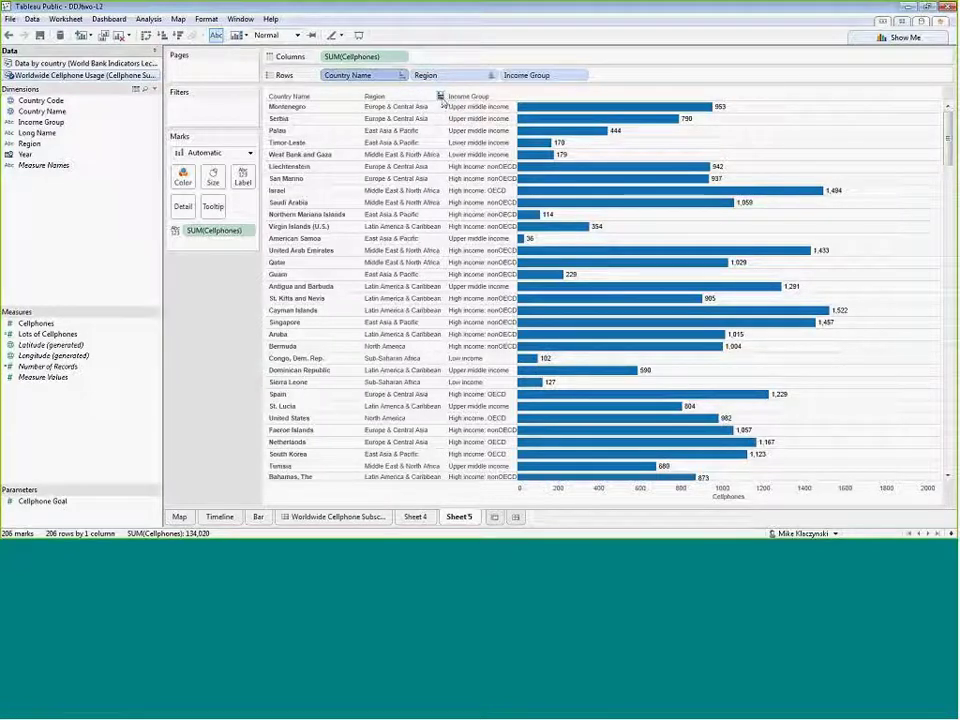
# Clear the sorts on Income Group, Region and Country Name.
pyautogui.click(584, 77)
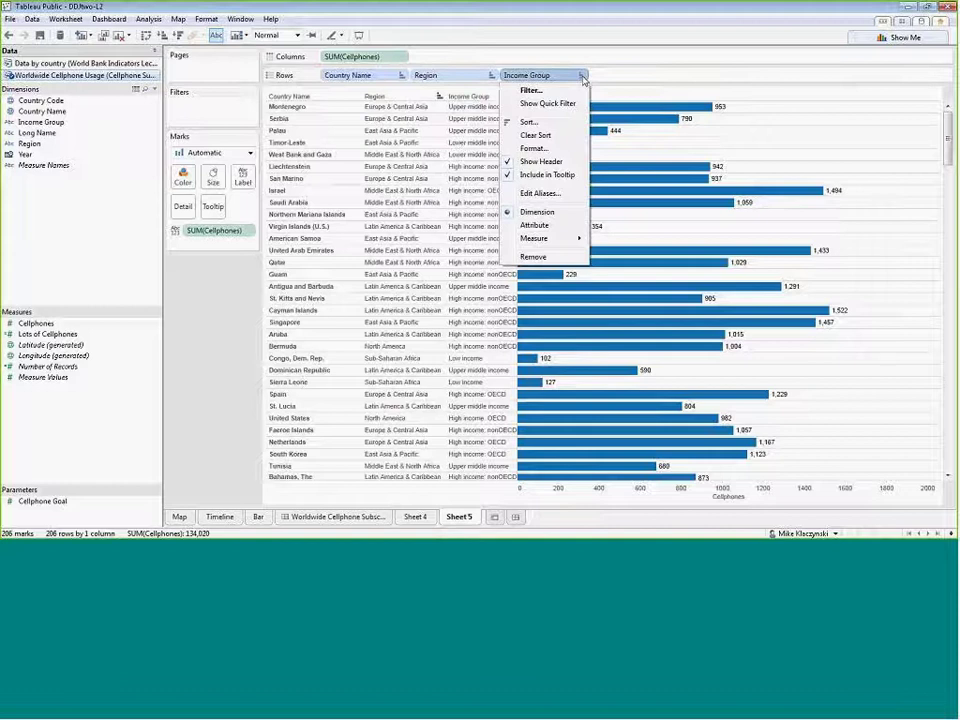
pyautogui.click(544, 134)
pyautogui.click(491, 76)
pyautogui.click(462, 136)
pyautogui.click(401, 76)
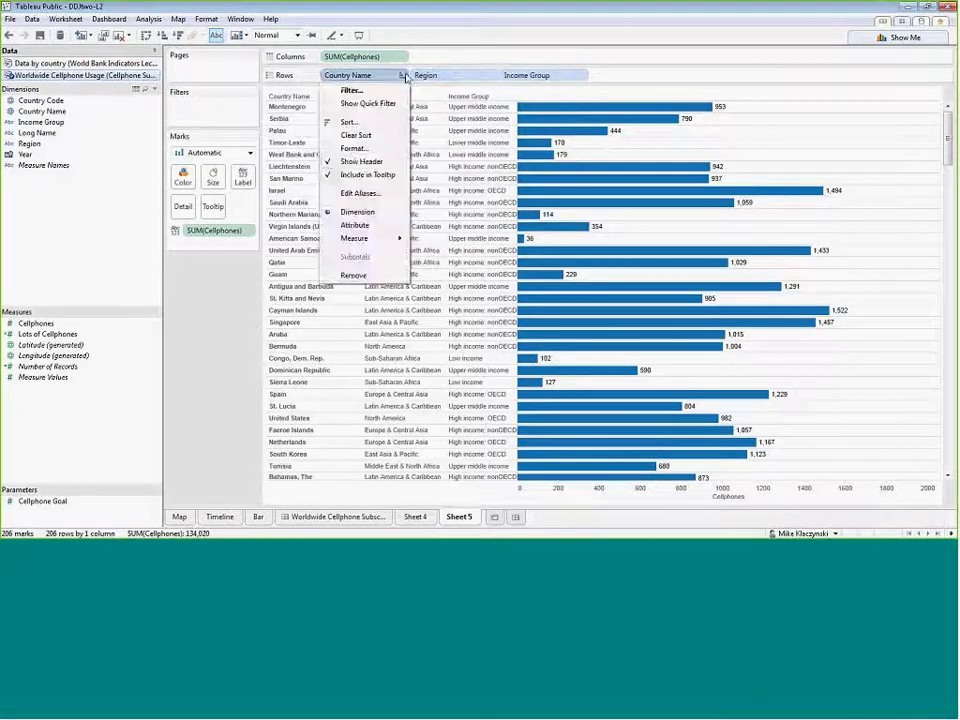
pyautogui.click(370, 136)
pyautogui.click(440, 97)
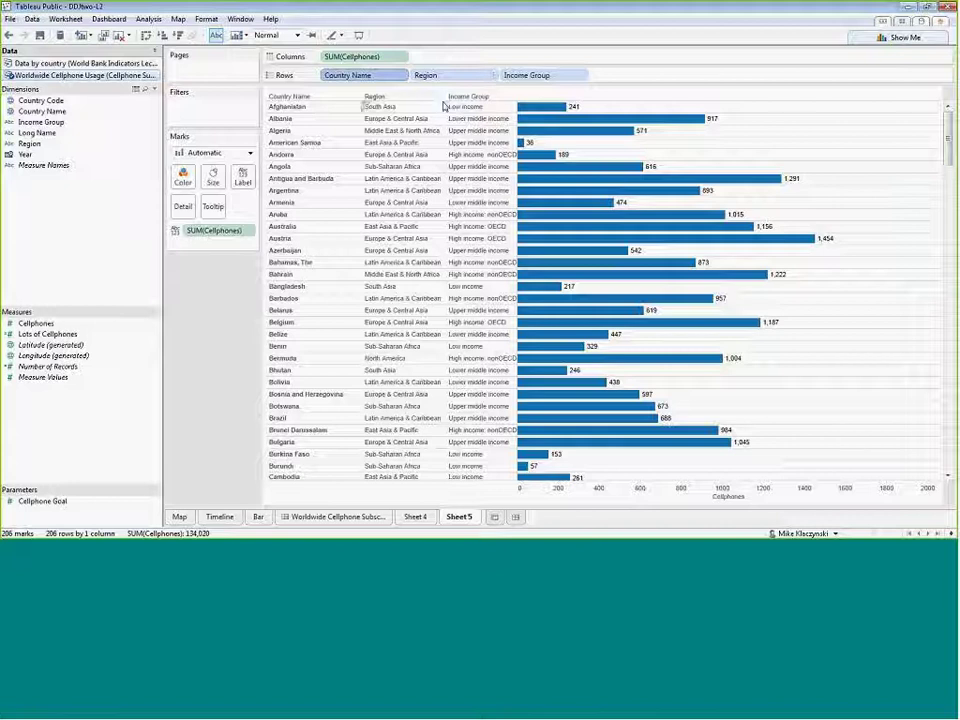
# Sort Country Name in ascending order by the Region field with Count aggregation.
pyautogui.click(403, 77)
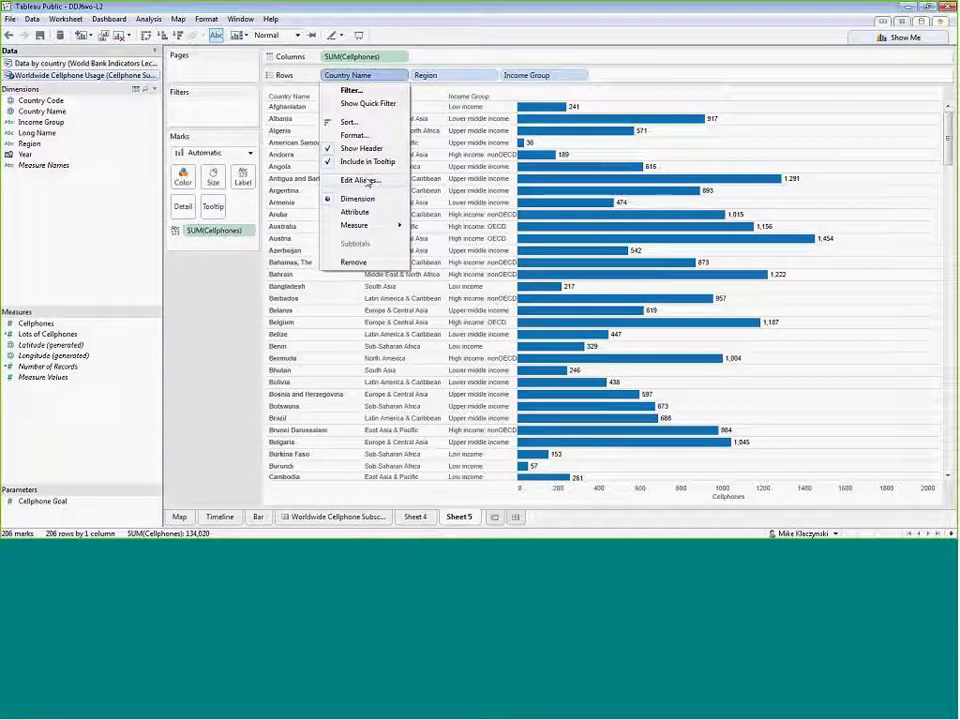
pyautogui.click(335, 122)
pyautogui.click(466, 368)
pyautogui.click(522, 383)
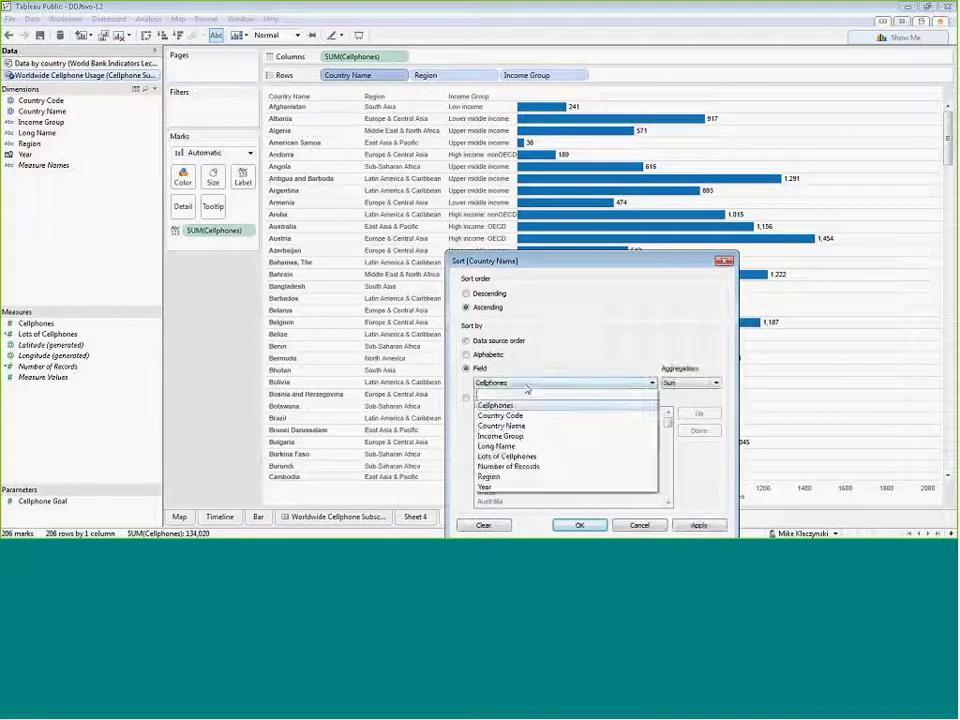
pyautogui.click(489, 476)
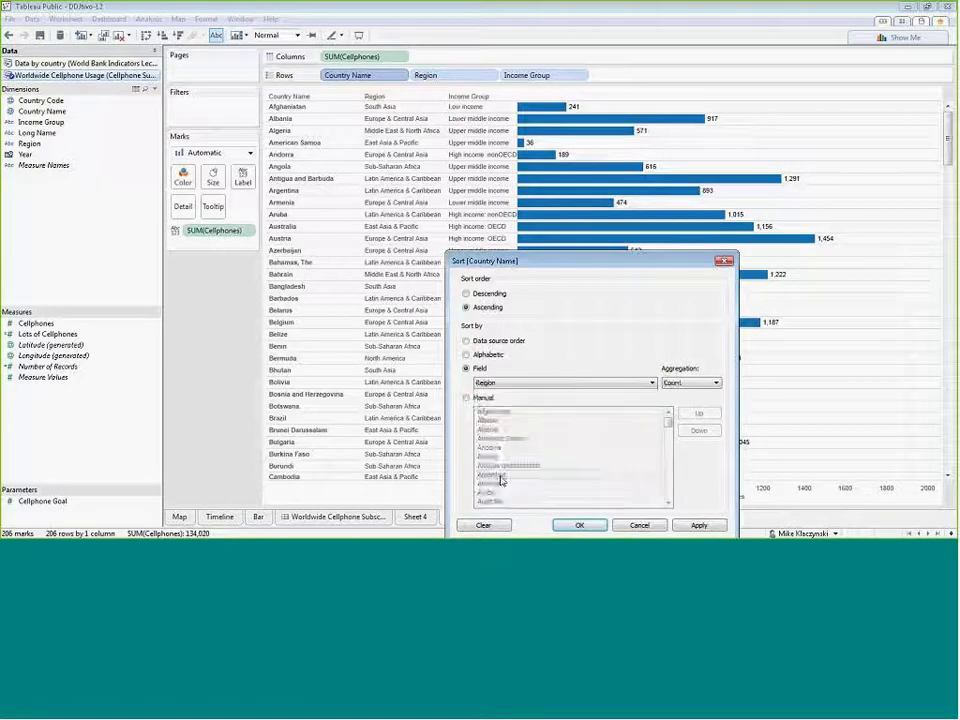
pyautogui.click(689, 383)
pyautogui.click(687, 393)
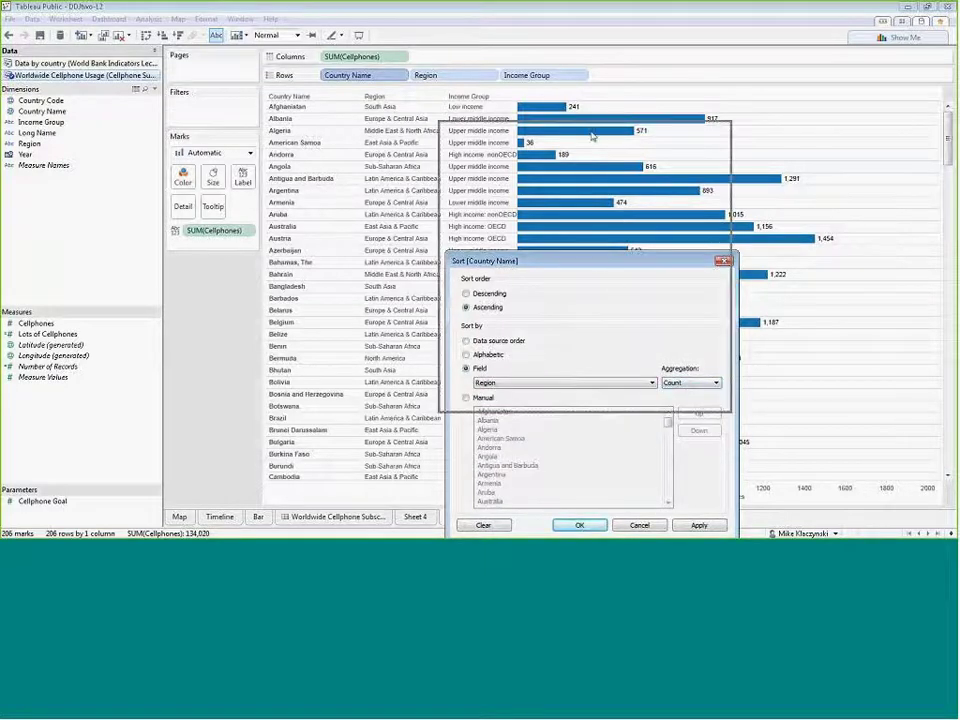
pyautogui.moveTo(600, 261); pyautogui.dragTo(590, 131)
pyautogui.click(690, 396)
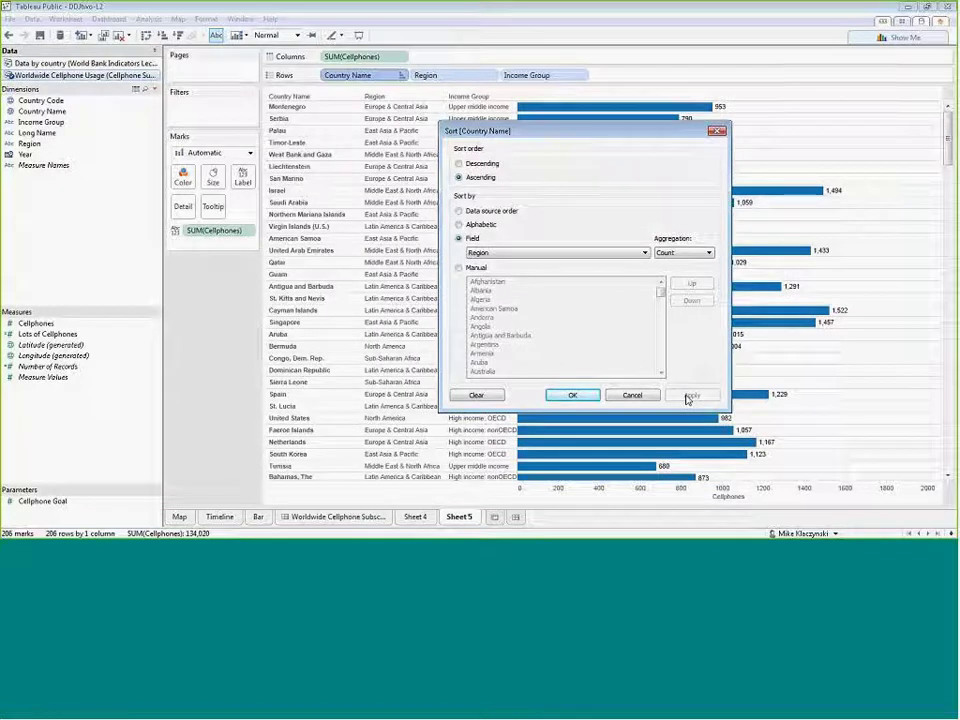
pyautogui.click(573, 395)
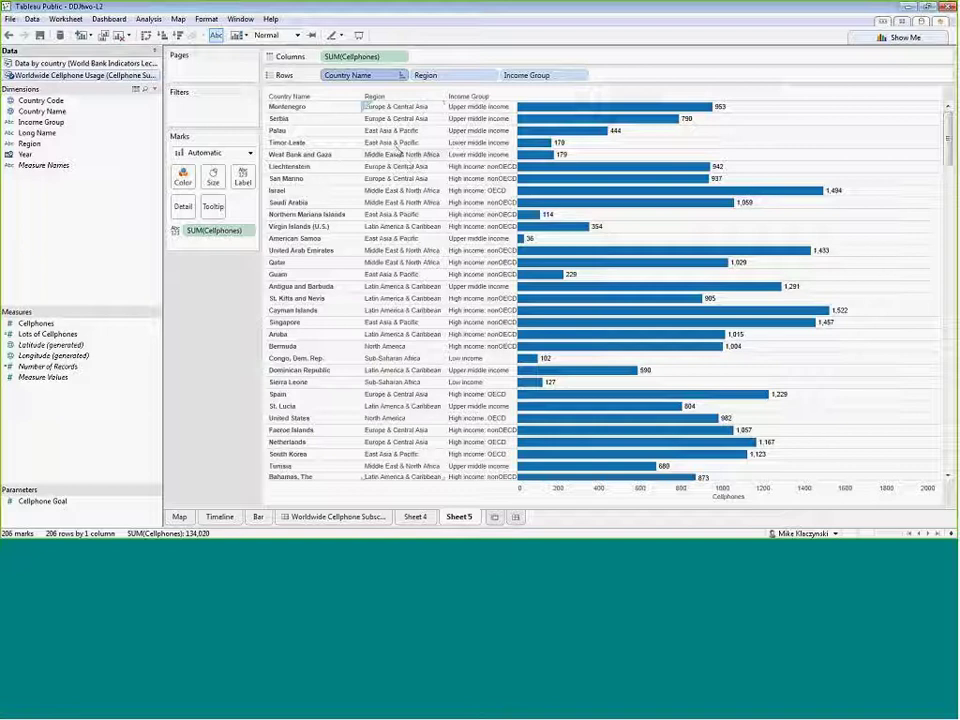
# Clear the sort on Country Name.
pyautogui.click(403, 80)
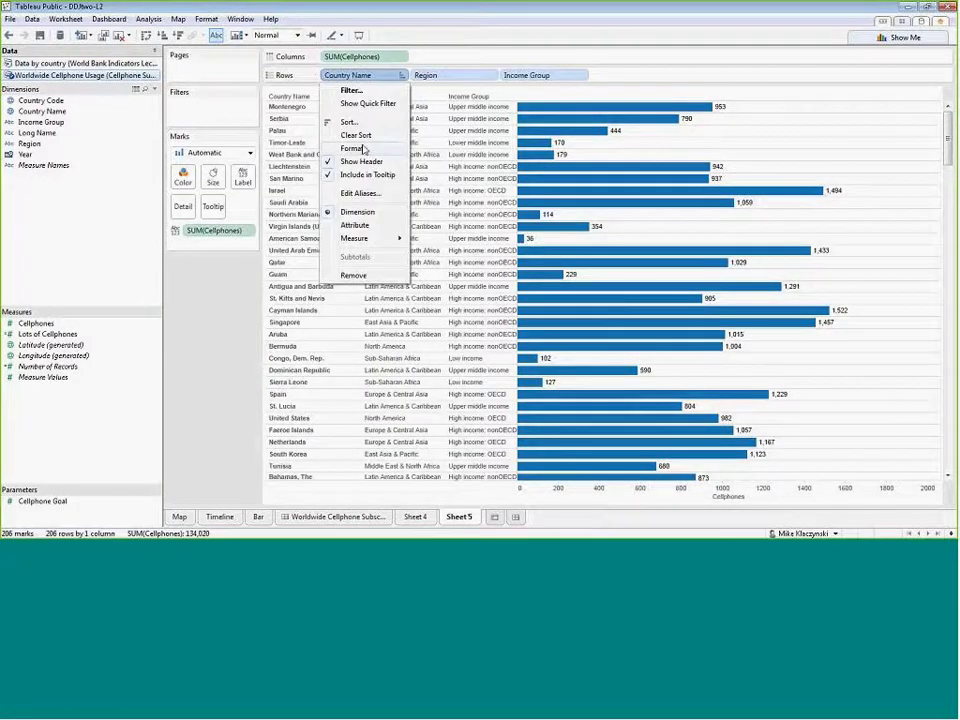
pyautogui.click(330, 135)
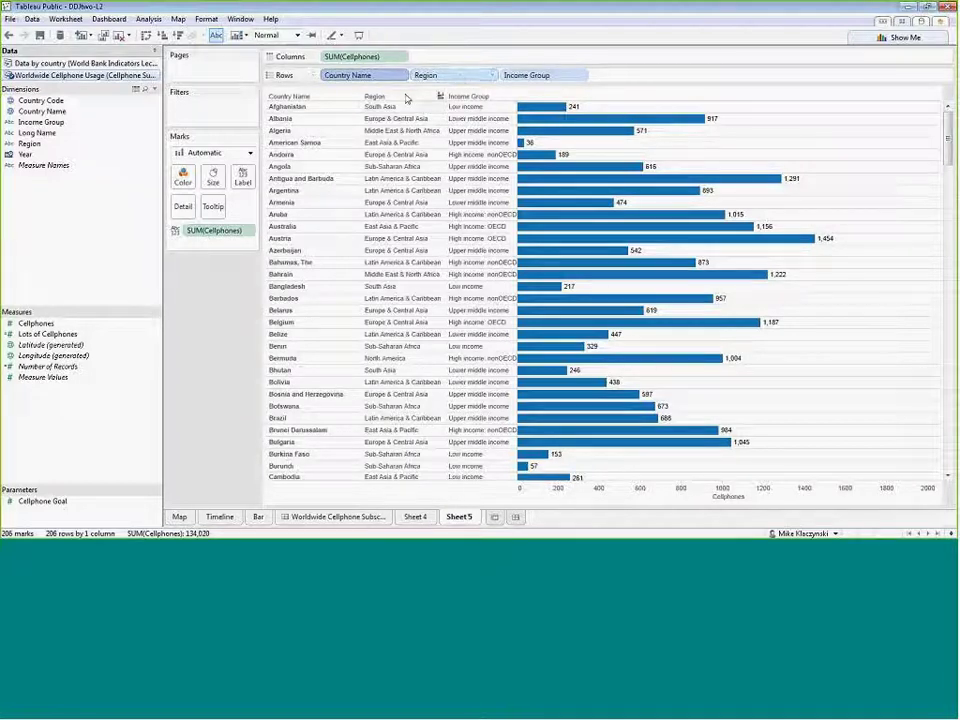
# Try moving Region ahead of Country Name on Rows to group the countries by region, and undo the move.
pyautogui.moveTo(452, 80); pyautogui.dragTo(285, 76)
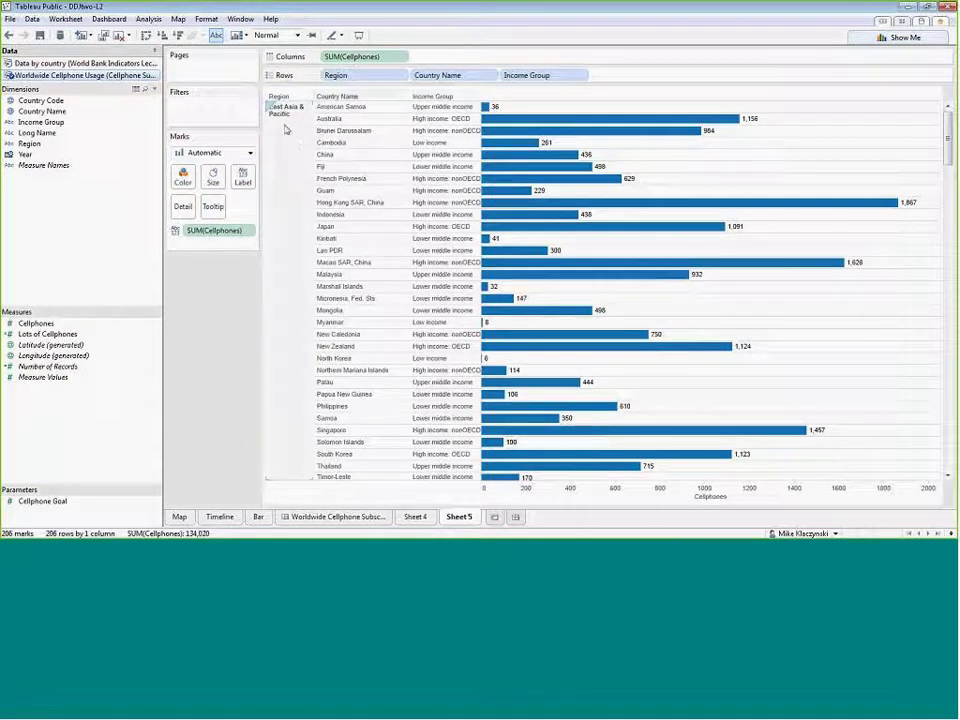
pyautogui.scroll(-8, 950, 142)
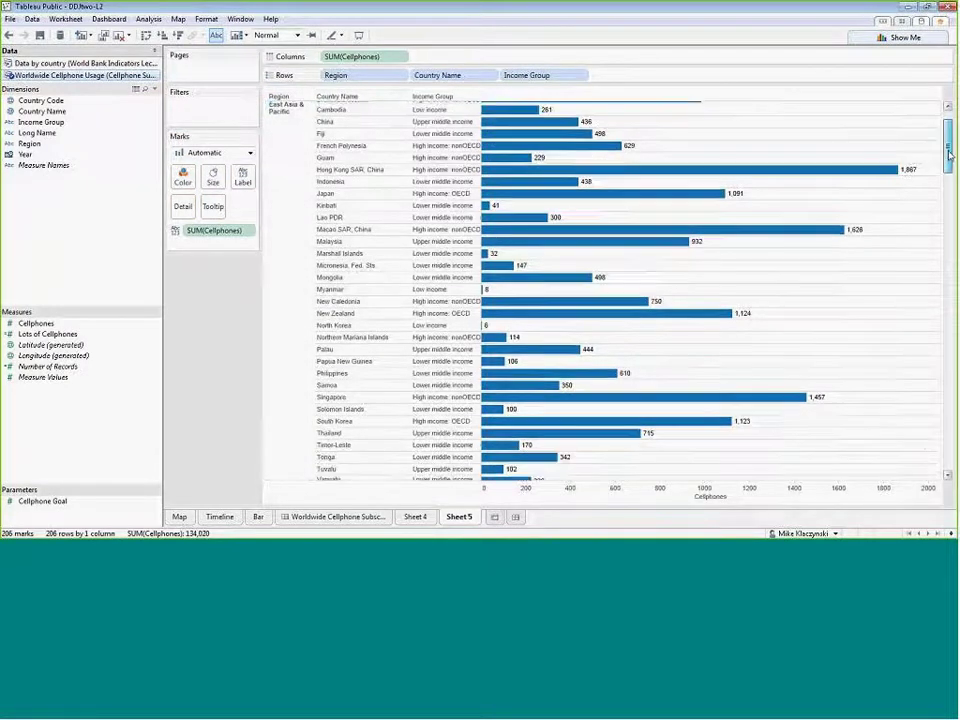
pyautogui.scroll(8, 950, 142)
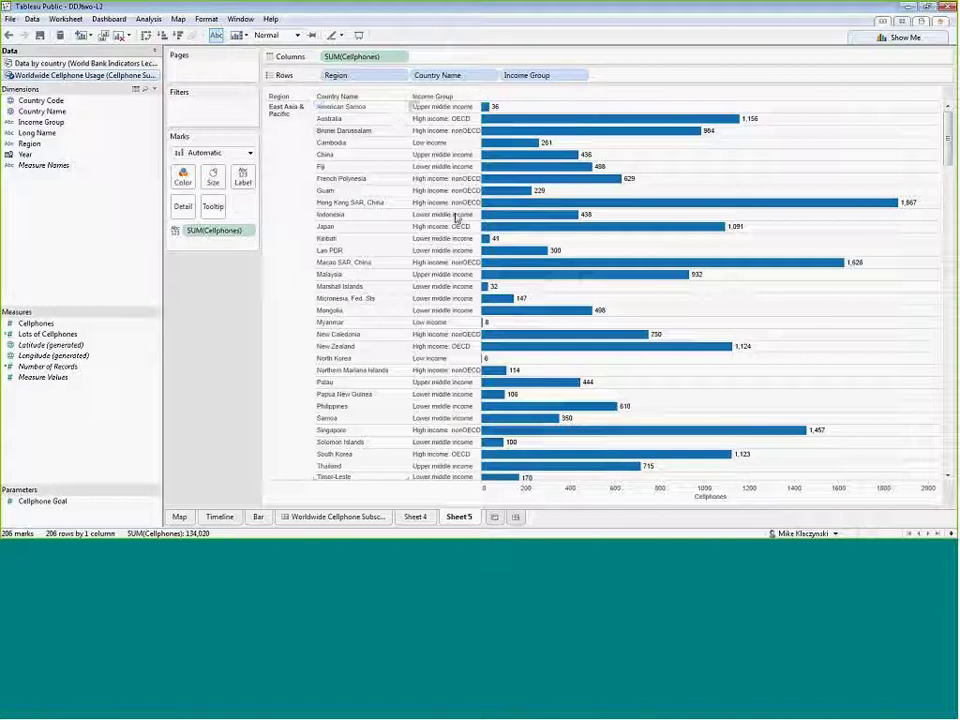
pyautogui.moveTo(947, 135)
pyautogui.mouseDown()
pyautogui.moveTo(949, 245)
pyautogui.moveTo(949, 121)
pyautogui.mouseUp()
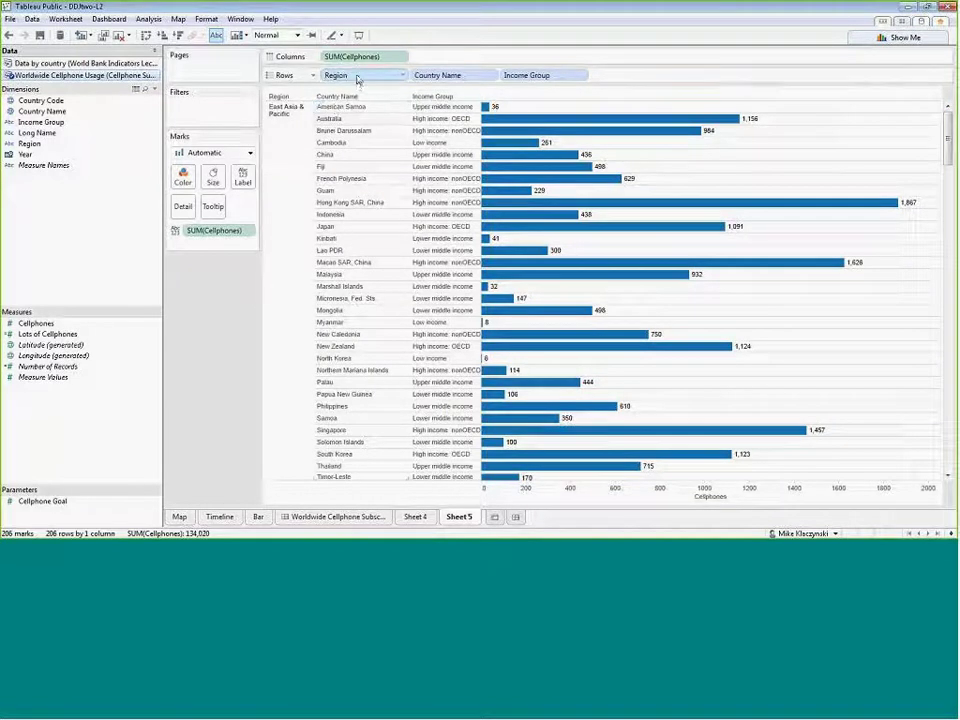
pyautogui.click(9, 35)
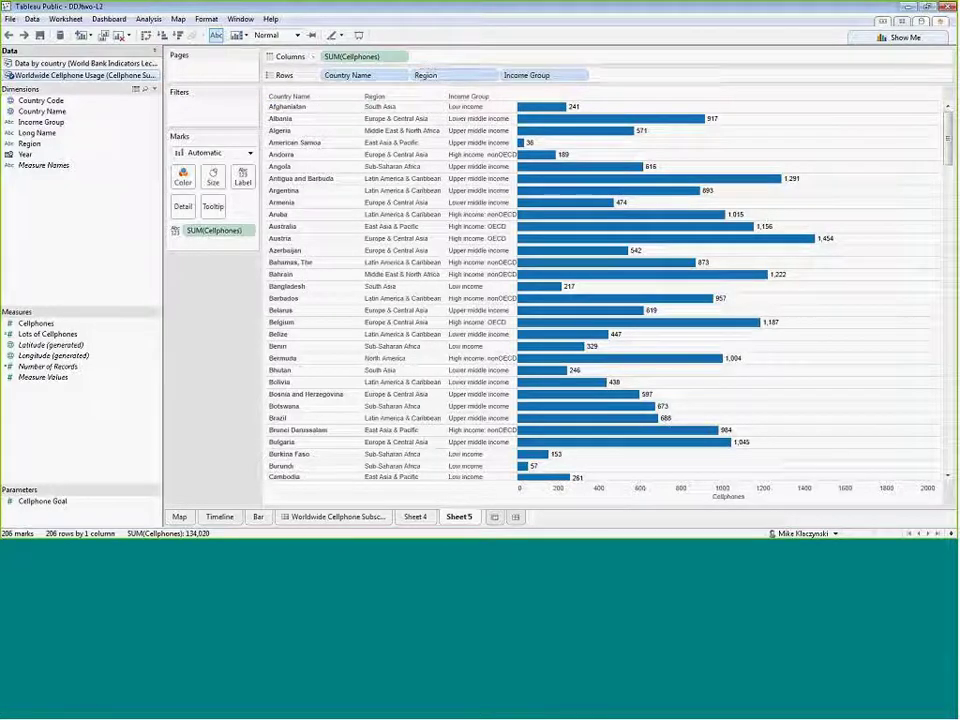
# Add a second Region field ahead of Country Name on Rows and hide its header.
pyautogui.click(480, 76)
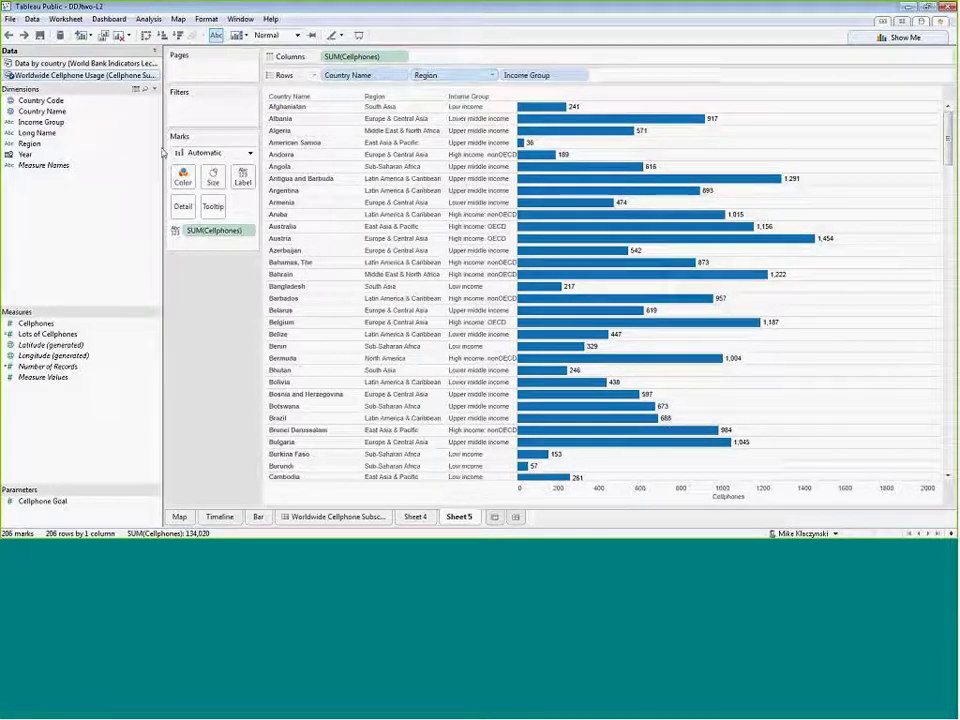
pyautogui.moveTo(50, 148); pyautogui.dragTo(318, 80)
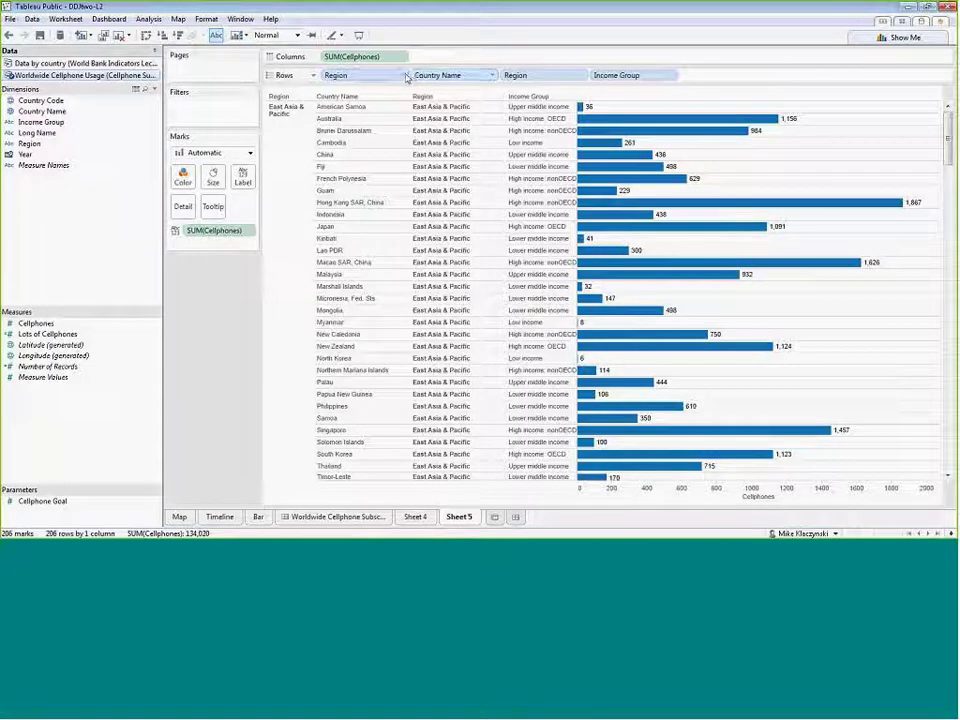
pyautogui.click(404, 75)
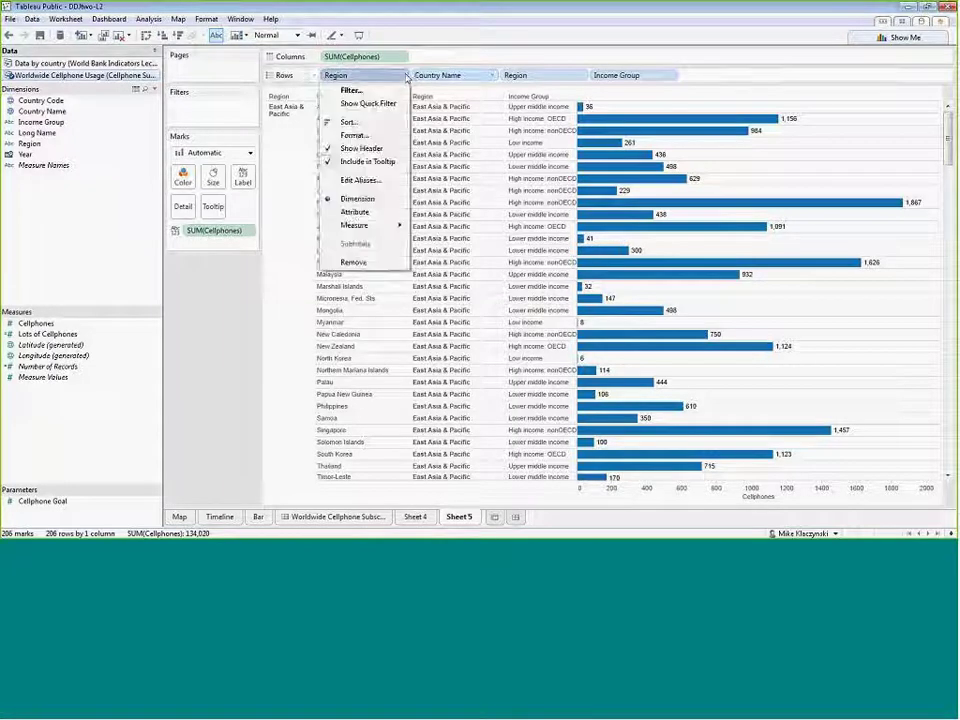
pyautogui.click(350, 150)
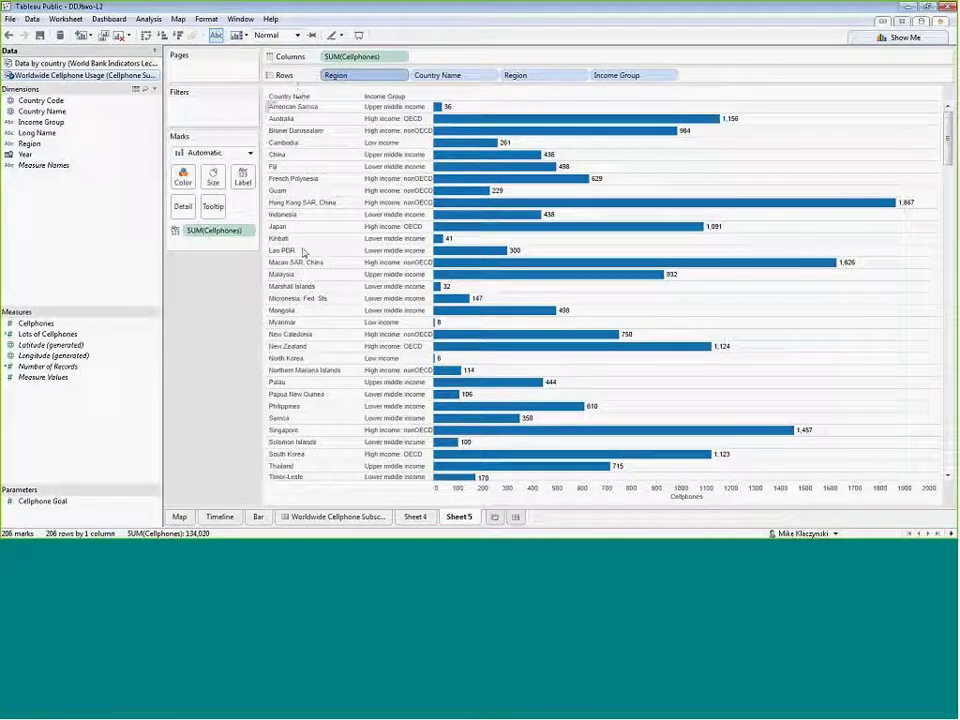
pyautogui.scroll(-3, 356, 284)
pyautogui.scroll(3, 354, 281)
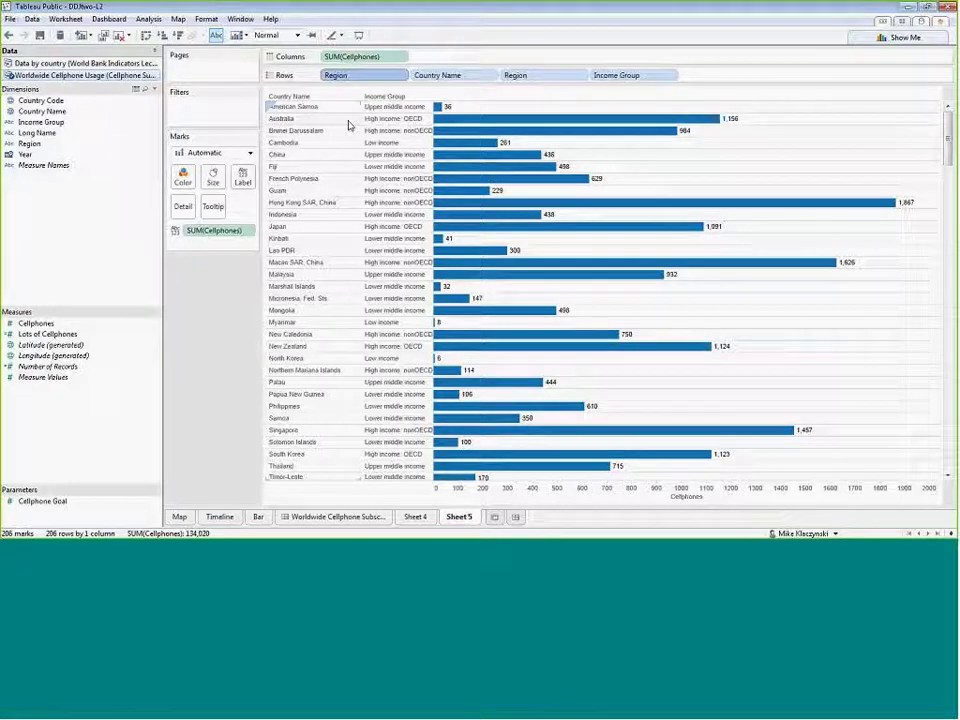
# Create a new worksheet with a map of Country Name, filtered by Region to East Asia & Pacific.
pyautogui.click(494, 517)
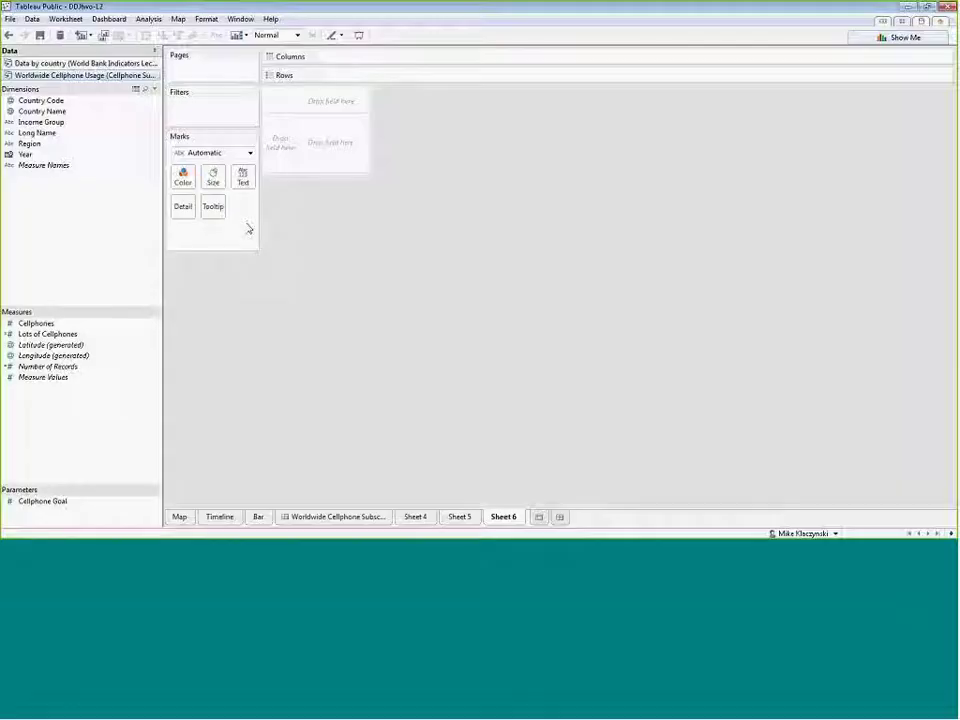
pyautogui.moveTo(55, 113); pyautogui.dragTo(210, 112)
pyautogui.doubleClick(48, 112)
pyautogui.click(366, 185)
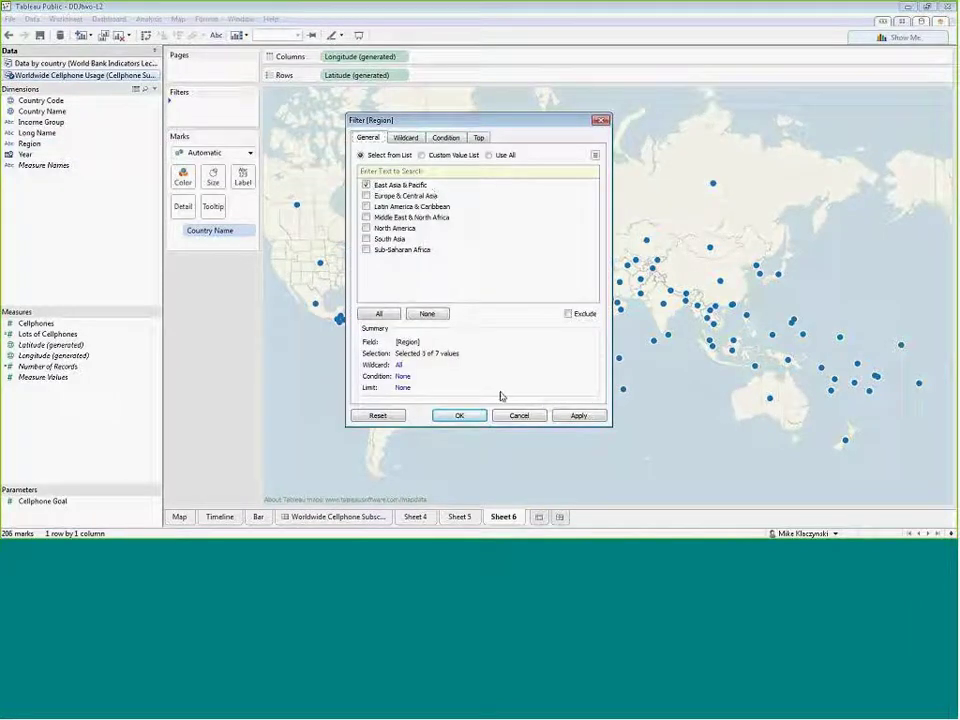
pyautogui.click(460, 414)
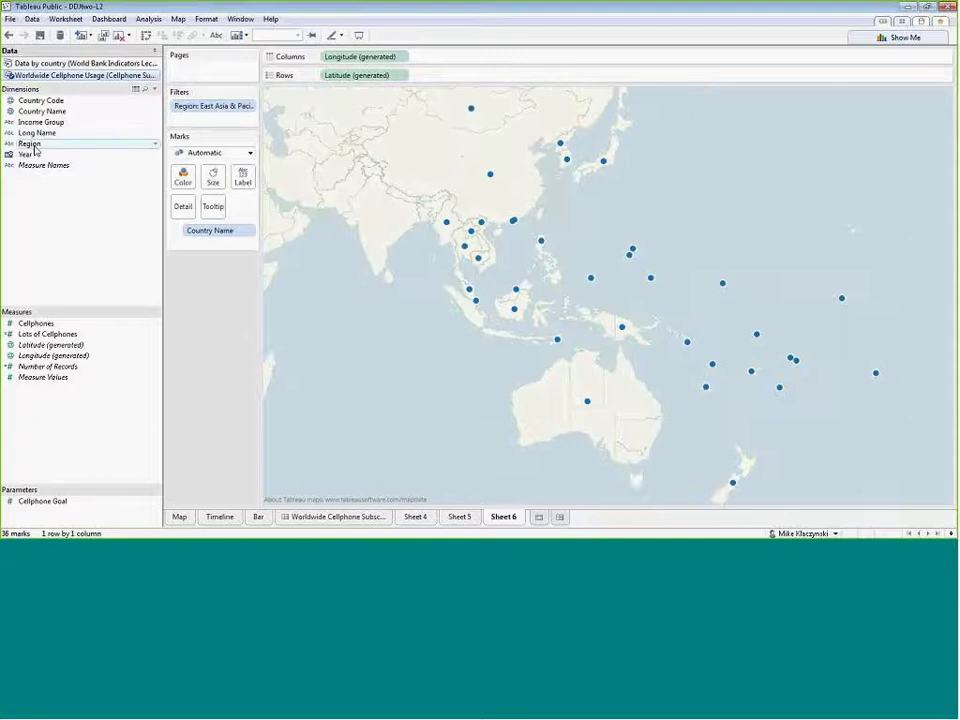
# Color the map marks by Region and show the Region quick filter beneath the color legend.
pyautogui.moveTo(30, 144); pyautogui.dragTo(184, 185)
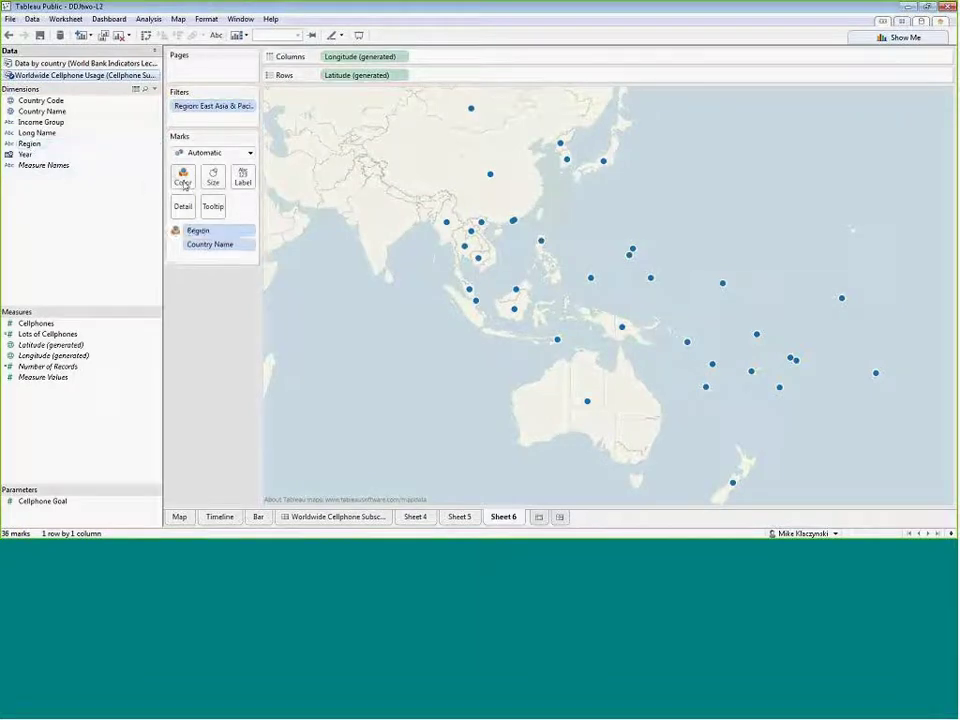
pyautogui.click(250, 106)
pyautogui.click(219, 133)
pyautogui.moveTo(904, 90); pyautogui.dragTo(212, 318)
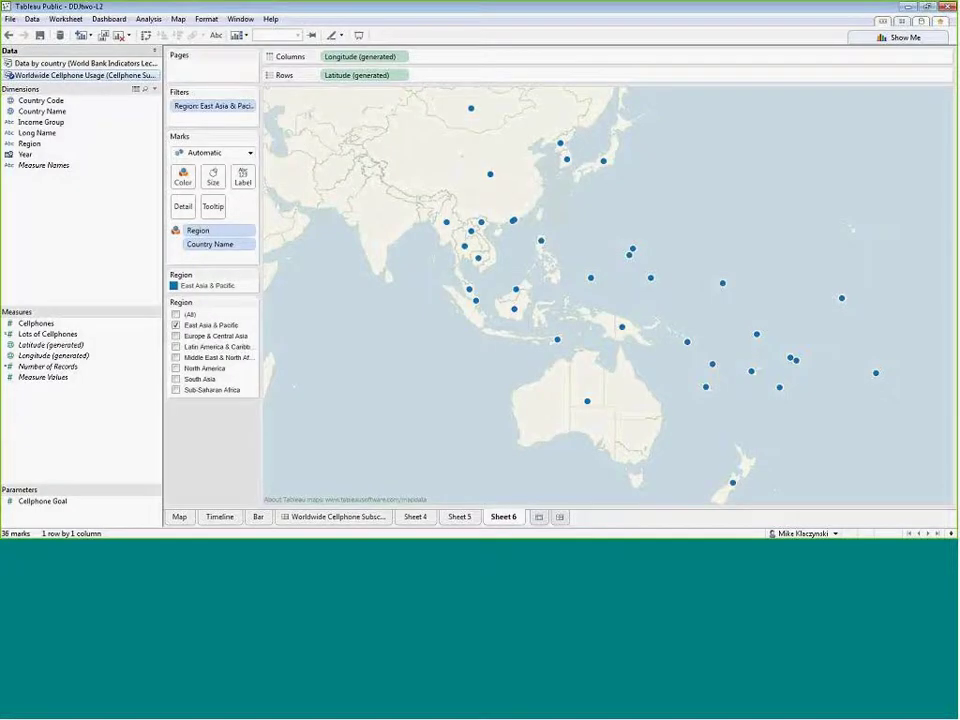
# Switch to the Cellphone Subscriptions workbook in Excel and examine the last data rows and the empty cells below.
pyautogui.hotkey('alt', 'Tab')
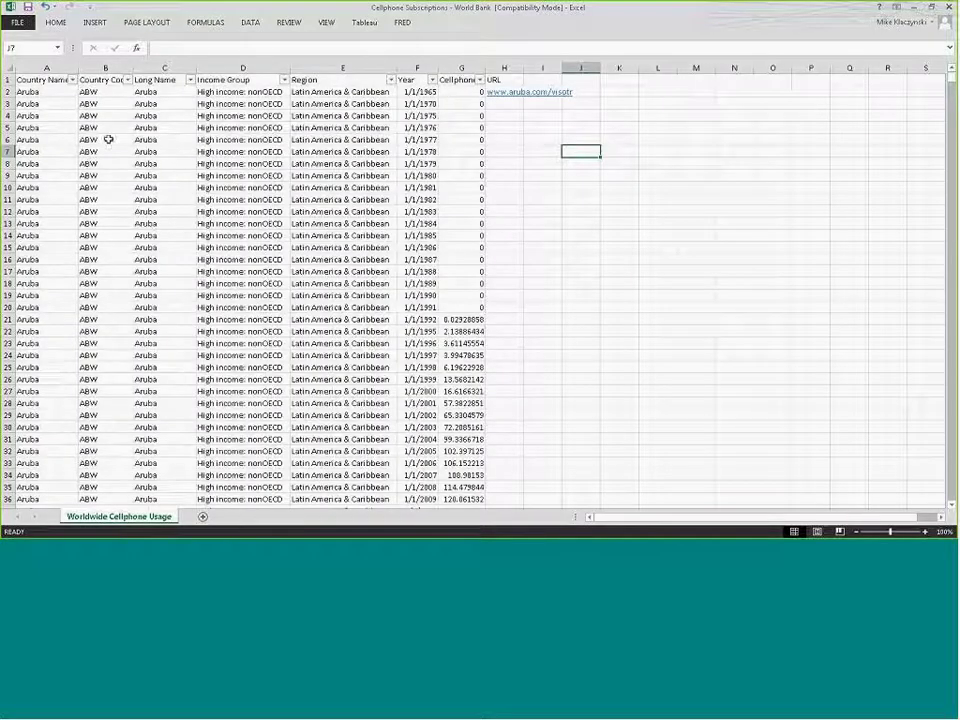
pyautogui.click(371, 200)
pyautogui.moveTo(953, 86); pyautogui.dragTo(880, 500)
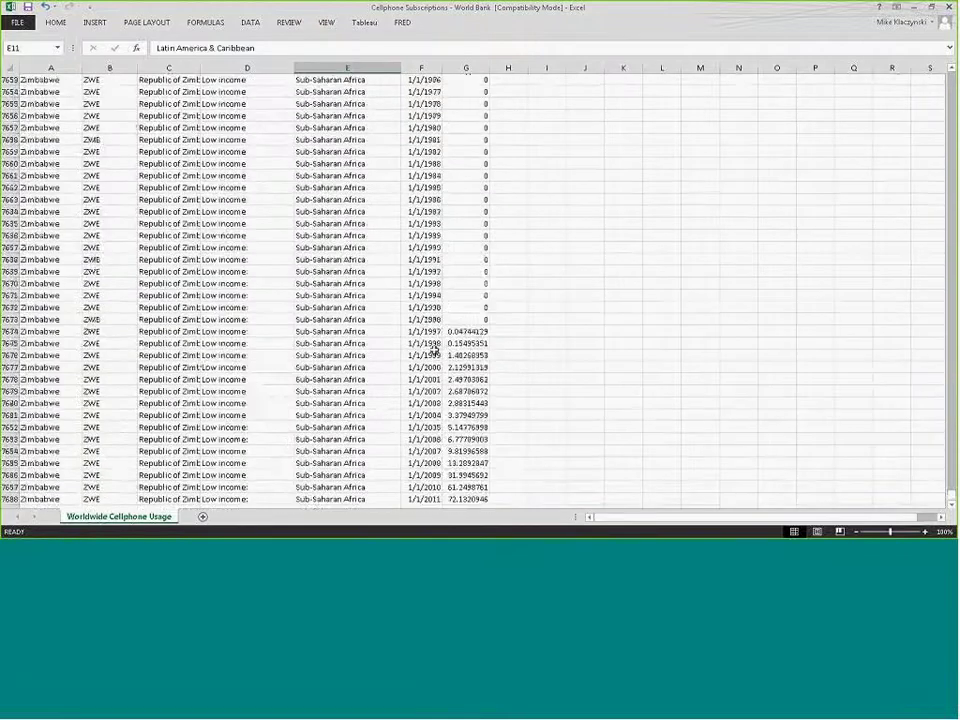
pyautogui.scroll(-4, 435, 349)
pyautogui.moveTo(208, 381); pyautogui.dragTo(393, 449)
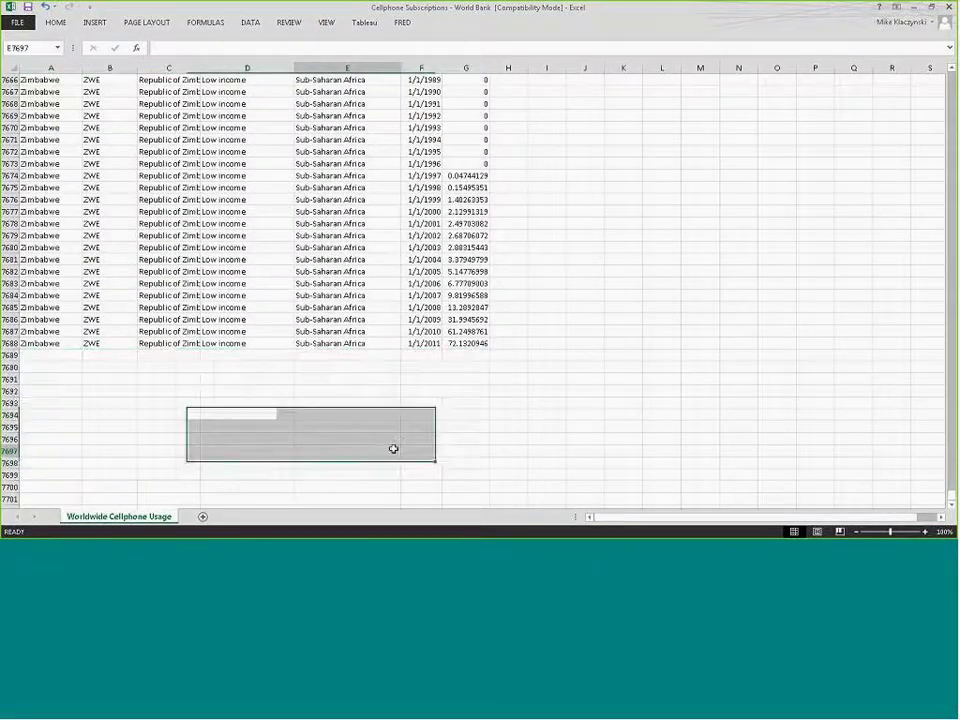
# Enter stray letters v, b, b and b in column A, in rows 7691 and 7693 to 7695 beneath the data.
pyautogui.click(80, 367)
pyautogui.press('Return')
pyautogui.write('v')
pyautogui.press('Return')
pyautogui.press('Return')
pyautogui.write('b')
pyautogui.press('Down')
pyautogui.write('b')
pyautogui.press('Down')
pyautogui.write('b')
pyautogui.press('Up')
pyautogui.press('Up')
pyautogui.press('Up')
pyautogui.press('Up')
pyautogui.press('Down')
pyautogui.press('Up')
pyautogui.press('Down')
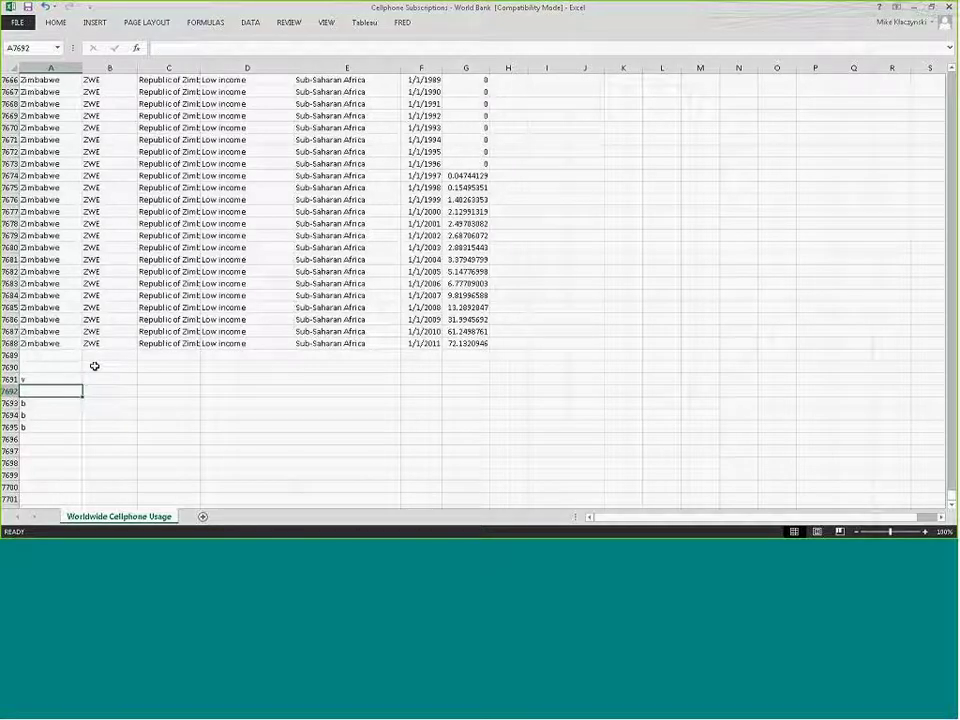
# Clear the stray letters from column A beneath the data, leaving the rows below Zimbabwe empty.
pyautogui.moveTo(51, 355); pyautogui.dragTo(50, 439)
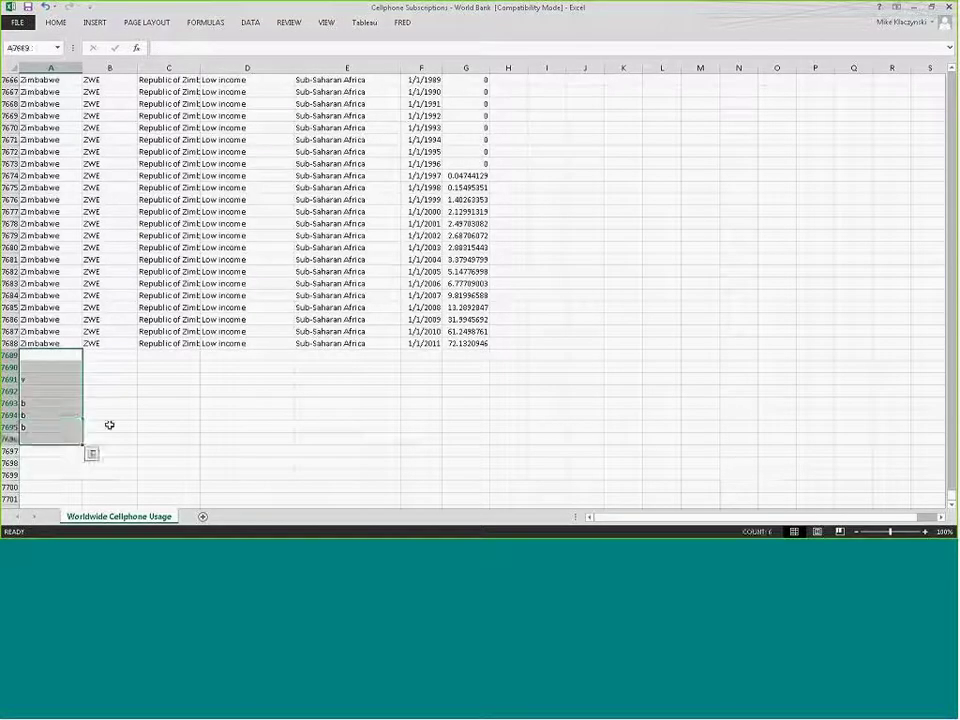
pyautogui.press('Delete')
pyautogui.click(105, 415)
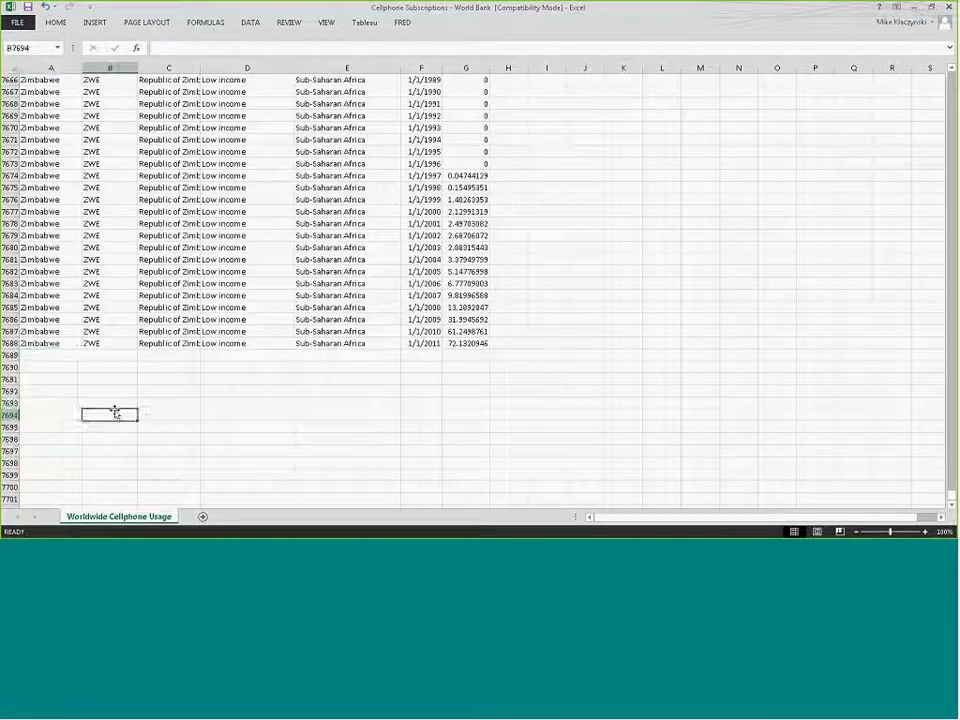
pyautogui.moveTo(50, 356)
pyautogui.mouseDown()
pyautogui.moveTo(440, 366)
pyautogui.moveTo(433, 418)
pyautogui.moveTo(437, 407)
pyautogui.mouseUp()
pyautogui.click(546, 366)
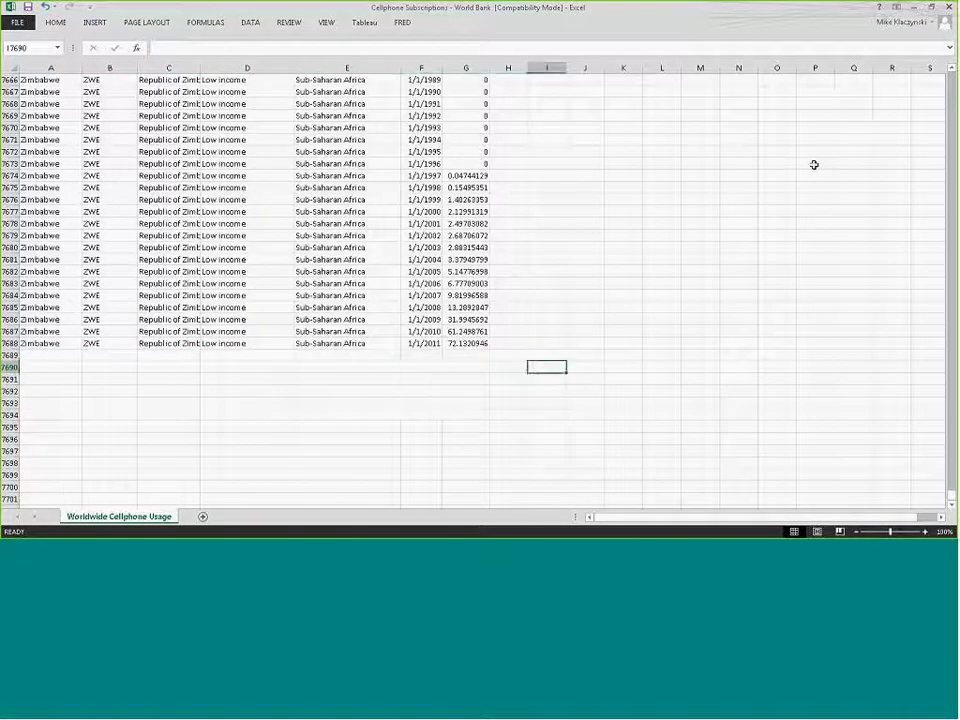
# Switch back to Tableau Public and duplicate the Region dimension.
pyautogui.click(913, 9)
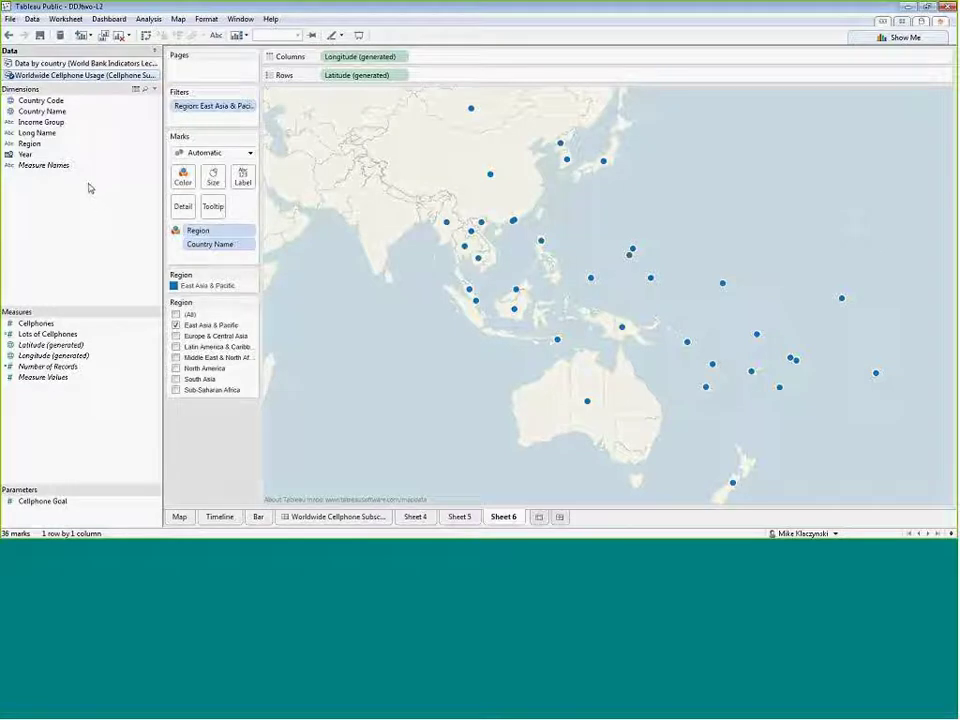
pyautogui.click(38, 147)
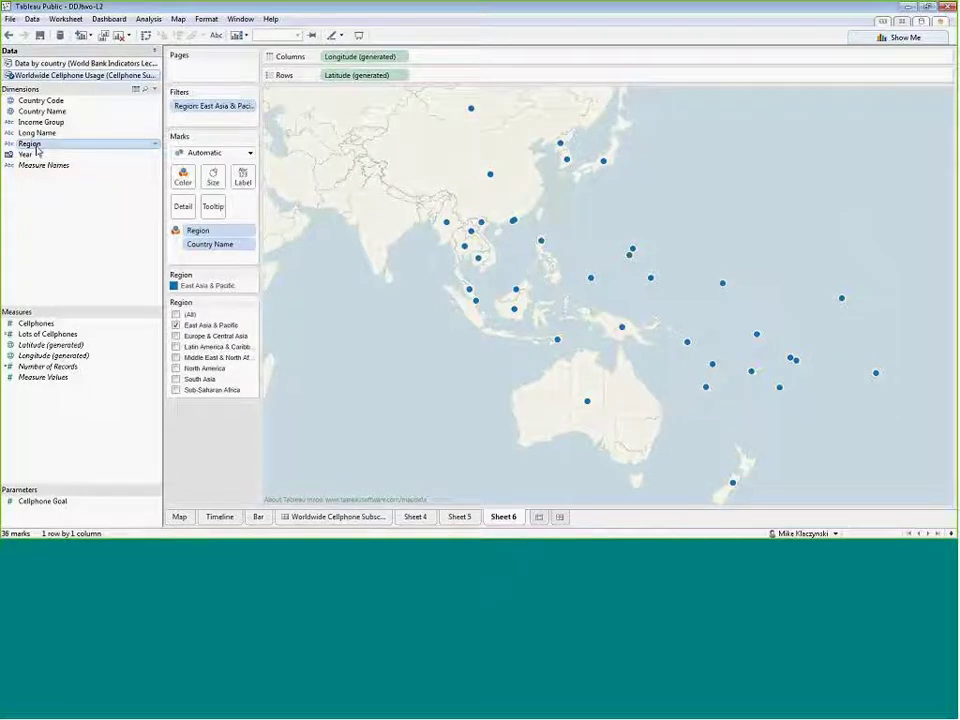
pyautogui.rightClick(37, 147)
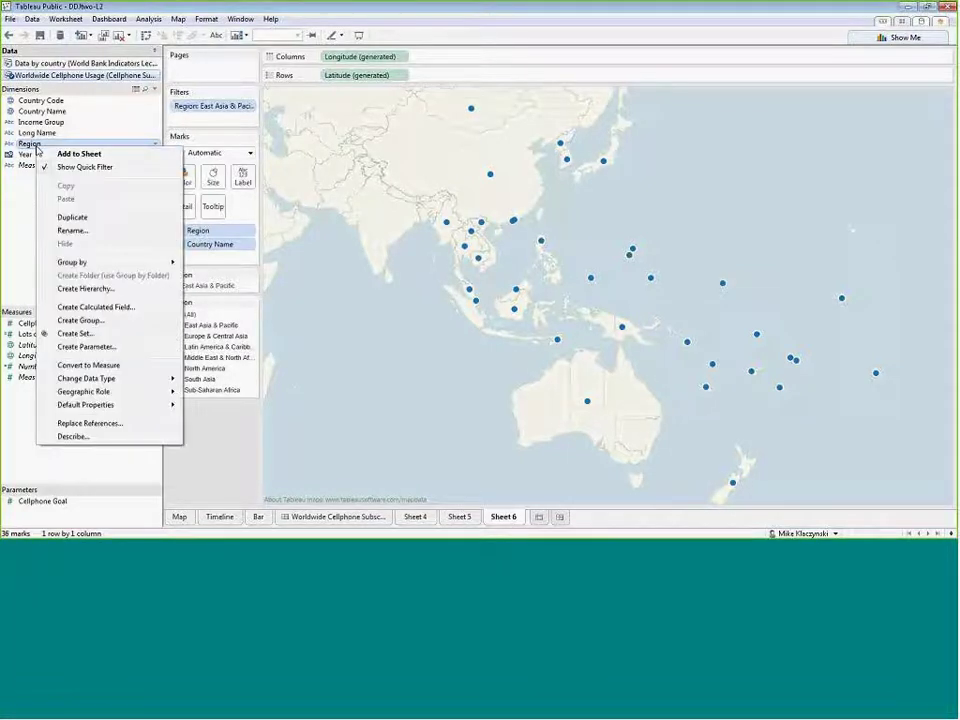
pyautogui.click(104, 217)
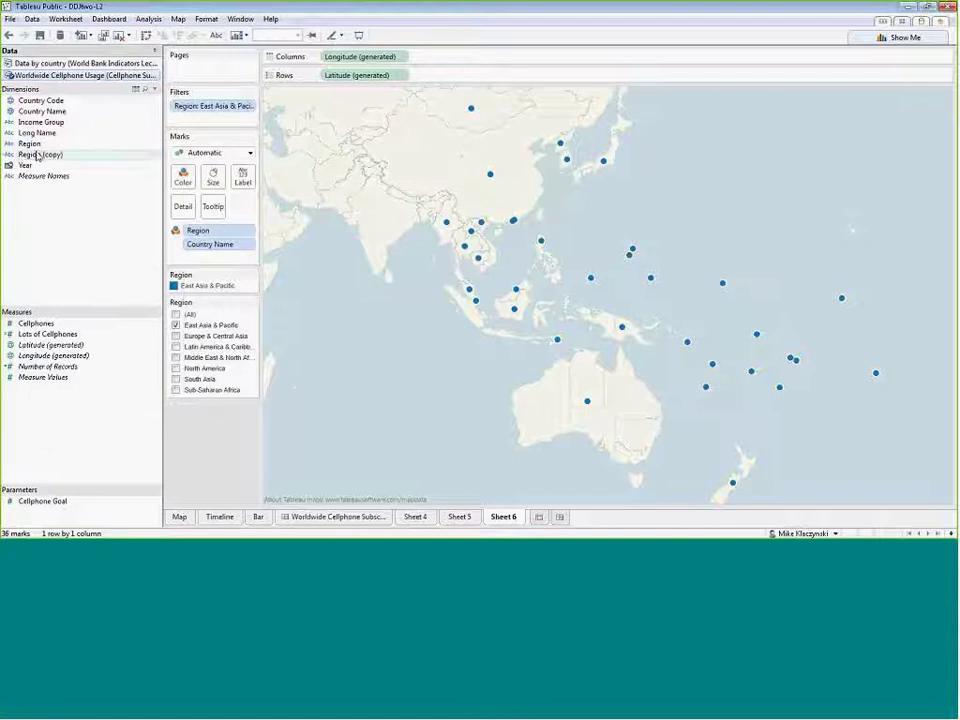
# Add a filter on Region (copy) with every region selected except Europe & Central Asia.
pyautogui.moveTo(30, 160); pyautogui.dragTo(218, 108)
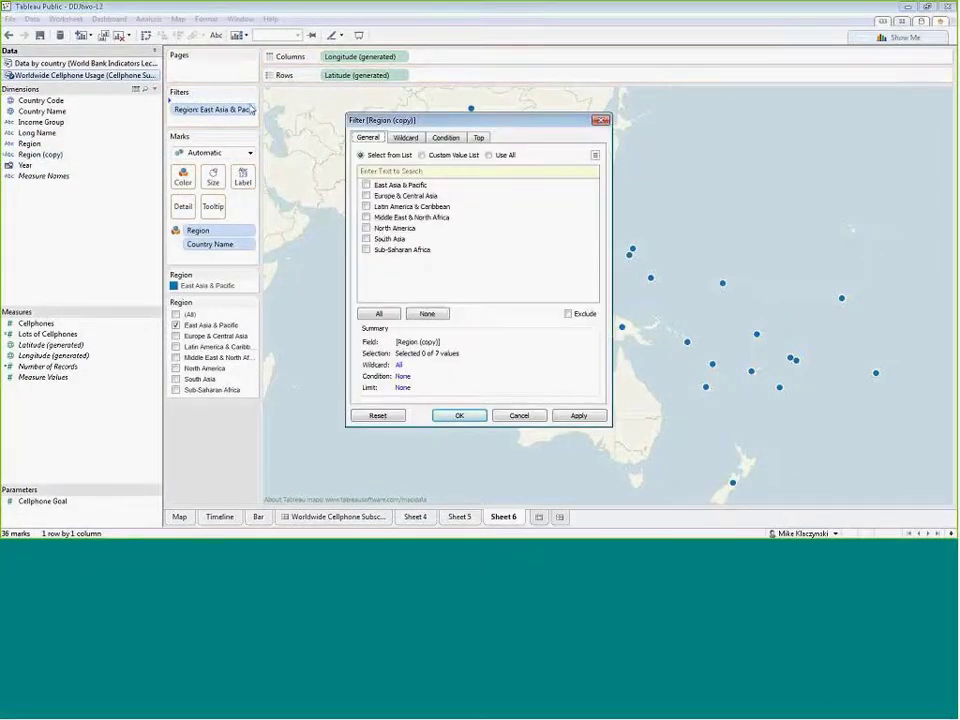
pyautogui.click(366, 250)
pyautogui.click(366, 239)
pyautogui.click(366, 228)
pyautogui.click(366, 217)
pyautogui.click(366, 206)
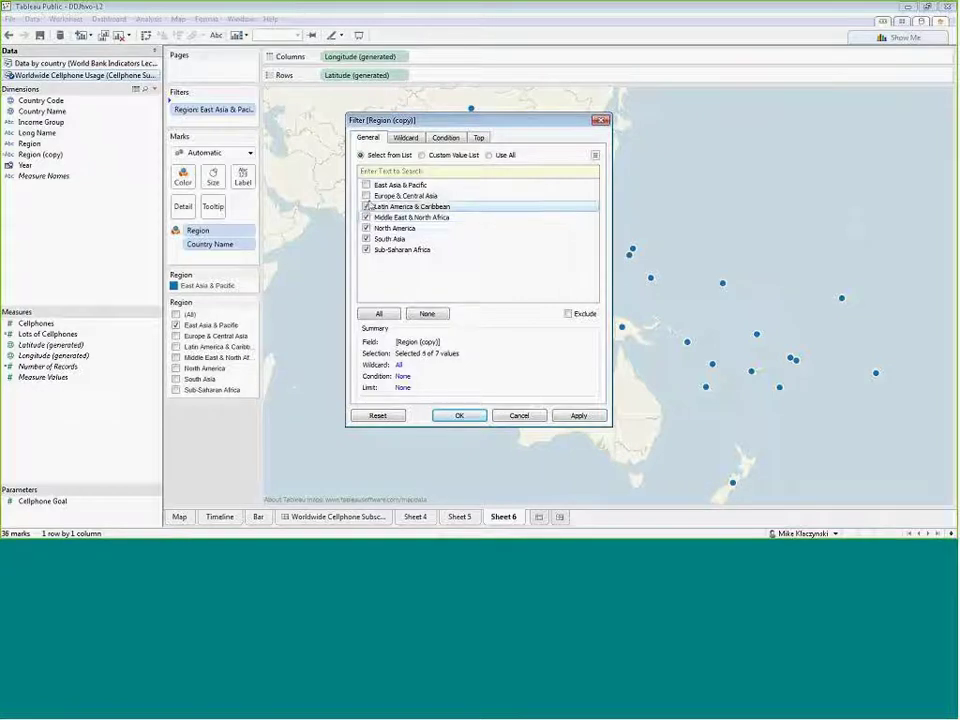
pyautogui.click(366, 196)
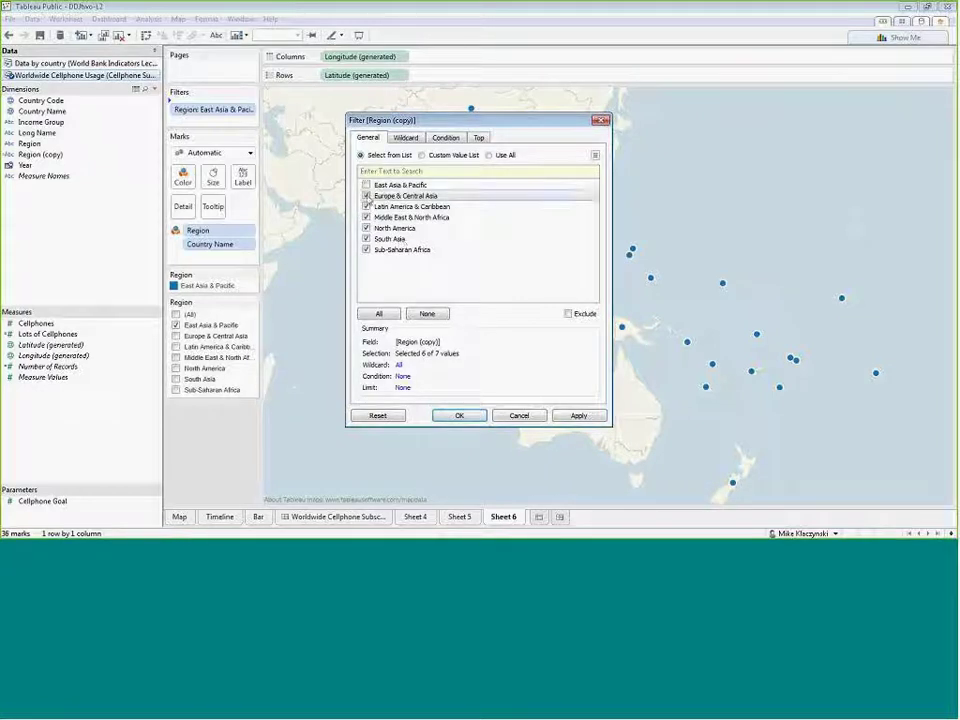
pyautogui.click(388, 196)
pyautogui.click(396, 195)
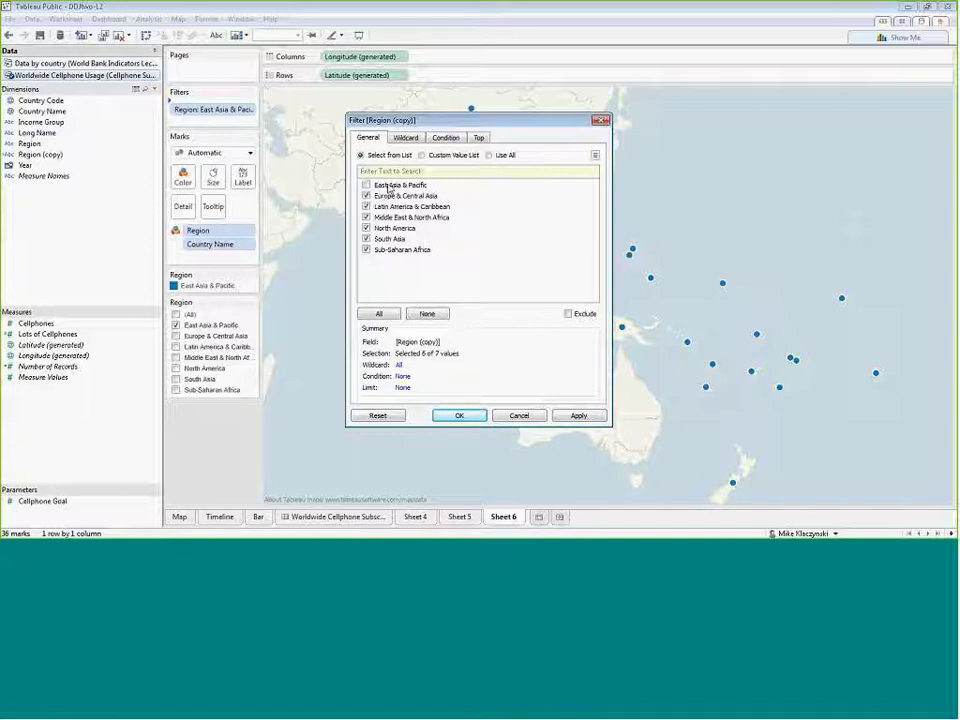
pyautogui.click(385, 196)
pyautogui.click(408, 187)
pyautogui.click(459, 415)
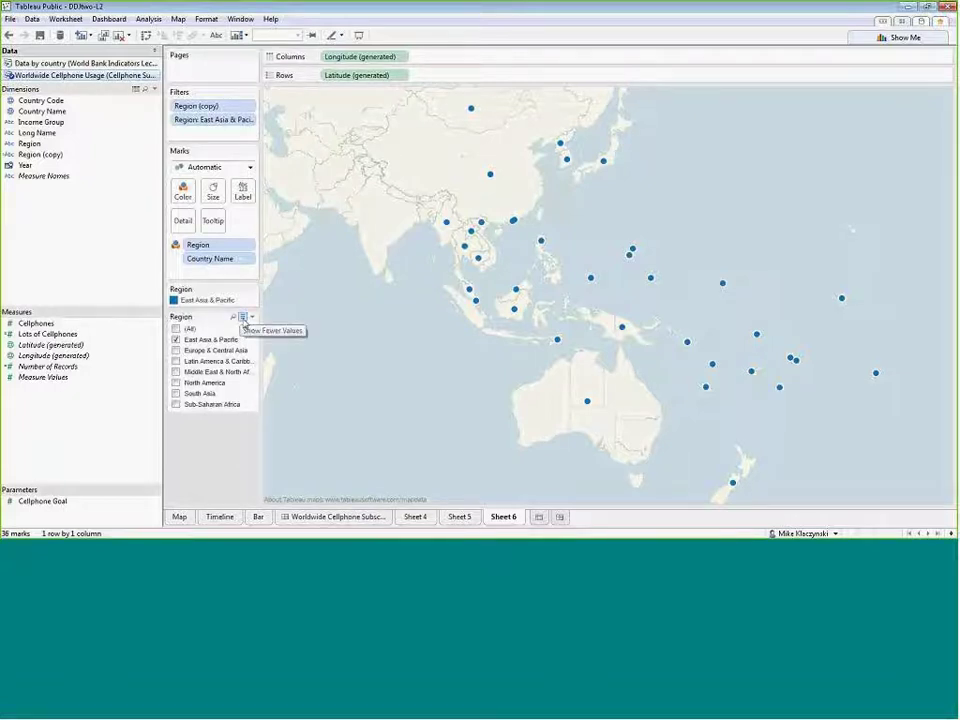
# Limit the Region quick filter's list to fewer, relevant values only.
pyautogui.click(243, 322)
pyautogui.click(243, 322)
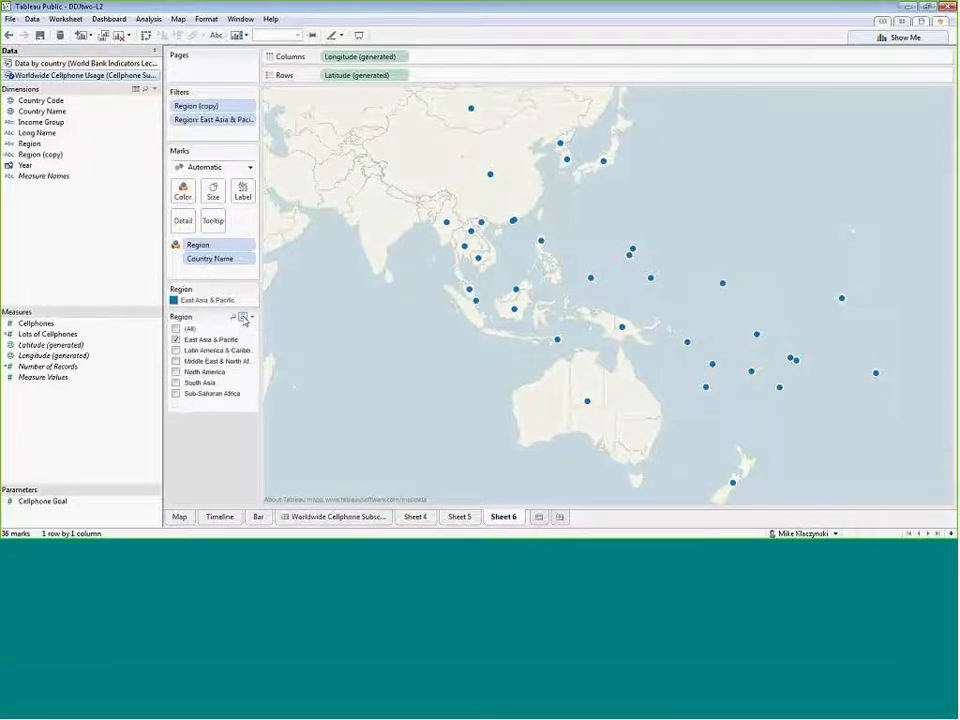
pyautogui.click(243, 318)
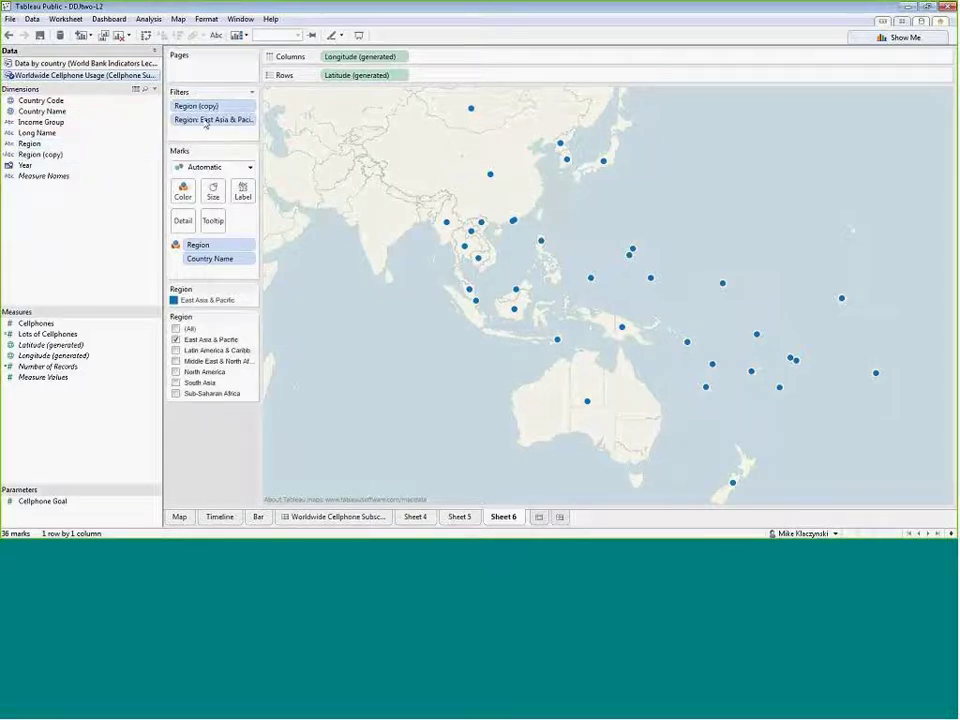
# Exclude Latin America & Caribbean and Middle East & North Africa from the Region (copy) filter as well.
pyautogui.click(251, 106)
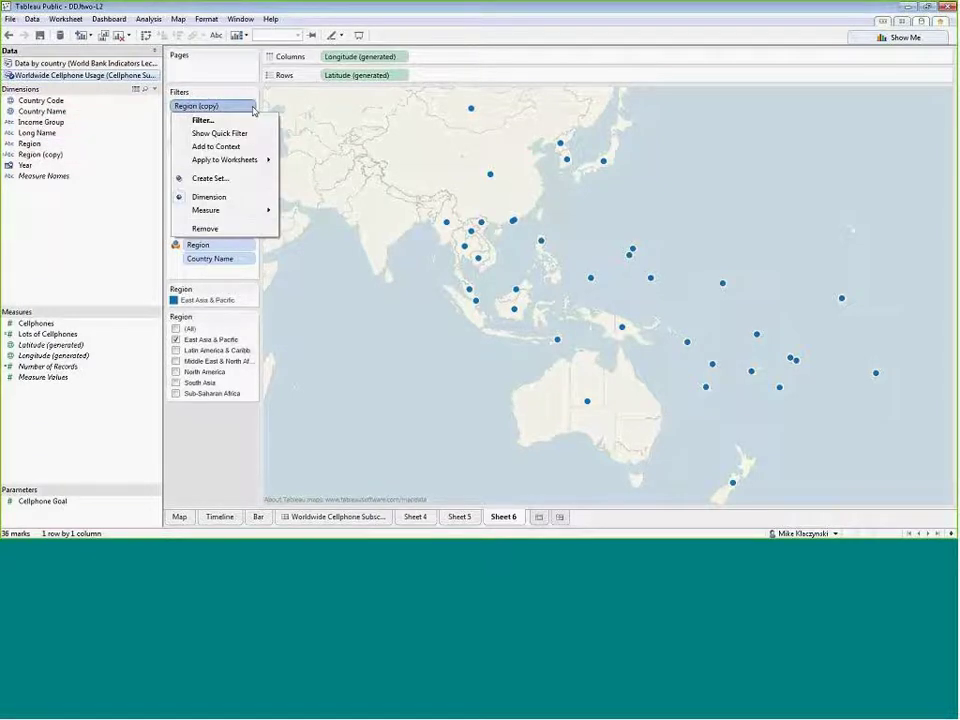
pyautogui.click(203, 121)
pyautogui.click(366, 206)
pyautogui.click(366, 217)
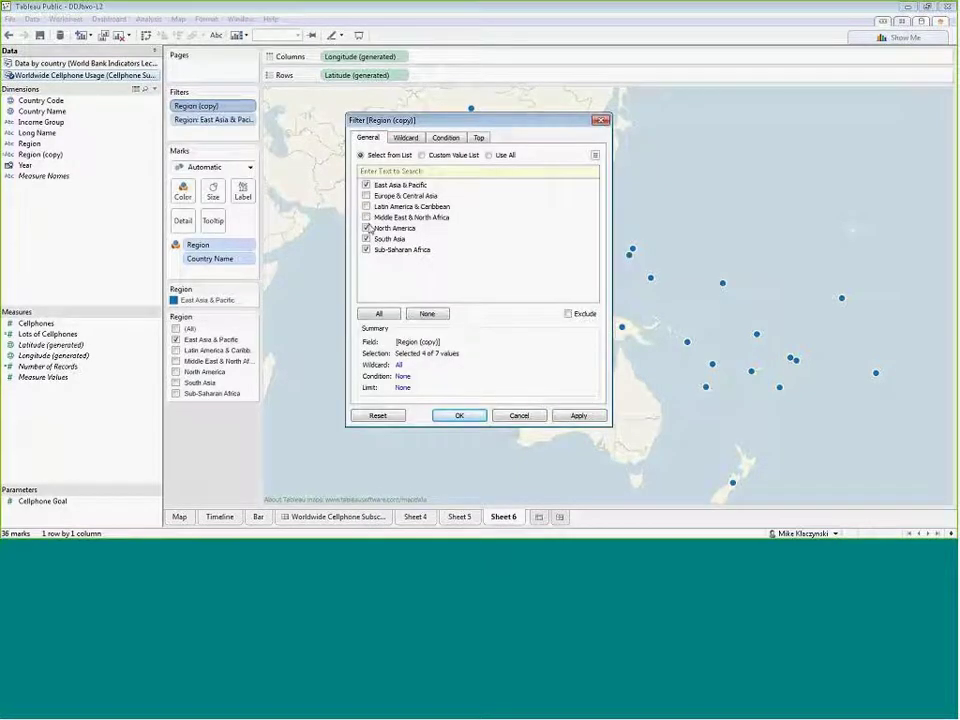
pyautogui.click(461, 414)
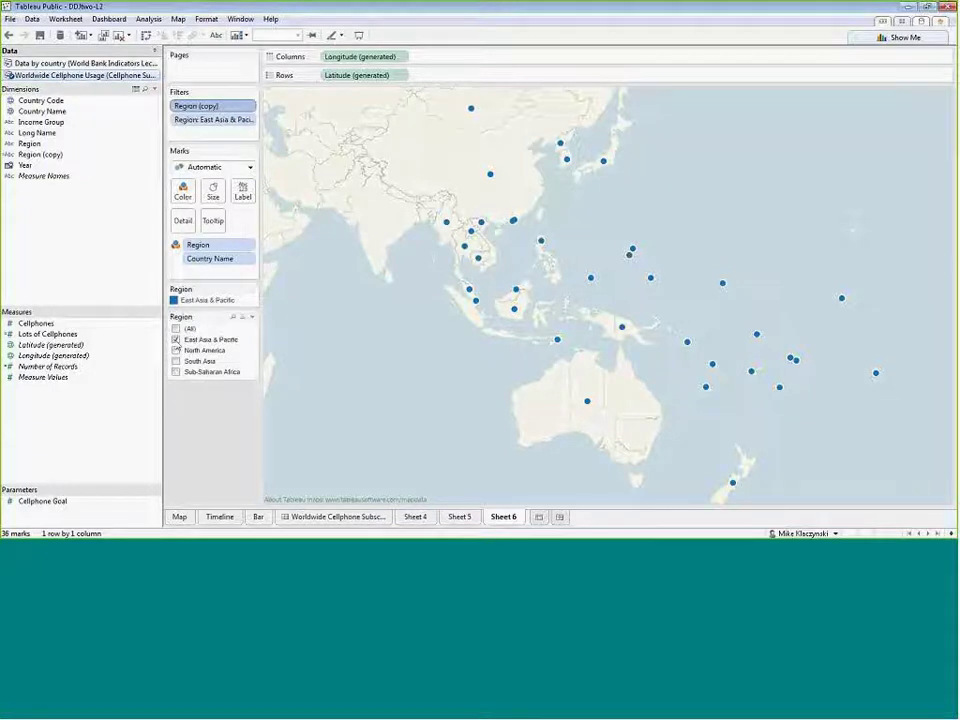
# Switch the Region quick filter to North America, reselect all regions, and expand its list to every value in the database.
pyautogui.click(204, 350)
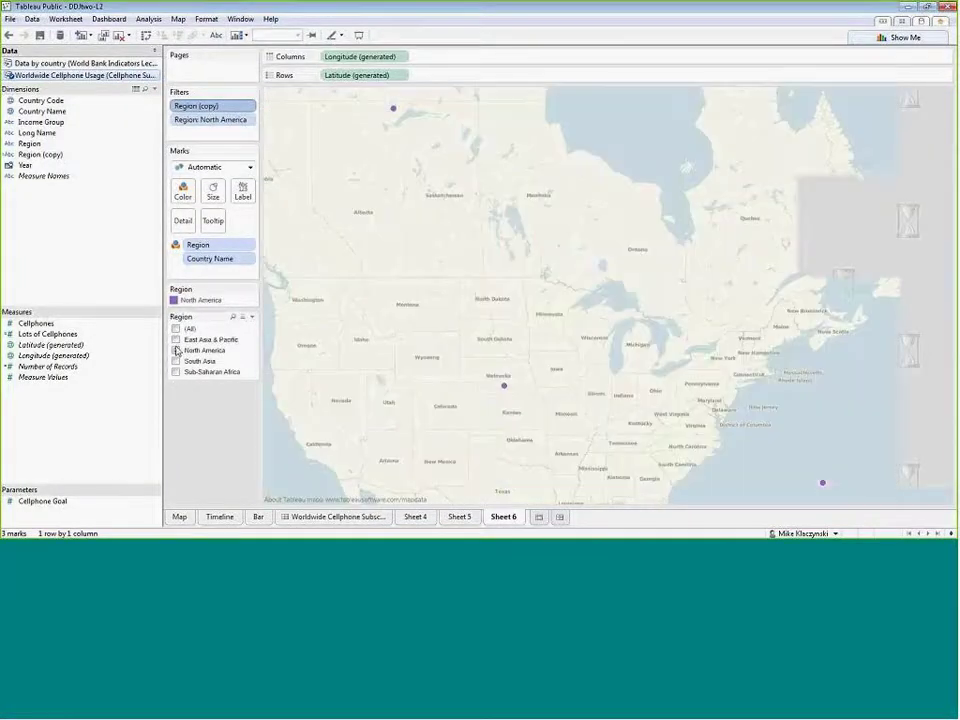
pyautogui.click(176, 329)
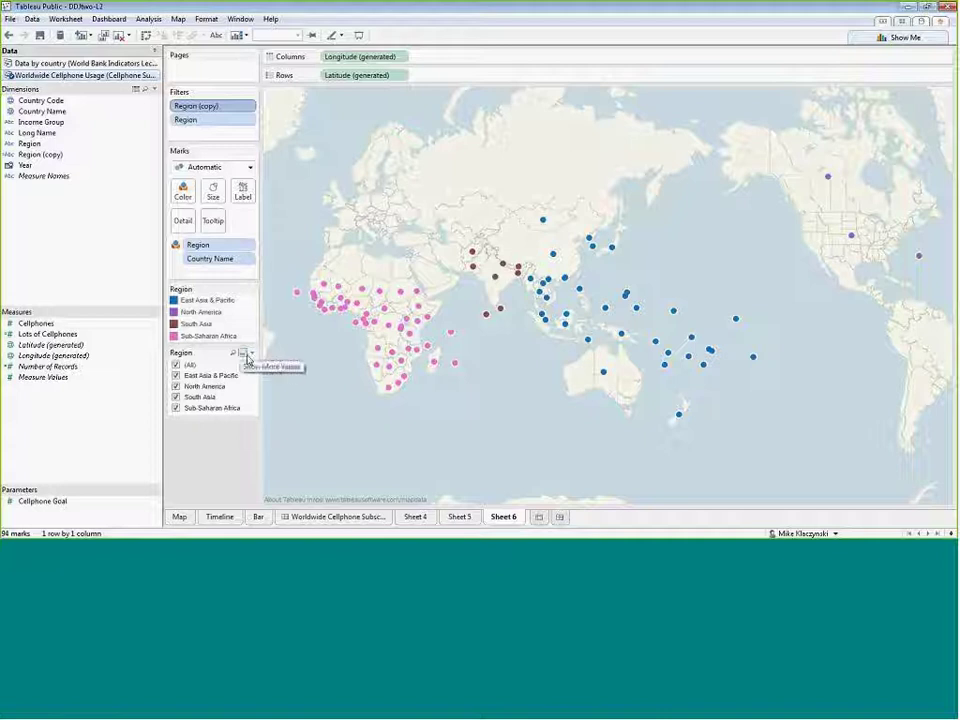
pyautogui.click(244, 356)
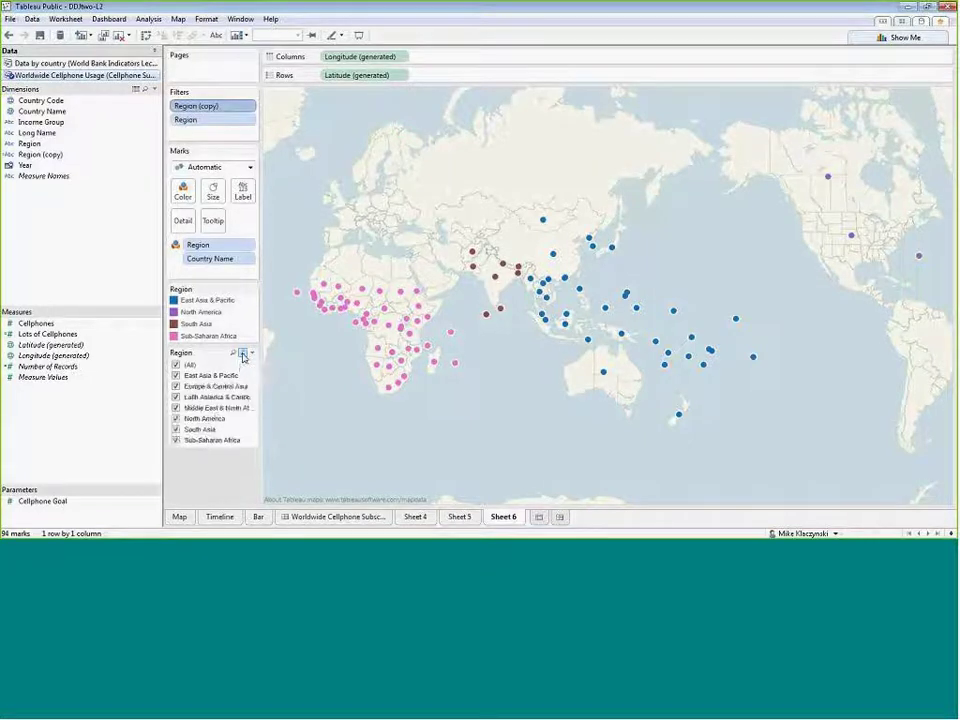
pyautogui.click(252, 353)
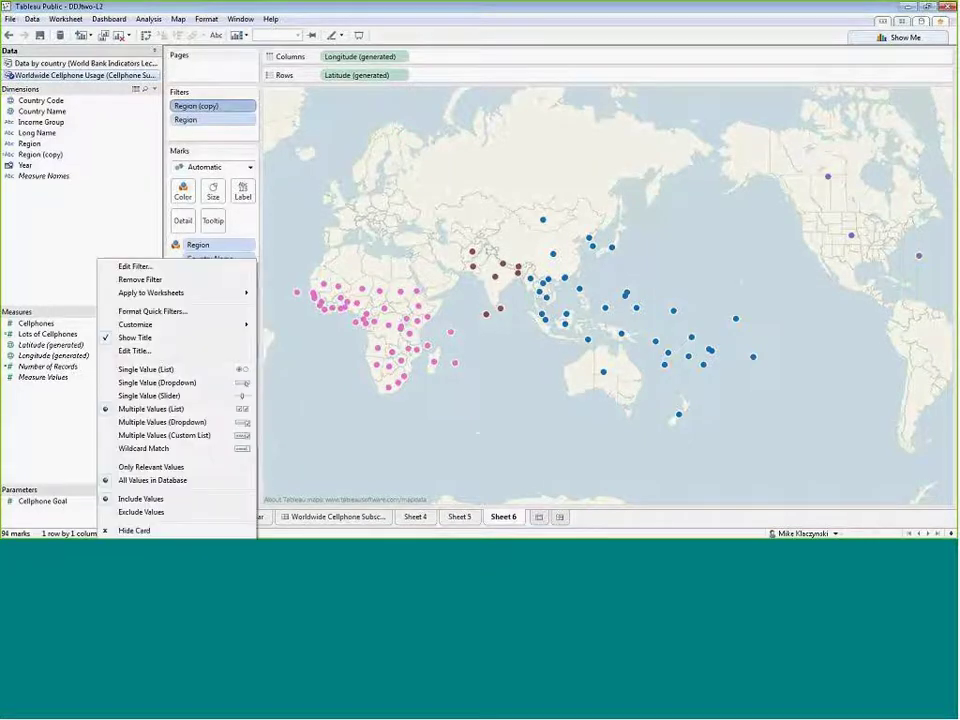
pyautogui.click(150, 467)
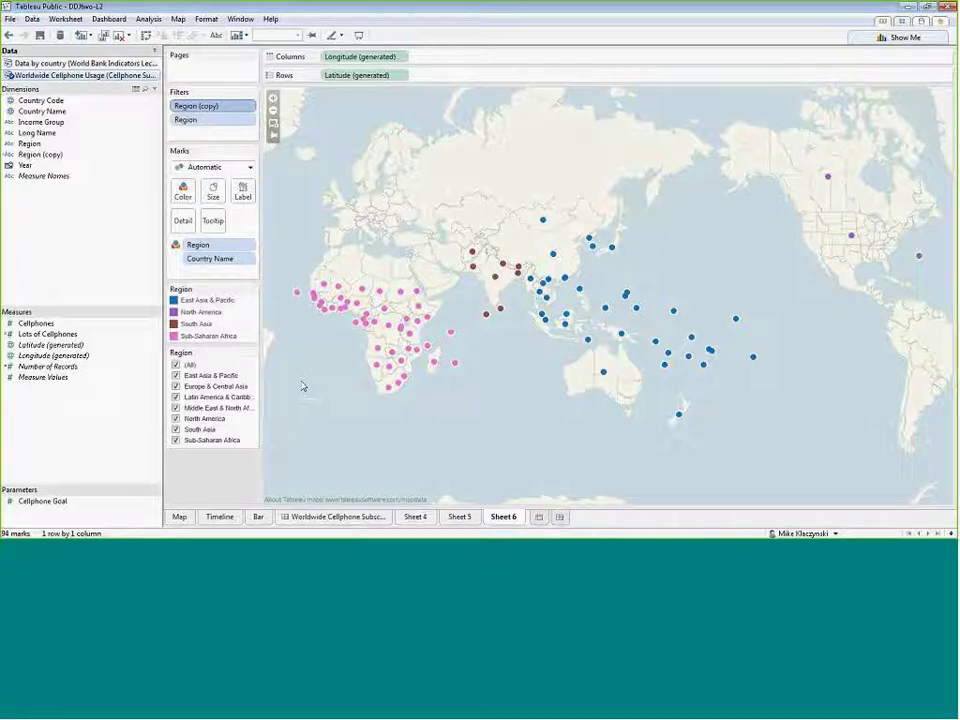
# Return to the worldwide cellphone dashboard and select its map view.
pyautogui.click(335, 516)
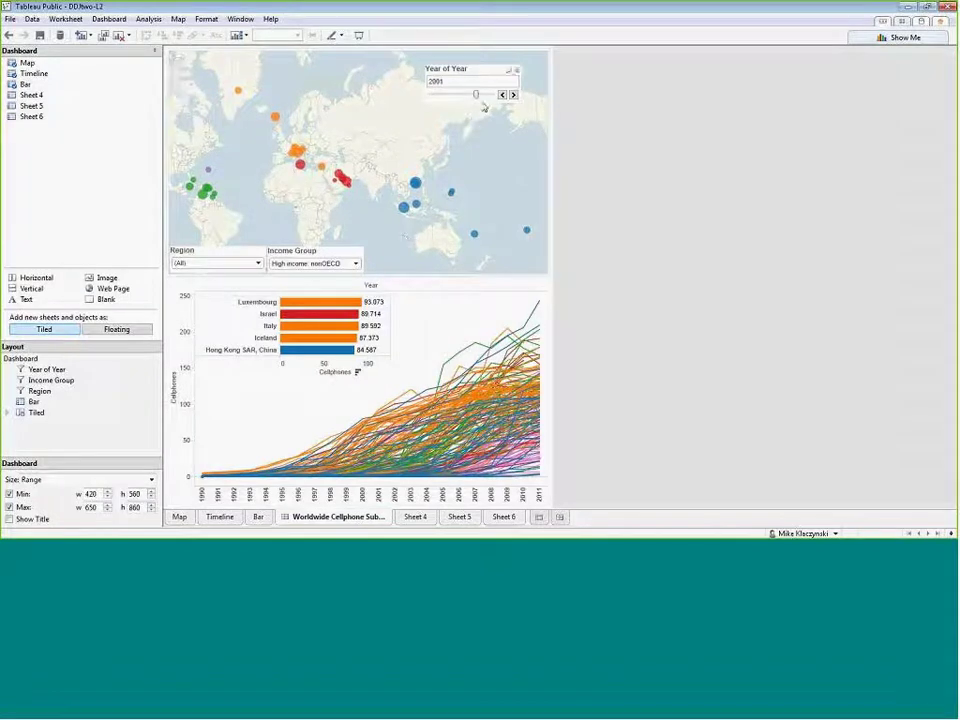
pyautogui.click(378, 113)
pyautogui.click(600, 171)
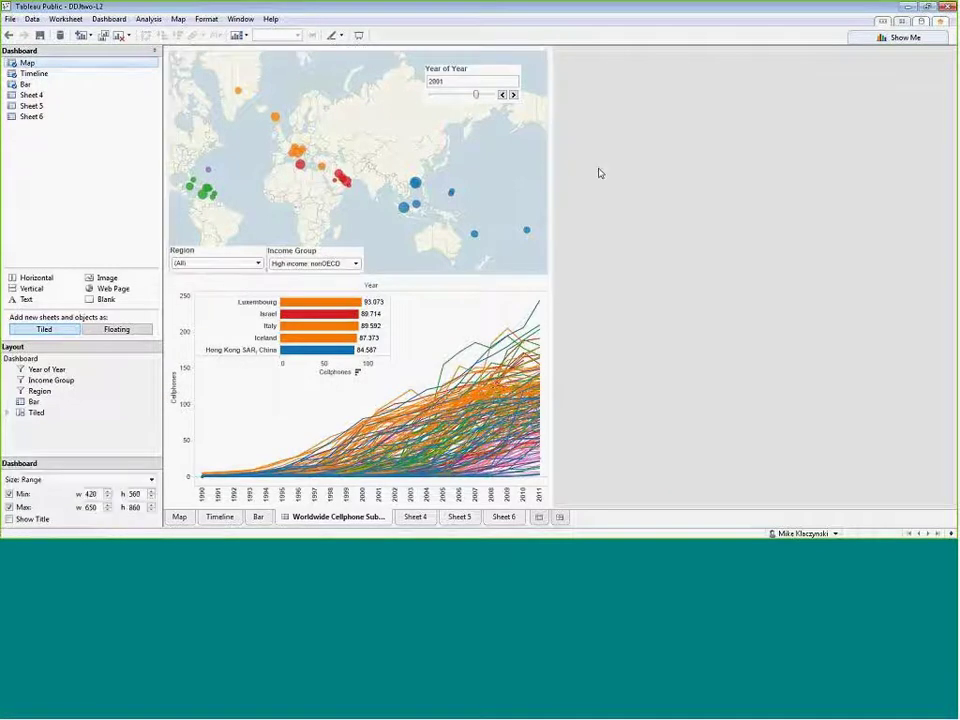
pyautogui.click(275, 94)
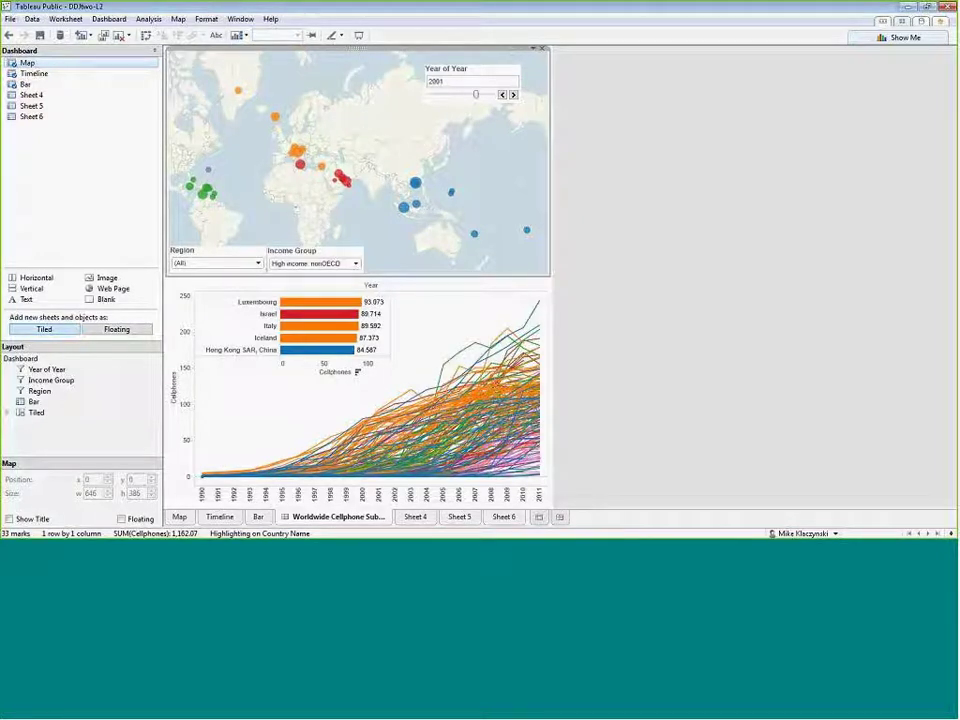
# Add a blank worksheet and a new dashboard, and place the Map sheet on the dashboard.
pyautogui.hotkey('ctrl', 'm')
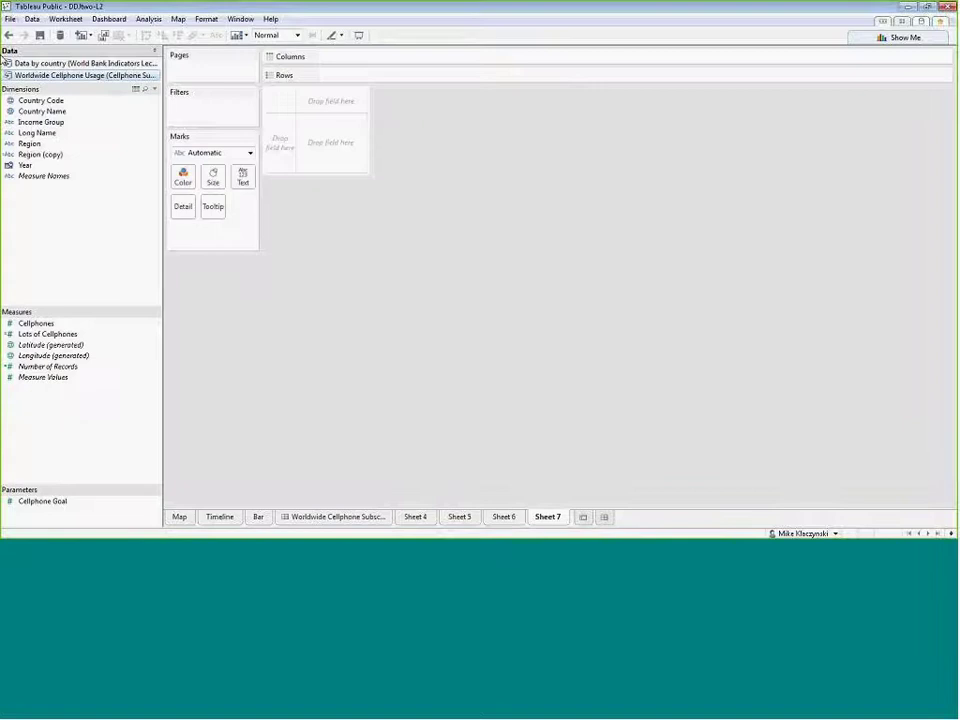
pyautogui.click(604, 517)
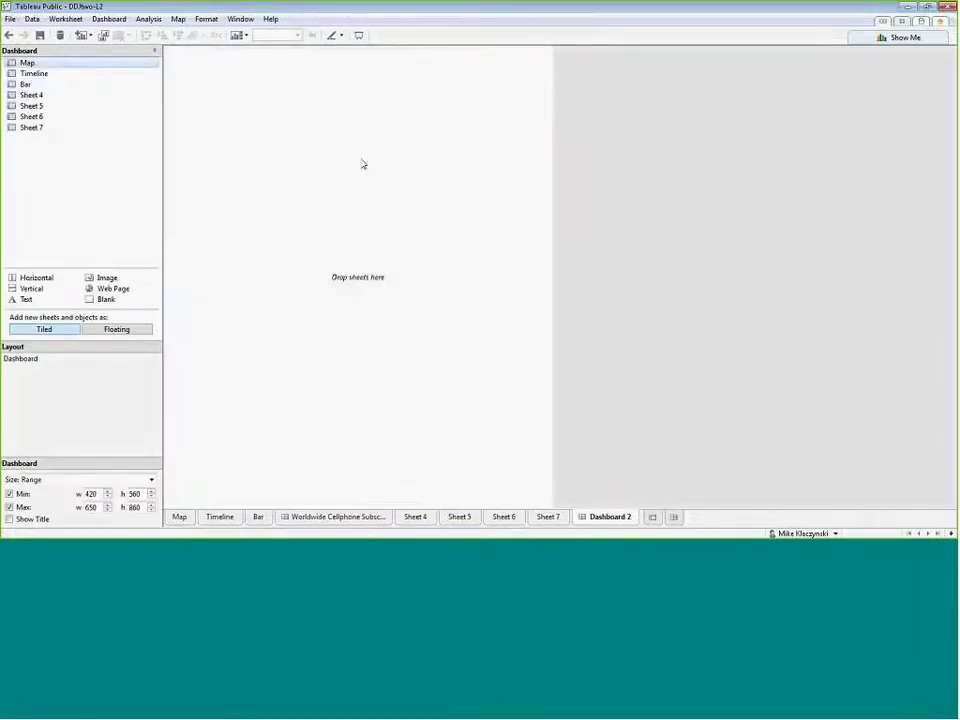
pyautogui.moveTo(27, 63); pyautogui.dragTo(363, 164)
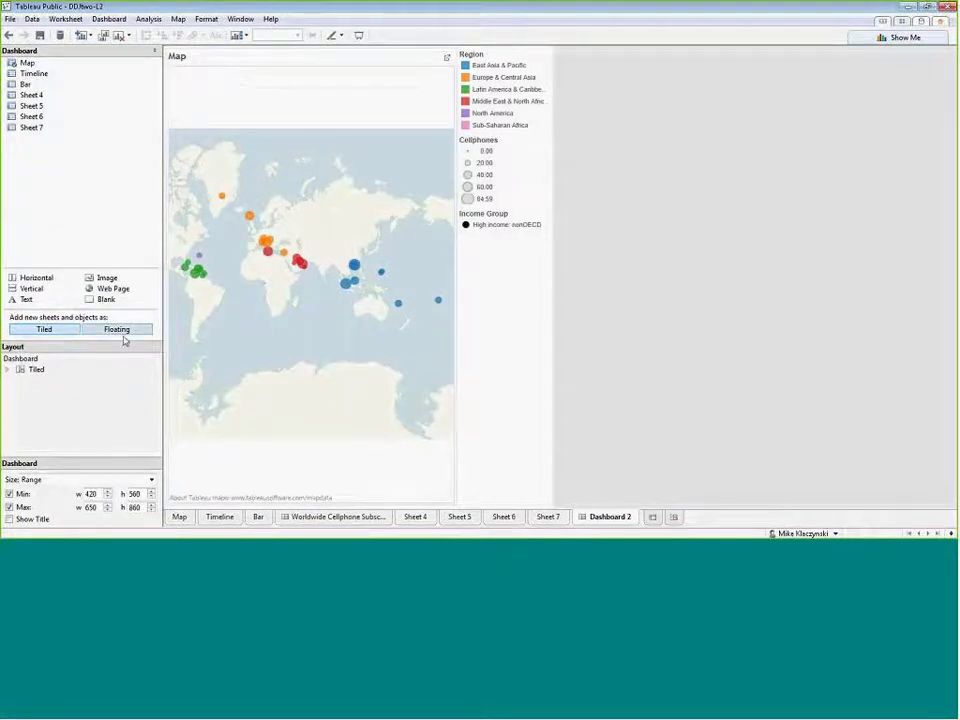
# Add the Bar sheet as a tiled view above the map on the new dashboard.
pyautogui.moveTo(101, 300)
pyautogui.mouseDown()
pyautogui.moveTo(360, 401)
pyautogui.moveTo(435, 514)
pyautogui.moveTo(396, 289)
pyautogui.moveTo(100, 209)
pyautogui.mouseUp()
pyautogui.click(396, 289)
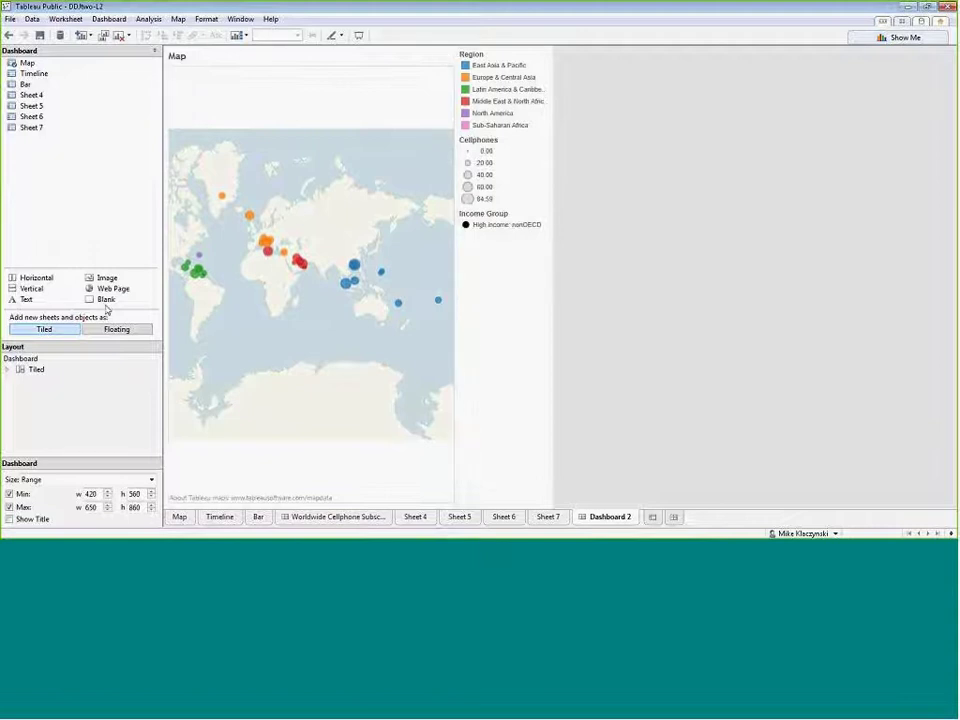
pyautogui.moveTo(60, 84)
pyautogui.mouseDown()
pyautogui.moveTo(246, 122)
pyautogui.moveTo(356, 111)
pyautogui.moveTo(407, 48)
pyautogui.mouseUp()
pyautogui.click(294, 230)
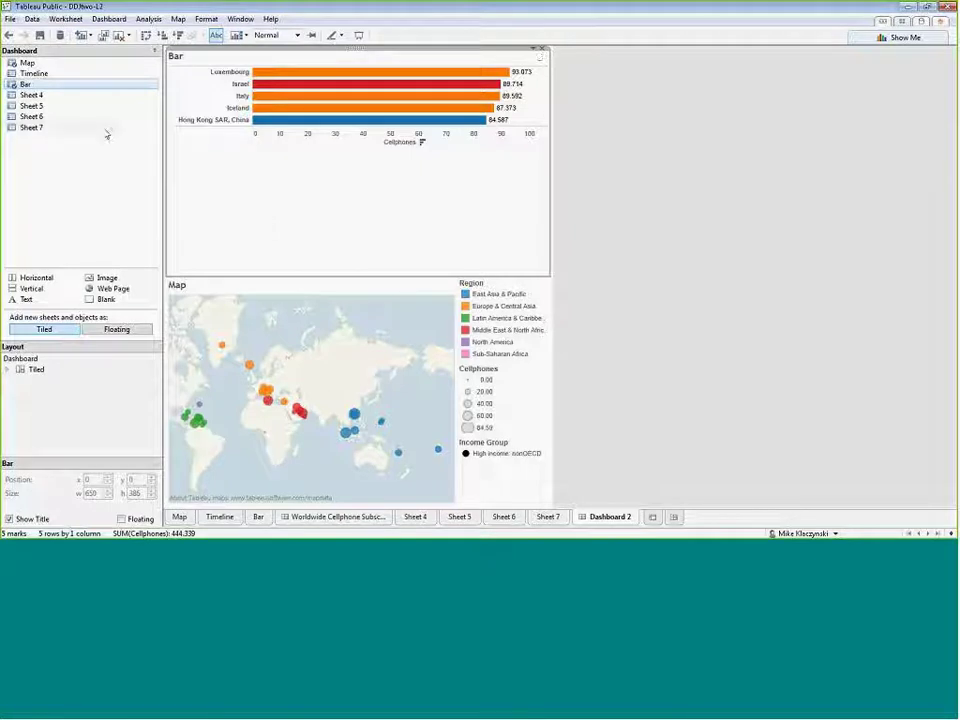
# Make the Bar view floating and move it over the lower part of the map, at about x 95, y 412.
pyautogui.click(541, 48)
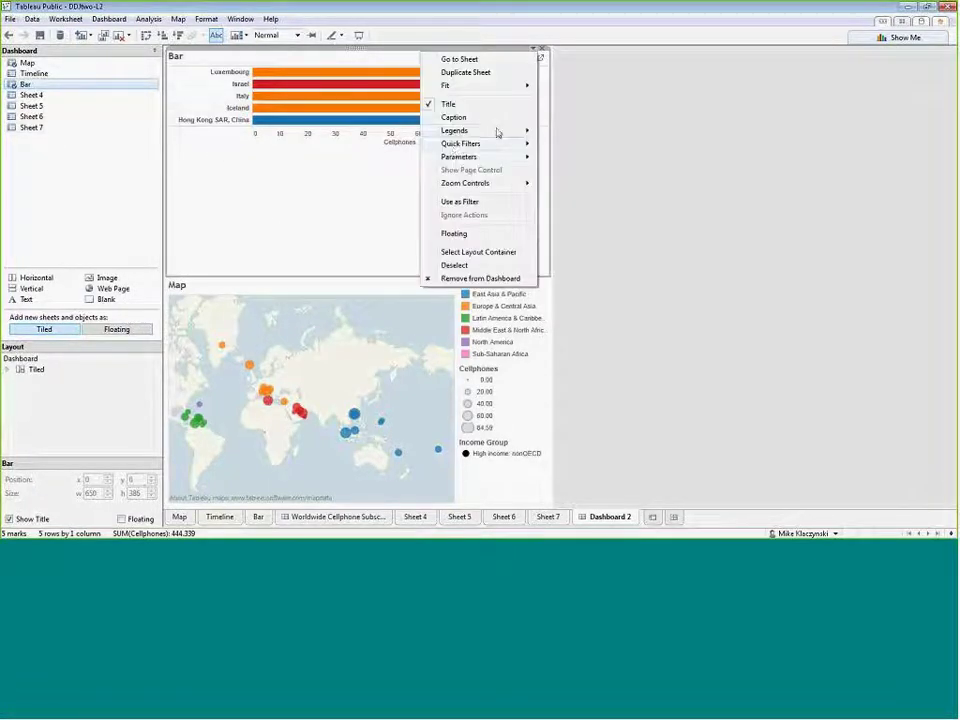
pyautogui.click(453, 233)
pyautogui.moveTo(241, 57); pyautogui.dragTo(283, 294)
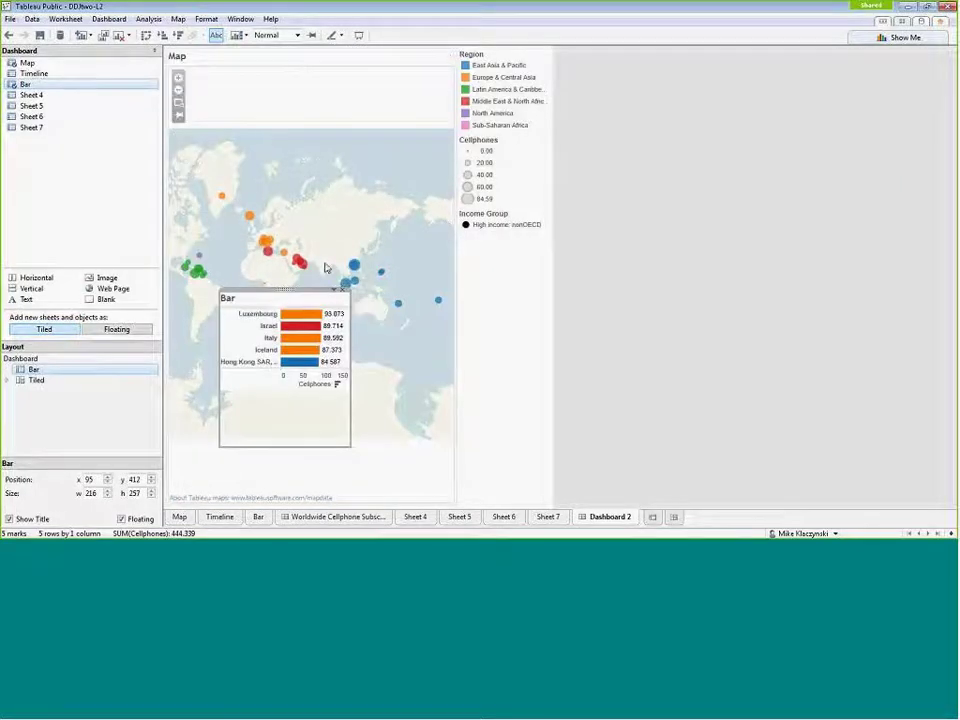
# Make the Map view floating and move it to the dashboard's upper right area, above the bar chart.
pyautogui.click(313, 118)
pyautogui.click(446, 49)
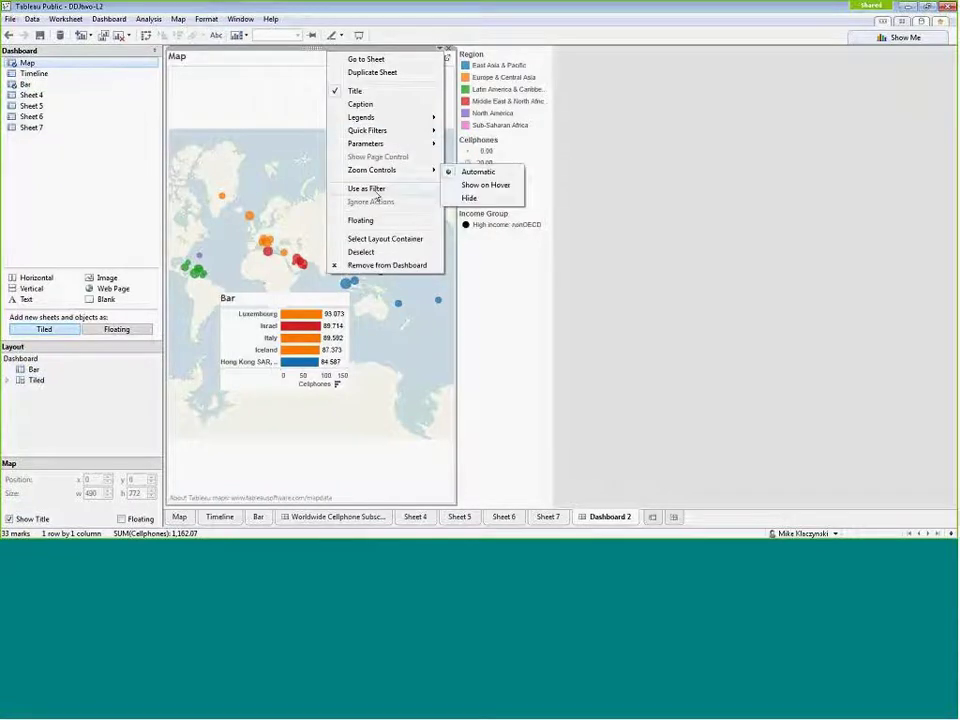
pyautogui.click(362, 220)
pyautogui.moveTo(243, 57); pyautogui.dragTo(426, 110)
# Remove the Region, Cellphones and Income Group legends from the dashboard.
pyautogui.click(330, 71)
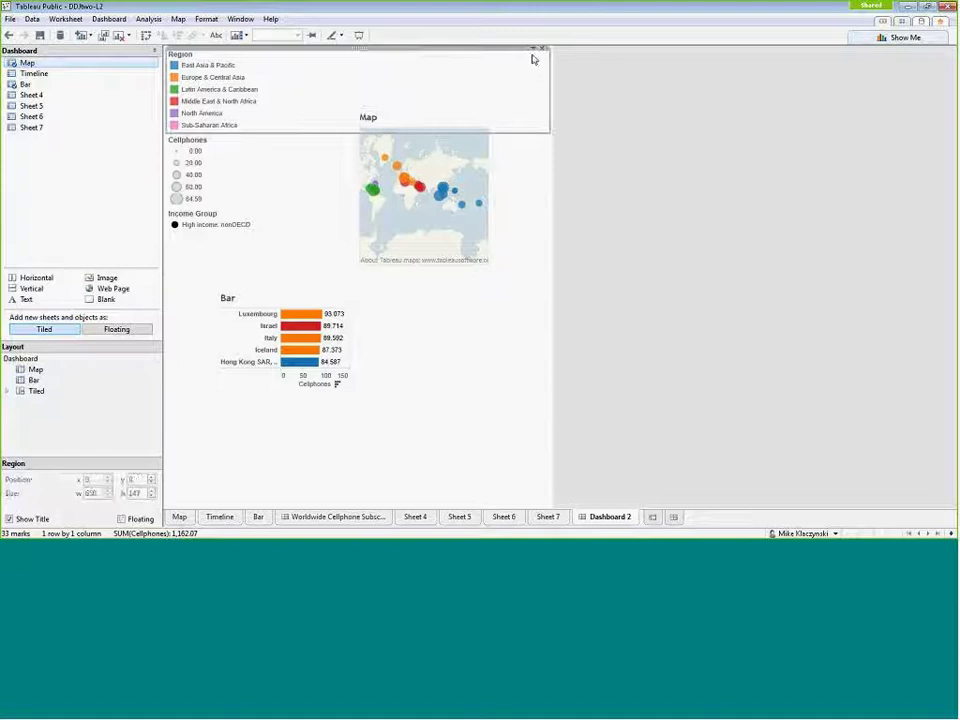
pyautogui.click(541, 49)
pyautogui.click(541, 49)
pyautogui.click(531, 66)
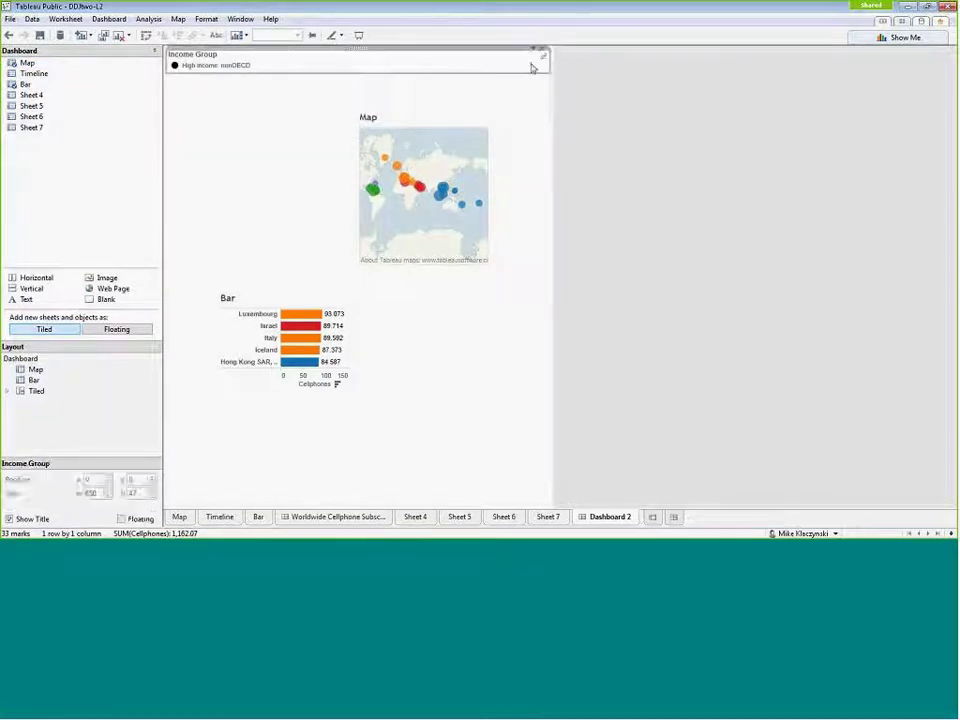
pyautogui.click(541, 49)
# Move the floating map to the dashboard's upper left and place the bar chart beside it, at about x 326, y 115.
pyautogui.click(411, 144)
pyautogui.moveTo(420, 107); pyautogui.dragTo(233, 72)
pyautogui.click(274, 308)
pyautogui.moveTo(274, 308); pyautogui.dragTo(423, 117)
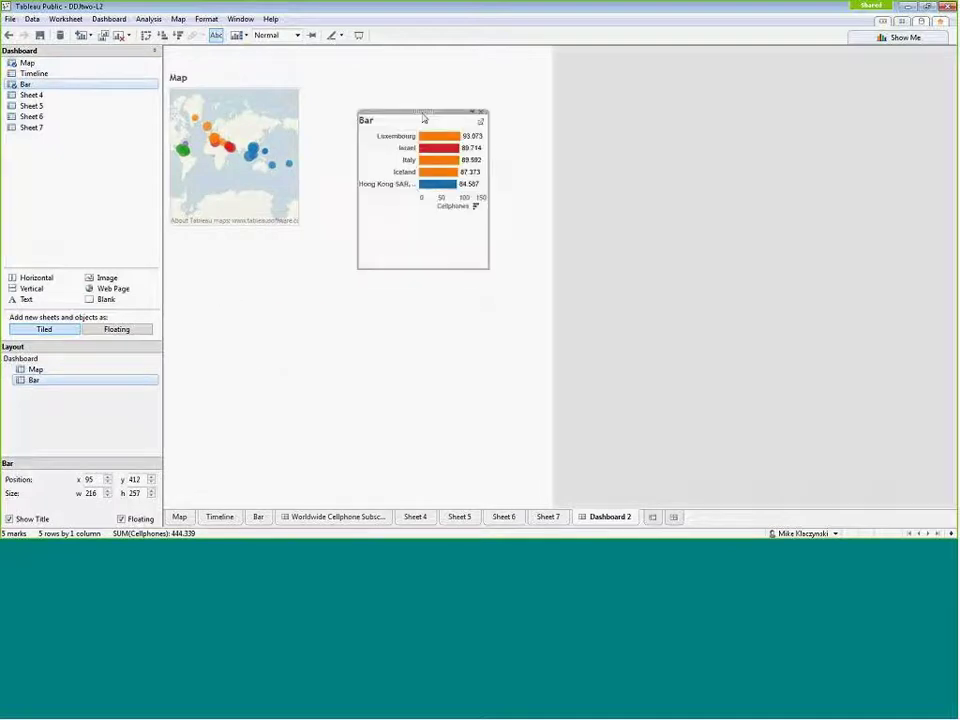
pyautogui.click(352, 313)
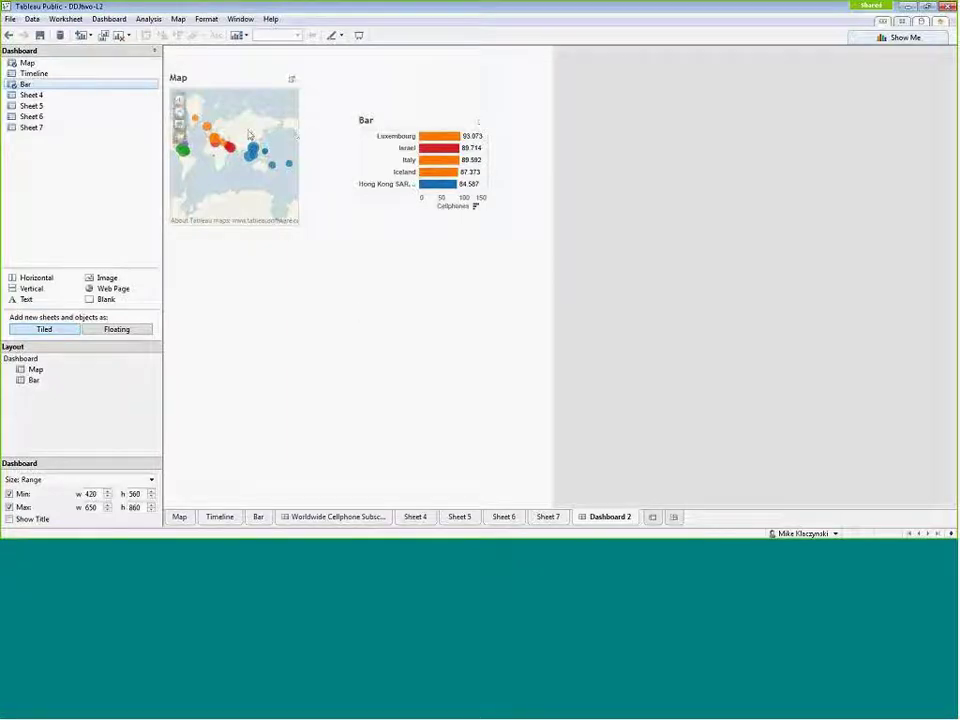
# Reposition the floating map at about x 25, y 15 and widen it to about 466 by 251.
pyautogui.click(233, 91)
pyautogui.moveTo(233, 80); pyautogui.dragTo(242, 63)
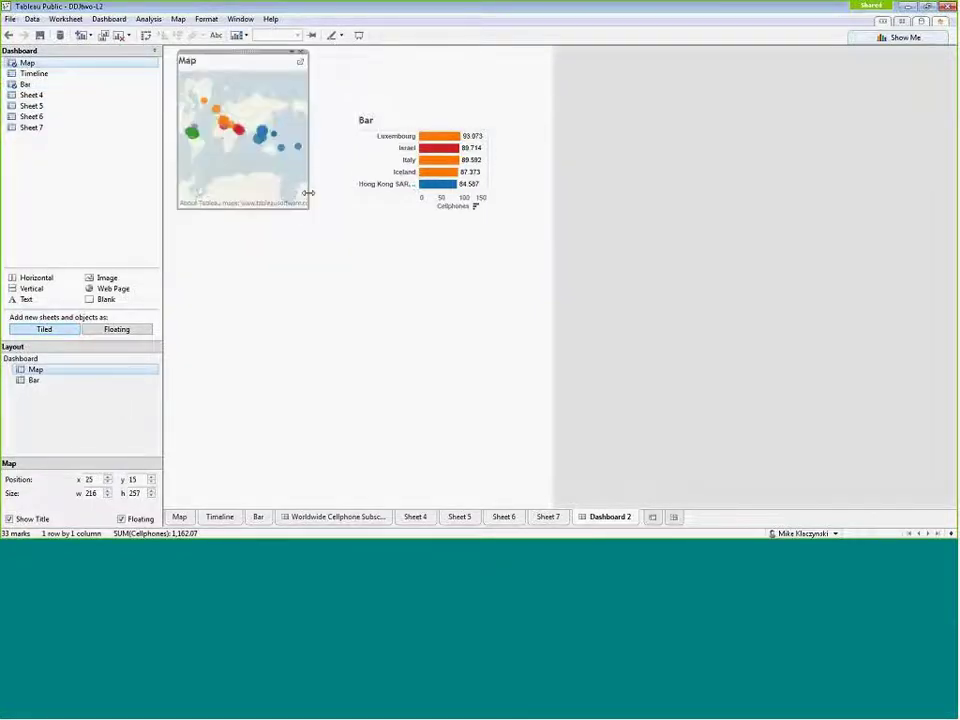
pyautogui.moveTo(306, 210); pyautogui.dragTo(474, 206)
# Move the floating bar chart directly below the map at about x 25, y 276 and resize it to about 527 by 159.
pyautogui.click(476, 176)
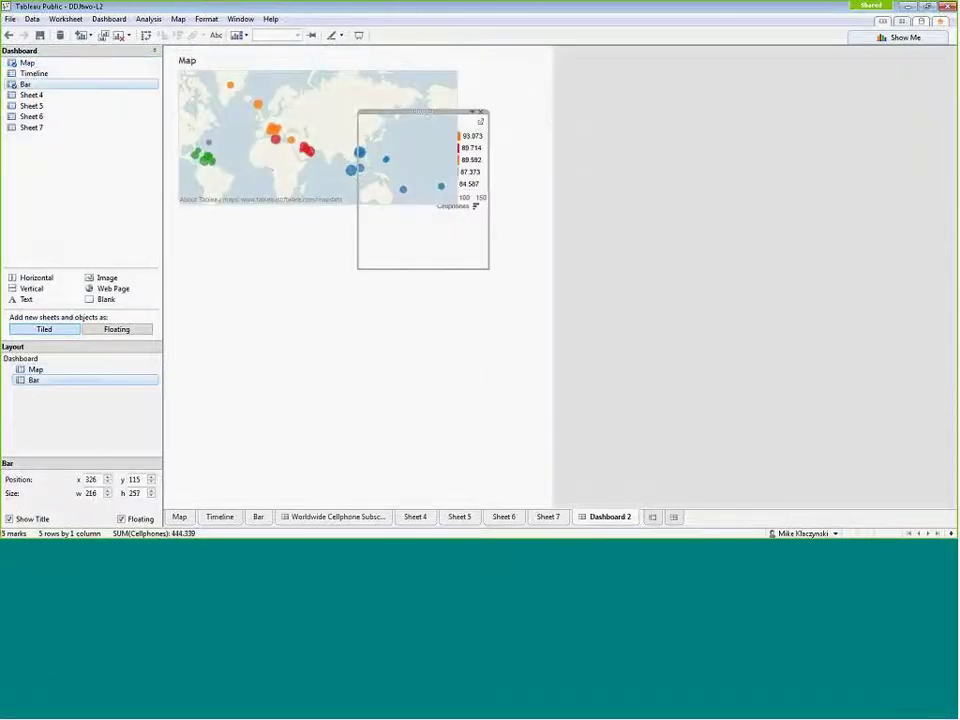
pyautogui.moveTo(422, 111); pyautogui.dragTo(244, 212)
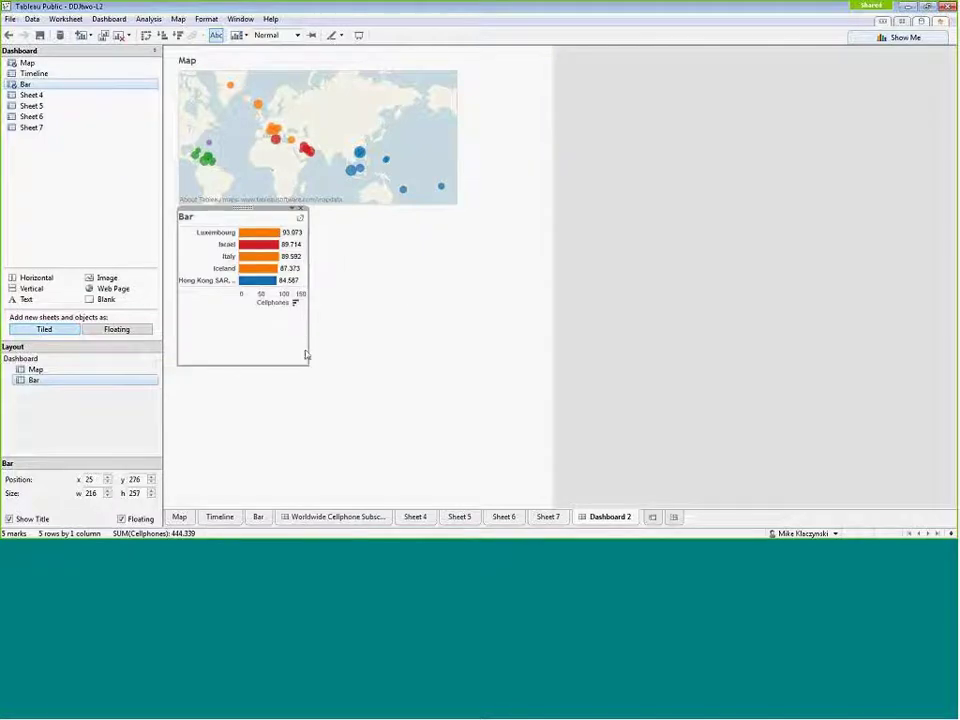
pyautogui.moveTo(307, 364); pyautogui.dragTo(495, 313)
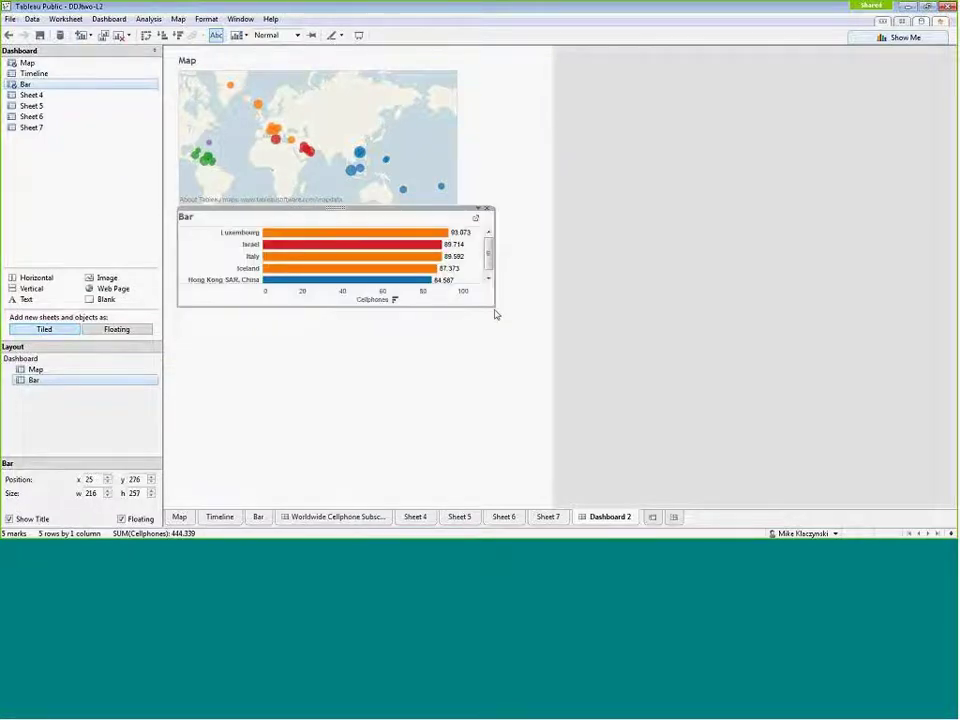
pyautogui.click(511, 190)
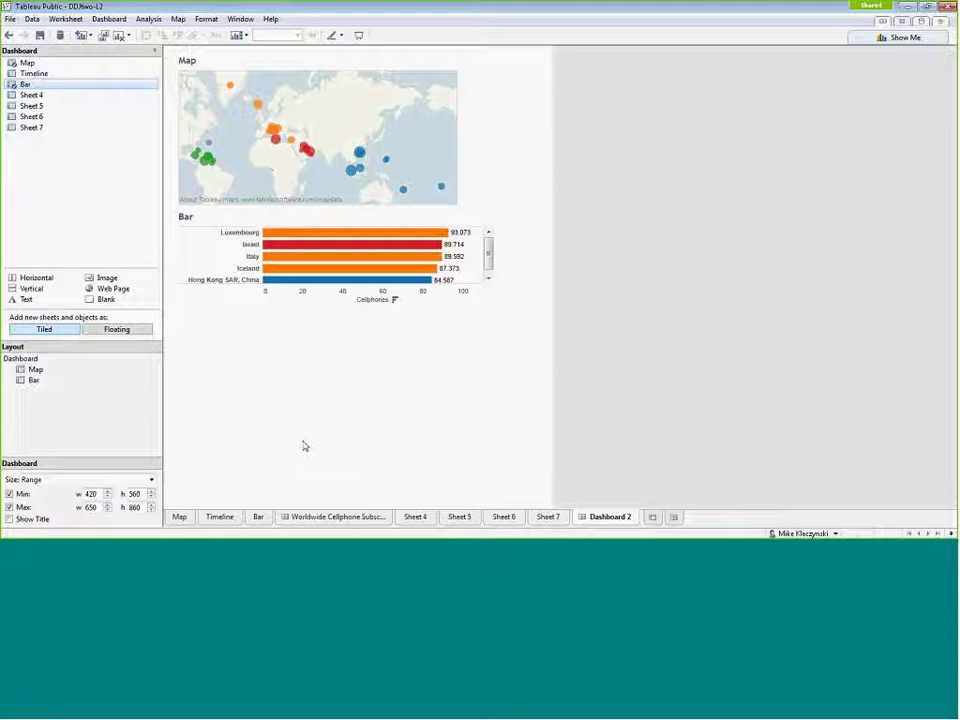
# Turn off floating for the Map view so that it is tiled across the dashboard.
pyautogui.click(390, 63)
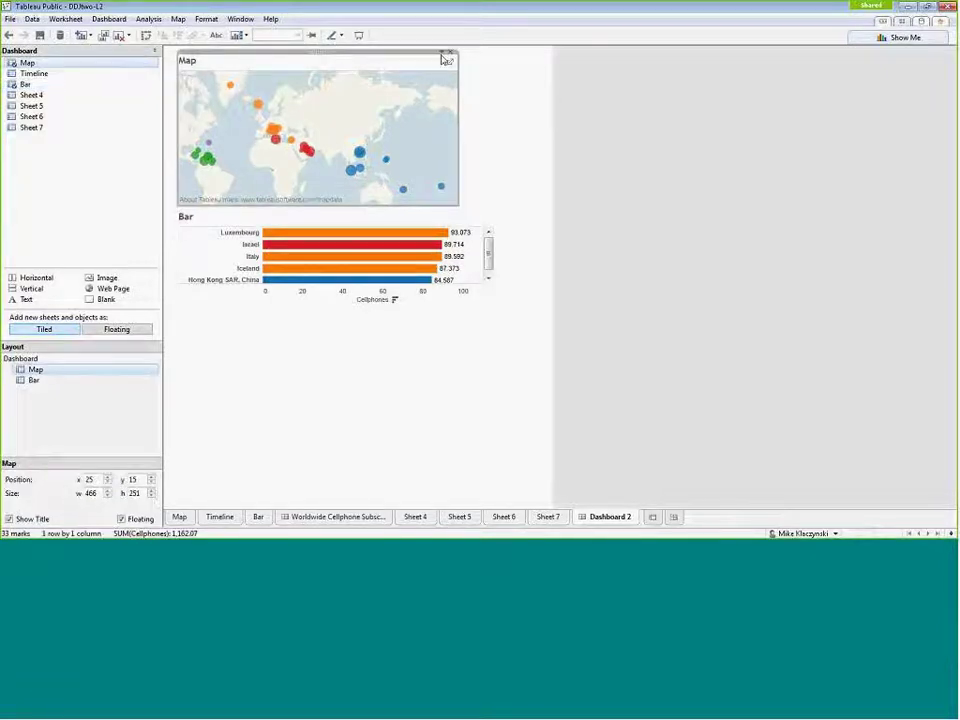
pyautogui.click(445, 53)
pyautogui.click(382, 226)
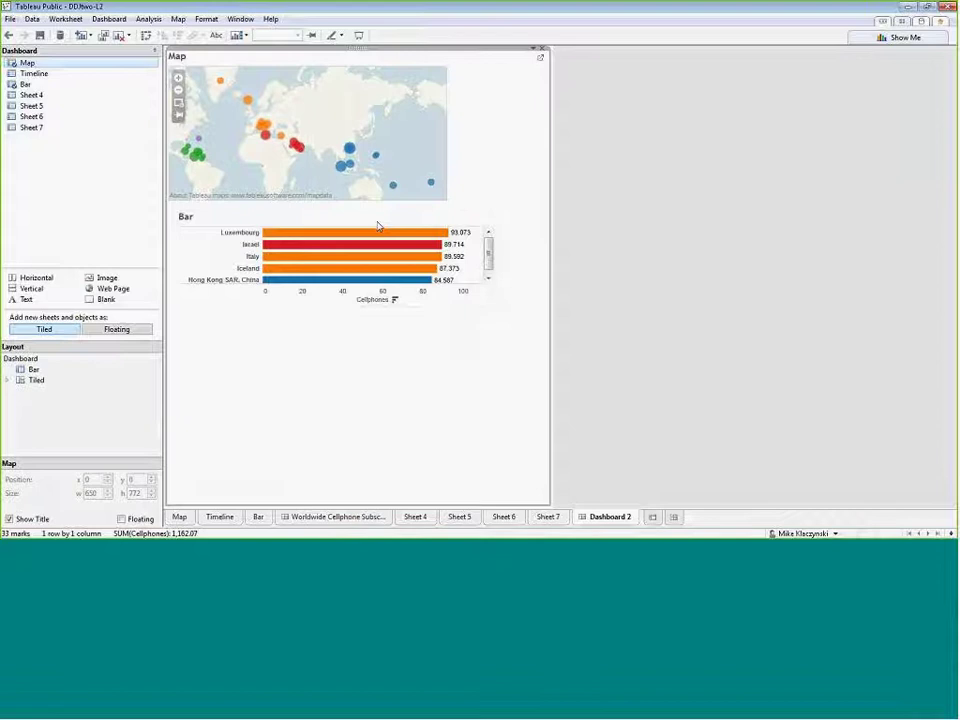
# Turn off floating for the Bar view and tile it below the map, leaving the map about 579 high.
pyautogui.click(467, 214)
pyautogui.click(477, 209)
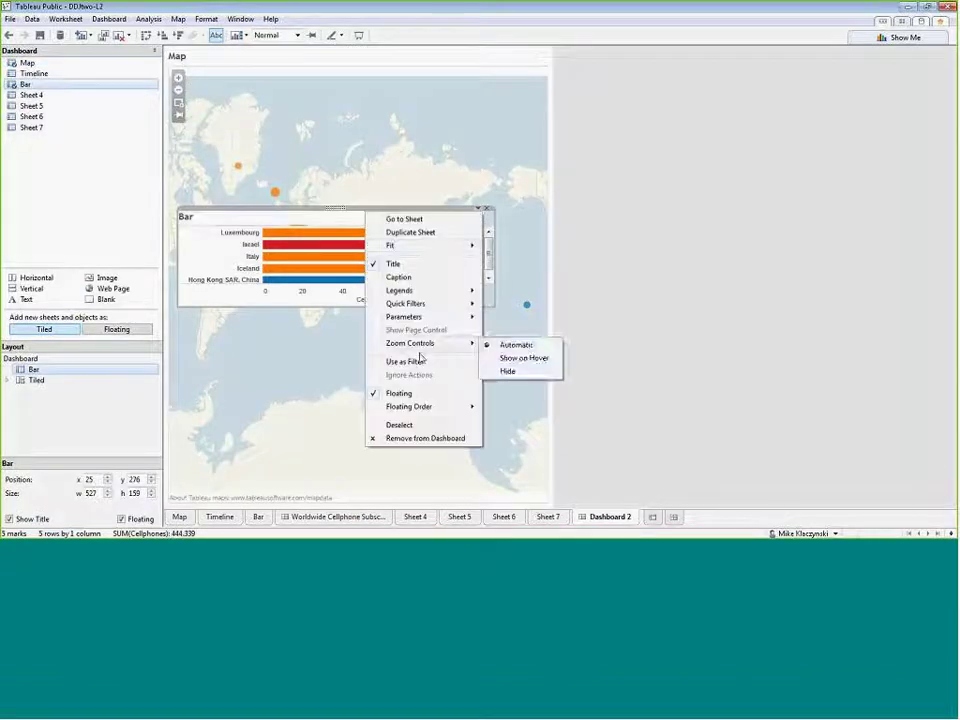
pyautogui.click(398, 393)
pyautogui.moveTo(359, 277); pyautogui.dragTo(414, 393)
# Show the Region quick filter for the Map view on the dashboard.
pyautogui.click(418, 369)
pyautogui.click(538, 57)
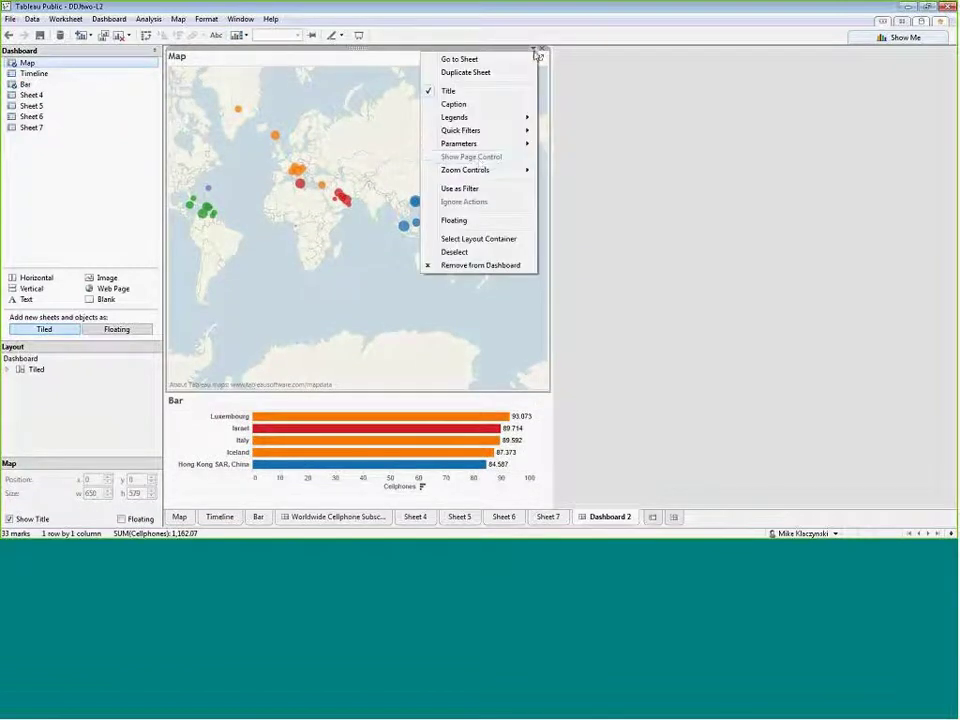
pyautogui.moveTo(490, 130)
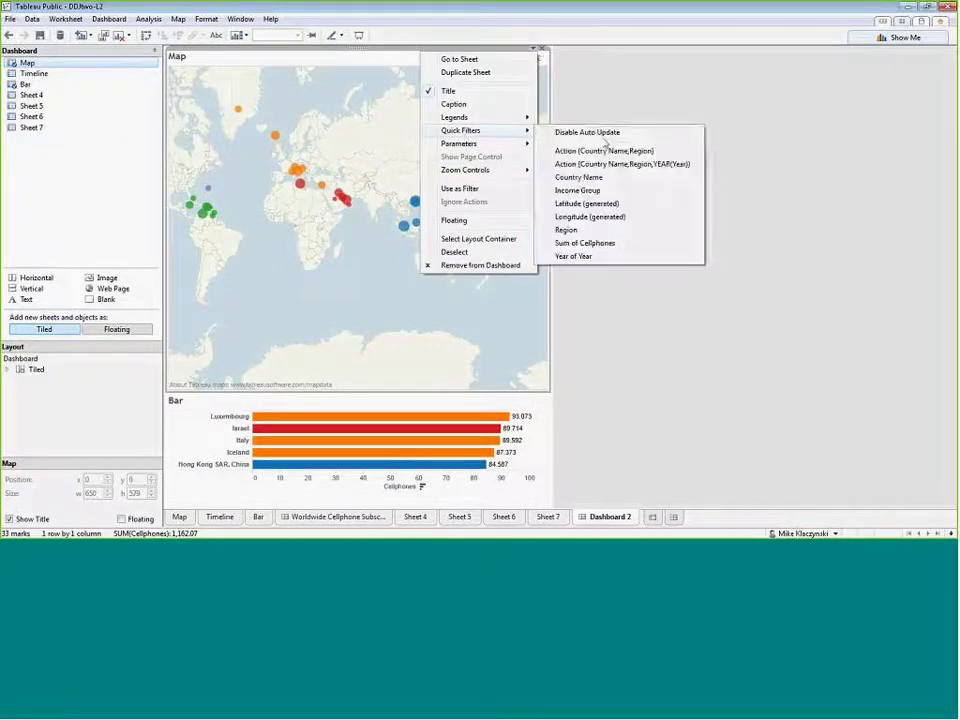
pyautogui.click(590, 229)
# Make the Region quick filter floating and move it over the map's lower left corner, at about x 19, y 405.
pyautogui.click(534, 50)
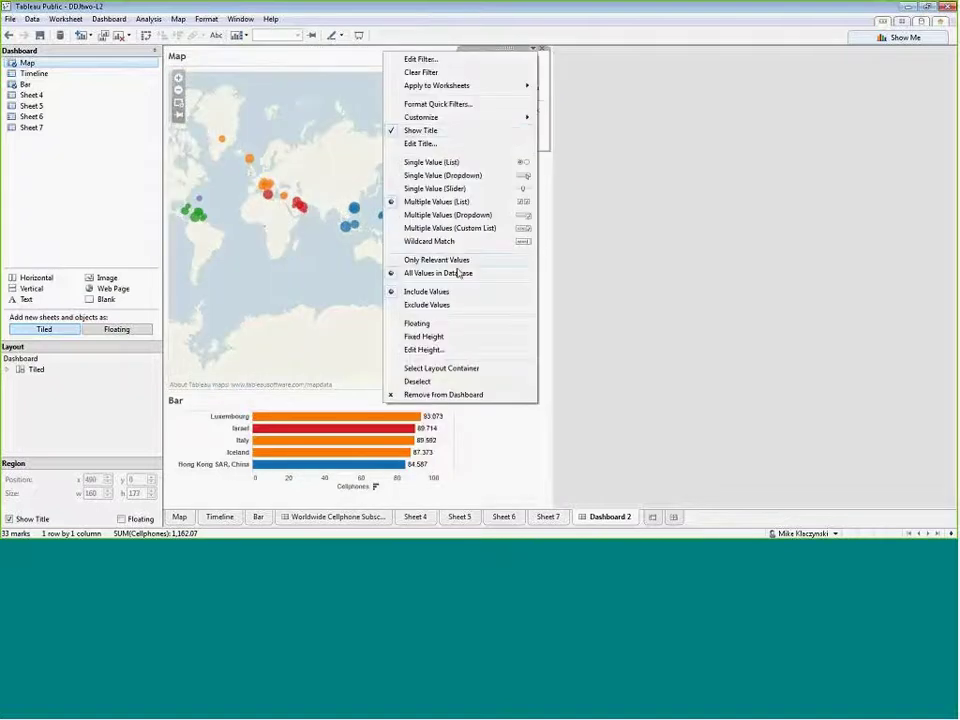
pyautogui.click(420, 322)
pyautogui.moveTo(490, 58); pyautogui.dragTo(222, 286)
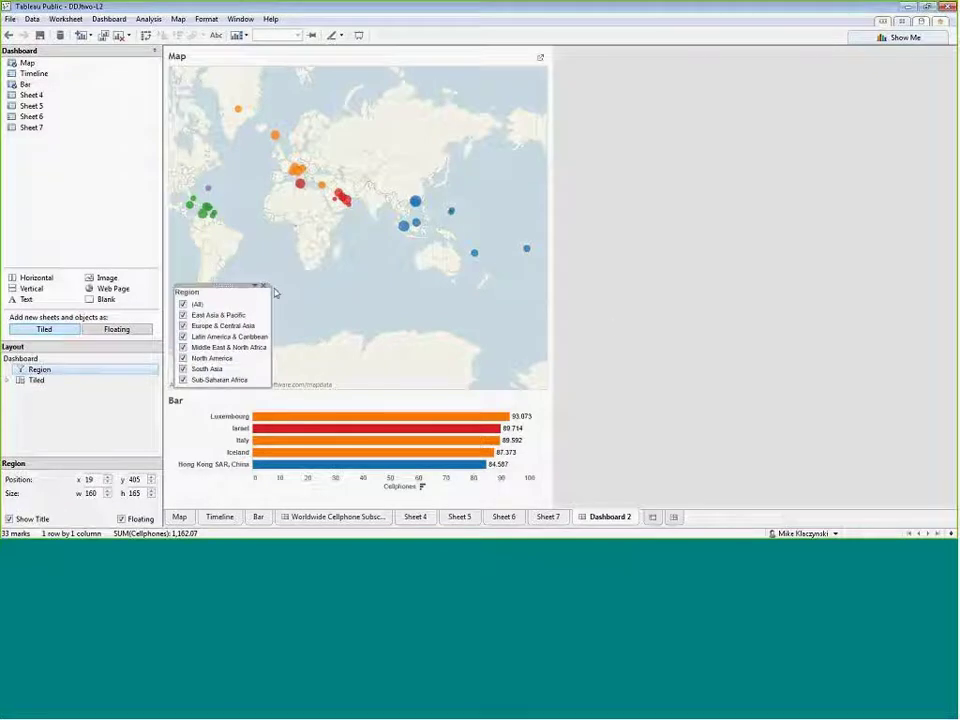
# Undo the move and floating of the Region quick filter so that it is tiled beside the Map view.
pyautogui.click(8, 35)
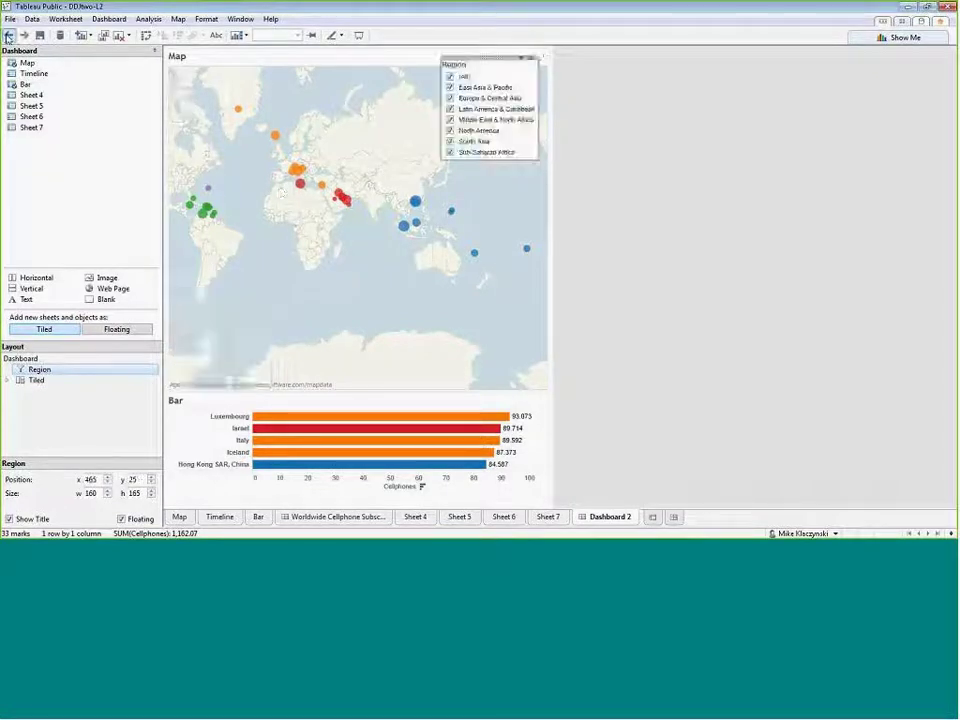
pyautogui.click(8, 35)
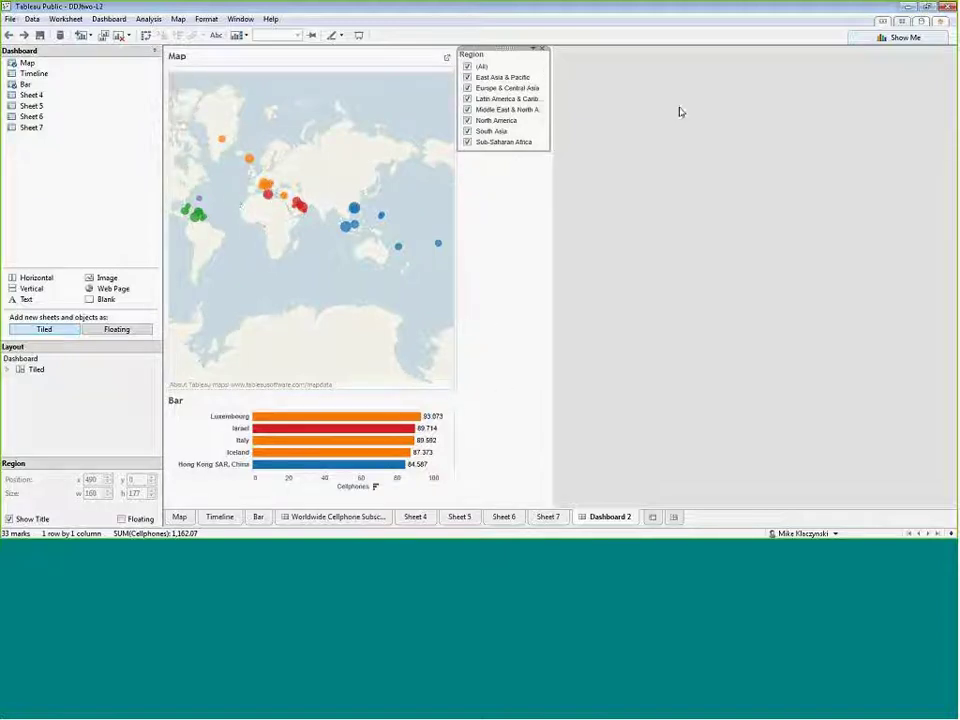
pyautogui.doubleClick(505, 47)
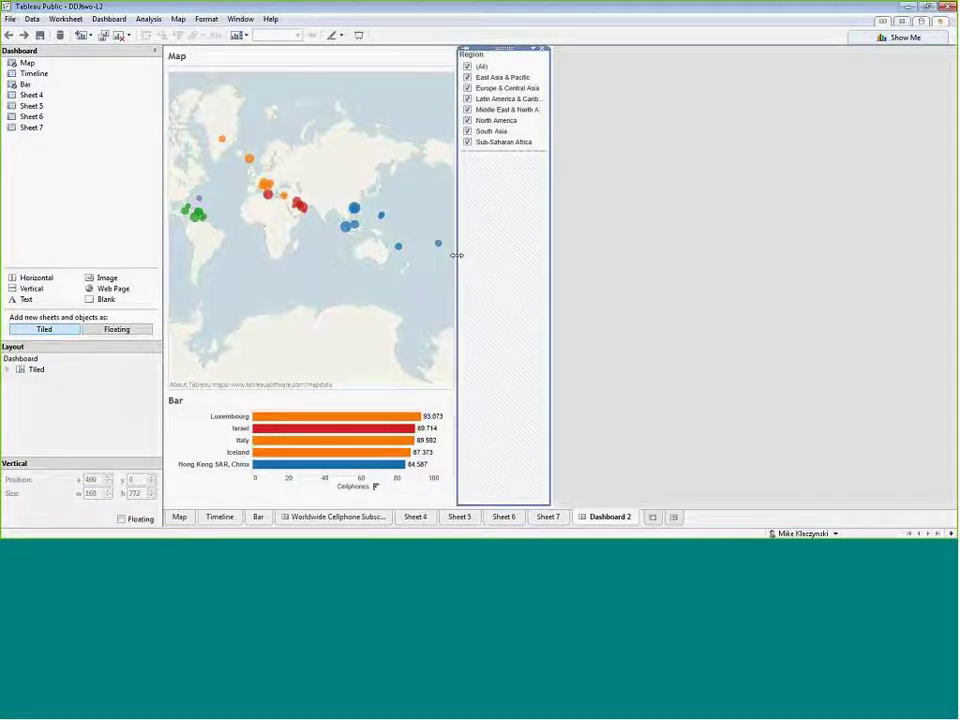
pyautogui.click(413, 176)
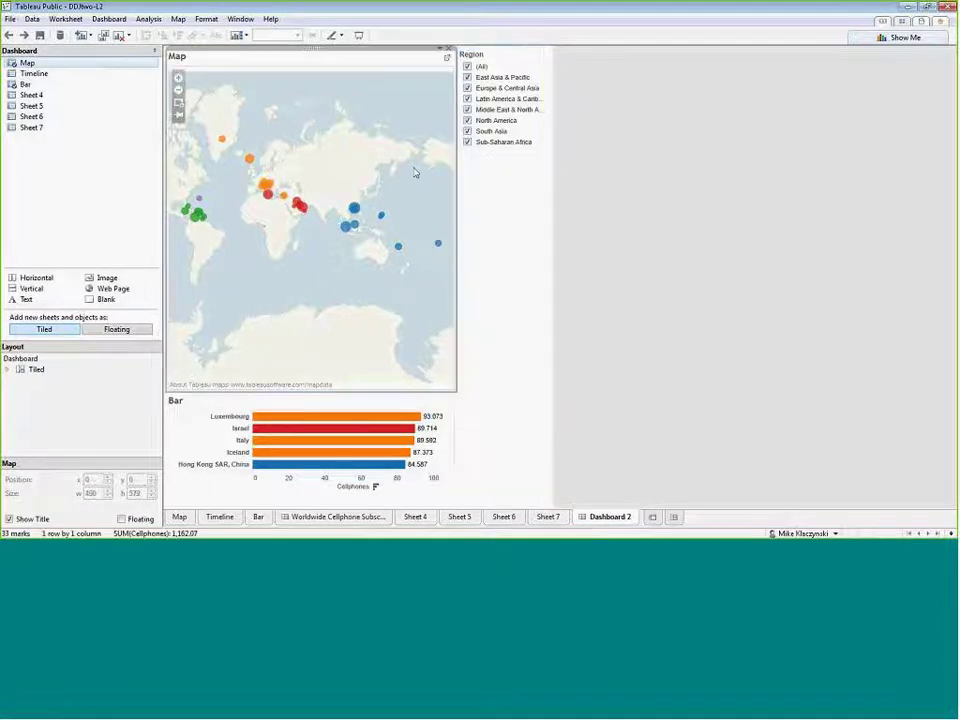
# Tile the Region quick filter above the Map view and enlarge the Bar view to about 330 high.
pyautogui.click(508, 58)
pyautogui.moveTo(508, 58); pyautogui.dragTo(305, 165)
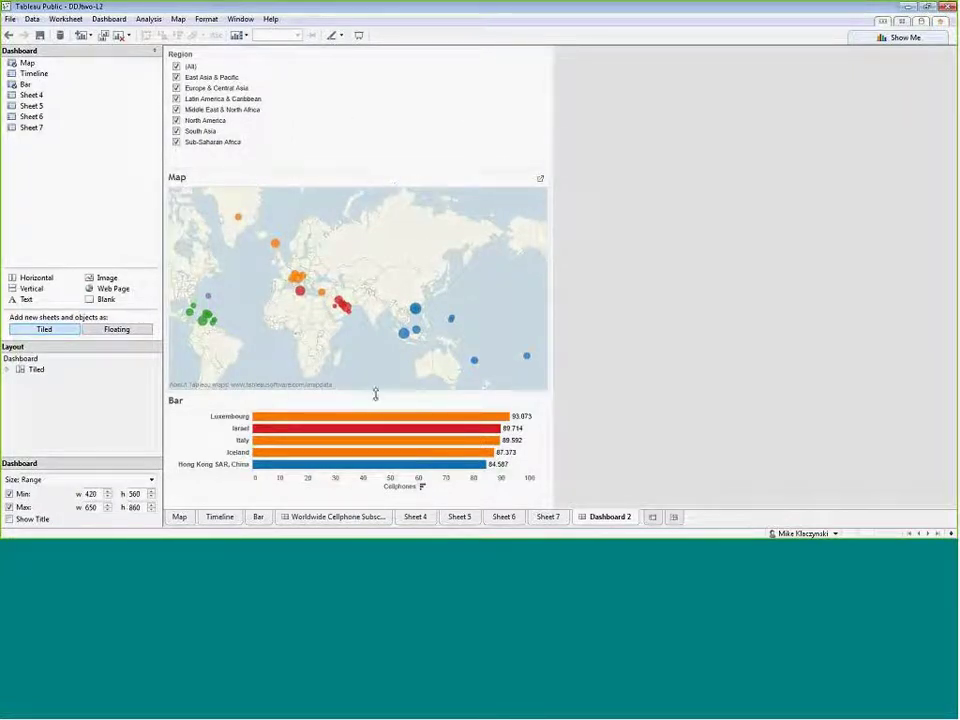
pyautogui.moveTo(377, 268); pyautogui.dragTo(372, 311)
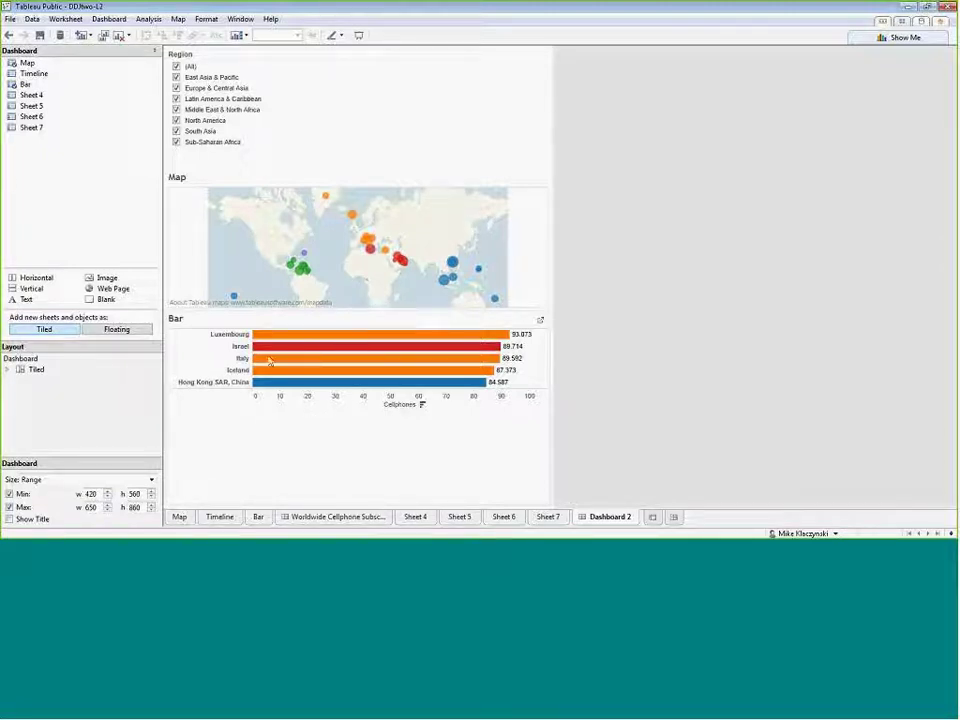
# Set the Bar view's fit to Entire View and reduce its height to about 300.
pyautogui.click(398, 449)
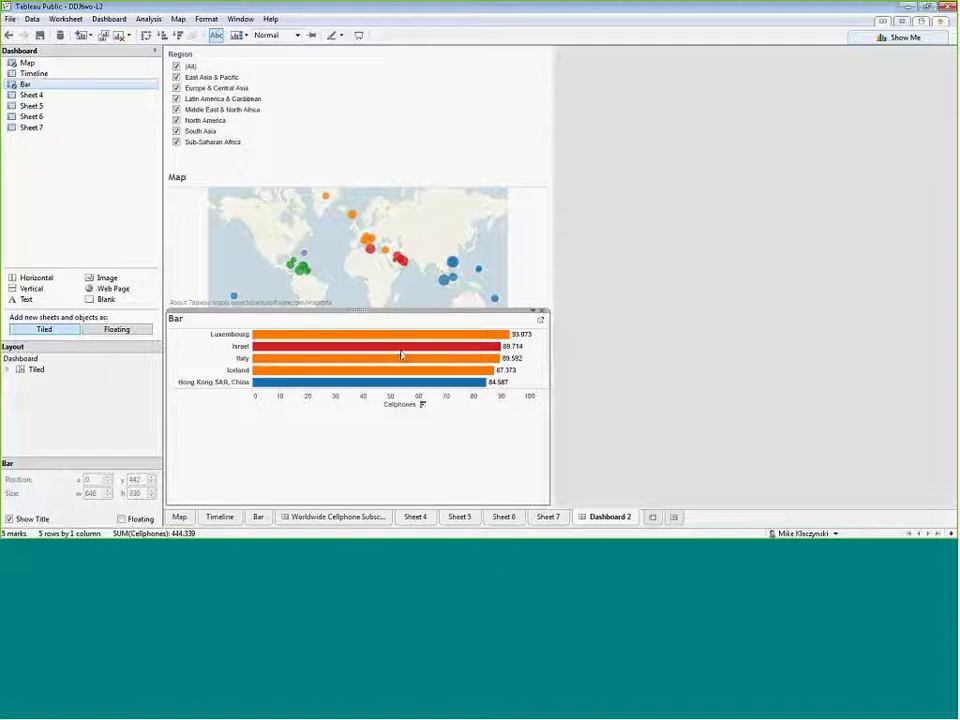
pyautogui.click(539, 316)
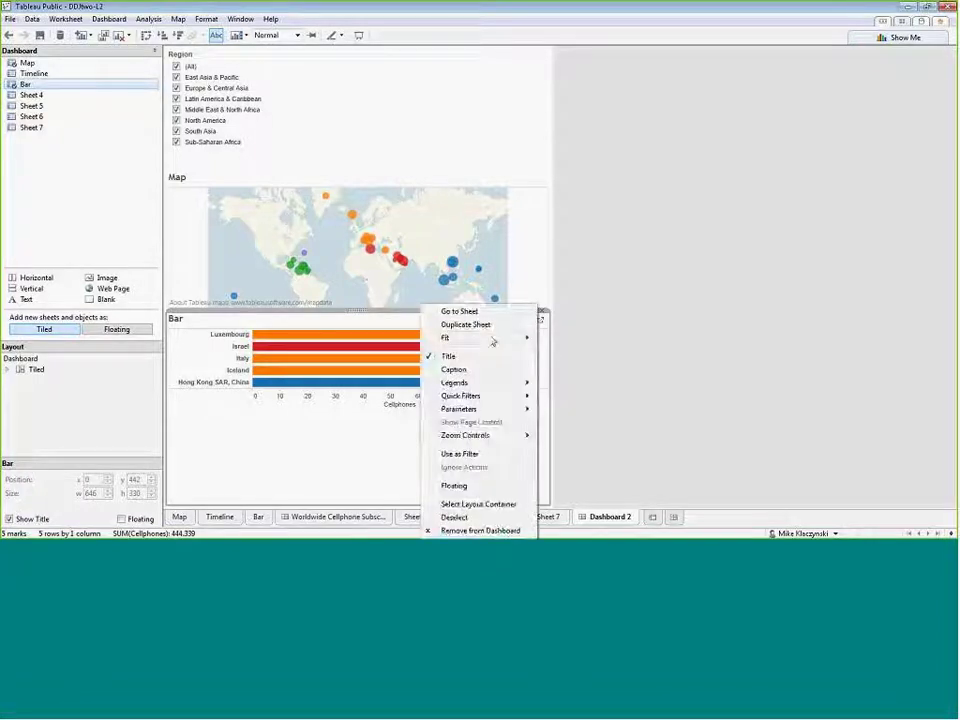
pyautogui.moveTo(473, 341)
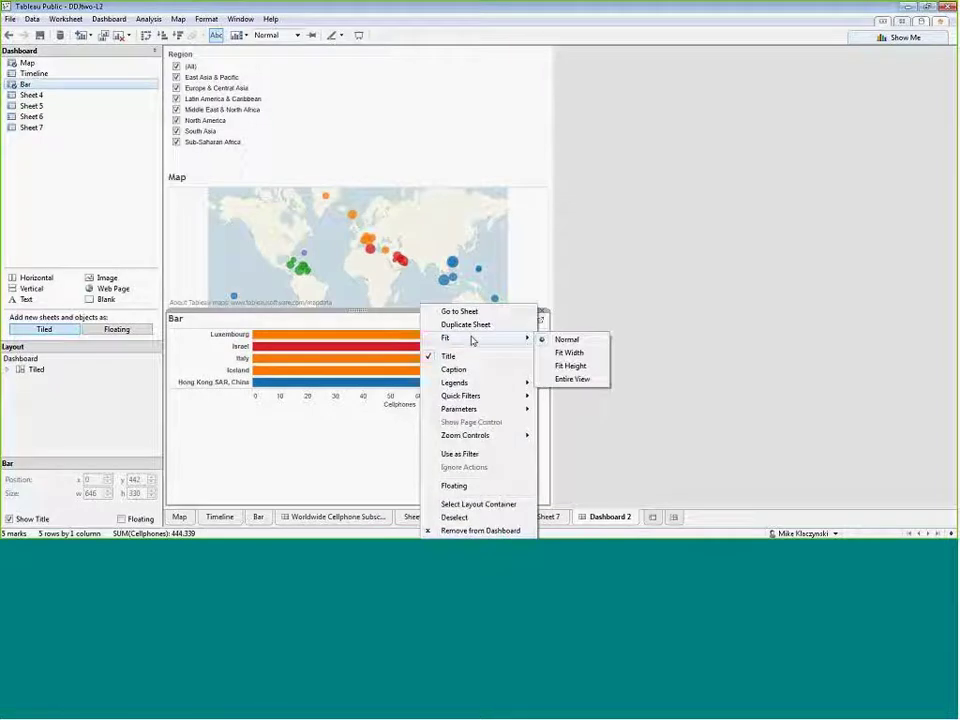
pyautogui.click(562, 379)
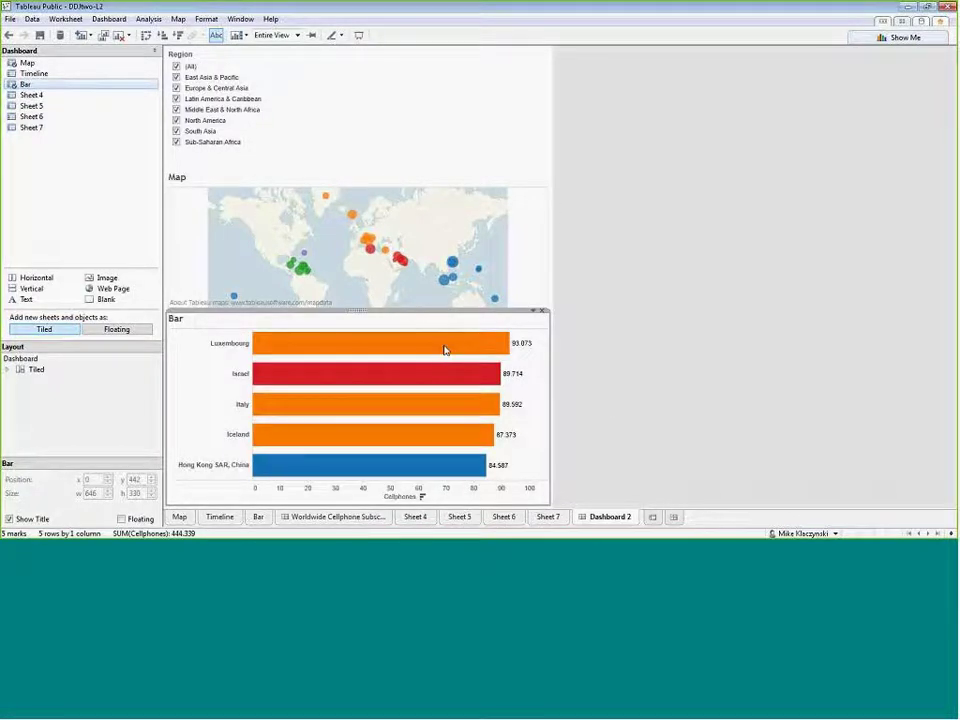
pyautogui.moveTo(403, 309); pyautogui.dragTo(430, 330)
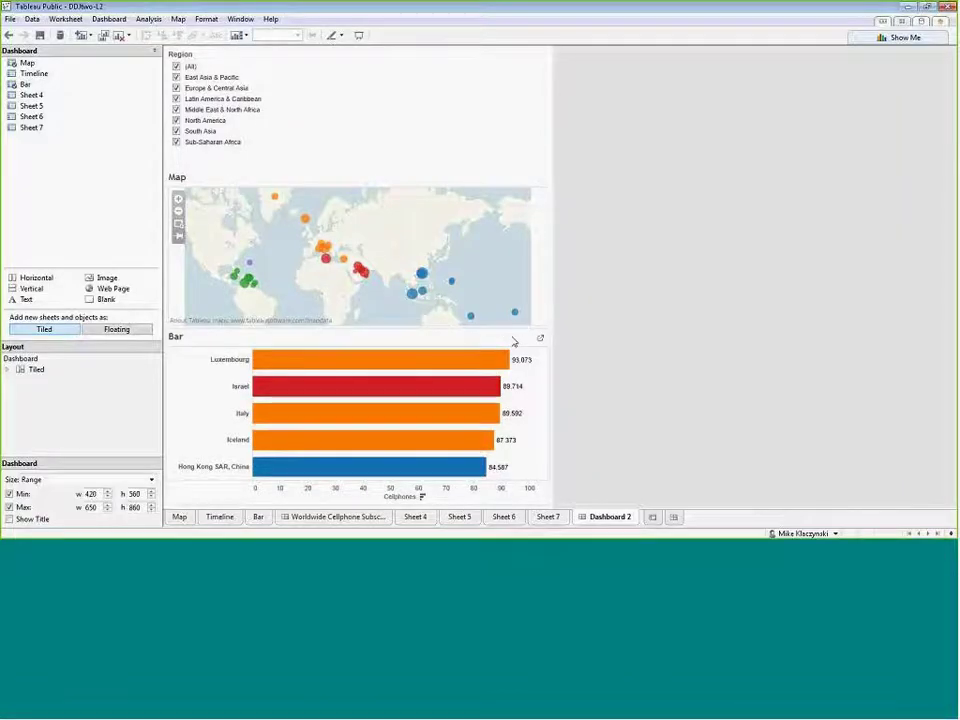
# Change the Bar view's fit on the dashboard to Fit Width.
pyautogui.click(521, 343)
pyautogui.click(530, 339)
pyautogui.moveTo(486, 340)
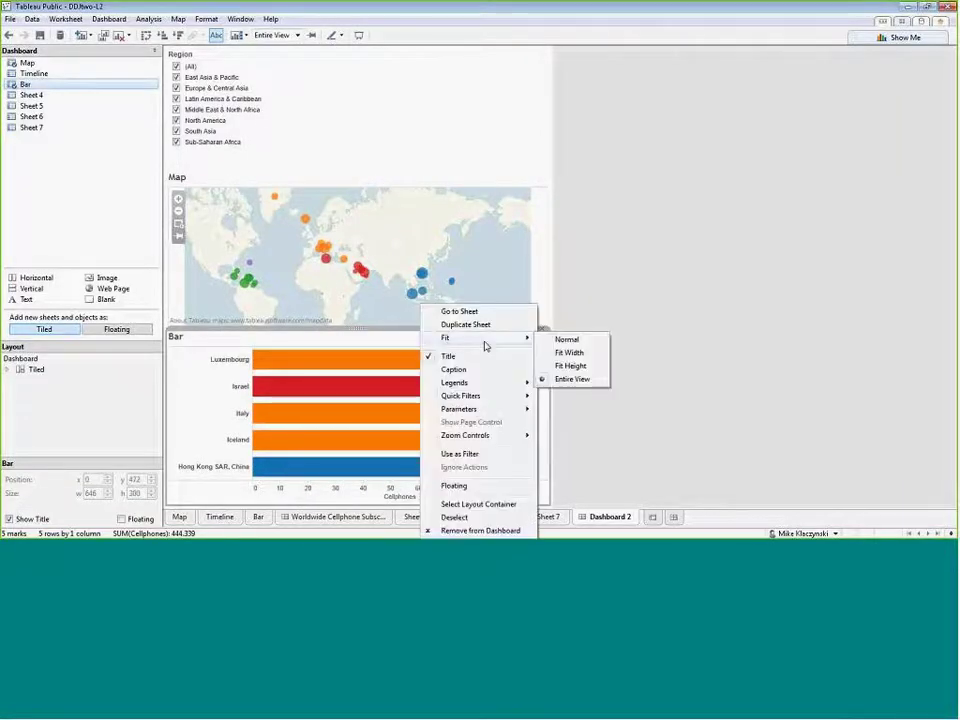
pyautogui.click(570, 366)
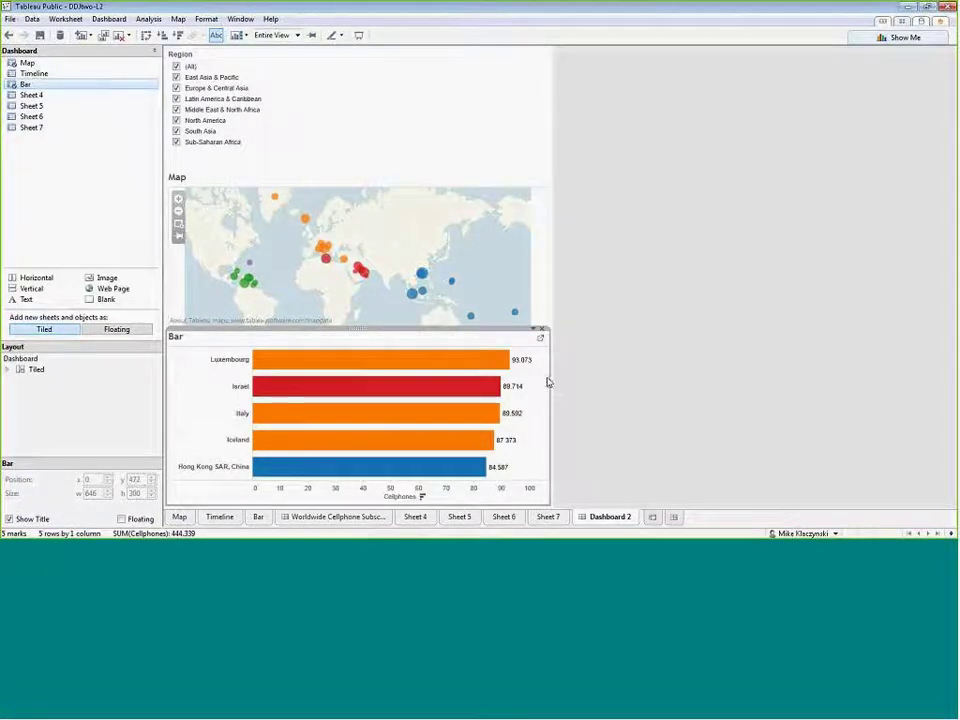
pyautogui.click(541, 374)
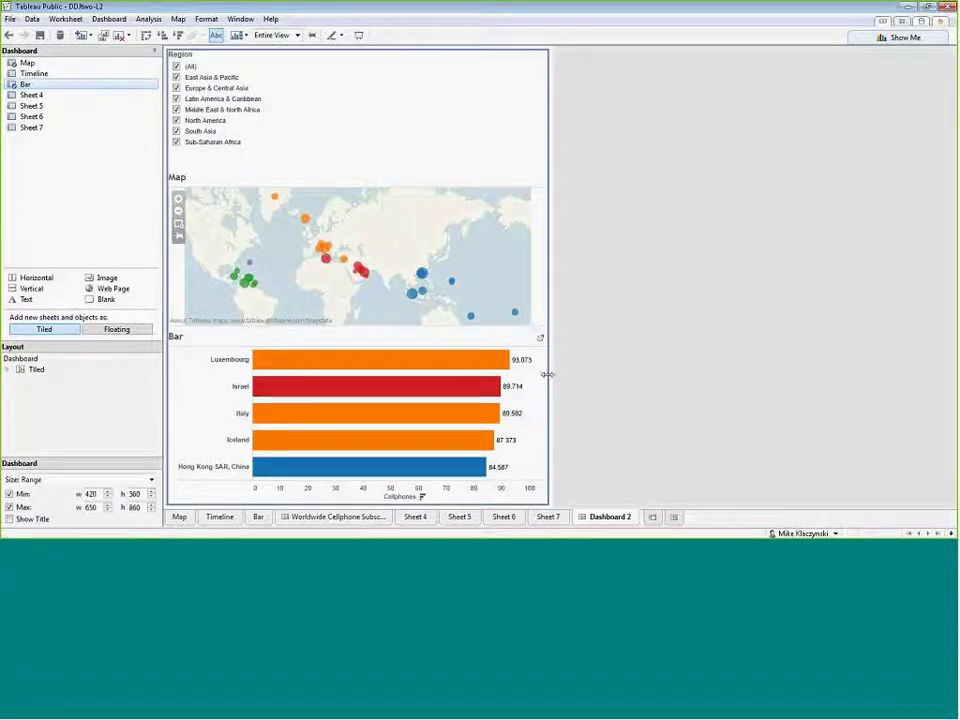
pyautogui.click(530, 374)
pyautogui.click(541, 328)
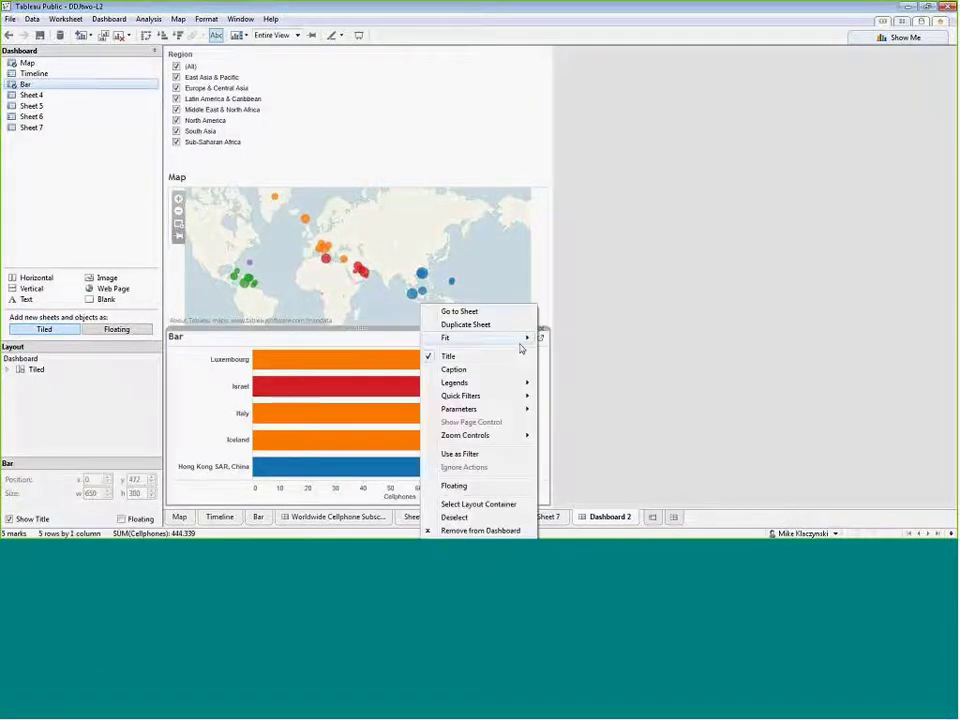
pyautogui.moveTo(520, 338)
pyautogui.click(569, 352)
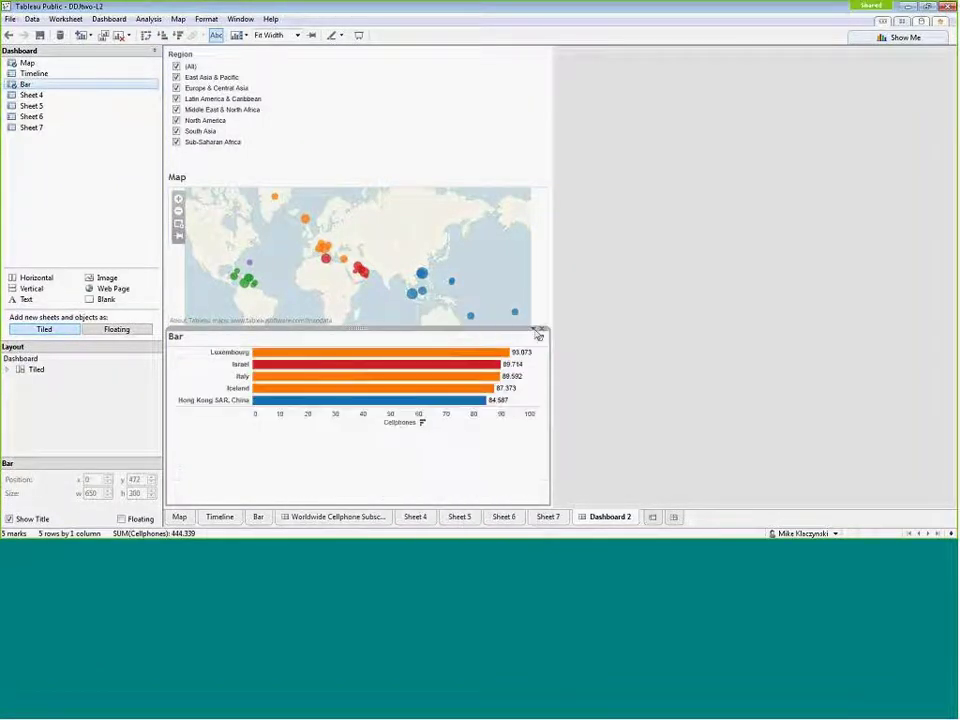
# Switch the Bar view's fit to Fit Height and after that to Normal.
pyautogui.click(541, 329)
pyautogui.moveTo(490, 339)
pyautogui.click(570, 365)
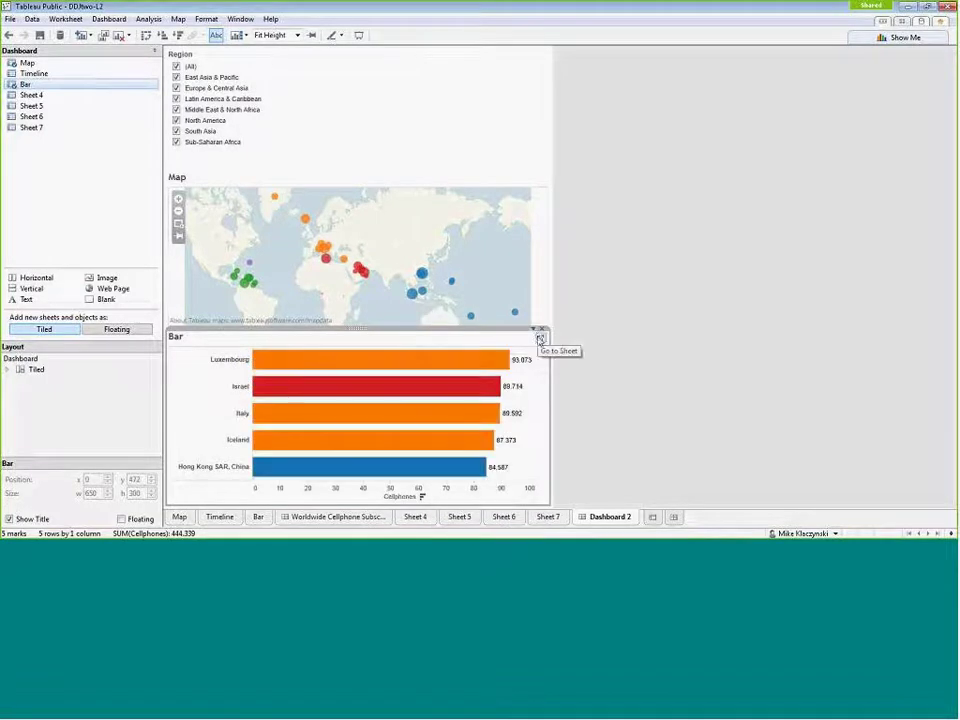
pyautogui.click(541, 329)
pyautogui.moveTo(534, 343)
pyautogui.click(566, 339)
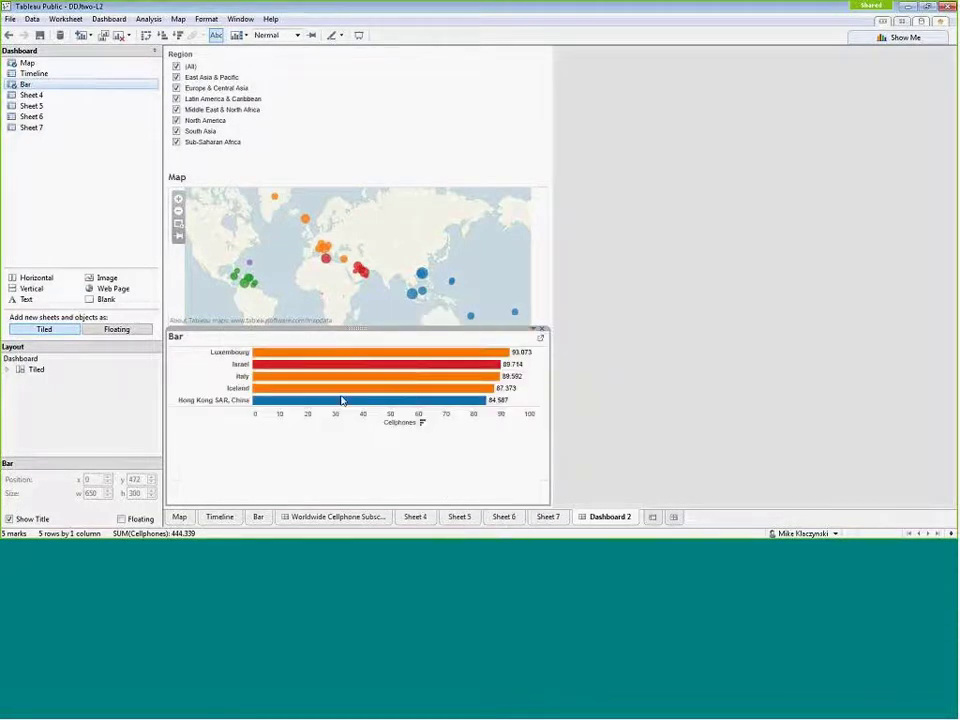
# Set the Bar view's fit back to Entire View.
pyautogui.click(541, 329)
pyautogui.moveTo(462, 343)
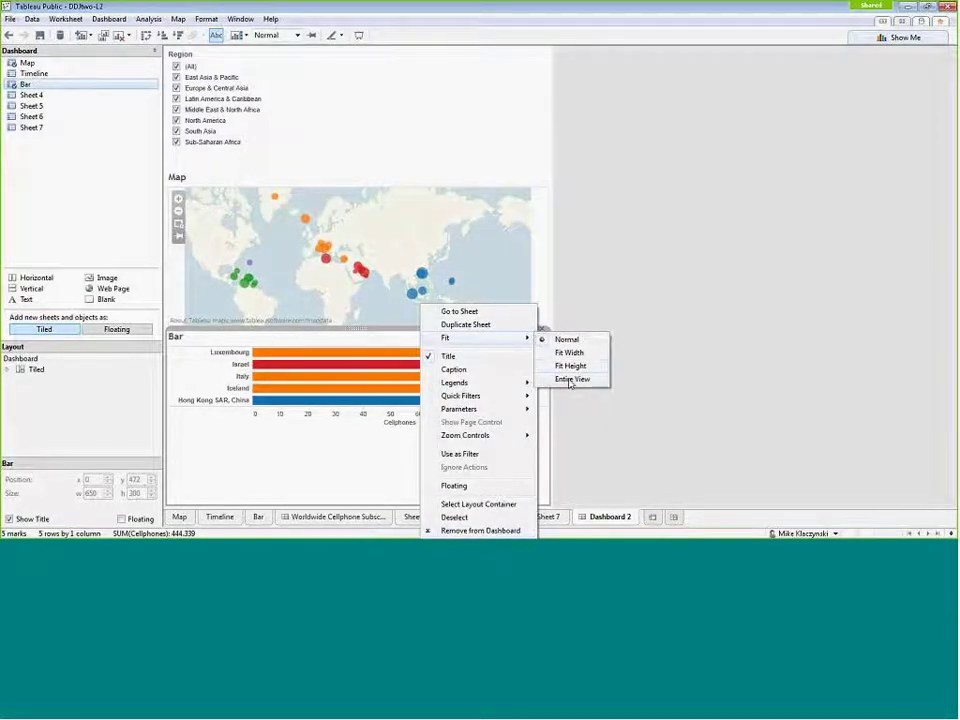
pyautogui.click(572, 380)
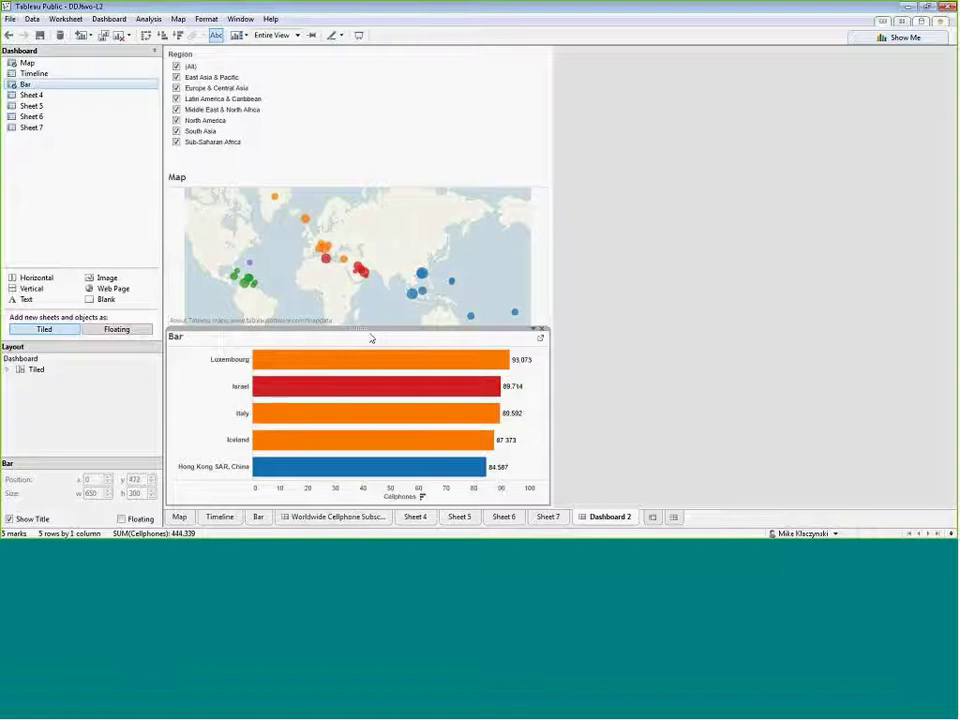
pyautogui.click(304, 178)
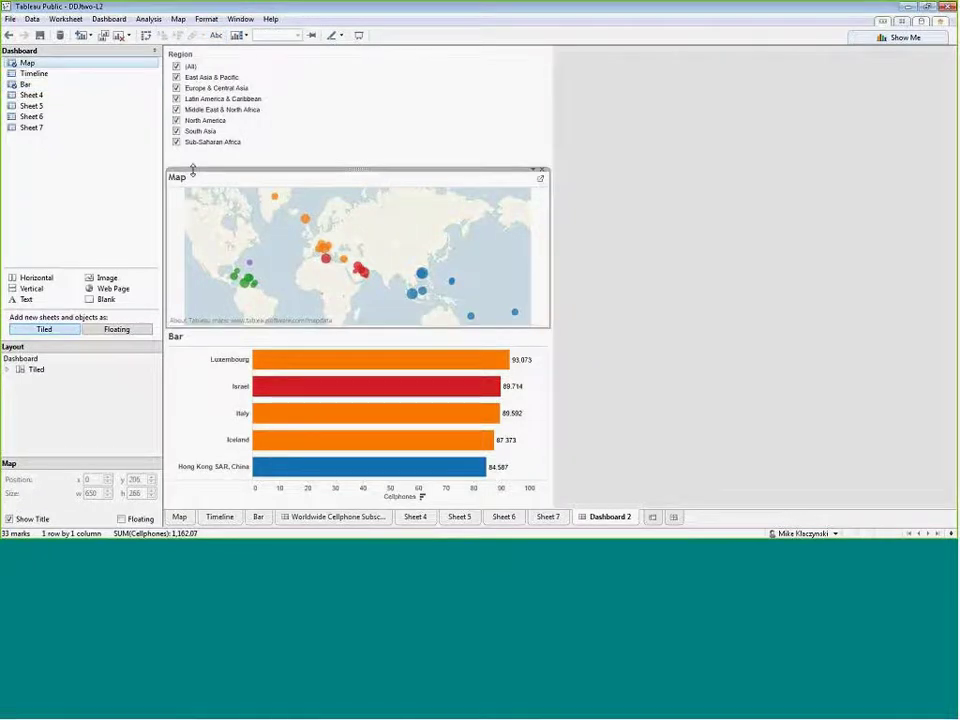
pyautogui.click(410, 68)
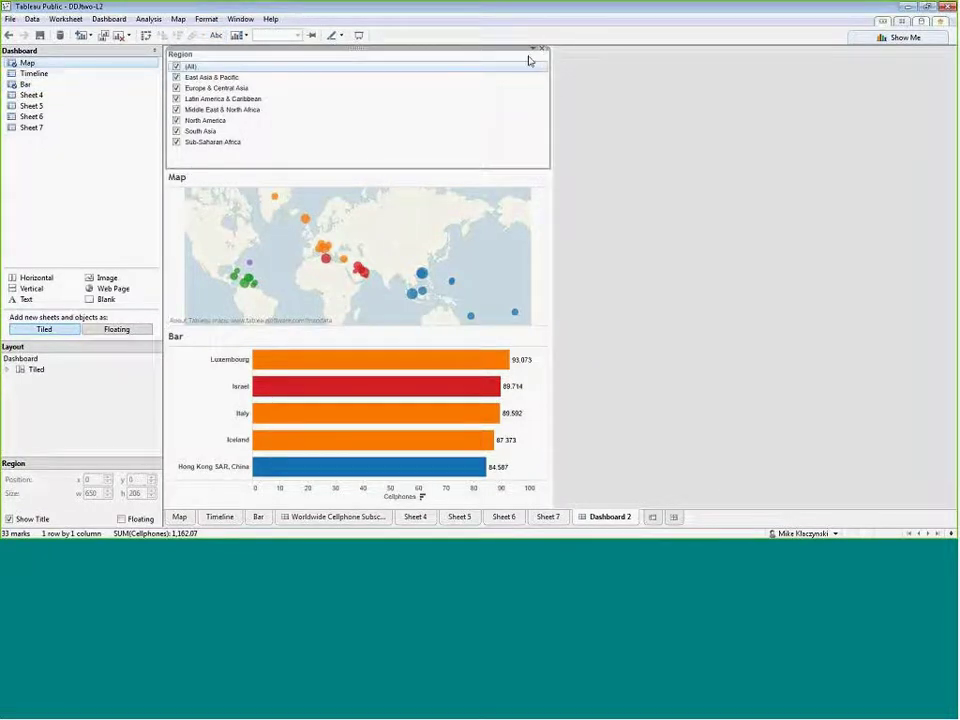
# Clear the whole dashboard and add the Map and Bar sheets to it again as tiled views.
pyautogui.click(116, 36)
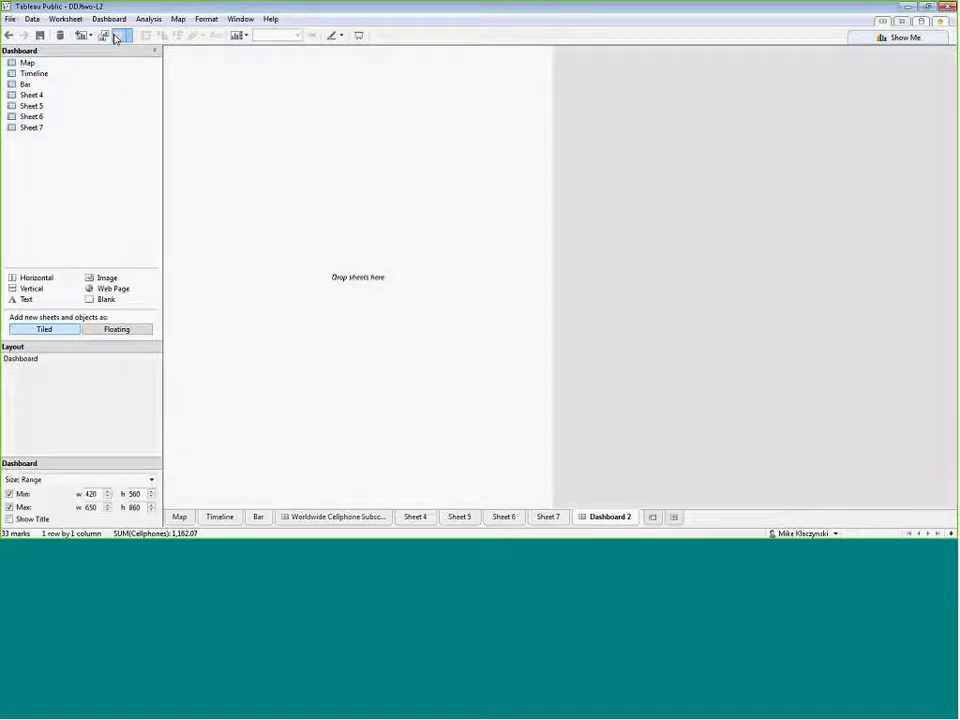
pyautogui.doubleClick(30, 63)
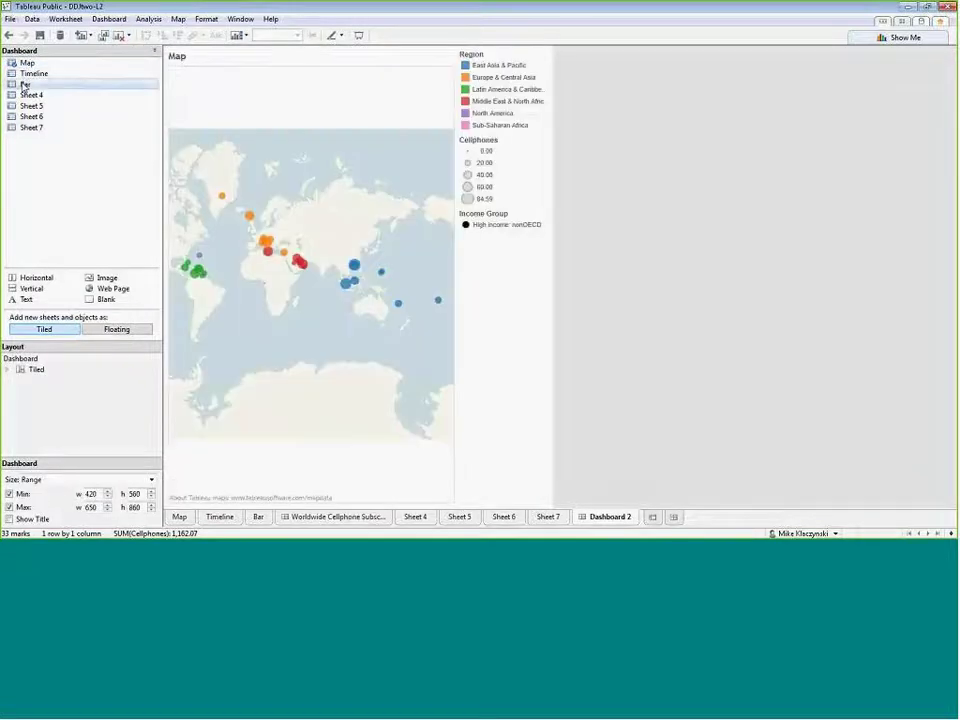
pyautogui.doubleClick(24, 84)
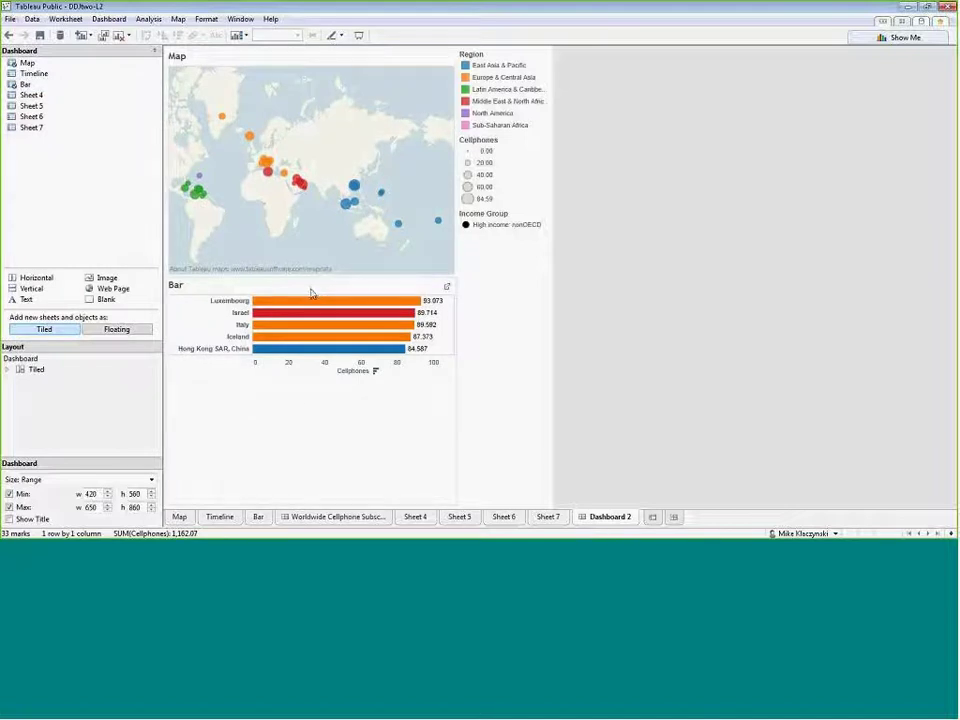
# Move the Bar view left of the Map view, then above it with a height of about 207.
pyautogui.click(311, 422)
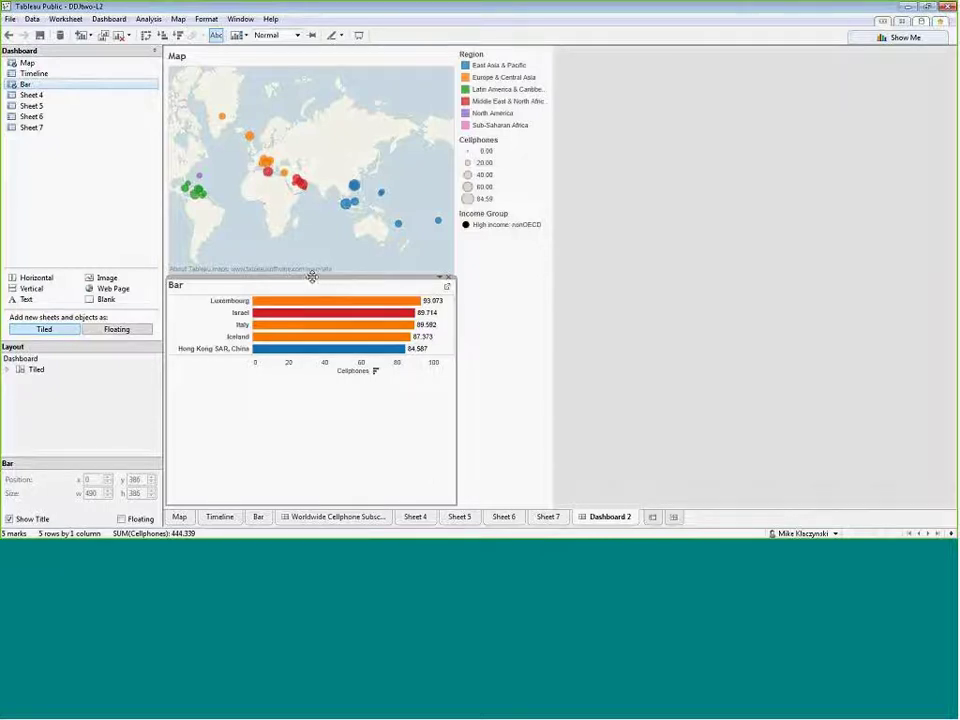
pyautogui.moveTo(311, 276); pyautogui.dragTo(229, 176)
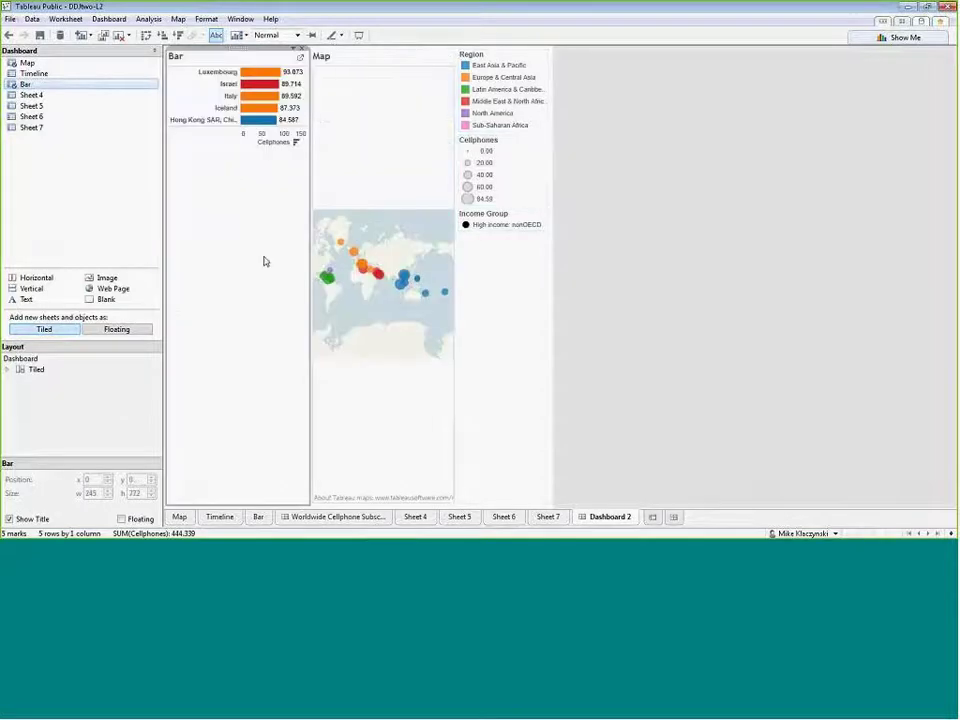
pyautogui.moveTo(241, 57); pyautogui.dragTo(377, 69)
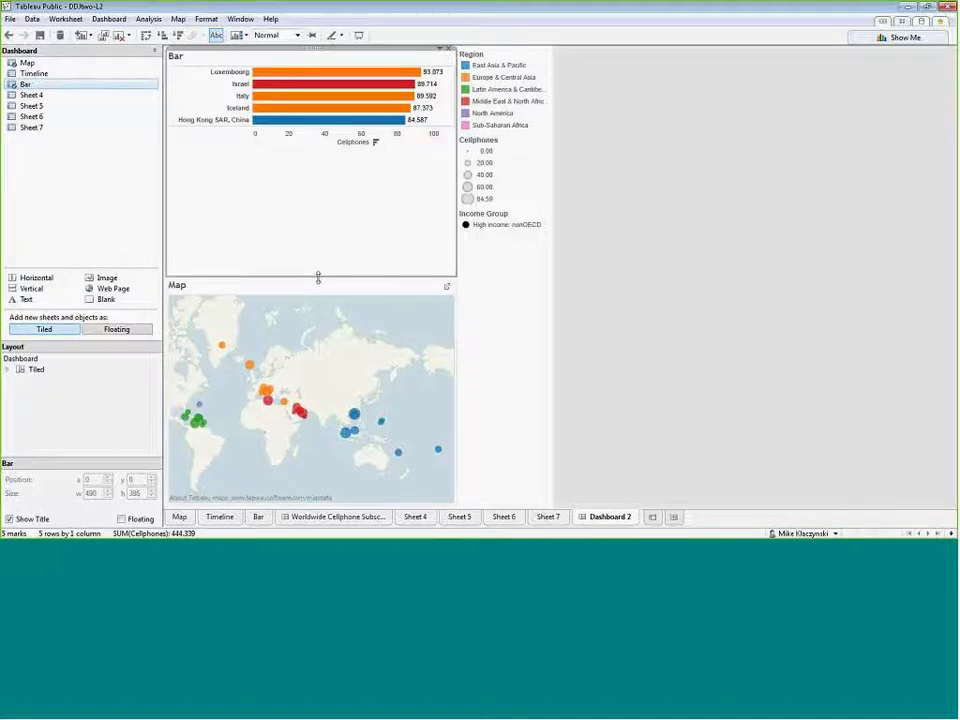
pyautogui.moveTo(318, 277); pyautogui.dragTo(332, 171)
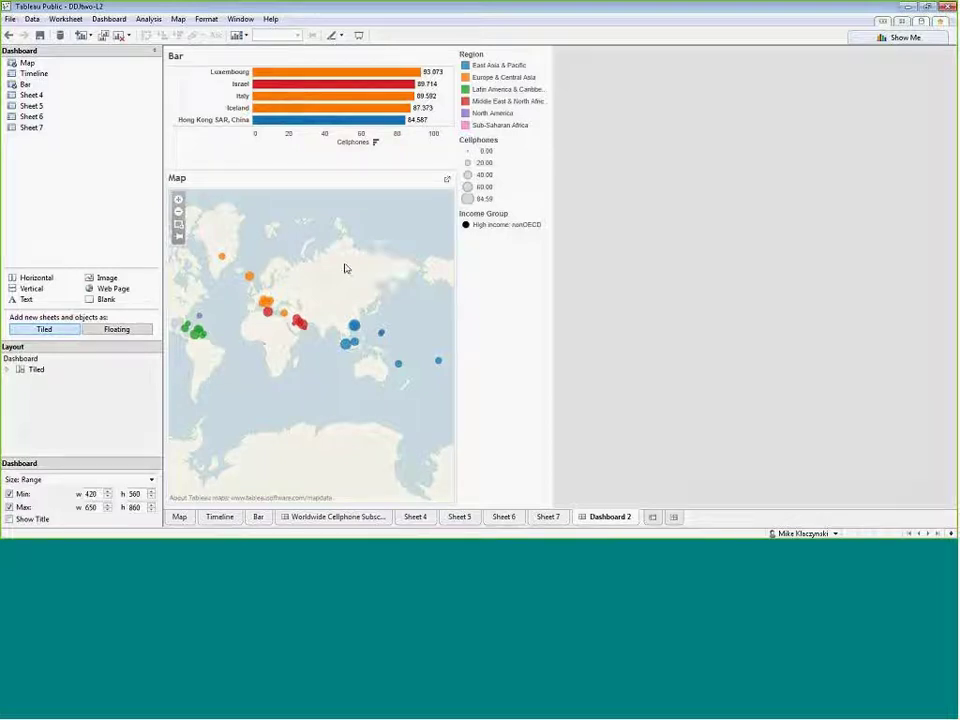
# Zoom the Map view to an area covering North America and the Caribbean.
pyautogui.moveTo(205, 295); pyautogui.dragTo(329, 307)
pyautogui.click(179, 225)
pyautogui.moveTo(234, 265); pyautogui.dragTo(345, 354)
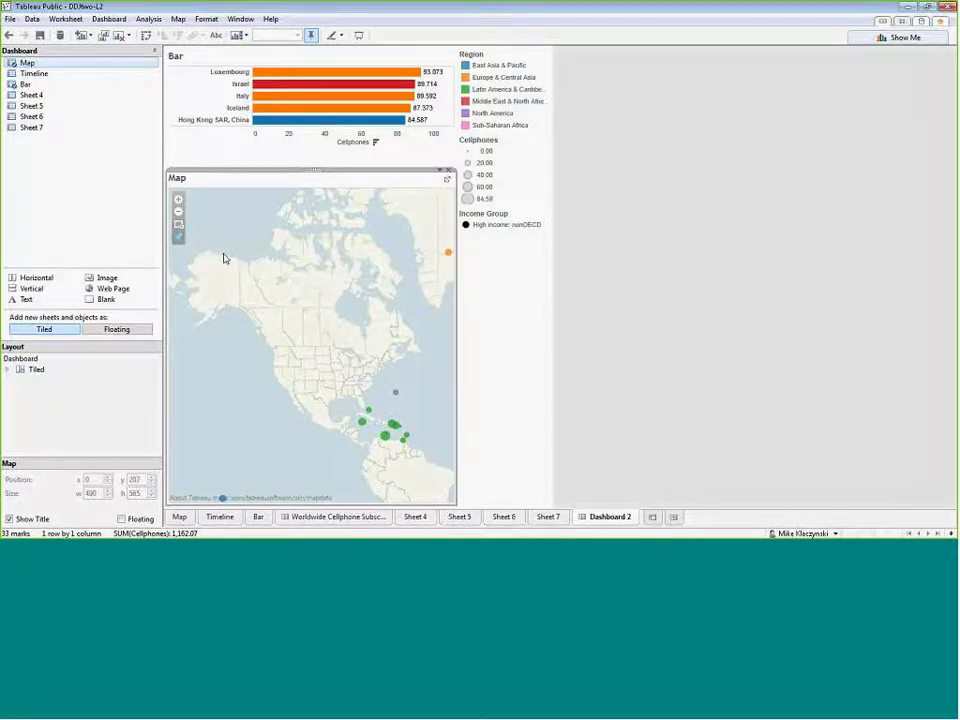
pyautogui.click(179, 228)
pyautogui.moveTo(259, 336); pyautogui.dragTo(400, 412)
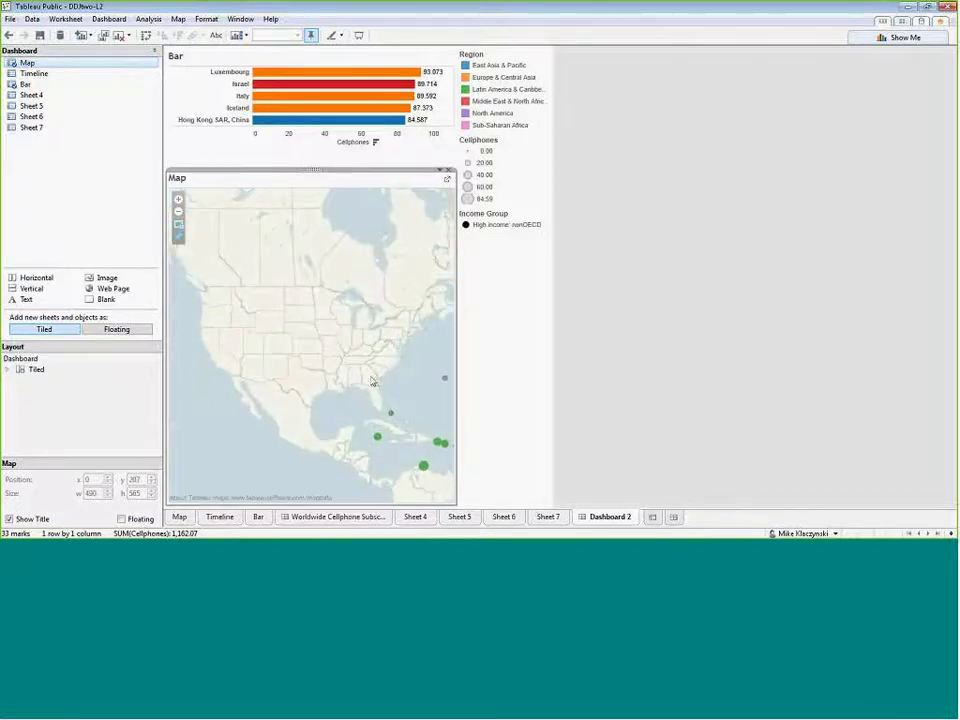
# Reduce the Map view's height to about 332 and zoom its area in on the contiguous United States.
pyautogui.moveTo(349, 167); pyautogui.dragTo(364, 310)
pyautogui.click(206, 357)
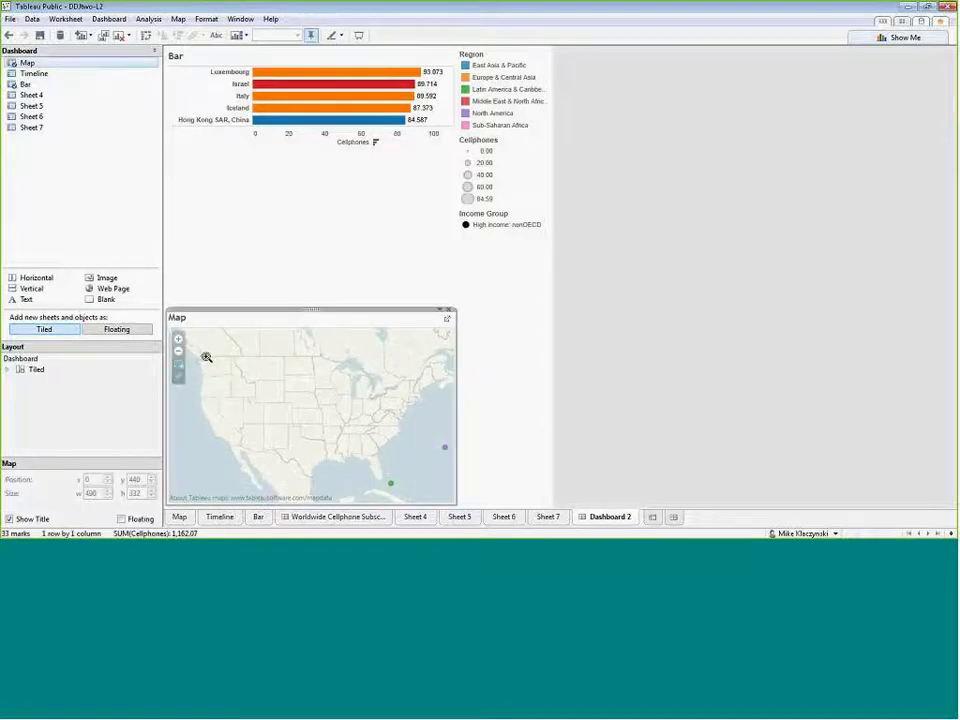
pyautogui.moveTo(199, 351); pyautogui.dragTo(441, 484)
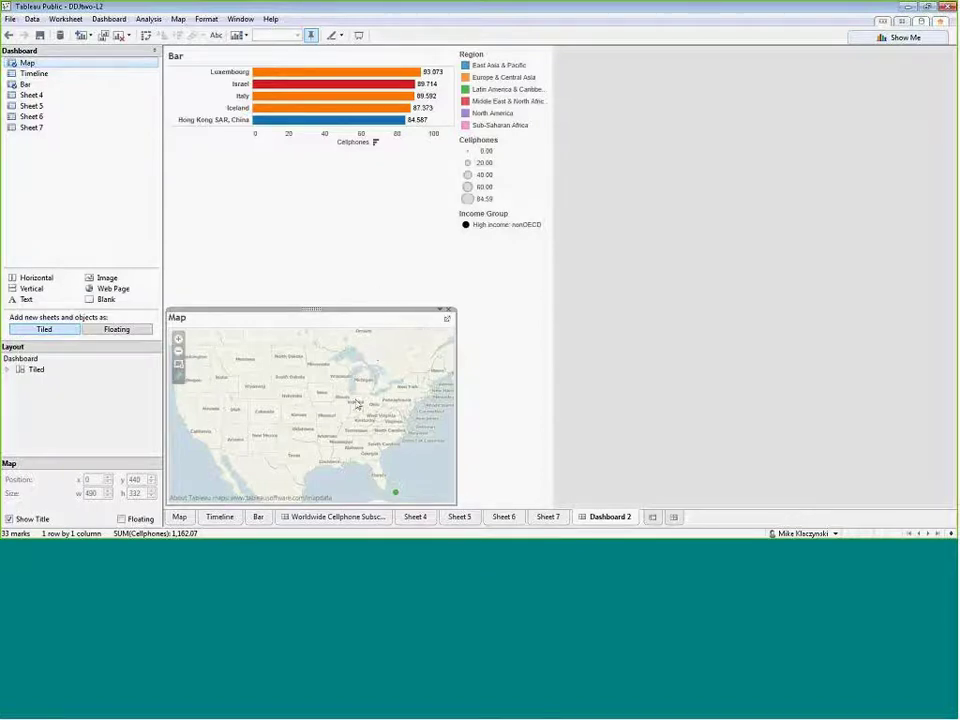
# Duplicate the Map worksheet and name the copy Ak.
pyautogui.click(504, 366)
pyautogui.click(378, 298)
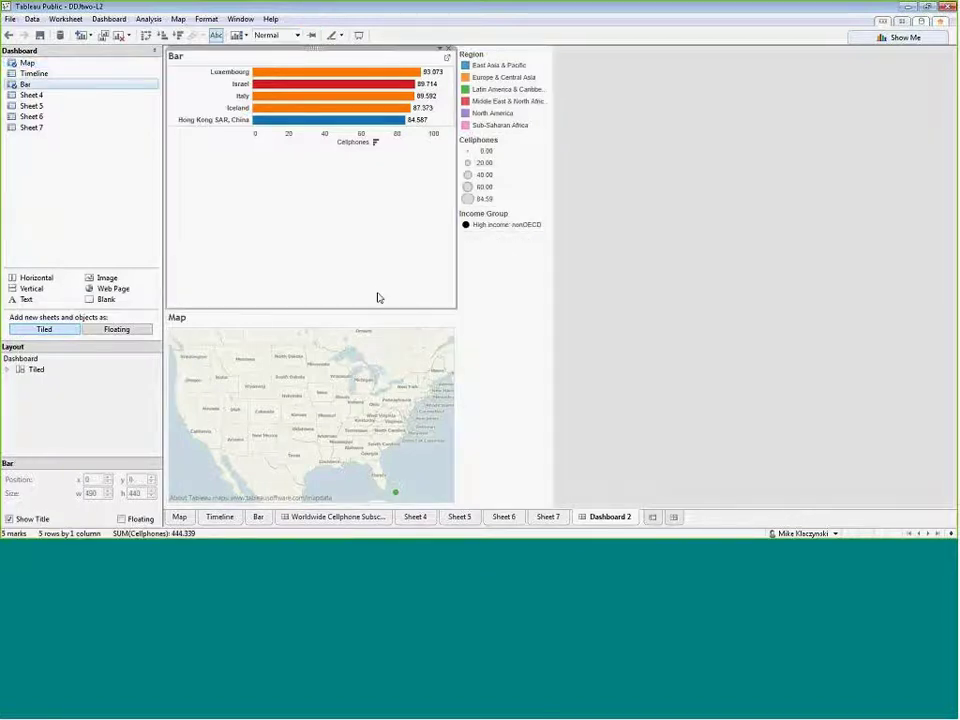
pyautogui.click(180, 517)
pyautogui.rightClick(180, 517)
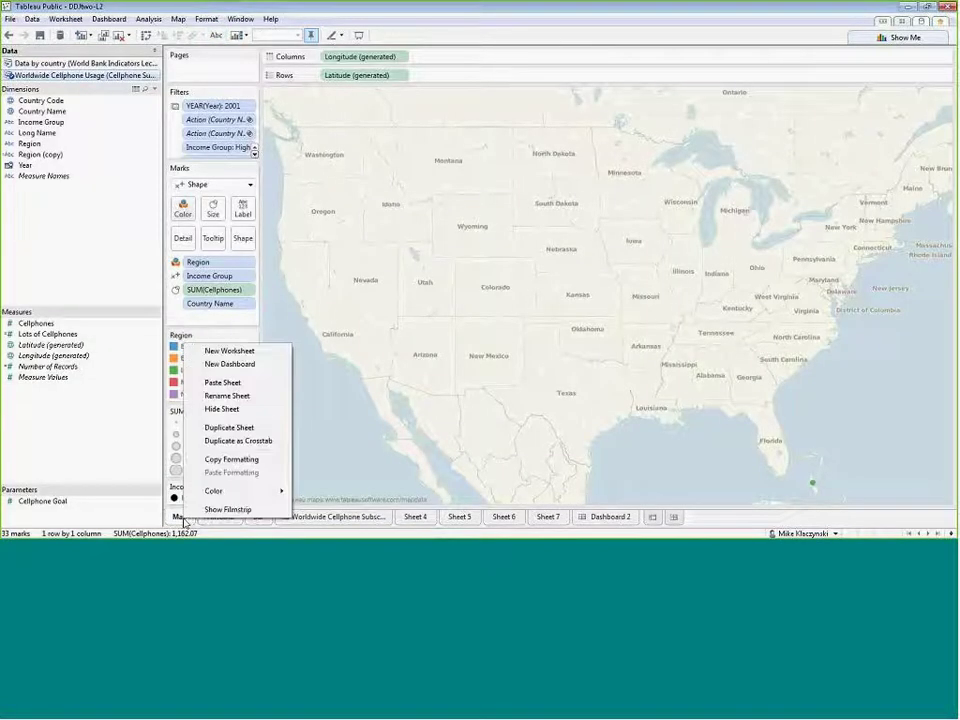
pyautogui.click(238, 438)
pyautogui.doubleClick(219, 521)
pyautogui.write('A')
pyautogui.press('Return')
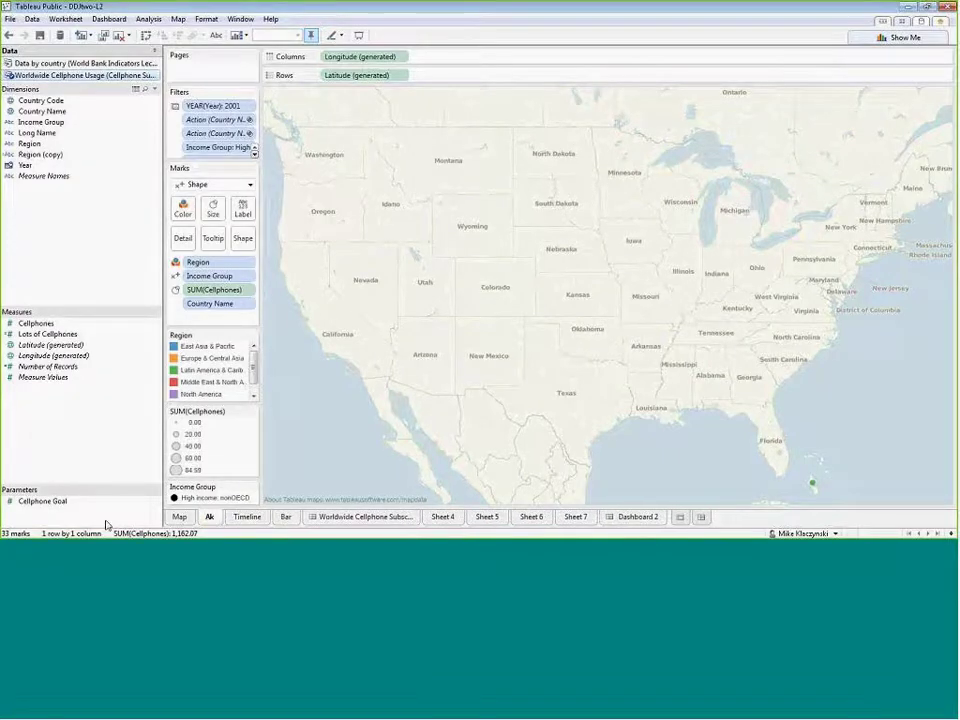
# Duplicate the Map worksheet again and name this copy HI.
pyautogui.rightClick(180, 518)
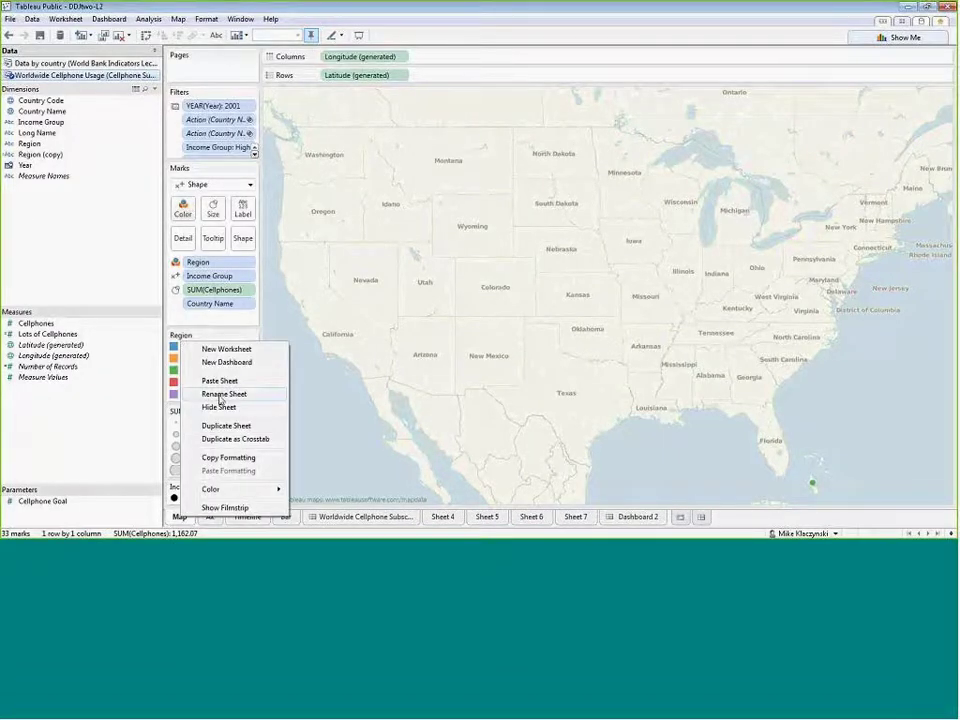
pyautogui.click(228, 426)
pyautogui.doubleClick(226, 517)
pyautogui.write('HI')
pyautogui.press('Return')
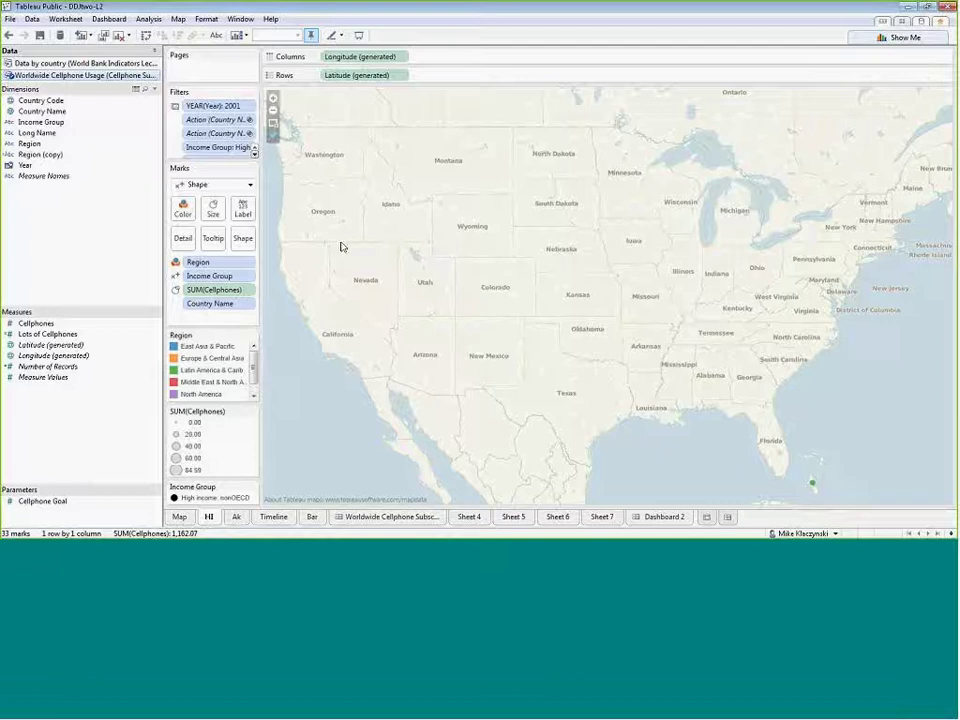
# Reset the maps on both copies, zooming the HI sheet in on Hawaii and the Ak sheet in on Alaska.
pyautogui.click(273, 133)
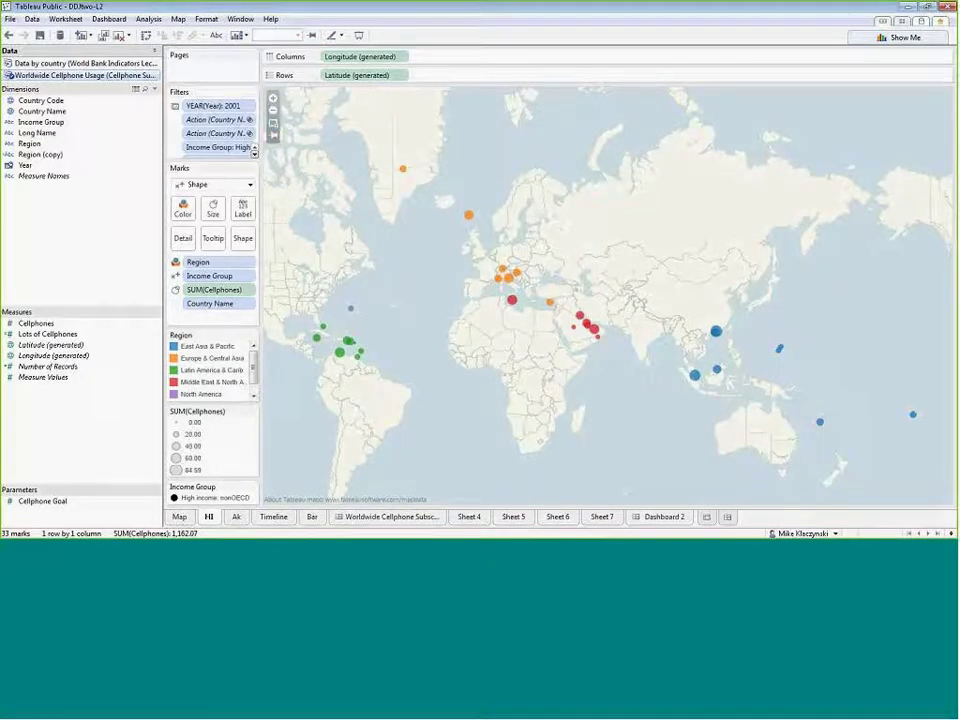
pyautogui.moveTo(889, 326); pyautogui.dragTo(906, 339)
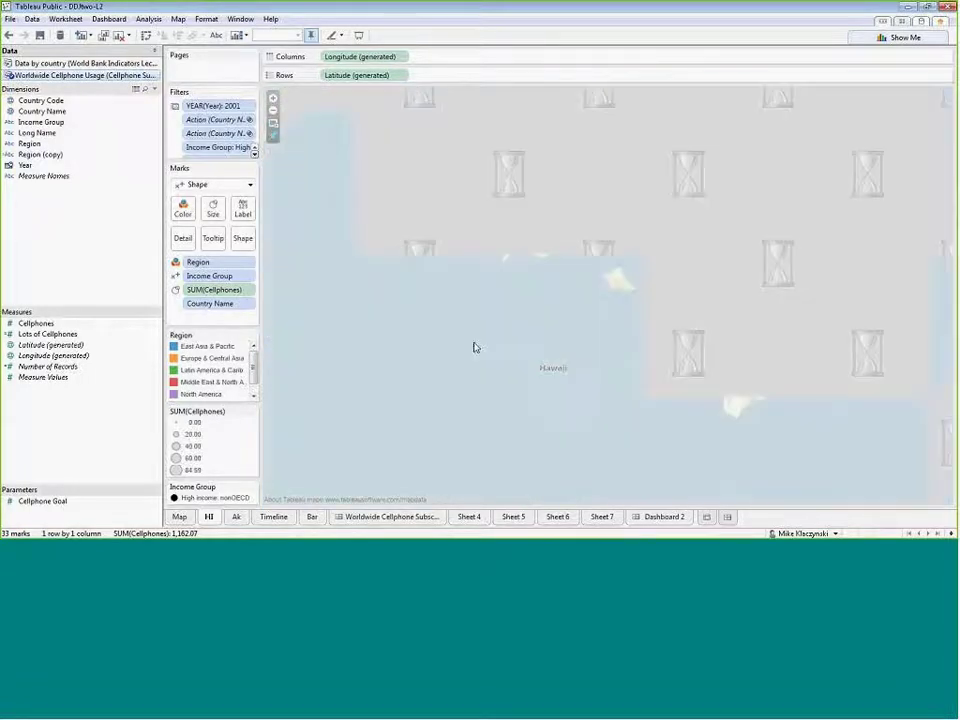
pyautogui.click(273, 122)
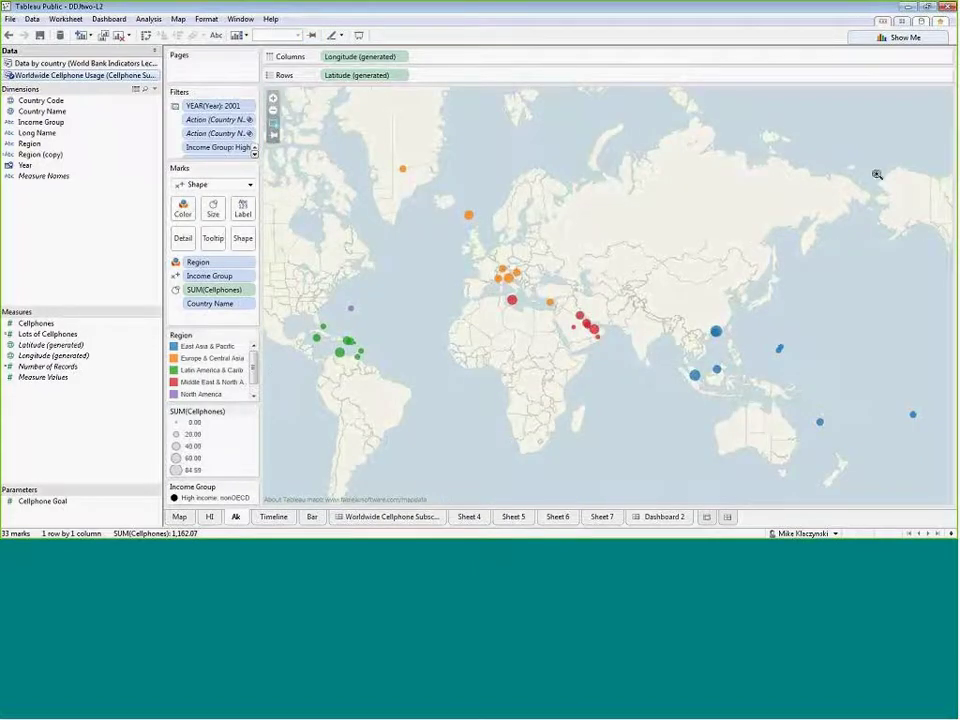
pyautogui.click(940, 248)
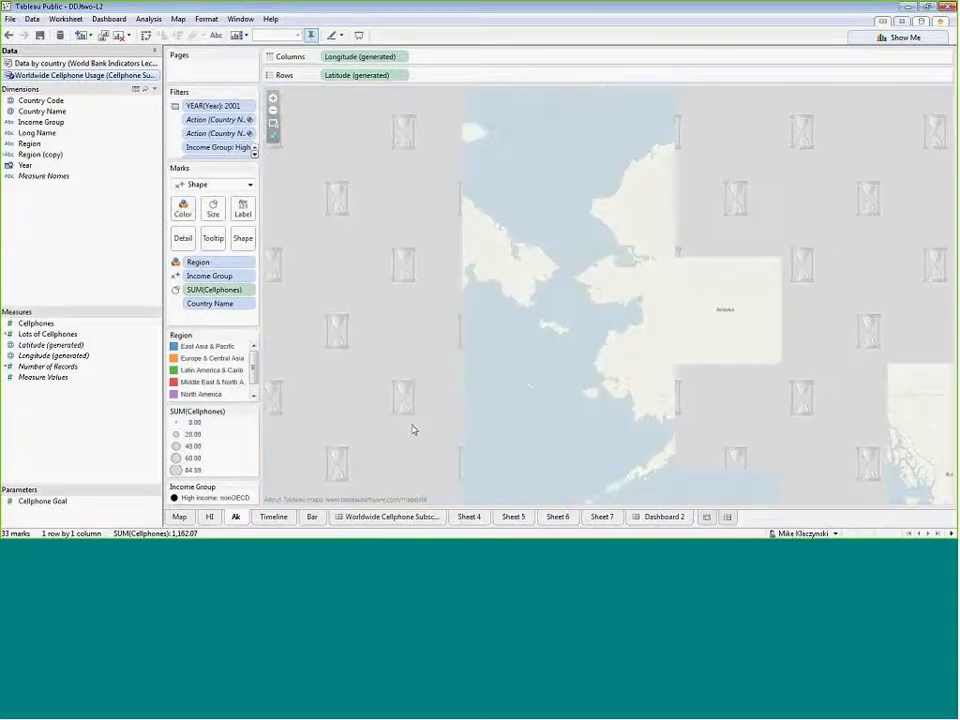
pyautogui.moveTo(564, 118); pyautogui.dragTo(944, 502)
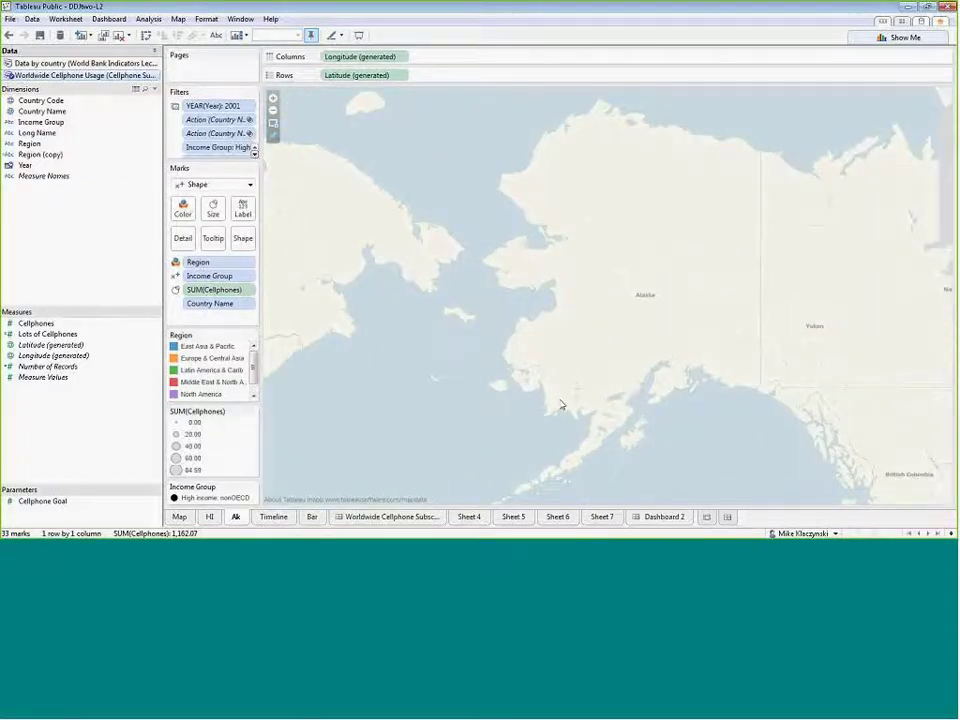
# Add the HI and Ak sheets to Dashboard 2 as tiled views beside the Map, with Ak above HI.
pyautogui.click(655, 520)
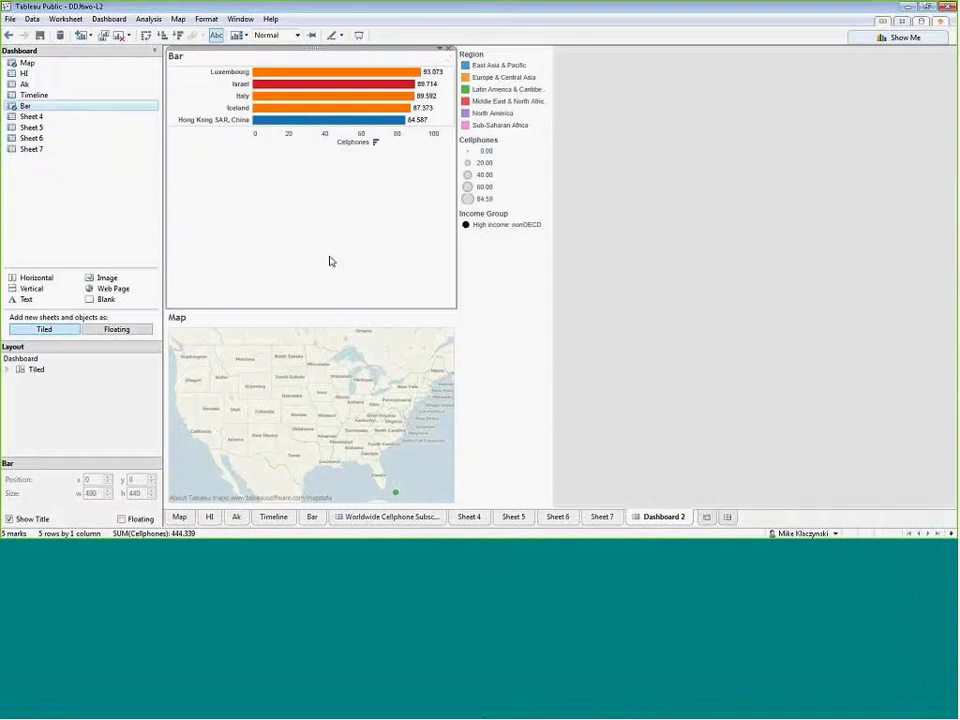
pyautogui.moveTo(24, 73)
pyautogui.mouseDown()
pyautogui.moveTo(171, 148)
pyautogui.moveTo(227, 349)
pyautogui.moveTo(212, 368)
pyautogui.moveTo(220, 366)
pyautogui.mouseUp()
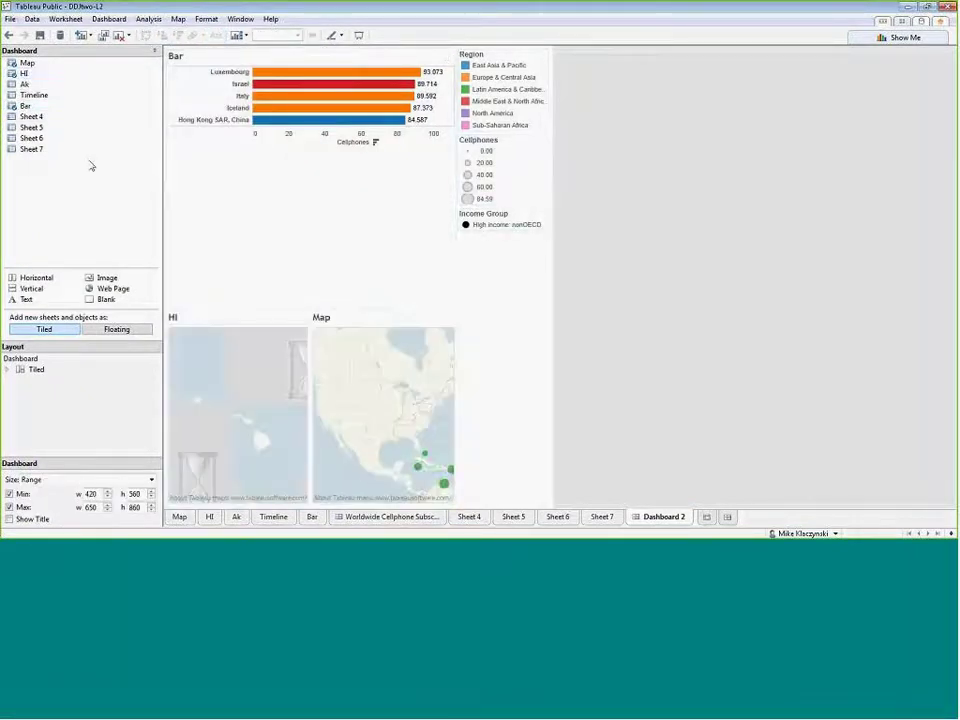
pyautogui.moveTo(185, 239); pyautogui.dragTo(246, 342)
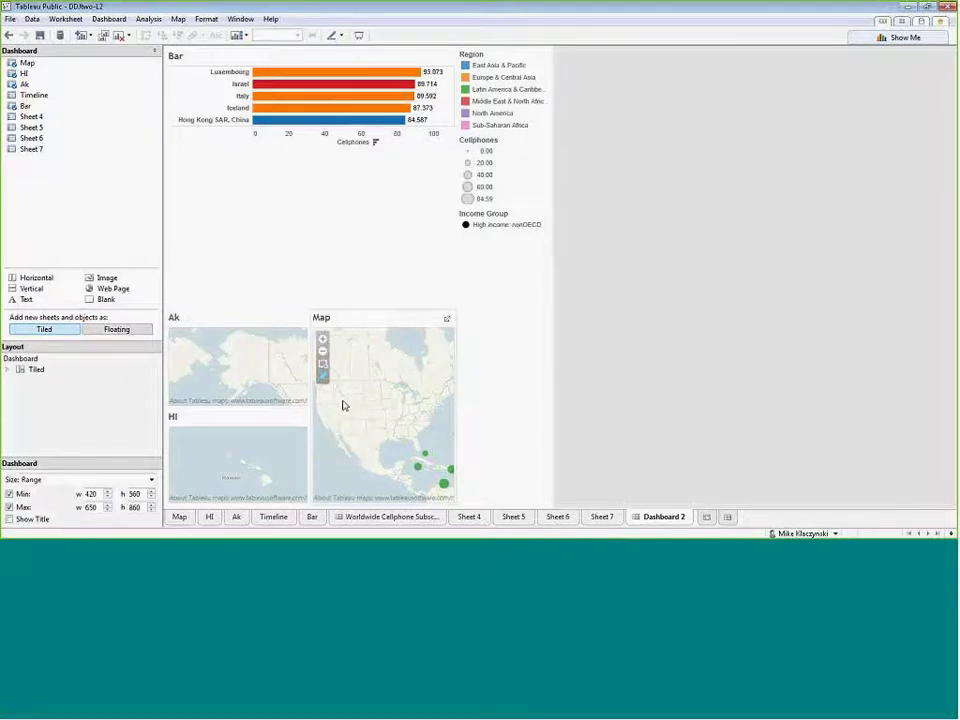
# Make the HI view floating and shrink it to about 111 wide by 89 high.
pyautogui.click(220, 446)
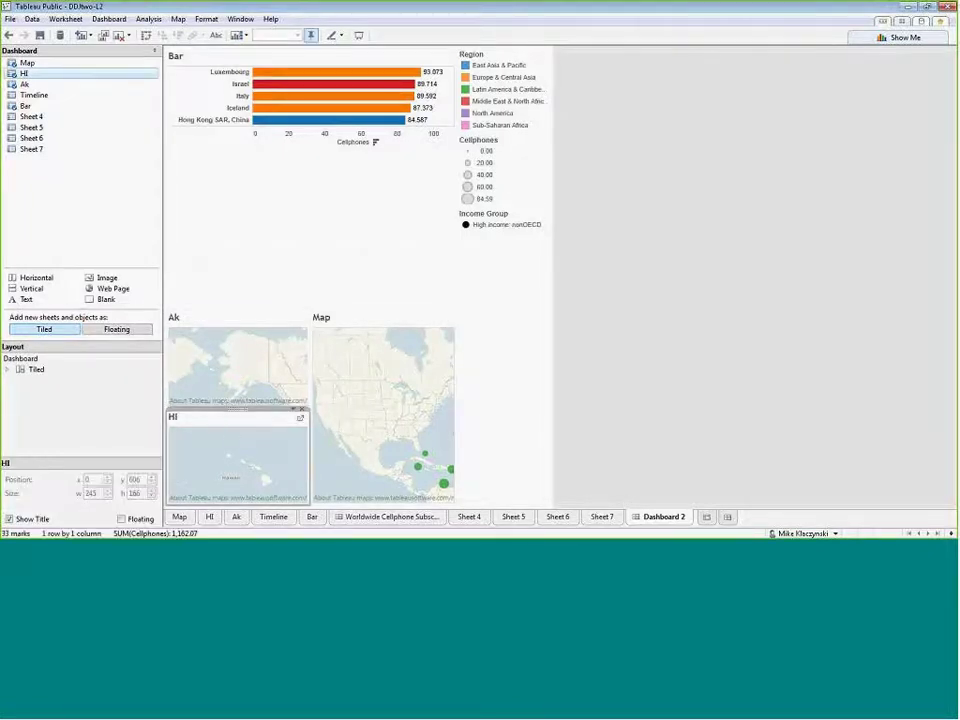
pyautogui.click(299, 411)
pyautogui.click(221, 485)
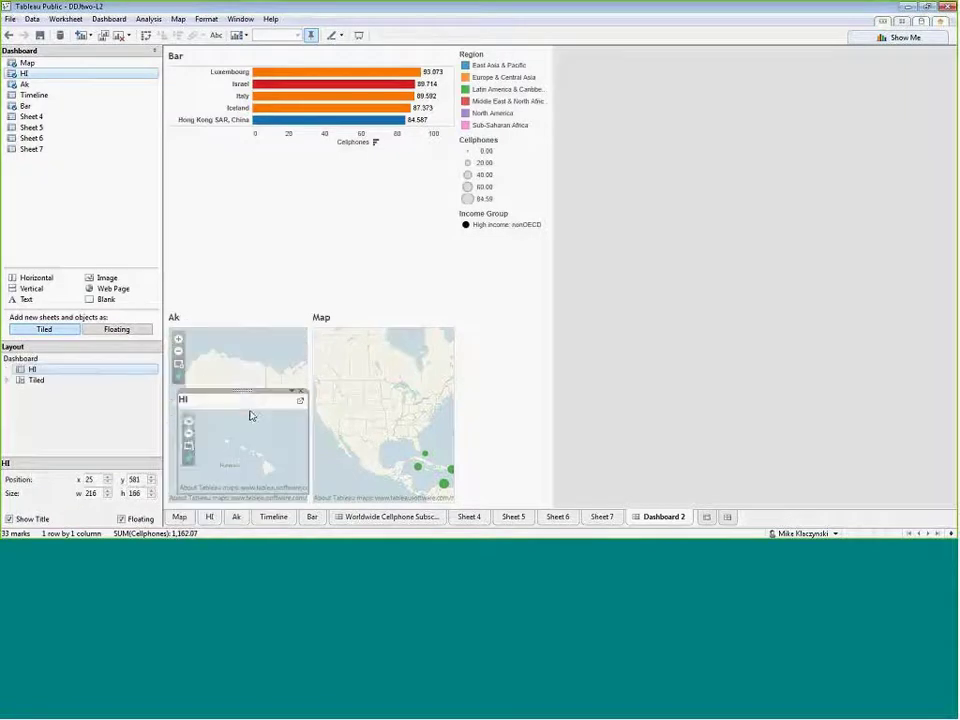
pyautogui.moveTo(240, 399); pyautogui.dragTo(240, 436)
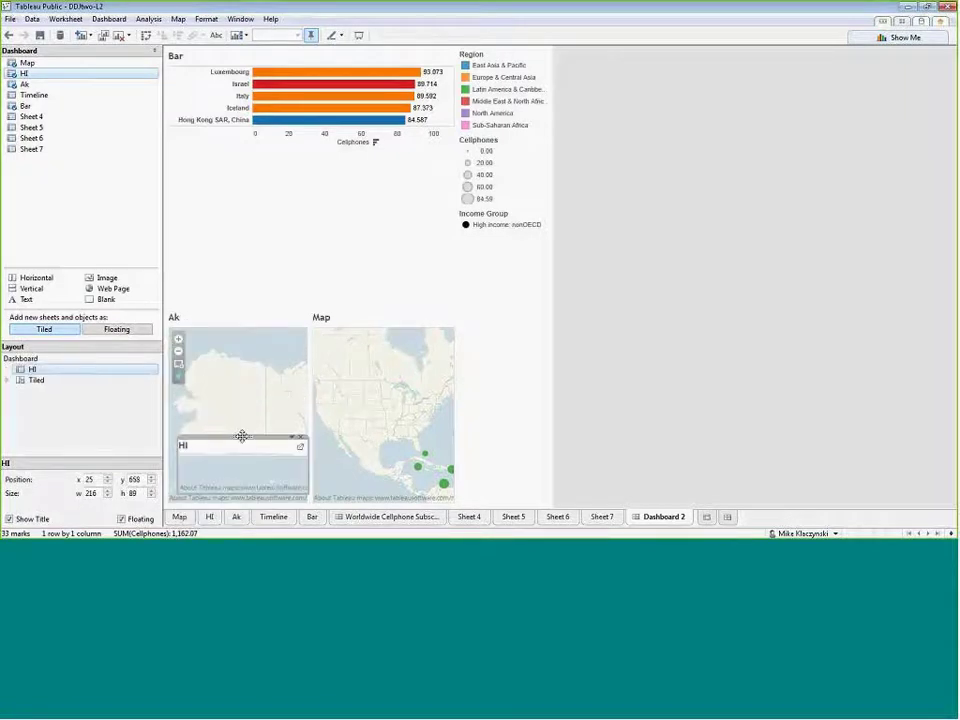
pyautogui.moveTo(307, 475); pyautogui.dragTo(332, 441)
# Make the Ak view floating and narrow it to a width of about 116.
pyautogui.click(298, 315)
pyautogui.click(298, 313)
pyautogui.click(214, 480)
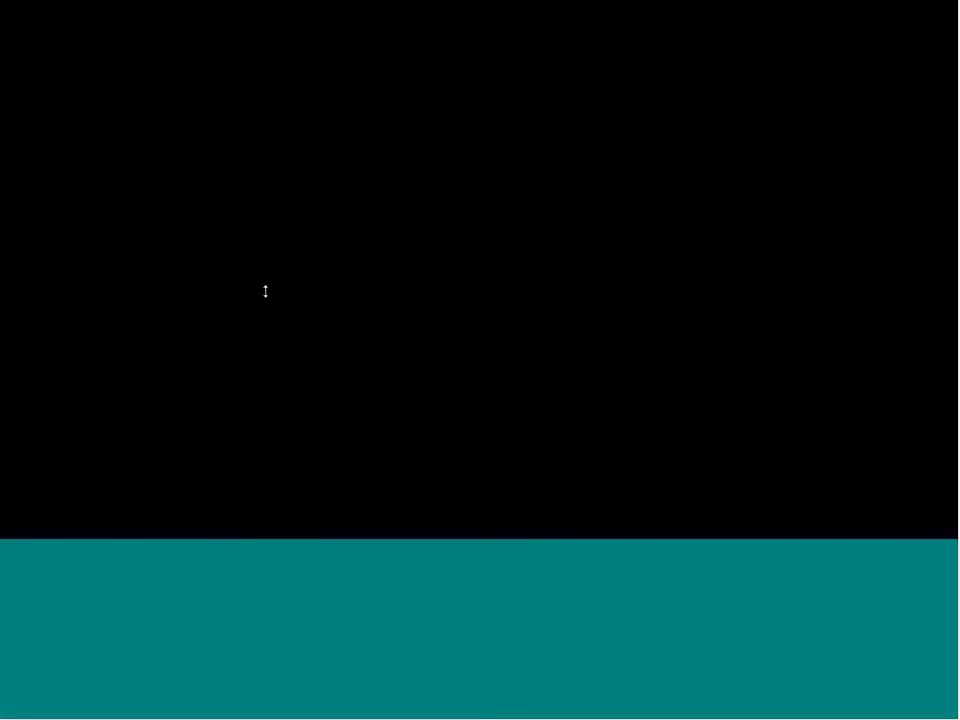
pyautogui.moveTo(307, 381); pyautogui.dragTo(251, 390)
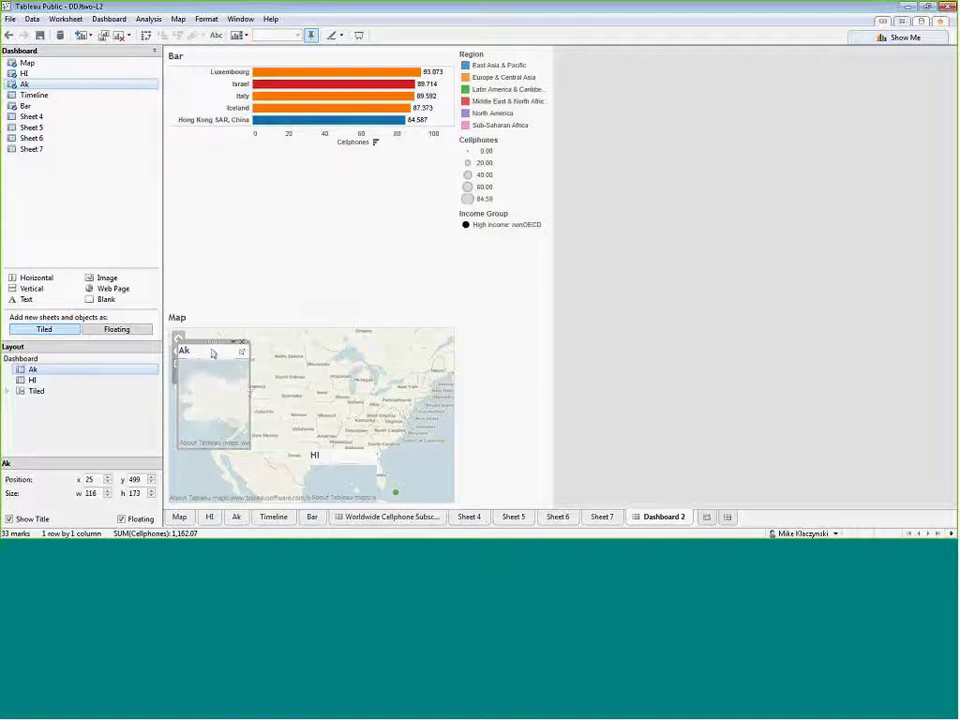
# Move the HI view to the Map's lower-left corner and place the Ak view beside it over Mexico.
pyautogui.click(340, 465)
pyautogui.moveTo(343, 455); pyautogui.dragTo(207, 455)
pyautogui.click(216, 343)
pyautogui.moveTo(216, 343); pyautogui.dragTo(300, 410)
pyautogui.click(406, 468)
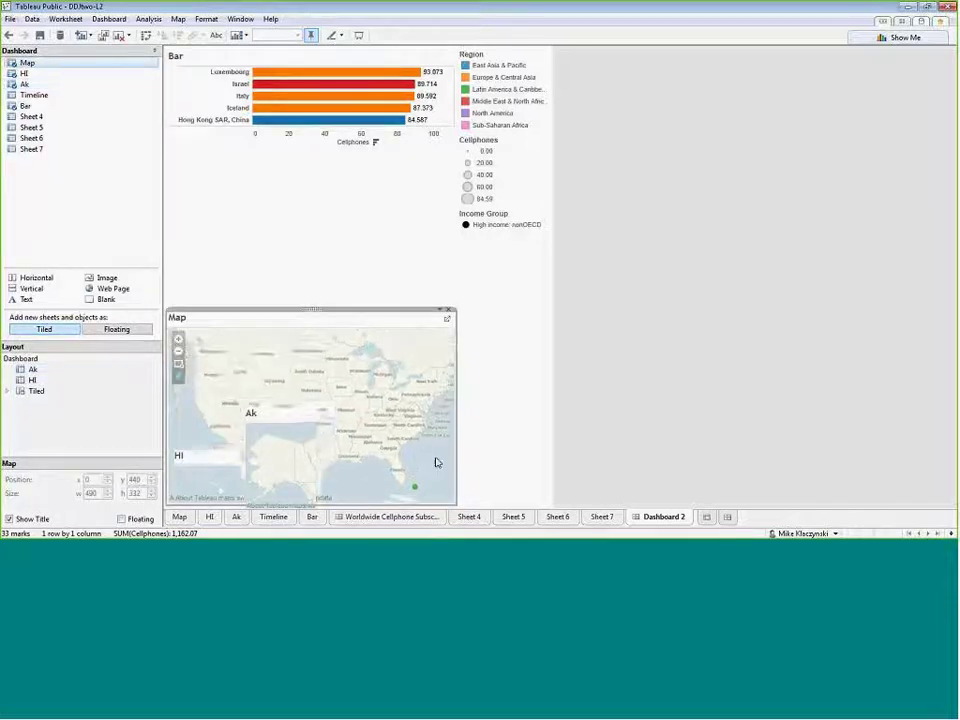
# Remove the vertical layout container holding the Region, Cellphones and Income Group legends from the dashboard.
pyautogui.click(527, 92)
pyautogui.click(543, 48)
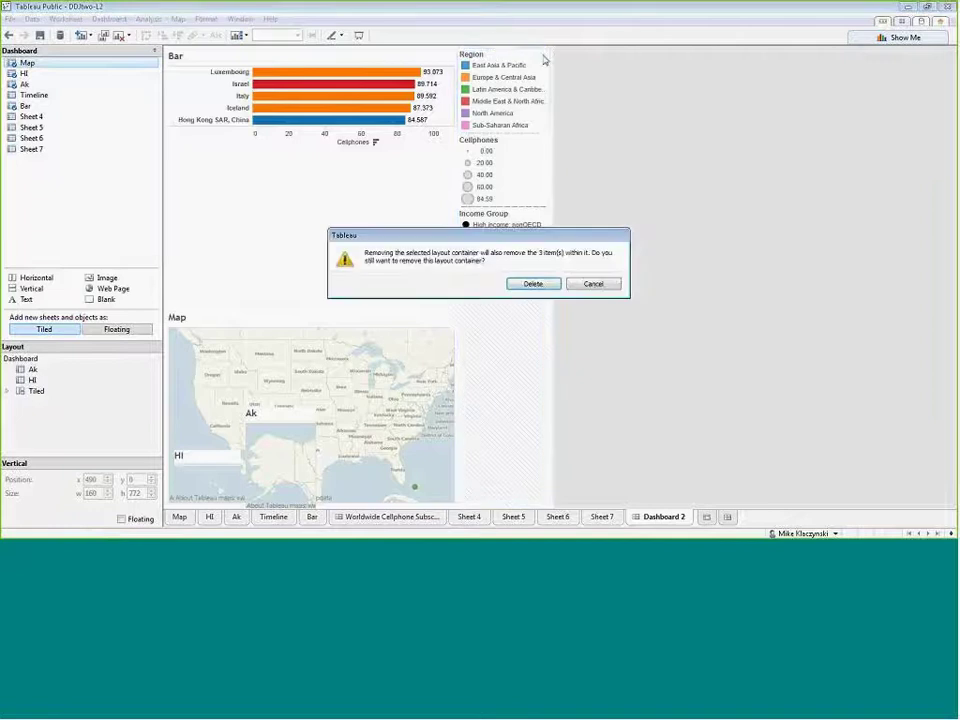
pyautogui.click(531, 283)
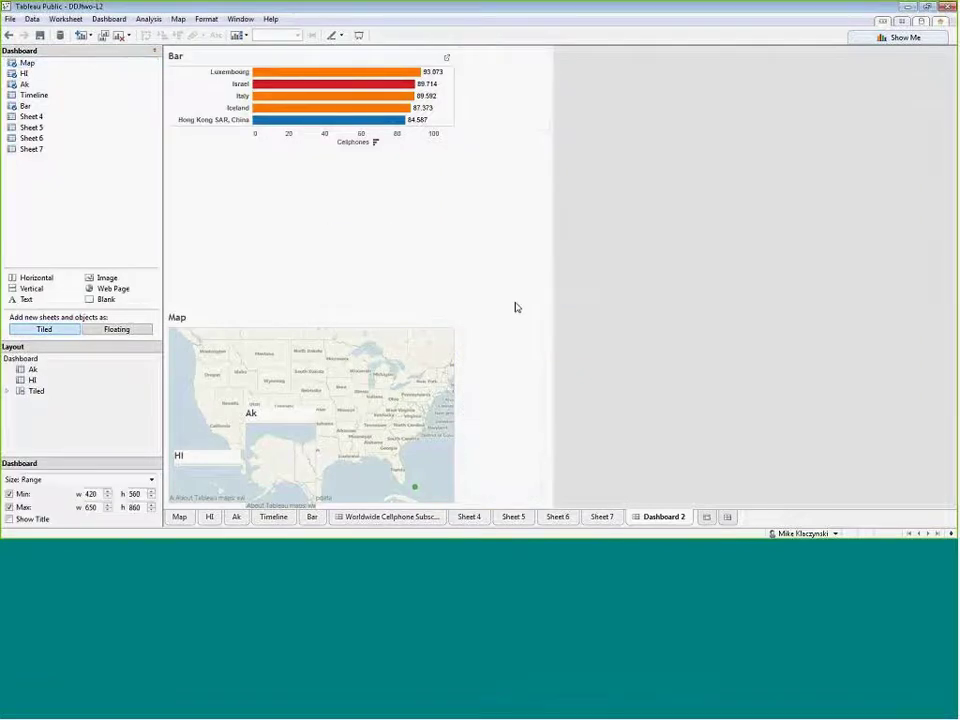
# Move the Ak view above HI along the Map's western edge and place HI at about x 18, y 670.
pyautogui.click(283, 414)
pyautogui.moveTo(280, 405); pyautogui.dragTo(200, 338)
pyautogui.click(212, 452)
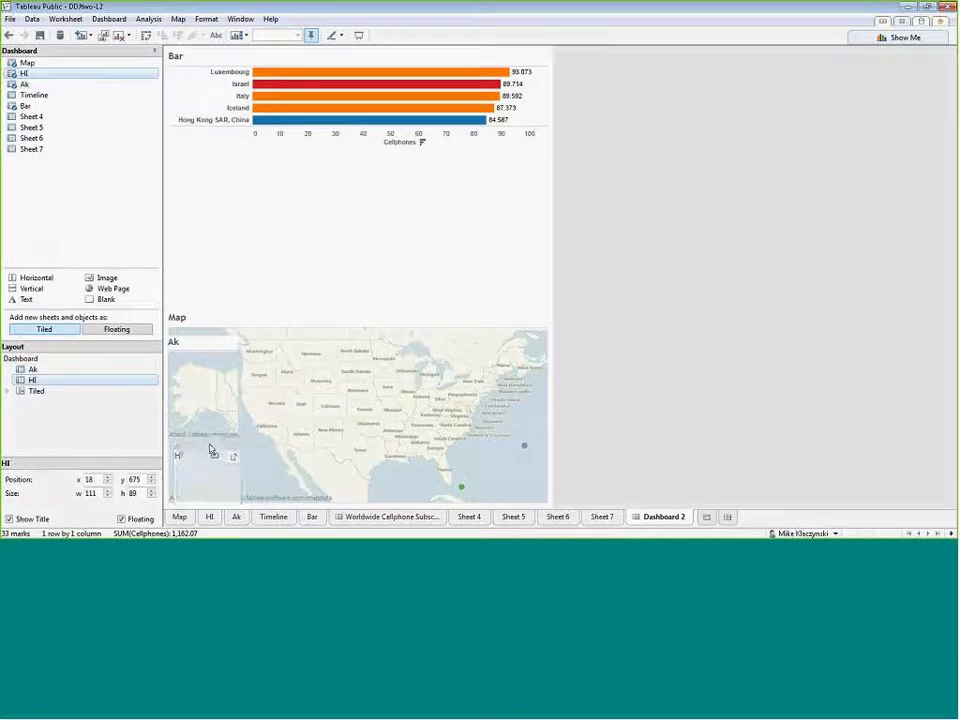
pyautogui.moveTo(212, 452); pyautogui.dragTo(191, 461)
# Hide the titles of the HI and Ak views.
pyautogui.rightClick(191, 461)
pyautogui.click(222, 489)
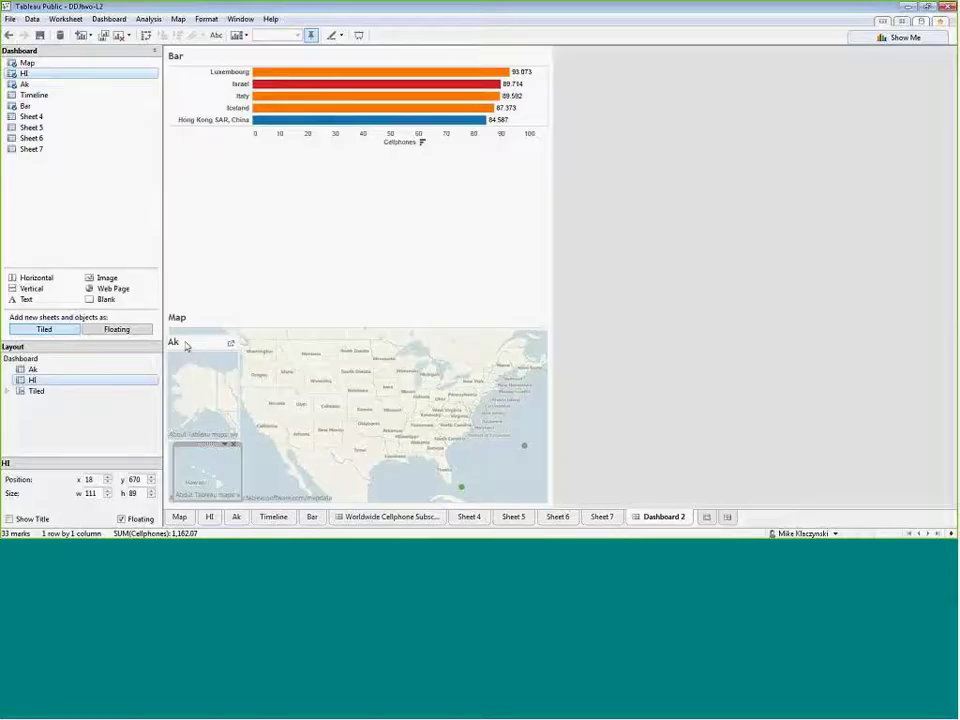
pyautogui.rightClick(185, 346)
pyautogui.click(210, 376)
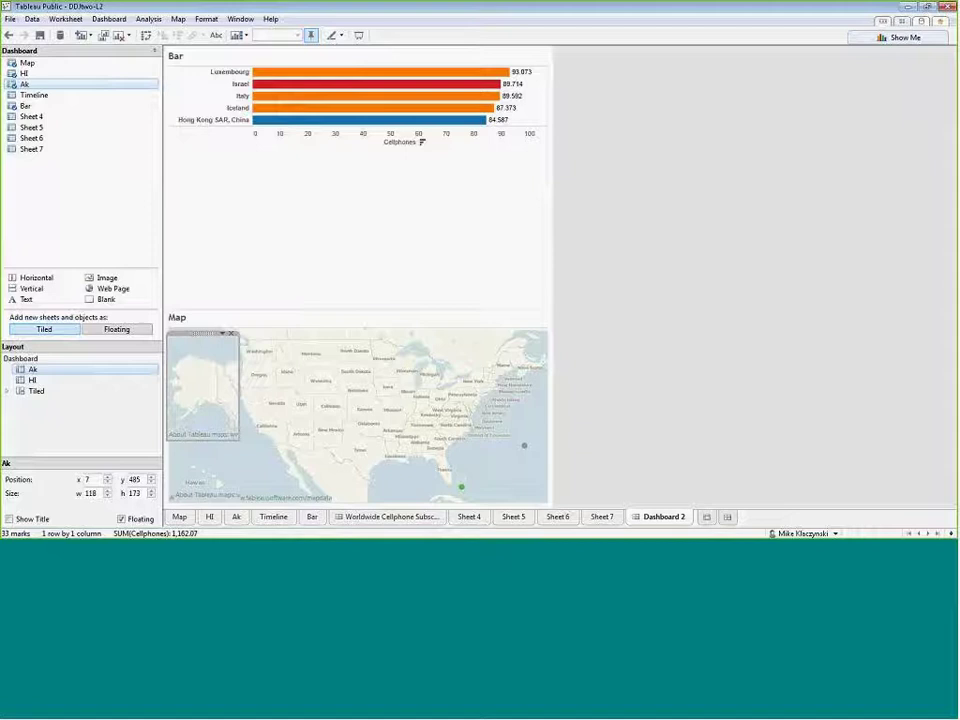
# Place the Ak view at about x 10, y 573 with a height of about 114, and hide its zoom controls.
pyautogui.click(211, 435)
pyautogui.click(214, 439)
pyautogui.click(210, 443)
pyautogui.moveTo(205, 333); pyautogui.dragTo(205, 386)
pyautogui.moveTo(205, 482); pyautogui.dragTo(265, 460)
pyautogui.click(265, 460)
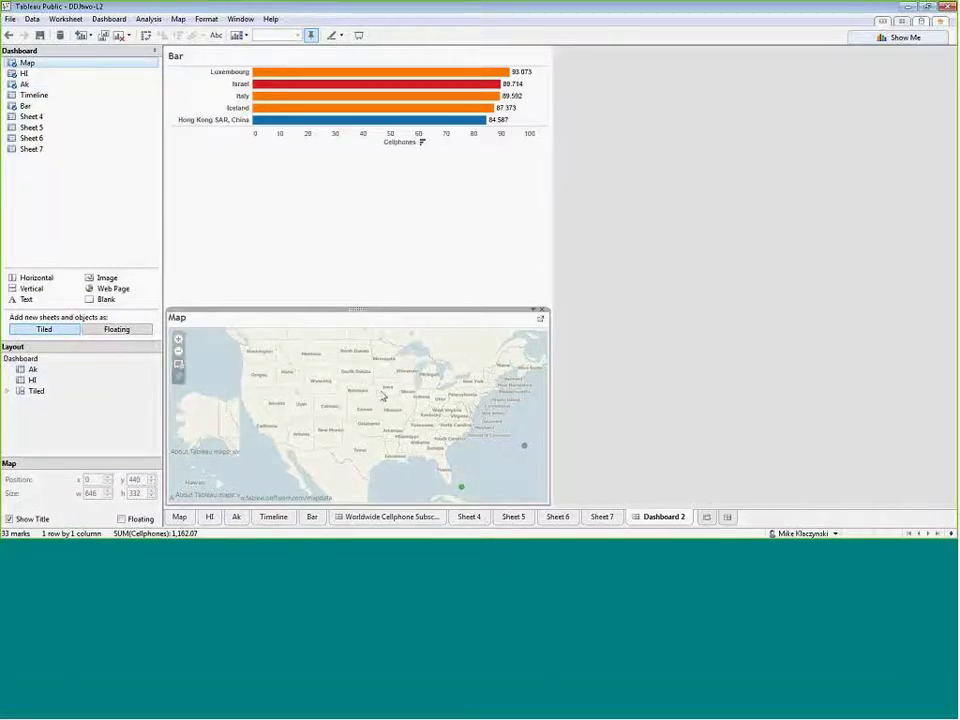
pyautogui.rightClick(204, 423)
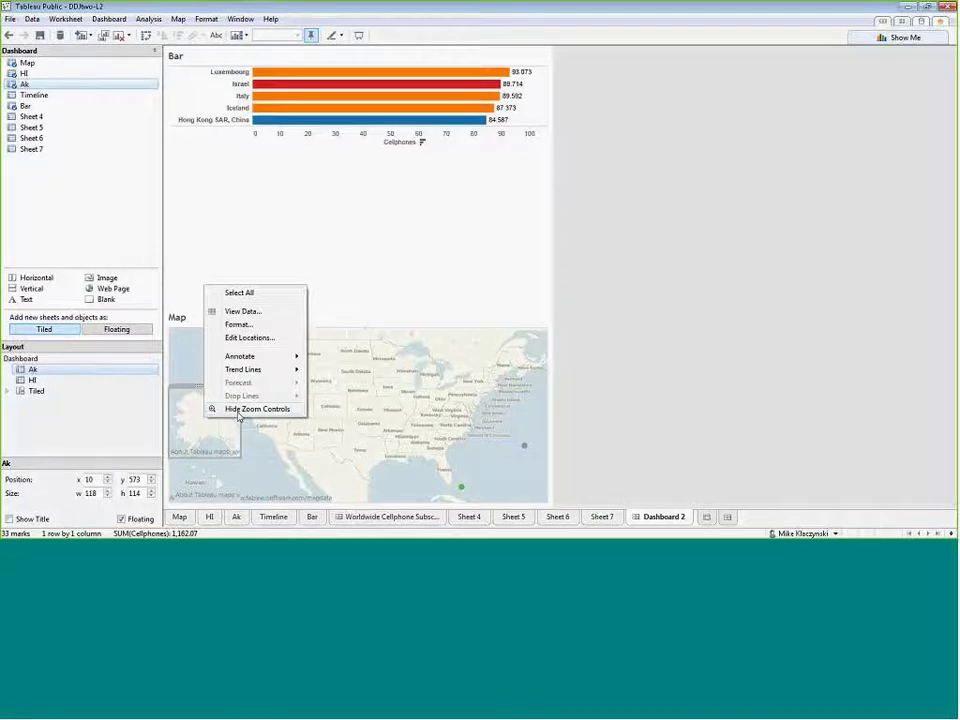
pyautogui.click(245, 460)
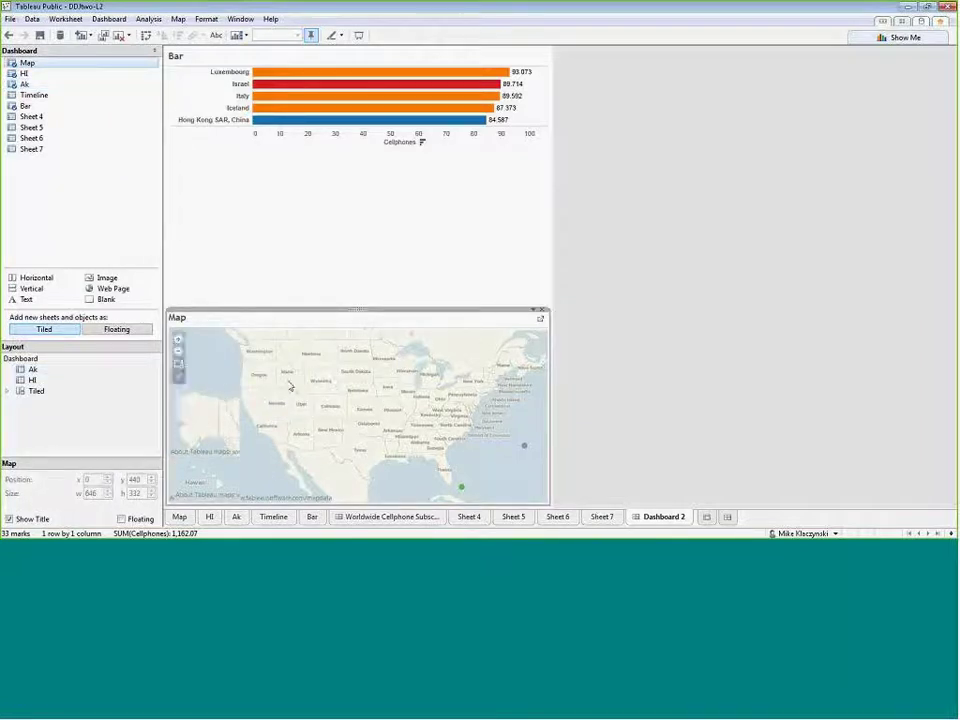
# Try resetting the Map view to its full world extent and undo the reset.
pyautogui.click(179, 380)
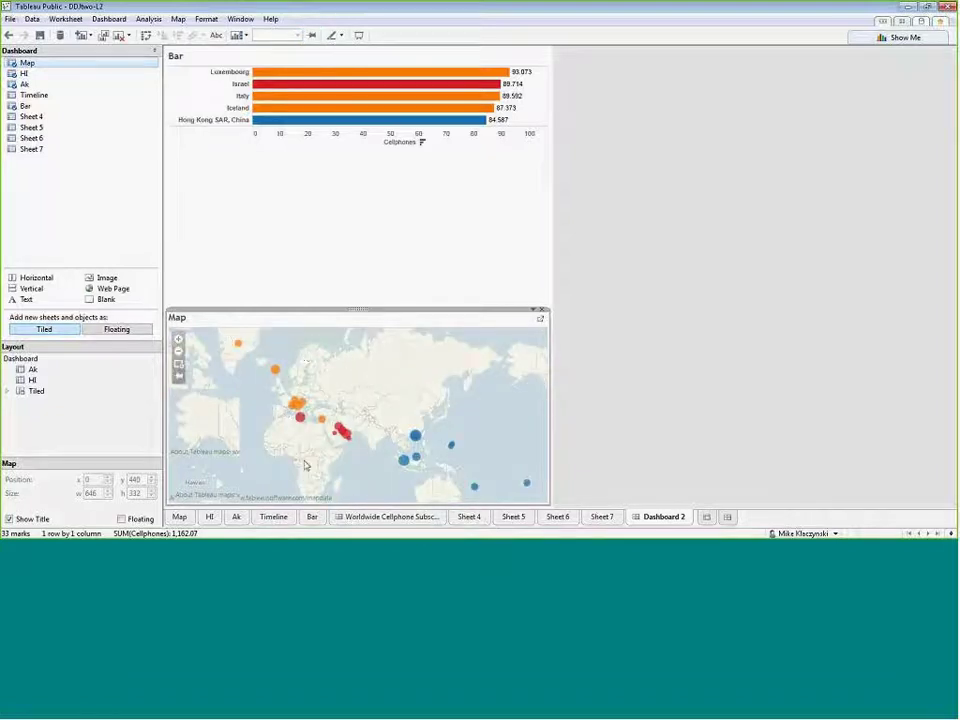
pyautogui.click(9, 34)
pyautogui.rightClick(213, 362)
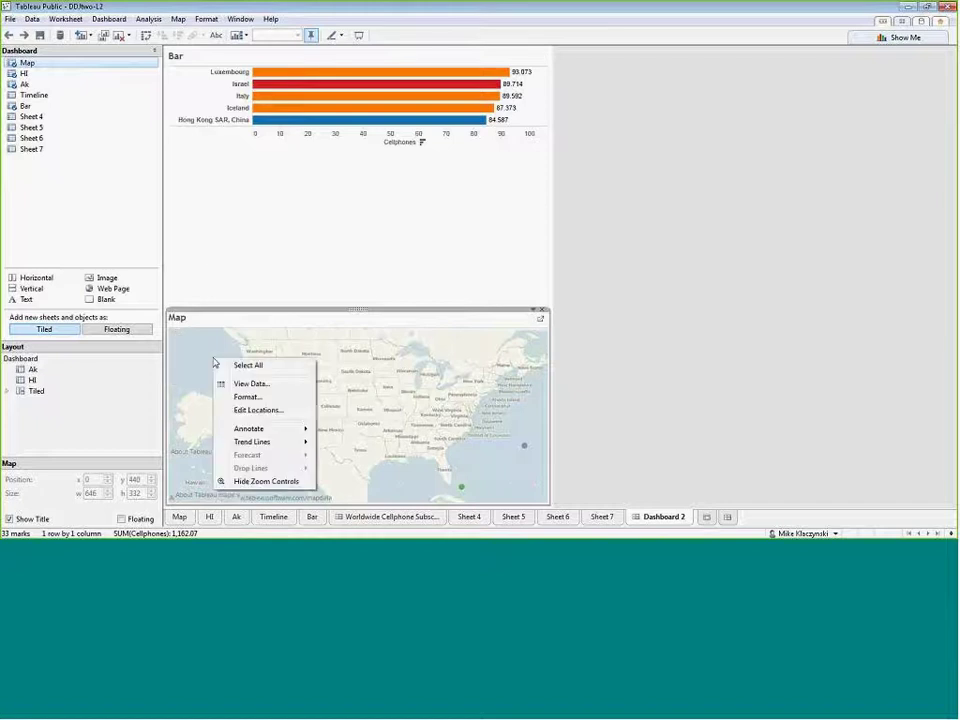
pyautogui.click(208, 430)
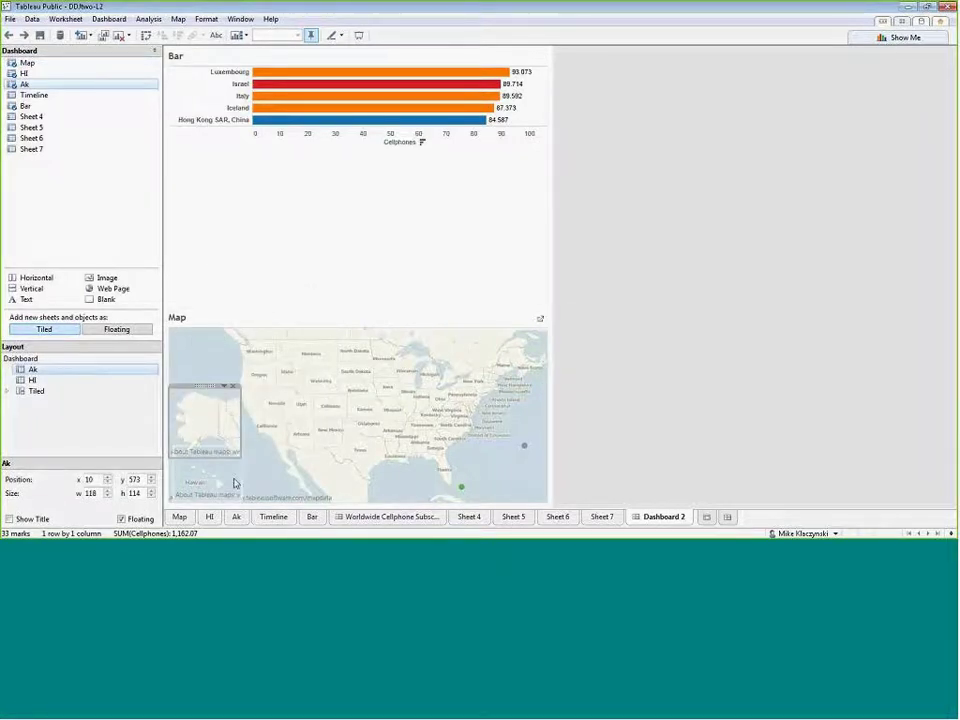
# Hide the HI view's zoom controls and pan the Map to move the contiguous United States slightly away from the insets.
pyautogui.rightClick(200, 482)
pyautogui.click(228, 473)
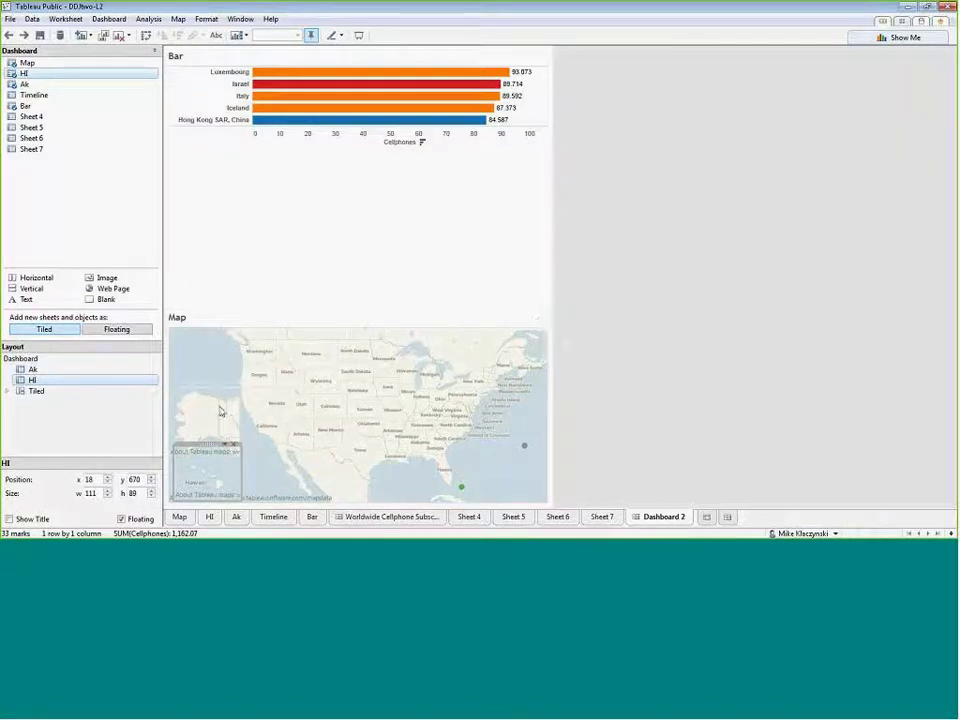
pyautogui.click(278, 461)
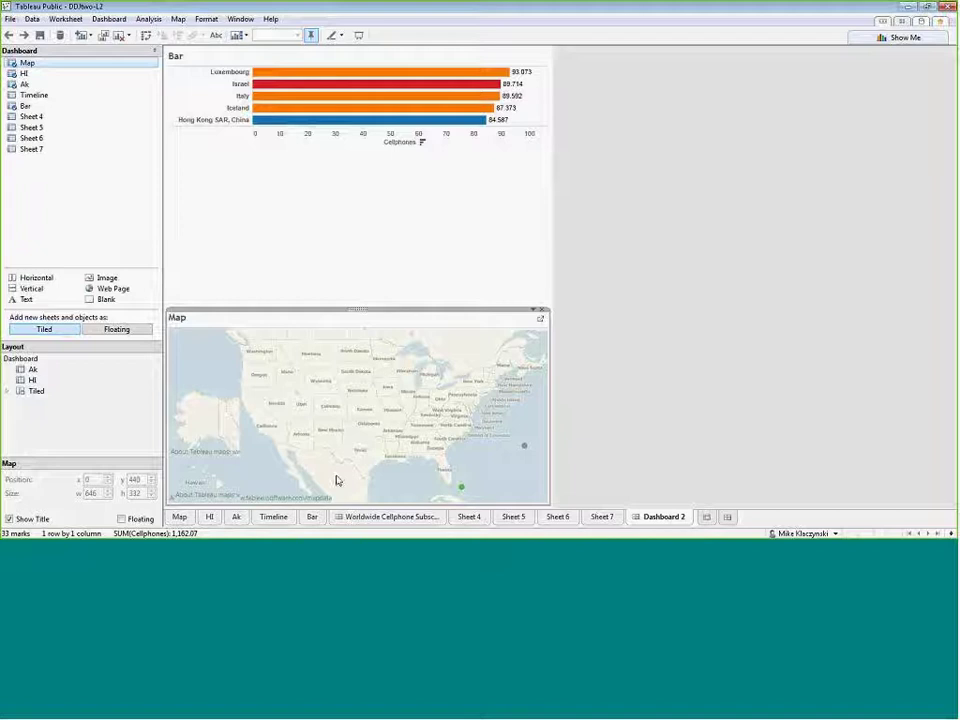
pyautogui.moveTo(336, 476); pyautogui.dragTo(319, 459)
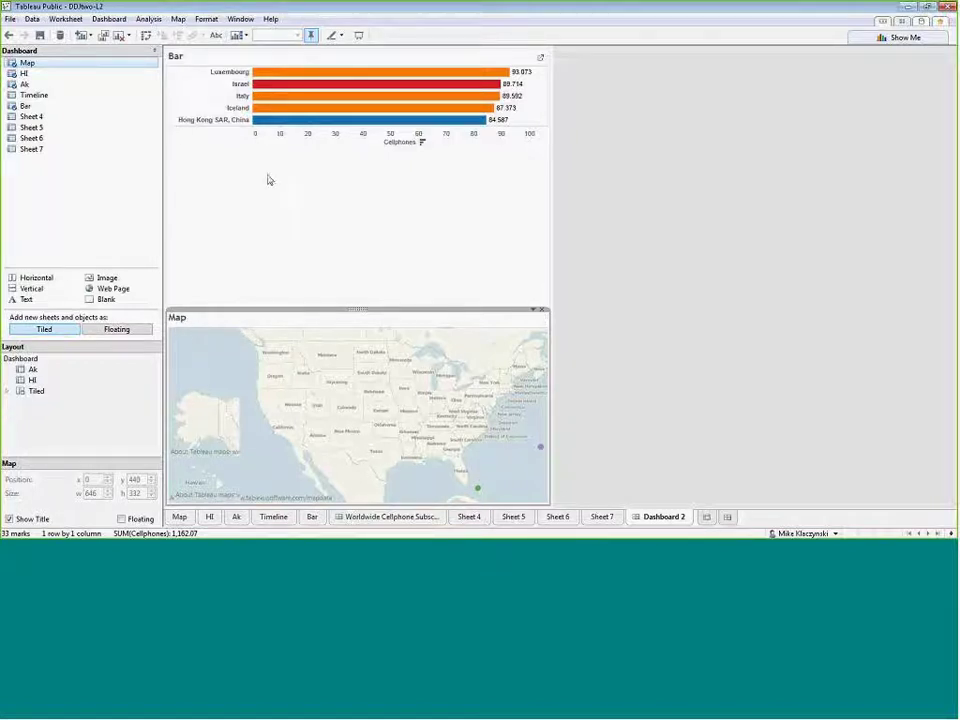
# Open the Worldwide Cellphone dashboard and reset its map to the full world extent.
pyautogui.click(404, 520)
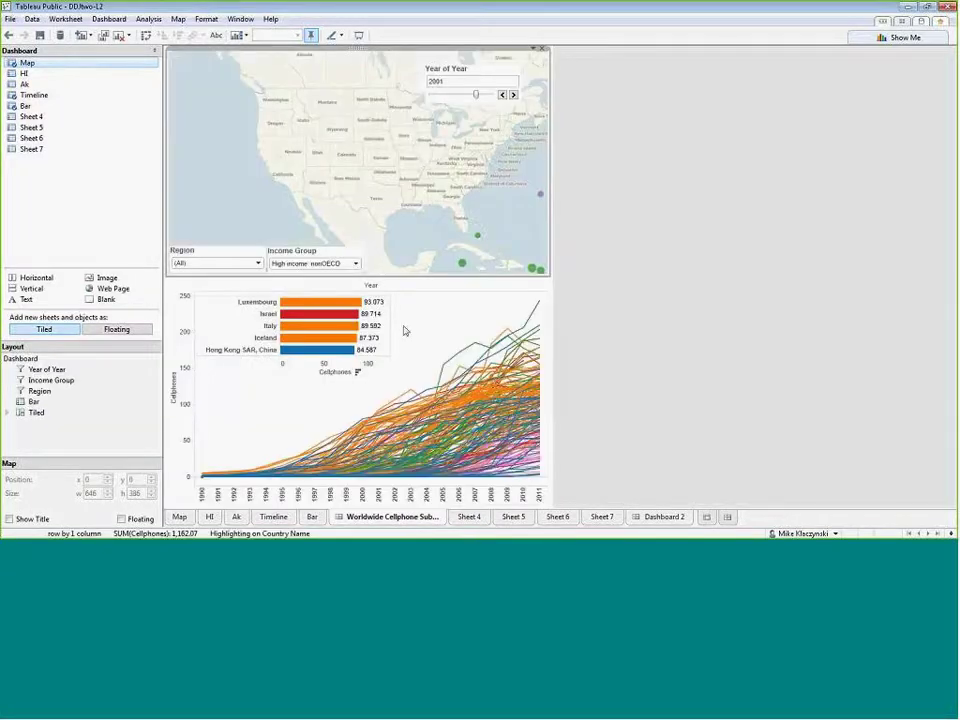
pyautogui.click(179, 100)
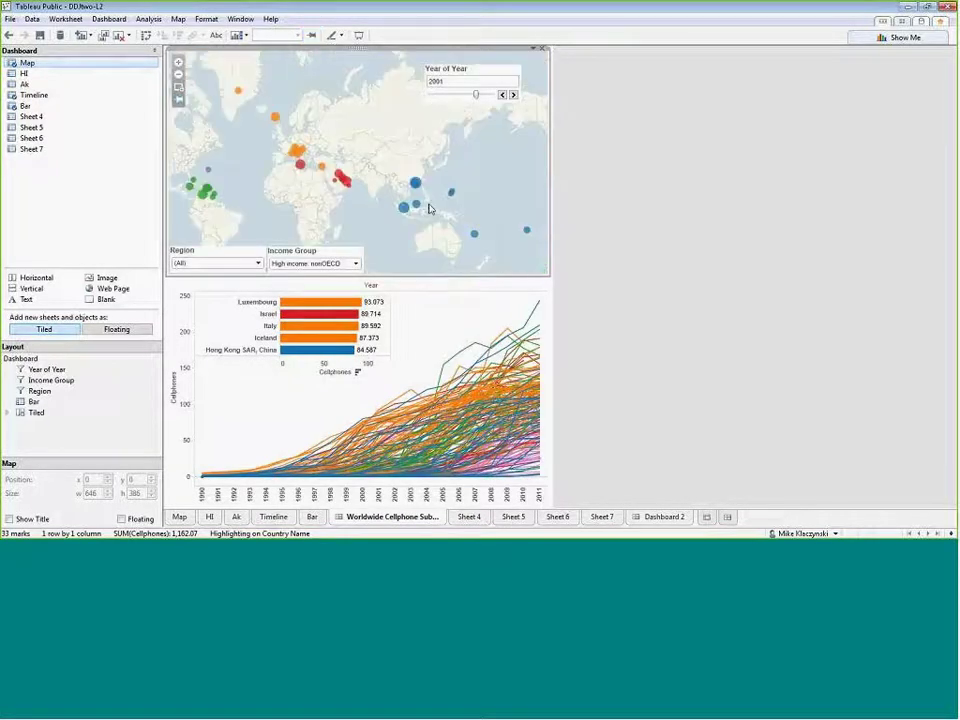
# Hide the Year field label above the Timeline chart.
pyautogui.rightClick(376, 285)
pyautogui.click(400, 336)
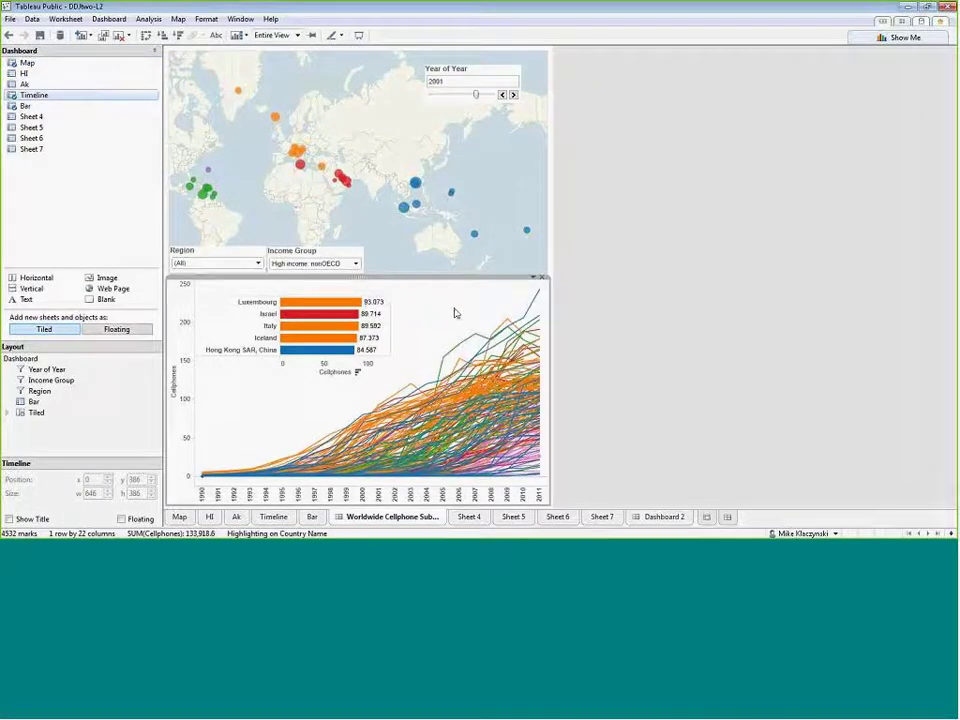
# Try the Region filter with Europe & Central Asia and with Latin America & Caribbean.
pyautogui.click(257, 263)
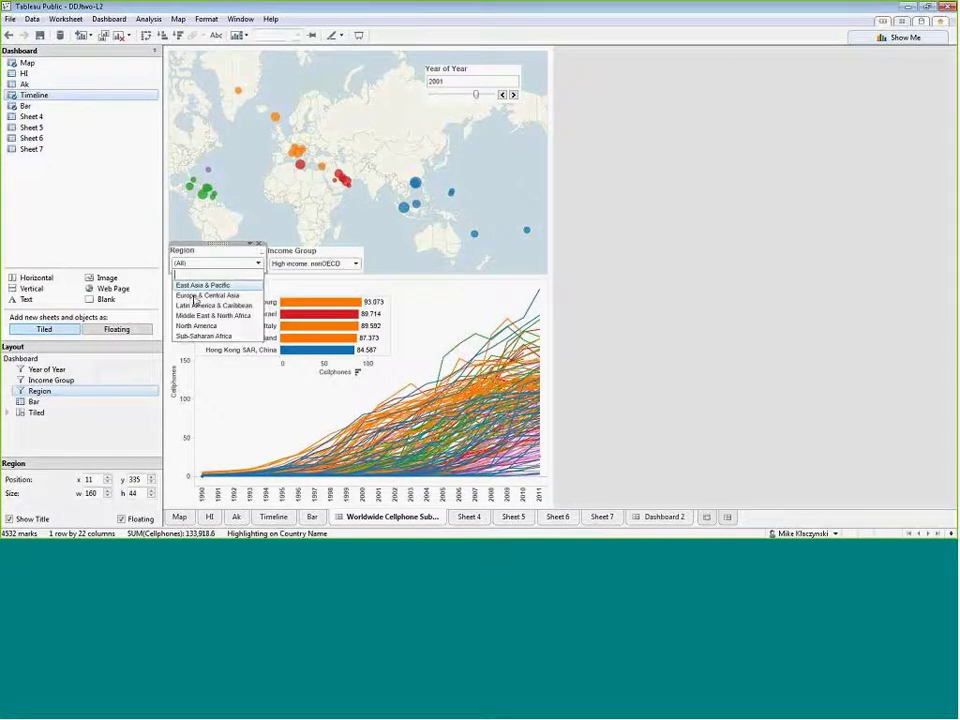
pyautogui.click(207, 295)
pyautogui.click(257, 263)
pyautogui.click(213, 305)
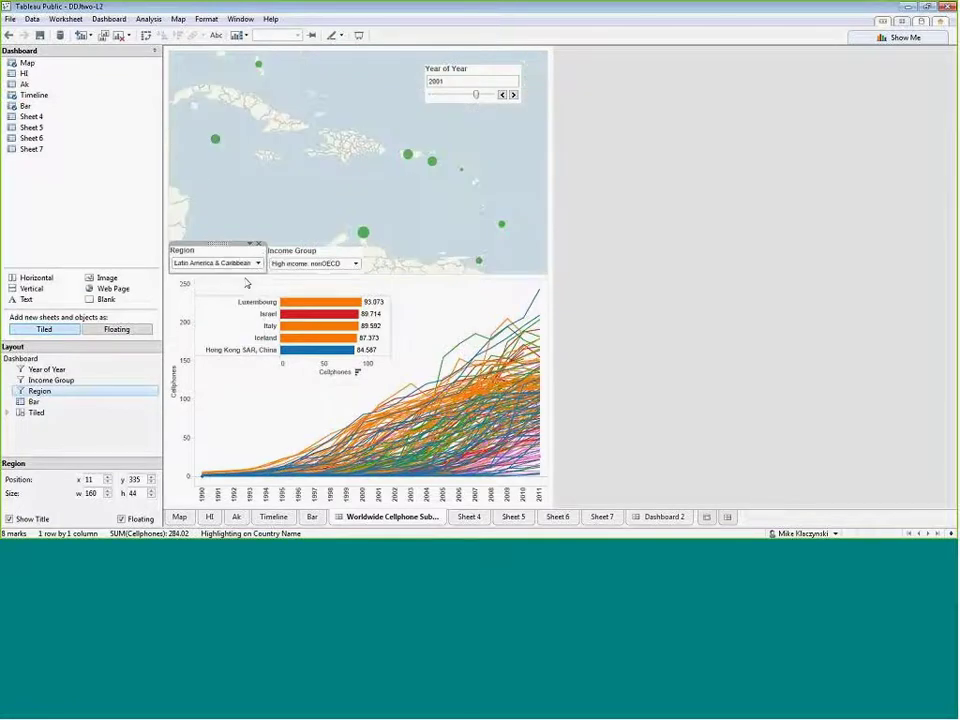
# Apply the Region filter to all worksheets using this data source.
pyautogui.click(250, 245)
pyautogui.moveTo(165, 250)
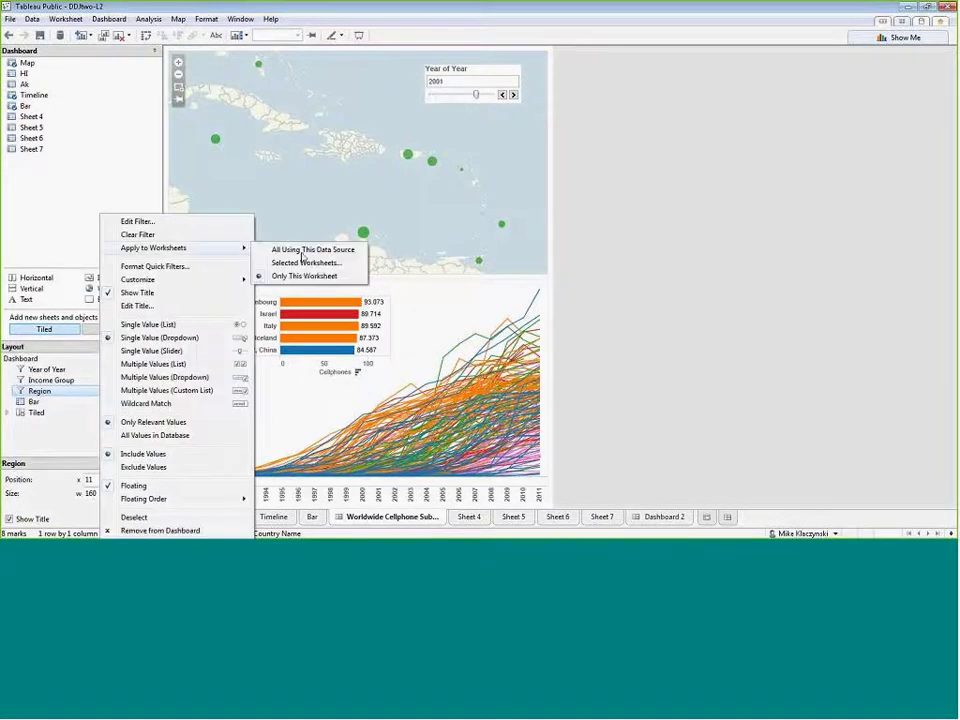
pyautogui.click(300, 249)
# Test the shared Region filter with Europe & Central Asia and with Middle East & North Africa.
pyautogui.click(257, 263)
pyautogui.click(213, 296)
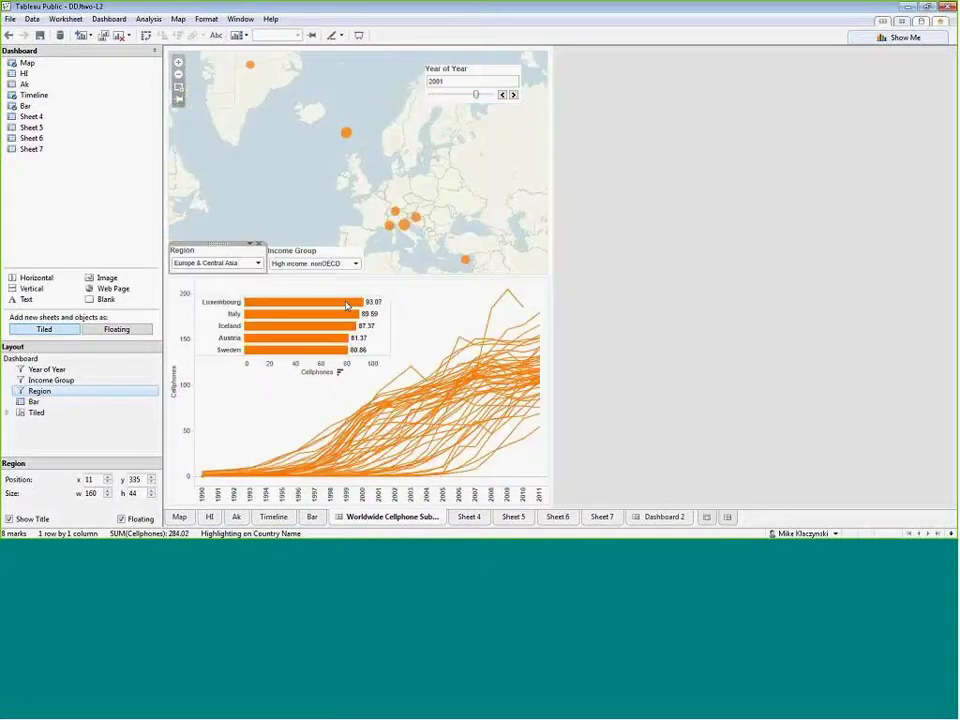
pyautogui.click(385, 298)
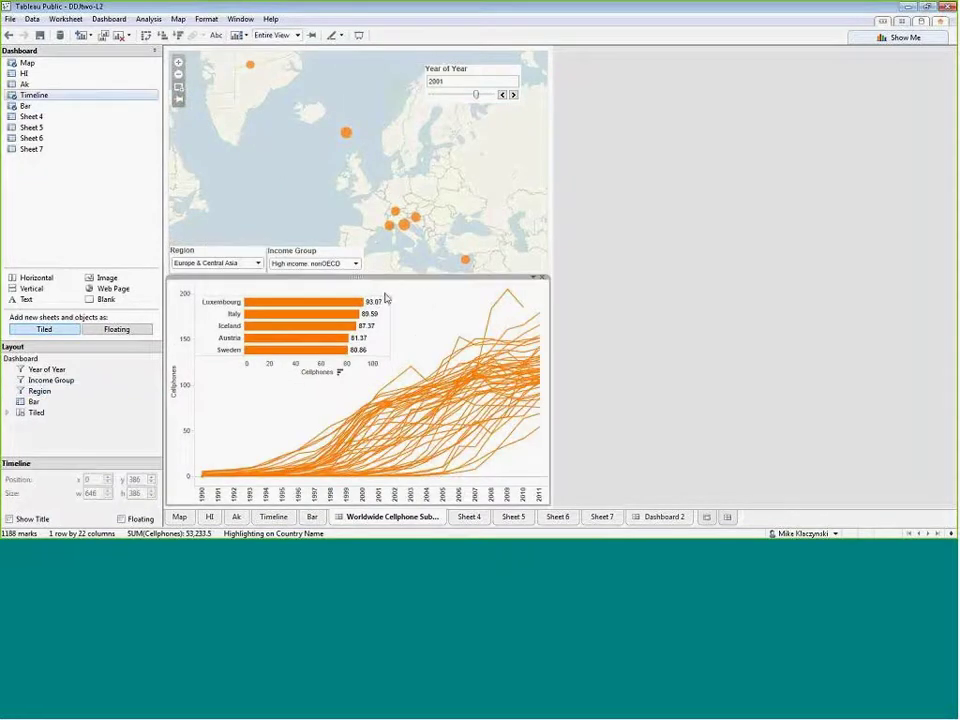
pyautogui.click(420, 241)
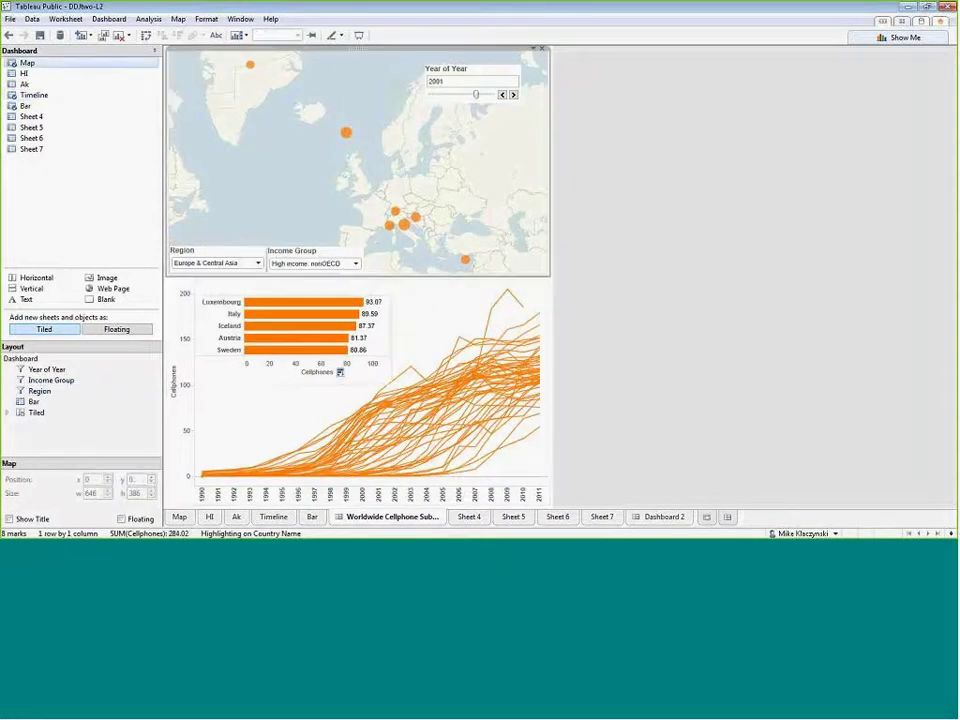
pyautogui.click(257, 263)
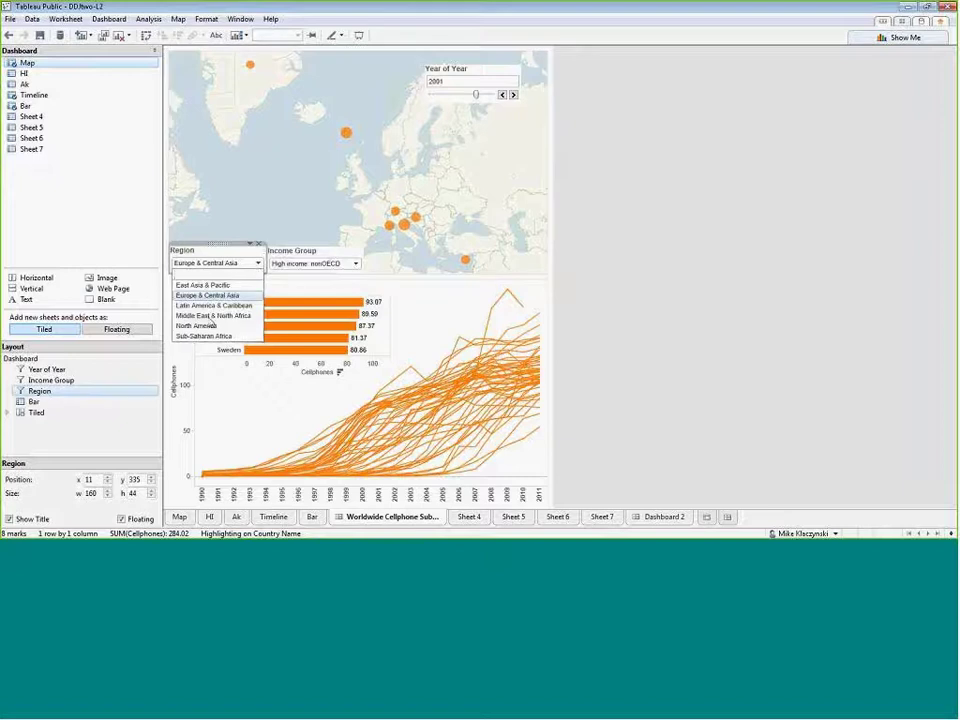
pyautogui.click(212, 316)
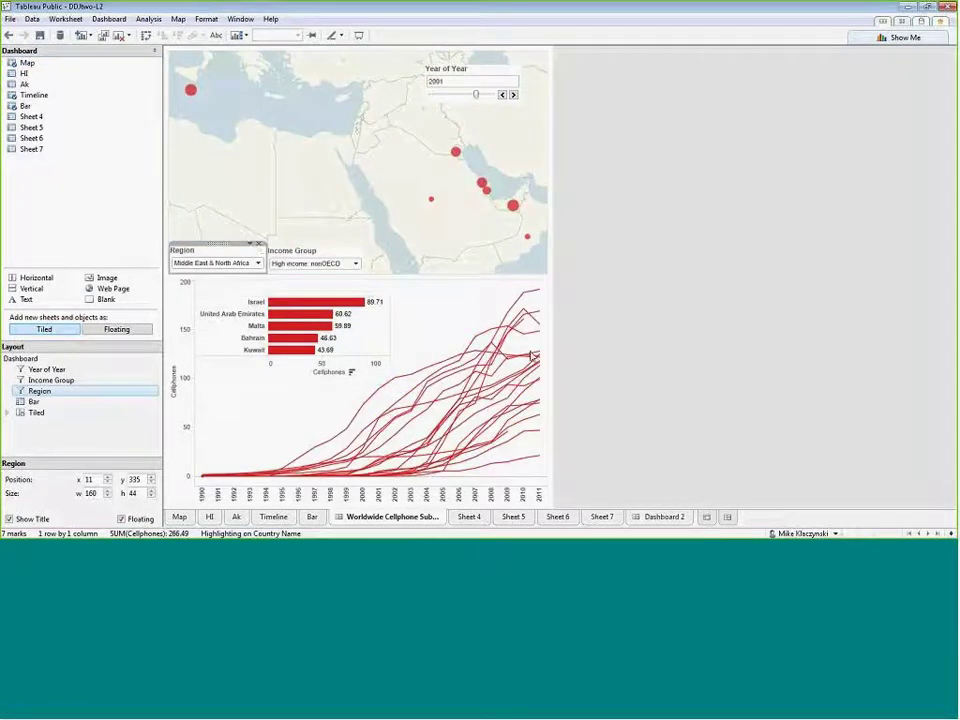
# Show the Map view's title and replace its sheet name placeholder with the Region field.
pyautogui.click(343, 137)
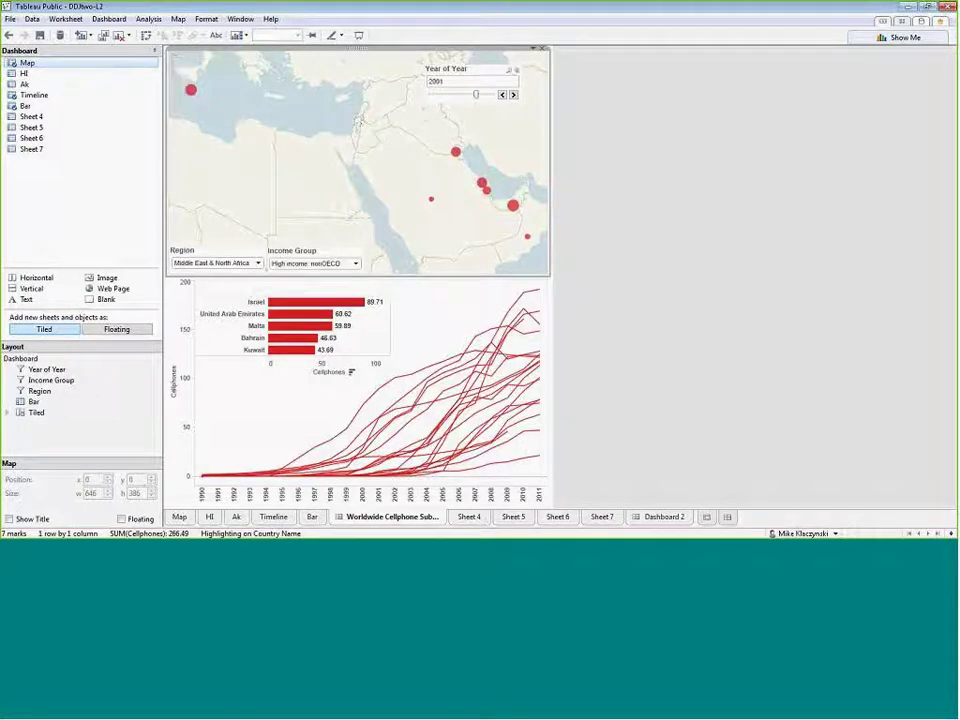
pyautogui.click(535, 56)
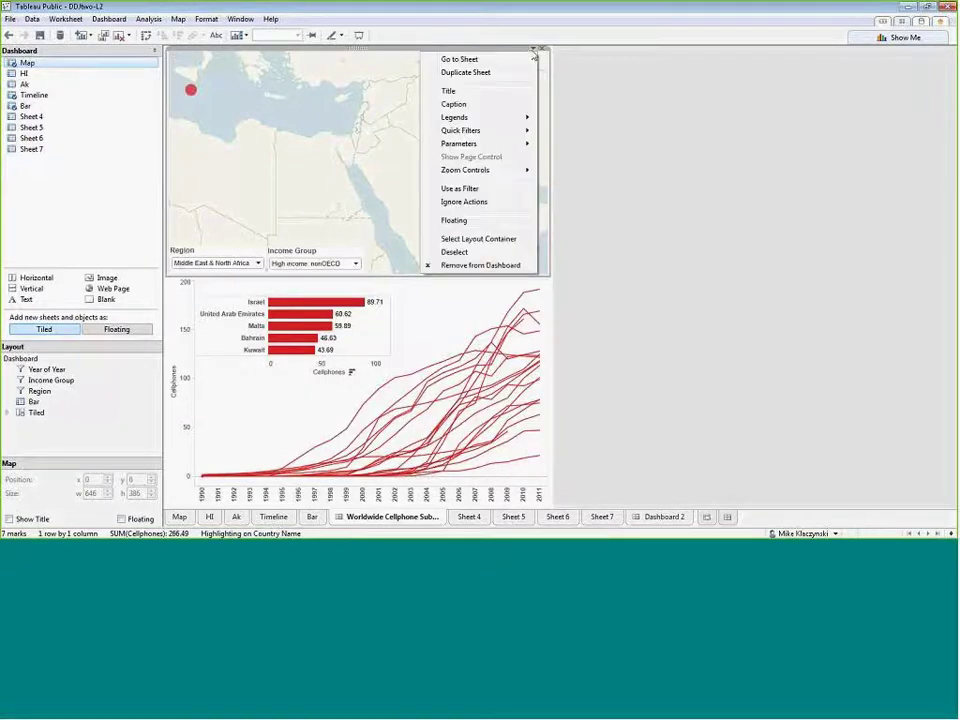
pyautogui.click(449, 92)
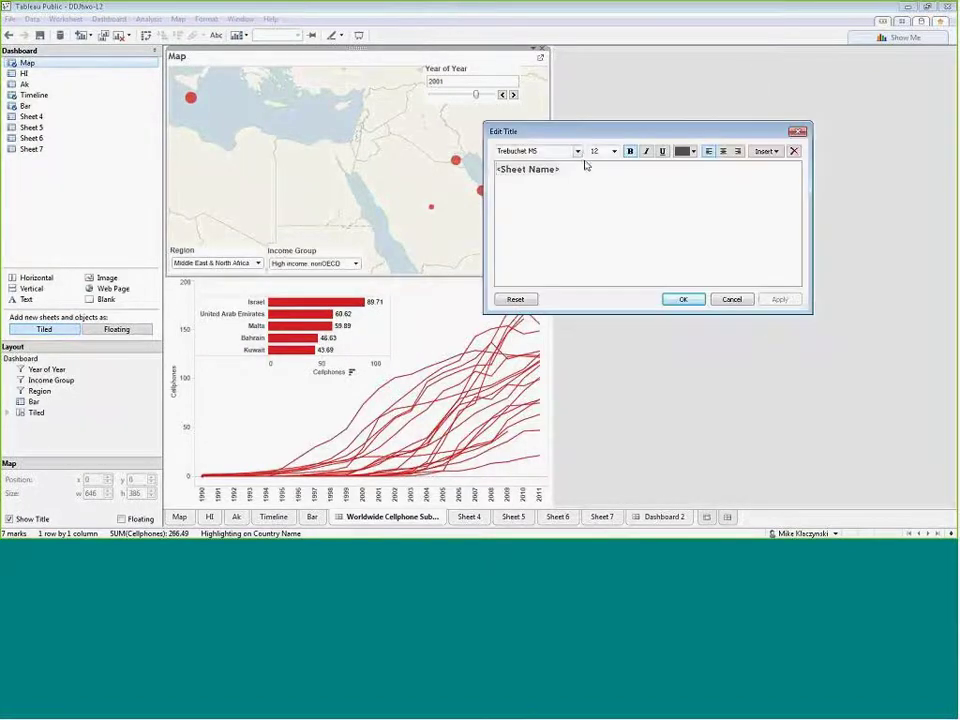
pyautogui.moveTo(600, 131); pyautogui.dragTo(573, 189)
pyautogui.moveTo(535, 274); pyautogui.dragTo(433, 237)
pyautogui.click(575, 245)
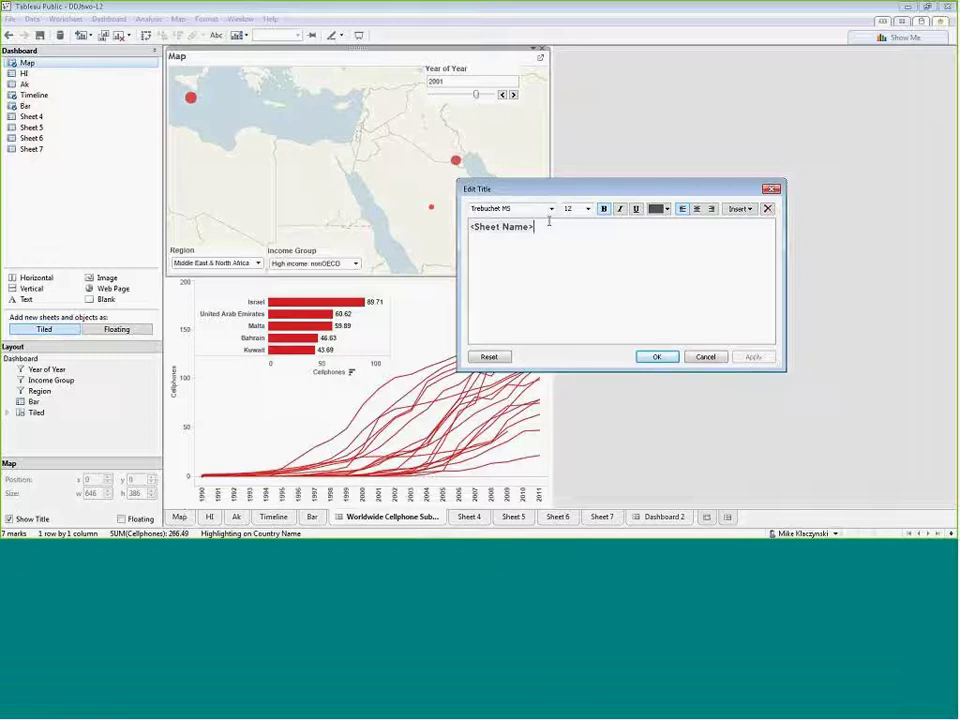
pyautogui.moveTo(470, 226); pyautogui.dragTo(595, 241)
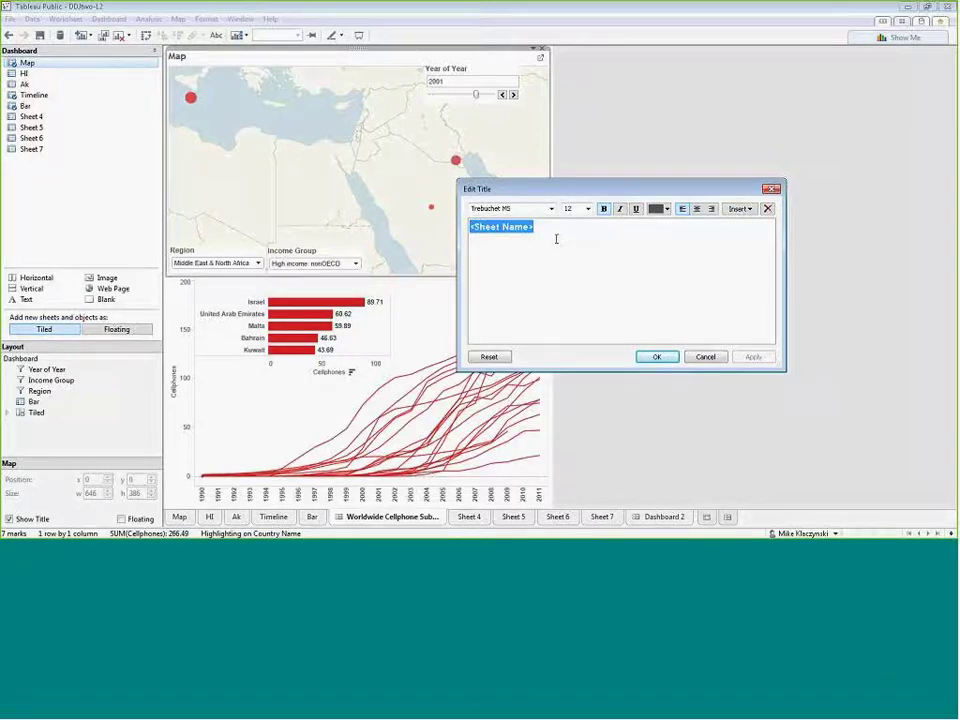
pyautogui.click(740, 208)
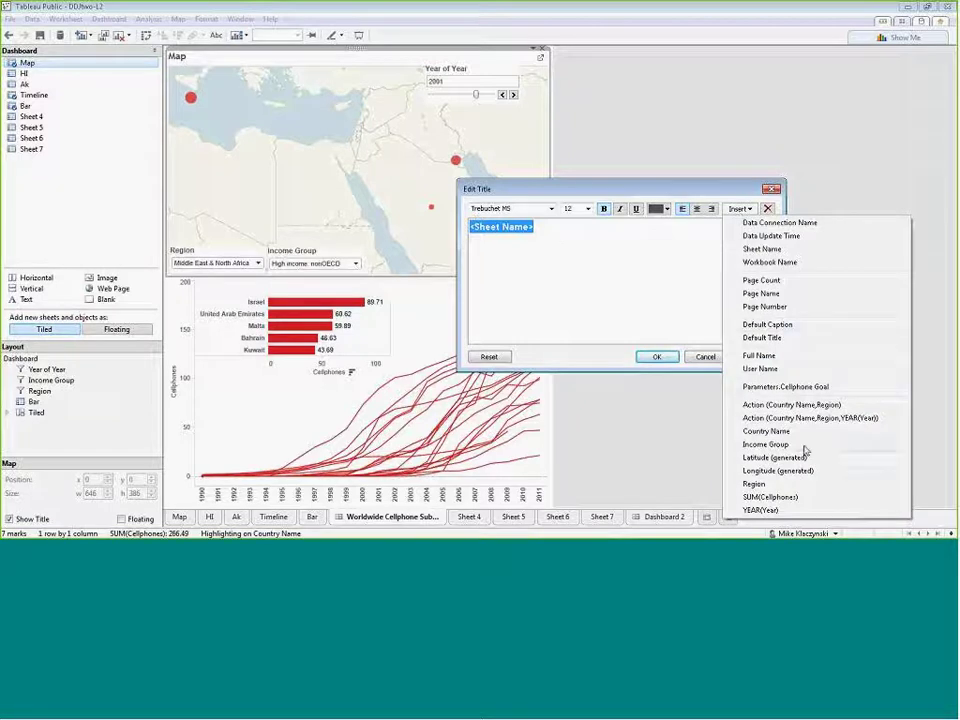
pyautogui.click(762, 486)
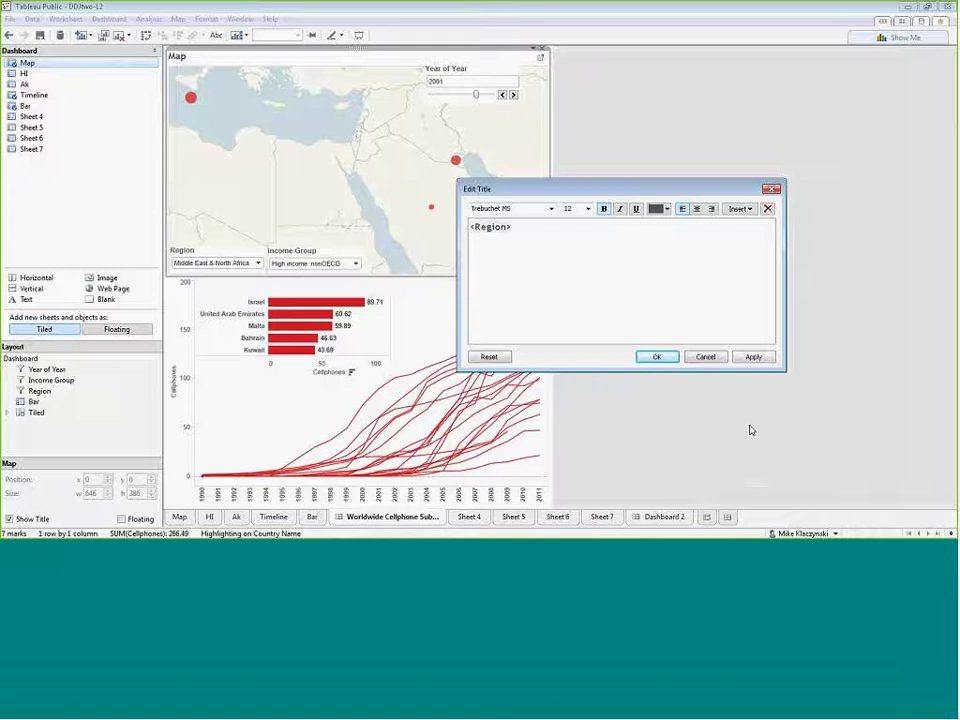
pyautogui.click(655, 358)
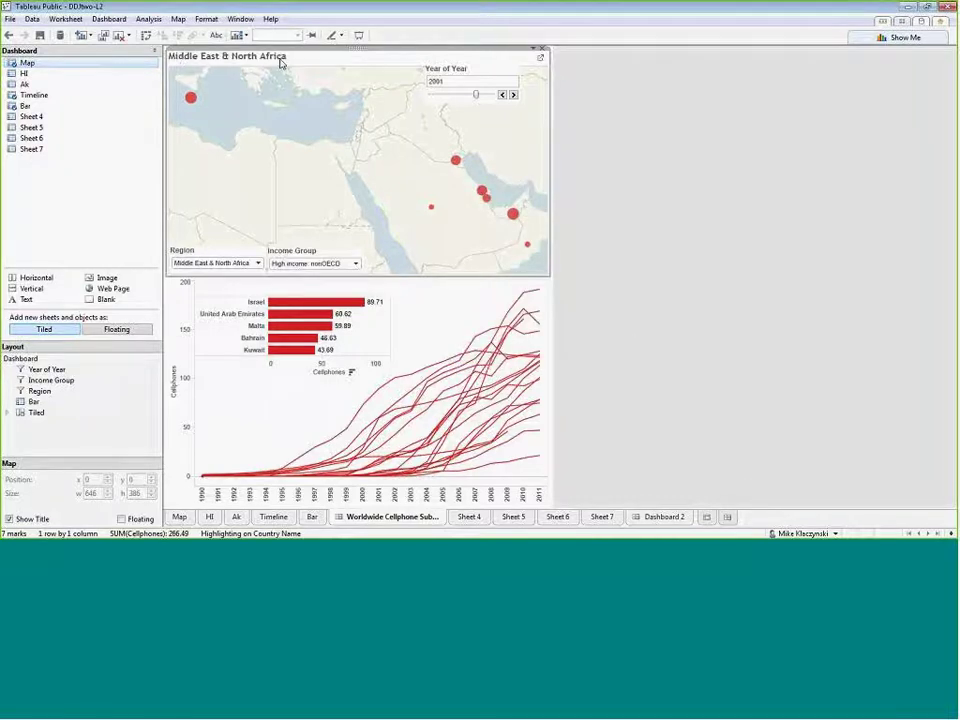
# Test the dynamic Map title by filtering Region to Europe & Central Asia and to North America.
pyautogui.click(230, 263)
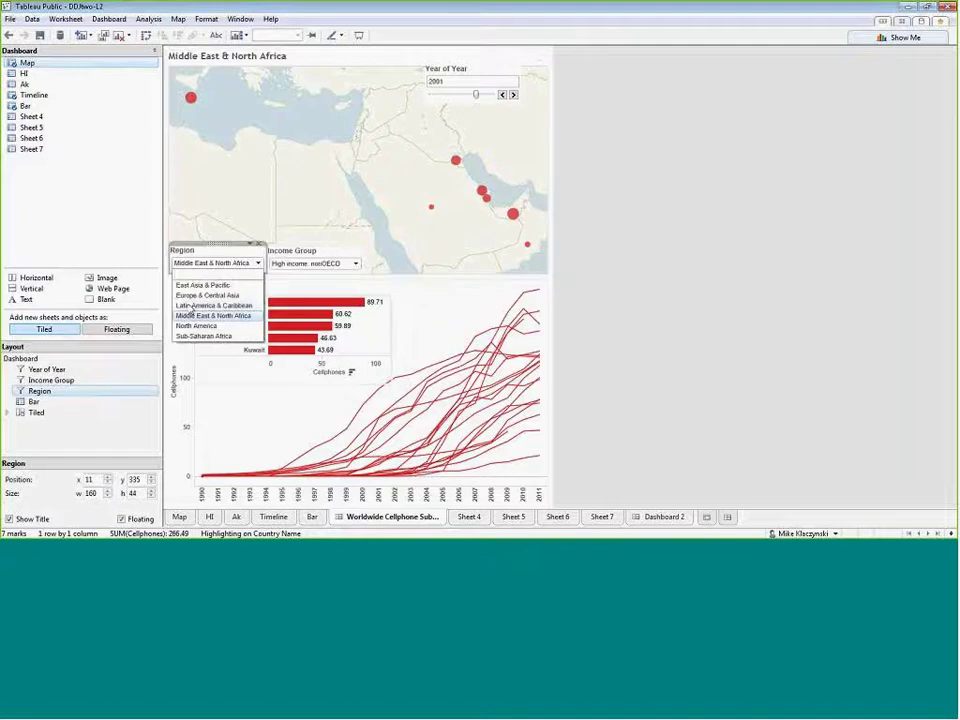
pyautogui.click(195, 295)
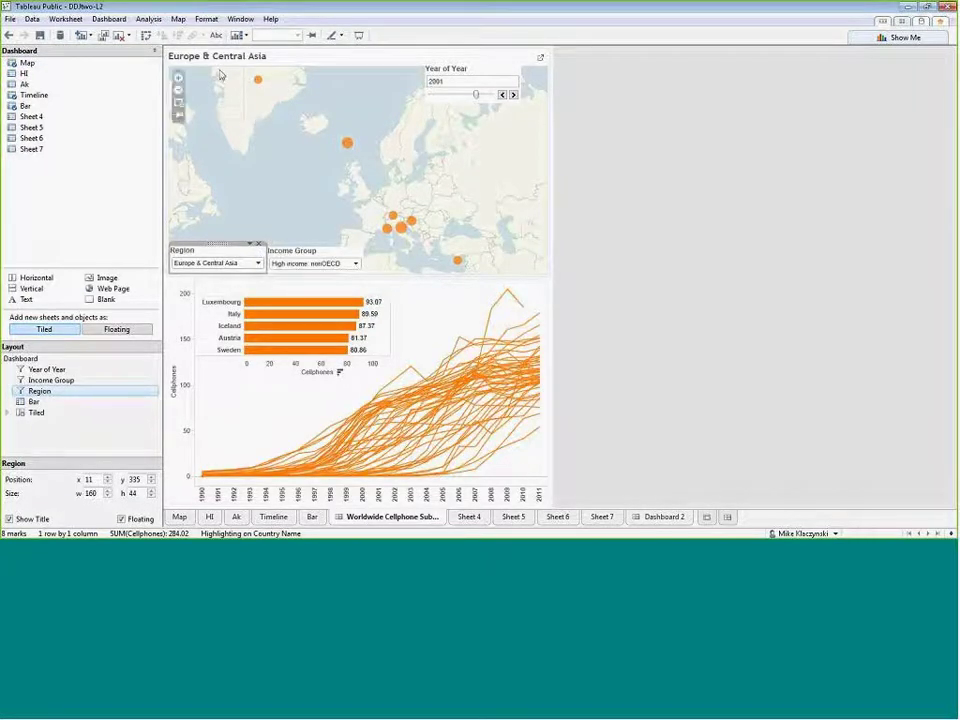
pyautogui.click(197, 263)
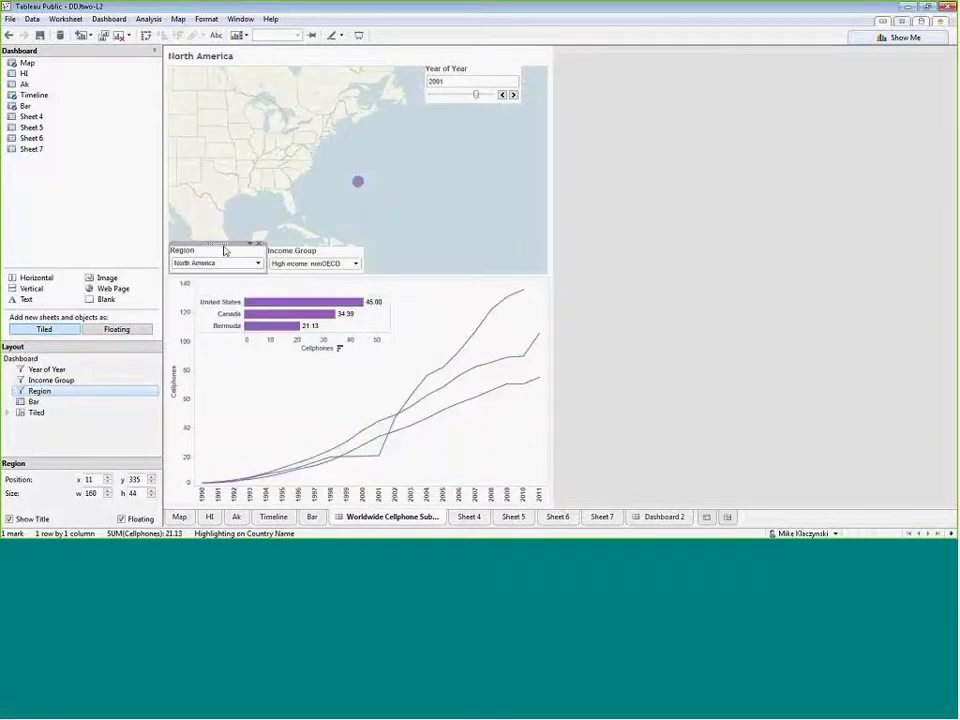
# Show the Timeline view's title and replace its sheet name placeholder with the Region field.
pyautogui.click(435, 298)
pyautogui.click(533, 280)
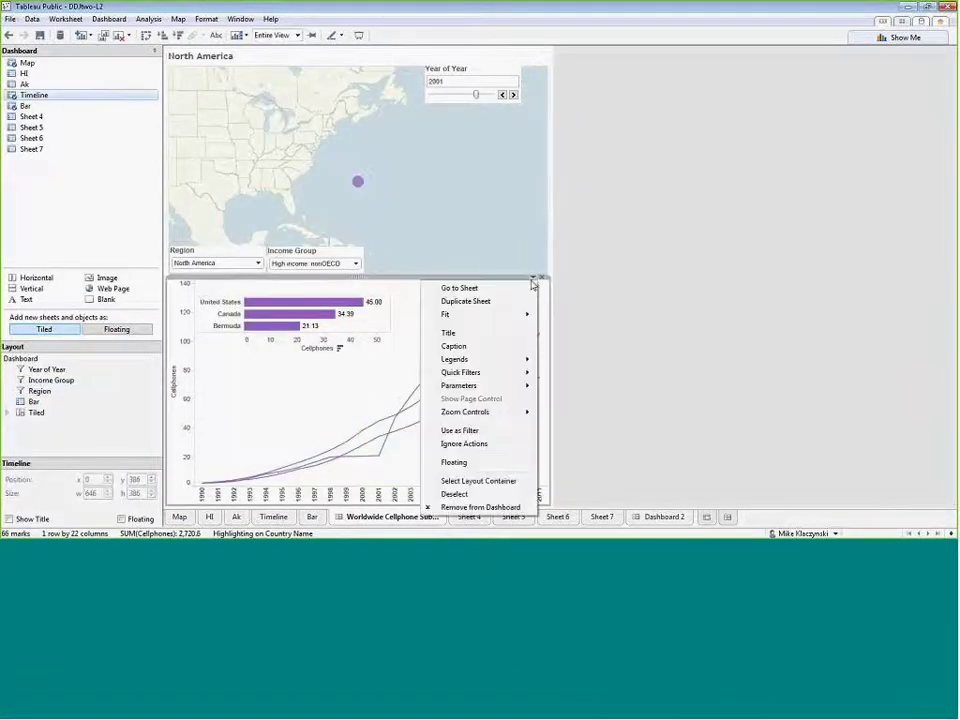
pyautogui.click(449, 332)
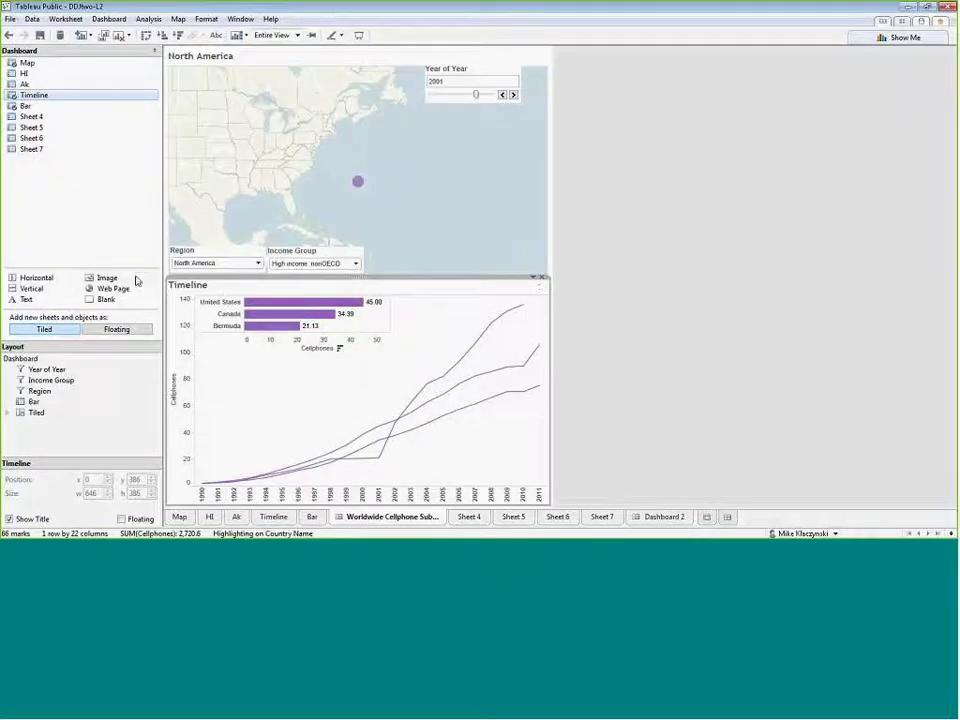
pyautogui.rightClick(198, 286)
pyautogui.click(186, 291)
pyautogui.doubleClick(185, 289)
pyautogui.moveTo(540, 227); pyautogui.dragTo(473, 229)
pyautogui.click(740, 208)
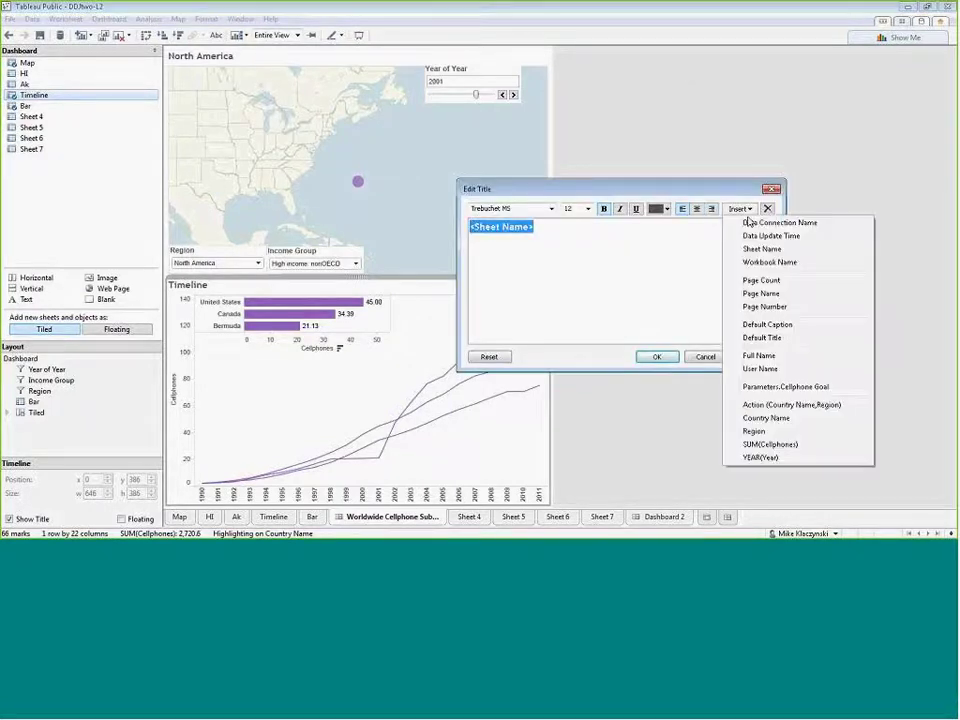
pyautogui.click(787, 432)
pyautogui.click(662, 364)
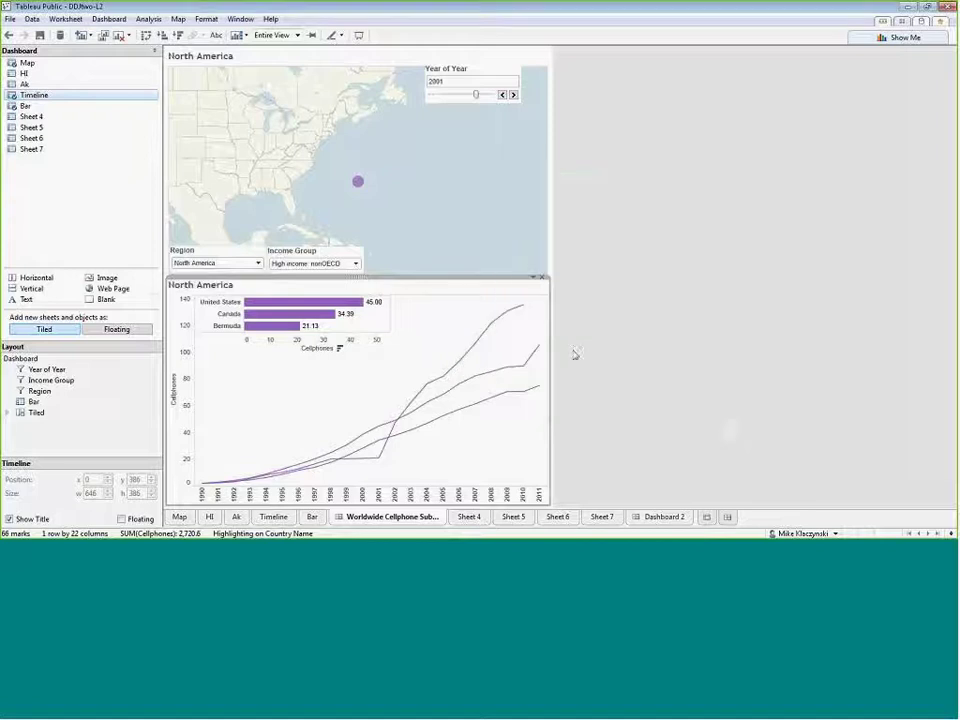
# Set the Region filter to Europe & Central Asia.
pyautogui.click(210, 263)
pyautogui.click(197, 296)
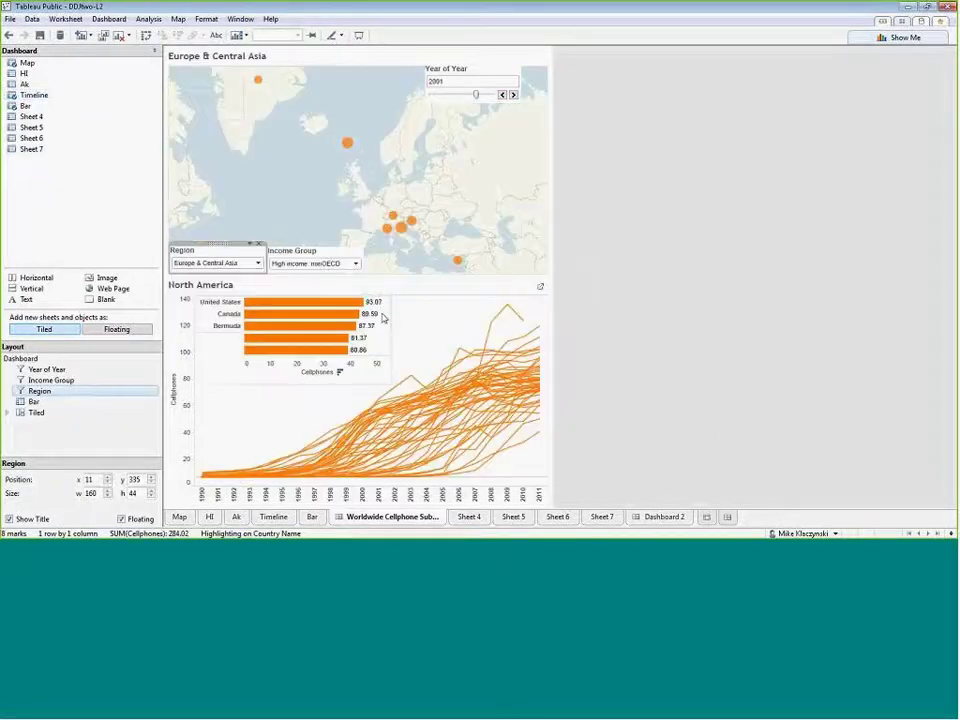
# Extend the Map title to "<Region> in <YEAR(Year)>" by adding the text "in" and the year field.
pyautogui.doubleClick(242, 57)
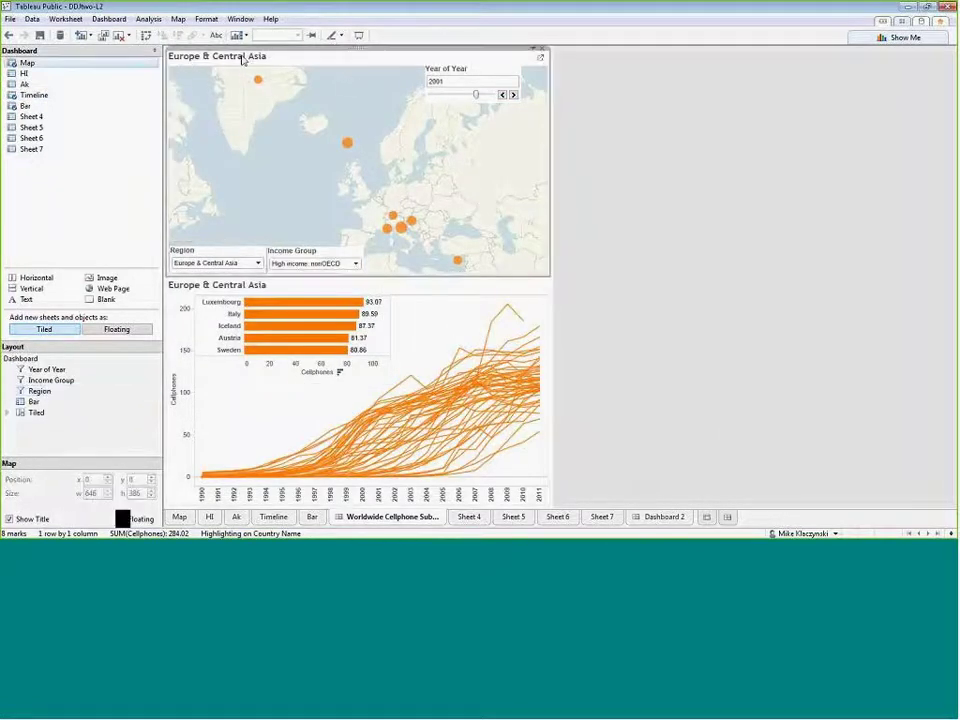
pyautogui.click(557, 239)
pyautogui.write('in')
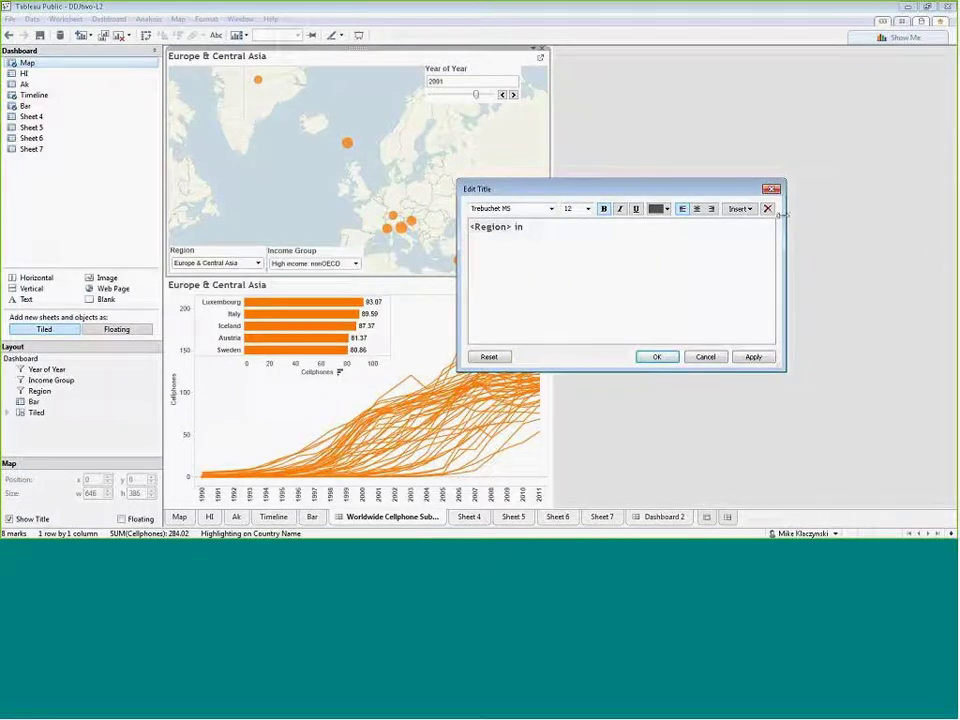
pyautogui.click(738, 208)
pyautogui.click(760, 510)
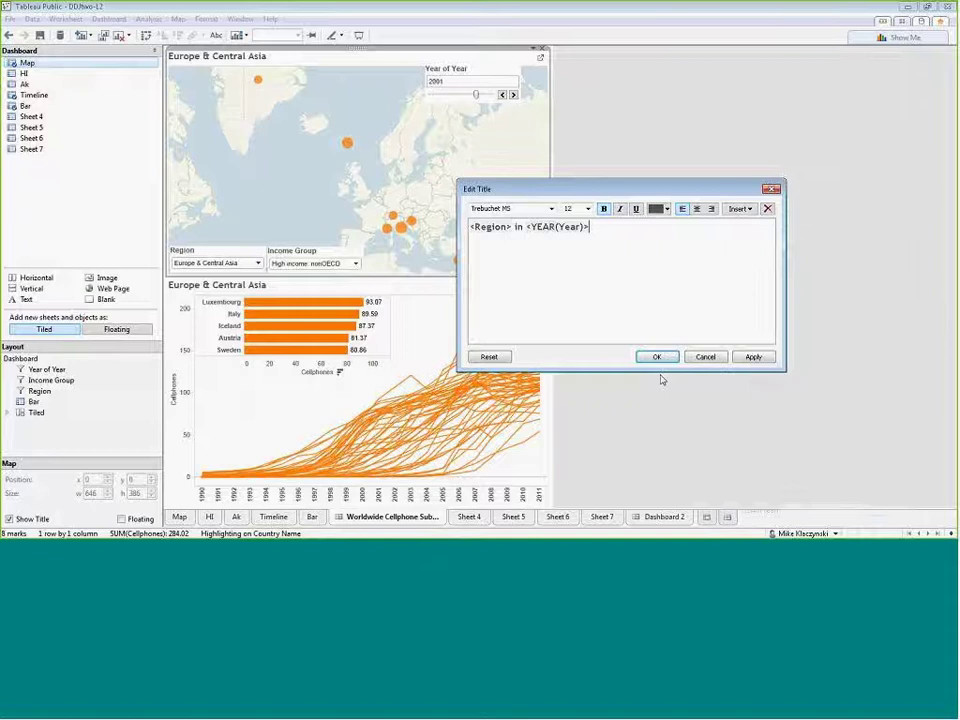
pyautogui.click(656, 357)
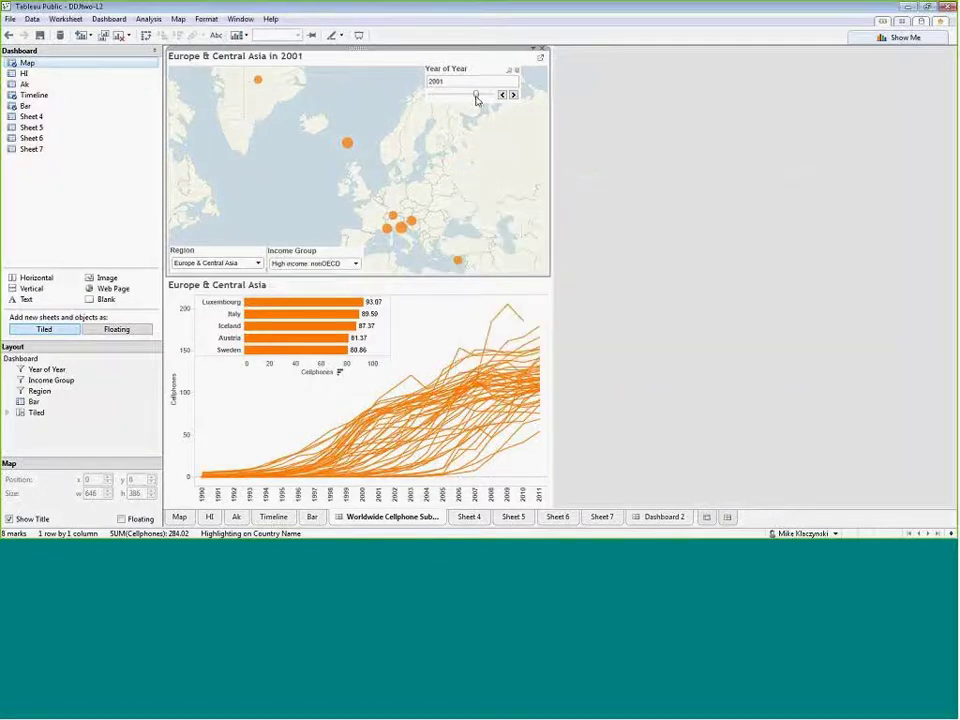
# Set the Year of Year filter to 2007.
pyautogui.moveTo(476, 94)
pyautogui.mouseDown()
pyautogui.moveTo(435, 94)
pyautogui.moveTo(486, 95)
pyautogui.mouseUp()
pyautogui.click(511, 203)
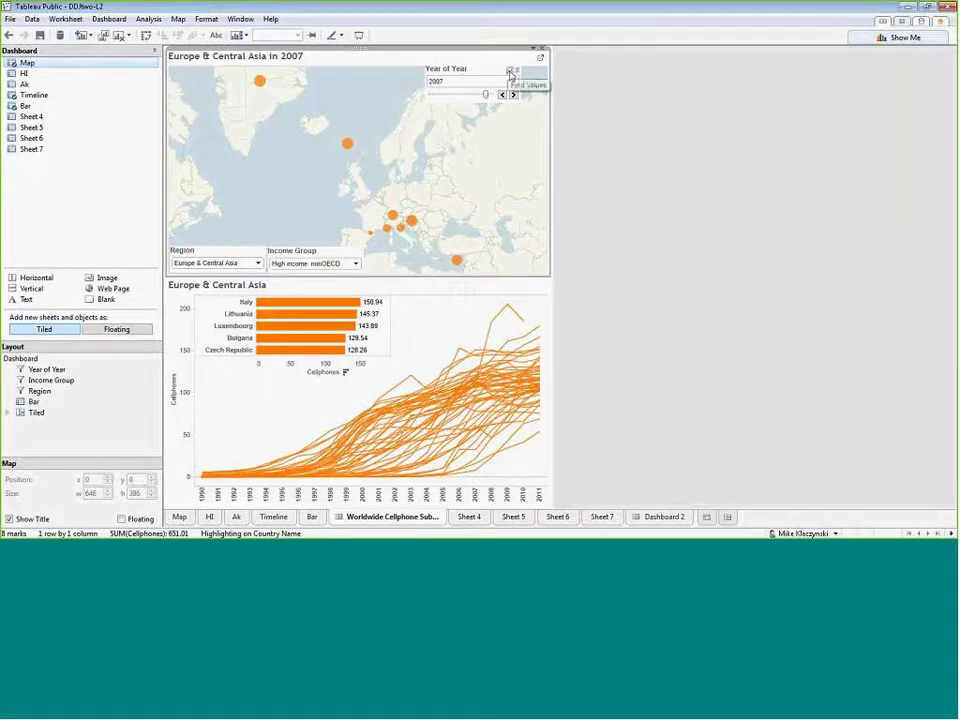
# In the Map worksheet's tooltip, delete the Country Name label and enlarge the font of the Country Name field.
pyautogui.click(540, 60)
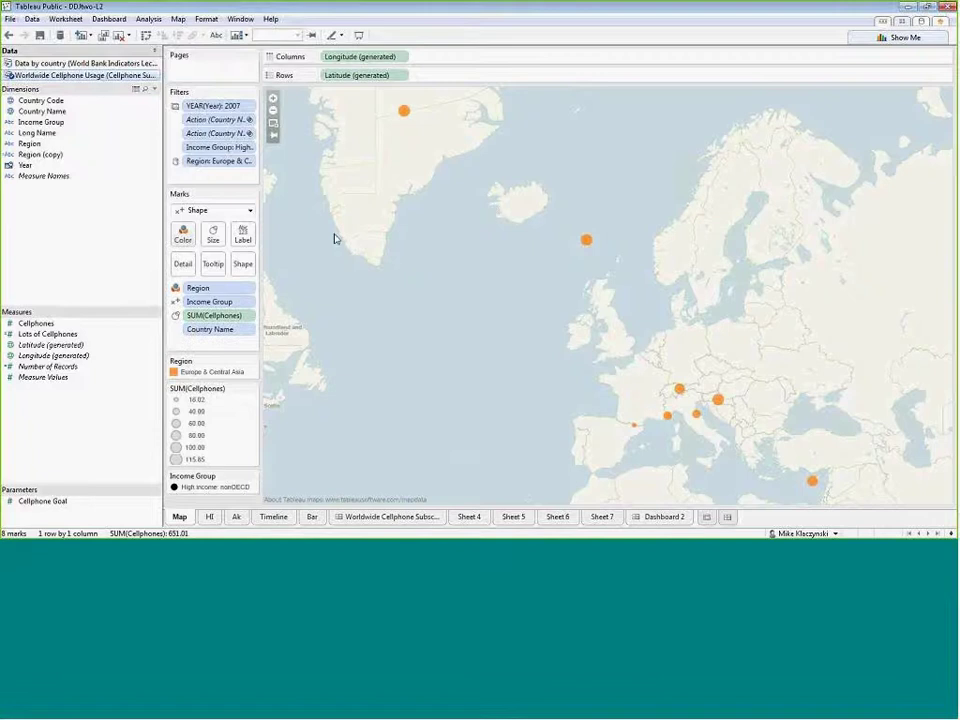
pyautogui.moveTo(586, 244)
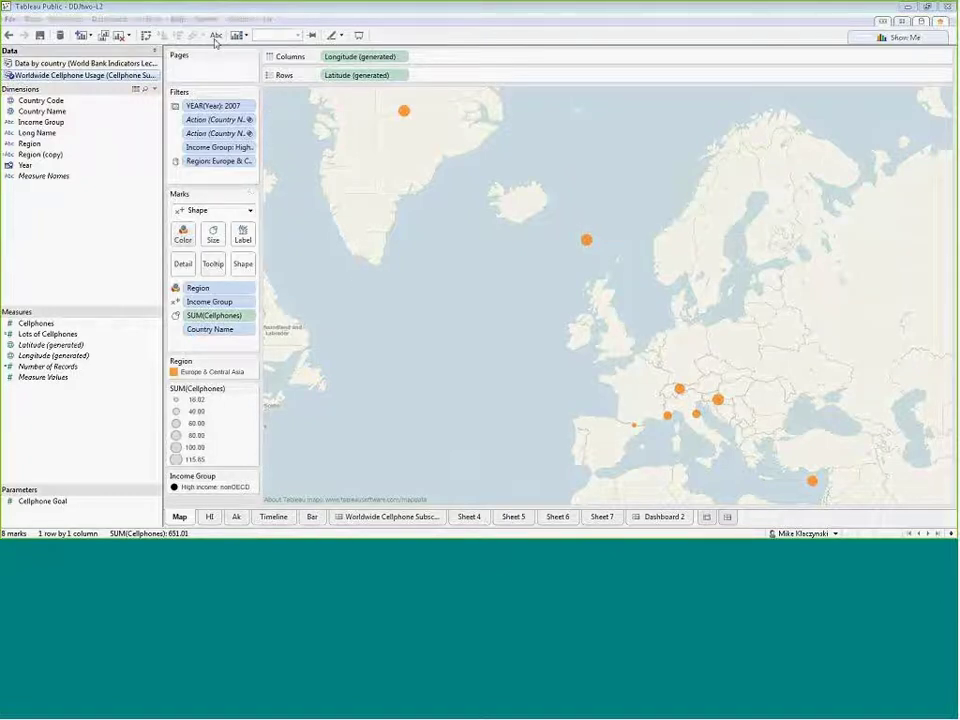
pyautogui.moveTo(487, 264); pyautogui.dragTo(416, 268)
pyautogui.click(484, 266)
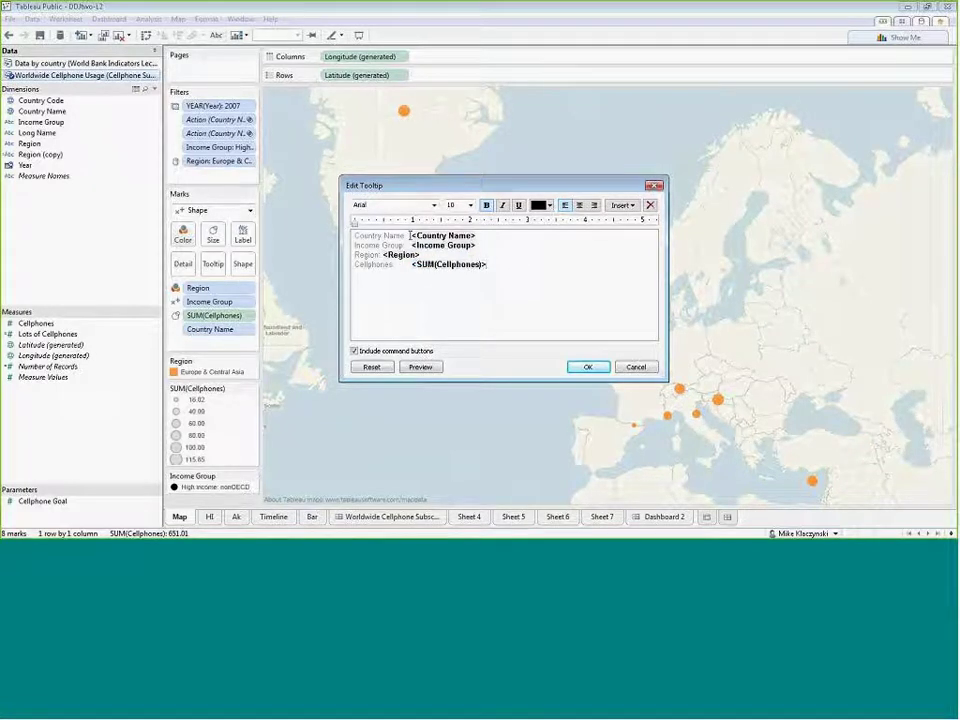
pyautogui.moveTo(409, 235); pyautogui.dragTo(281, 231)
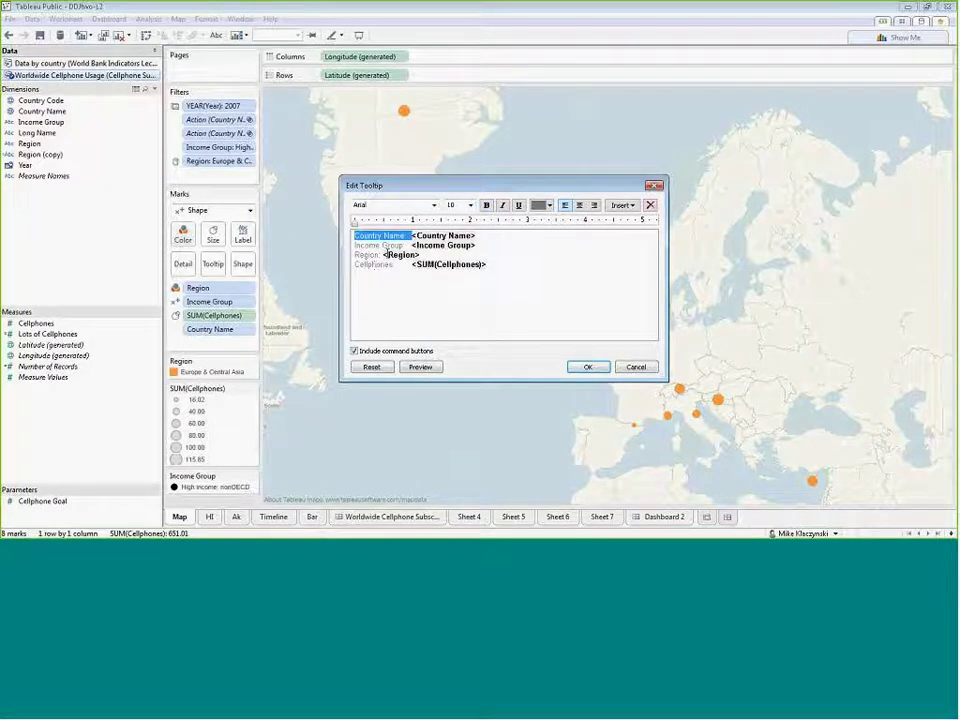
pyautogui.press('Delete')
pyautogui.hotkey('shift', 'End')
pyautogui.click(470, 205)
pyautogui.click(458, 253)
# Delete the Region and Income Group labels from the tooltip, keeping only their field values.
pyautogui.doubleClick(366, 258)
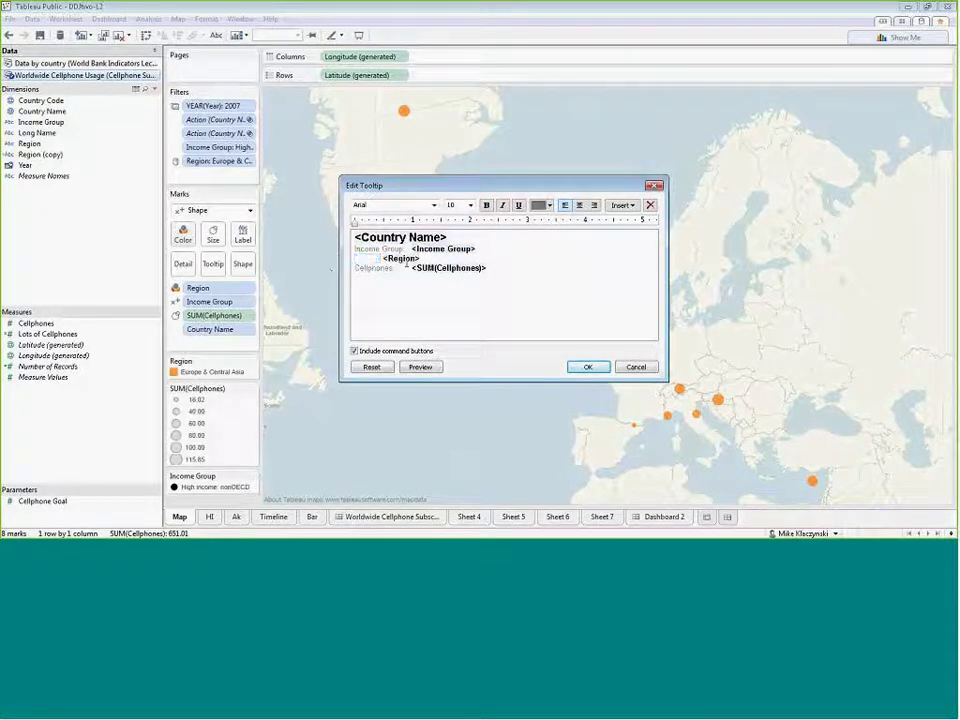
pyautogui.press('Delete')
pyautogui.moveTo(354, 248); pyautogui.dragTo(407, 248)
pyautogui.press('Delete')
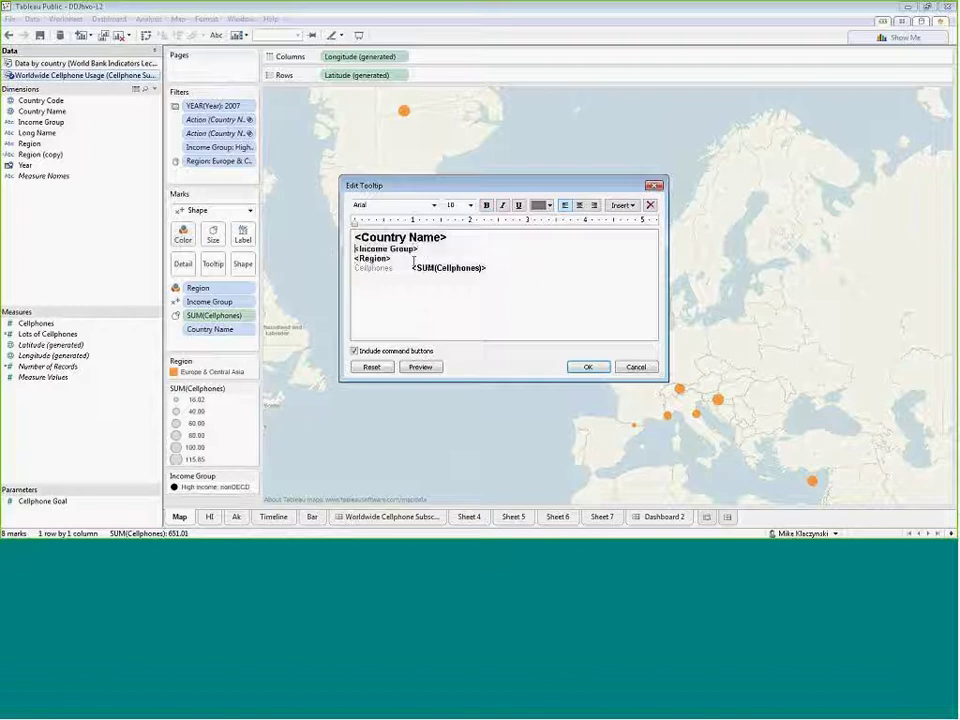
# Extend the tooltip's Cellphones label to "Cellphones per 100/pop", remove the extra spacing before its value, and apply the tooltip changes.
pyautogui.click(396, 268)
pyautogui.write('per 100')
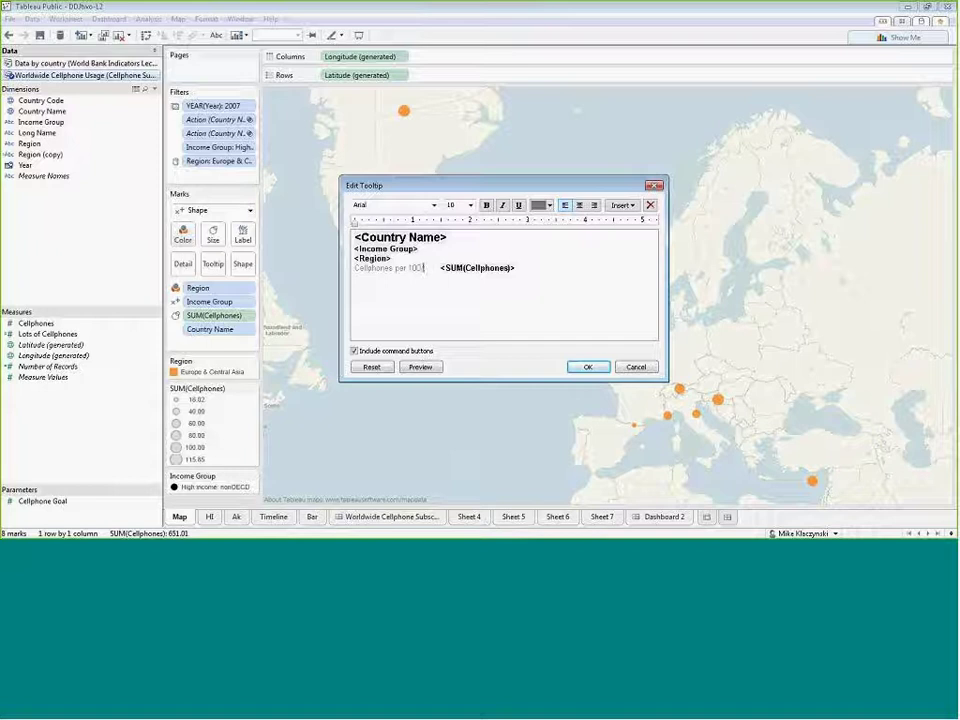
pyautogui.write('/pop.')
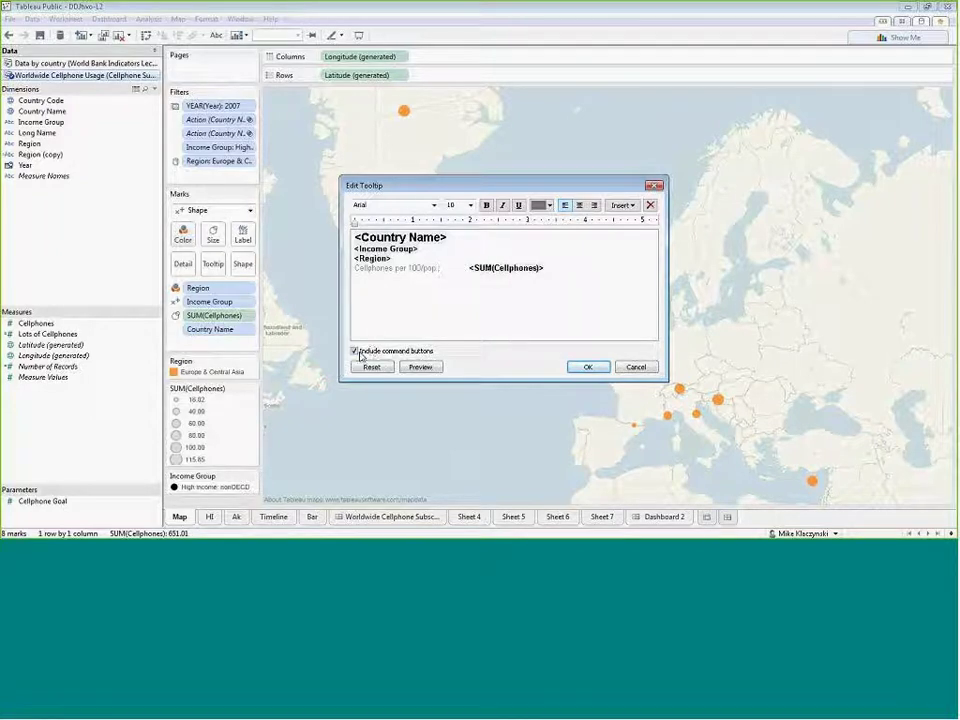
pyautogui.press('Delete')
pyautogui.press('Delete')
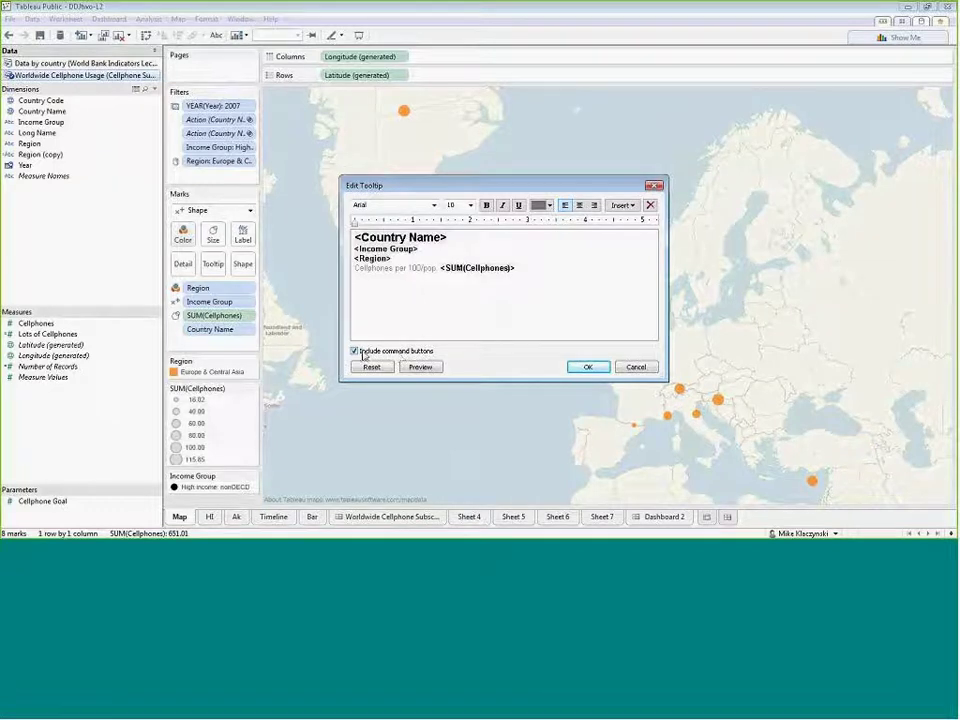
pyautogui.click(586, 368)
# Try keeping only a selected group of six European country marks on the map, and undo that filter.
pyautogui.moveTo(677, 391)
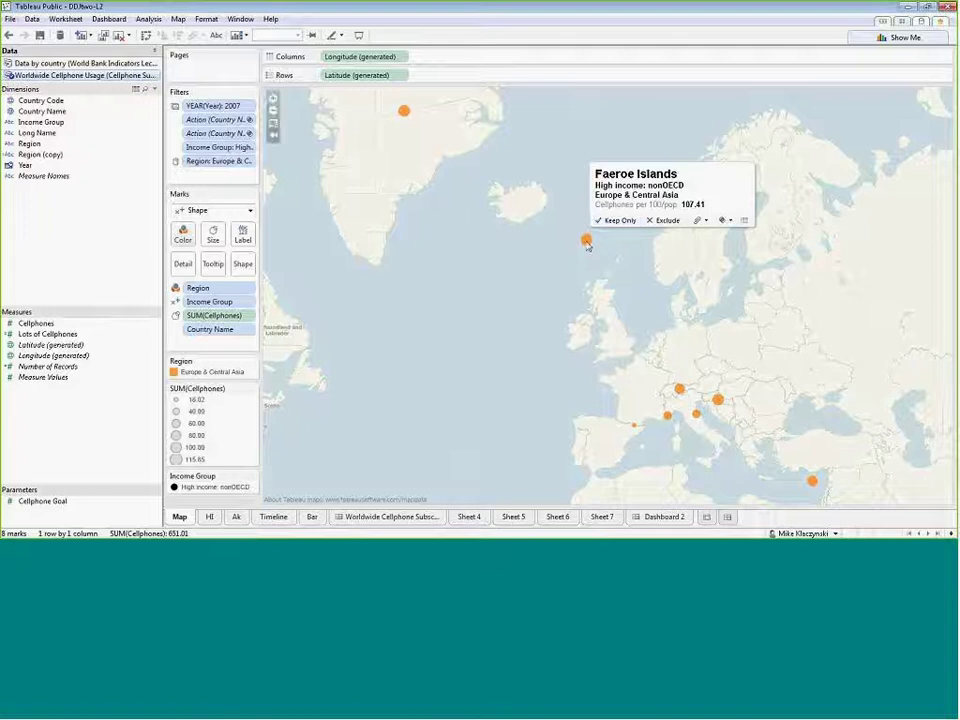
pyautogui.click(613, 221)
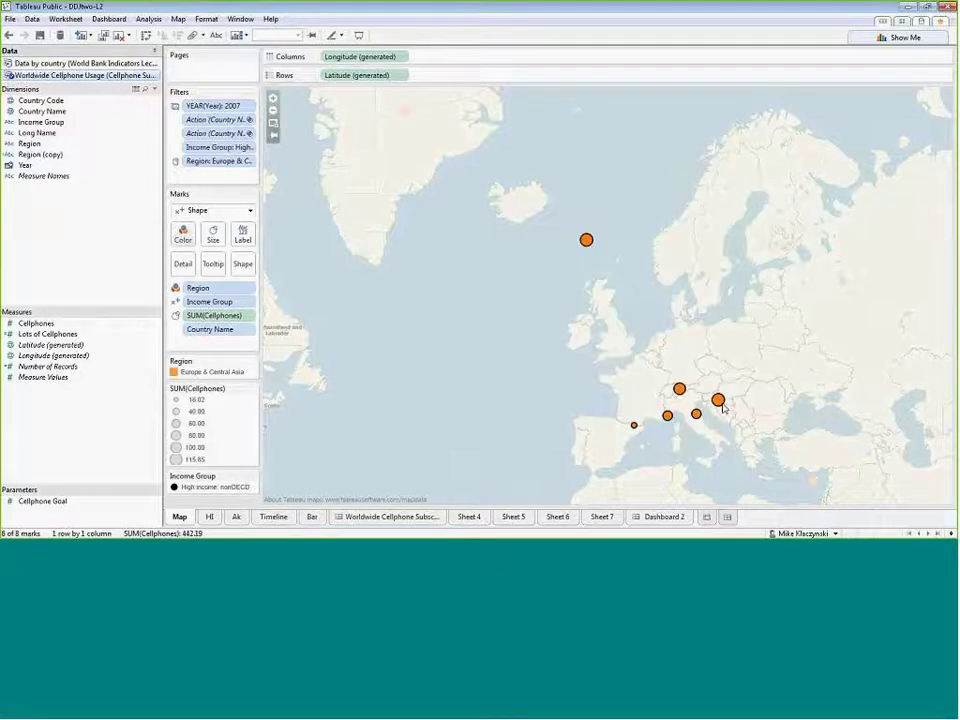
pyautogui.moveTo(718, 400)
pyautogui.click(754, 386)
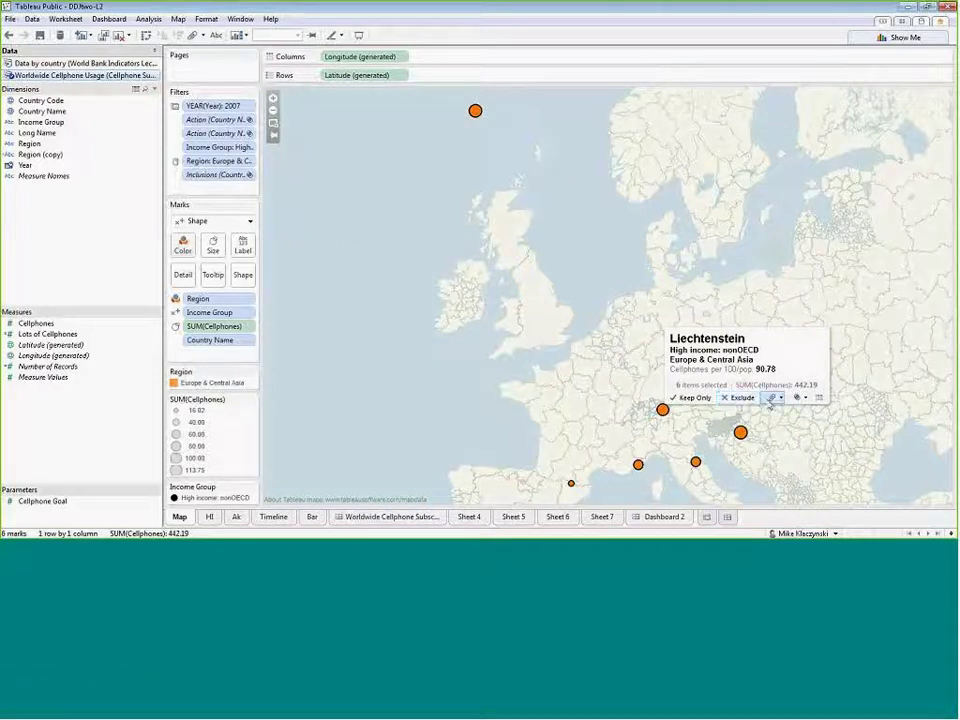
pyautogui.click(696, 317)
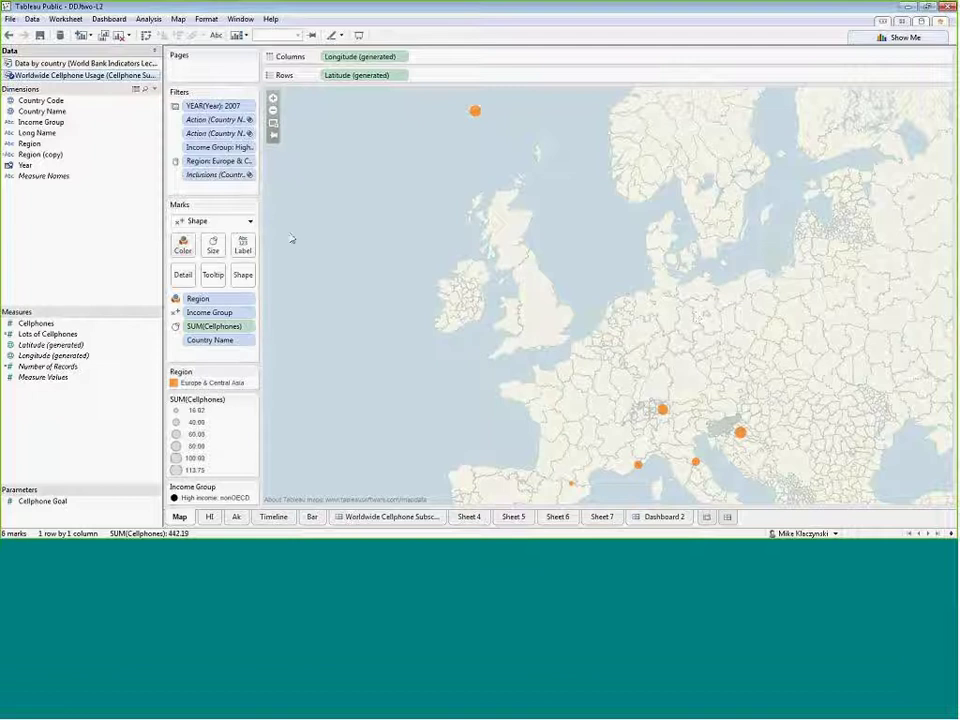
pyautogui.click(8, 35)
pyautogui.click(8, 35)
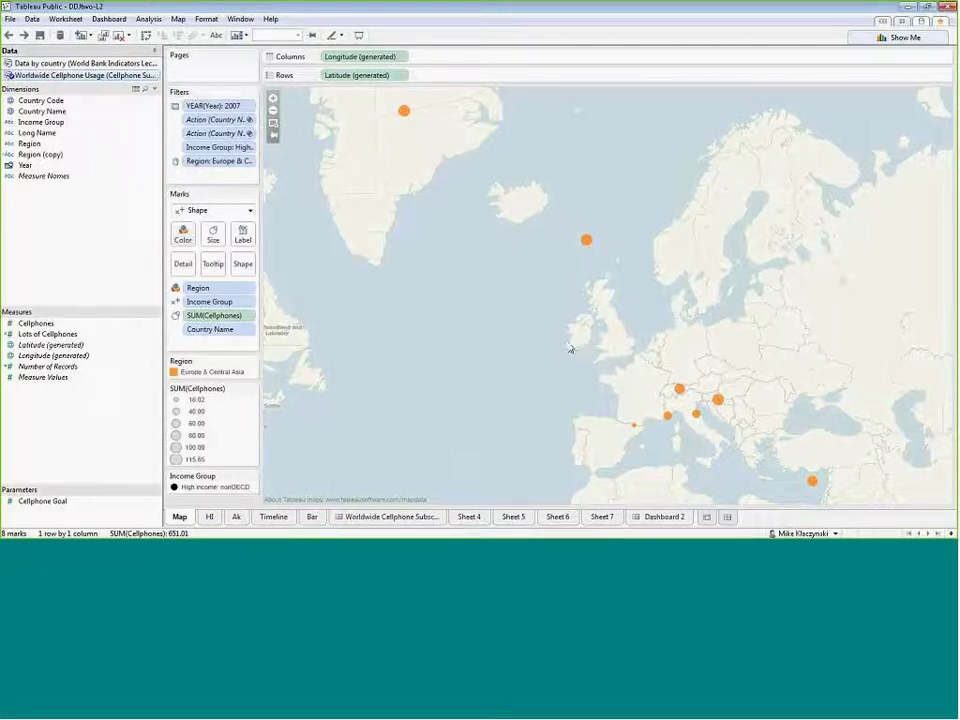
# Turn off the command buttons in the Map worksheet's tooltip and check the tooltip on the country marks.
pyautogui.click(213, 264)
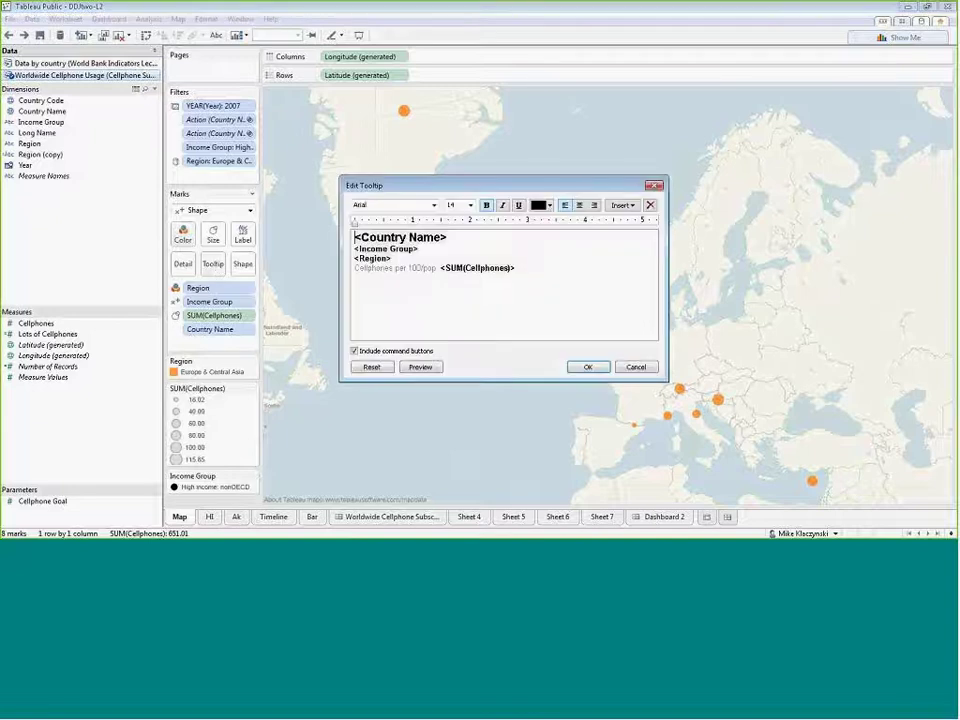
pyautogui.click(355, 351)
pyautogui.click(588, 367)
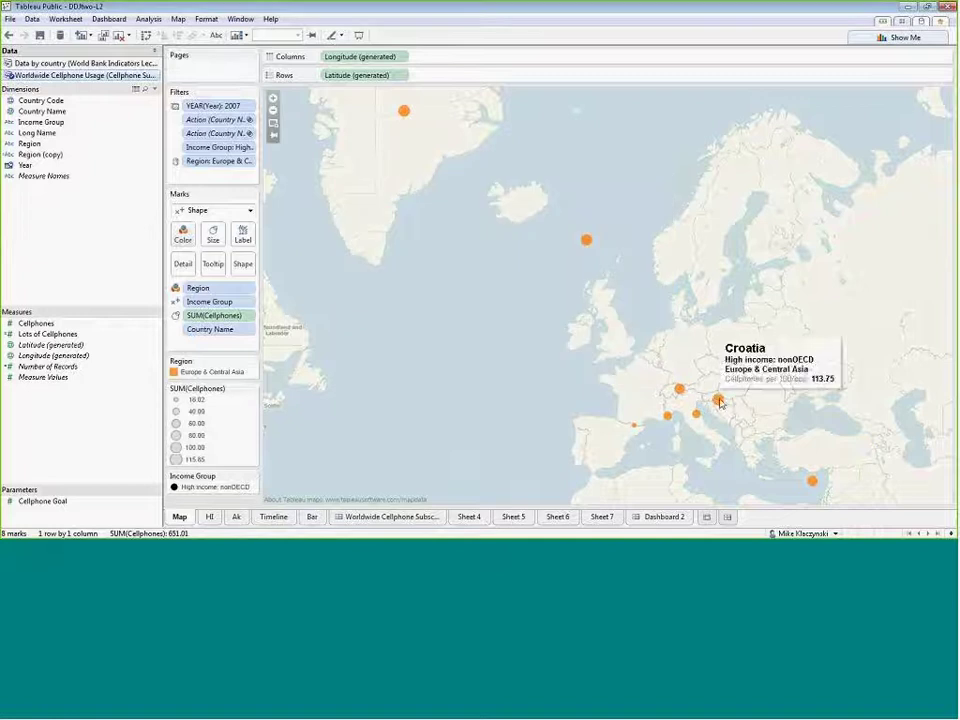
pyautogui.moveTo(682, 395)
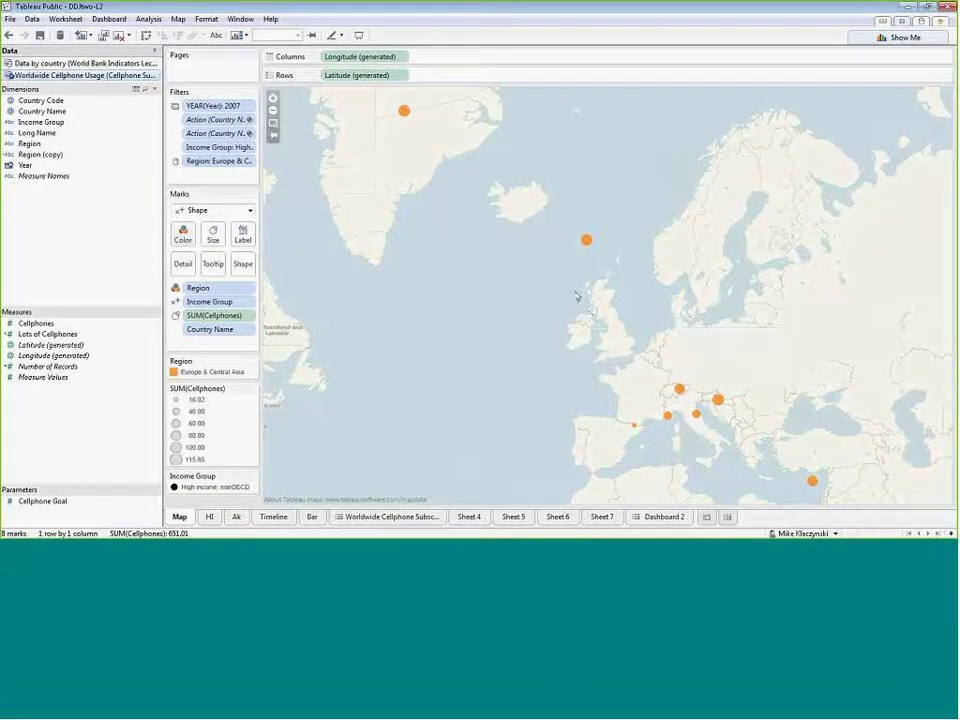
# Return to the Worldwide Cellphone dashboard, and switch to the WK-2 questions thread on reddit in the browser.
pyautogui.click(390, 517)
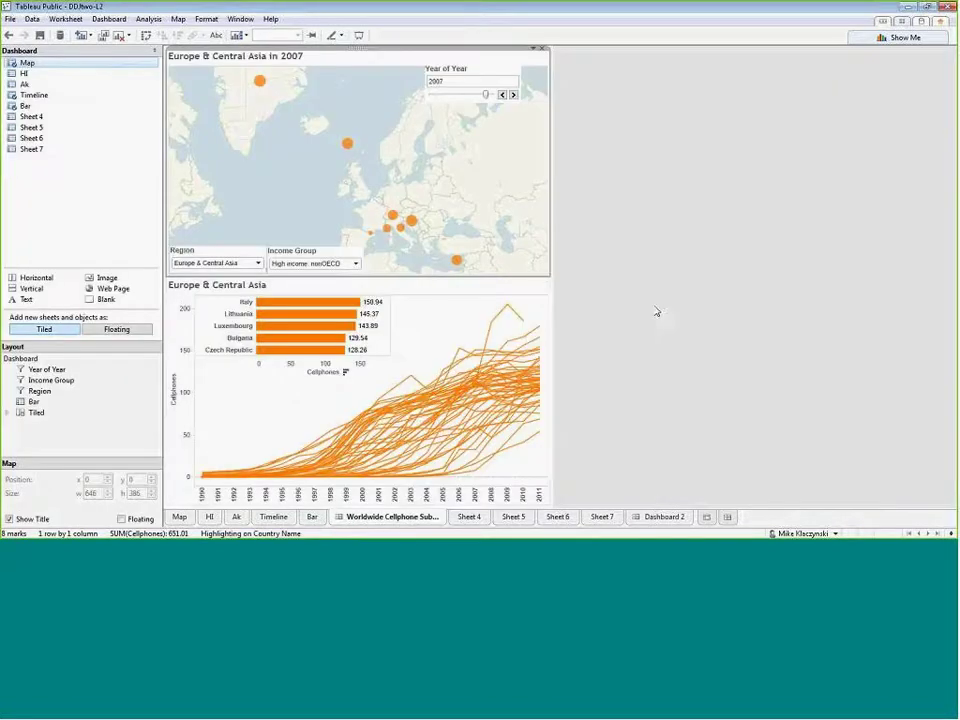
pyautogui.click(660, 312)
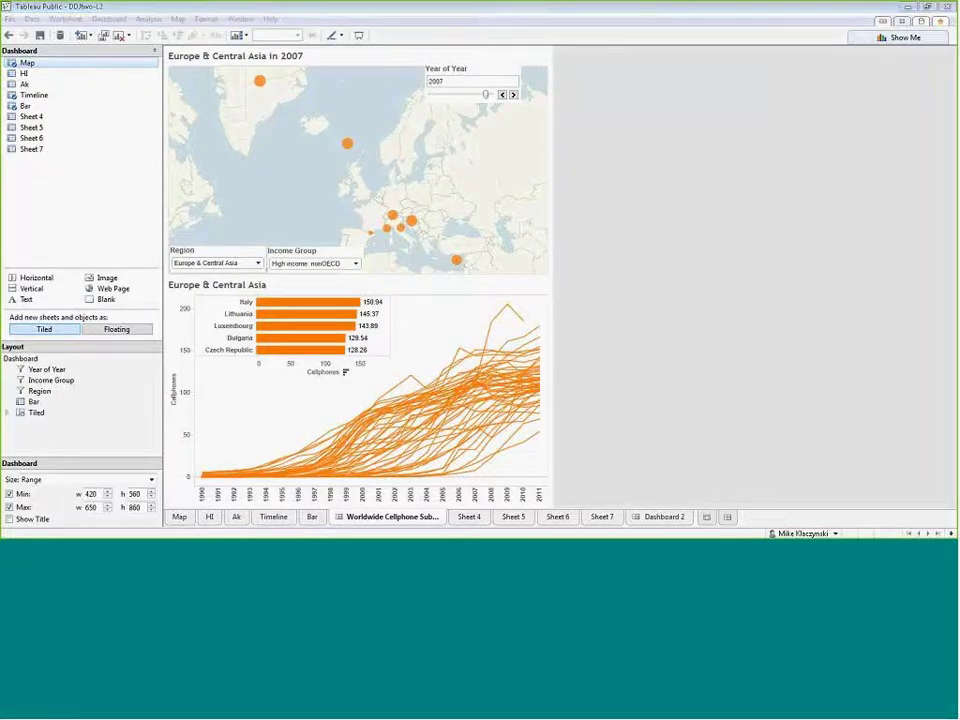
pyautogui.hotkey('alt', 'Tab')
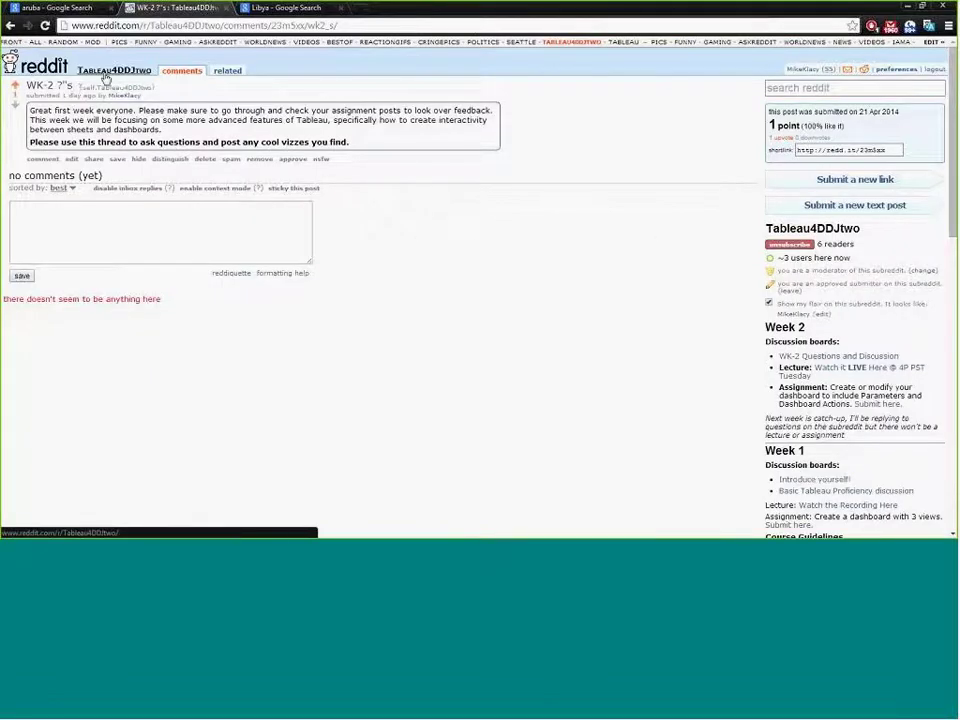